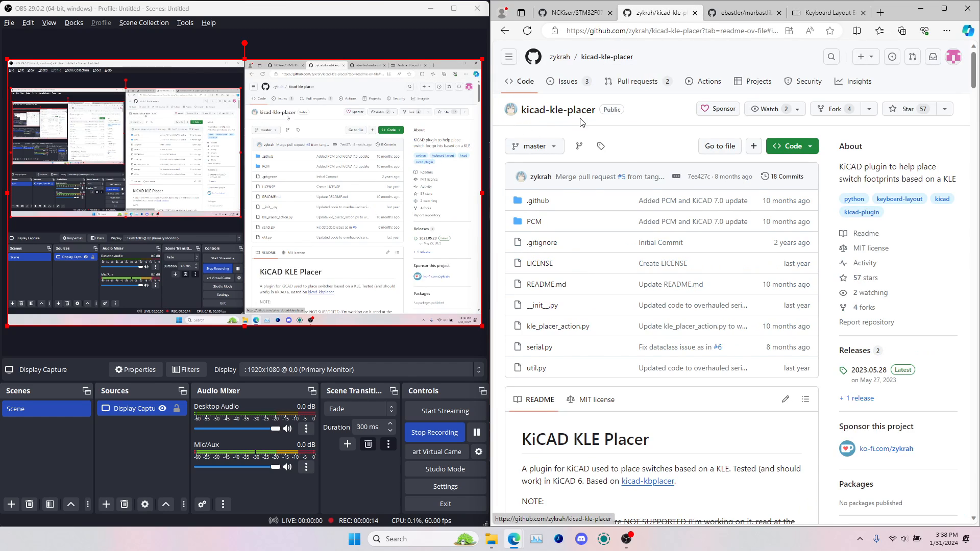
View the marbastlib and kicad-kle-placer repositories and open the code download options of the STM32F072_template repository
click(743, 16)
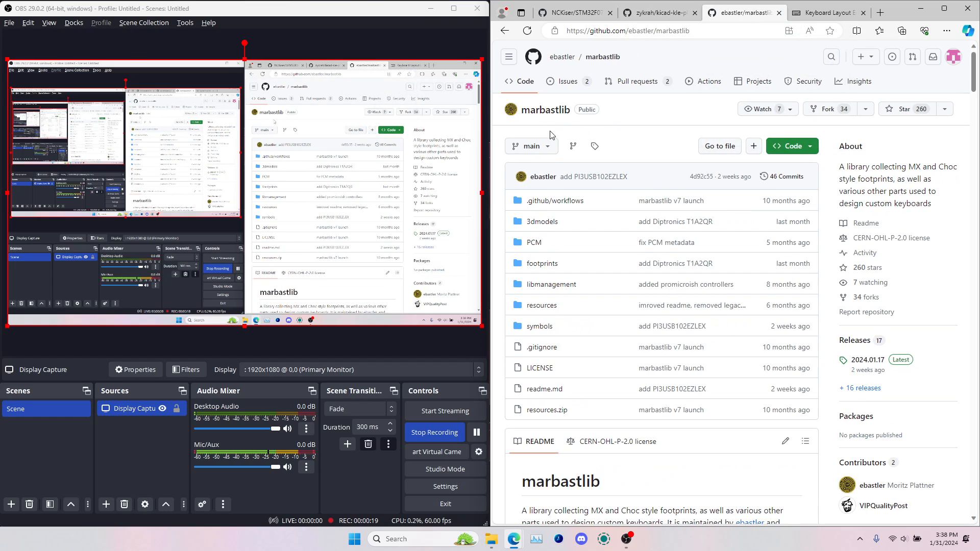
click(644, 17)
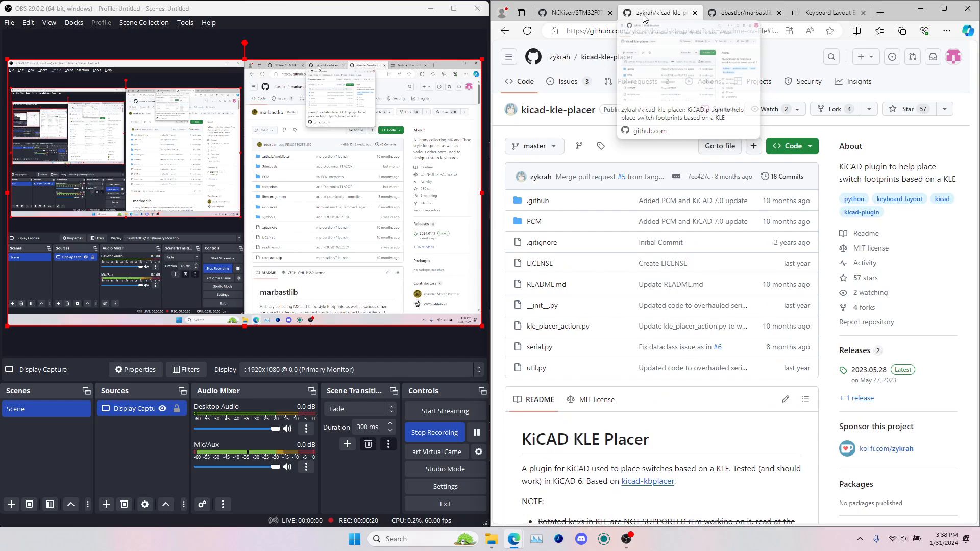
click(576, 13)
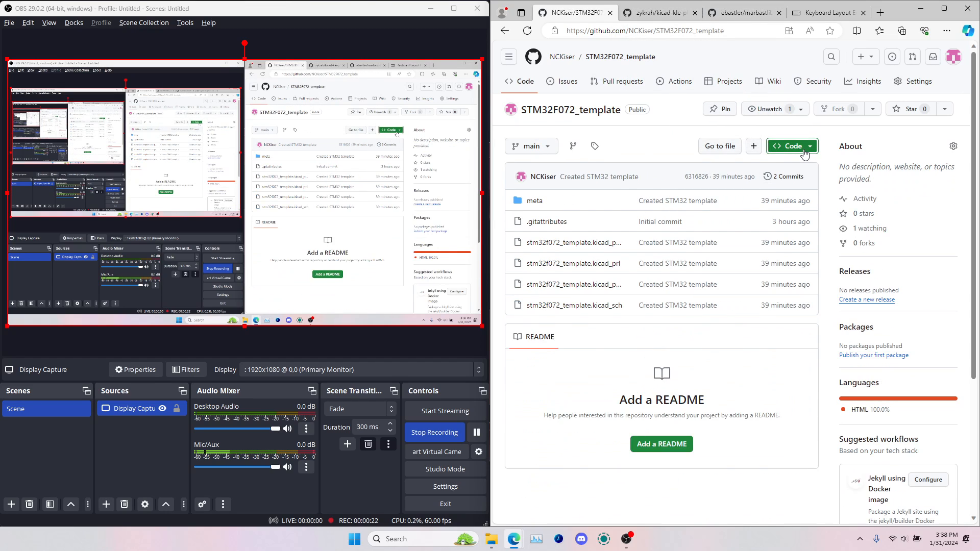
click(805, 150)
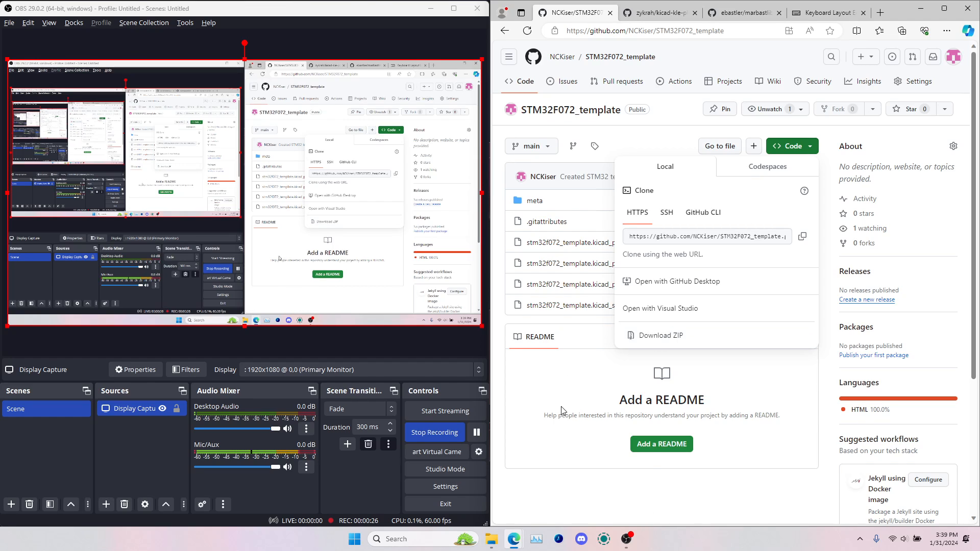
Launch KiCad 7.0
key(super)
text(kica)
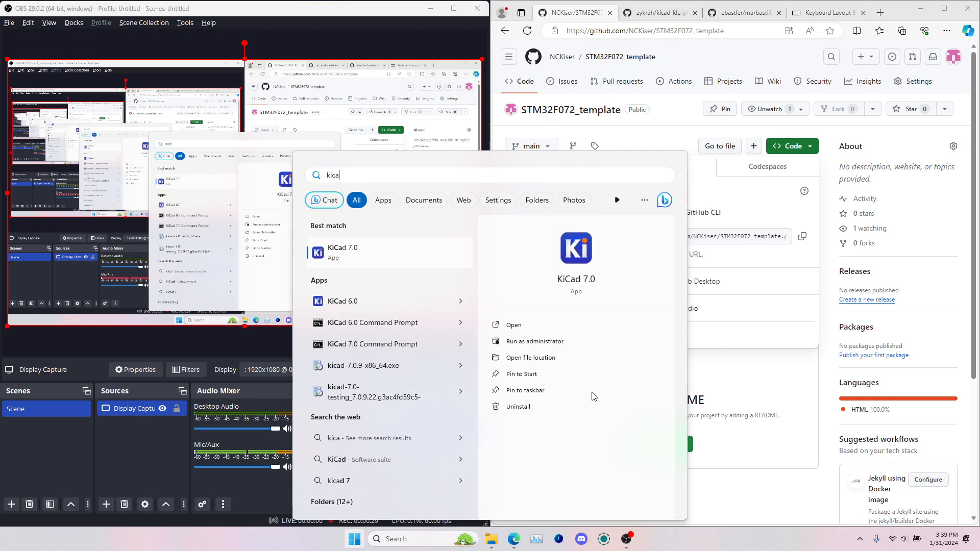
key(Return)
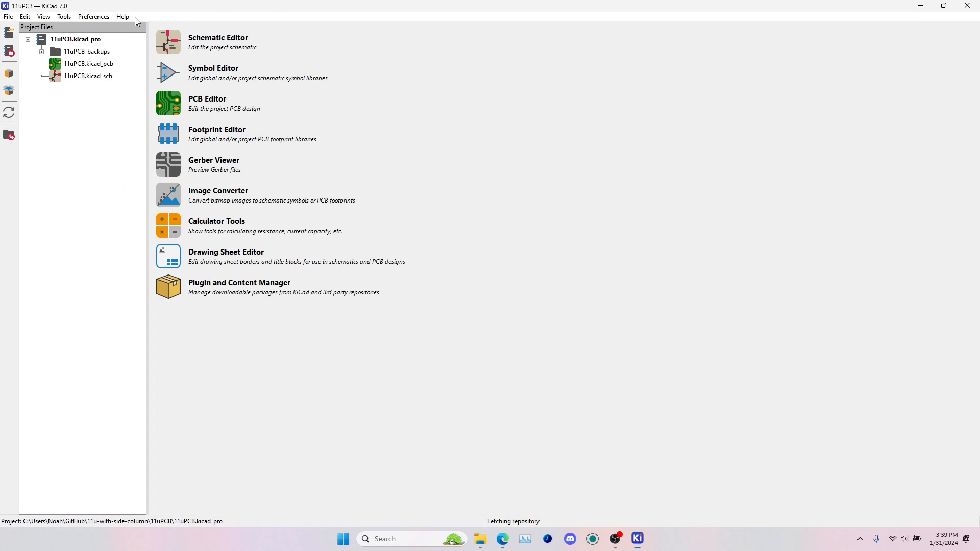
Start a new project from a template, using the inner STM32F072_template-main folder in Downloads as the templates directory
click(8, 17)
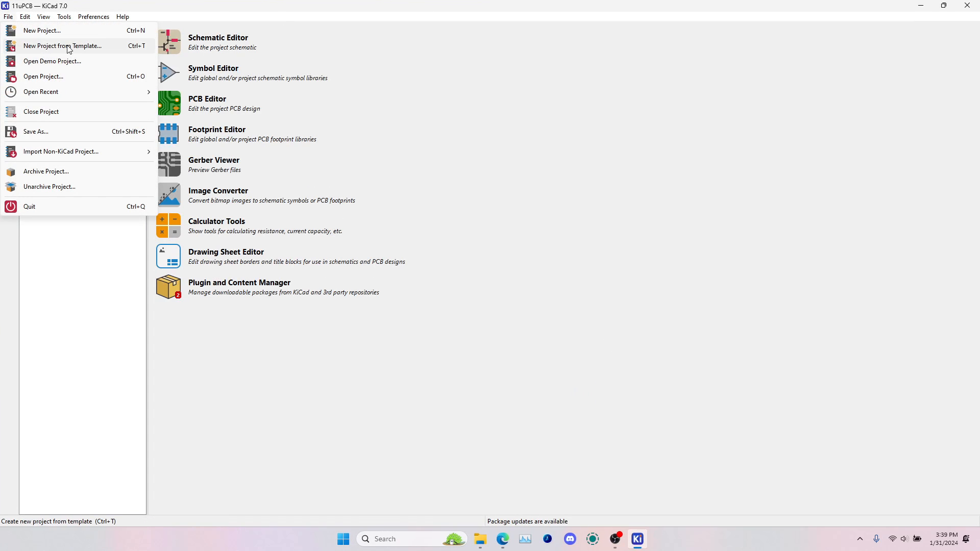
click(68, 45)
click(658, 112)
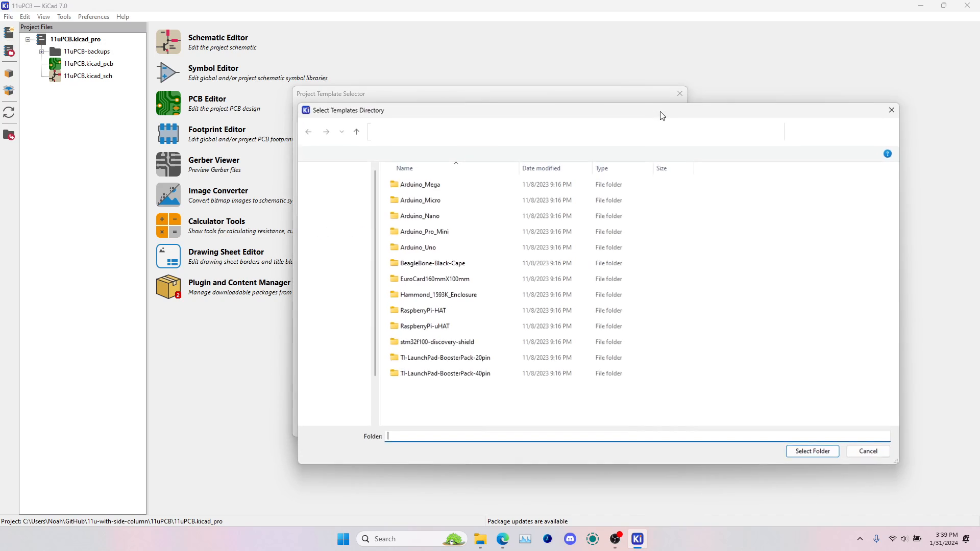
click(334, 244)
click(412, 226)
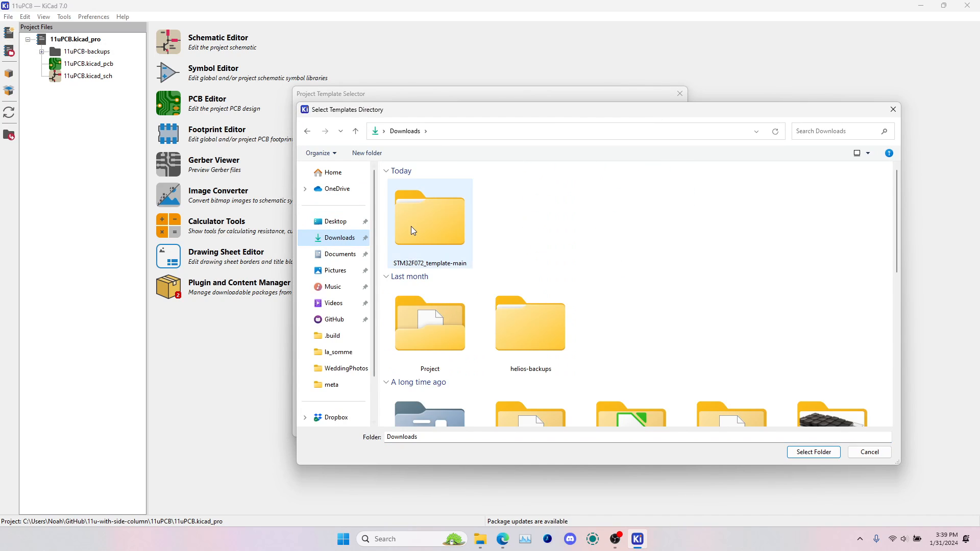
double_click(428, 228)
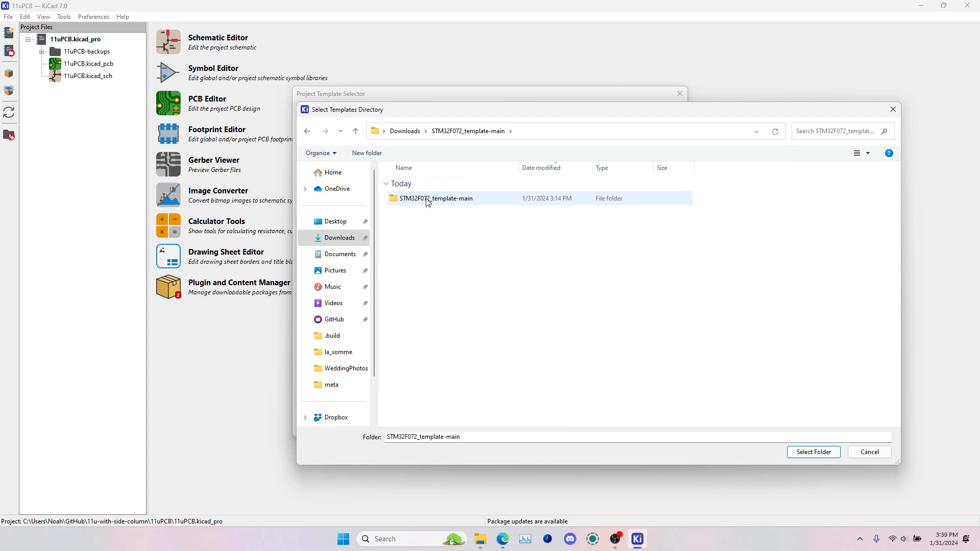
double_click(428, 201)
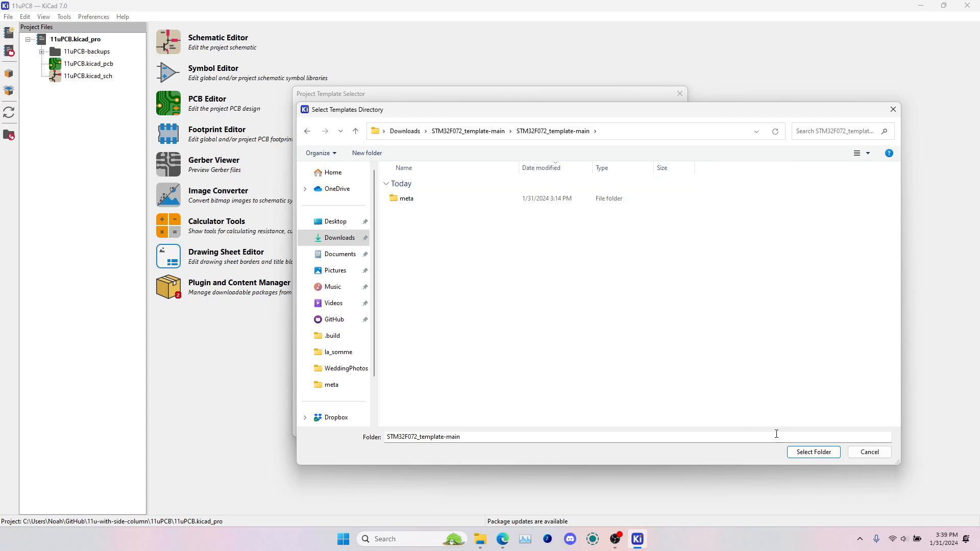
click(814, 453)
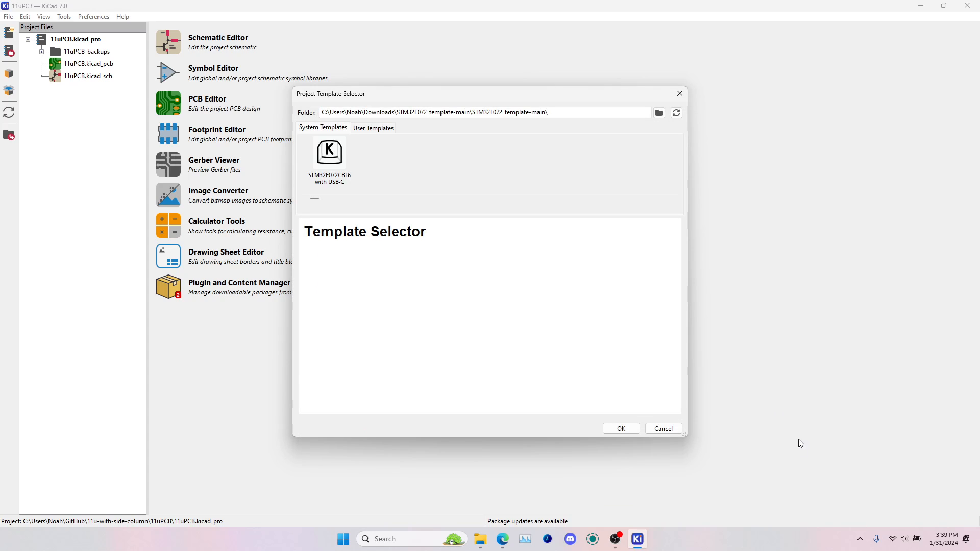
Choose the STM32F072CBT6 with USB-C template, reviewing its description and board picture before accepting it
click(317, 161)
scroll(447, 251, down, 5)
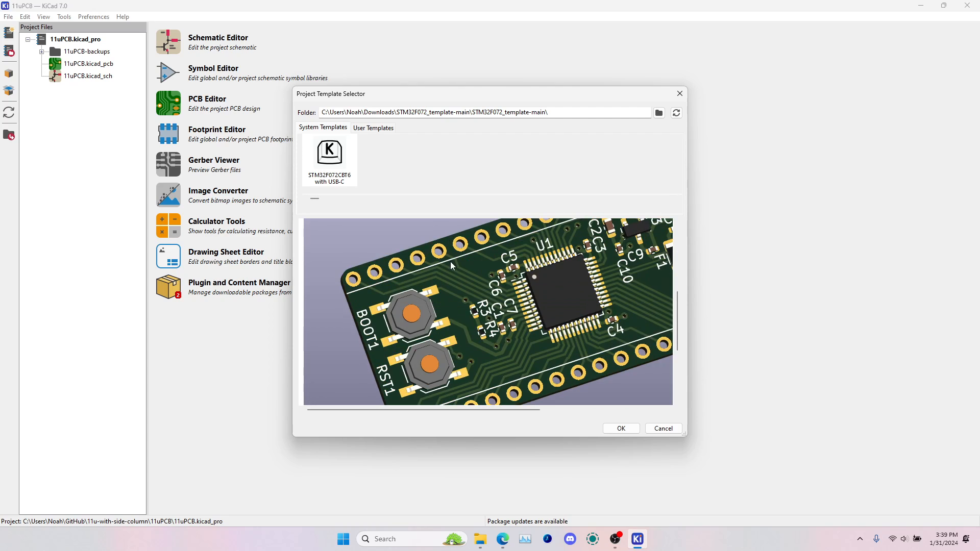
scroll(450, 262, right, 2)
scroll(449, 262, up, 3)
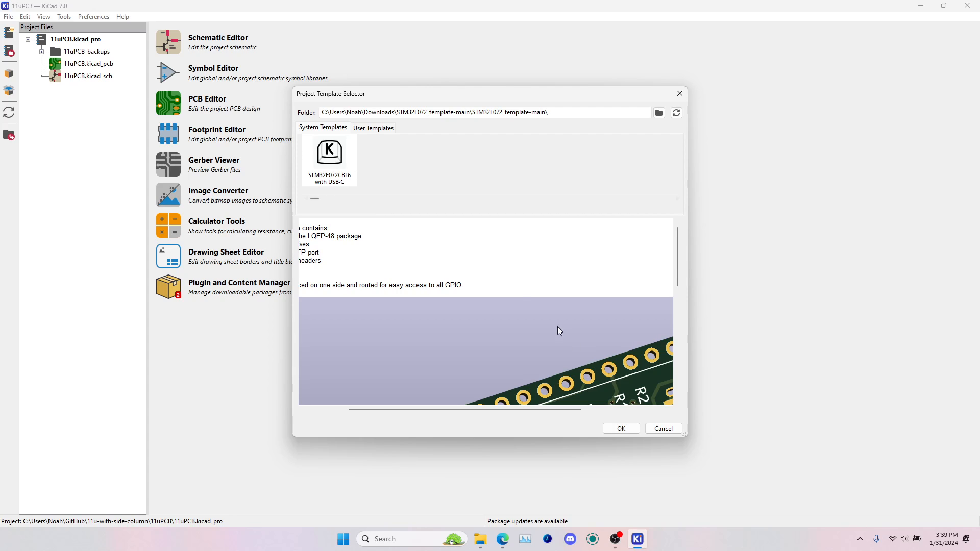
click(621, 429)
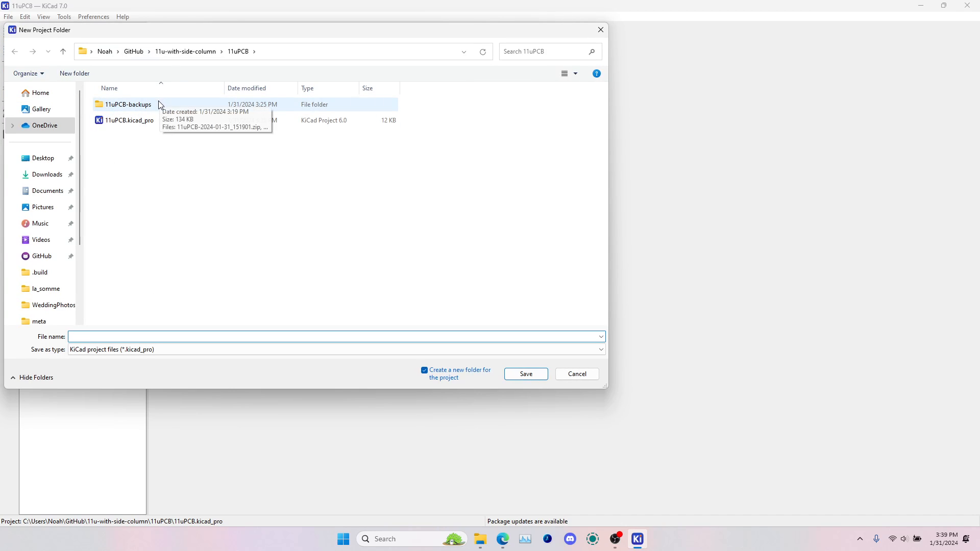
Save the new project as VideoPCB2 in the 11u-with-side-column folder and open its schematic
click(185, 51)
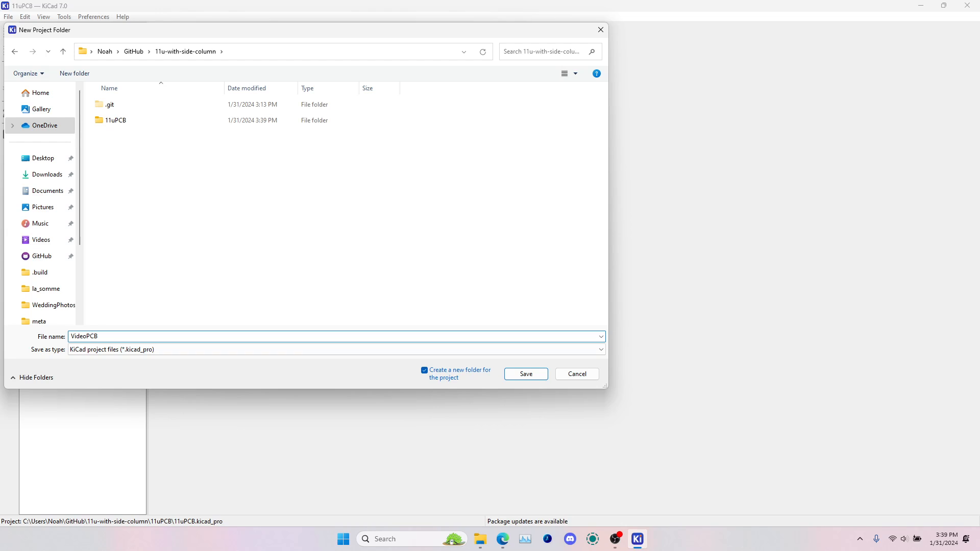
click(526, 375)
click(86, 68)
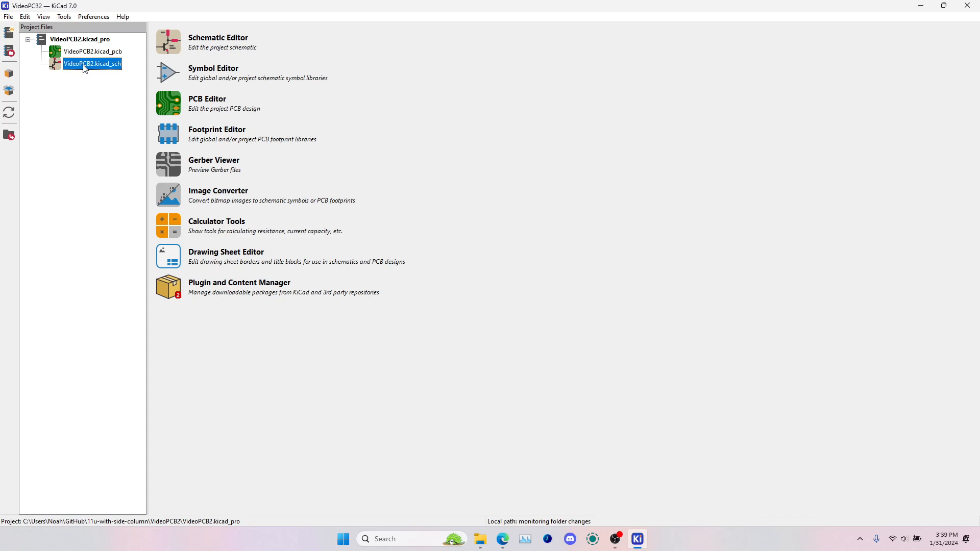
double_click(85, 66)
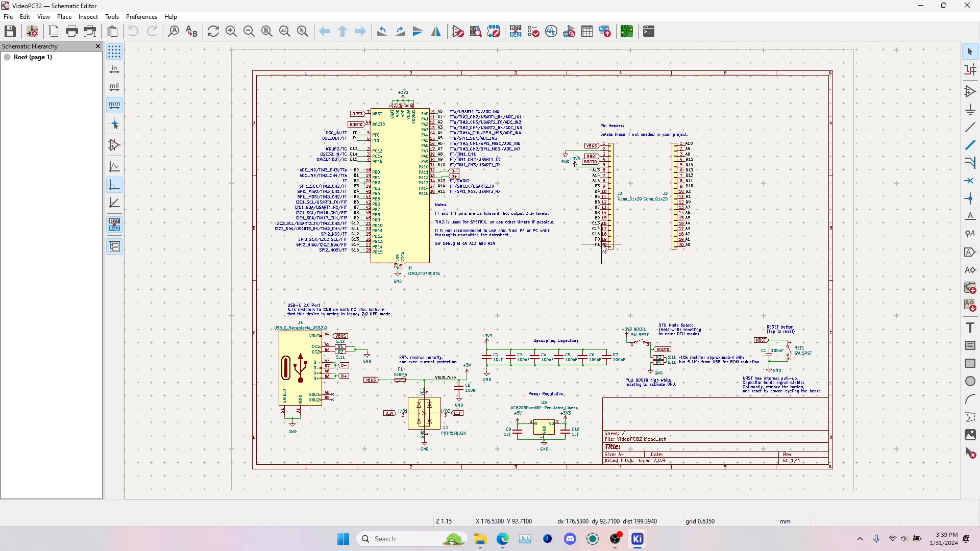
Examine the schematic's circuit blocks: microcontroller, USB-C port, ESD protection, fuse, power regulation, decoupling capacitors, DFU select, reset button and pin headers
click(409, 173)
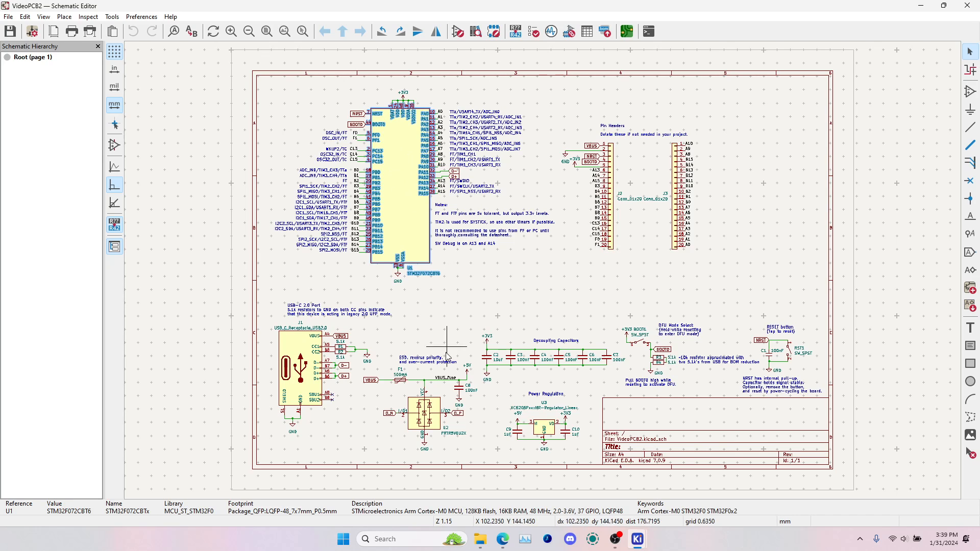
click(316, 364)
click(420, 423)
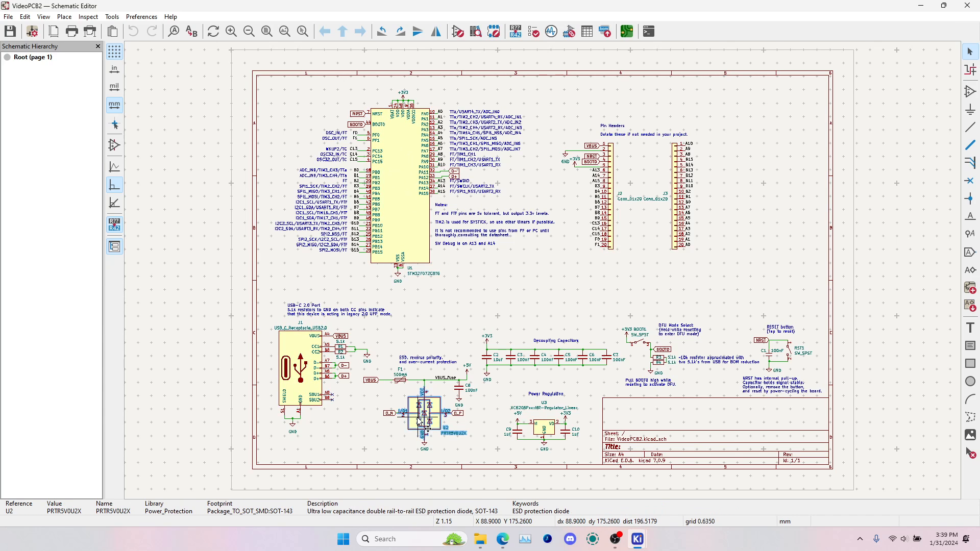
click(401, 379)
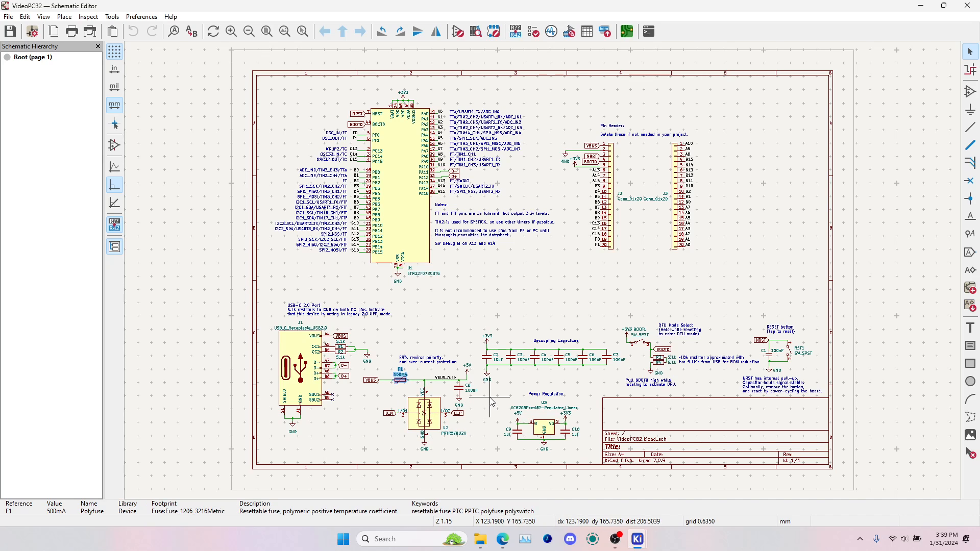
drag(490, 385, 608, 480)
drag(475, 327, 638, 405)
drag(621, 318, 706, 397)
drag(737, 312, 832, 414)
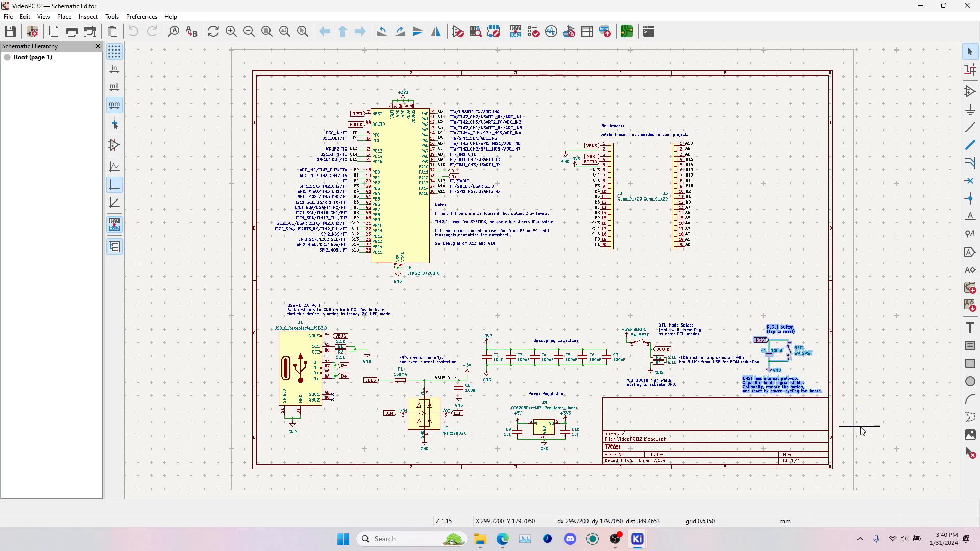
drag(559, 116, 772, 298)
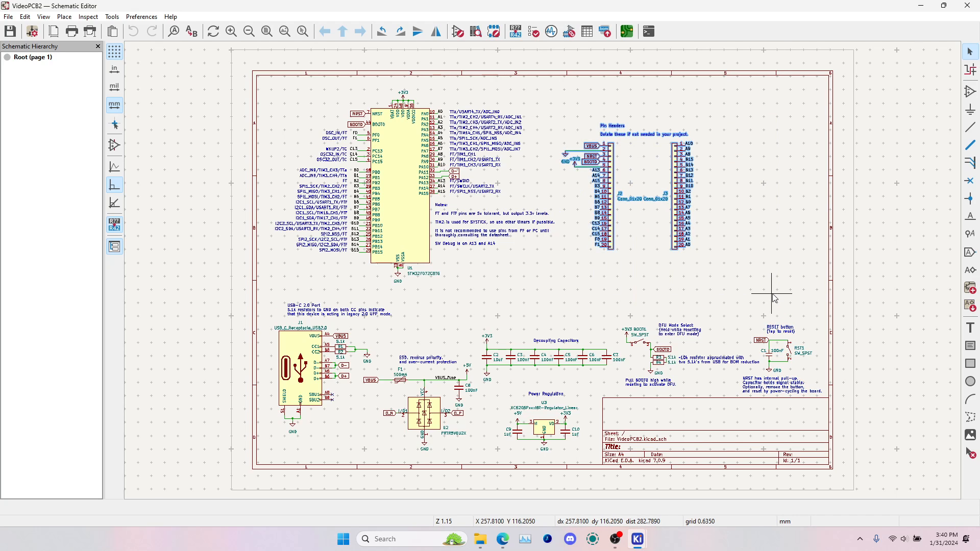
Inspect the D-, D+, BOOT0 and NRST labels on the STM32F072CBT6 microcontroller
scroll(407, 179, up, 3)
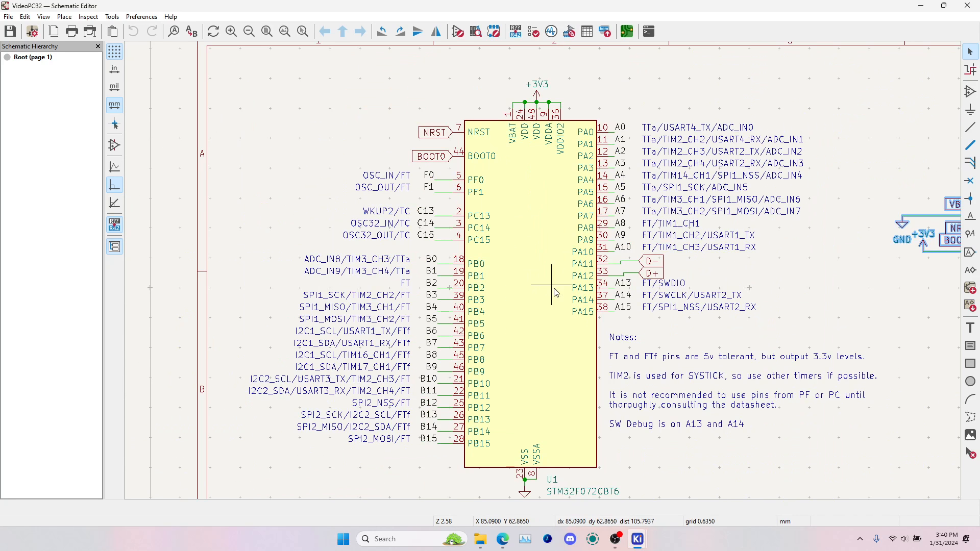
middle_drag(533, 304, 533, 276)
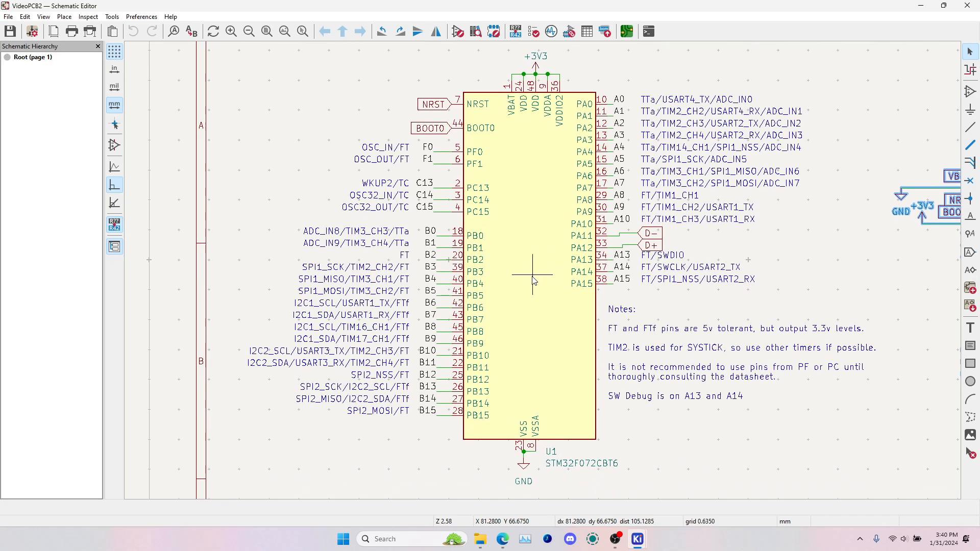
click(652, 236)
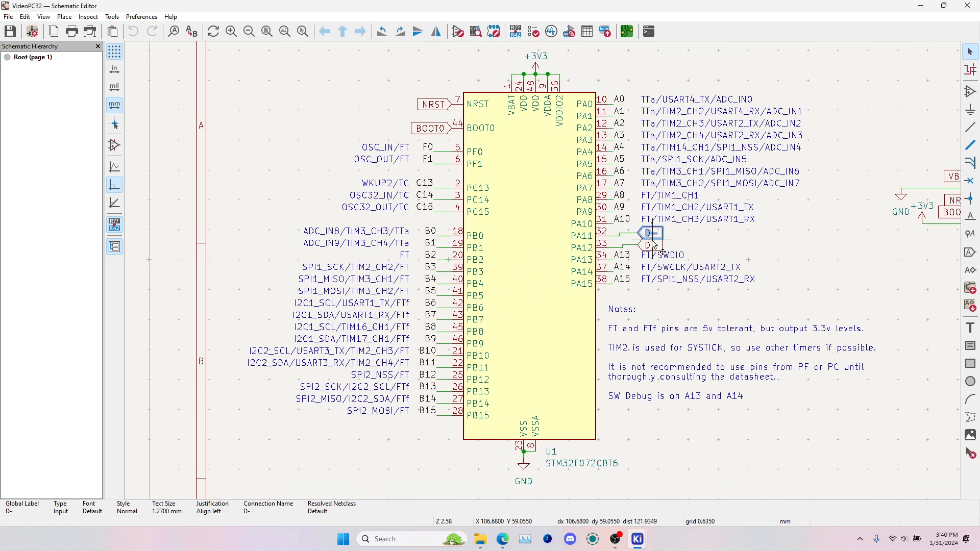
click(439, 129)
shift+click(447, 113)
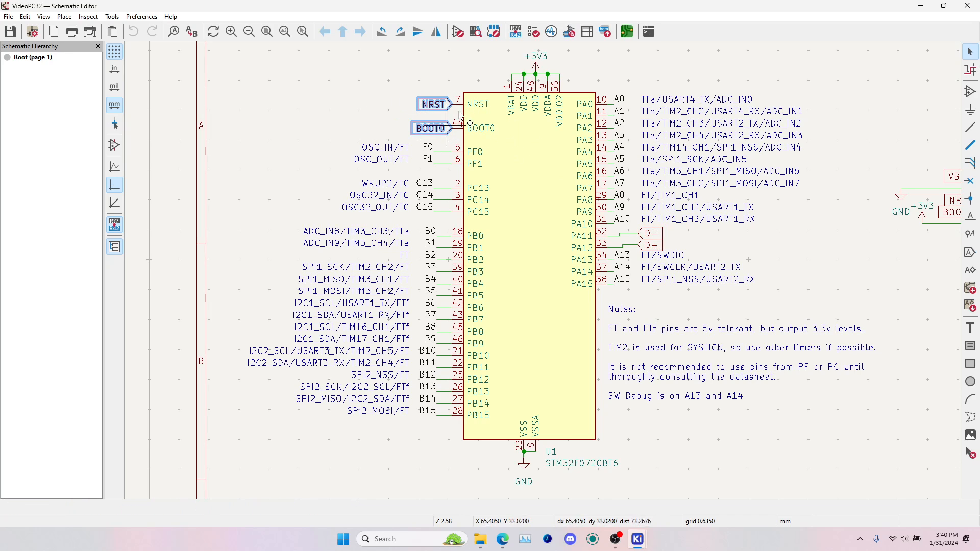
click(434, 105)
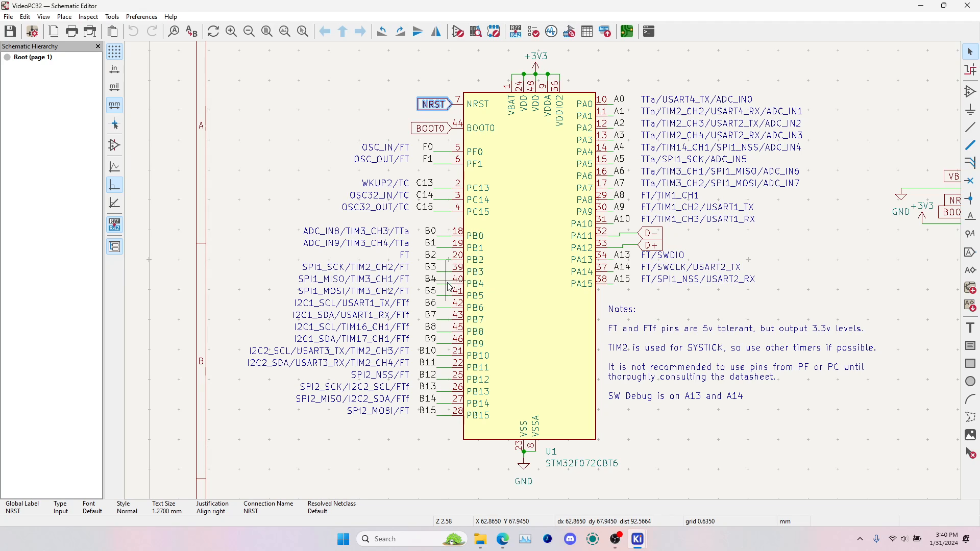
Examine the pin function notes beside the microcontroller's port A and port B pins, including the timer, USART and ADC assignments
click(407, 273)
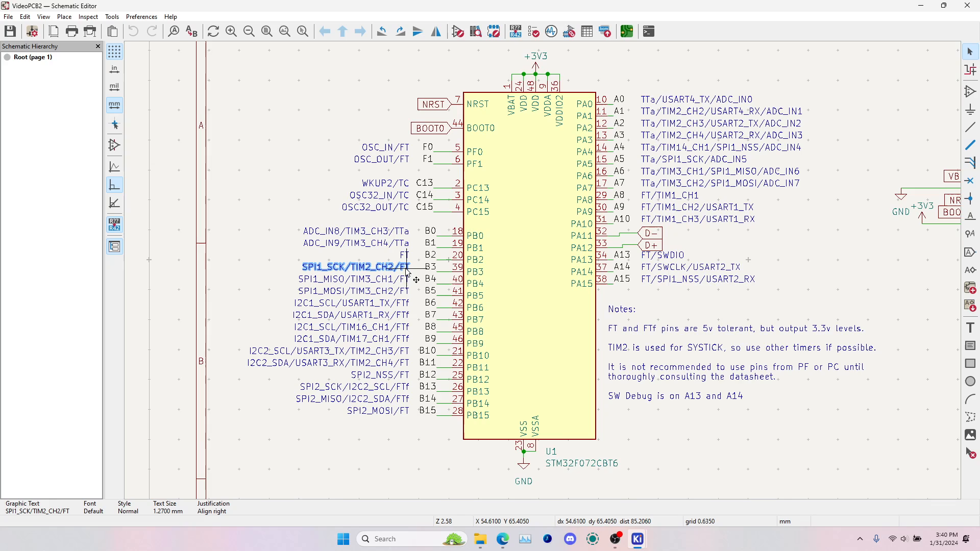
click(414, 436)
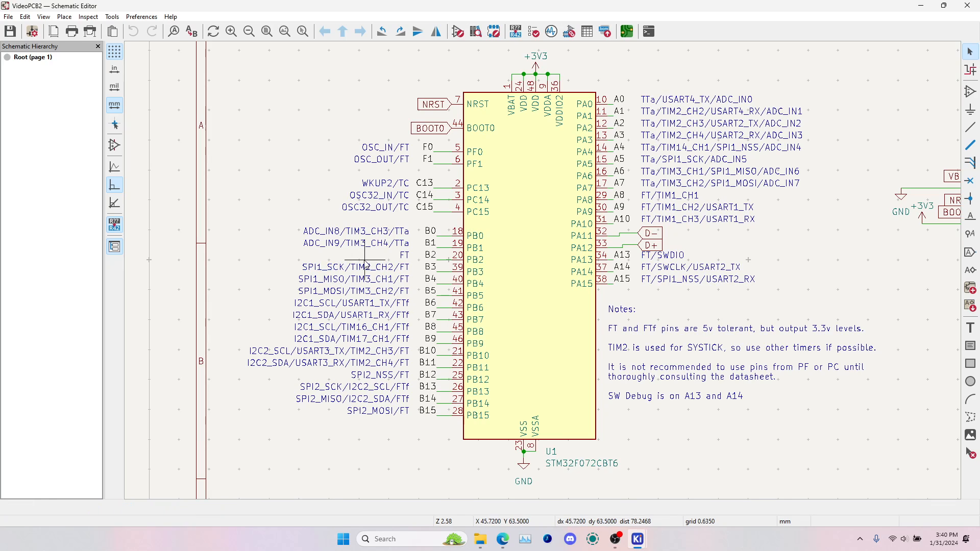
click(678, 216)
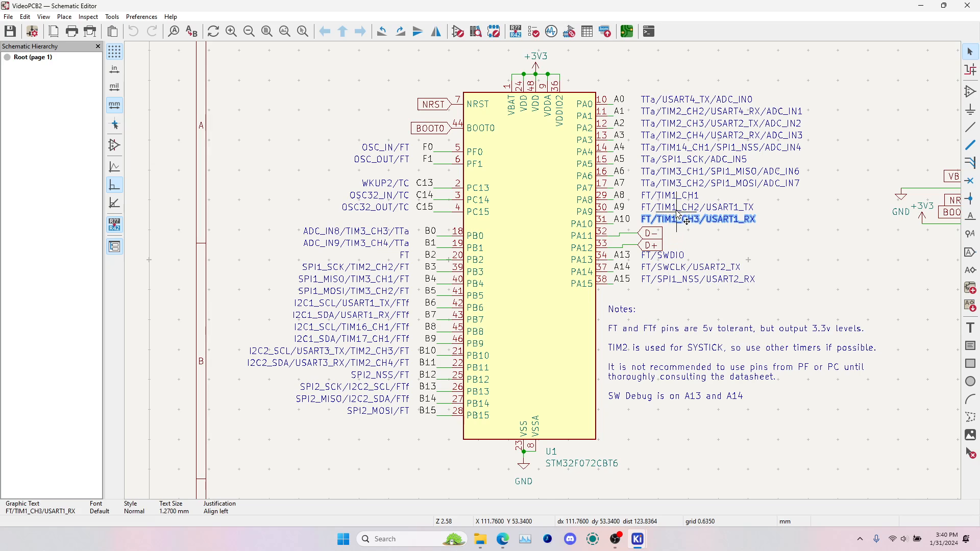
click(677, 209)
click(676, 199)
click(686, 210)
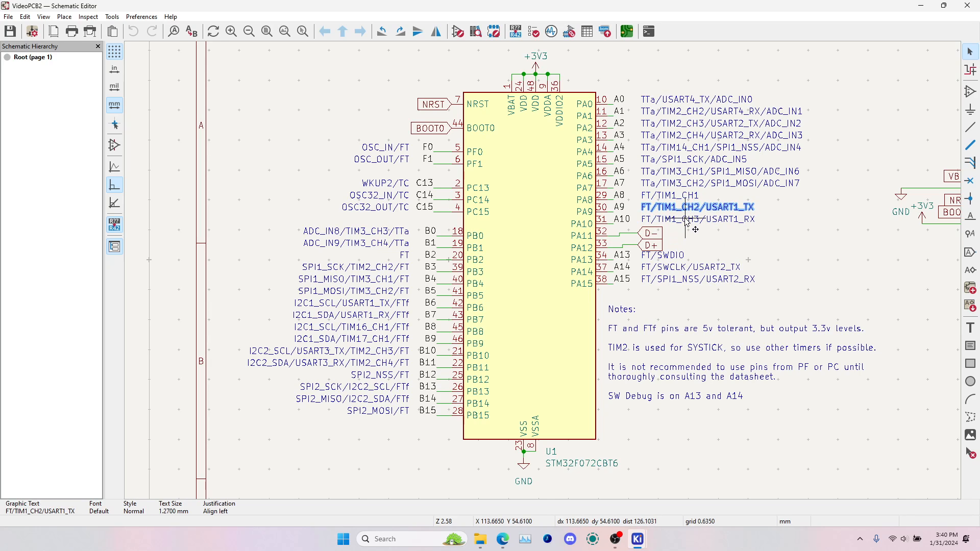
click(691, 112)
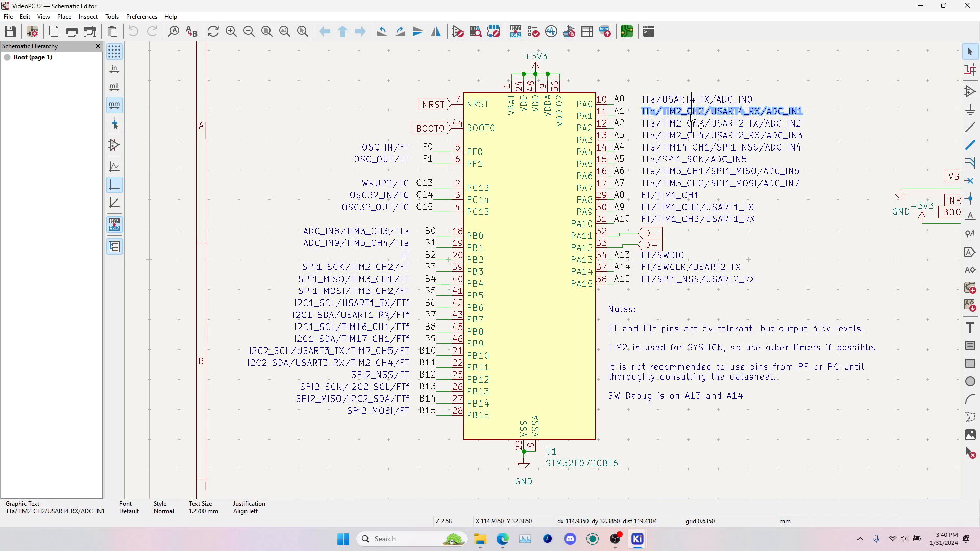
click(695, 124)
click(701, 136)
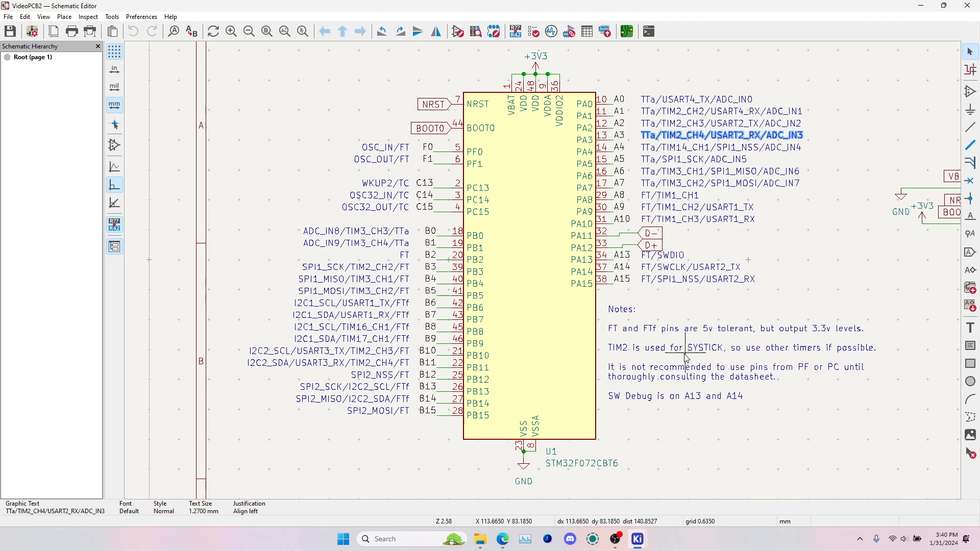
click(821, 305)
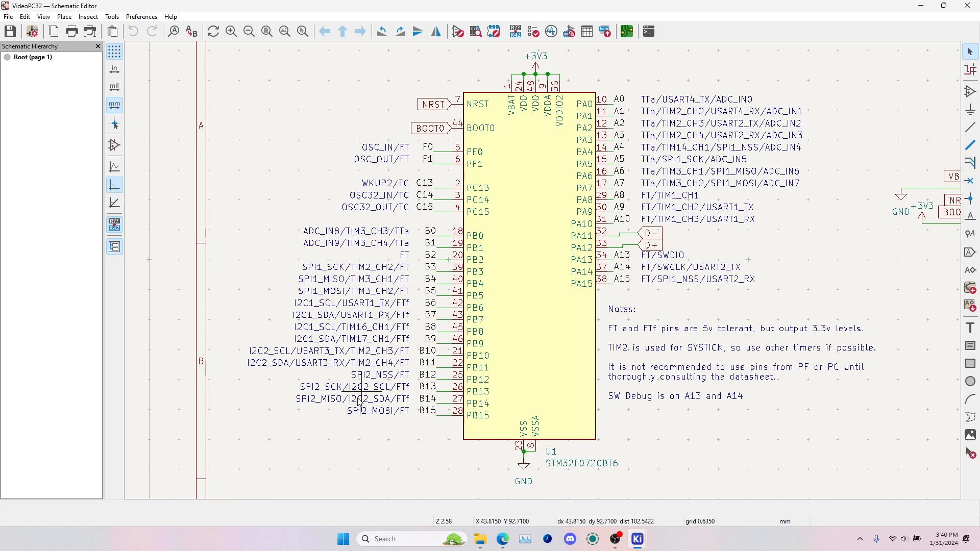
Inspect the I2C1 and I2C2 function notes beside microcontroller pins B8 to B11
click(358, 327)
click(332, 351)
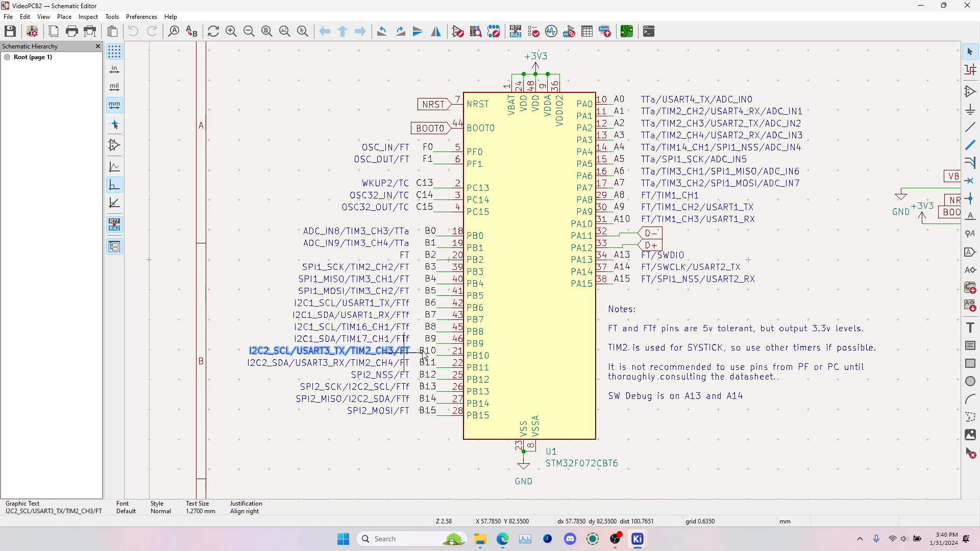
click(347, 363)
click(338, 329)
click(338, 338)
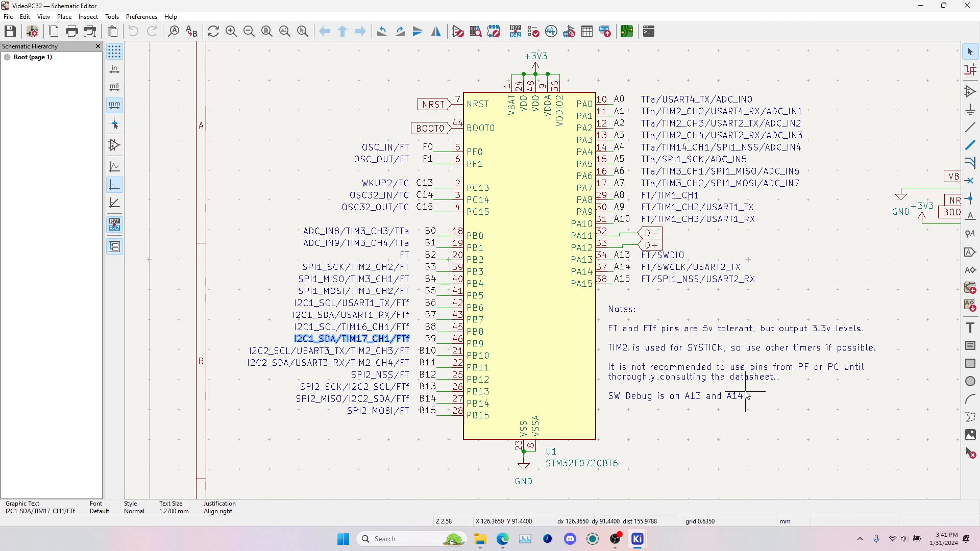
Examine the SWDIO and SWCLK debug function notes beside microcontroller pins A13 and A14
click(670, 267)
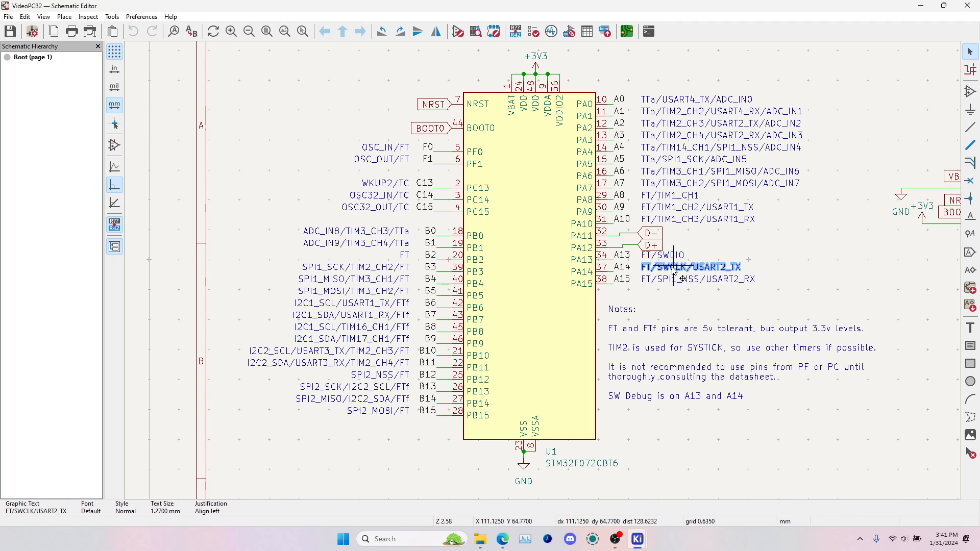
click(674, 254)
click(674, 268)
click(676, 254)
click(671, 268)
click(674, 255)
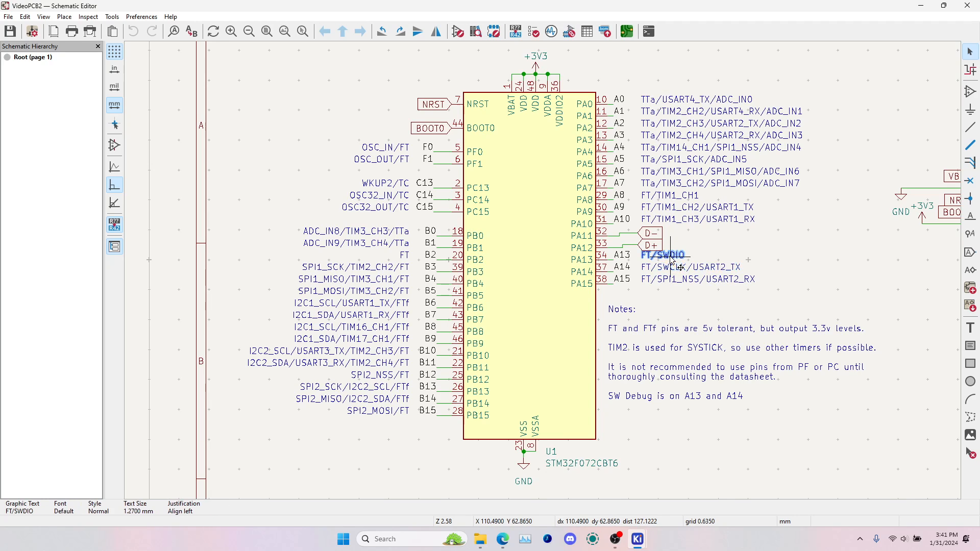
click(670, 268)
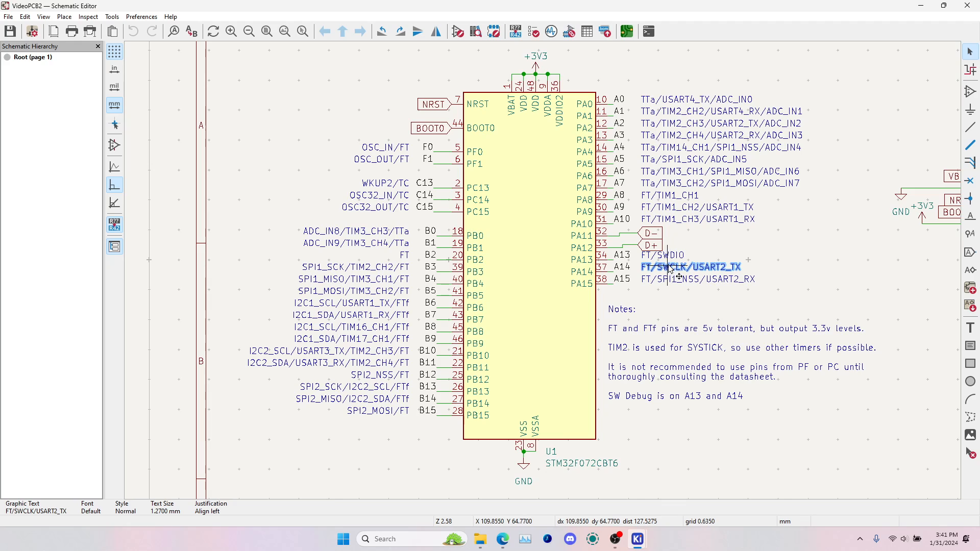
click(674, 255)
click(671, 267)
click(674, 255)
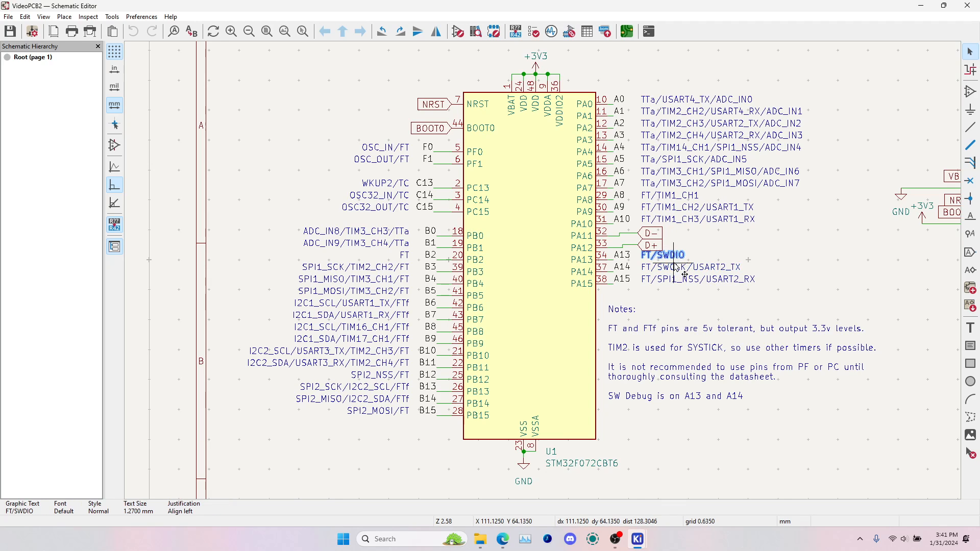
click(672, 268)
click(674, 255)
click(674, 267)
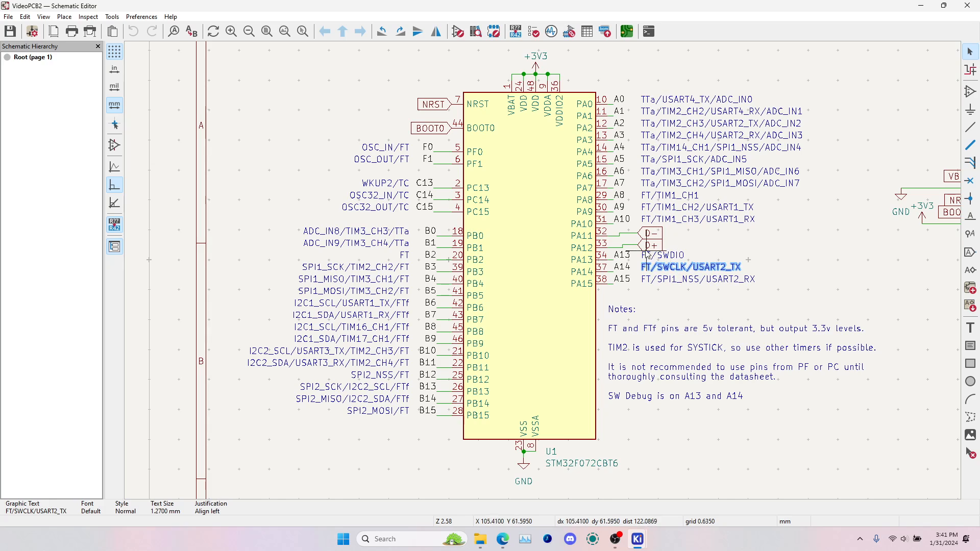
Inspect the microcontroller's PF and PC pin group, F0, F1 and C13 to C15, with their oscillator and wakeup notes
drag(317, 125, 474, 217)
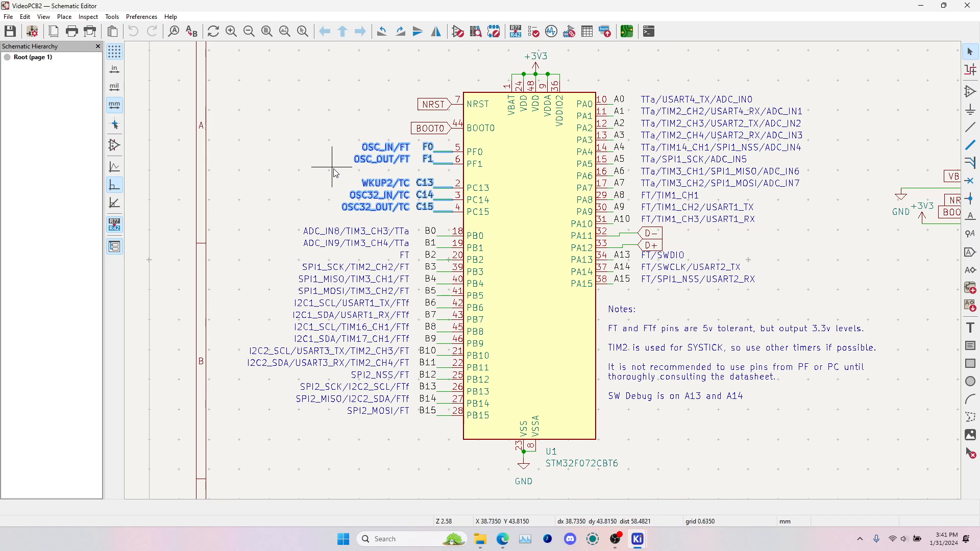
drag(332, 175, 450, 191)
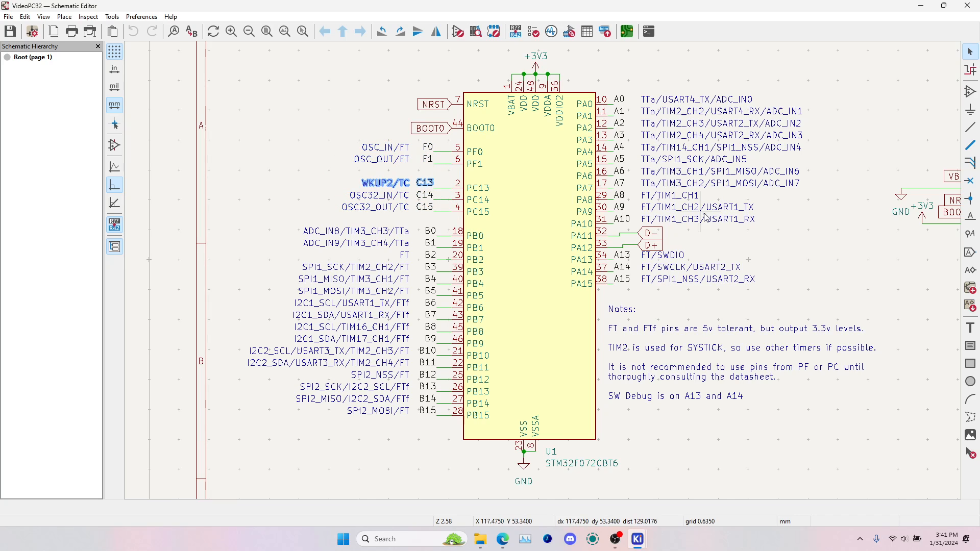
click(301, 179)
drag(275, 120, 486, 223)
click(285, 153)
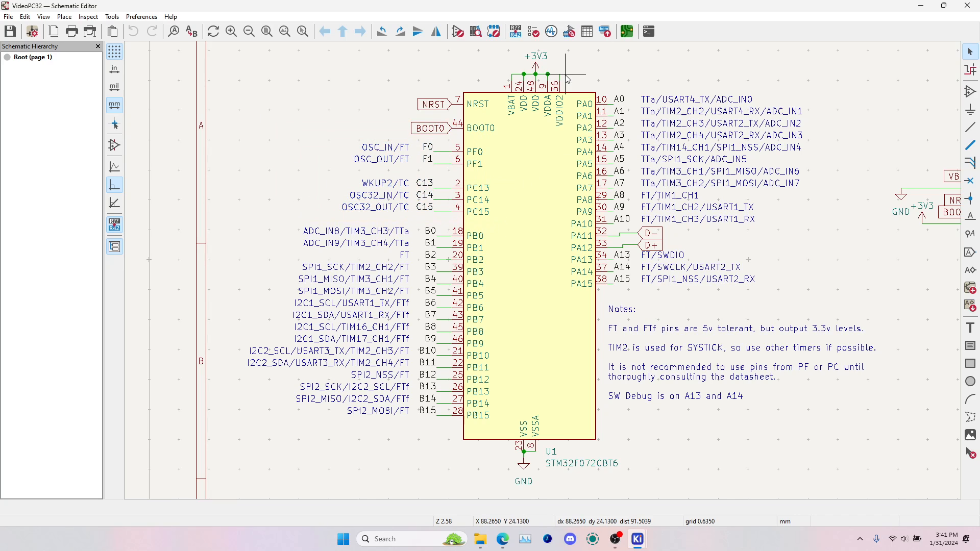
Examine the USB-C receptacle J1 and the 5.1k resistors R1 and R2 on its CC pins
scroll(596, 291, down, 4)
middle_drag(601, 390, 565, 228)
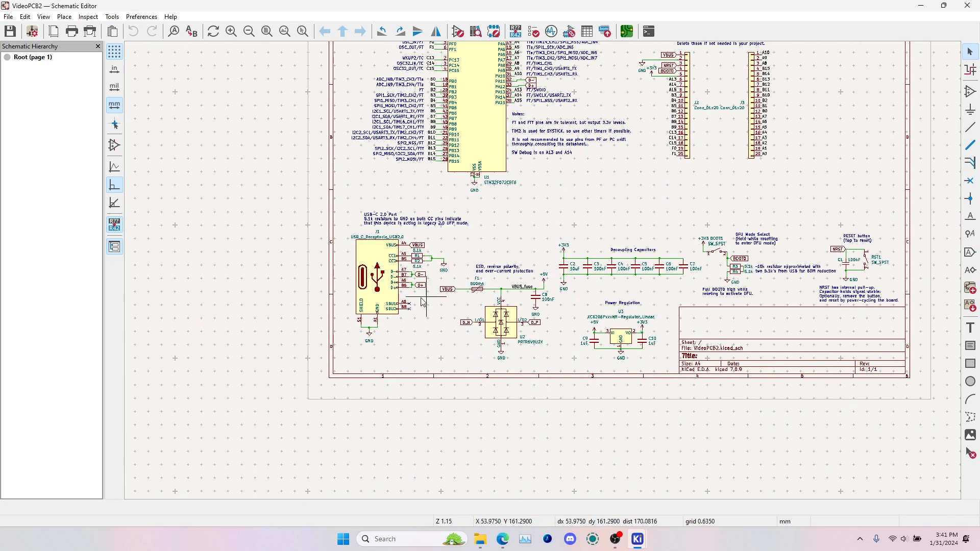
scroll(400, 286, up, 4)
scroll(550, 263, up, 2)
click(605, 180)
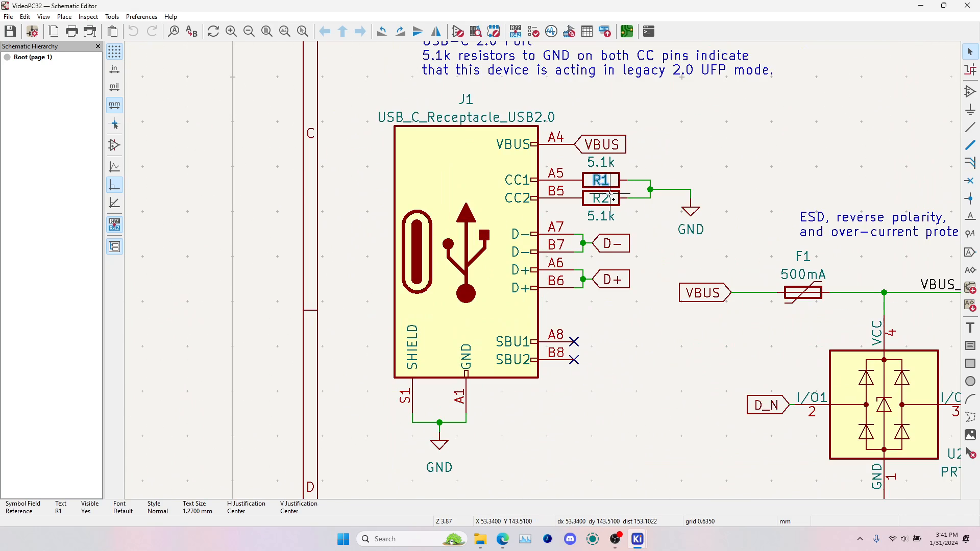
shift+click(618, 200)
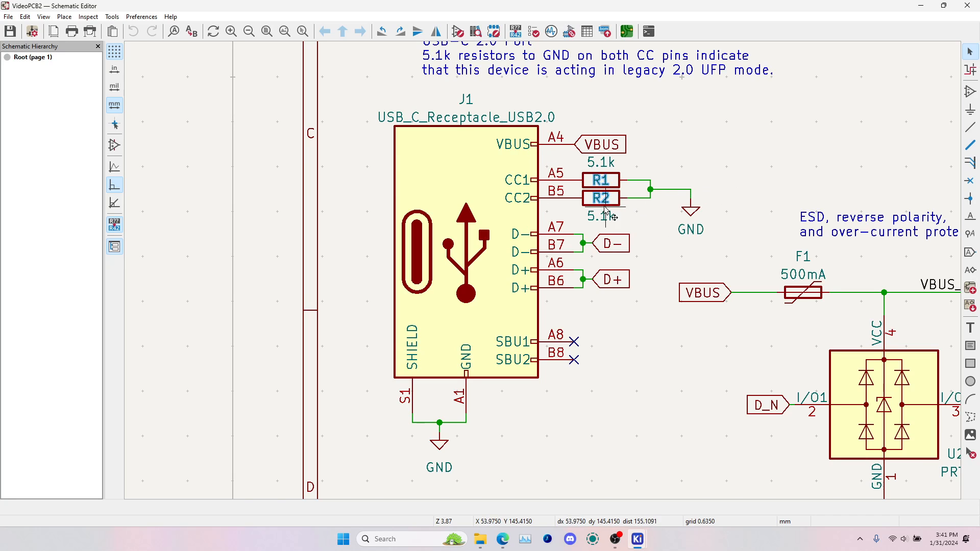
middle_drag(617, 128, 596, 169)
click(426, 268)
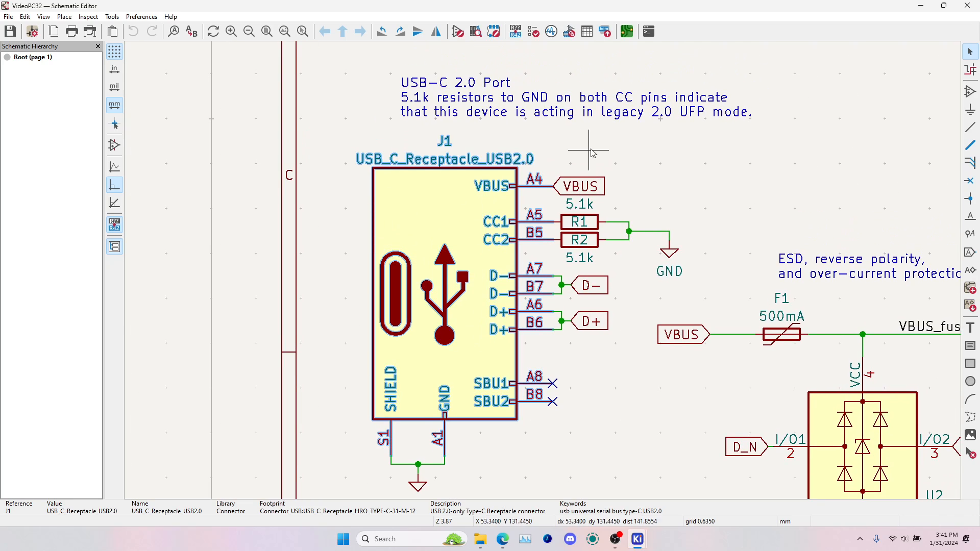
Inspect the 500mA fuse F1 and its VBUS input label in the over-current protection circuit
middle_drag(734, 287, 593, 249)
click(533, 389)
middle_drag(804, 355, 597, 231)
click(442, 176)
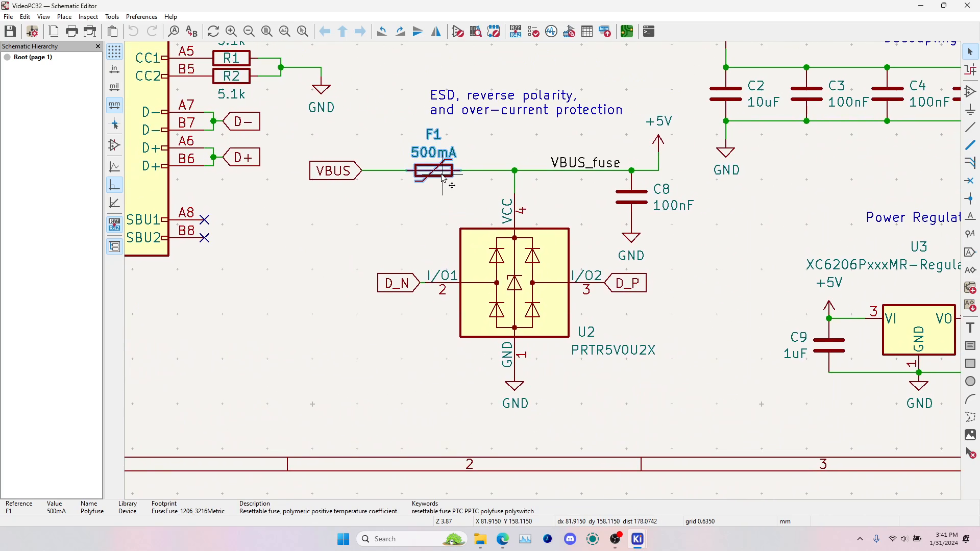
click(443, 217)
click(356, 170)
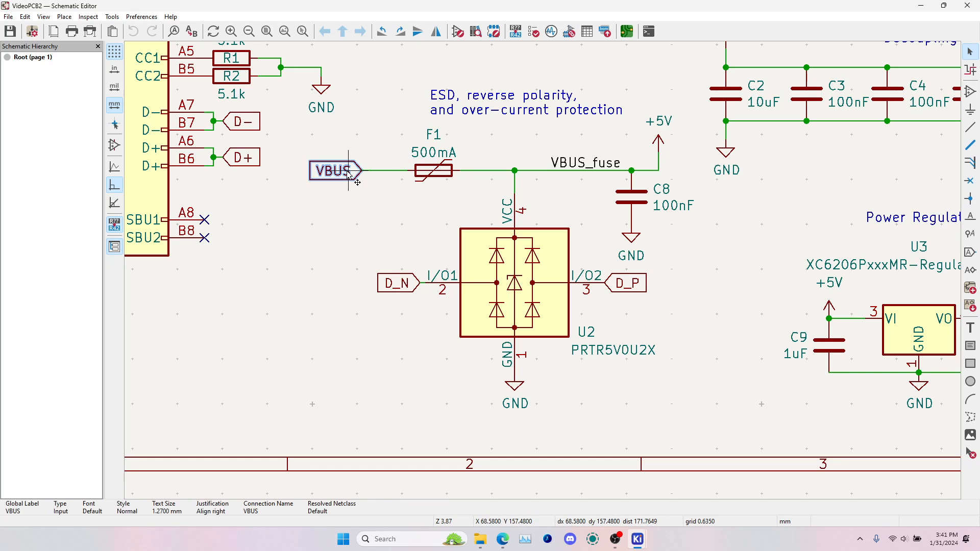
Examine the ESD protection circuit around U2 PRTR5V0U2X, including its VBUS source, VCC wire and GND connection
drag(365, 114, 729, 438)
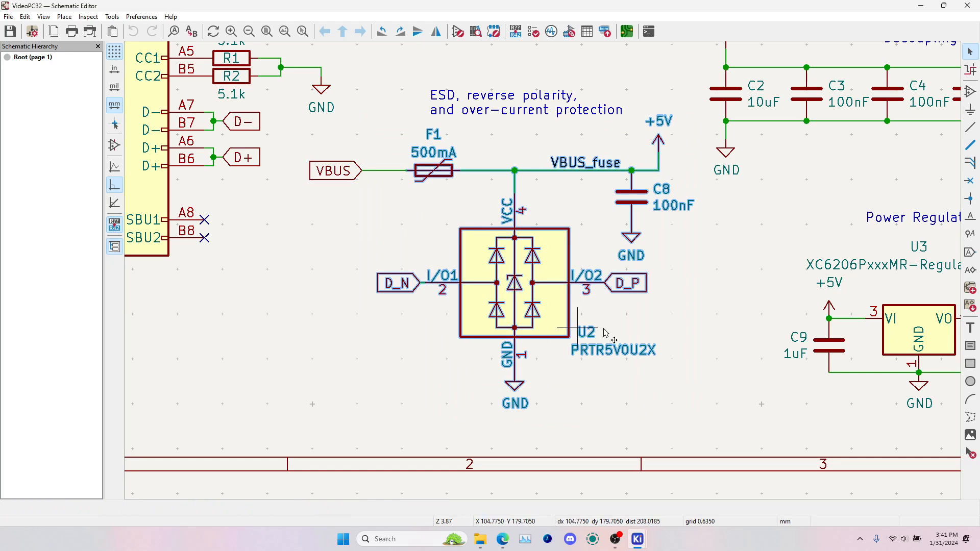
drag(840, 277, 579, 263)
click(826, 282)
middle_drag(769, 281, 740, 293)
click(759, 285)
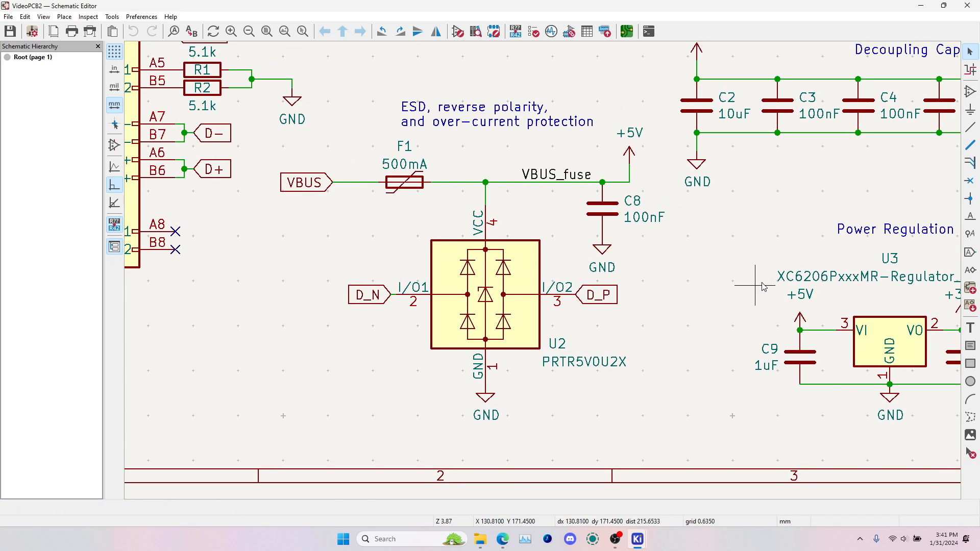
click(316, 188)
click(533, 302)
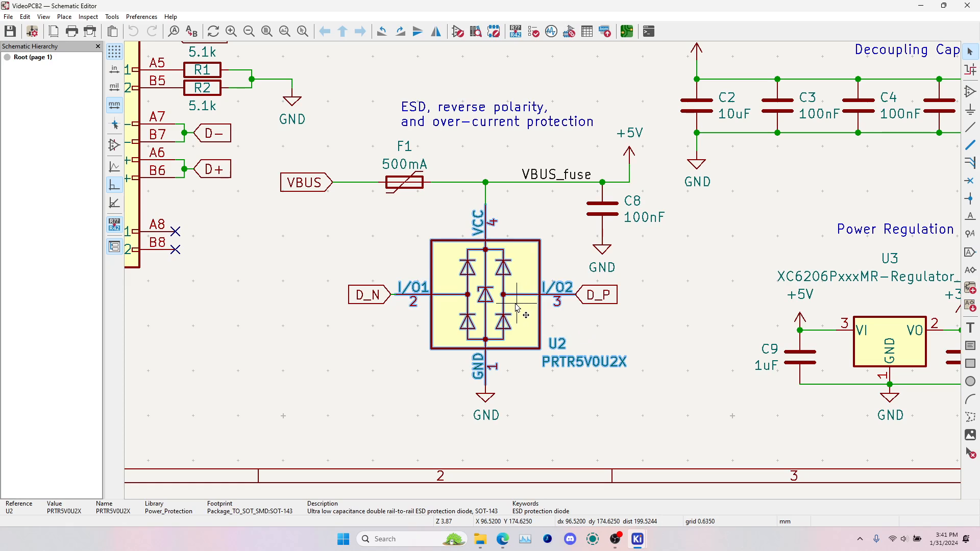
click(484, 408)
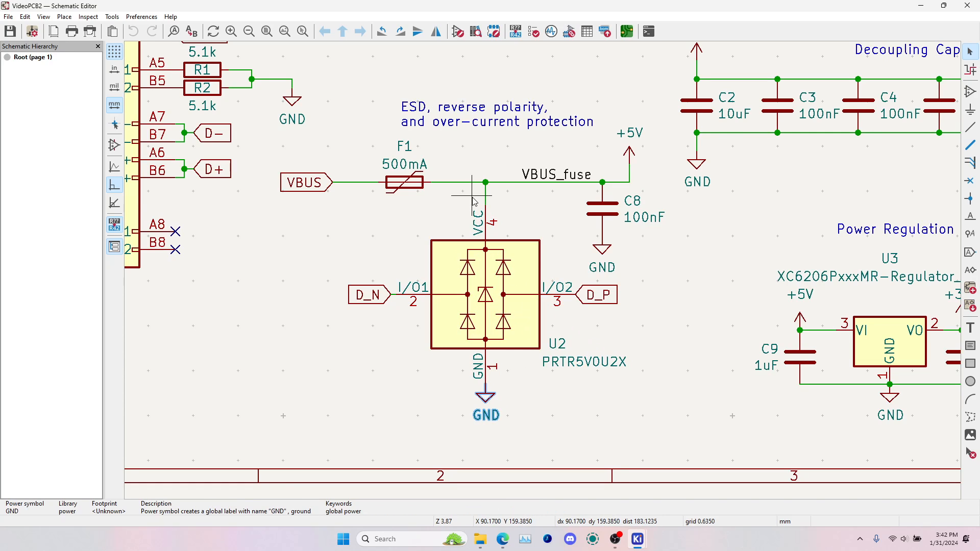
shift+click(488, 204)
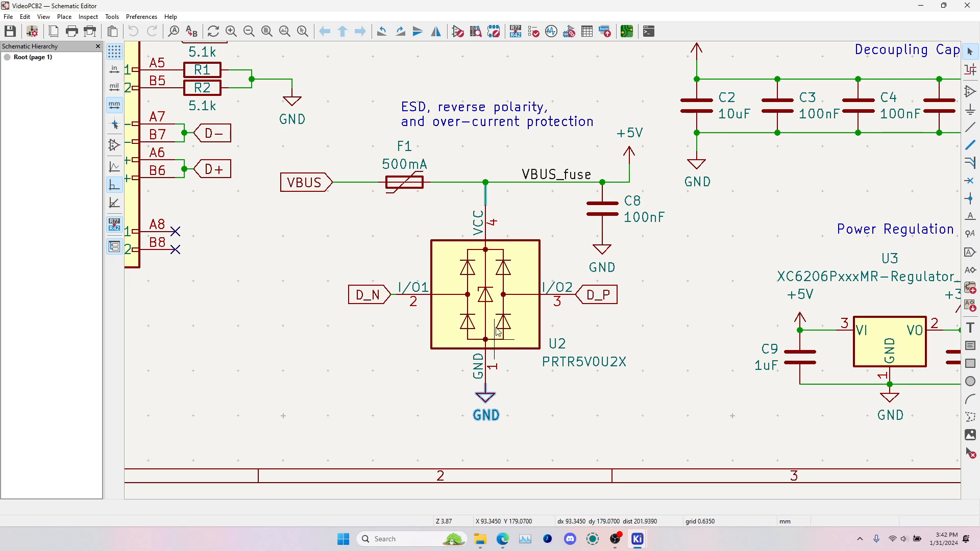
Inspect the power regulation circuit around regulator U3 and its 1uF capacitors C9 and C10
click(822, 224)
middle_drag(852, 198, 511, 181)
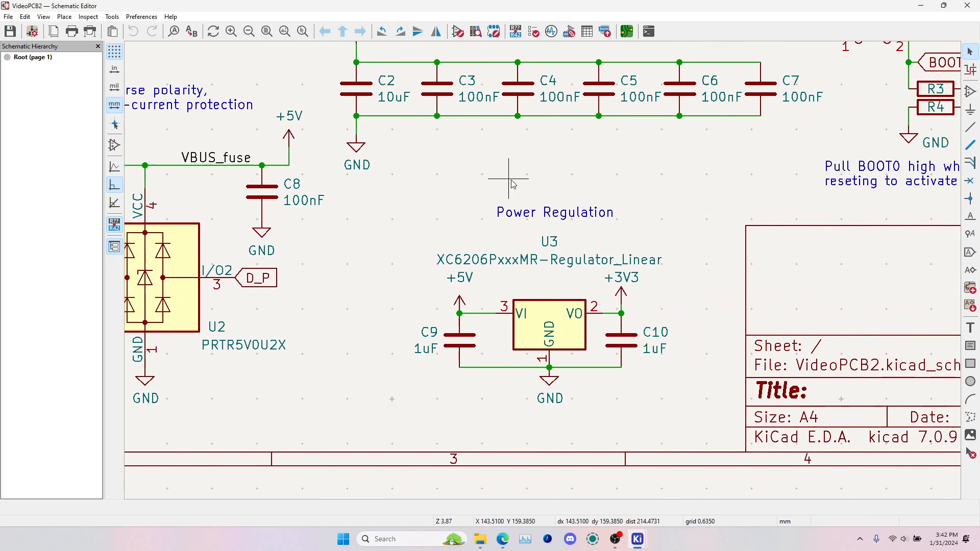
click(474, 341)
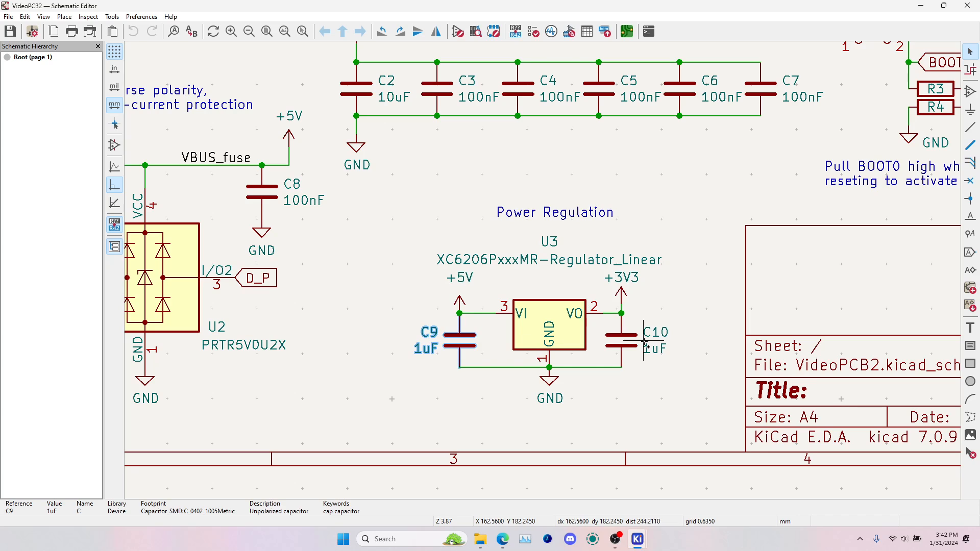
shift+click(626, 345)
click(708, 241)
Examine the decoupling capacitors, the BOOT0 switch with resistors R3 and R4, and the reset button circuit
middle_drag(707, 242, 628, 345)
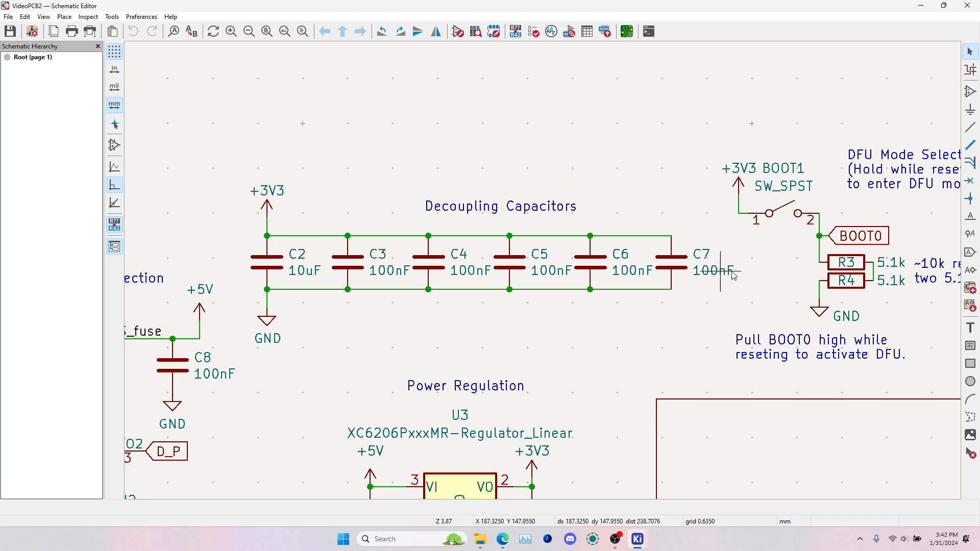
drag(807, 245, 900, 315)
drag(798, 240, 901, 335)
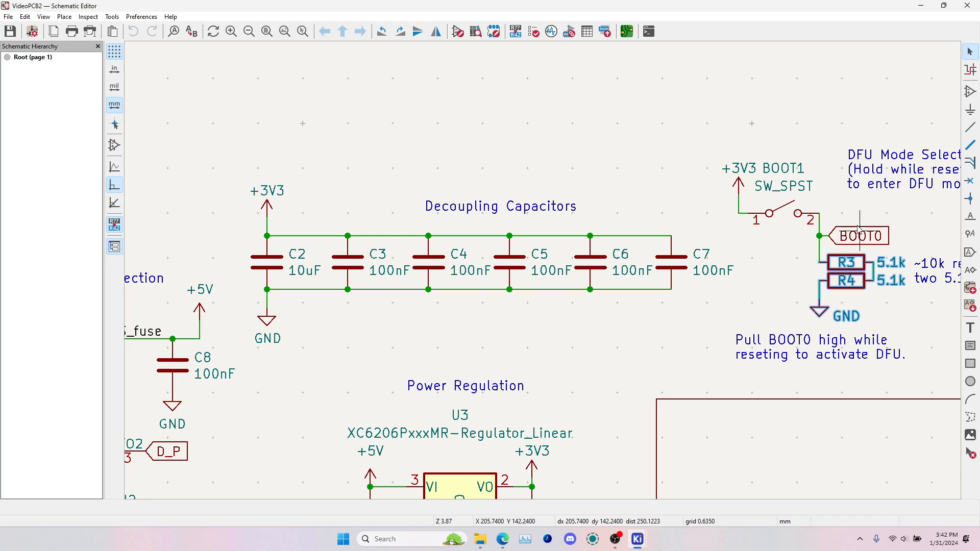
click(787, 210)
click(770, 292)
scroll(775, 293, down, 1)
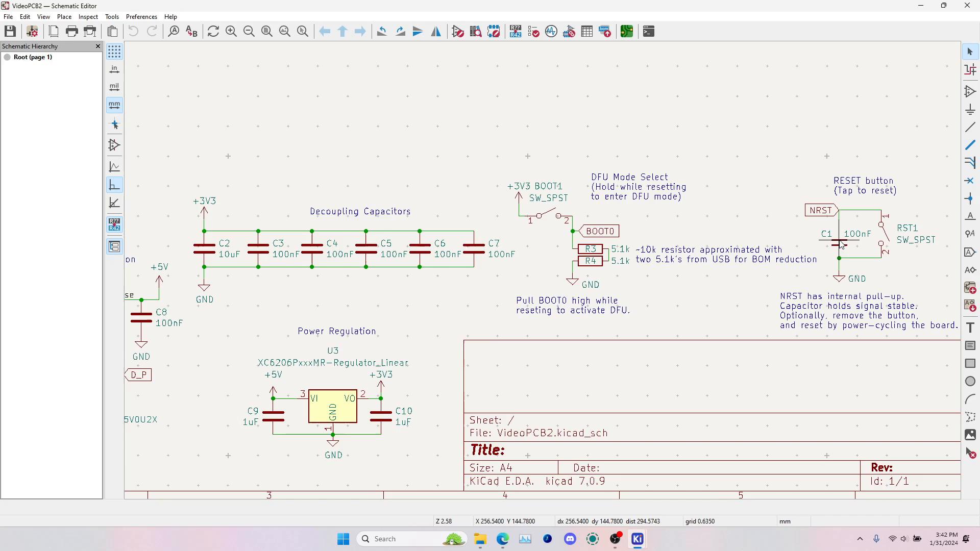
key(Home)
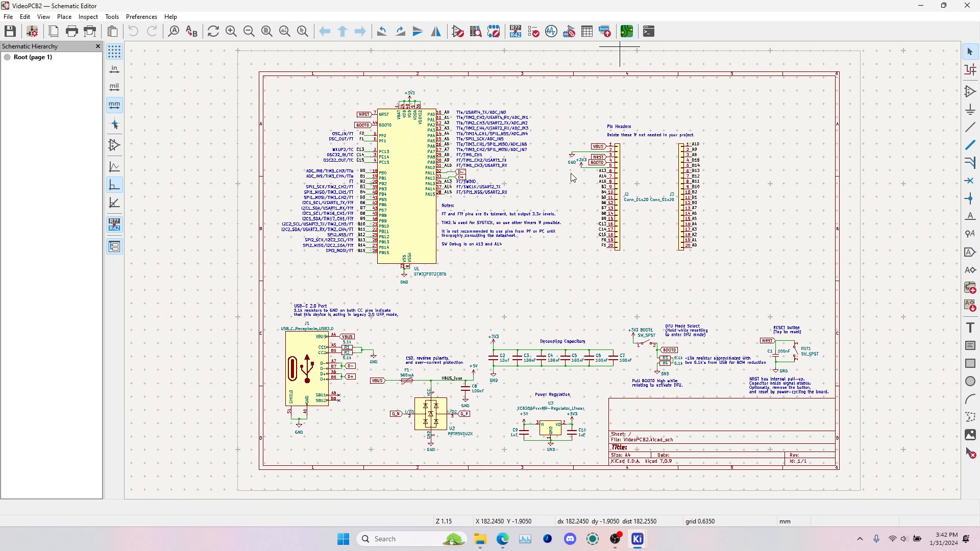
Open the project's PCB layout and examine the board in the 3D viewer from an angled view
click(626, 33)
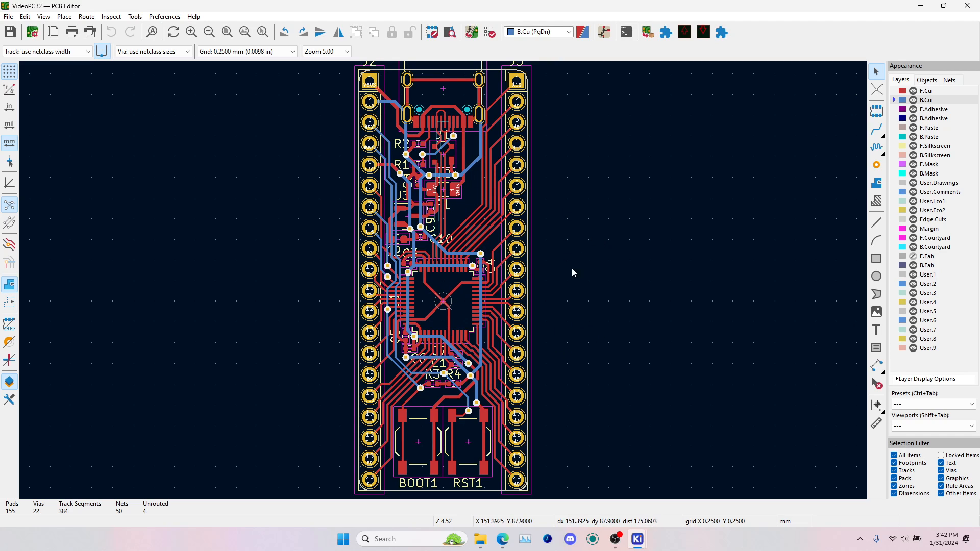
mouse_move(572, 268)
middle_down()
mouse_move(593, 283)
mouse_move(584, 261)
middle_up()
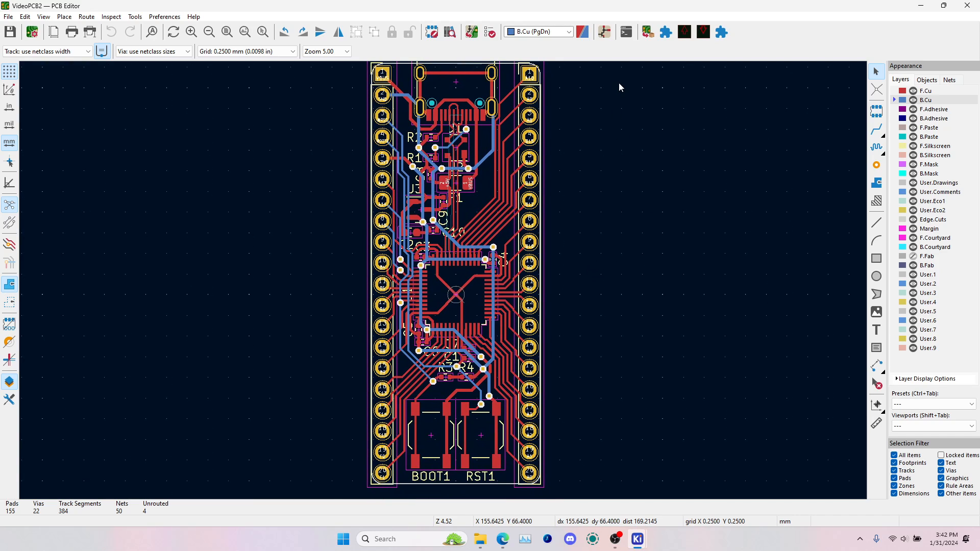
key(alt+3)
drag(664, 266, 463, 284)
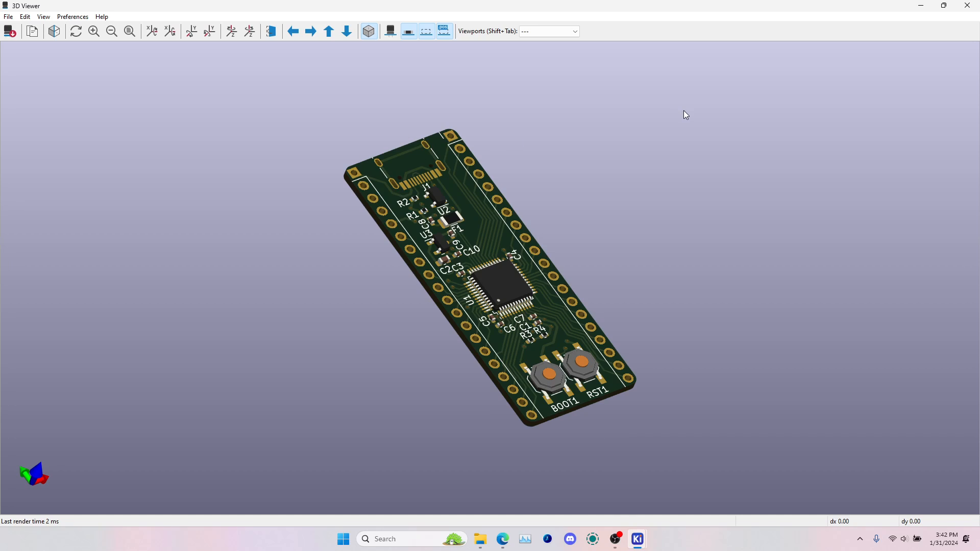
click(969, 5)
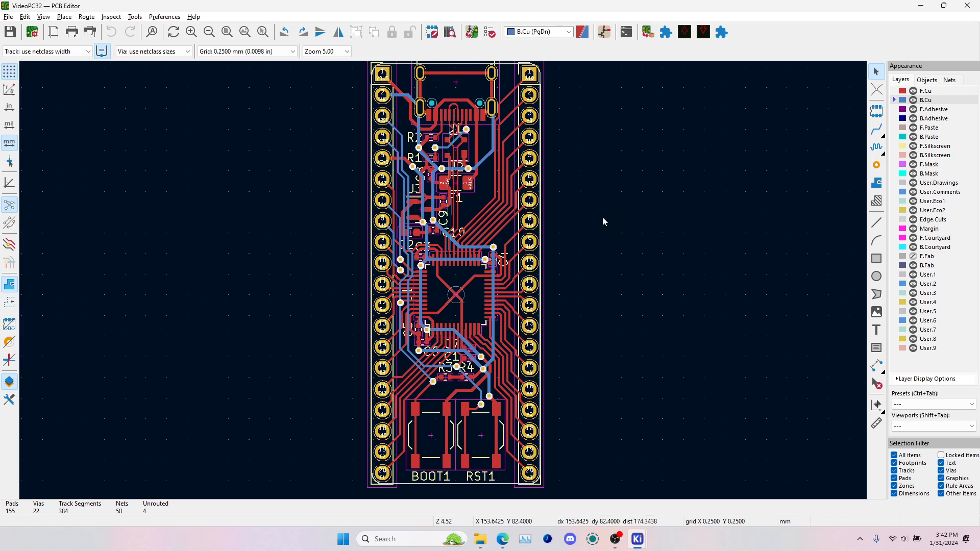
Delete the entire Pin Headers block, including connectors J2 and J3 with their labels and notes, from the schematic and save it
click(540, 463)
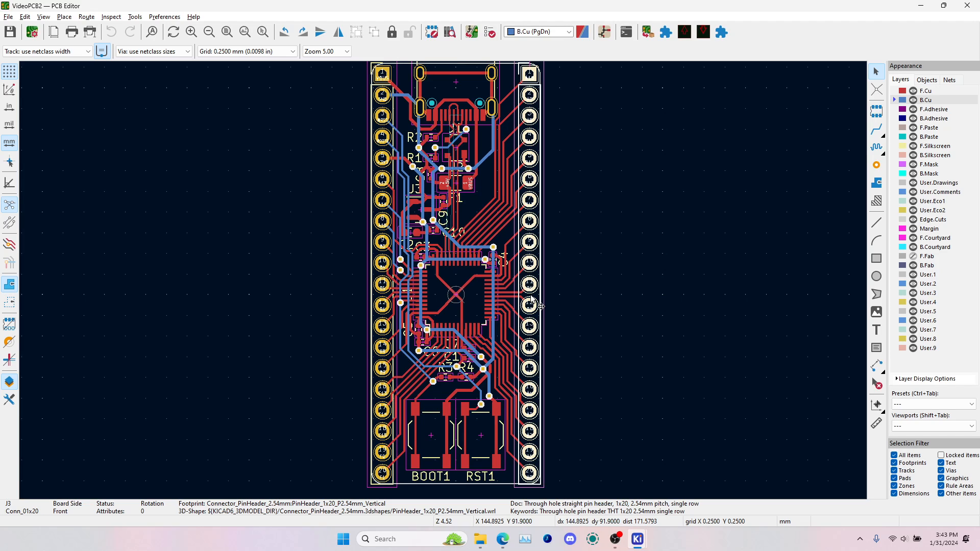
key(alt+Tab)
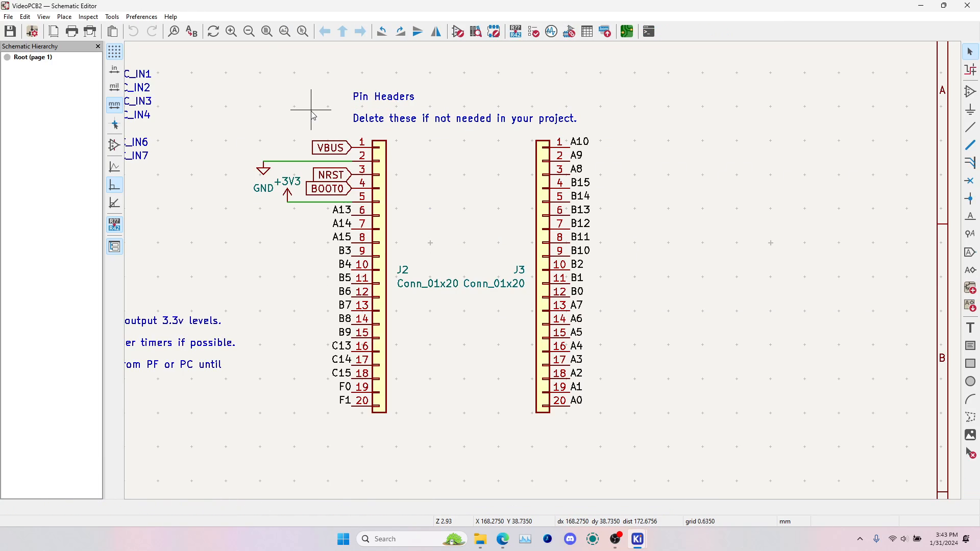
drag(250, 69, 691, 464)
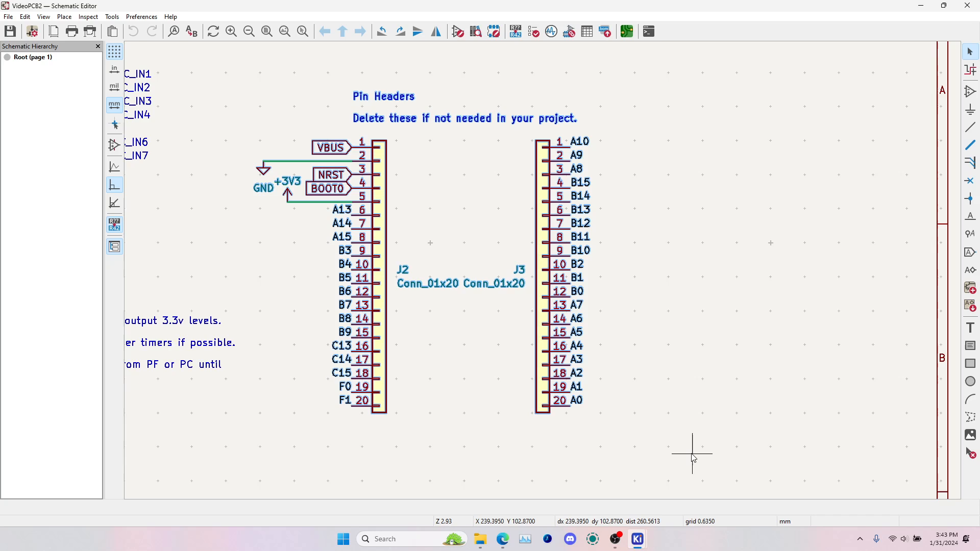
key(Delete)
key(ctrl+s)
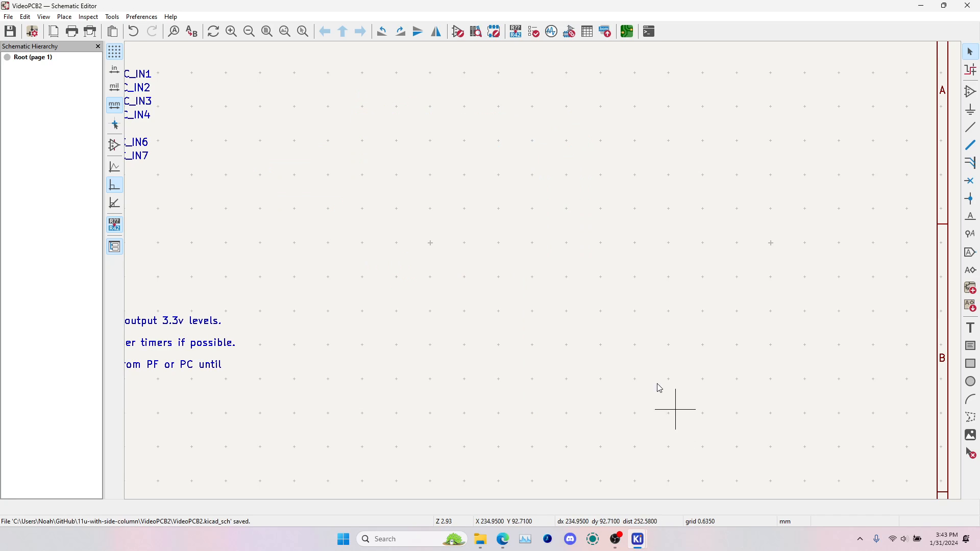
Update the PCB from the schematic, removing the unused pin header footprints J2 and J3 from the board
key(alt+Tab)
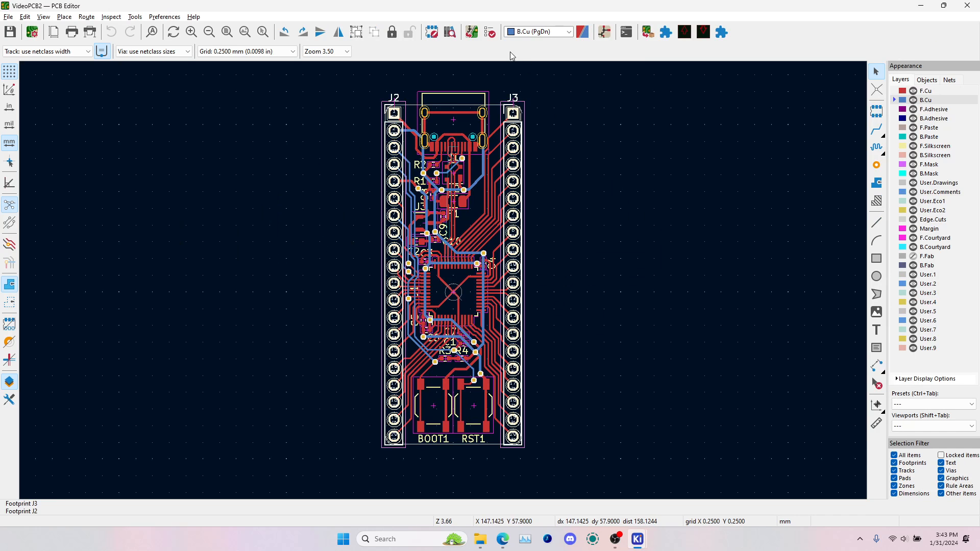
click(472, 33)
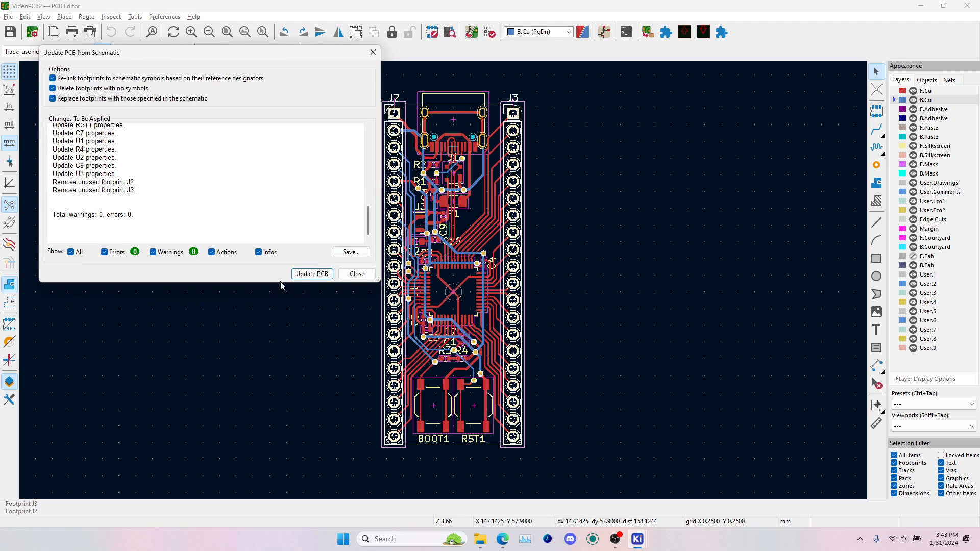
click(312, 274)
click(357, 274)
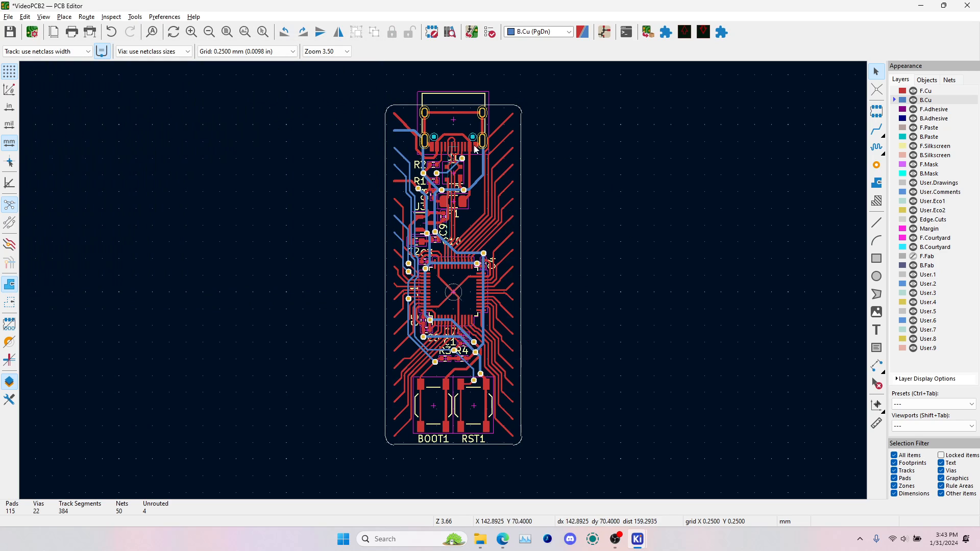
Isolate the Edge.Cuts layer, delete the entire board outline, and restore the normal display of all layers
click(897, 221)
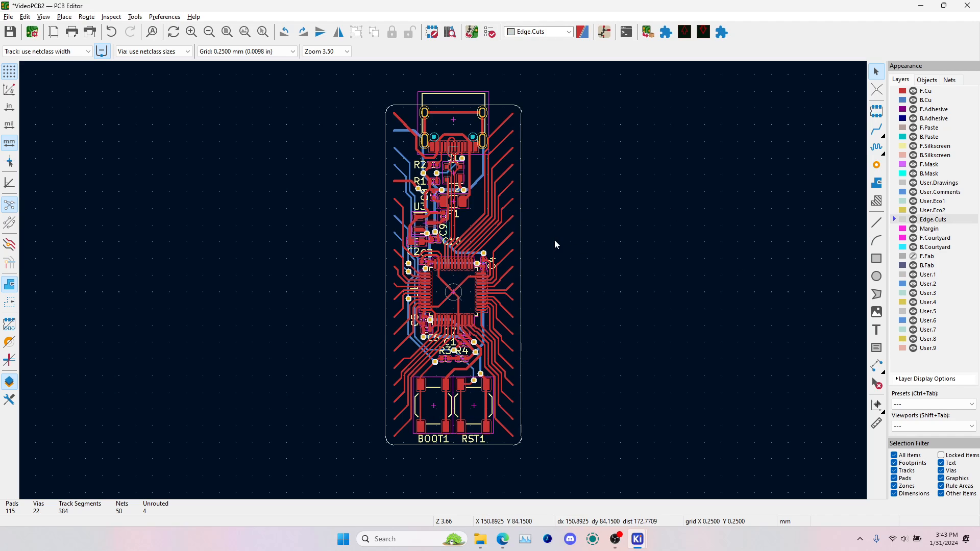
key(ctrl+h)
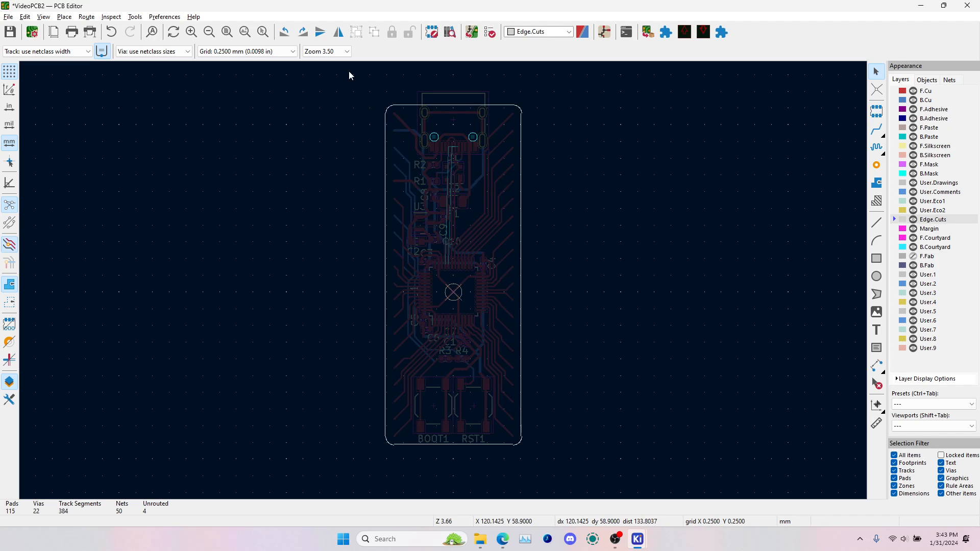
drag(348, 72, 556, 467)
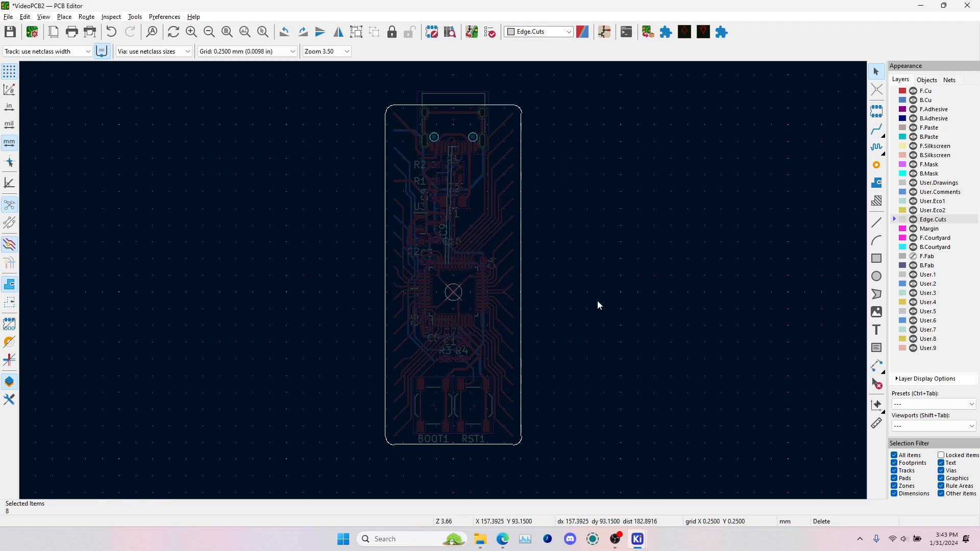
key(Delete)
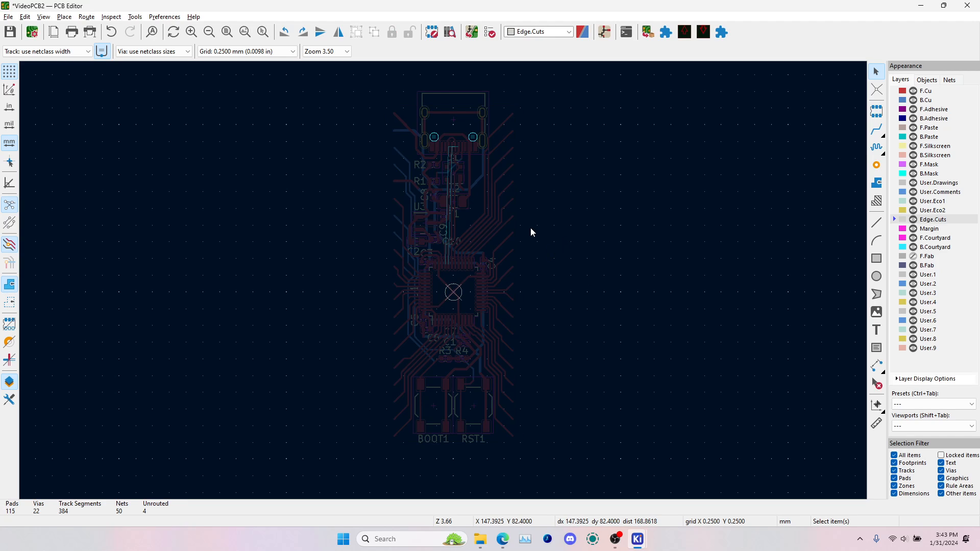
key(ctrl+h)
key(ctrl+h)
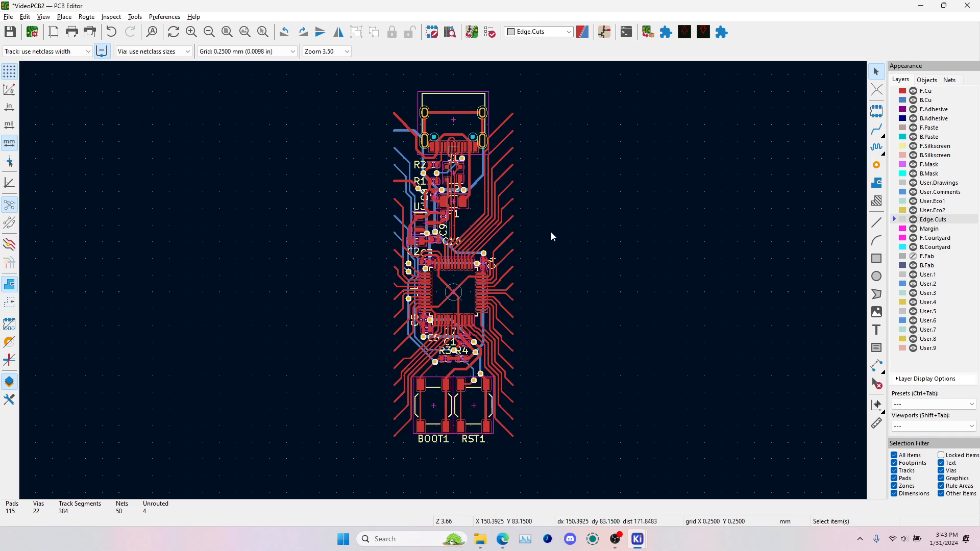
Move the whole microcontroller circuit from the sheet's centre to just above the title block near the sheet's right border, and save the board
scroll(444, 280, down, 5)
drag(388, 222, 488, 377)
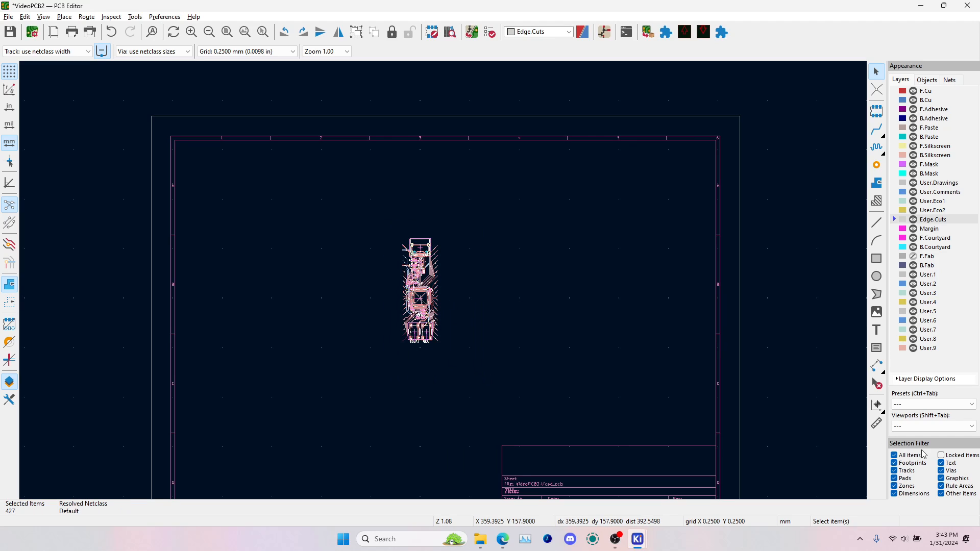
click(470, 269)
drag(361, 217, 529, 416)
drag(431, 305, 683, 387)
click(483, 263)
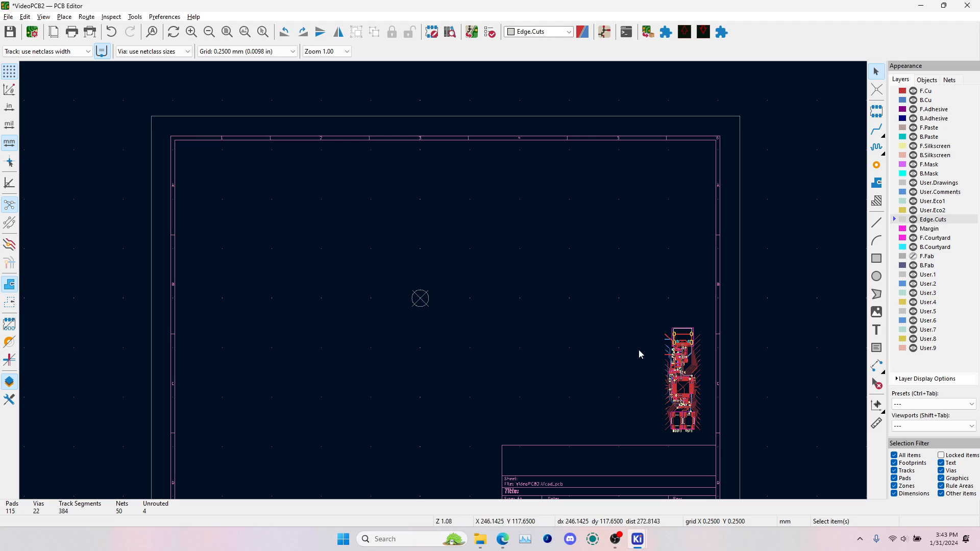
drag(657, 314, 750, 474)
click(526, 223)
key(ctrl+s)
Switch to keyboard-layout-editor.com in the browser and examine the layout's four main rows and the separate Q, A, Z column
mouse_move(500, 541)
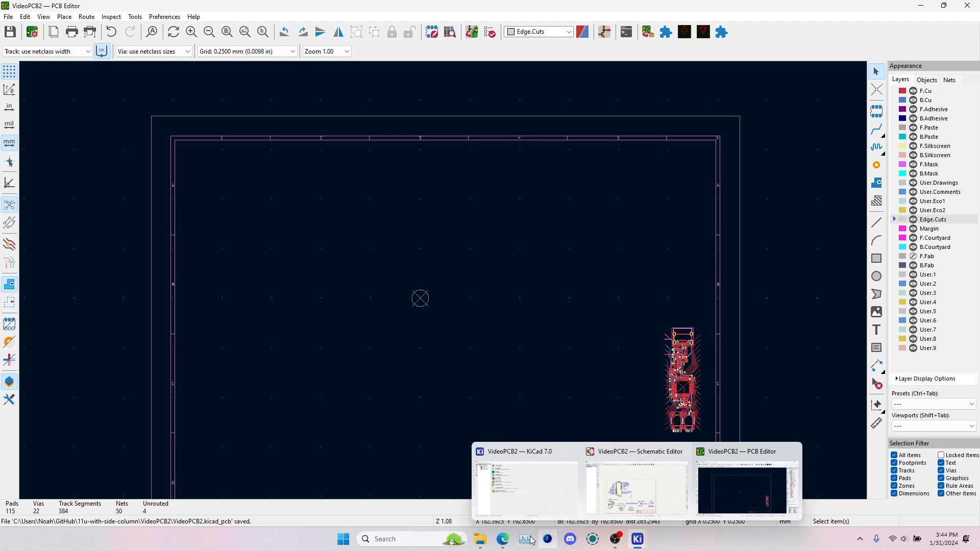
click(534, 485)
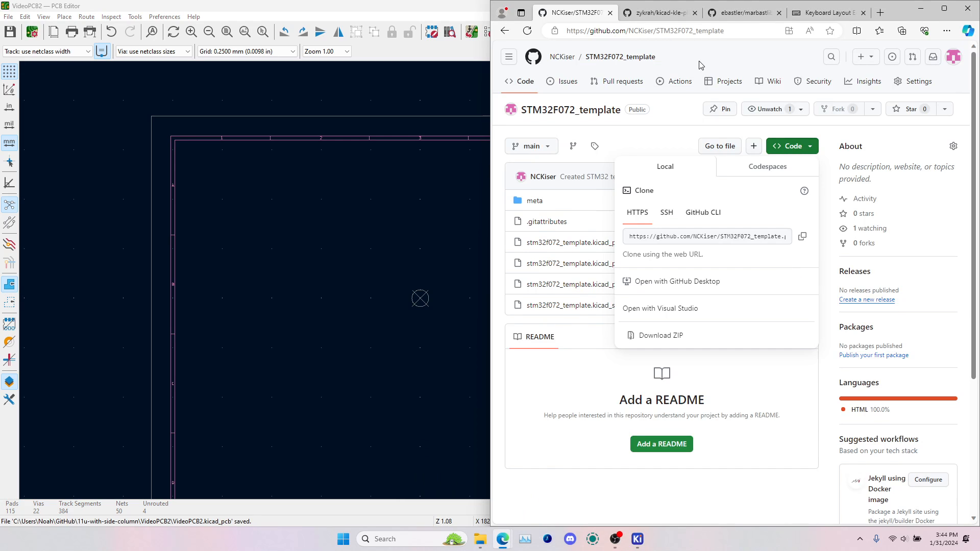
click(827, 12)
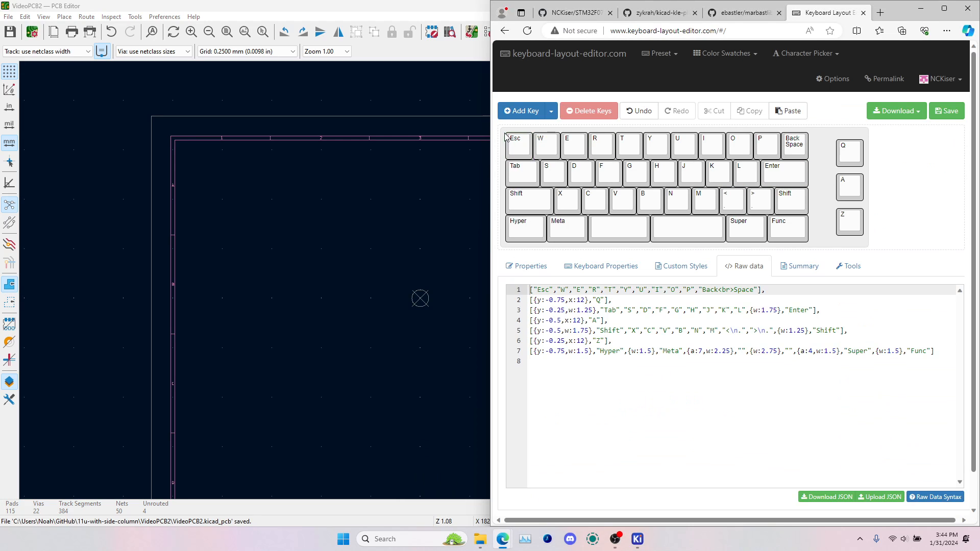
drag(506, 137, 819, 170)
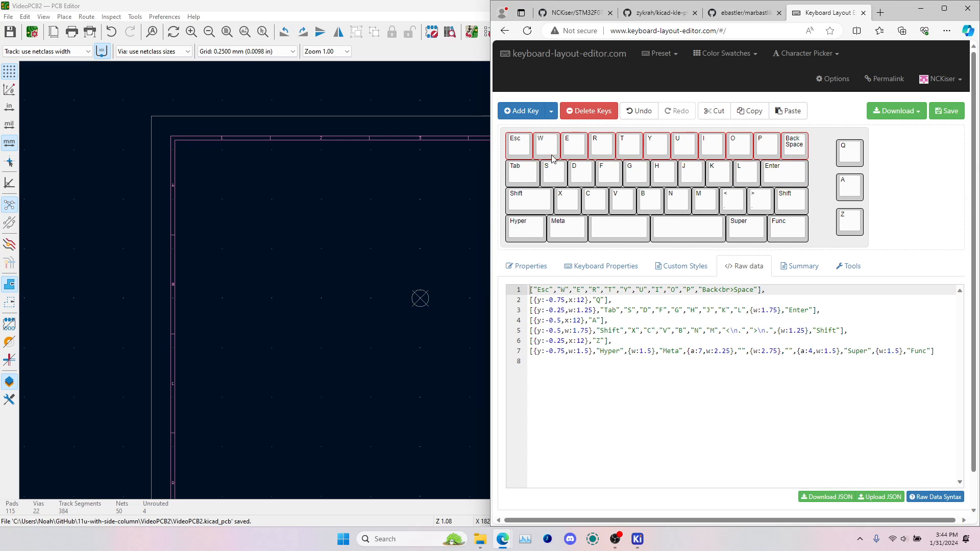
drag(503, 158, 812, 212)
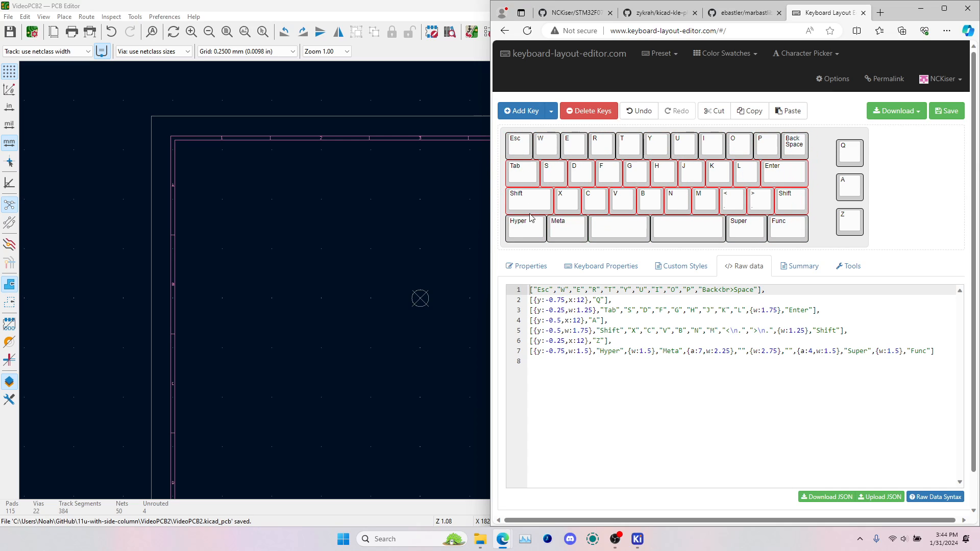
drag(504, 214, 823, 247)
drag(827, 130, 877, 252)
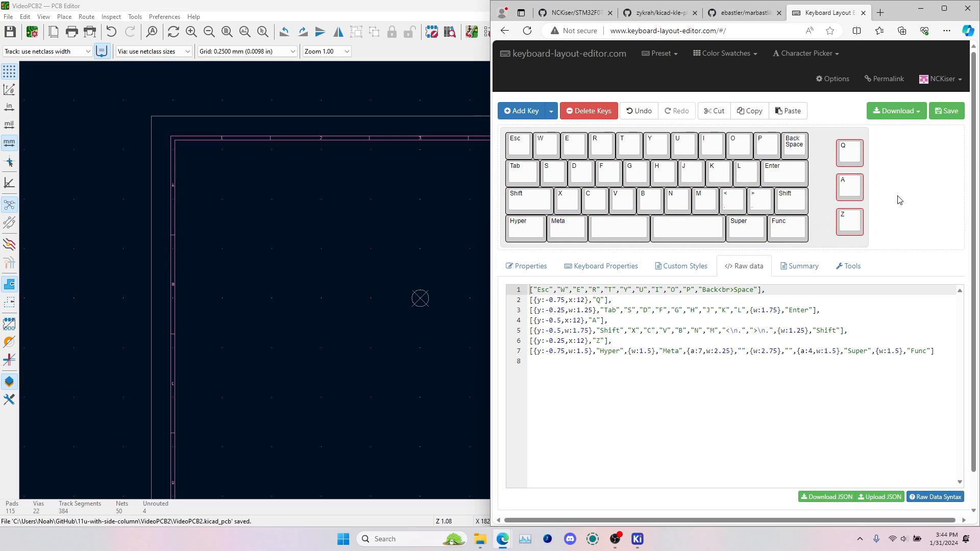
click(900, 199)
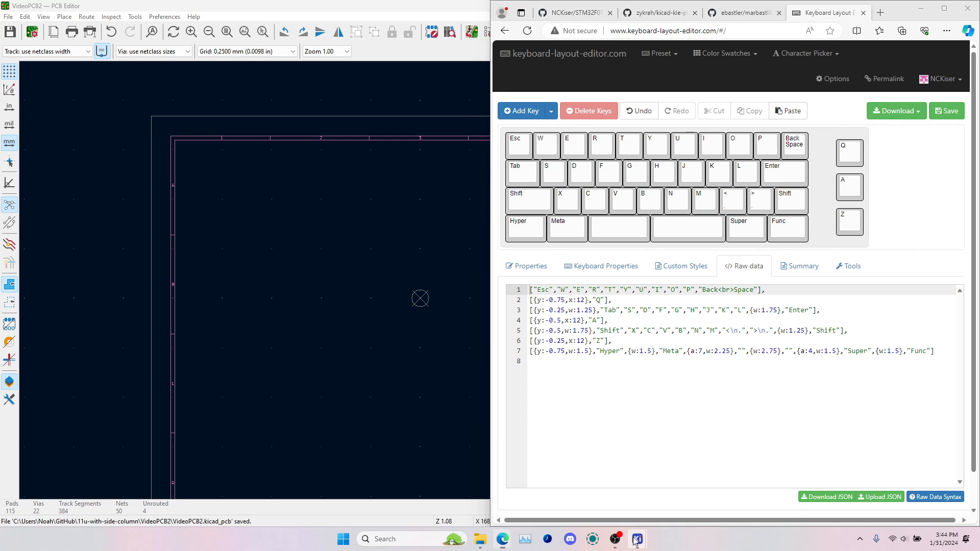
Switch to the schematic and draw a hierarchical sheet about 69 by 53 mm in the empty area right of the microcontroller
mouse_move(638, 539)
click(638, 477)
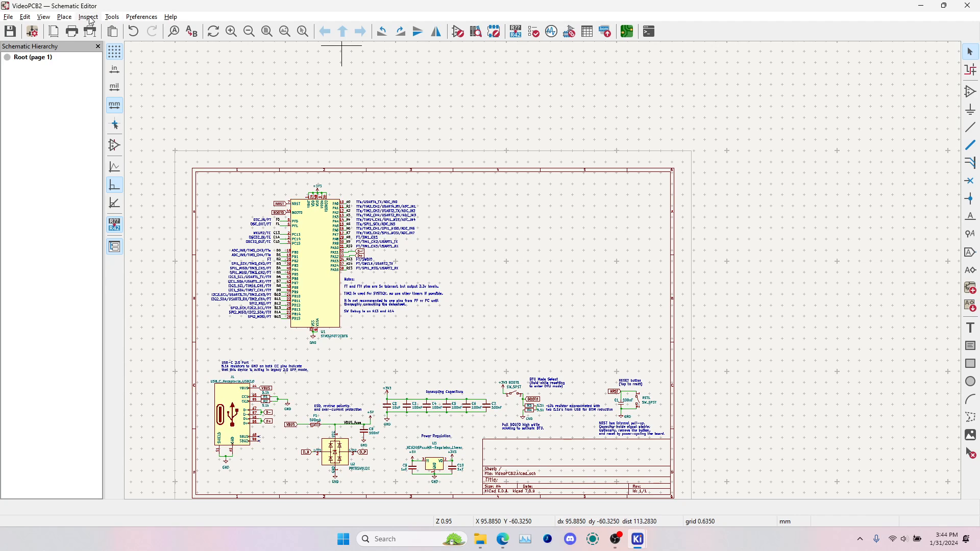
click(65, 17)
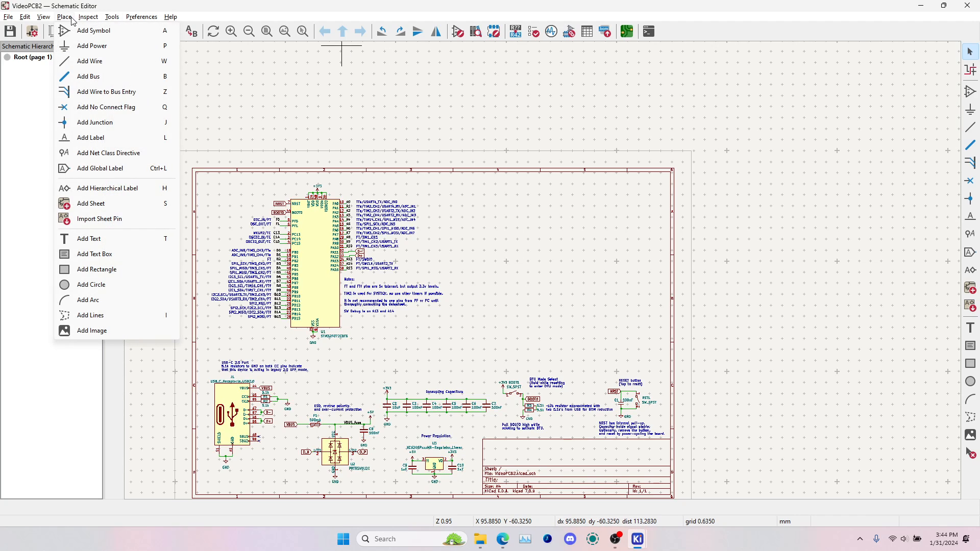
click(81, 204)
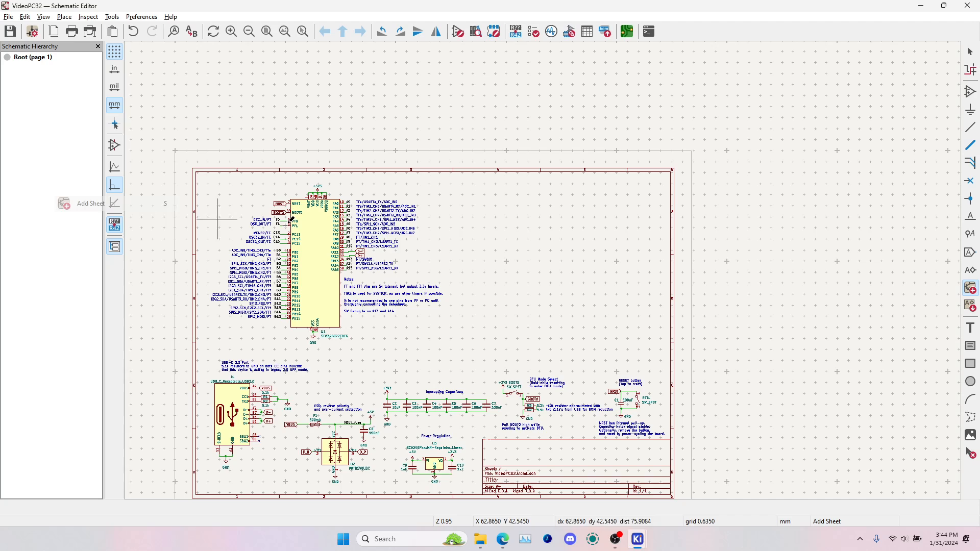
click(484, 203)
click(605, 298)
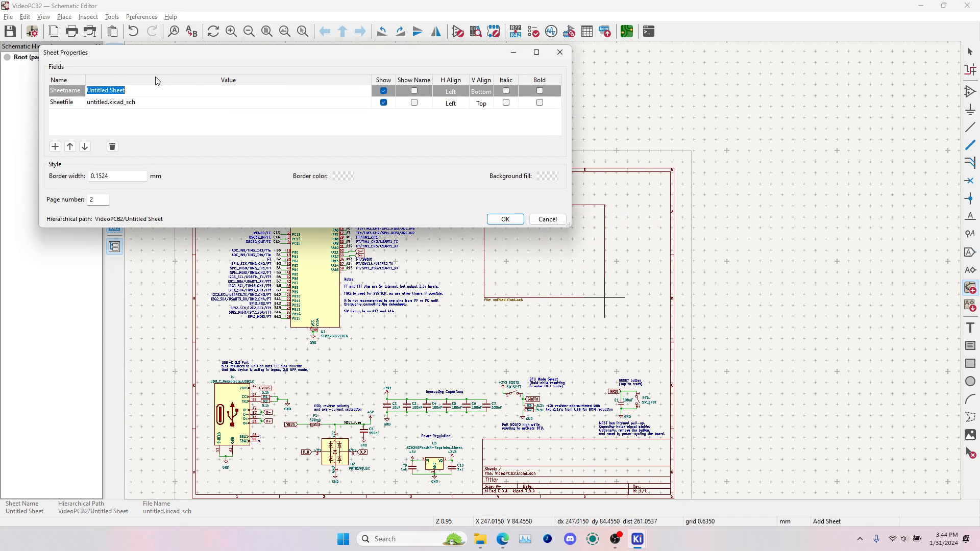
Name the new hierarchical sheet switches and set its sheet file to switches.kicad_sch
text(switches)
click(109, 107)
click(109, 107)
key(BackSpace)
key(BackSpace)
key(BackSpace)
key(BackSpace)
key(BackSpace)
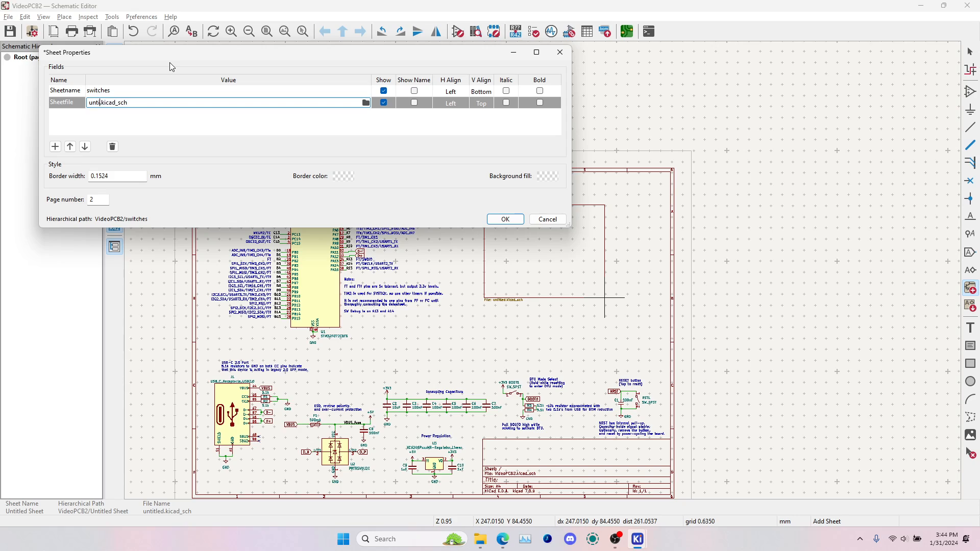
key(BackSpace)
key(BackSpace)
key(BackSpace)
key(BackSpace)
text(switche)
click(134, 94)
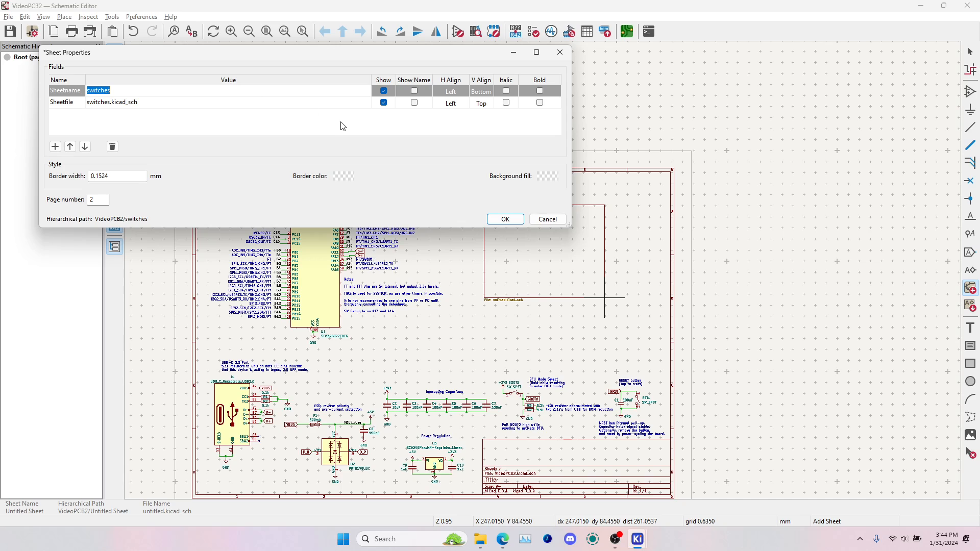
click(504, 219)
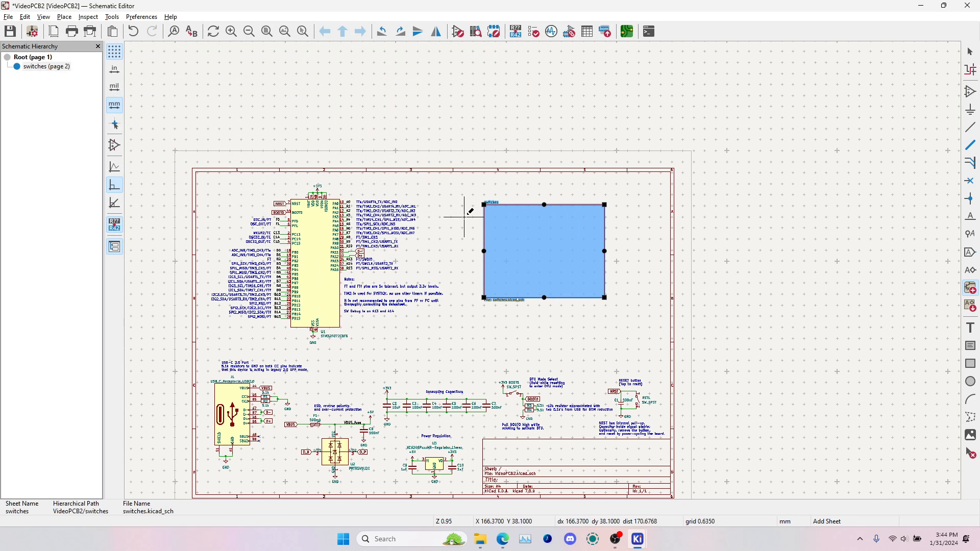
Select the switches sheet block on the root page and open that sheet
scroll(542, 269, up, 2)
scroll(543, 269, up, 2)
key(Escape)
click(440, 164)
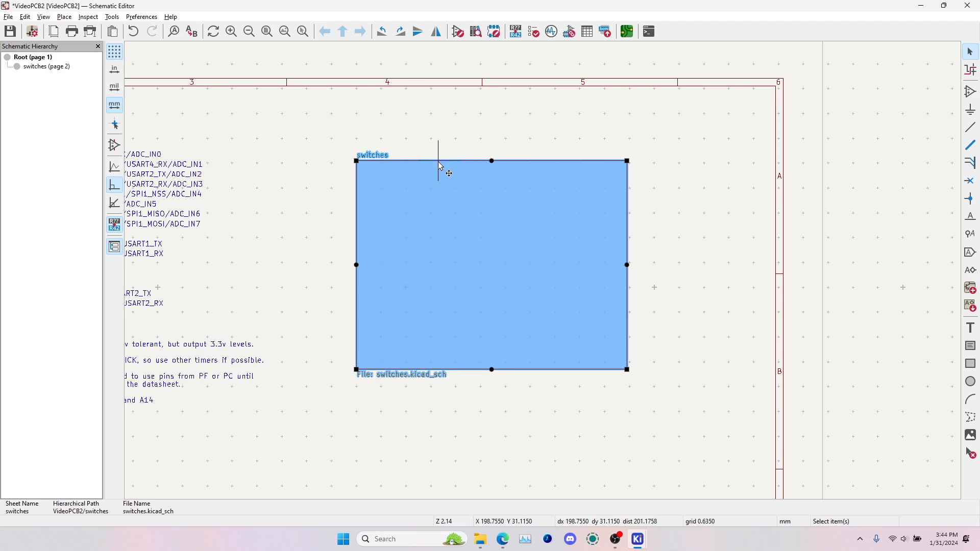
double_click(470, 190)
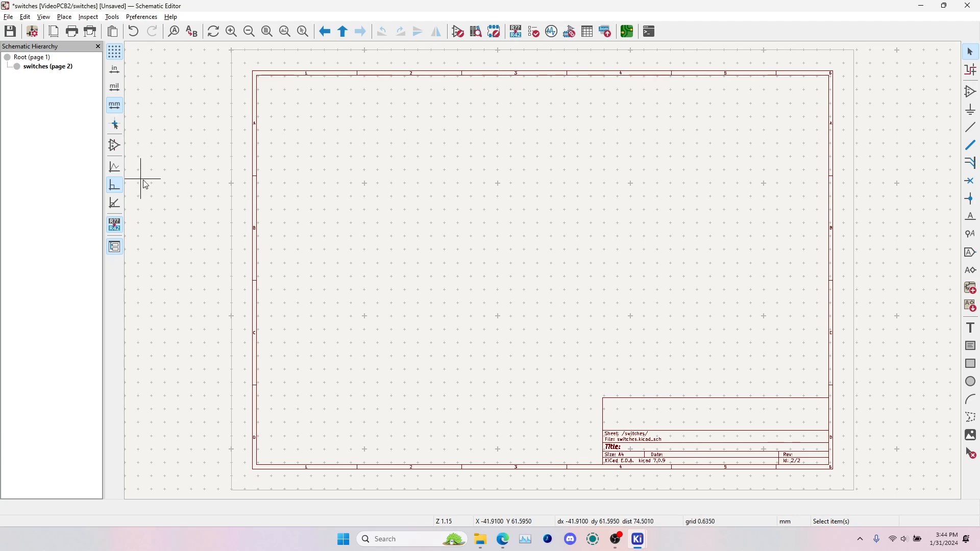
Navigate between the root page and the switches sheet with the schematic hierarchy, hide and restore the hierarchy, and end on the switches sheet
click(27, 59)
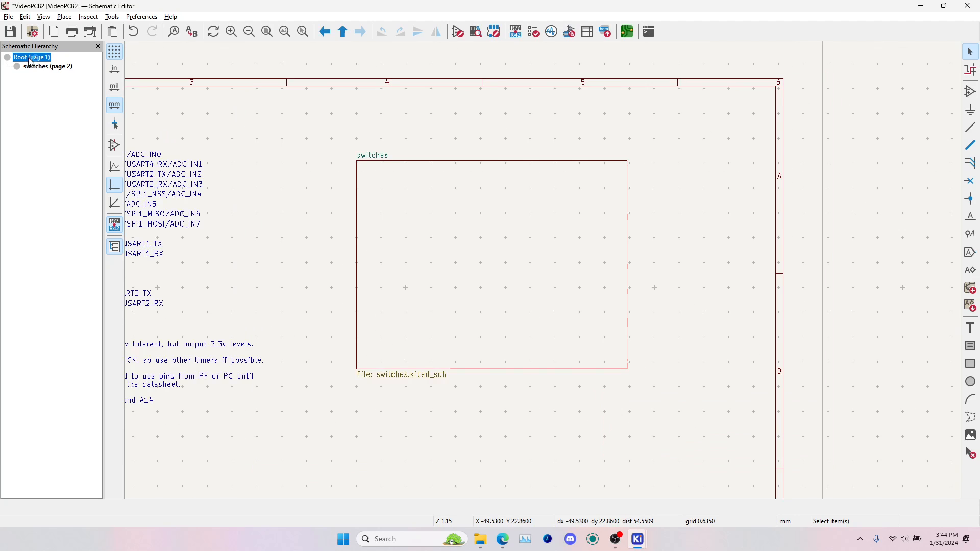
click(34, 66)
click(31, 58)
click(37, 67)
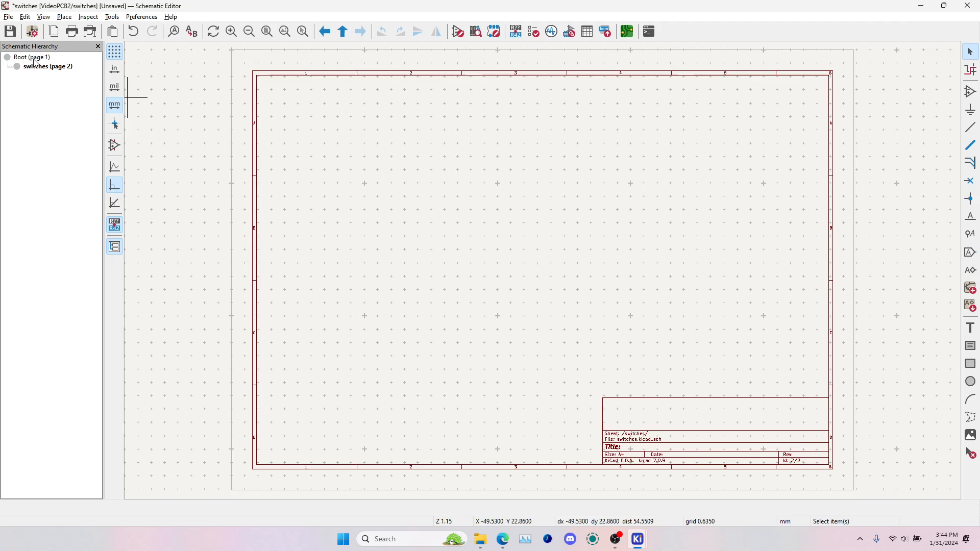
click(34, 58)
click(98, 47)
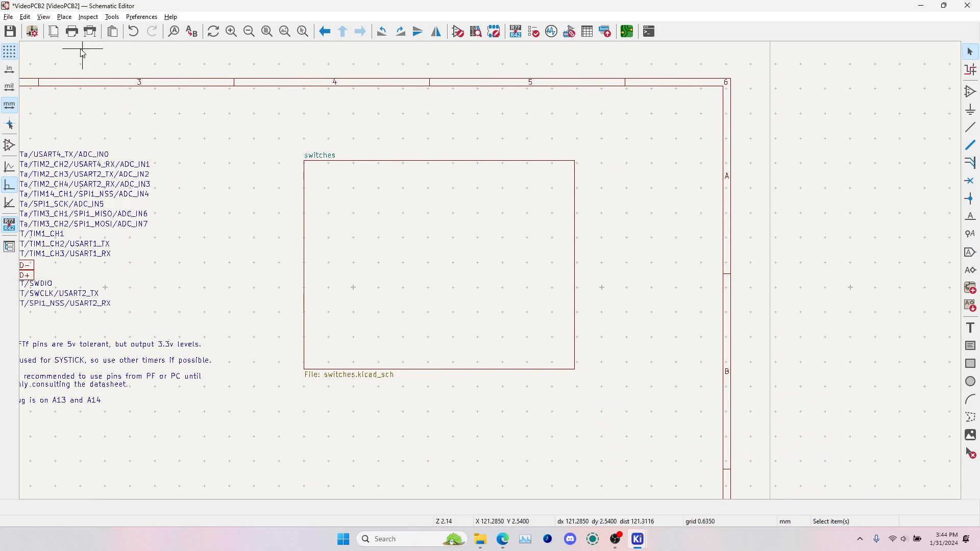
click(9, 248)
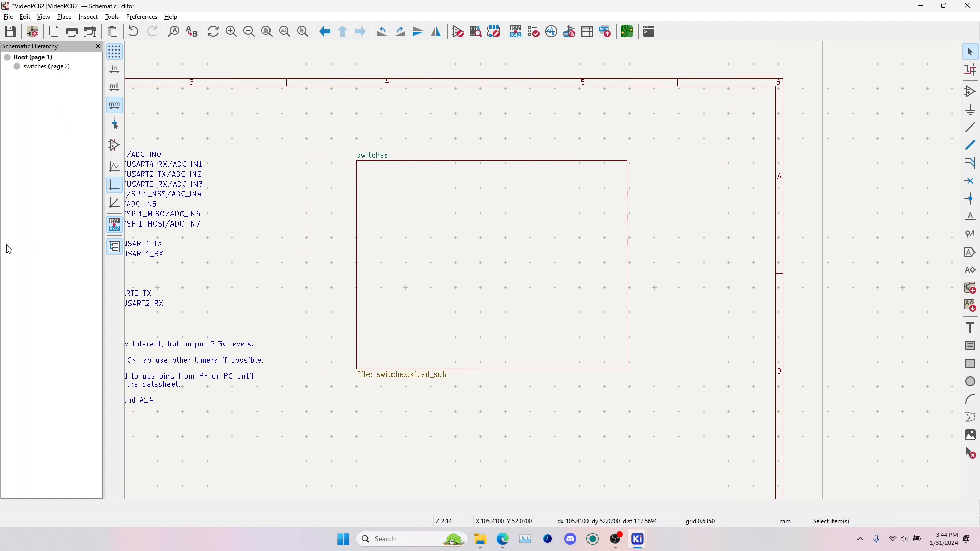
click(31, 68)
click(33, 59)
click(49, 68)
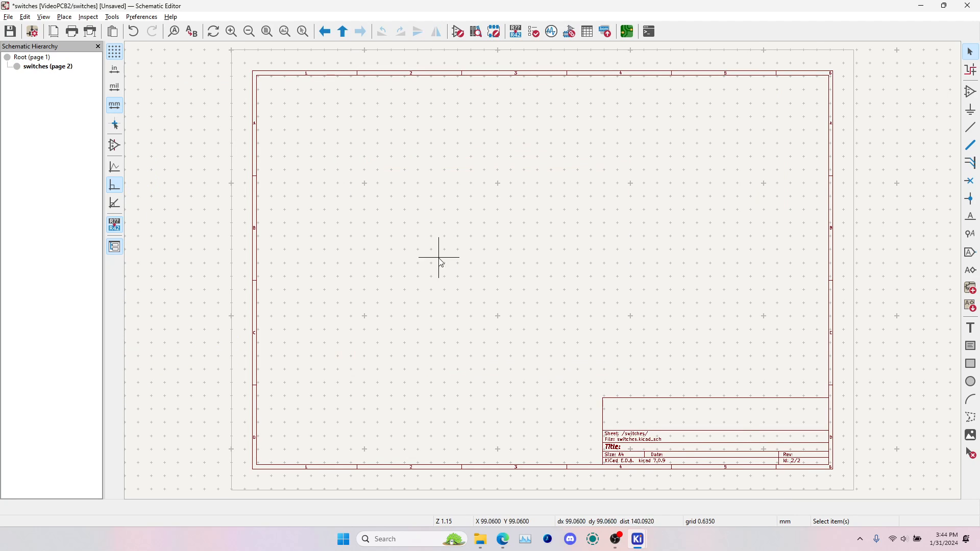
Place one MX_SW_solder switch symbol from the marbastlib-mx library in the upper-left corner of the switches sheet's page frame
key(a)
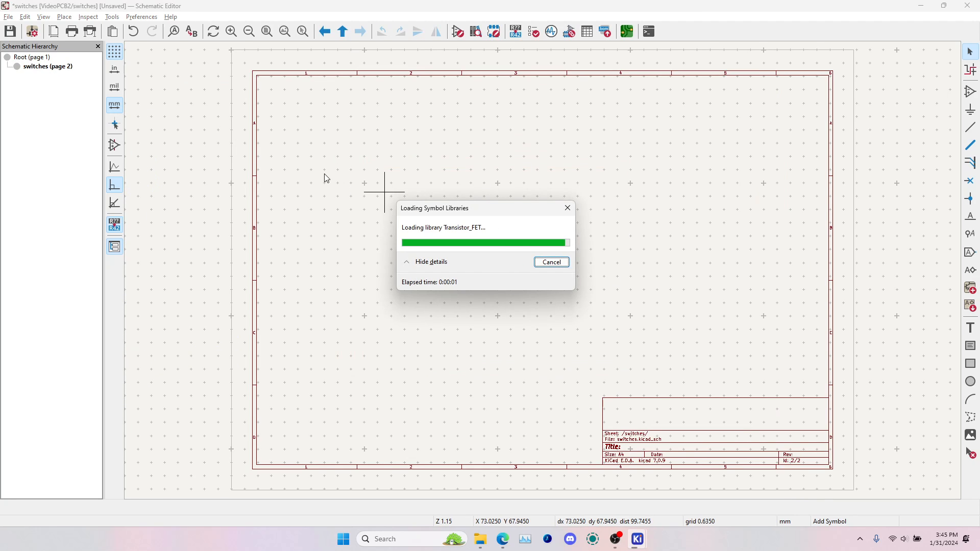
click(611, 331)
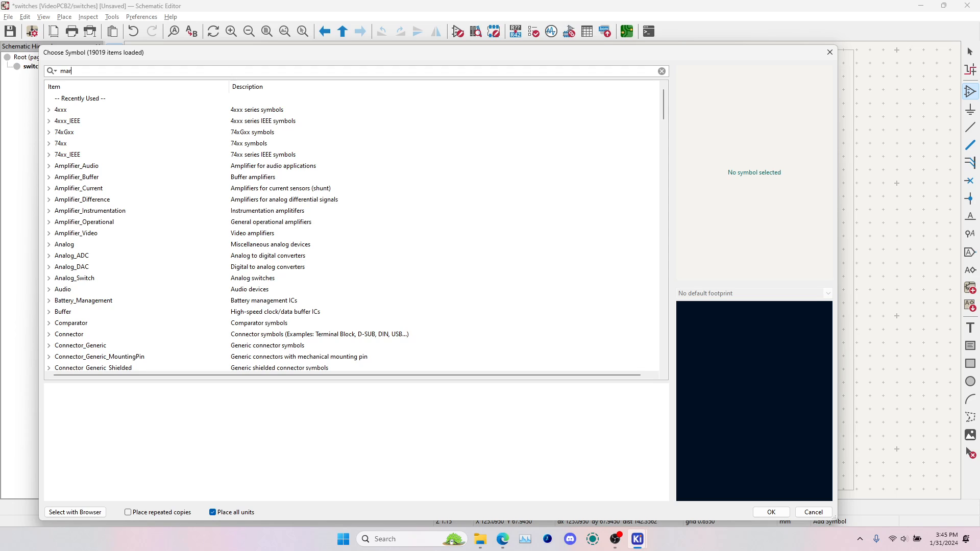
text(bas)
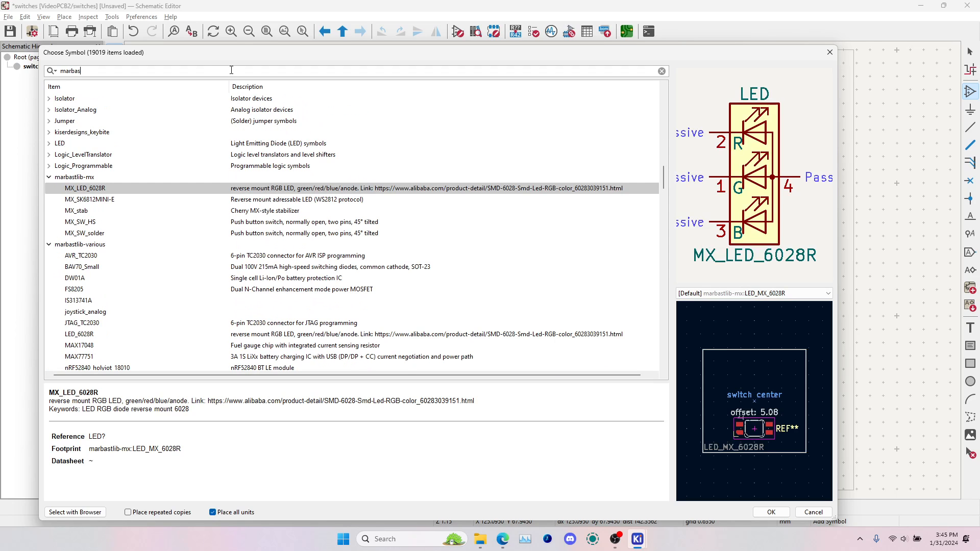
click(92, 225)
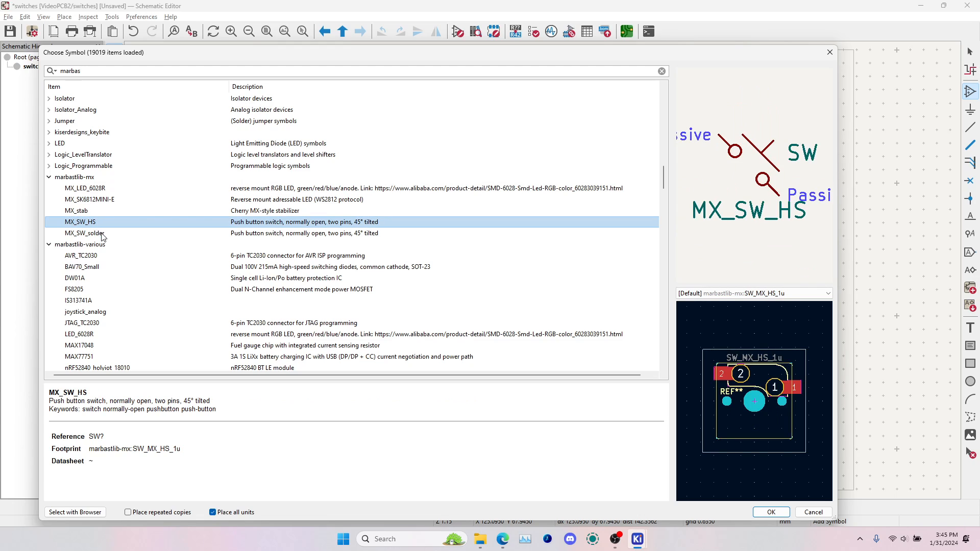
click(99, 233)
click(771, 512)
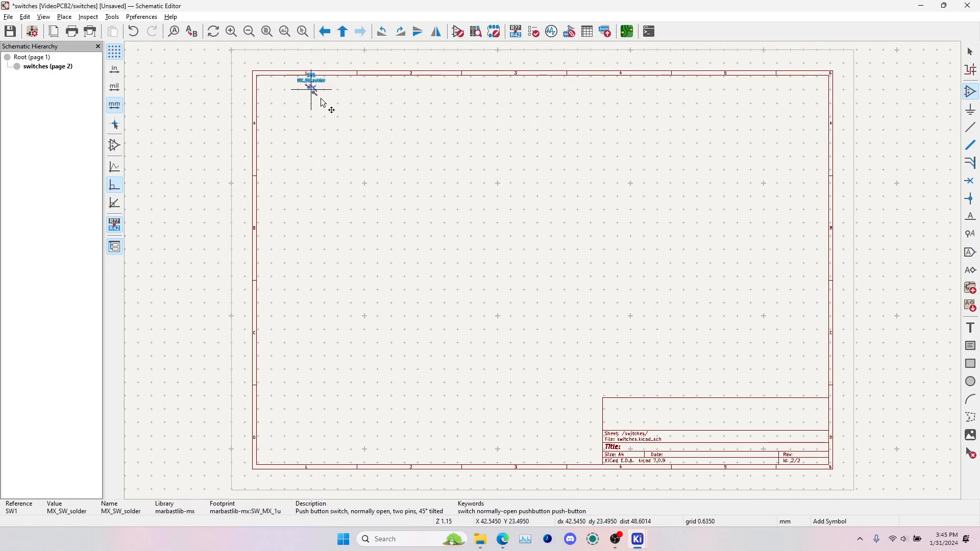
scroll(305, 118, up, 5)
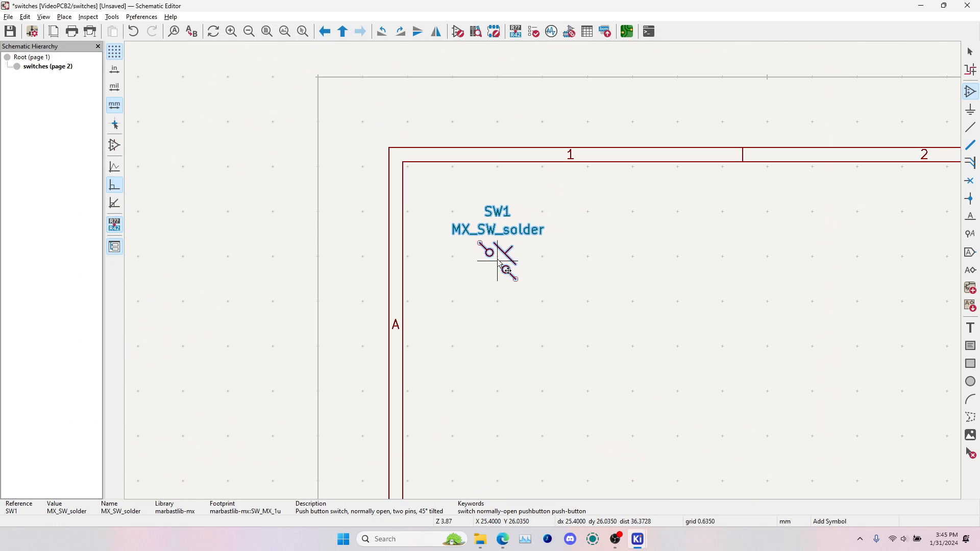
click(498, 254)
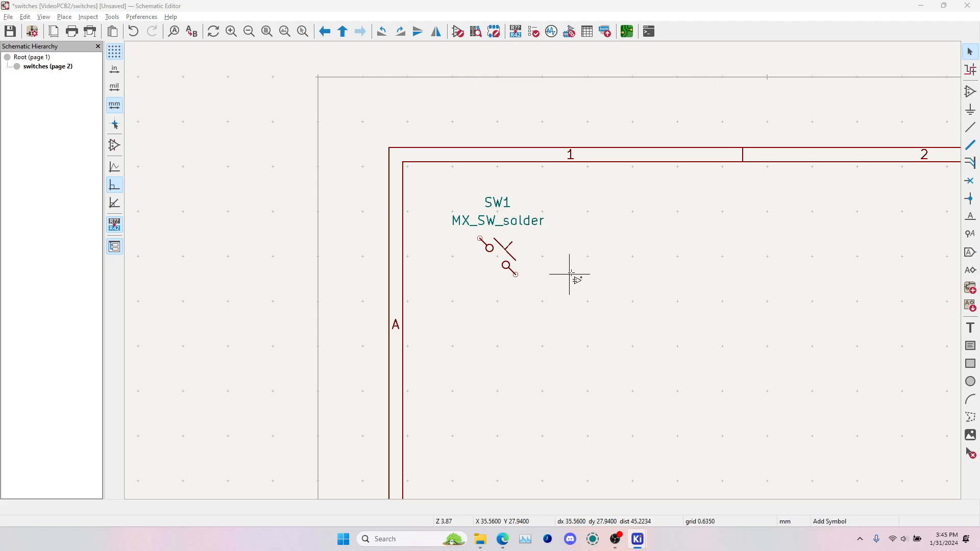
Place a D_Small diode symbol directly below switch SW1, with its top pin meeting the switch's lower pin
click(726, 323)
text(d_s)
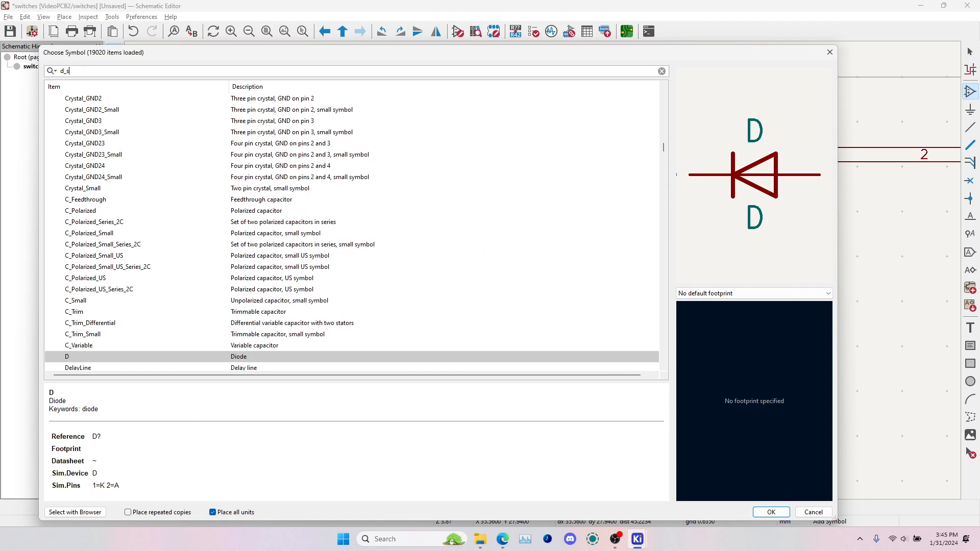
text(mall)
key(Return)
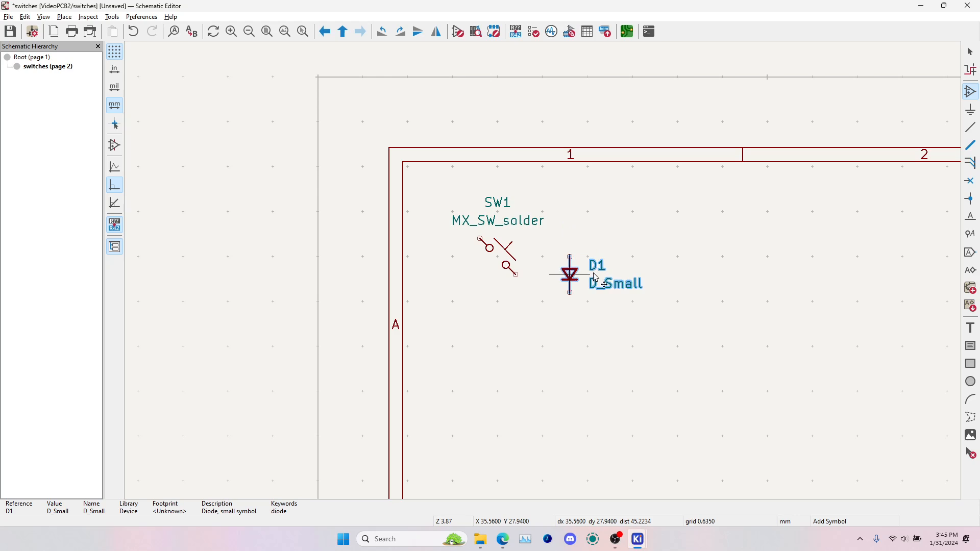
click(516, 292)
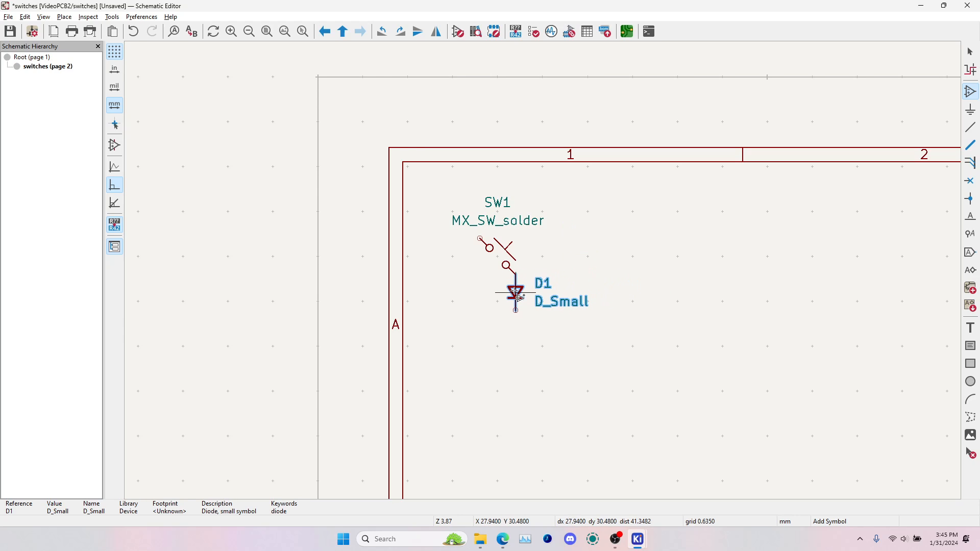
Assign the D_SOD-123 footprint from the Diode_SMD library to diode D1 and finish placing symbols
key(e)
click(215, 128)
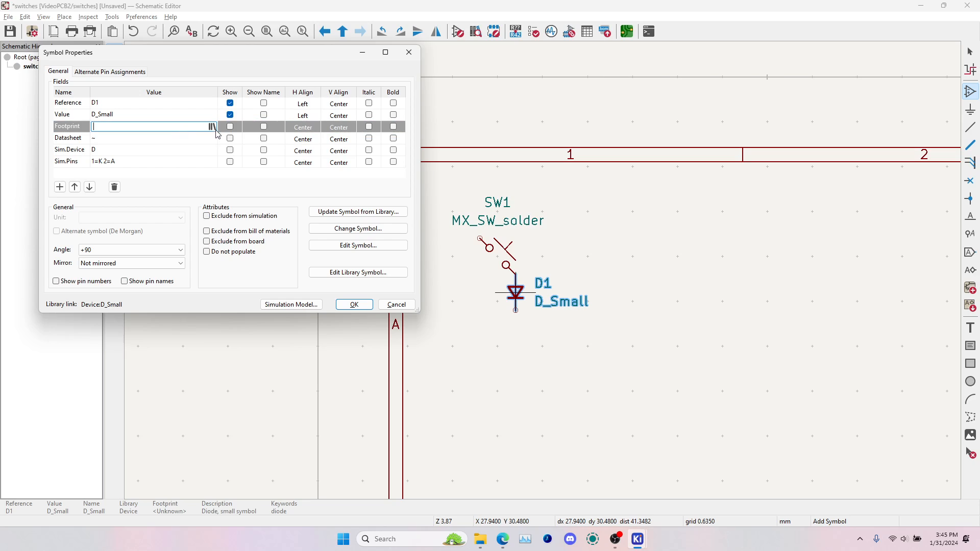
click(213, 127)
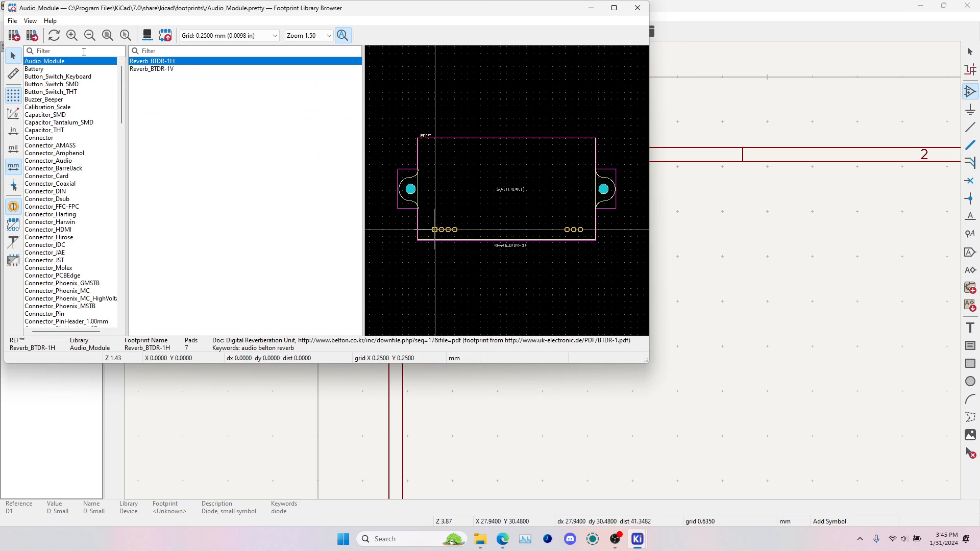
text(diso)
key(BackSpace)
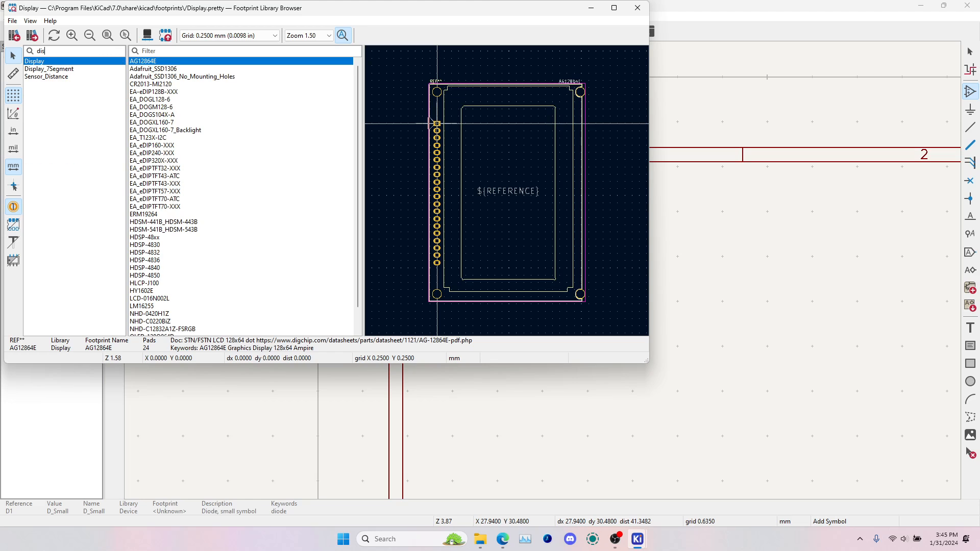
key(BackSpace)
text(o)
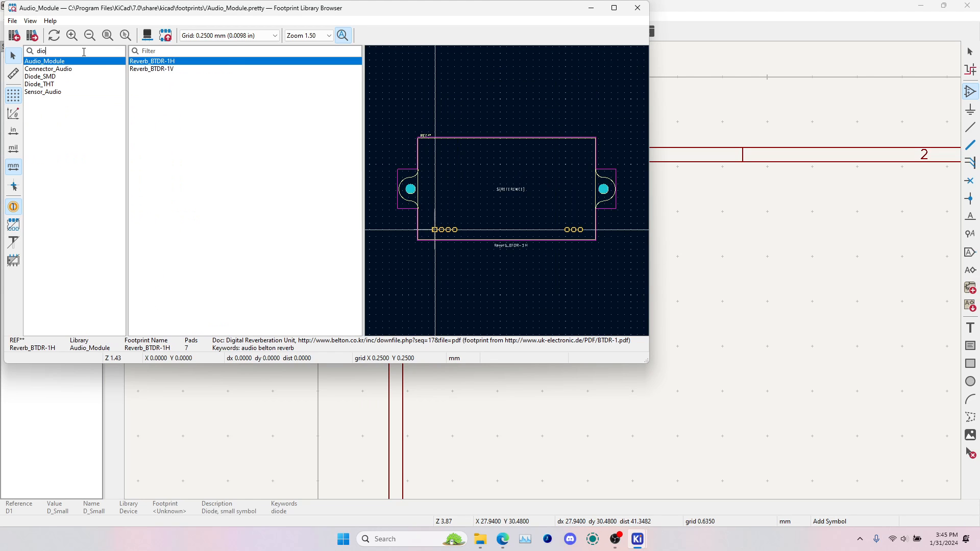
click(79, 77)
text(123)
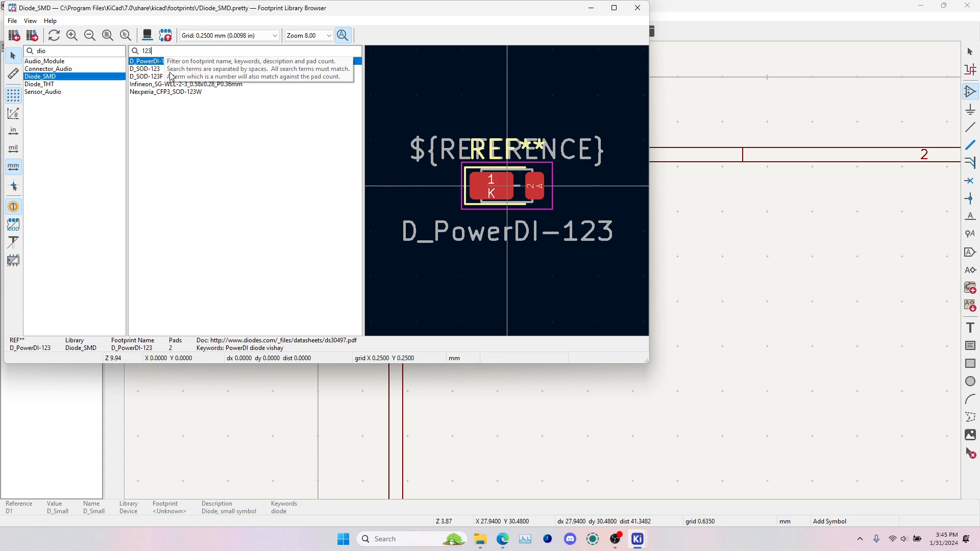
click(156, 72)
double_click(165, 73)
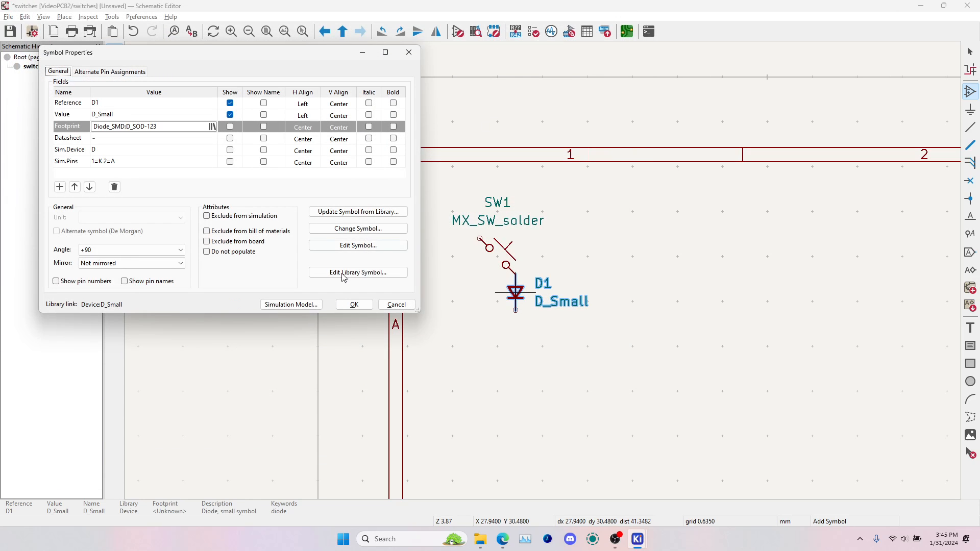
click(352, 304)
key(Escape)
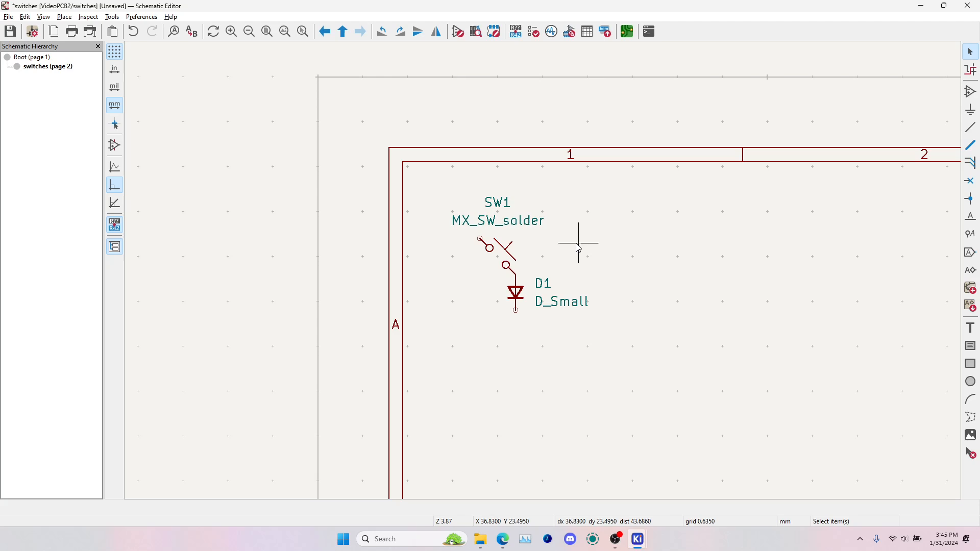
Duplicate the SW1 switch and its diode together and place the copy right beside the original pair
click(509, 254)
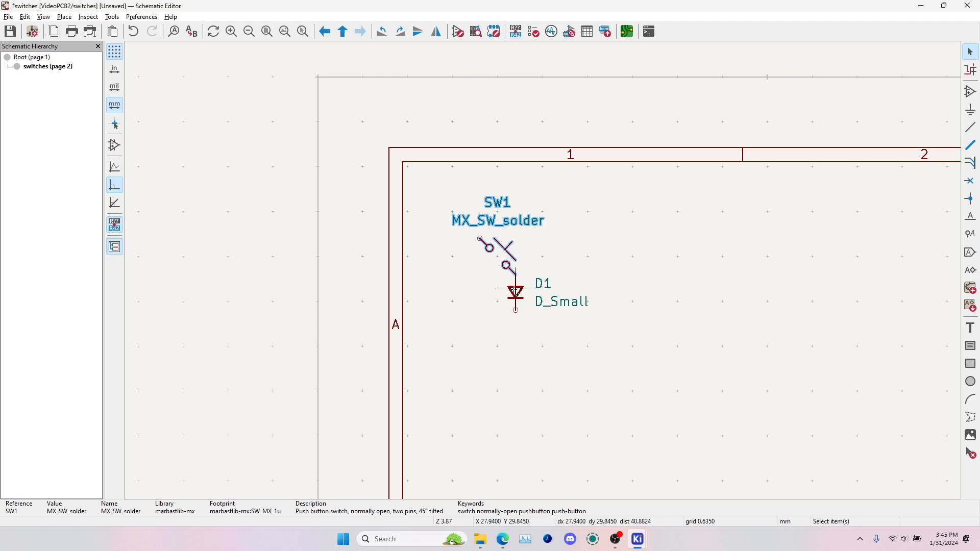
shift+click(515, 291)
key(ctrl+d)
click(587, 257)
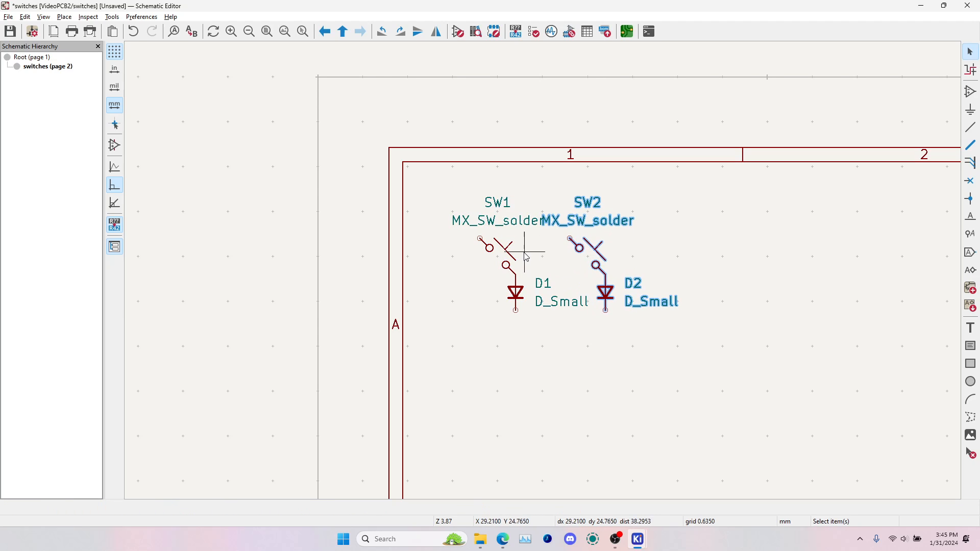
Duplicate the two switch-diode pairs twice to the right, extending the row to six evenly spaced switches
click(497, 259)
drag(438, 187, 690, 359)
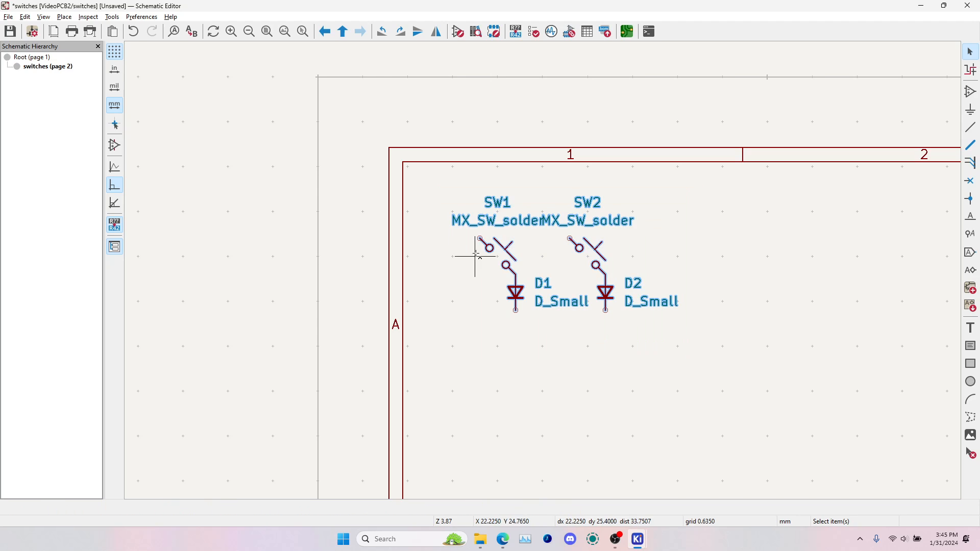
key(ctrl+d)
click(679, 259)
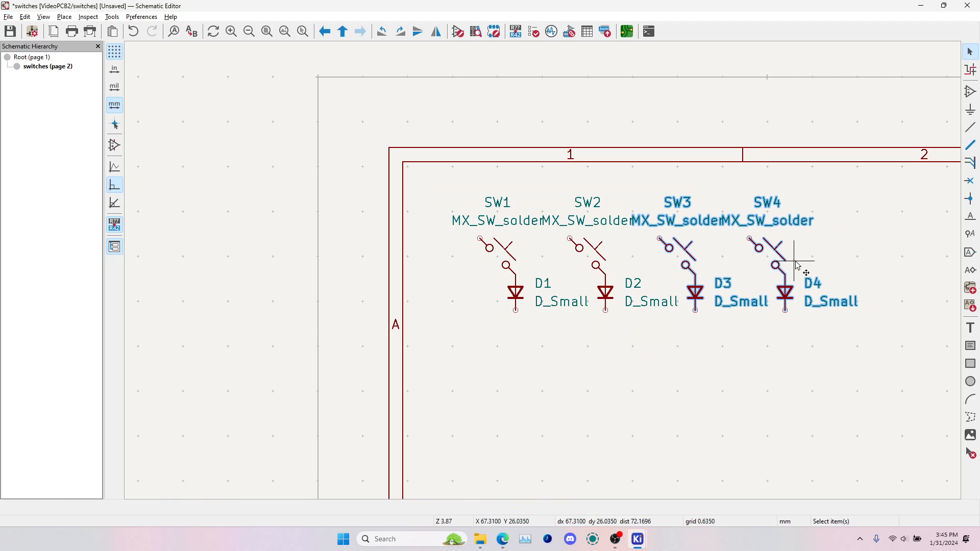
middle_drag(916, 263, 558, 264)
key(ctrl+d)
click(499, 259)
scroll(499, 258, down, 2)
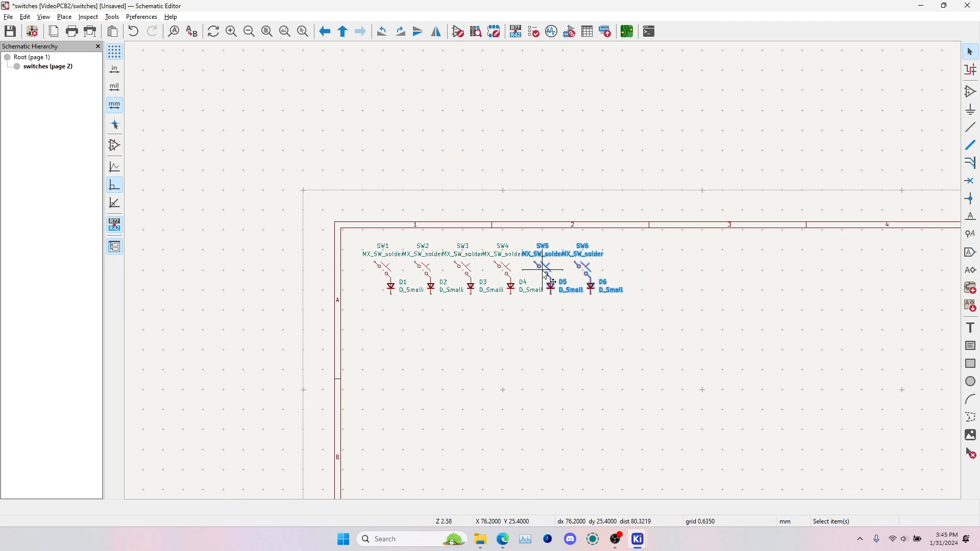
click(496, 335)
Duplicate all six switch-diode pairs and place the copies in line to the right of SW6 at the same spacing
drag(353, 238, 747, 330)
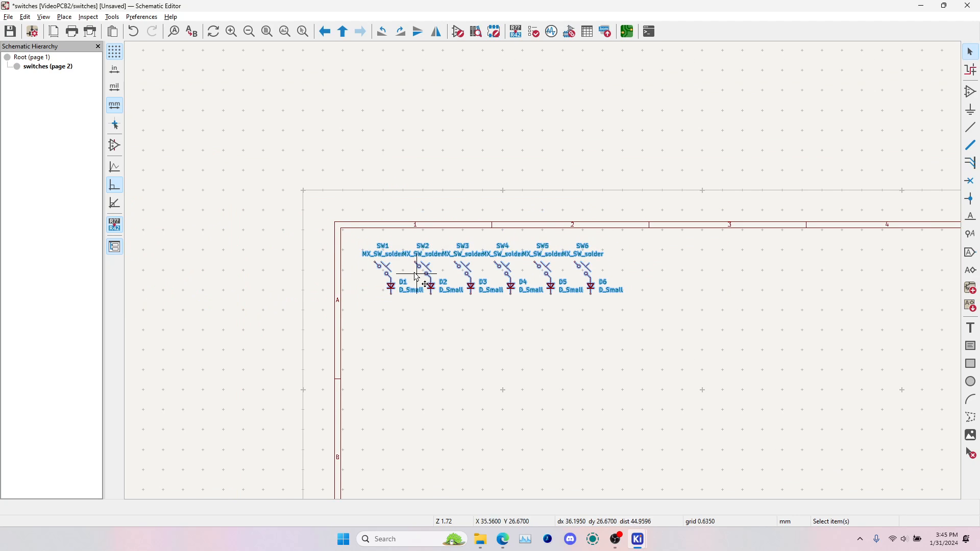
key(ctrl+d)
scroll(619, 274, up, 3)
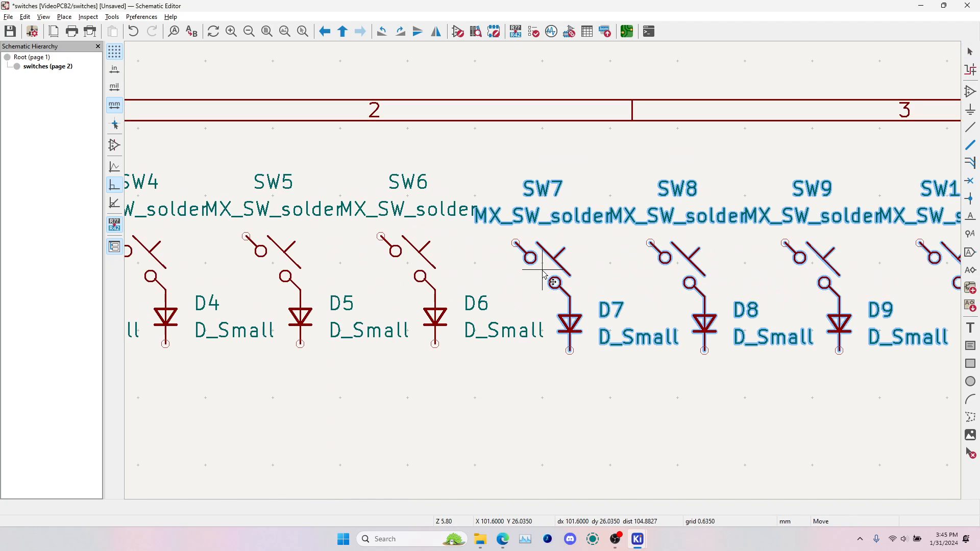
scroll(572, 276, down, 2)
click(573, 276)
Delete the last switch and its diode at the right end, leaving eleven switches in the row
drag(832, 208, 904, 339)
key(Delete)
click(847, 276)
key(Delete)
Duplicate the first ten switch-diode pairs twice downward to form second and third rows aligned with the first row's columns
scroll(345, 294, down, 2)
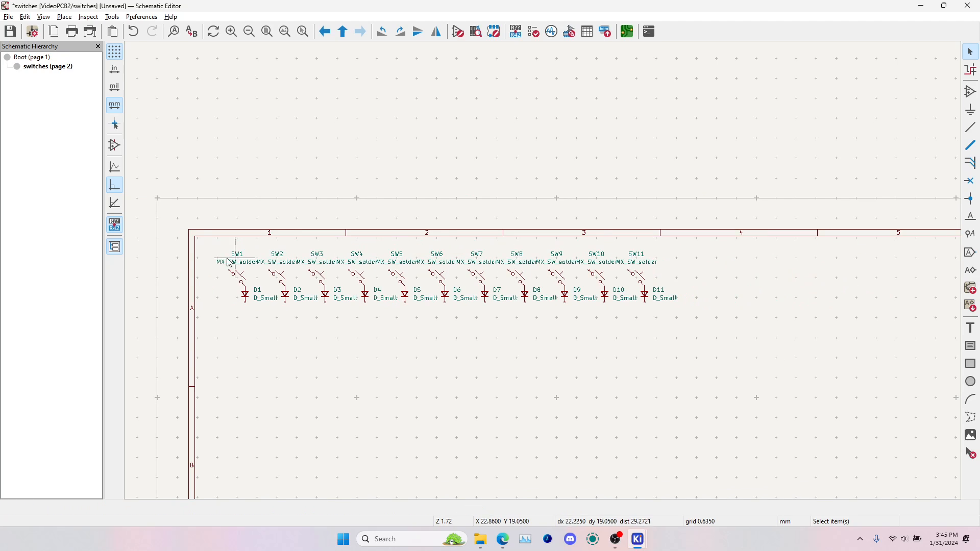
drag(207, 245, 623, 328)
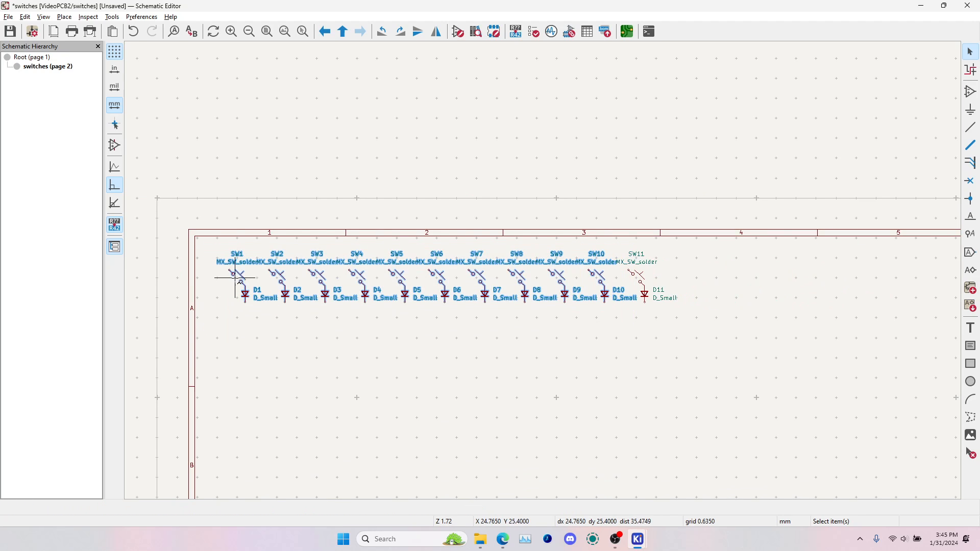
key(ctrl+d)
click(241, 342)
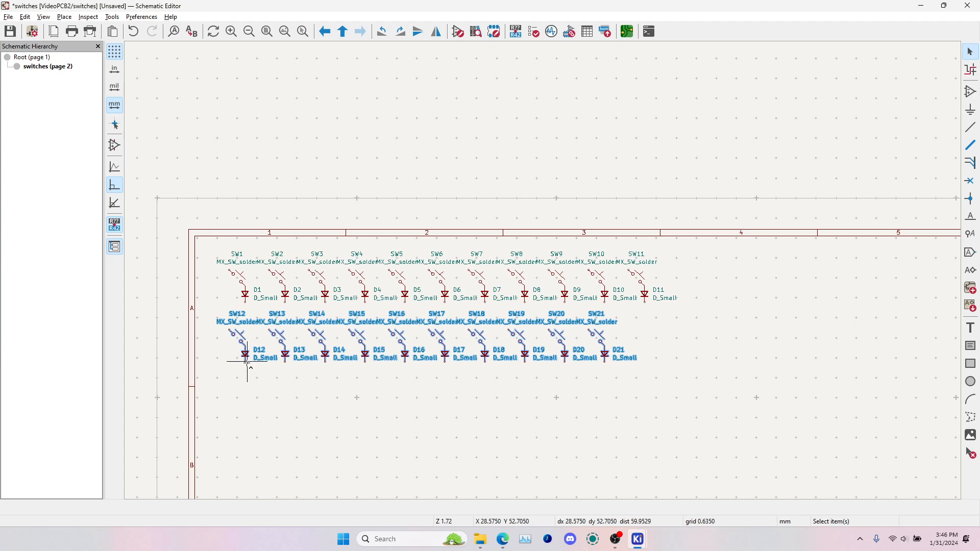
key(ctrl+d)
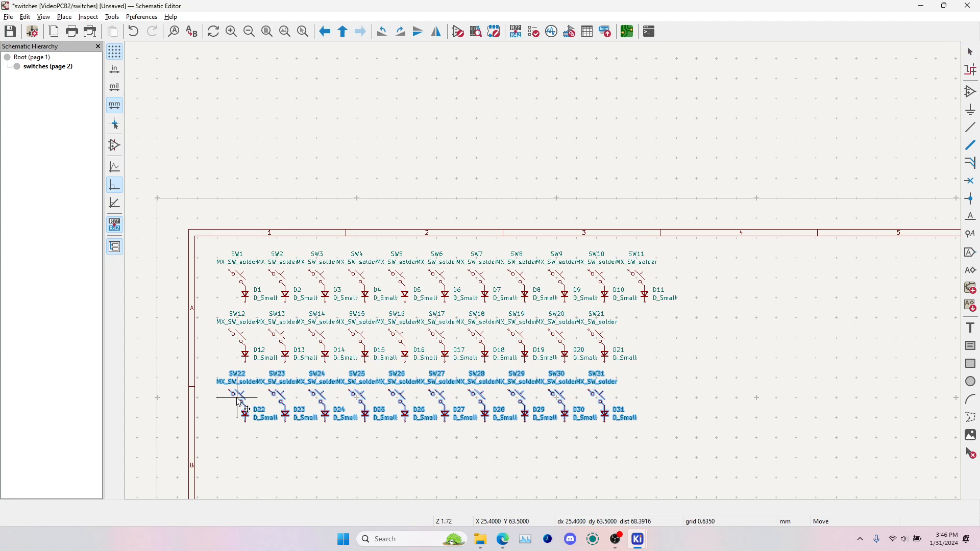
click(237, 399)
middle_drag(377, 443, 380, 400)
click(376, 396)
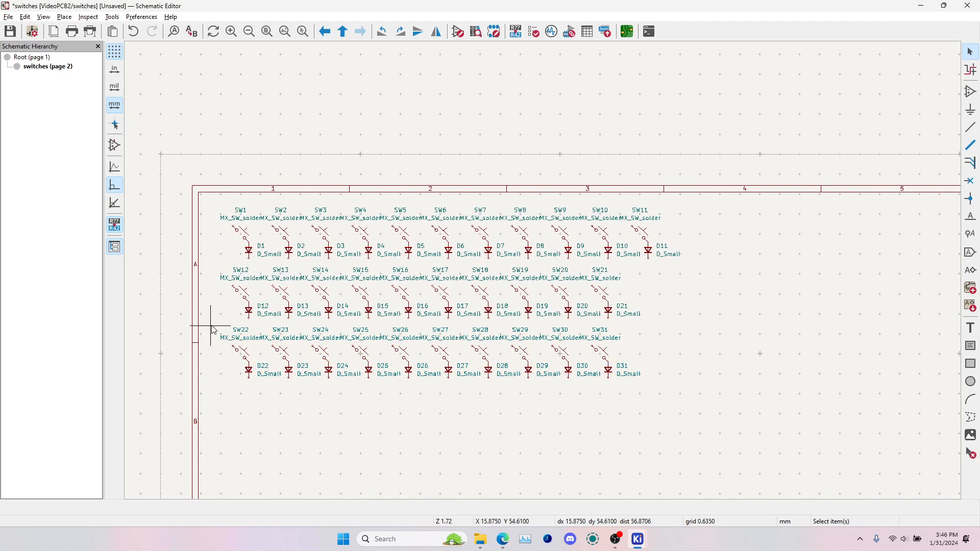
Duplicate the first six switch-diode pairs of the third row and place them as a fourth row starting under the third column
drag(214, 330, 454, 394)
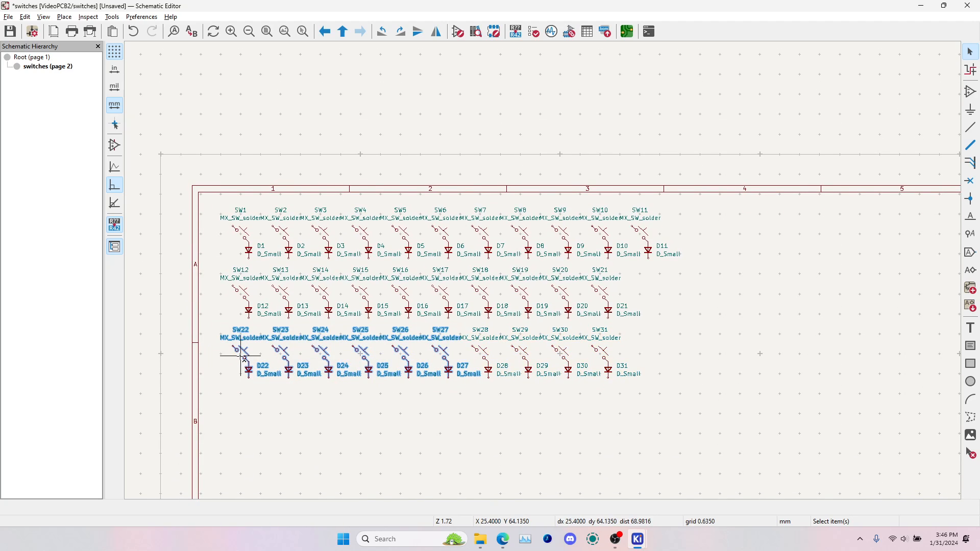
key(ctrl+d)
scroll(320, 409, up, 6)
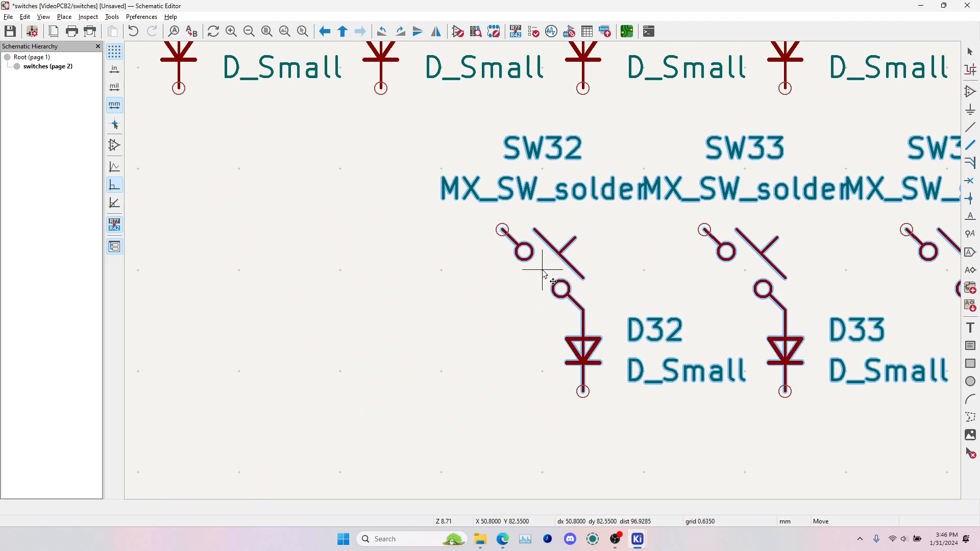
scroll(536, 271, down, 4)
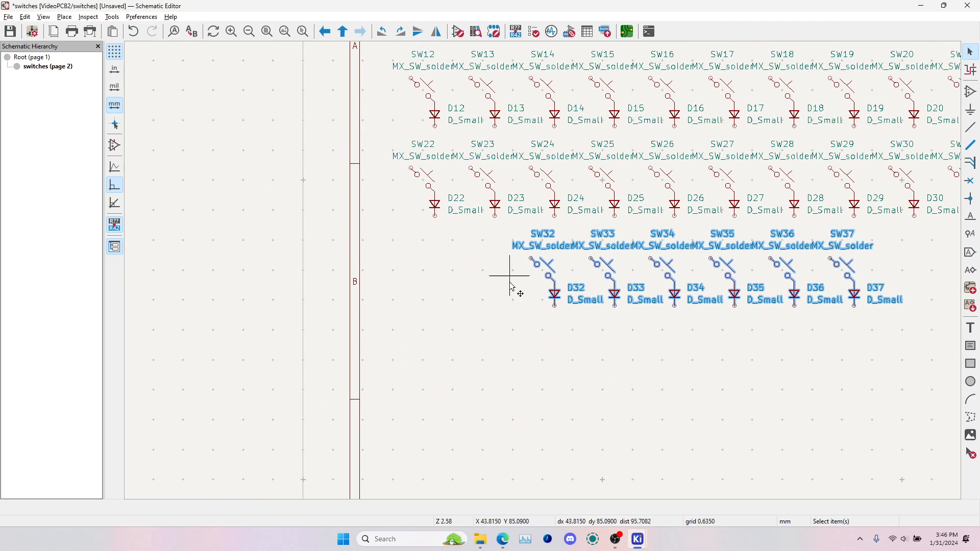
click(549, 282)
Move the first two switch-diode pairs of the fourth row, SW32 and SW33, left under the first two columns
drag(509, 235, 625, 323)
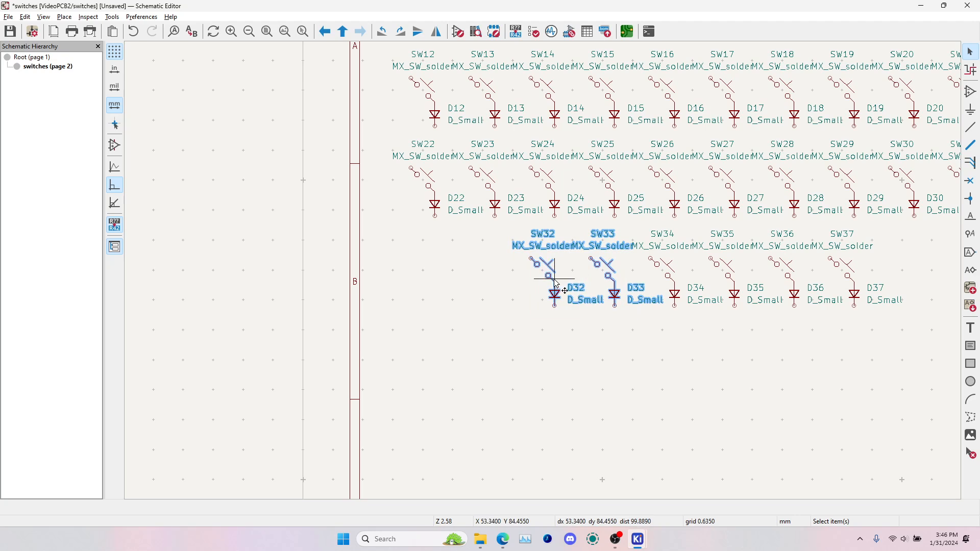
drag(546, 276, 427, 276)
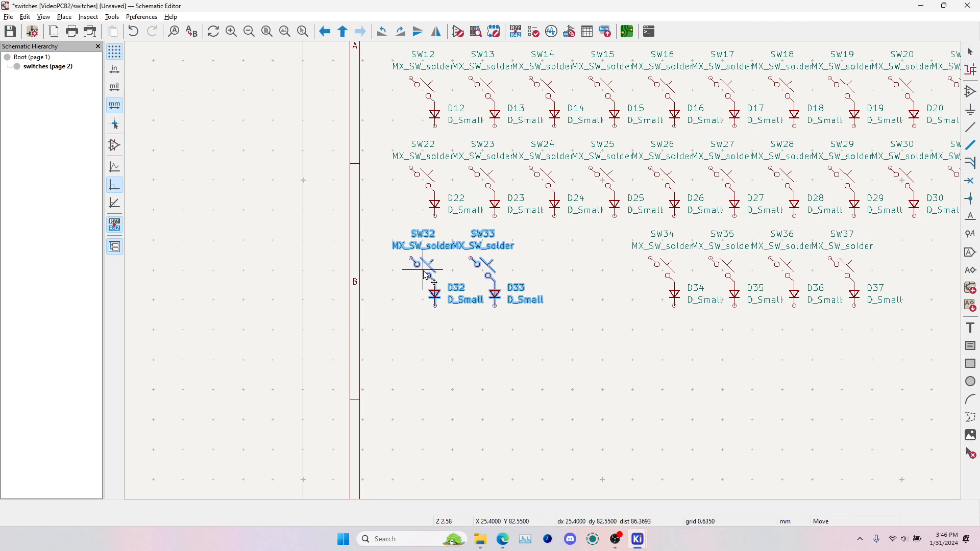
click(614, 276)
Move the last two switch-diode pairs of the fourth row, SW36 and SW37, right under the ninth and tenth columns
middle_drag(669, 272, 452, 294)
drag(544, 252, 720, 351)
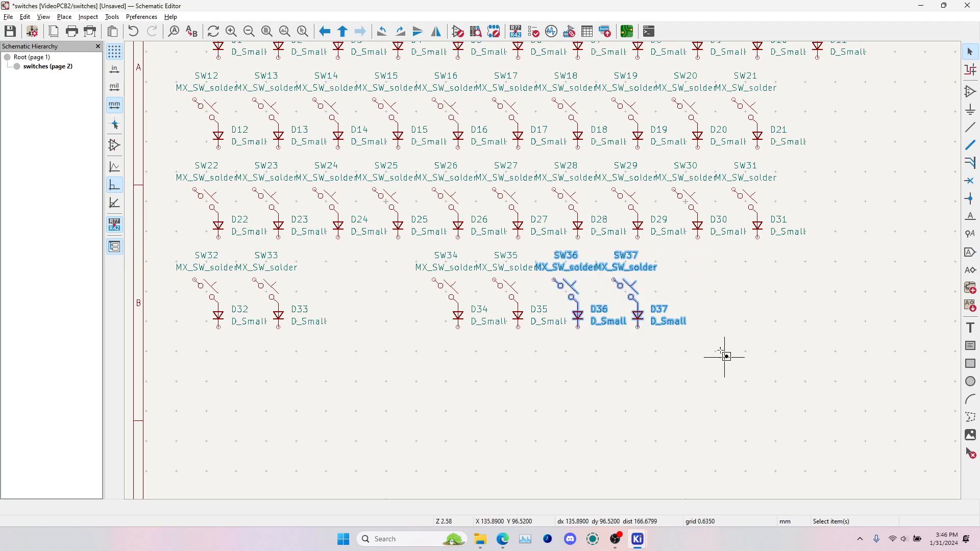
drag(565, 295, 686, 294)
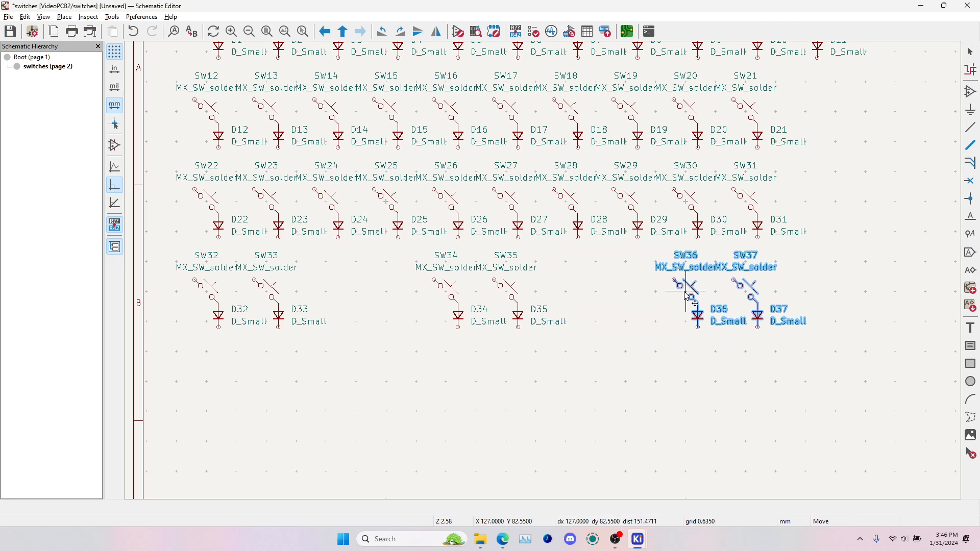
click(819, 279)
Switch to the browser's keyboard layout and examine the three separate side keys Q, A and Z
scroll(725, 274, down, 1)
key(alt+Tab)
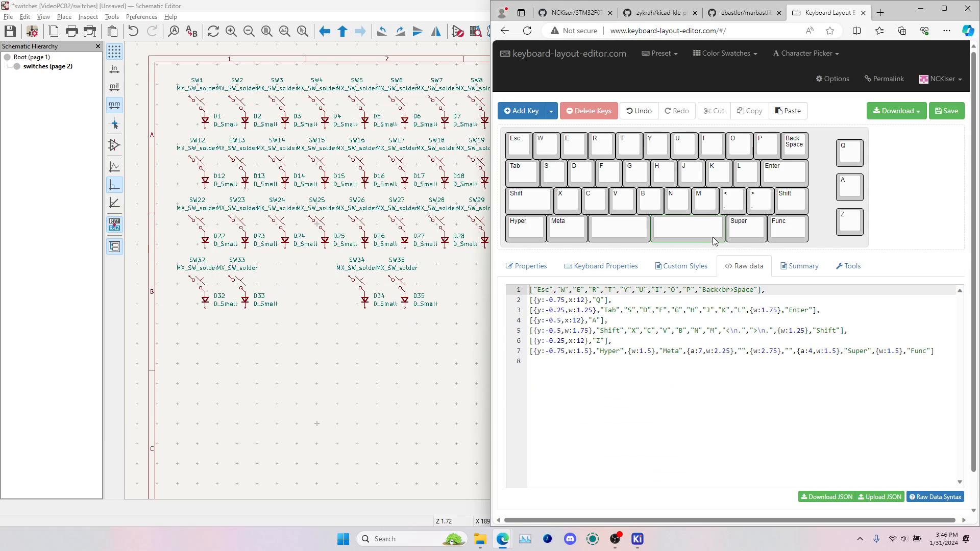
click(850, 154)
click(853, 194)
click(857, 232)
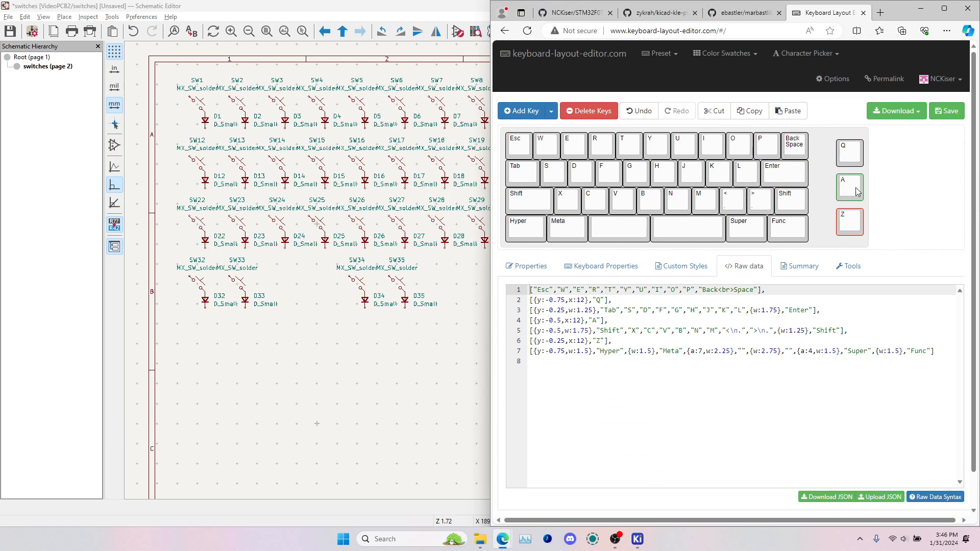
key(alt+Tab)
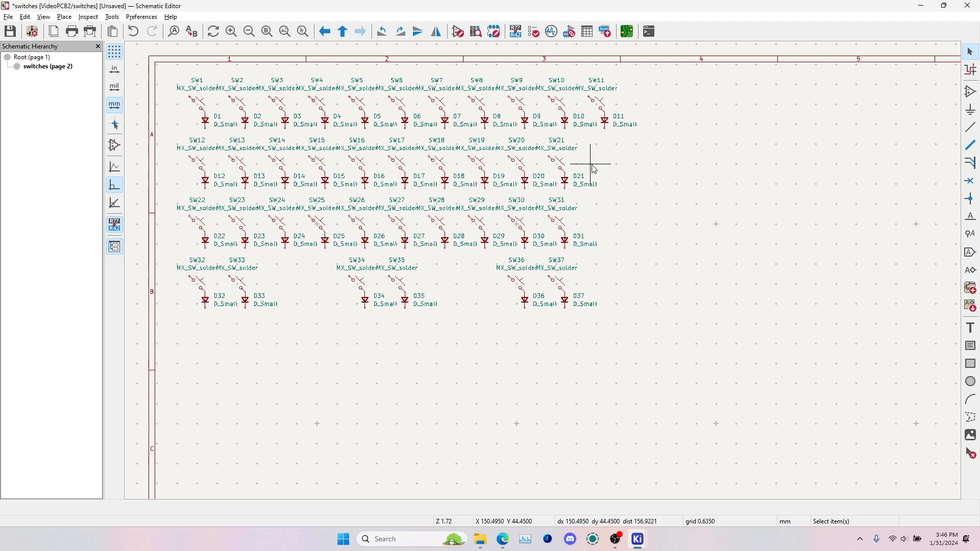
Duplicate the tenth-column switch-diode pairs of the upper three rows and place them as a separate column right of the matrix
click(559, 103)
shift+click(560, 159)
shift+click(565, 177)
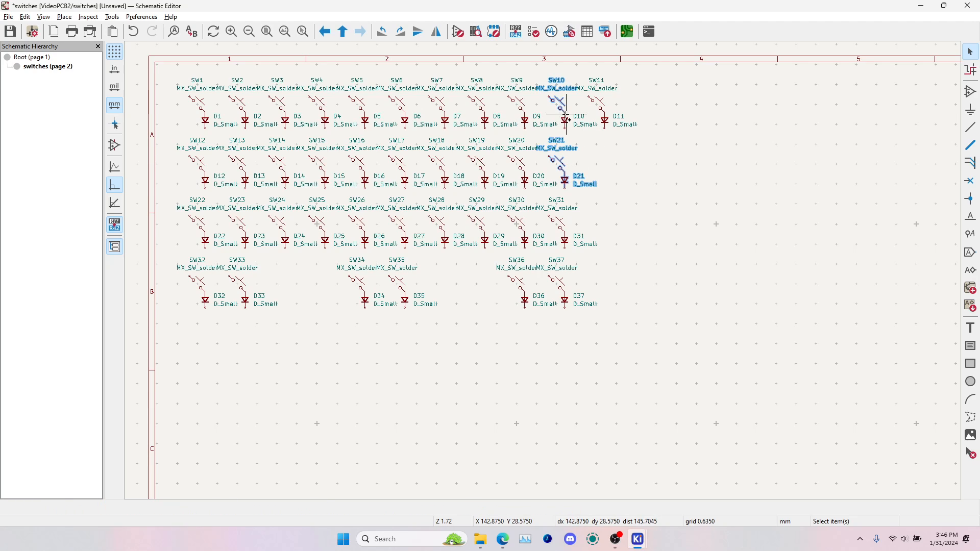
shift+click(566, 122)
shift+click(558, 221)
shift+click(565, 238)
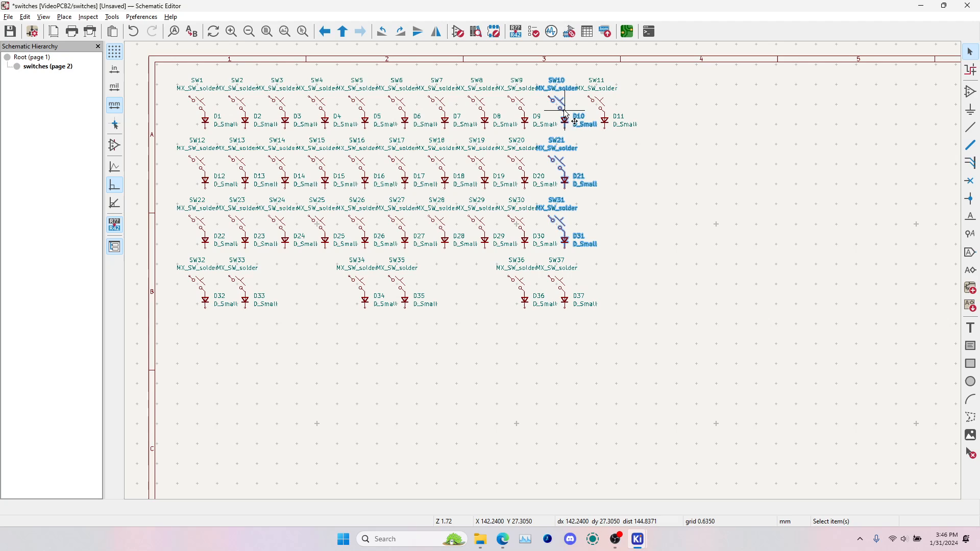
key(ctrl+d)
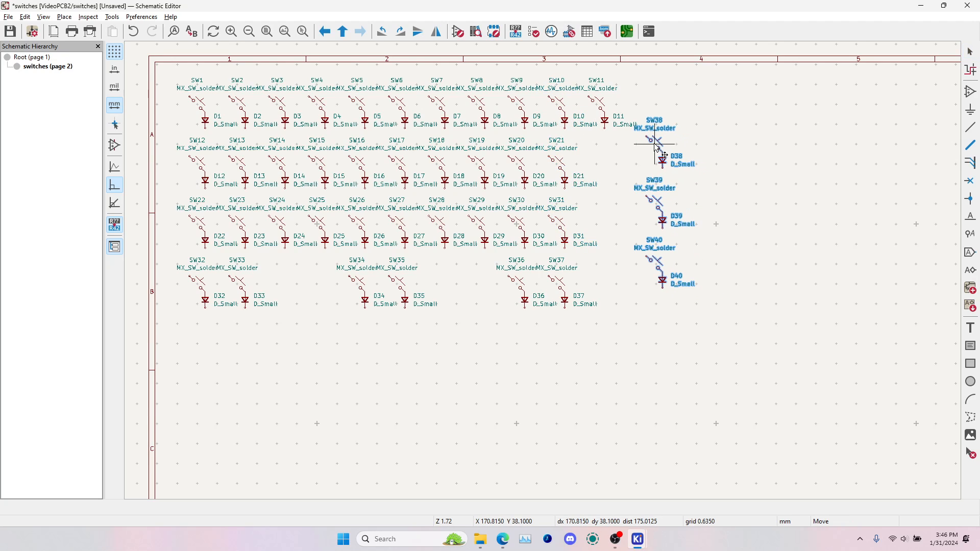
scroll(658, 150, up, 3)
scroll(547, 269, down, 1)
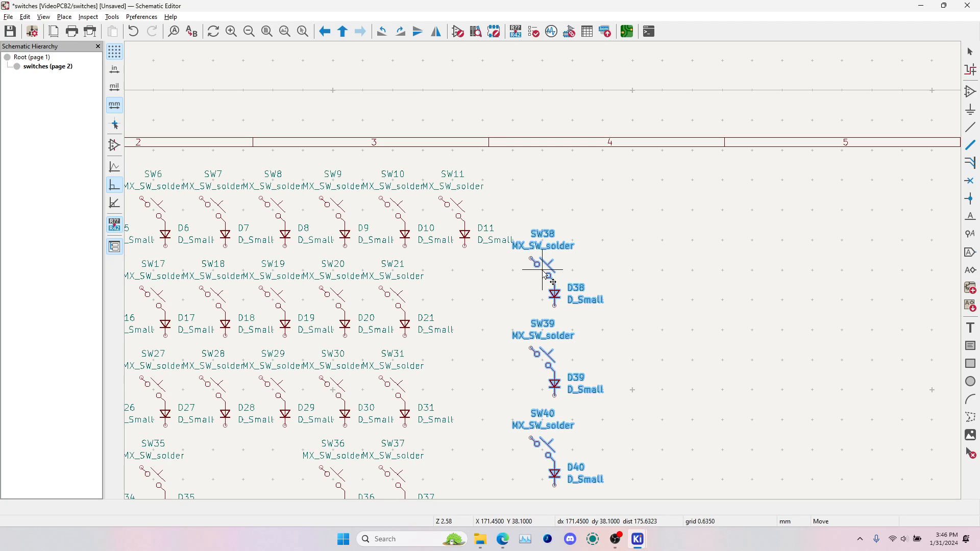
click(544, 273)
click(656, 267)
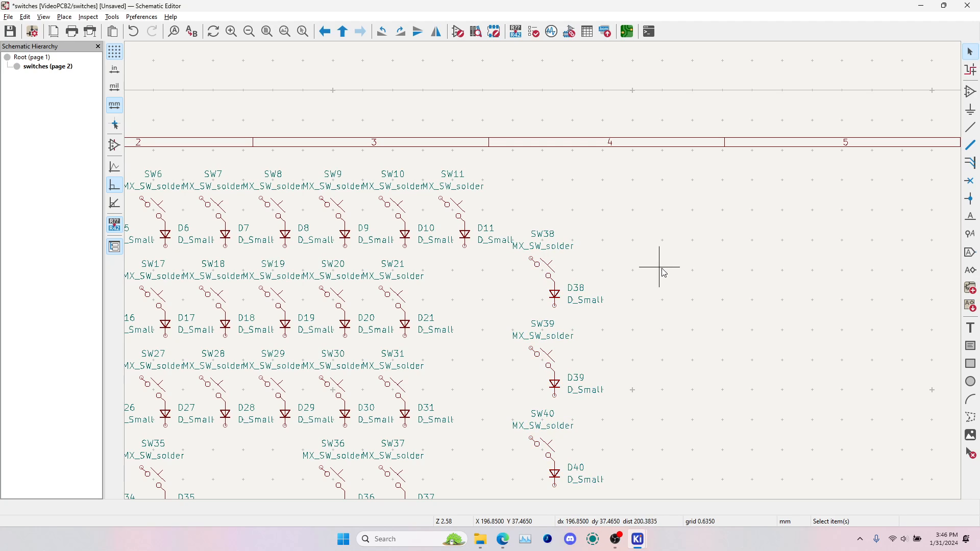
Re-annotate the current sheet only, resetting existing annotations and sorting symbols by Y position, using the first free number after 0
middle_drag(528, 288, 811, 243)
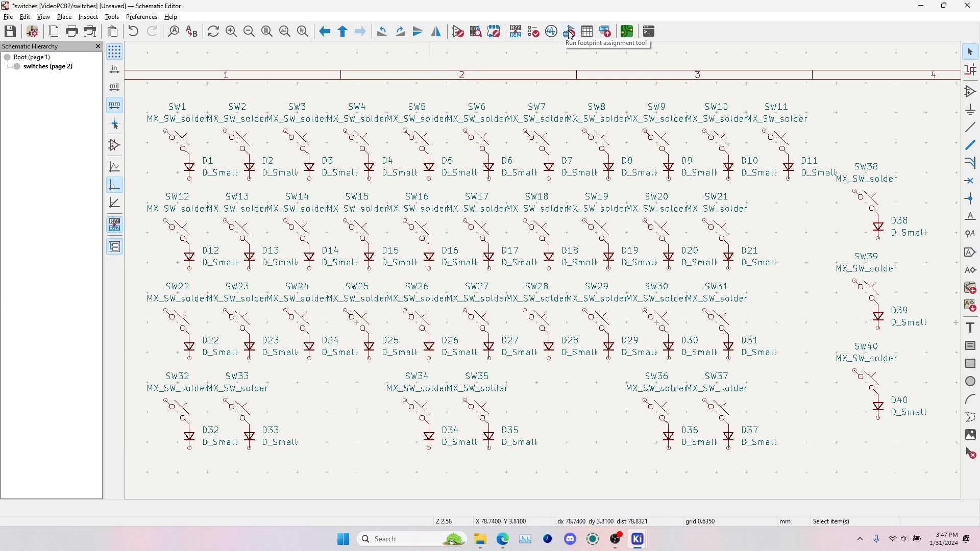
click(516, 31)
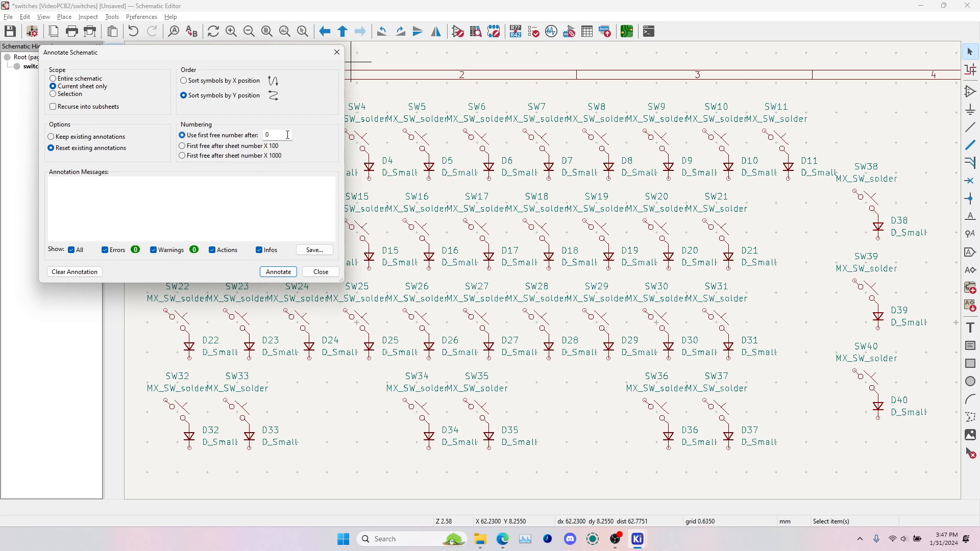
click(280, 272)
click(326, 273)
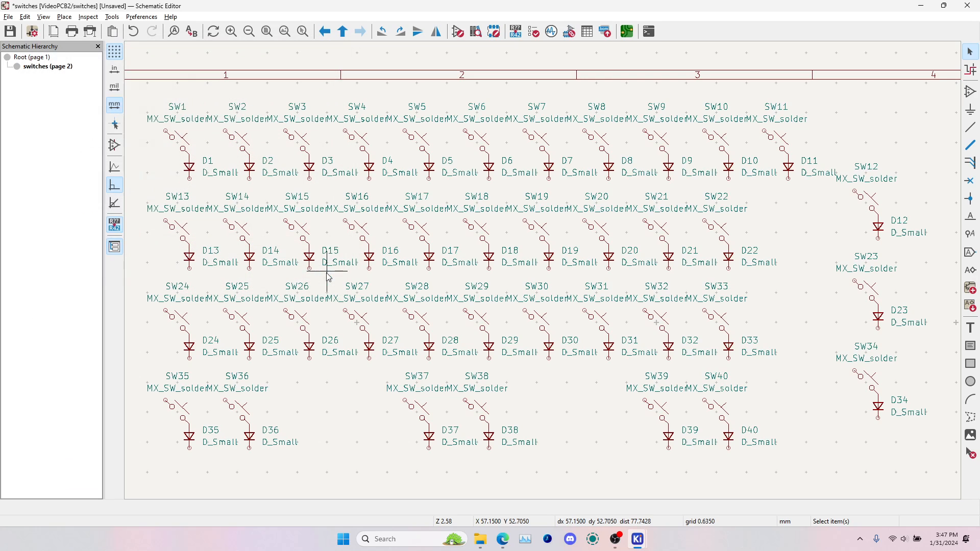
Check the new switch and diode numbering row by row, including how each side-column pair continues its row
click(179, 137)
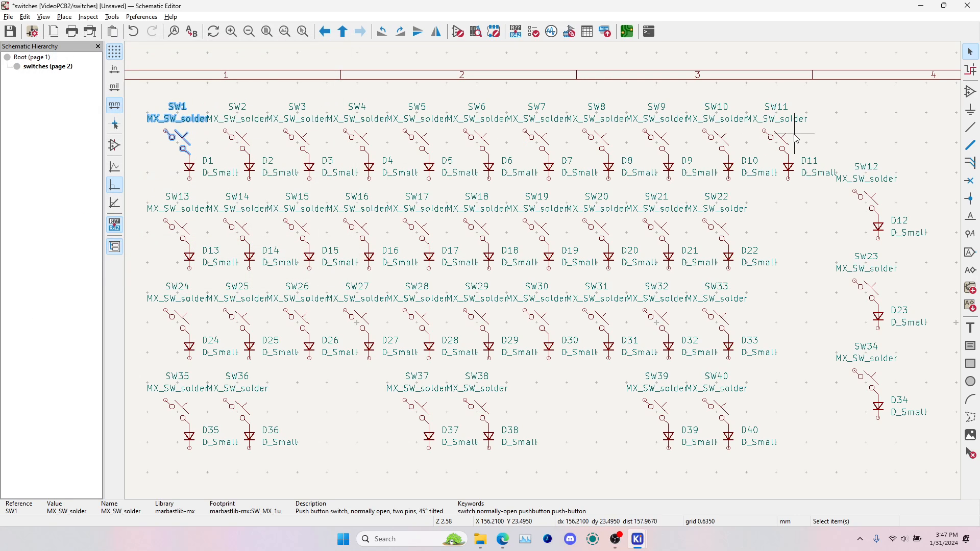
click(866, 196)
click(176, 234)
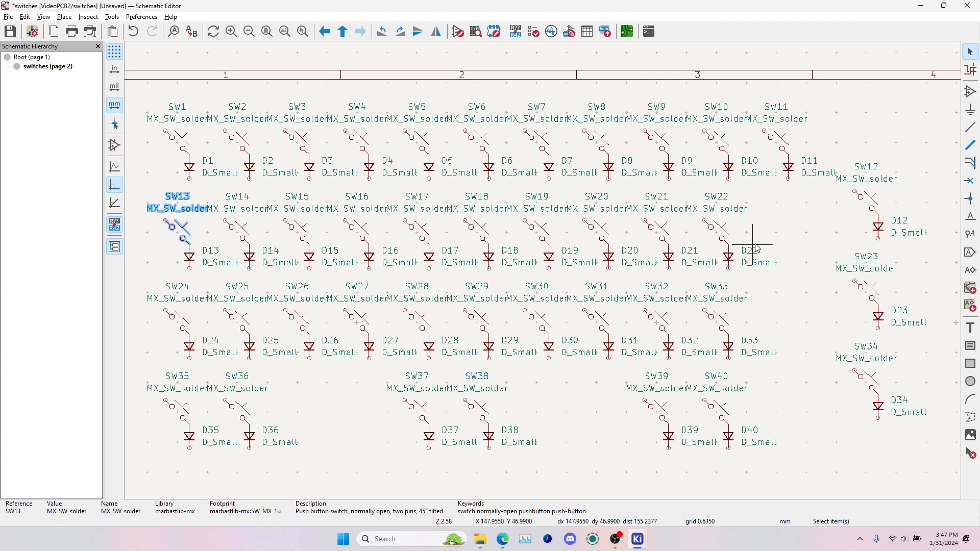
click(729, 234)
click(871, 299)
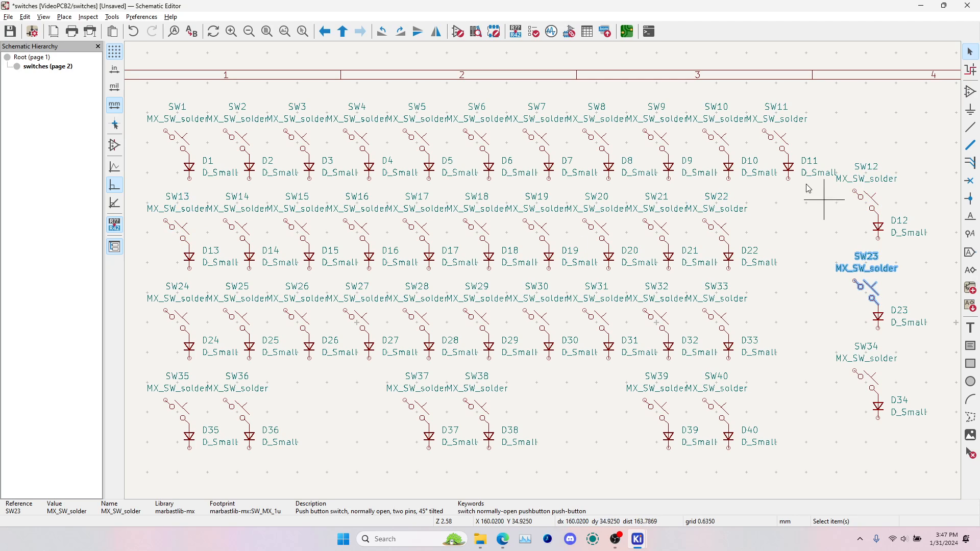
click(836, 469)
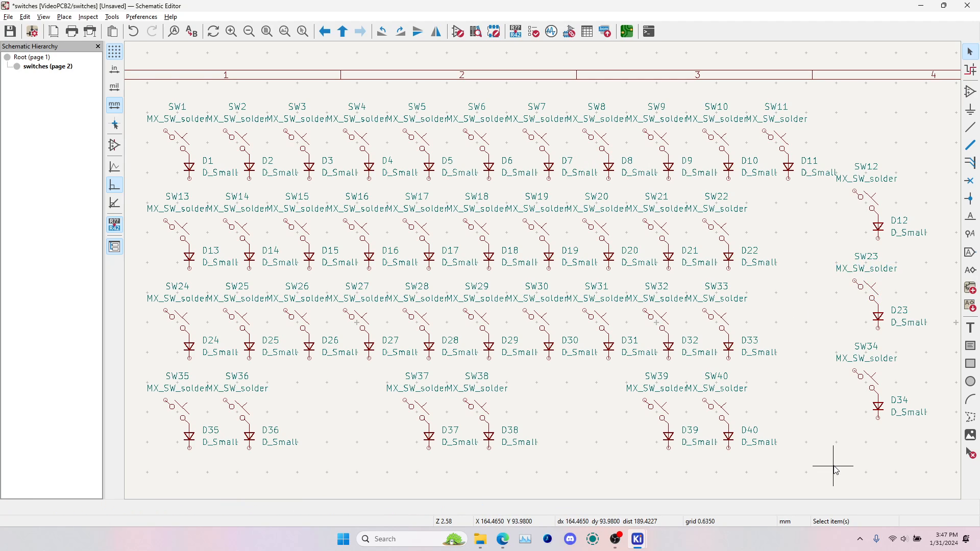
click(867, 292)
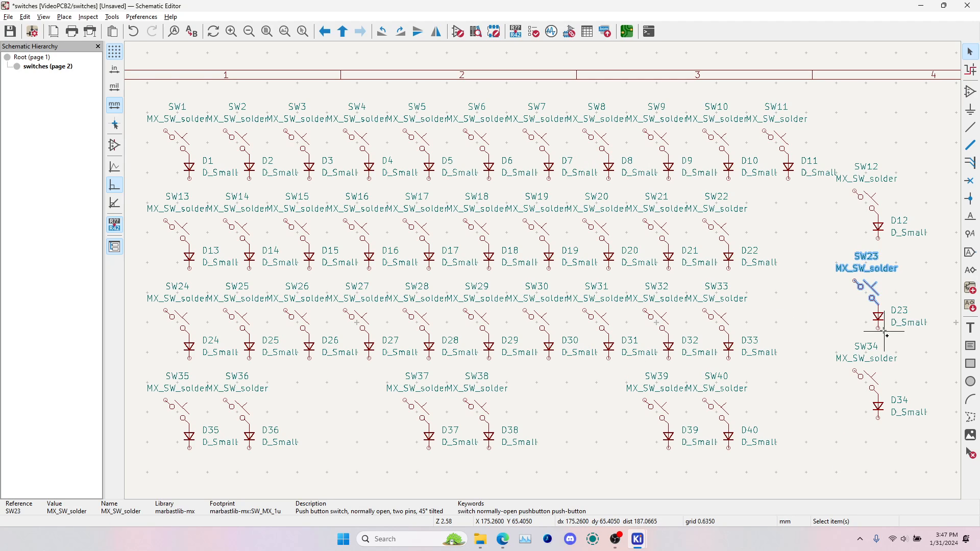
shift+click(885, 332)
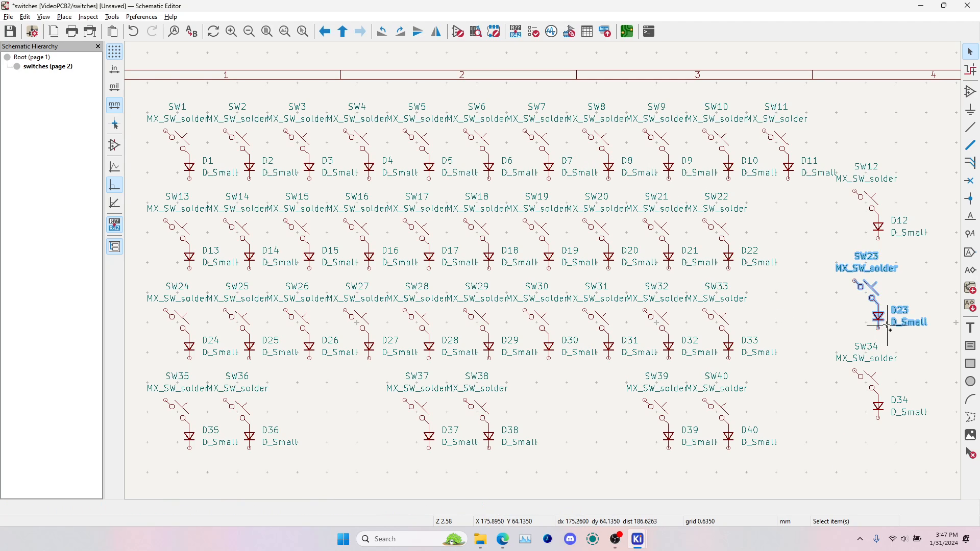
click(854, 378)
click(871, 389)
shift+click(878, 403)
click(838, 231)
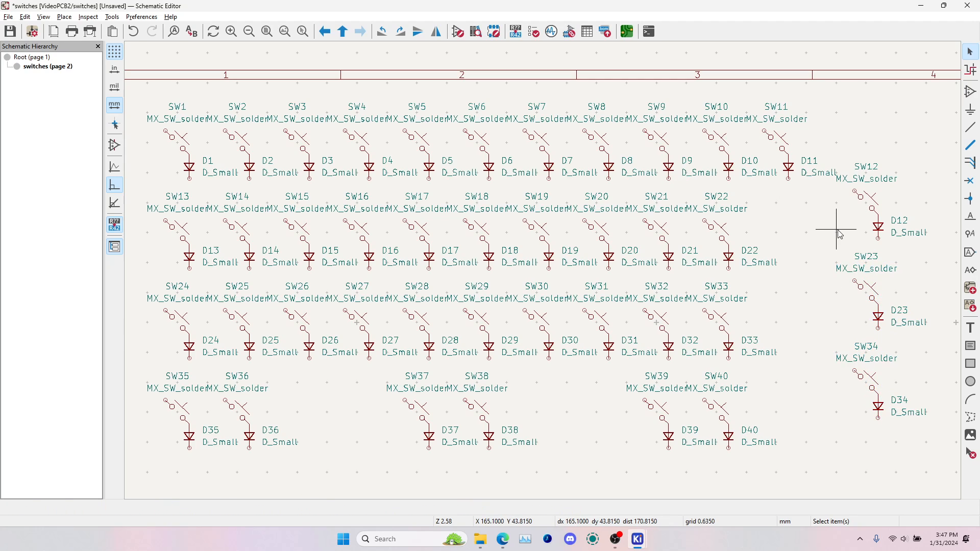
Switch to the PCB Editor, update the board from the schematic and place the new footprints left of the controller circuit
click(629, 32)
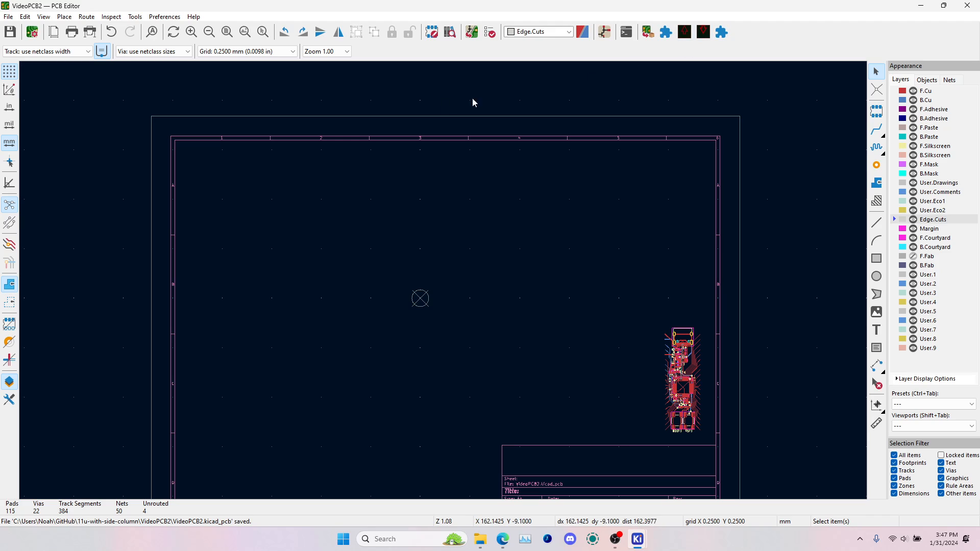
click(477, 32)
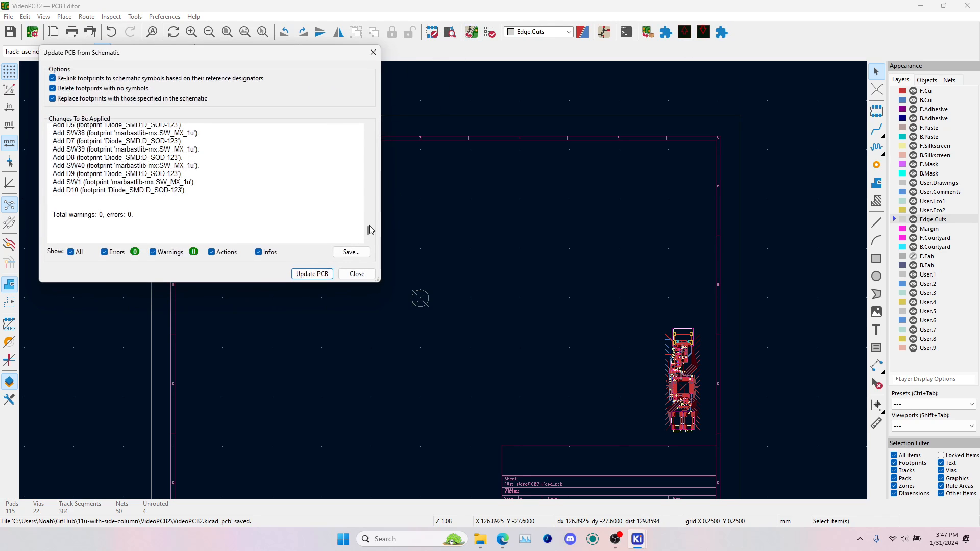
click(310, 275)
click(357, 275)
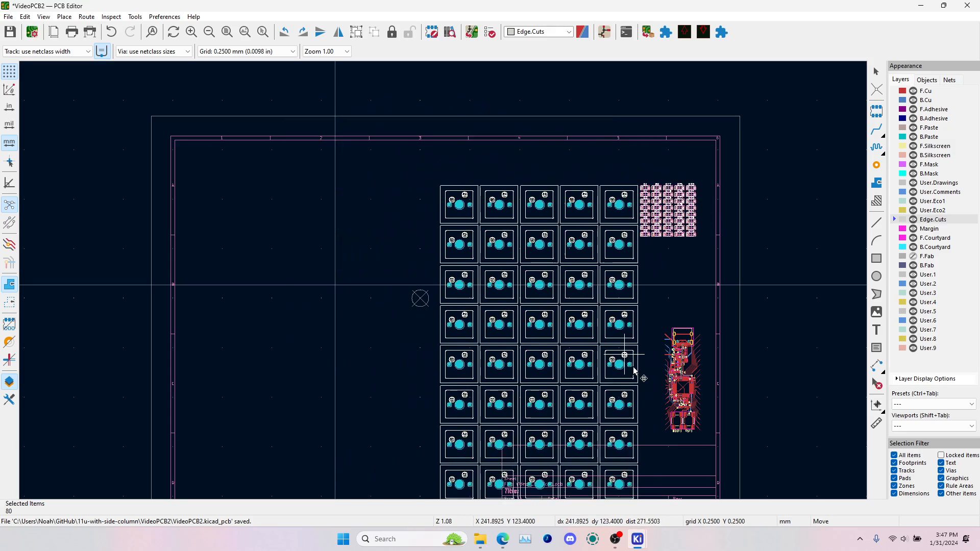
click(649, 385)
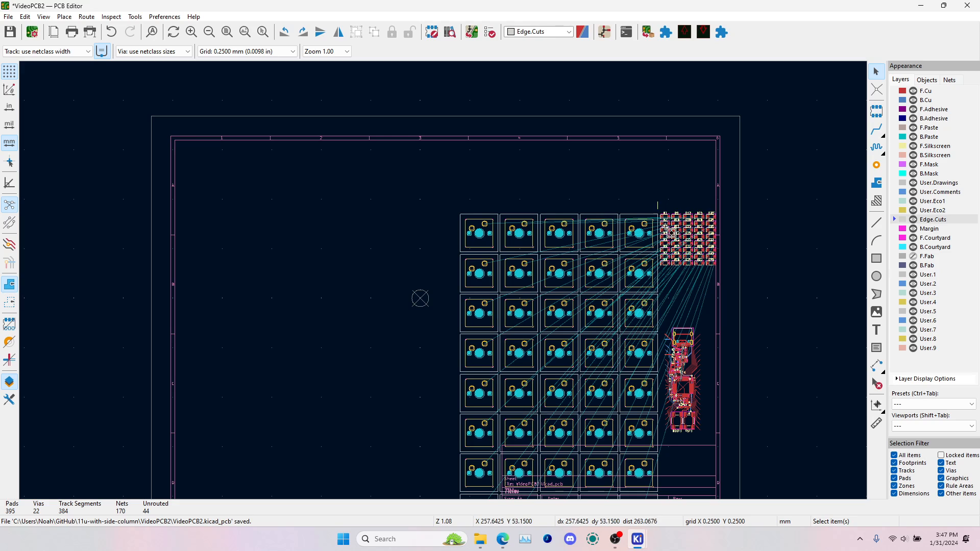
Move the block of diode footprints right, clear of the switch footprints
drag(666, 227, 751, 291)
key(m)
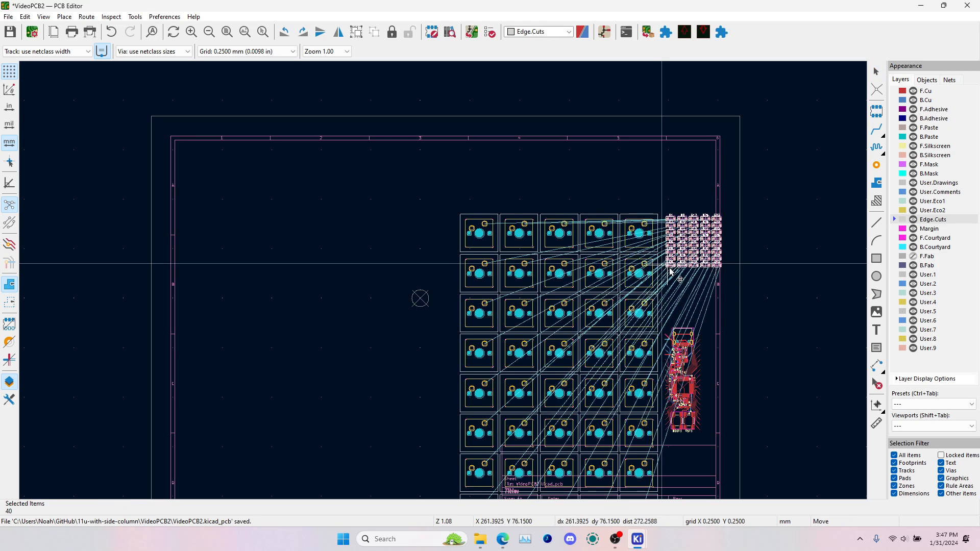
click(684, 290)
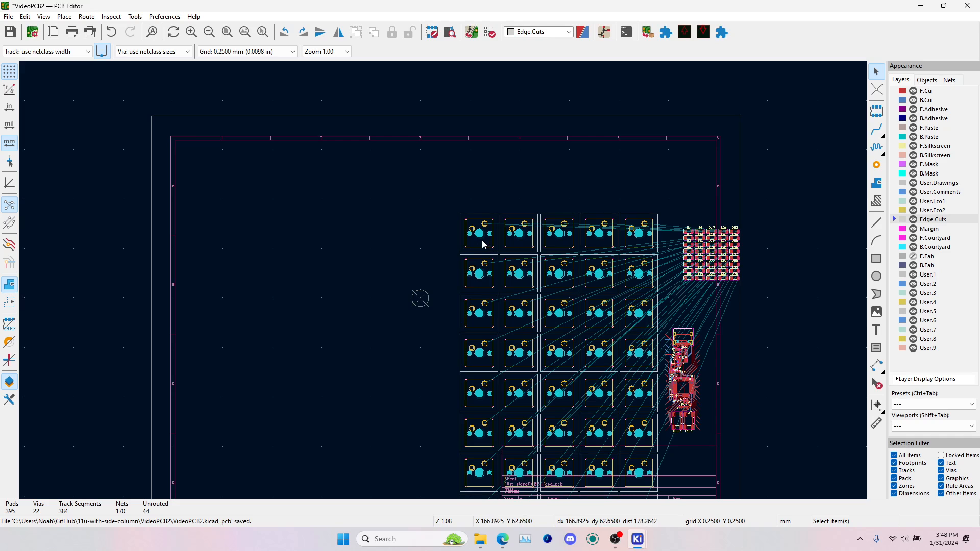
Locate SW1 through its schematic symbol and move its footprint to the upper-left corner of the drawing sheet
key(alt+Tab)
click(302, 189)
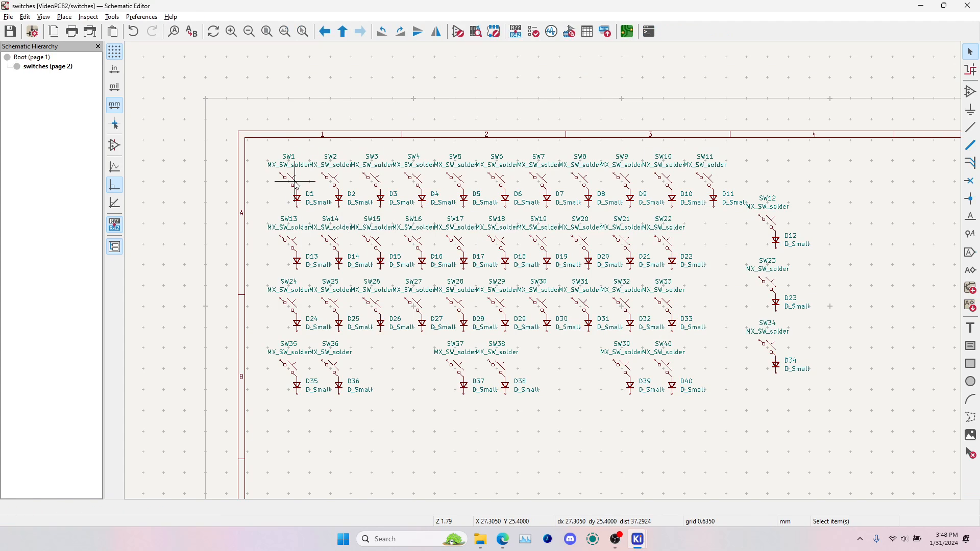
click(295, 183)
key(alt+Tab)
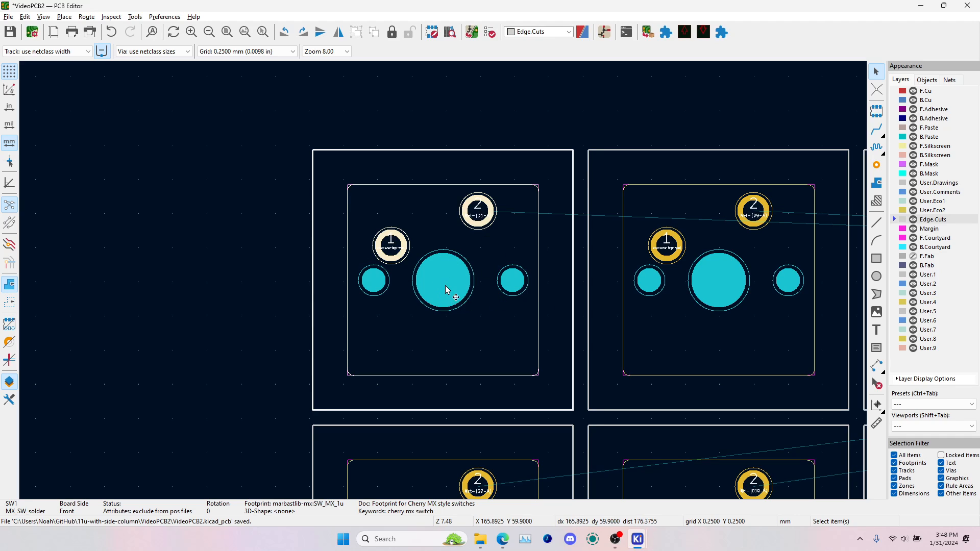
key(m)
scroll(444, 285, down, 5)
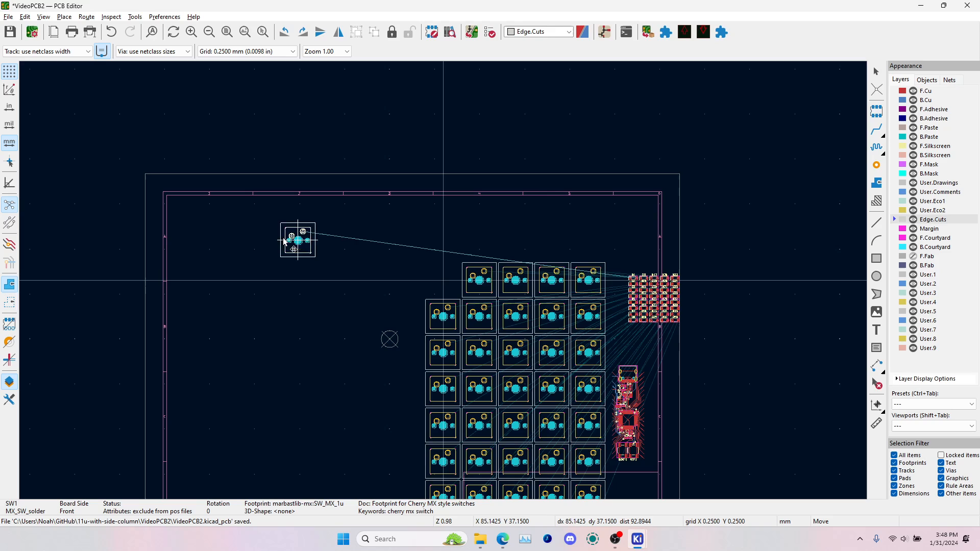
scroll(444, 284, up, 4)
scroll(444, 285, up, 2)
click(531, 289)
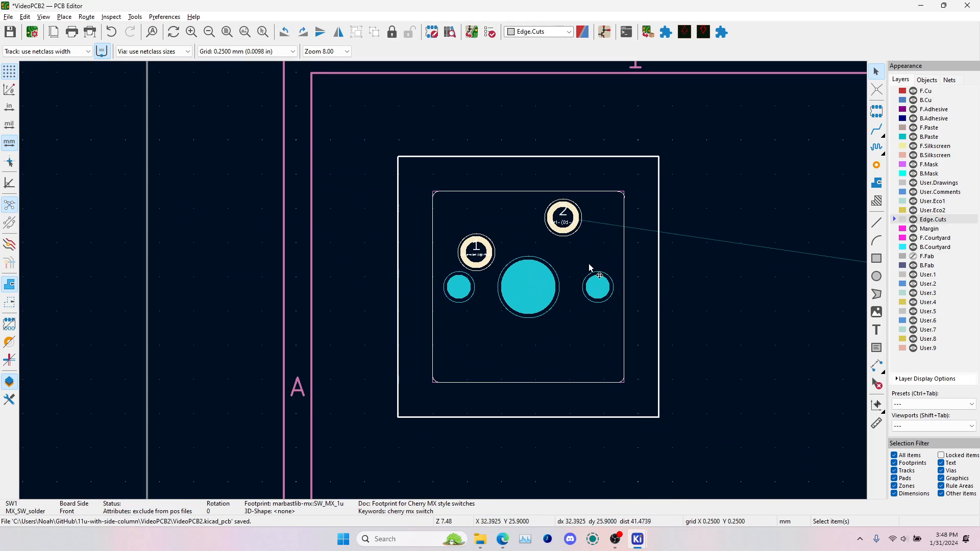
Open the keyboard layout placement plugin and load keyboard-layout (23).json from the Downloads folder as the KLE file
scroll(531, 276, down, 7)
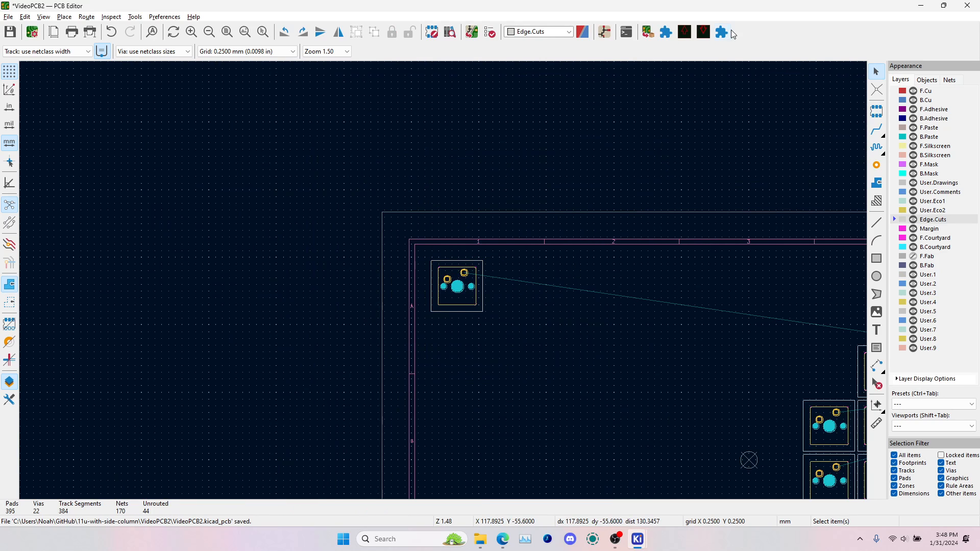
click(721, 32)
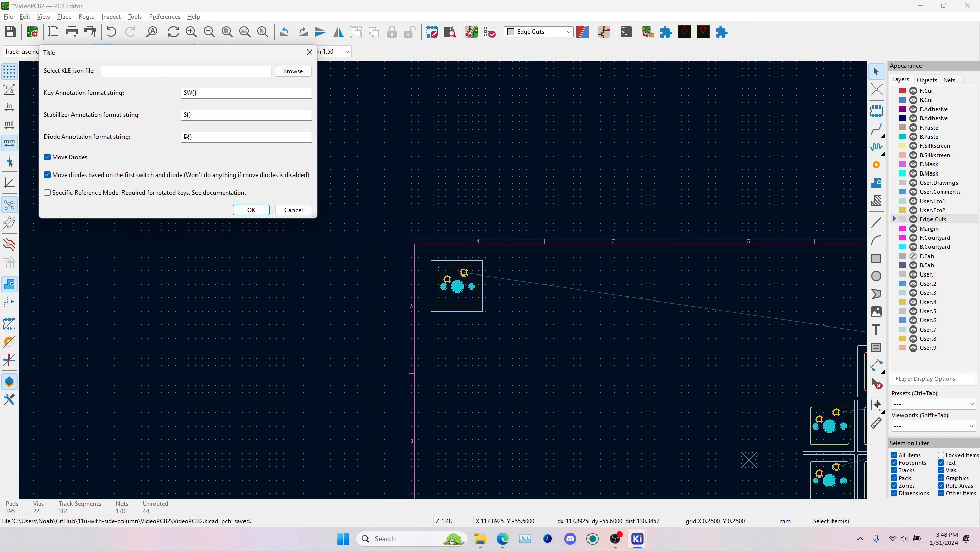
click(292, 71)
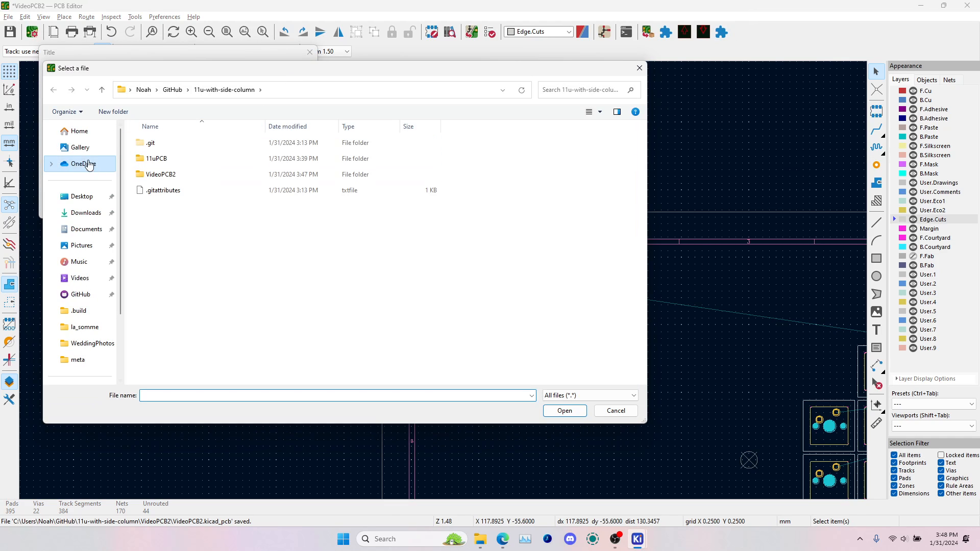
click(86, 213)
click(163, 164)
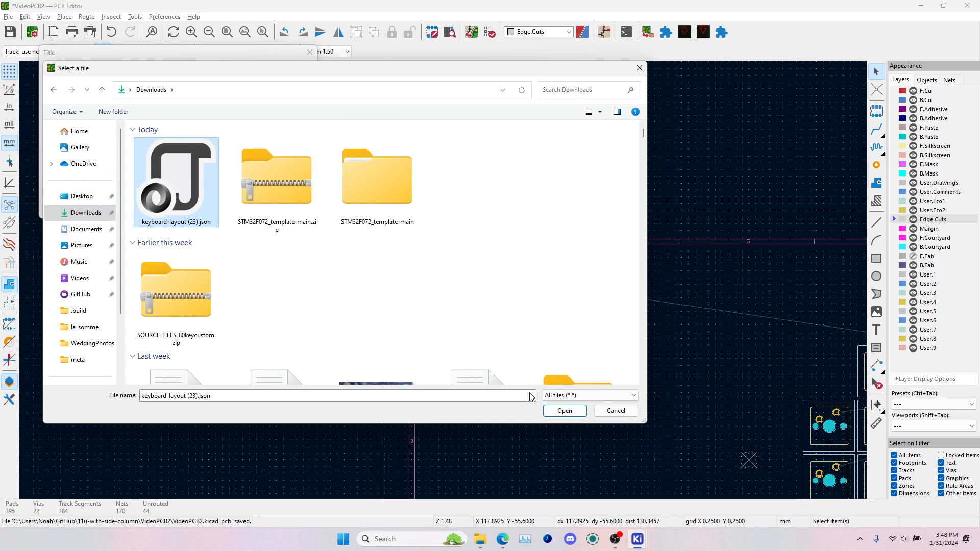
click(563, 411)
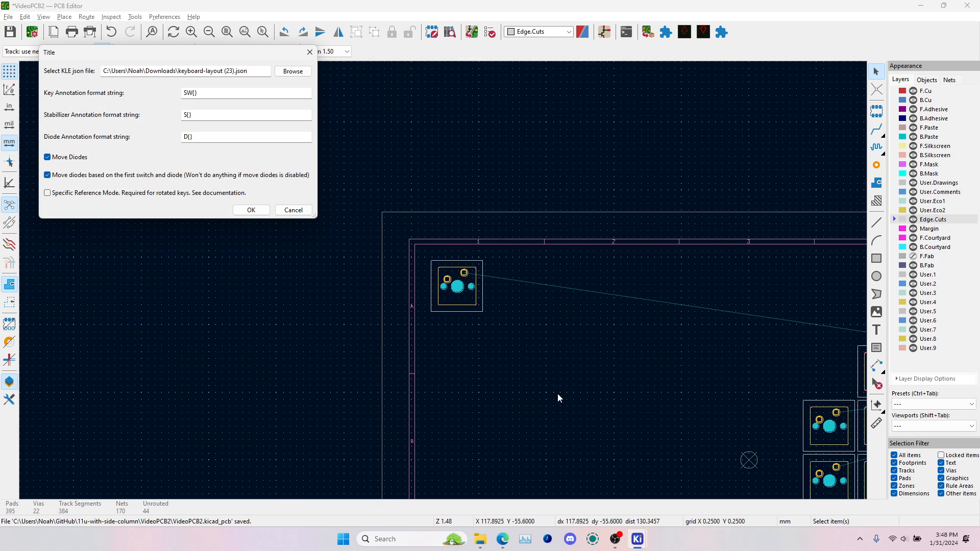
Turn off Move Diodes in the placement plugin and run it to arrange the switch footprints in the keyboard layout
double_click(190, 93)
click(48, 158)
click(251, 215)
scroll(664, 296, down, 2)
scroll(444, 284, up, 2)
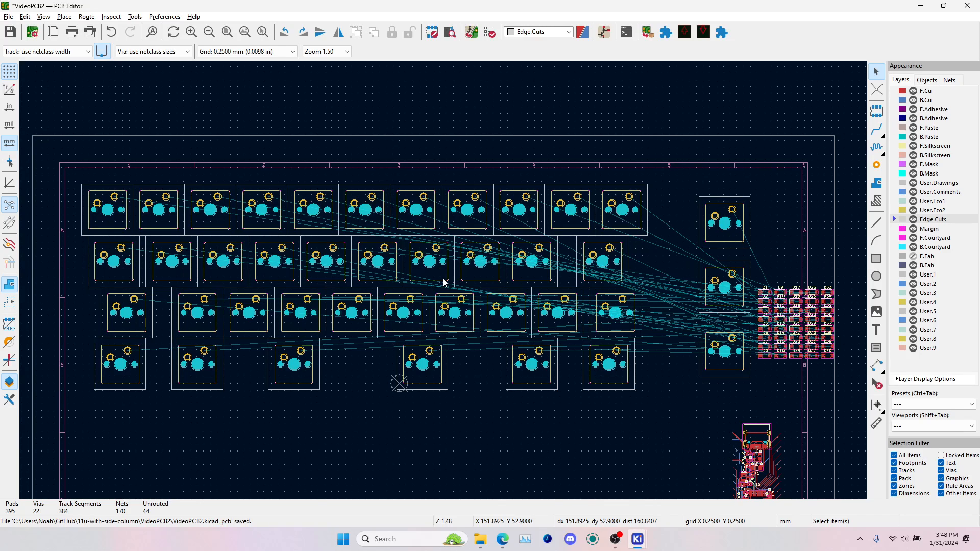
Show the PCB Editor beside the keyboard-layout-editor page and compare the placed switch footprints with the layout
key(alt+Tab)
key(alt+Tab)
click(556, 187)
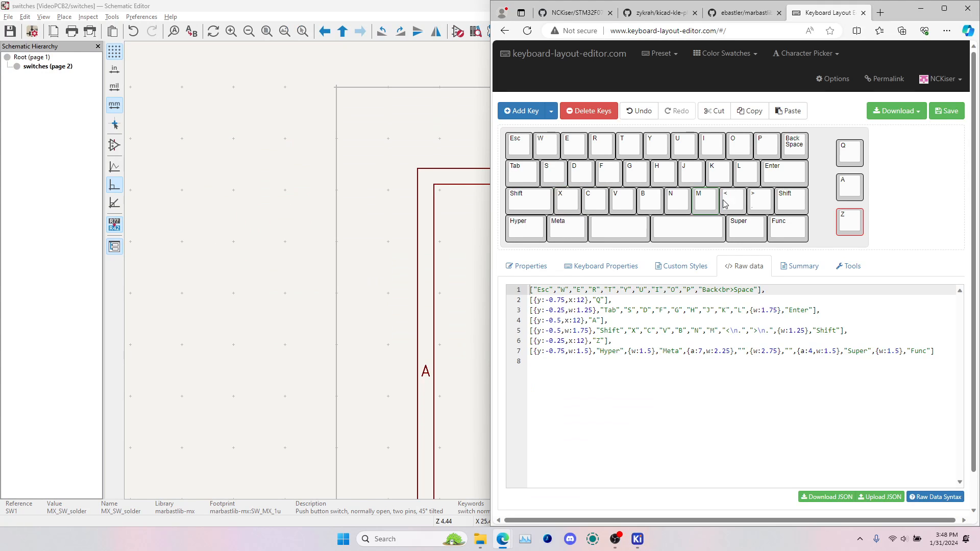
mouse_move(637, 539)
click(766, 469)
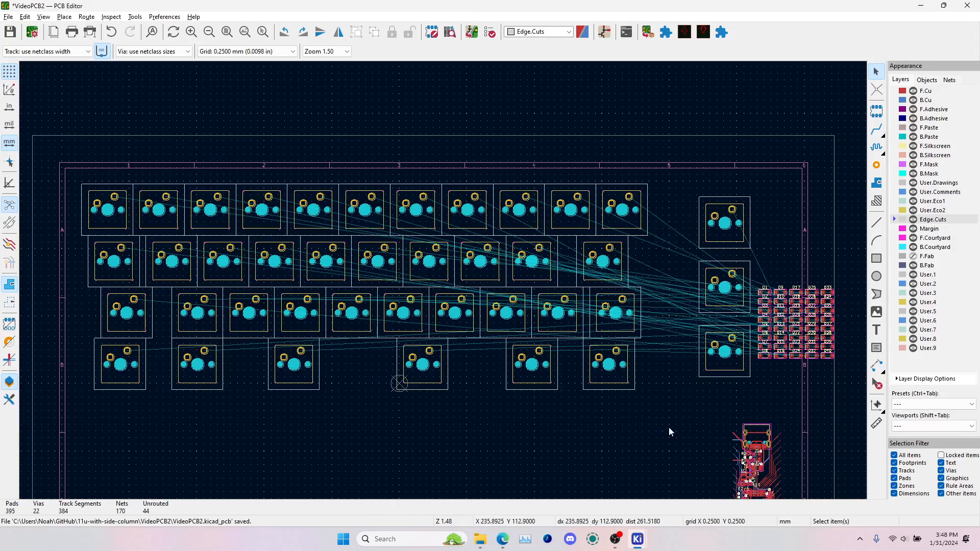
drag(775, 8, 2, 190)
scroll(174, 239, down, 5)
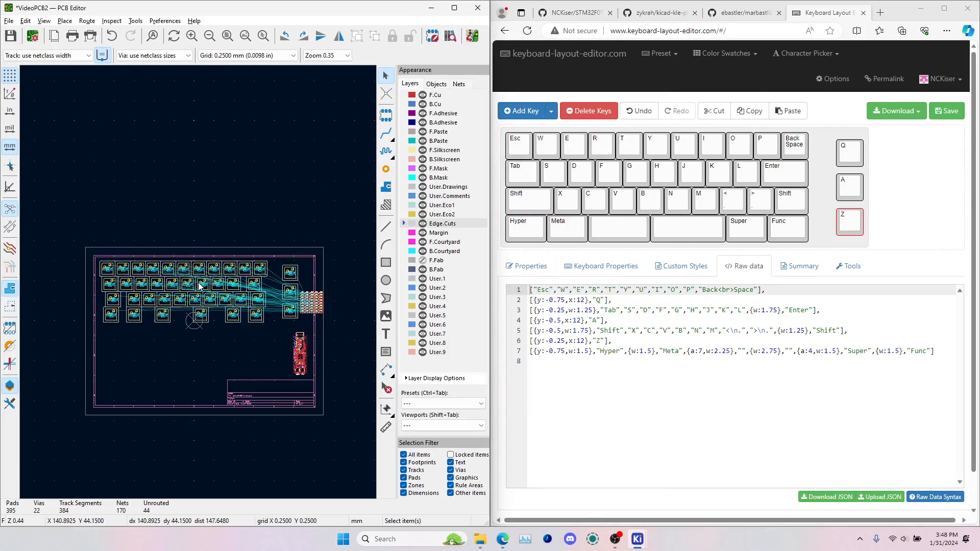
scroll(166, 240, up, 4)
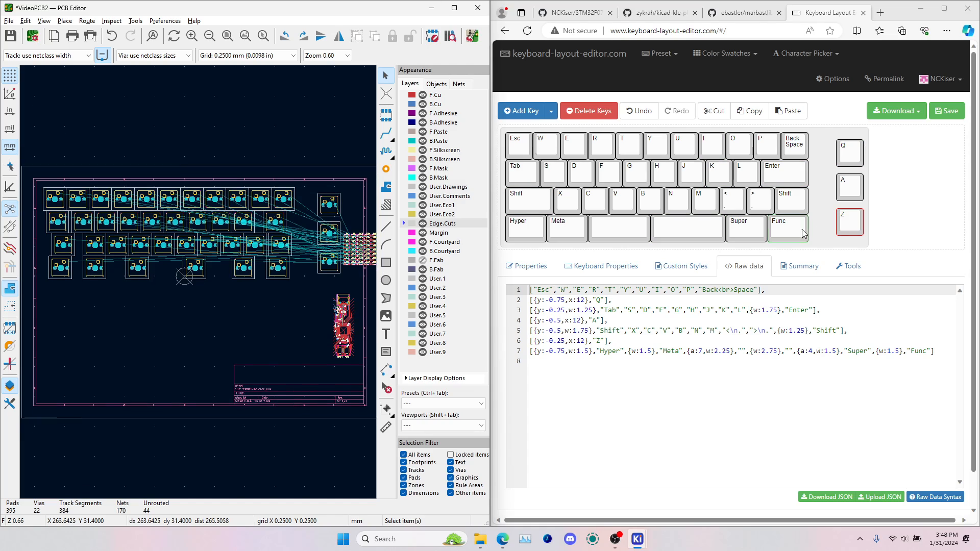
Mark the two wide blank keys in the layout's bottom row as needing stabilizers and return the PCB Editor to full screen
click(632, 230)
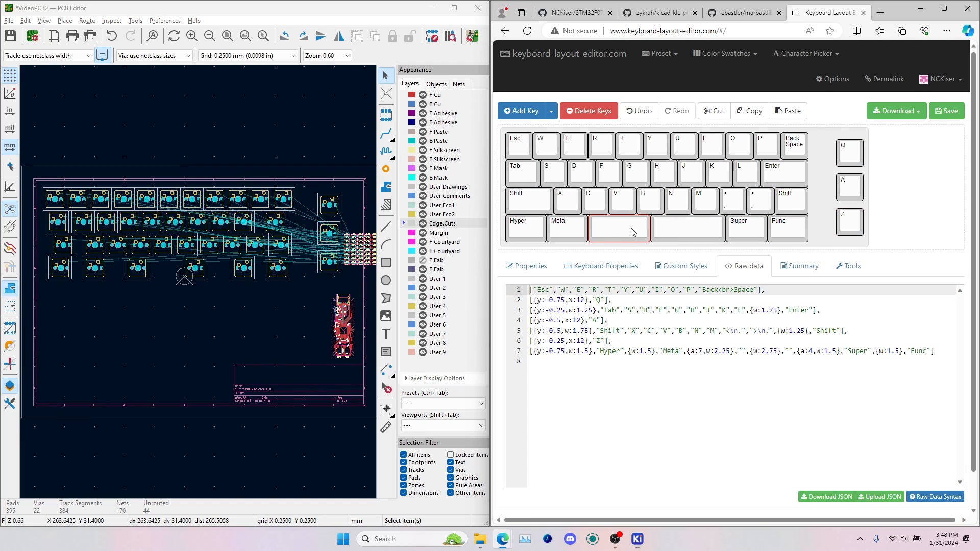
shift+click(678, 236)
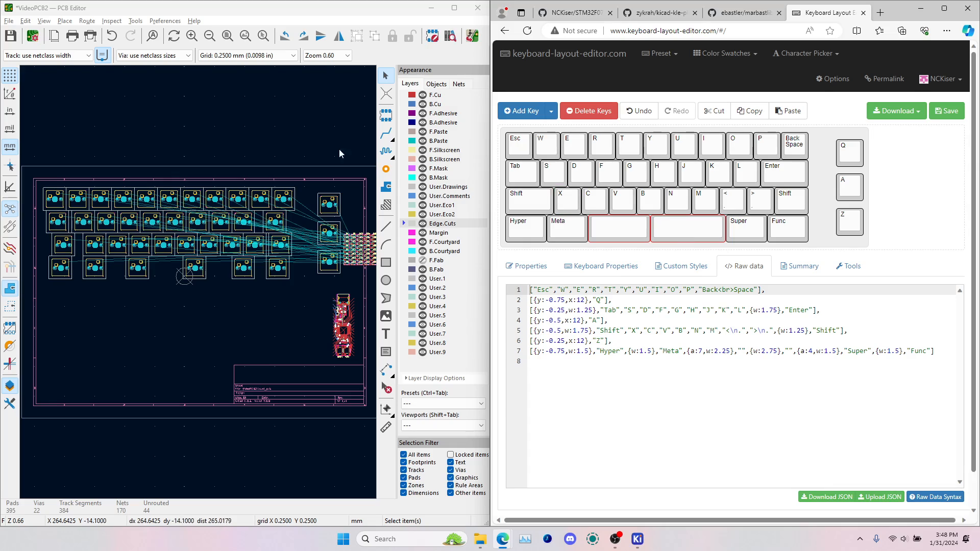
click(310, 146)
click(455, 12)
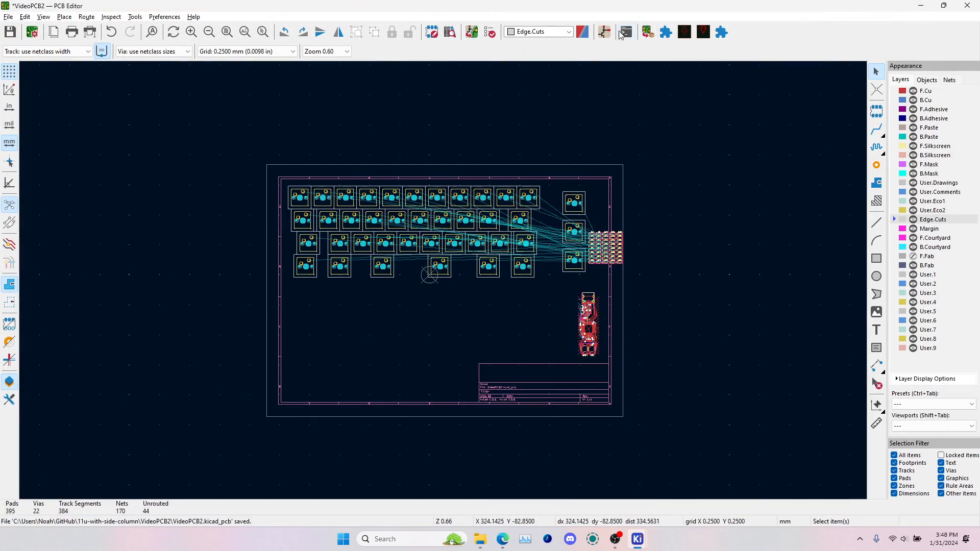
Switch to the Schematic Editor and search the symbol library for "stab" to add a symbol near the bottom switch row
click(620, 33)
click(482, 166)
middle_drag(704, 274, 420, 68)
scroll(454, 350, down, 1)
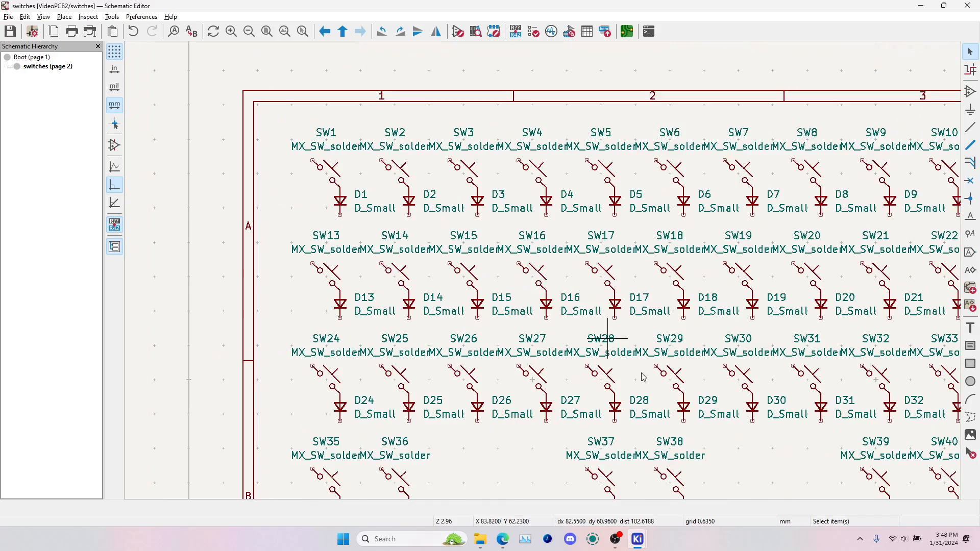
middle_drag(643, 376, 466, 121)
click(362, 267)
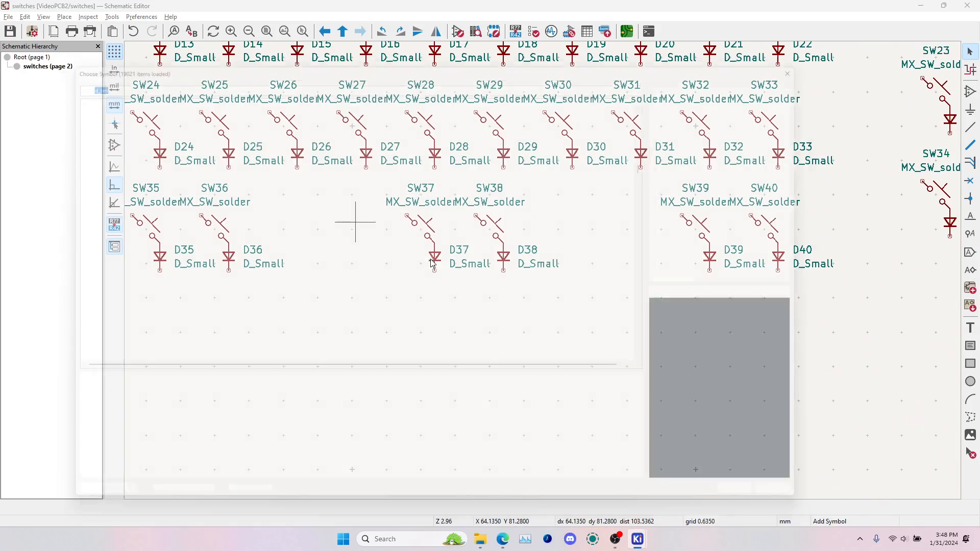
text(stab)
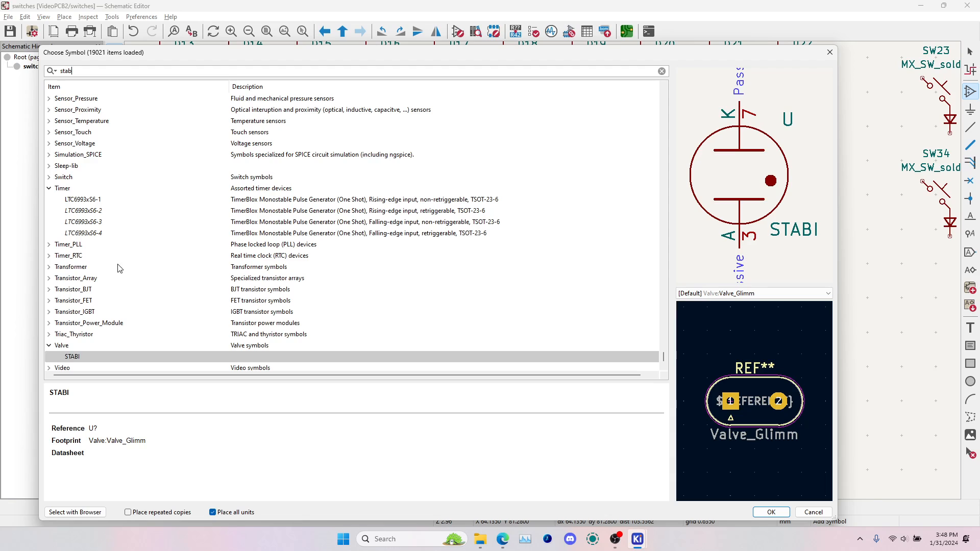
Refine the search for a stabilizer and place the MX_stab symbol from marbastlib-mx between SW36 and SW37
scroll(116, 257, down, 1)
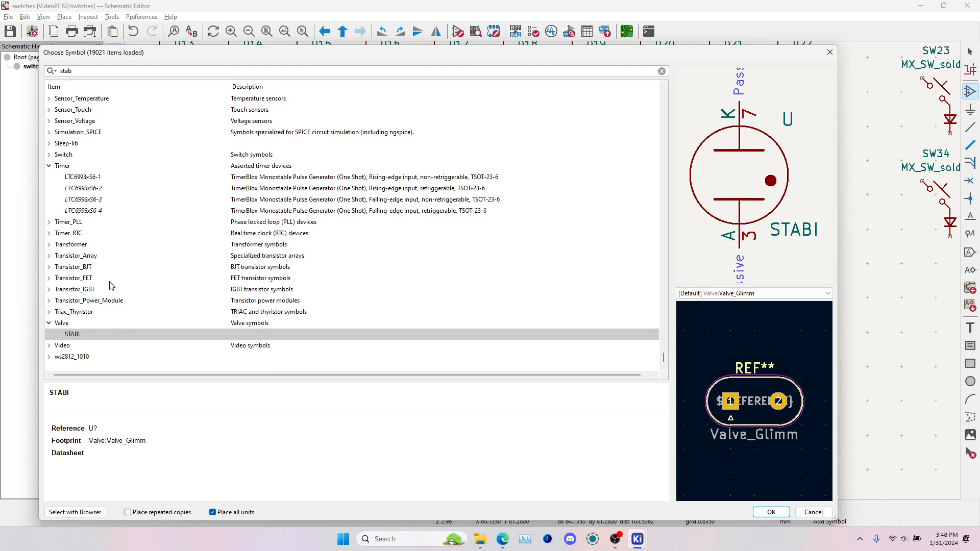
scroll(66, 199, up, 20)
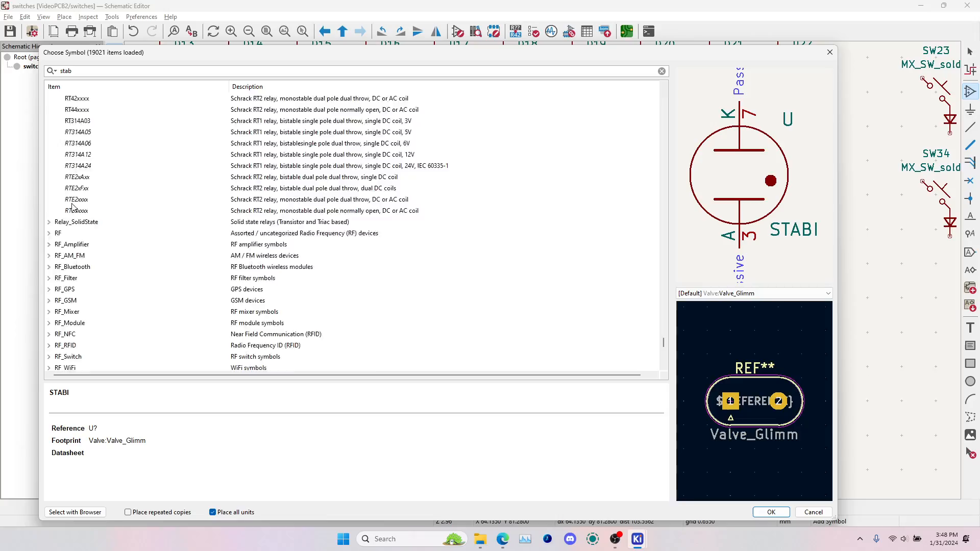
scroll(76, 212, up, 20)
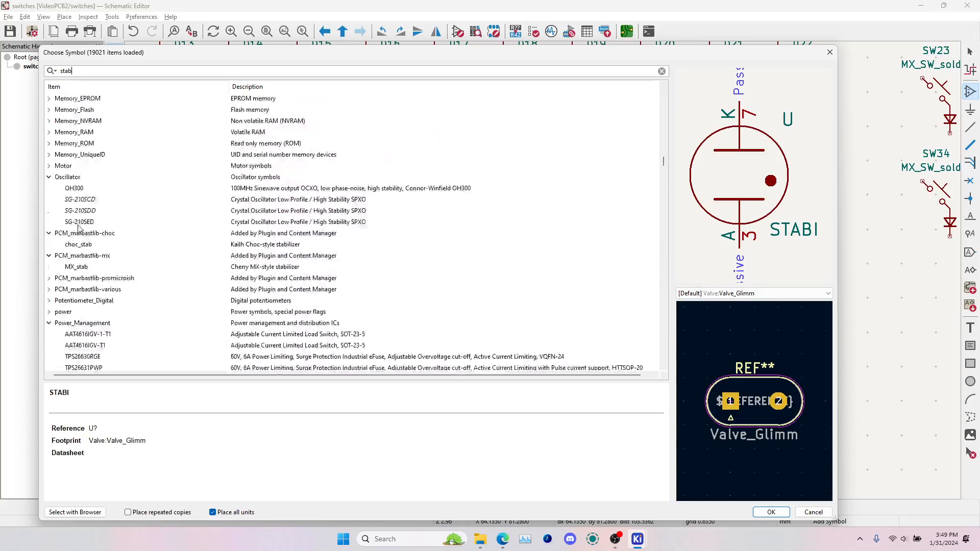
scroll(84, 219, down, 20)
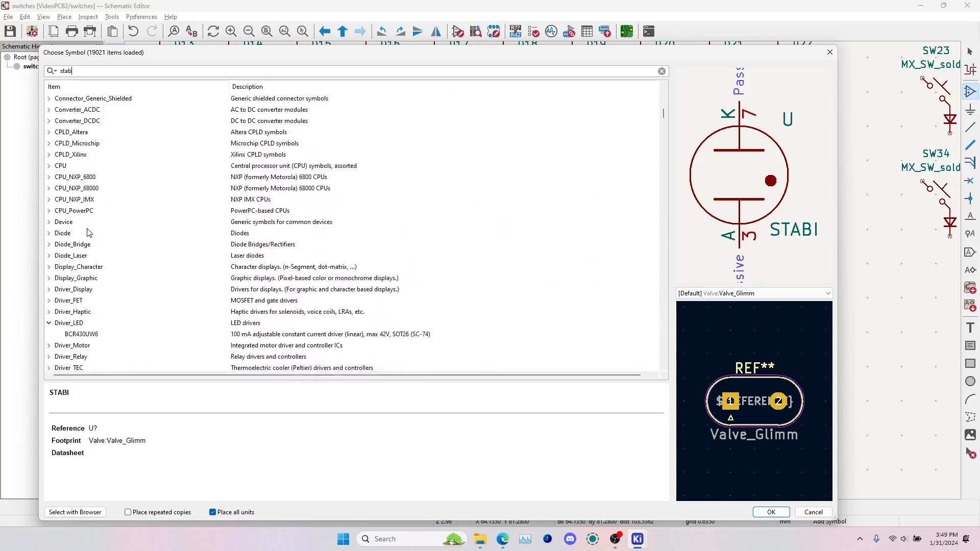
text(ili)
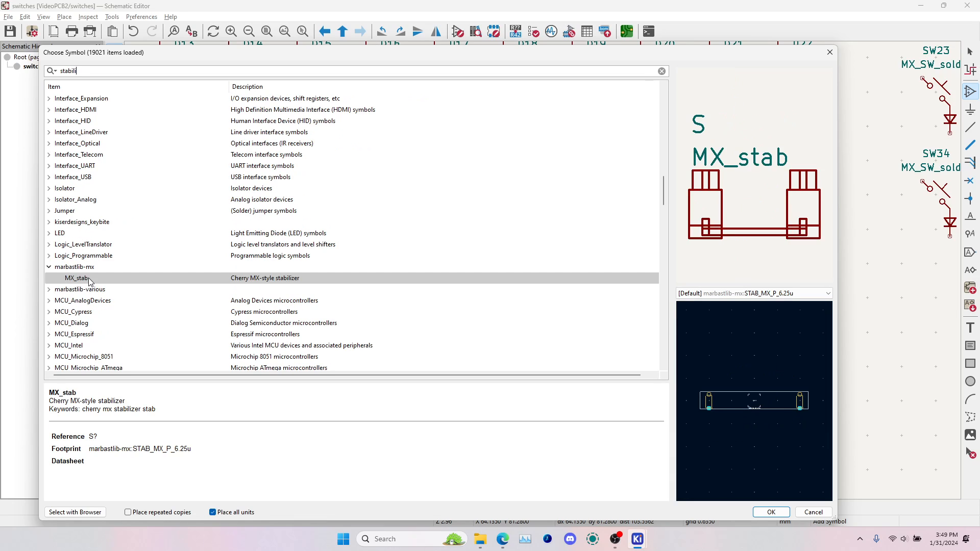
click(771, 513)
click(321, 233)
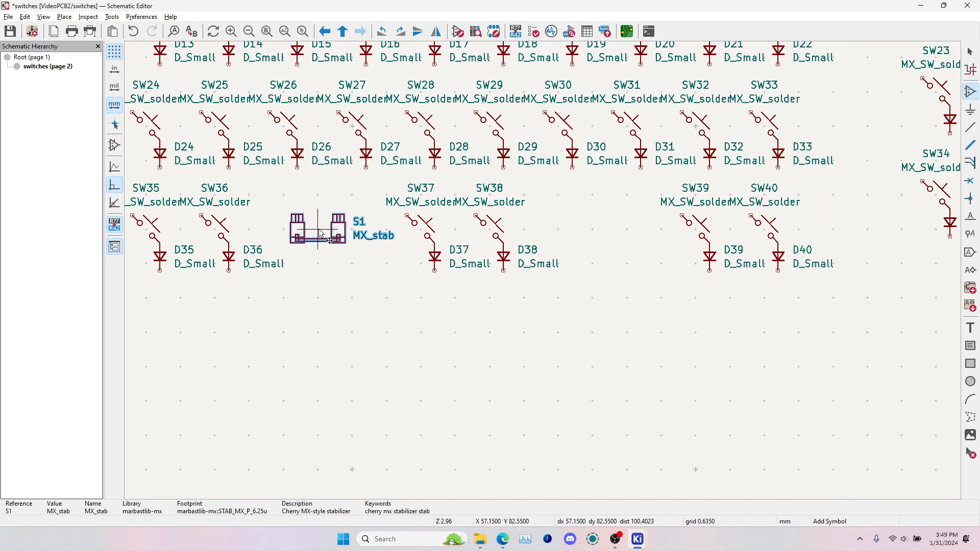
Assign the footprint STAB_MX_P_2.25u from marbastlib-mx to stabilizer S1
key(e)
click(205, 127)
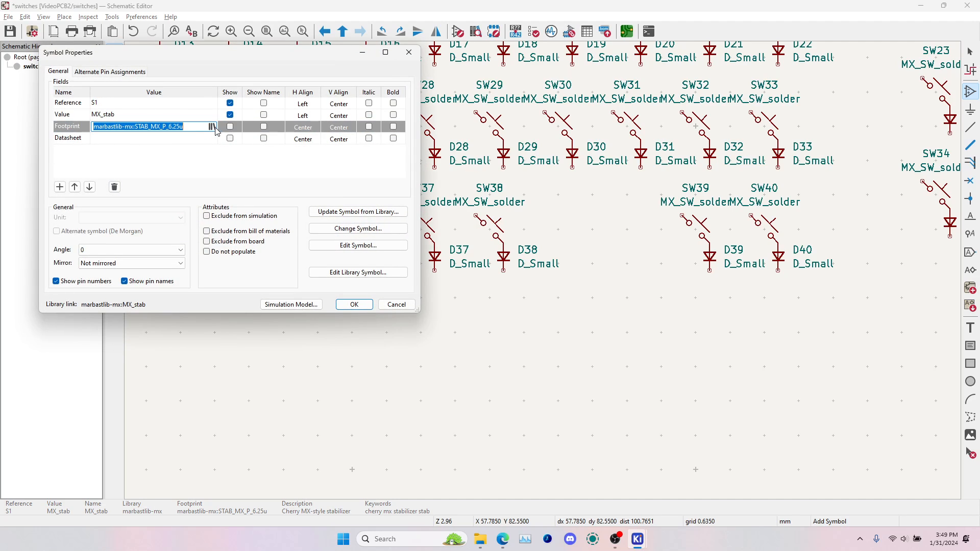
click(211, 127)
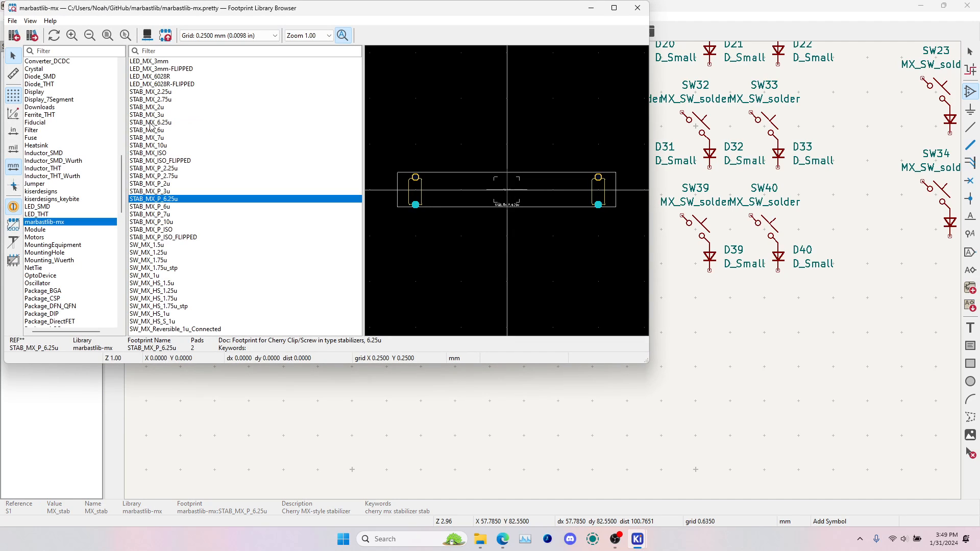
double_click(177, 169)
click(353, 304)
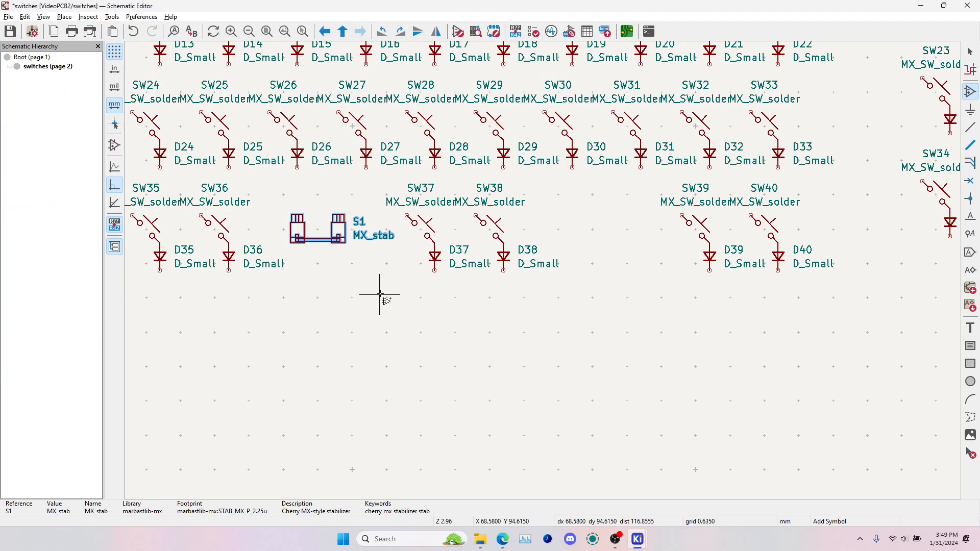
Place a second MX_stab symbol between SW38 and SW39 and assign it the STAB_MX_P_2.75u footprint
click(380, 294)
key(e)
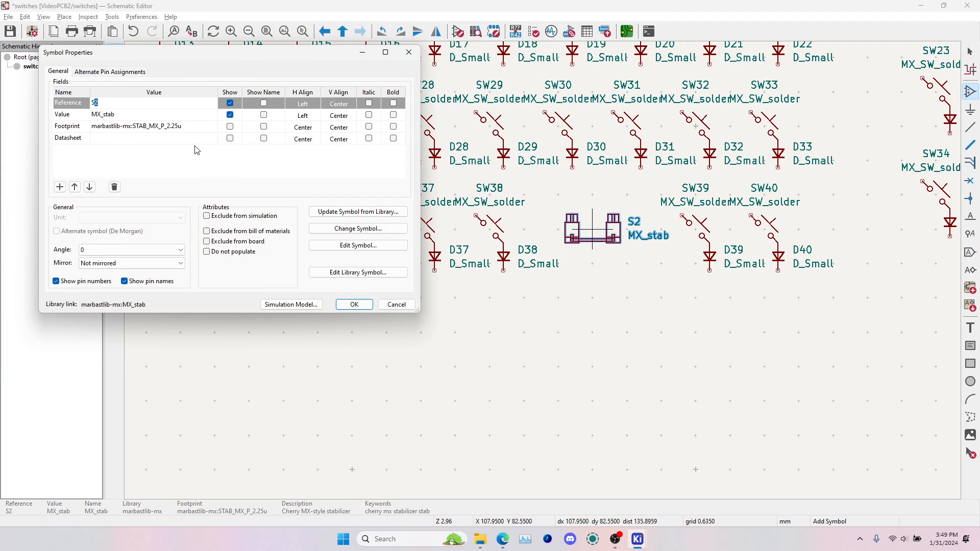
click(200, 127)
click(212, 126)
click(174, 176)
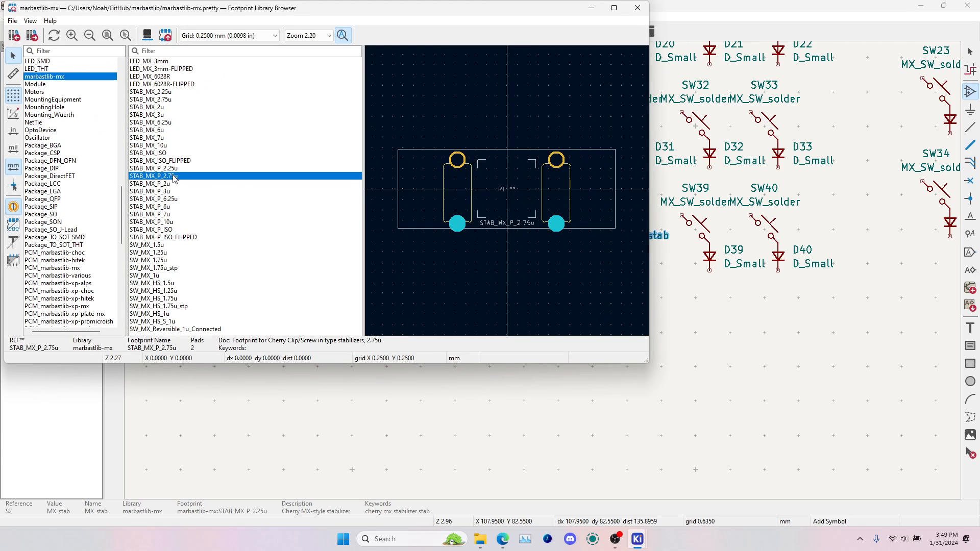
double_click(193, 179)
click(356, 300)
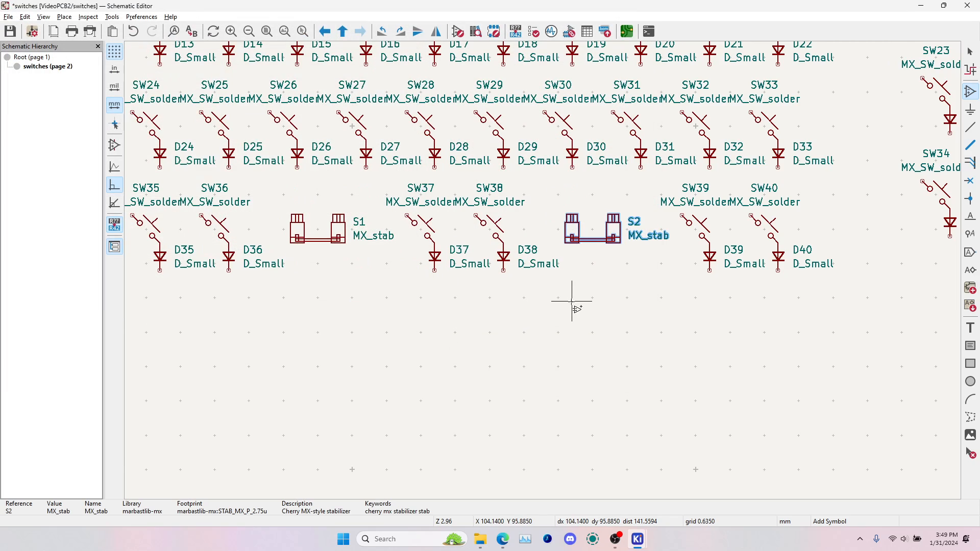
click(576, 301)
key(Escape)
Save the schematic and update the PCB from it to bring in the two stabilizer footprints
key(ctrl+s)
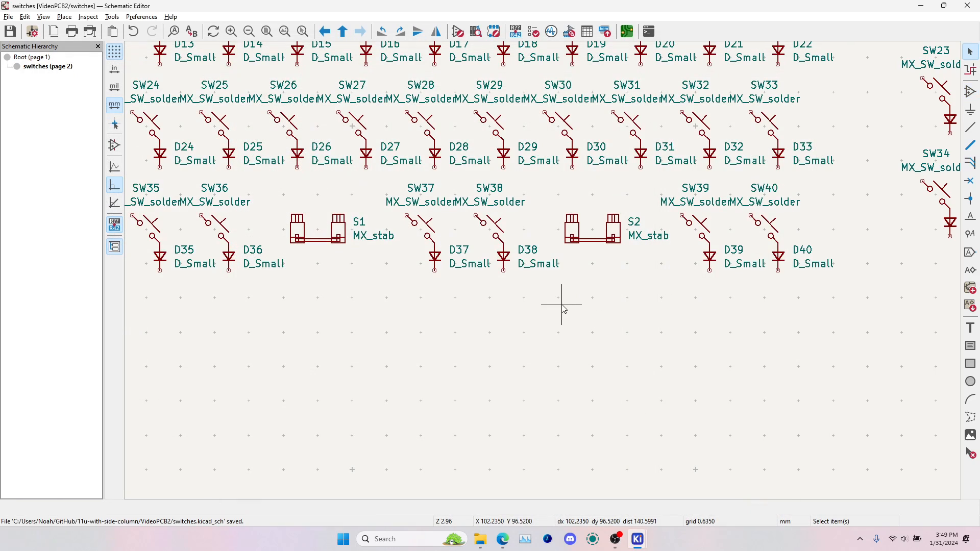
click(627, 31)
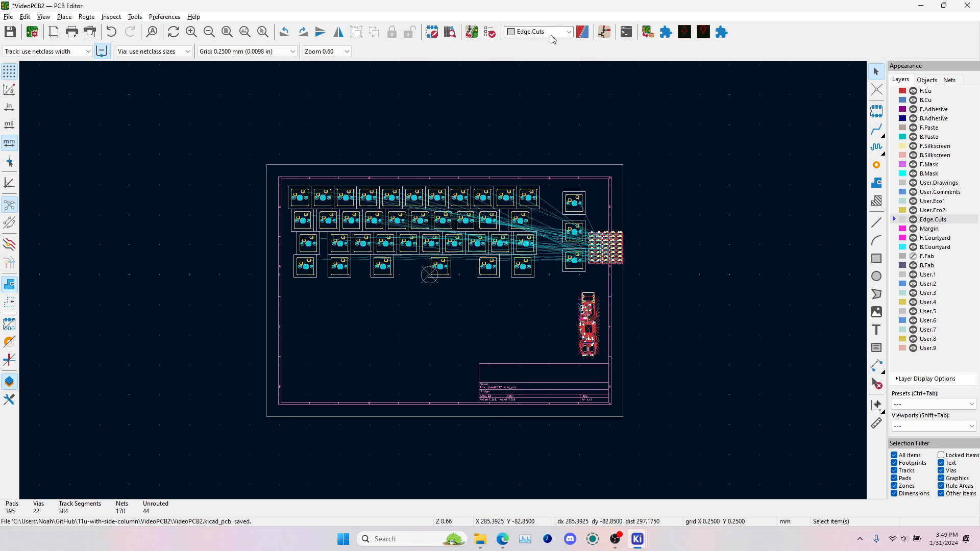
click(478, 33)
click(312, 275)
click(356, 274)
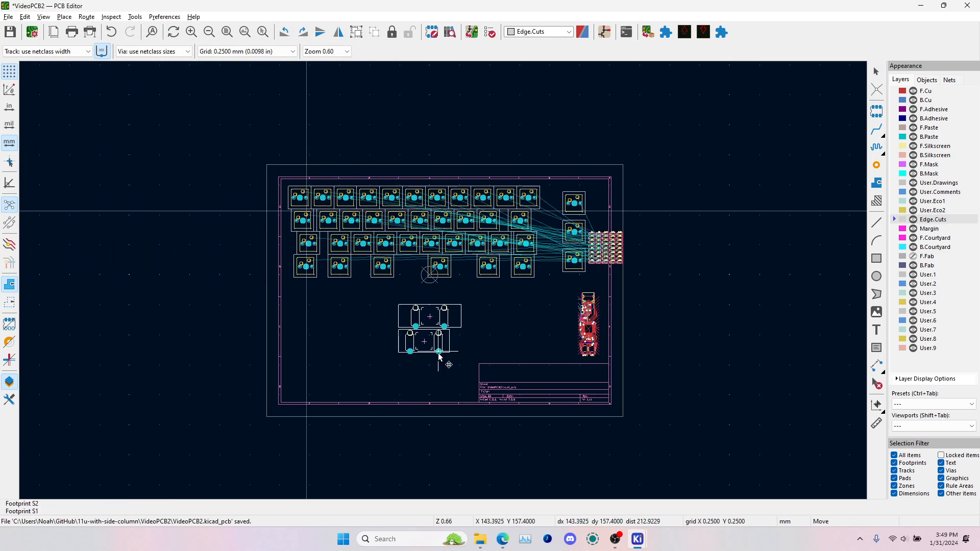
Rotate stabilizer footprint S1 by 180 degrees and center it on the third switch of the bottom row
scroll(383, 267, up, 5)
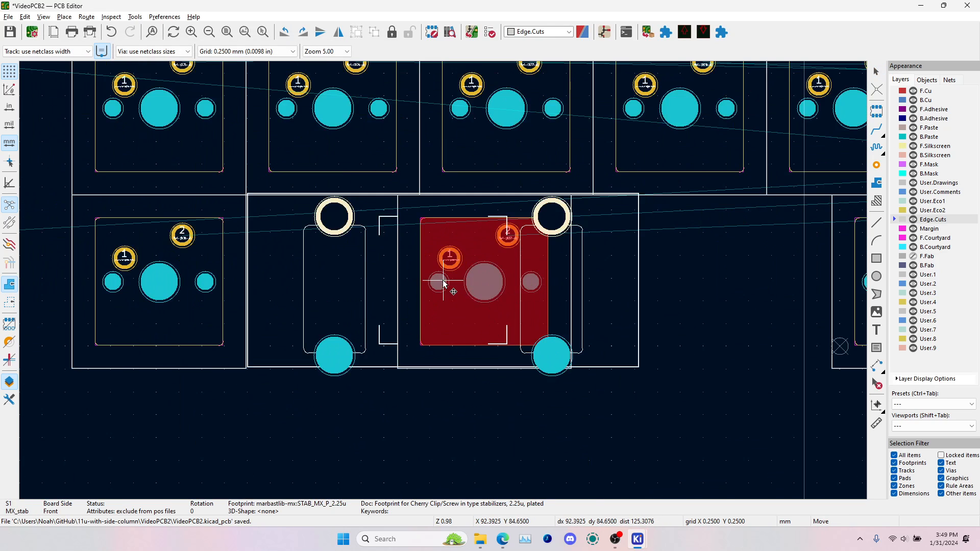
key(r)
key(r)
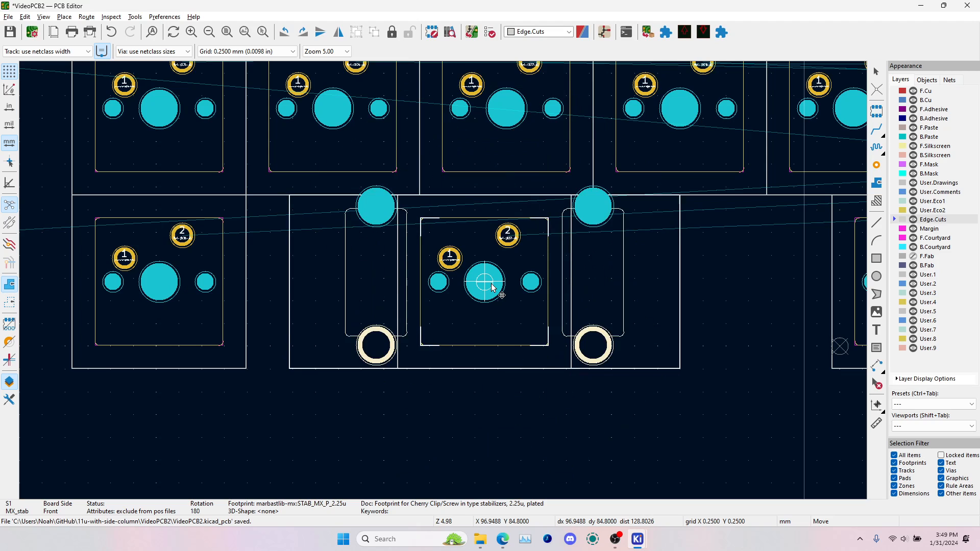
click(492, 286)
key(Escape)
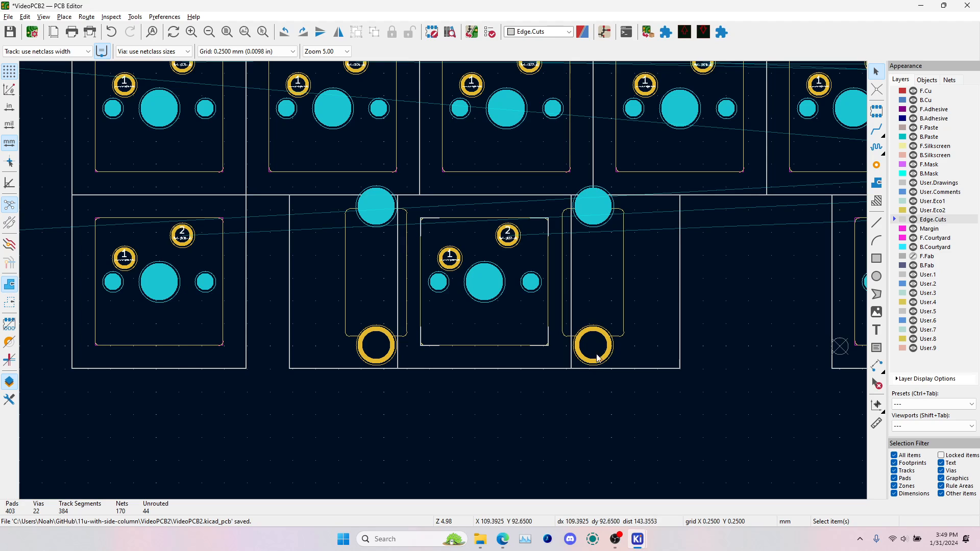
Rotate stabilizer footprint S2 by 180 degrees and center it on the fourth switch of the bottom row
scroll(599, 358, down, 5)
click(516, 387)
key(m)
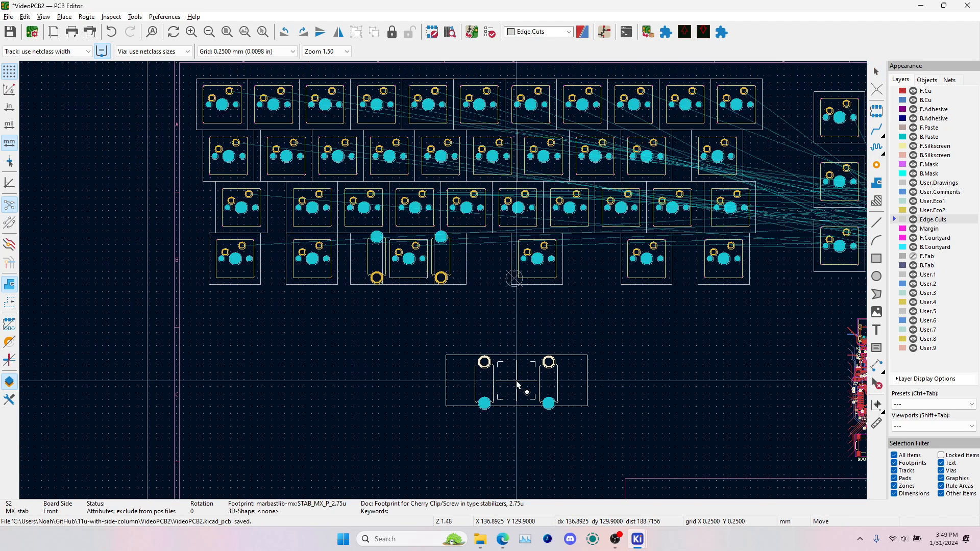
key(r)
key(r)
scroll(537, 260, up, 5)
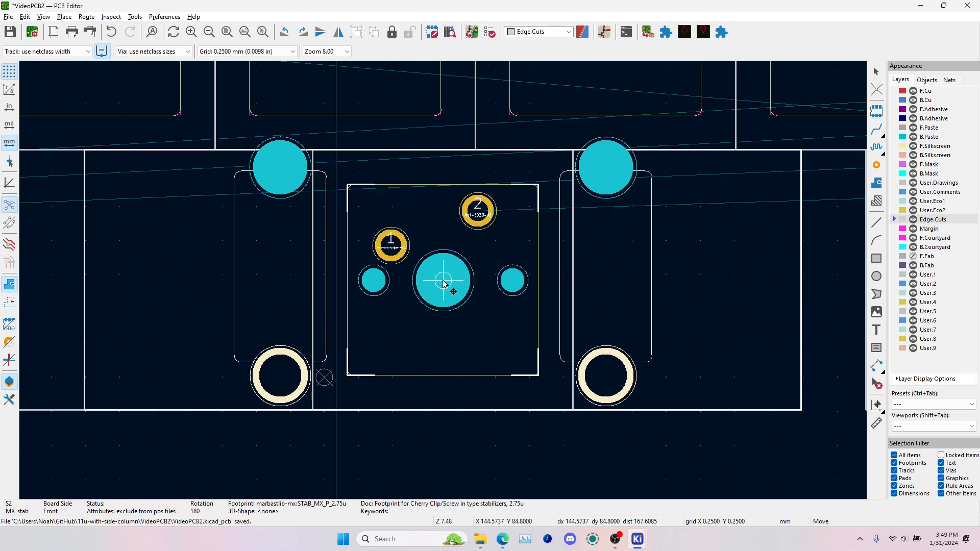
click(444, 283)
scroll(444, 282, down, 6)
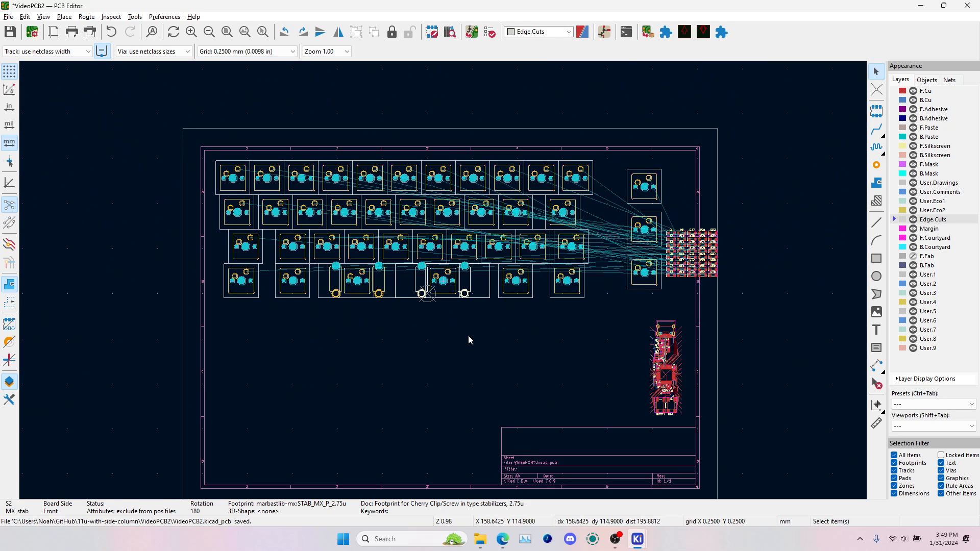
Open the user grid settings and select the user-defined grid's X size for editing
click(252, 52)
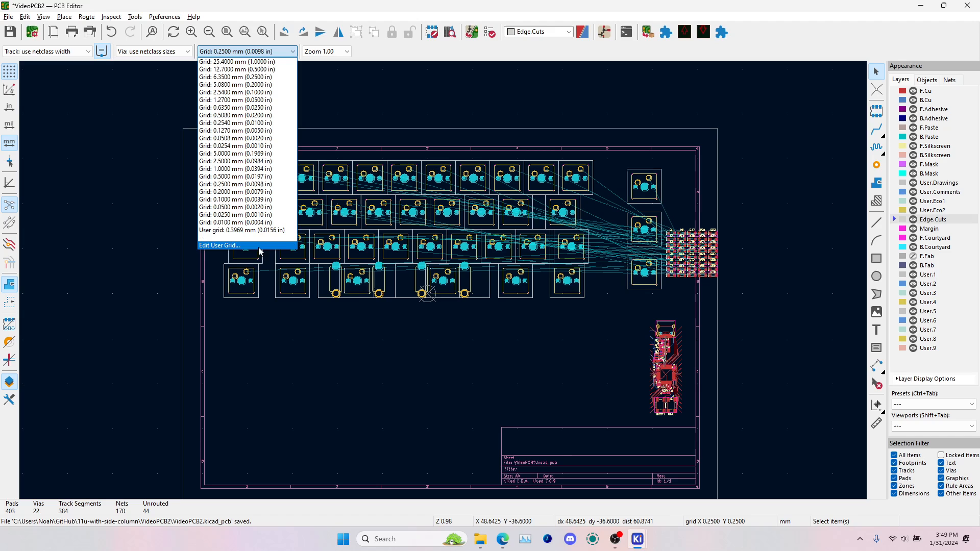
click(235, 246)
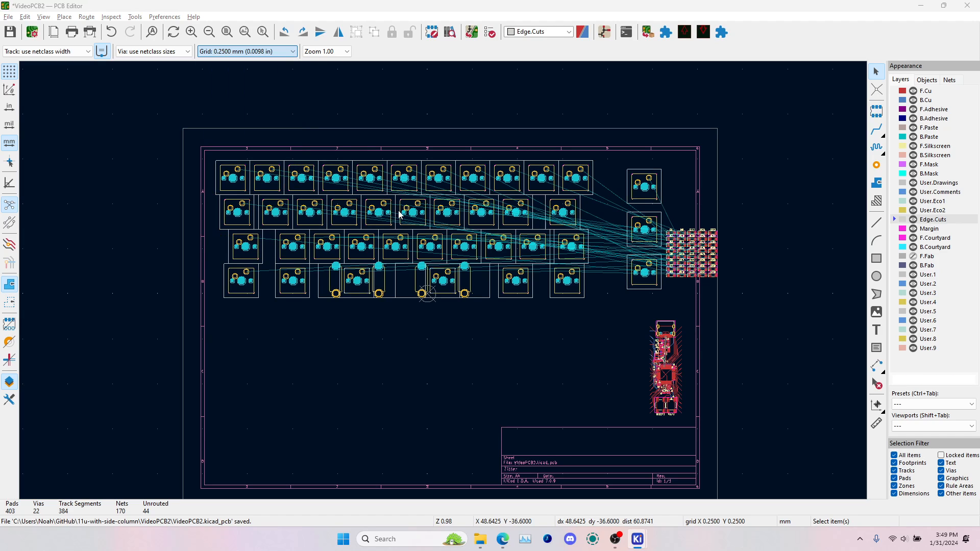
drag(226, 60, 456, 302)
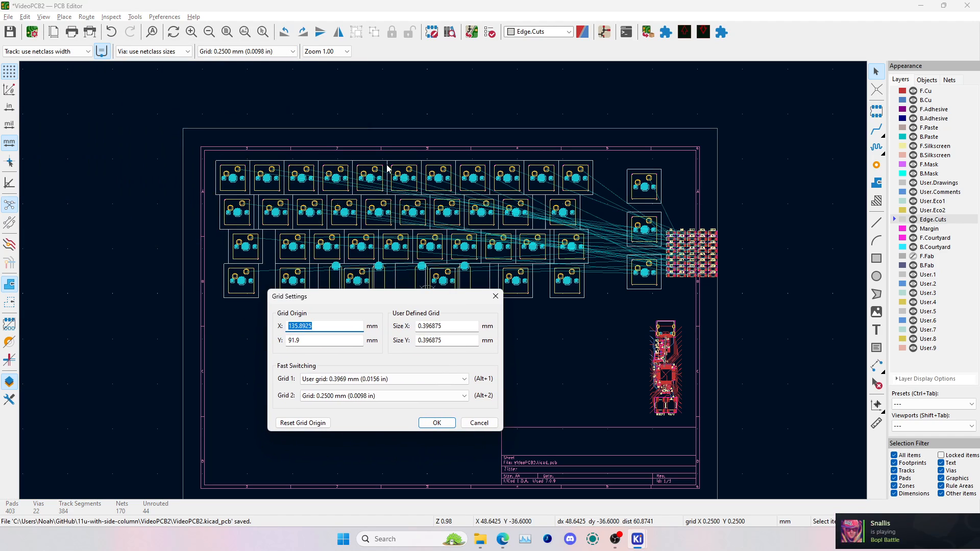
click(454, 329)
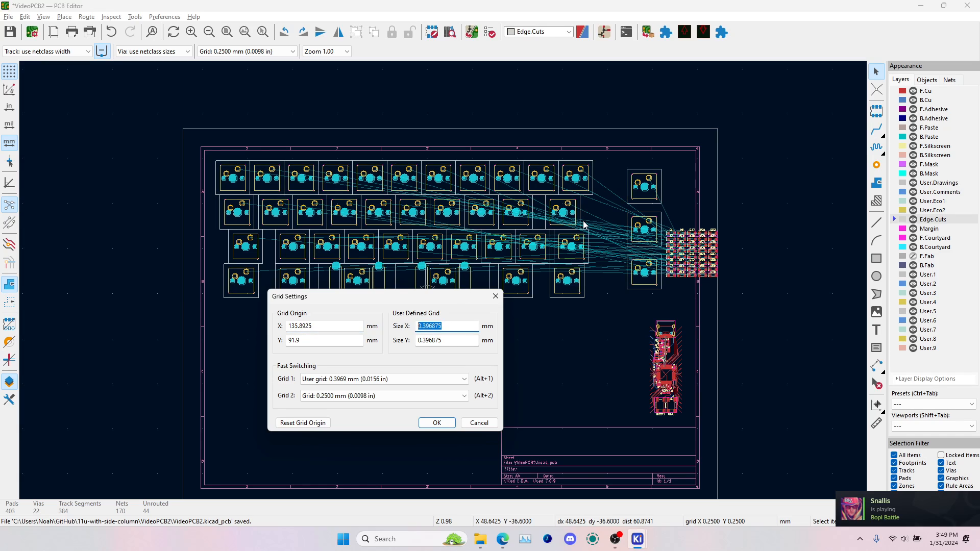
Switch to Calculator, divide 19.05 by 48 and copy the result
key(super)
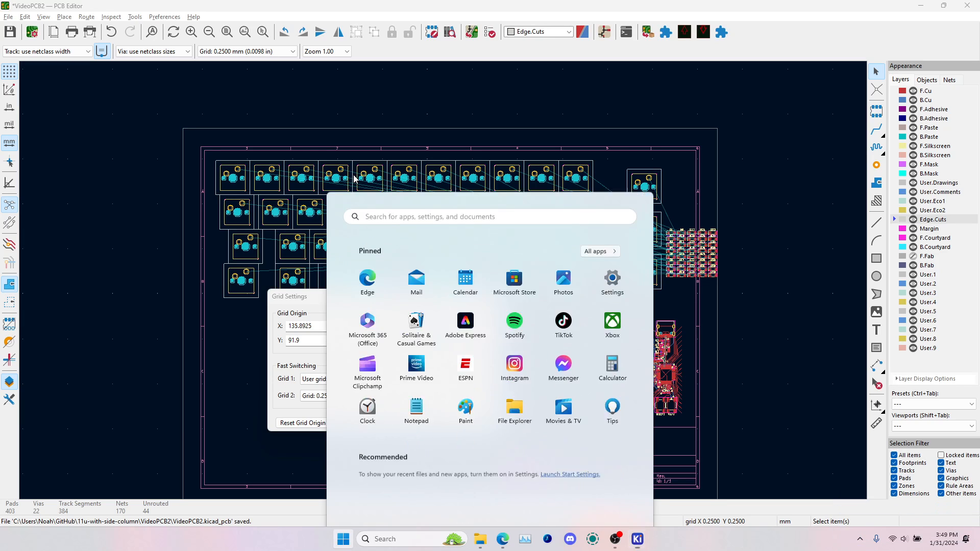
text(calculator)
key(Return)
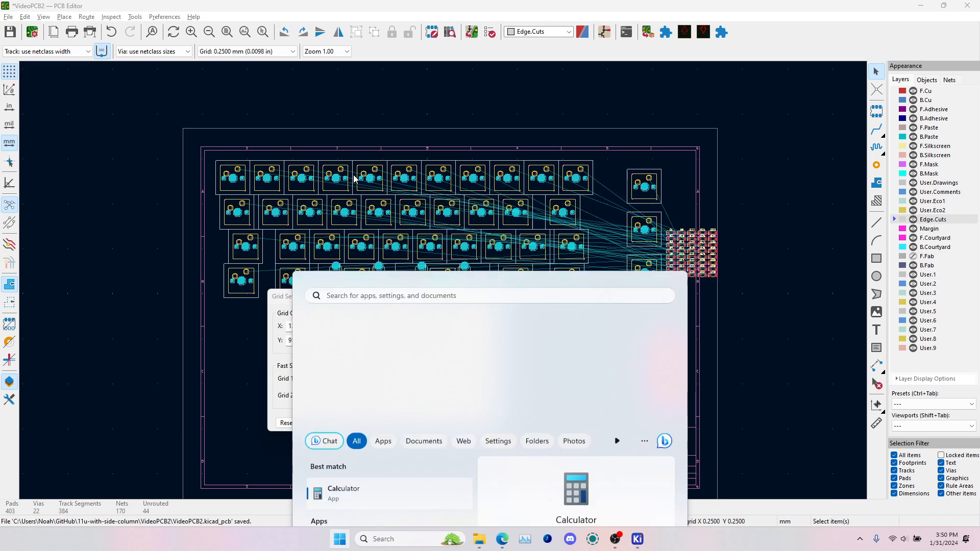
text(19.05)
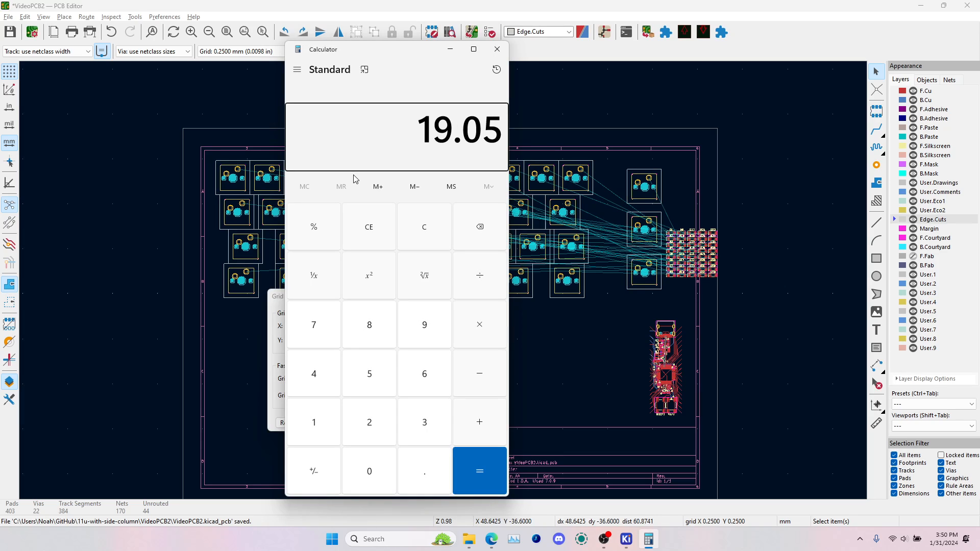
key(slash)
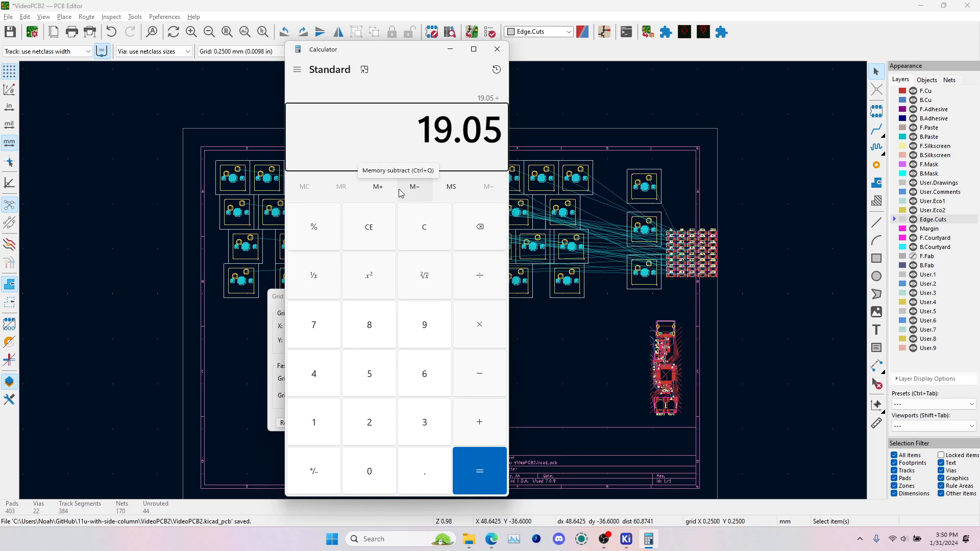
text(48)
key(Return)
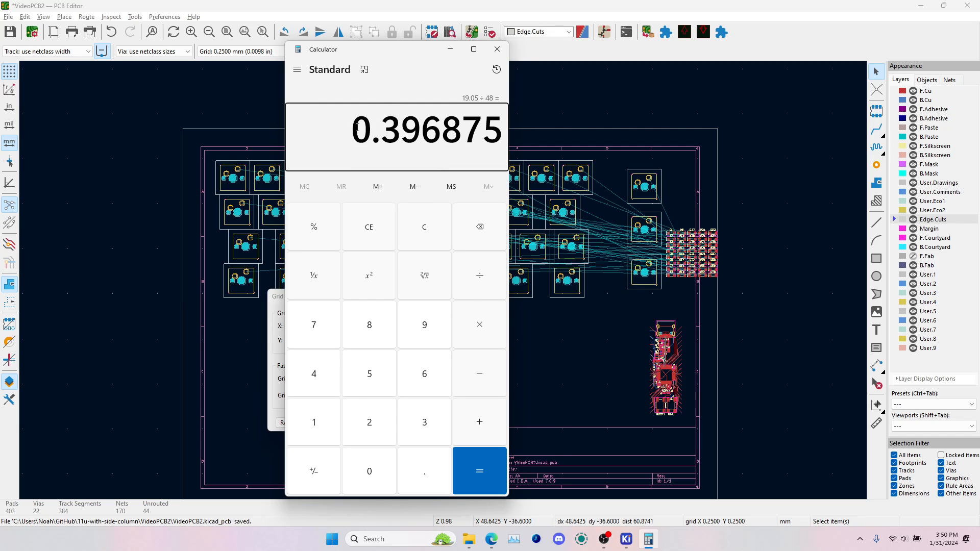
double_click(505, 150)
key(ctrl+c)
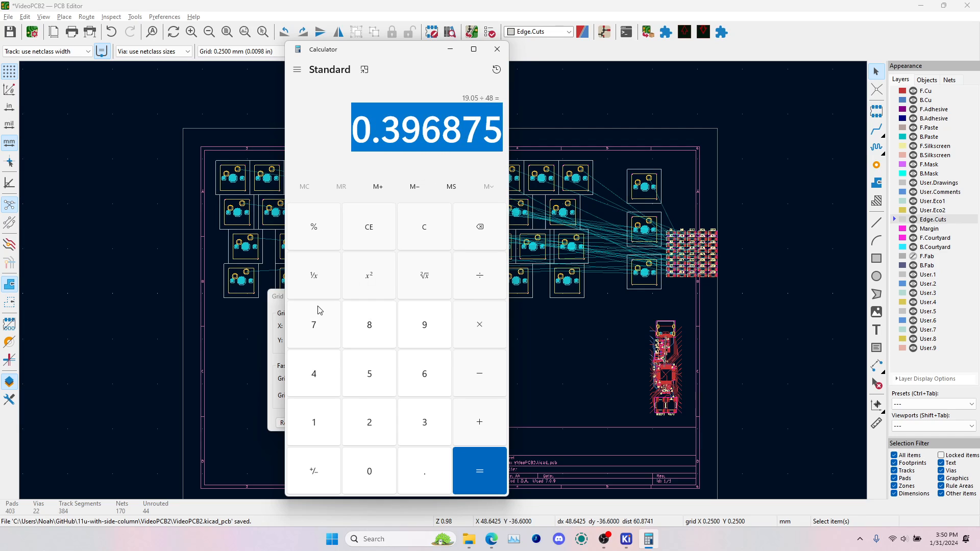
Return to the PCB Editor's grid settings and set the user-defined grid size to 0.396875 mm in both X and Y
click(276, 305)
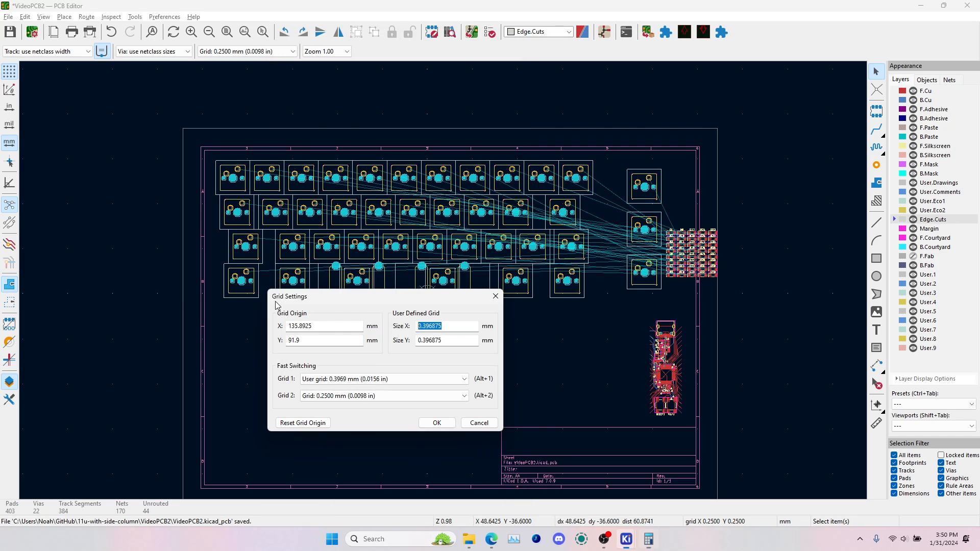
double_click(453, 339)
key(ctrl+v)
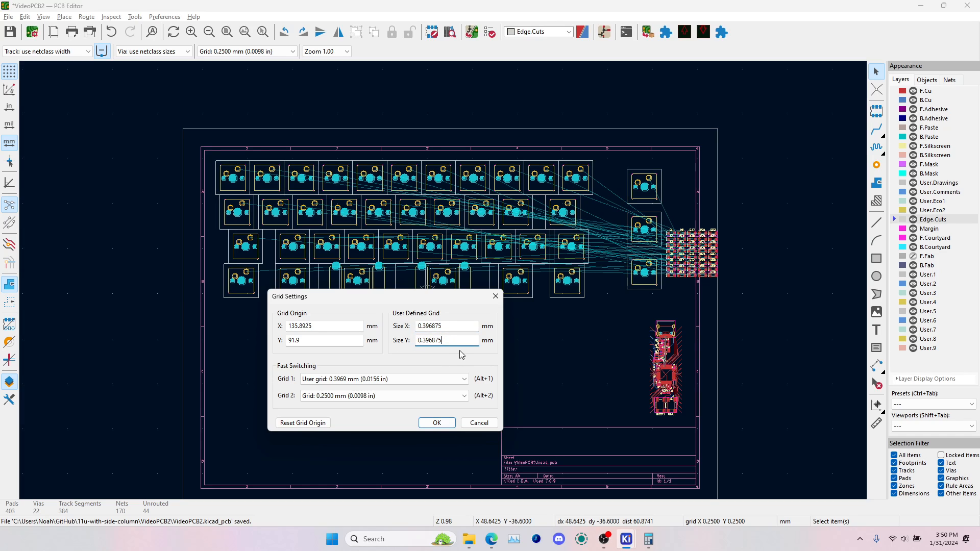
click(437, 423)
Make the 0.3969 mm user grid the active grid for the board
click(245, 51)
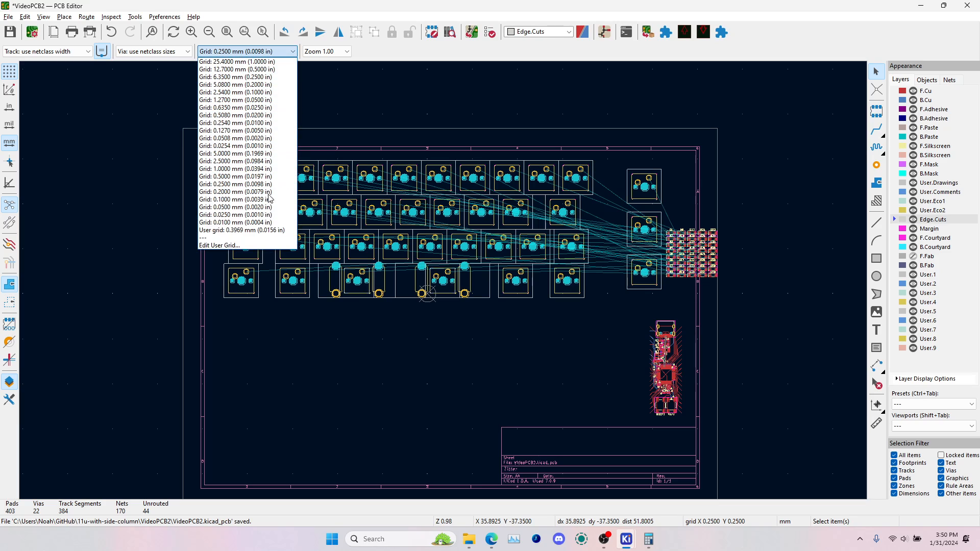
click(261, 235)
scroll(440, 280, up, 6)
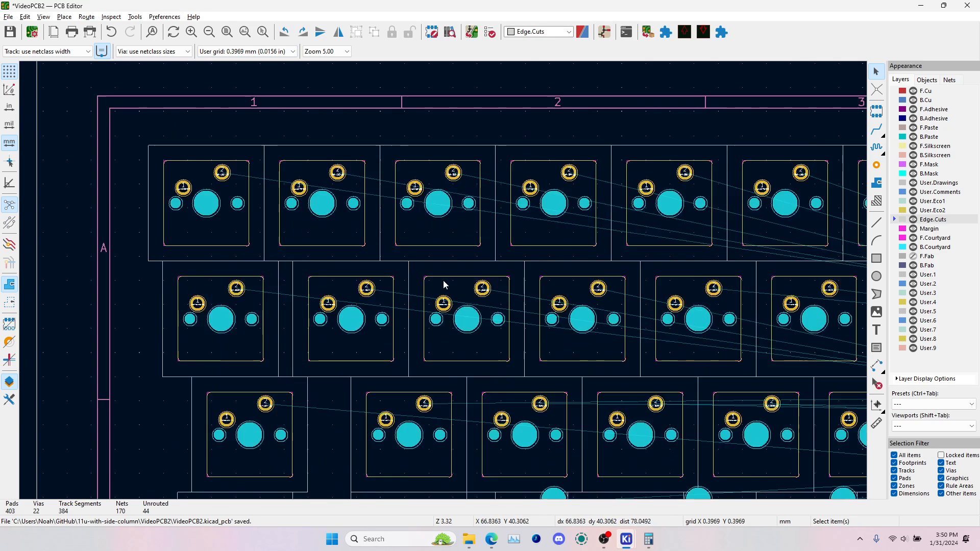
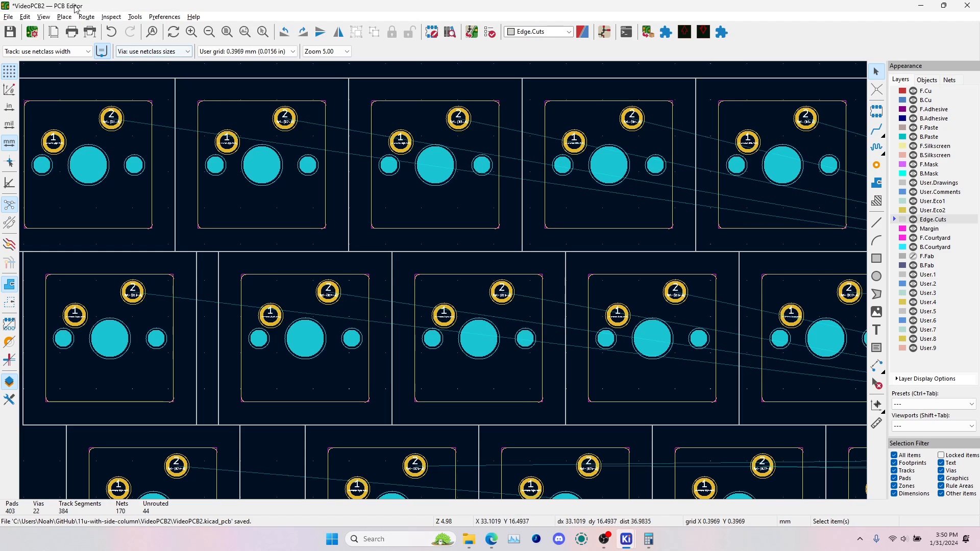
Place the grid origin at the centre of the first switch in the top row
click(64, 17)
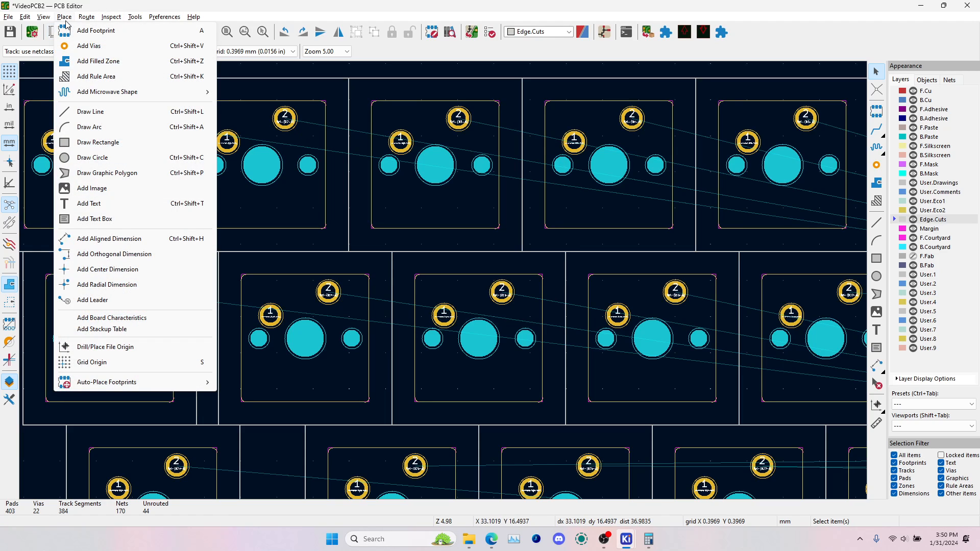
click(103, 362)
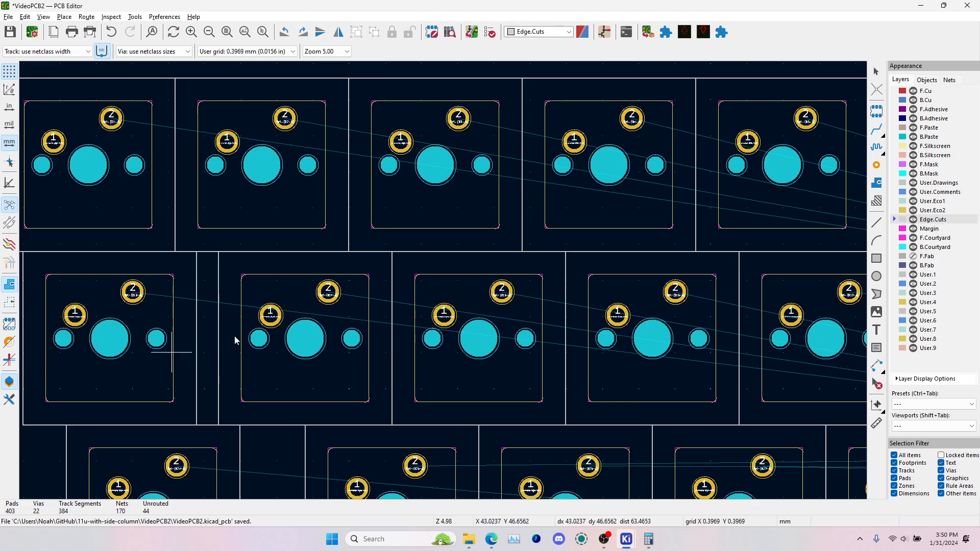
scroll(266, 316, down, 3)
scroll(363, 217, up, 6)
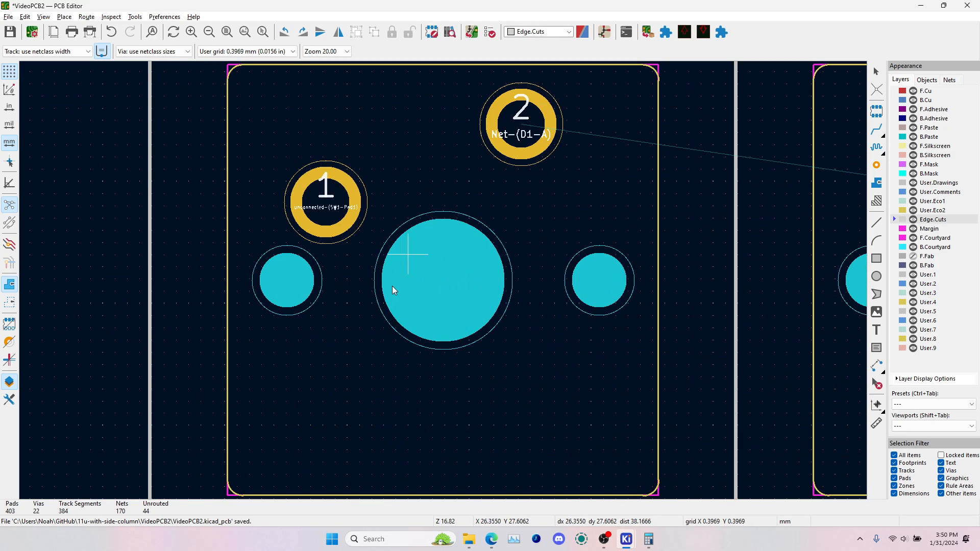
click(443, 281)
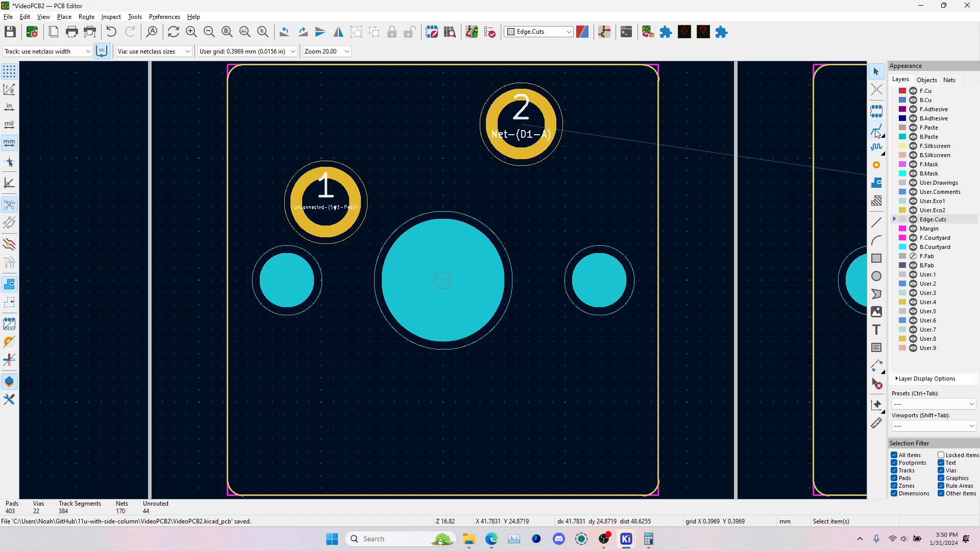
click(877, 132)
click(876, 223)
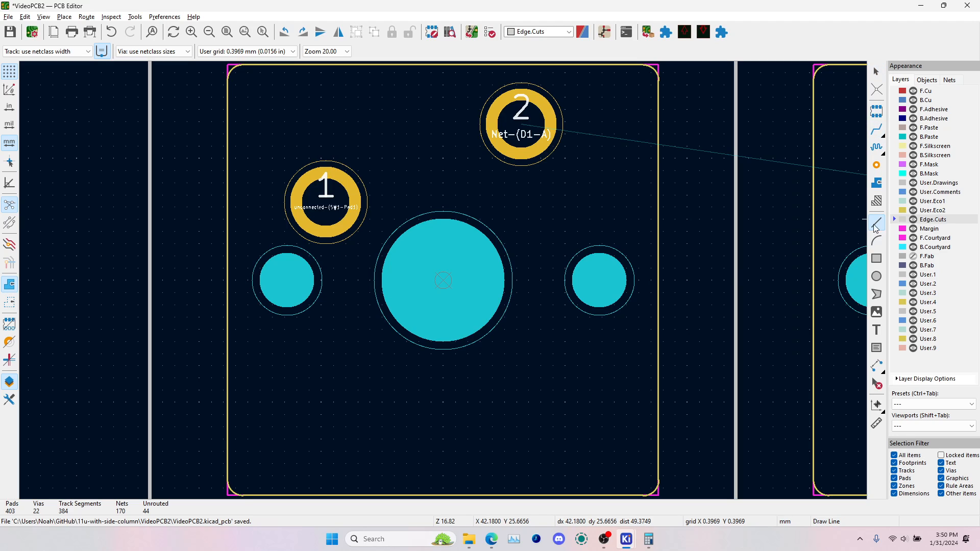
click(687, 170)
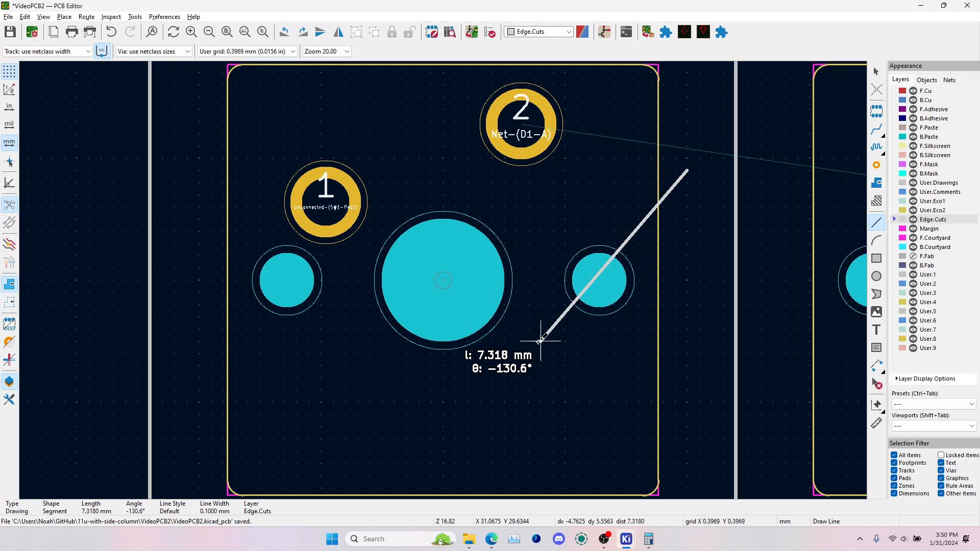
scroll(541, 341, down, 2)
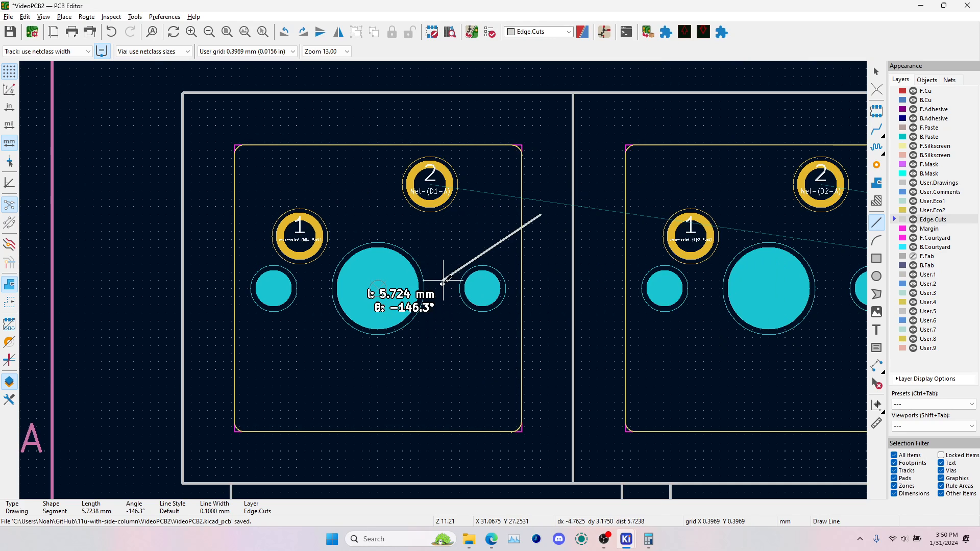
key(Escape)
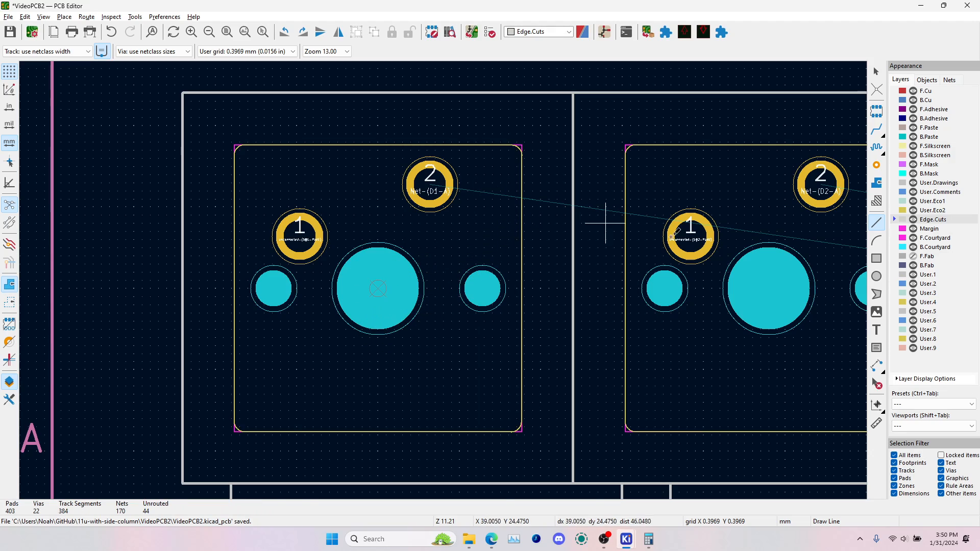
scroll(445, 280, down, 10)
key(Escape)
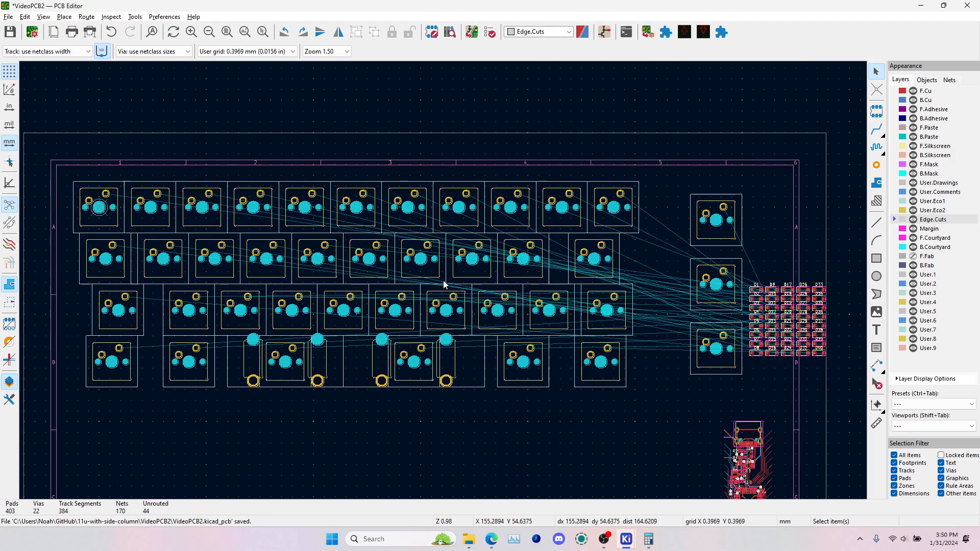
Flip the whole block of diodes D1 to D40 to the back side of the board
scroll(776, 293, up, 5)
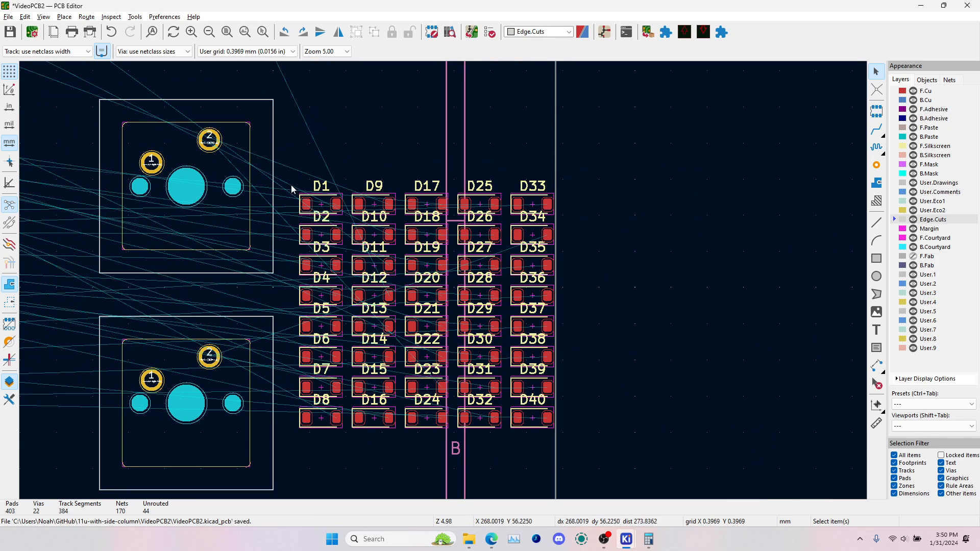
drag(287, 165, 657, 483)
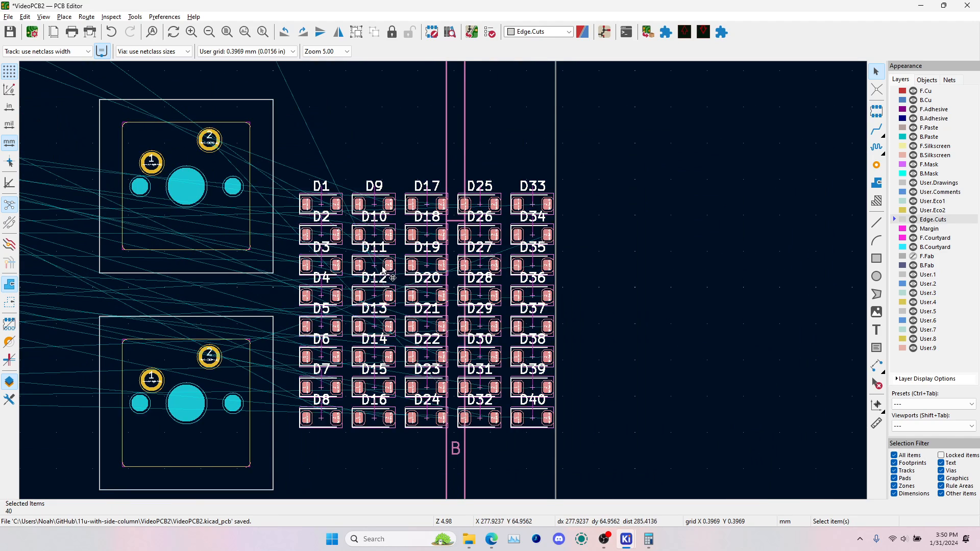
key(f)
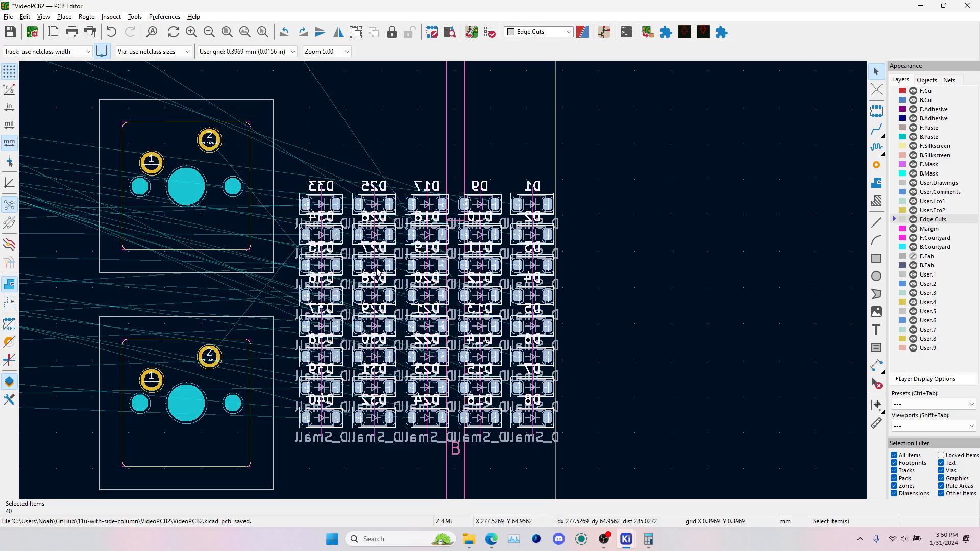
click(628, 275)
Move diode D1 onto the first top-row switch, rotated to 90 degrees, between the centre hole and the right-hand mounting hole
click(533, 205)
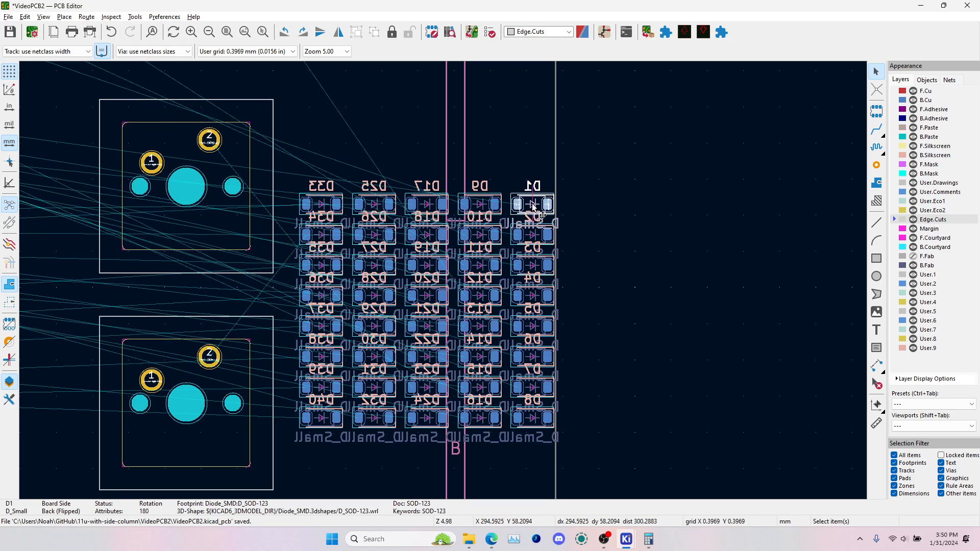
key(m)
scroll(443, 281, down, 5)
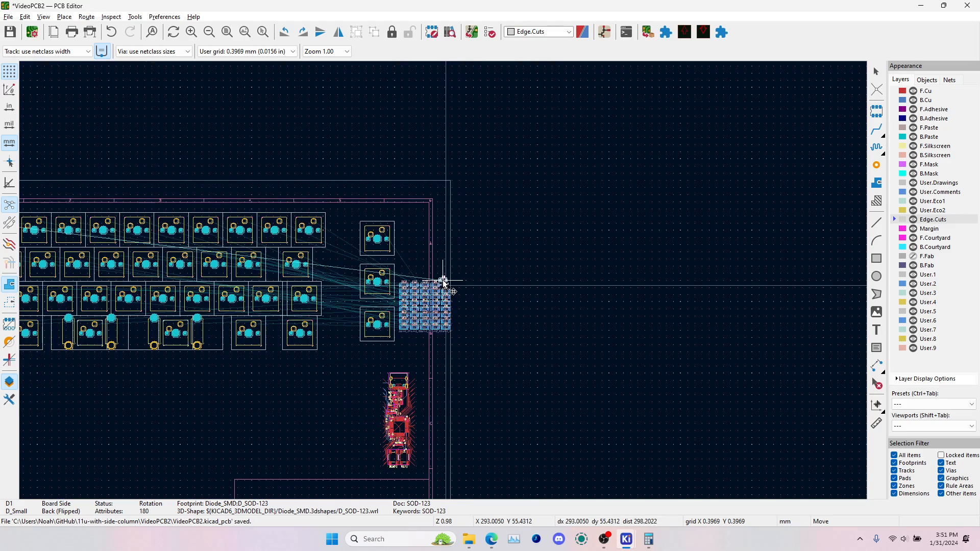
key(r)
key(r)
key(r)
key(r)
key(r)
middle_drag(54, 241, 402, 320)
scroll(315, 312, up, 8)
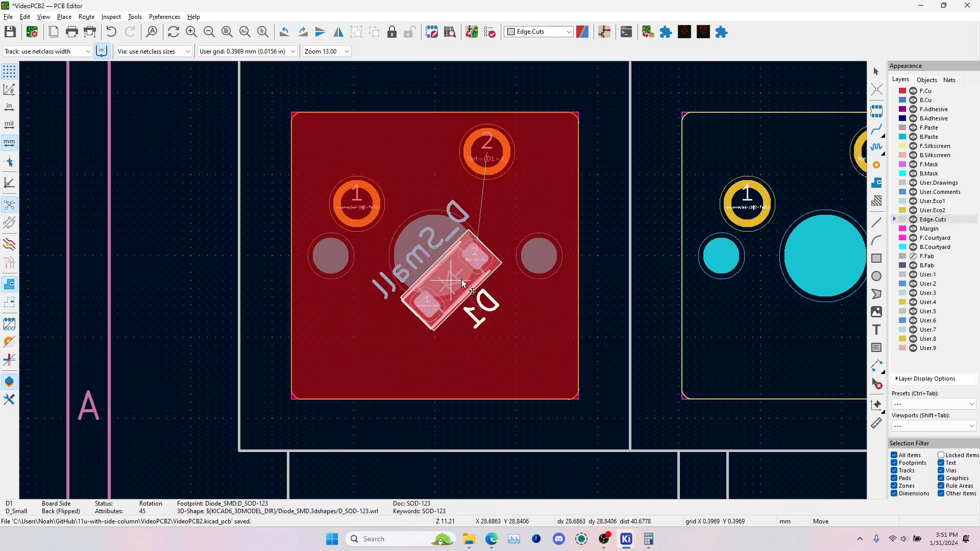
key(r)
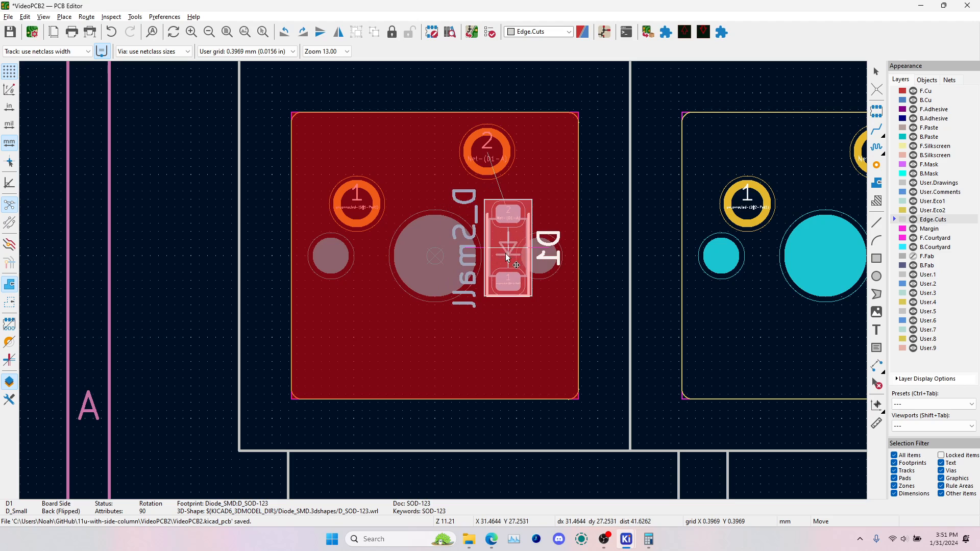
click(503, 256)
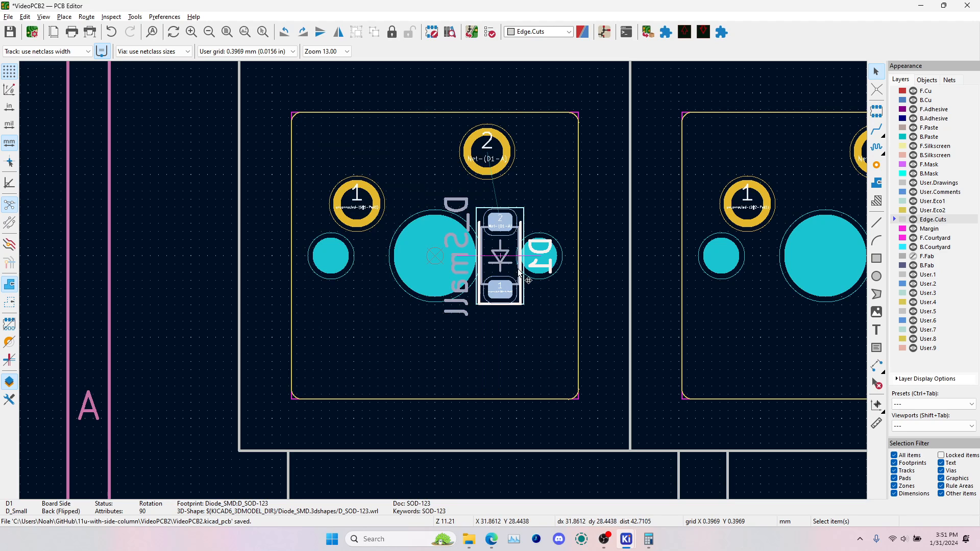
Cycle D1's rotation back to 90 degrees and shift it about 0.8 mm down, below the switch's centre line
key(m)
key(r)
key(r)
key(r)
key(r)
key(r)
key(r)
key(r)
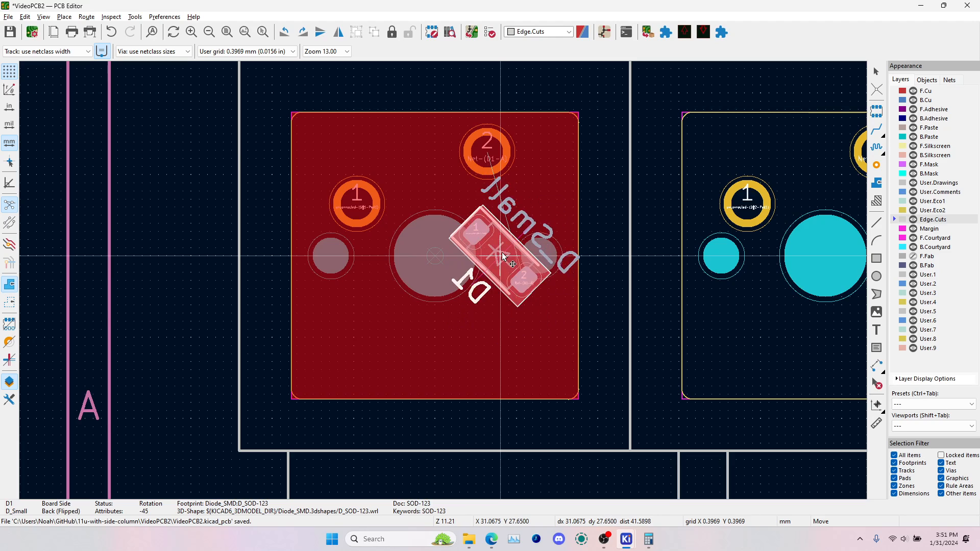
key(r)
click(500, 257)
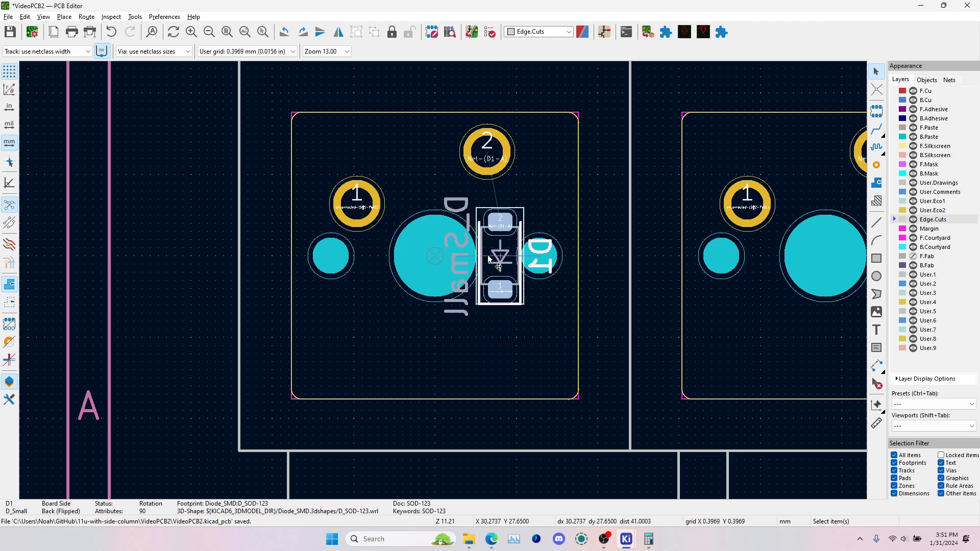
key(m)
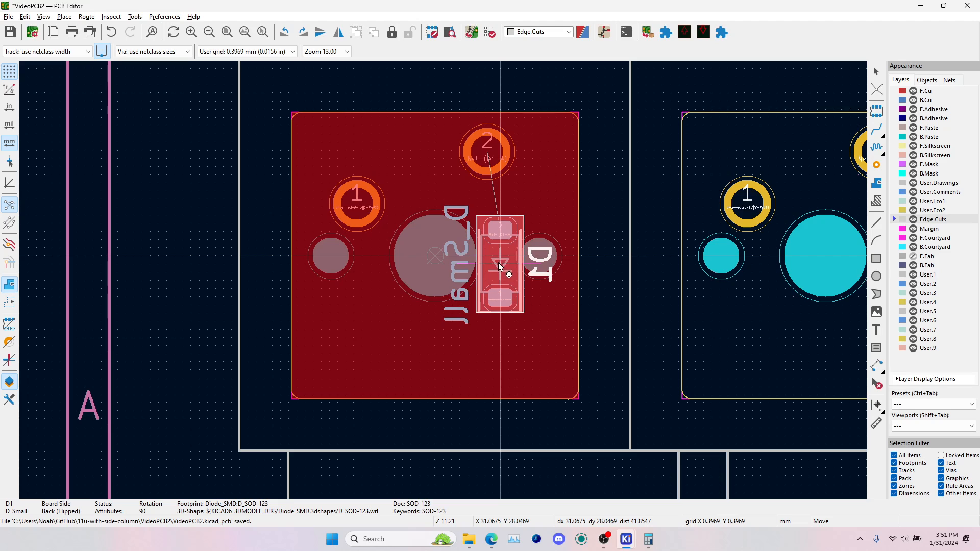
click(498, 271)
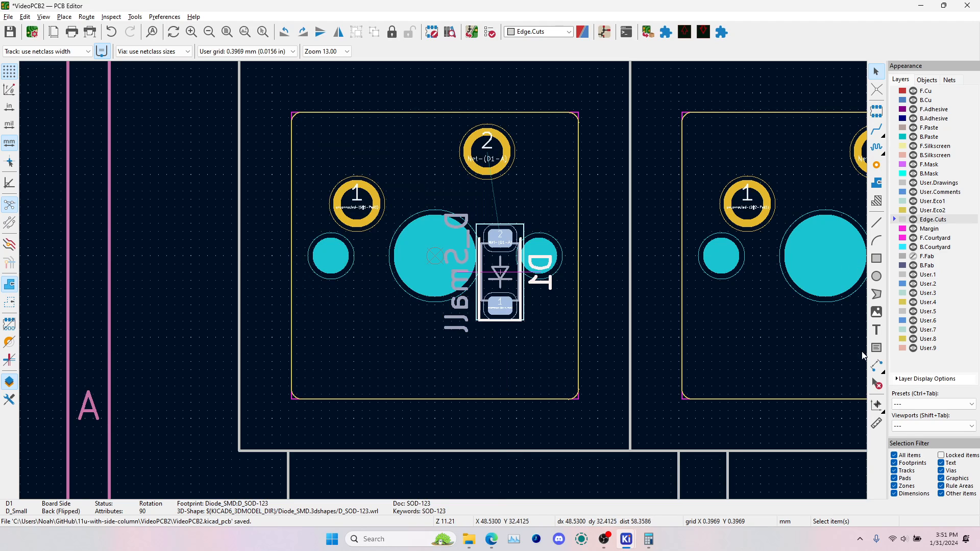
Measure from D1's centre up towards the switch's horizontal centre line
click(878, 425)
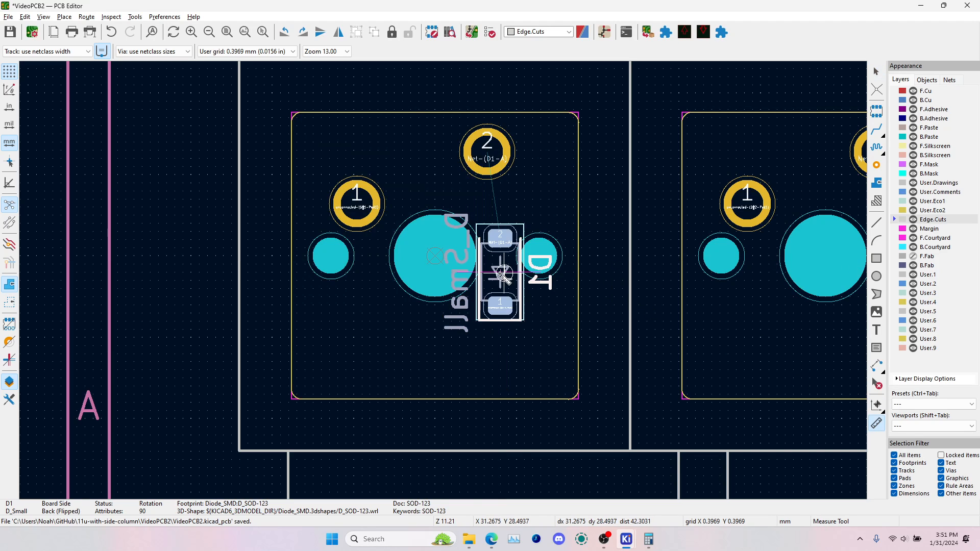
scroll(529, 271, up, 3)
click(430, 277)
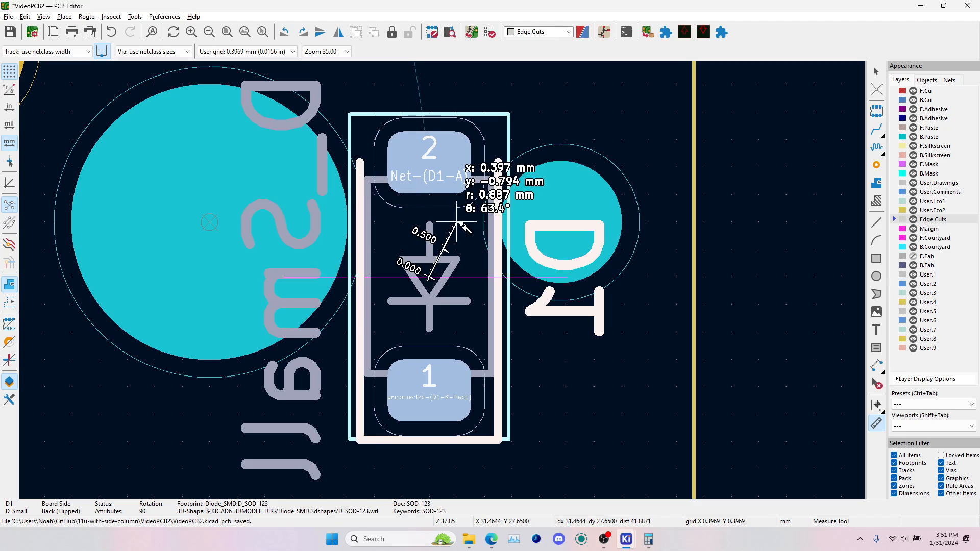
key(Escape)
key(Escape)
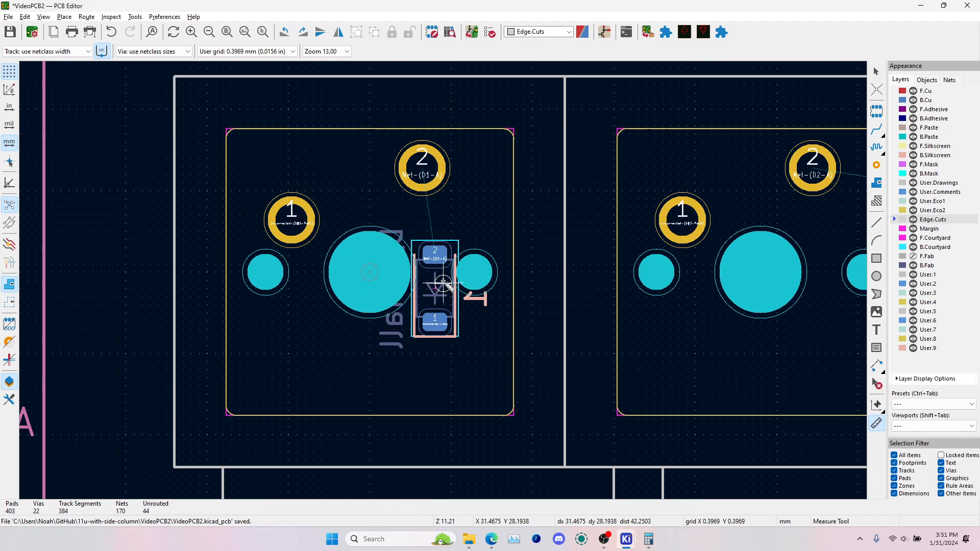
scroll(466, 225, down, 4)
mouse_move(433, 289)
mouse_down()
mouse_move(434, 274)
mouse_move(434, 289)
mouse_up()
click(878, 132)
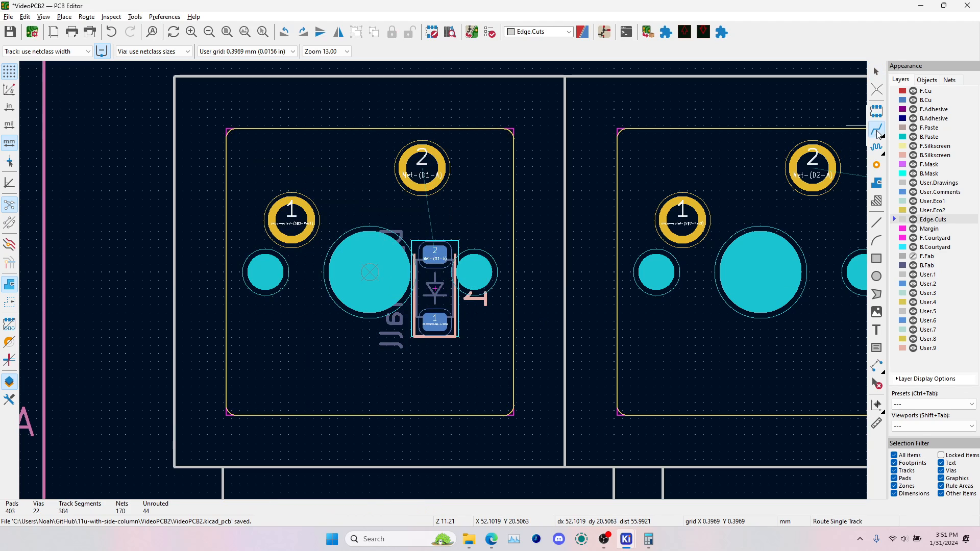
click(903, 101)
click(435, 323)
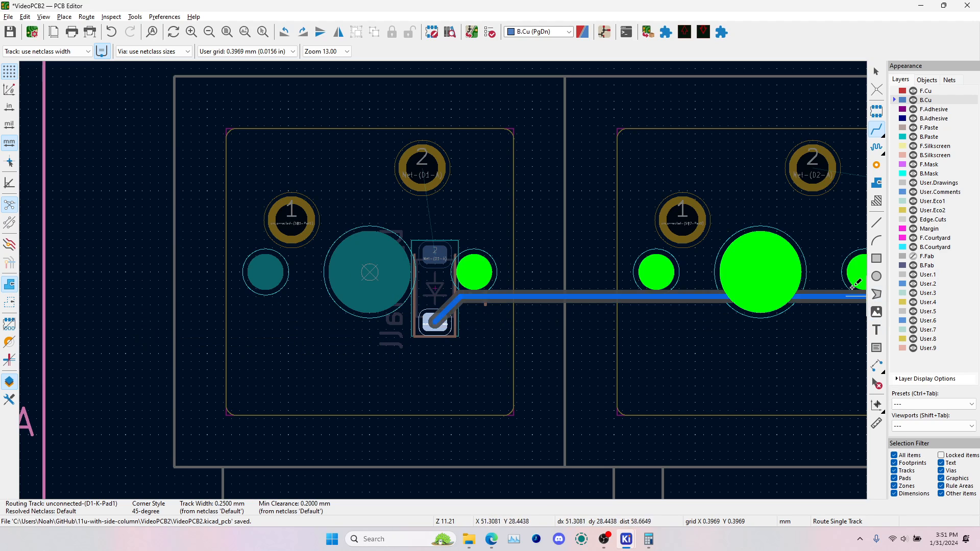
scroll(436, 273, down, 5)
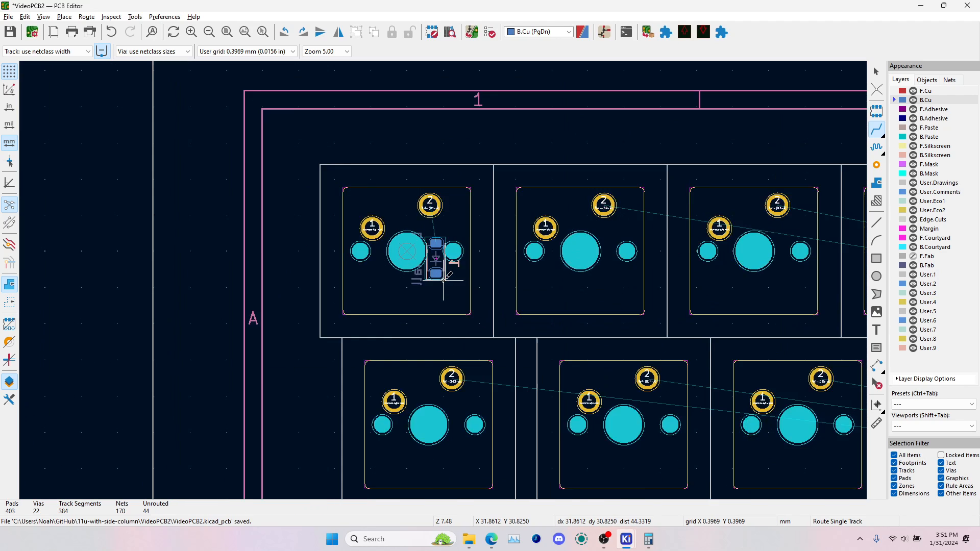
key(Escape)
key(Escape)
Run the KLE placement plugin with keyboard-layout (23).json, moving the diodes based on the first switch and diode
scroll(437, 274, up, 3)
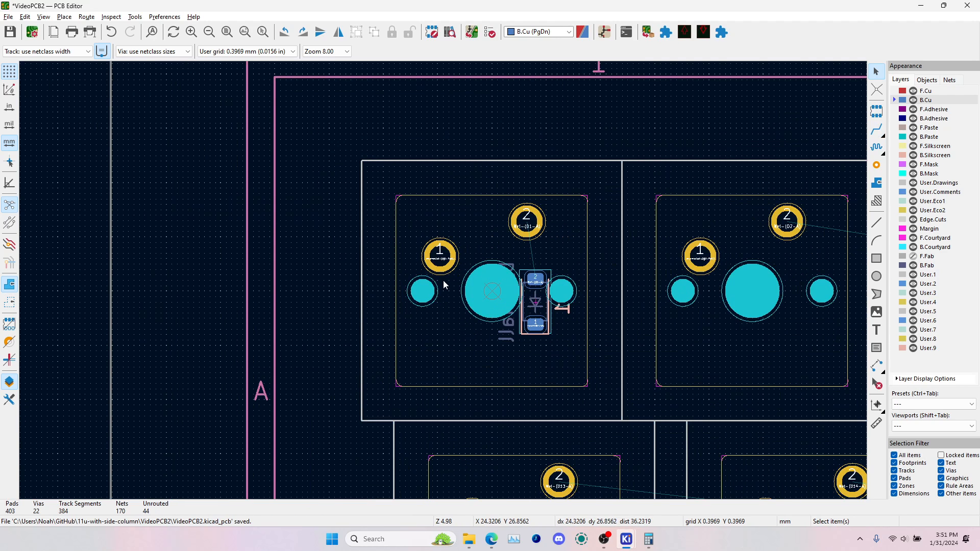
click(663, 34)
click(127, 71)
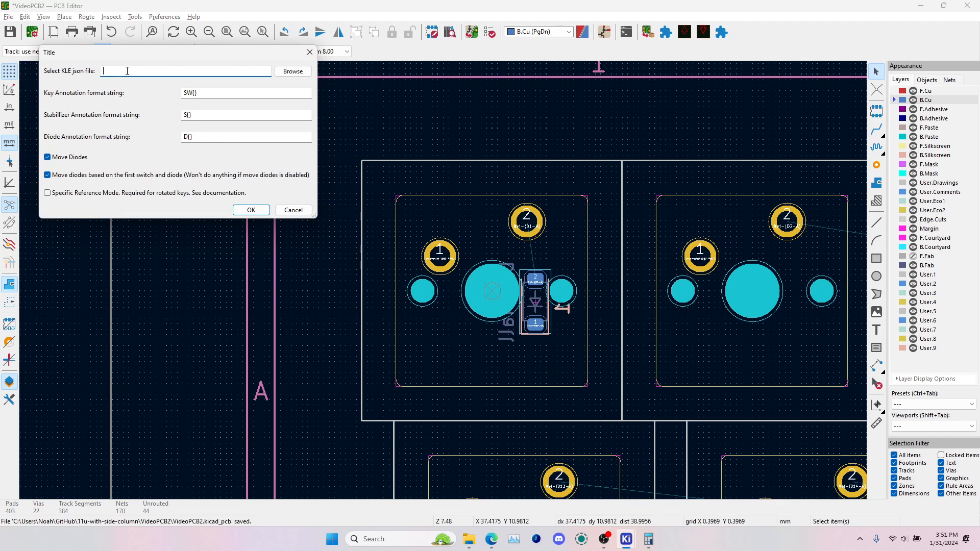
click(48, 158)
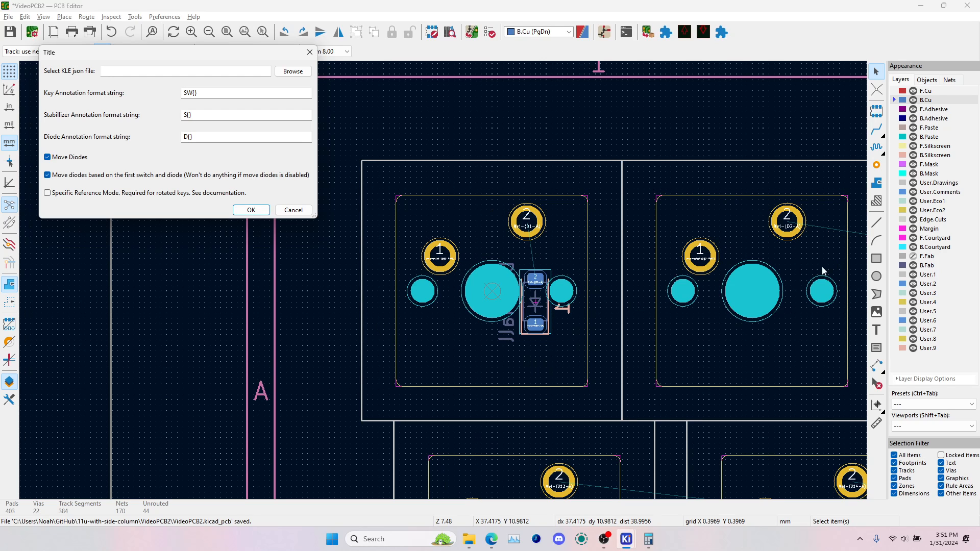
click(292, 72)
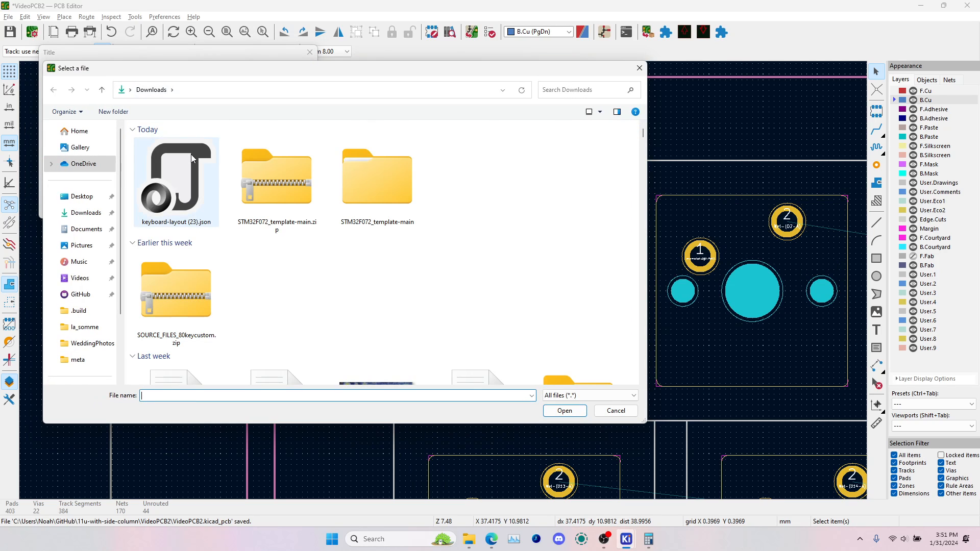
click(176, 184)
click(565, 412)
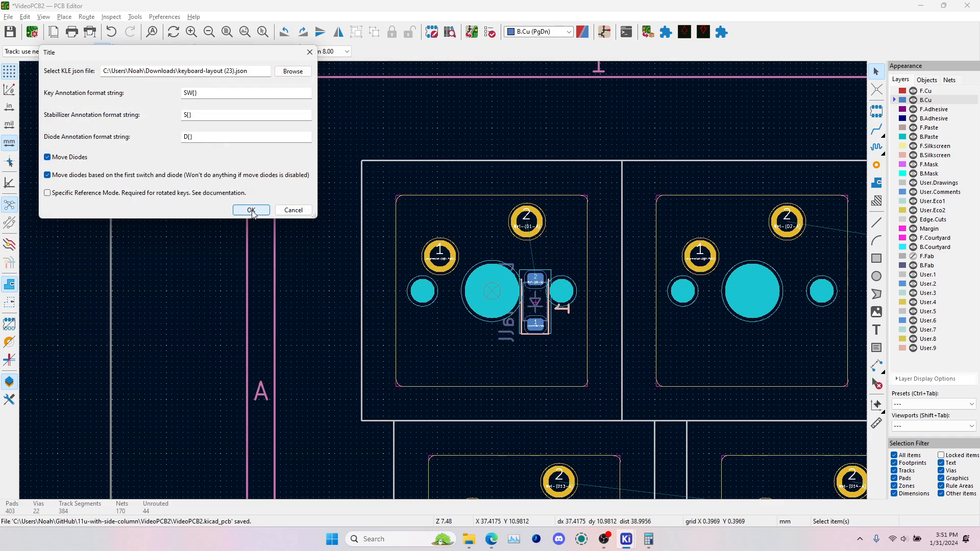
click(252, 211)
Move the 2.25u stabilizer S1 onto the centre of the third bottom-row switch, rotated to 180 degrees
scroll(498, 292, down, 5)
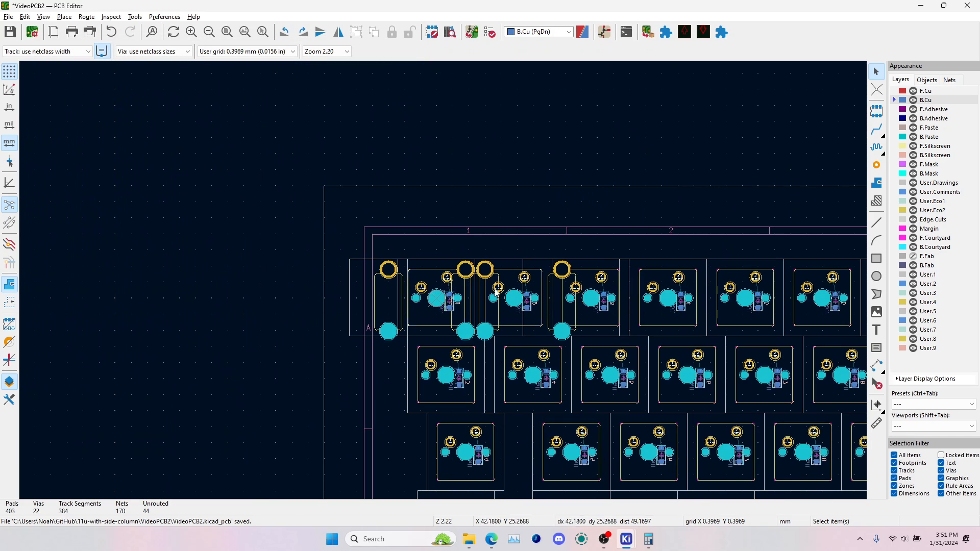
scroll(632, 302, up, 3)
scroll(415, 284, down, 5)
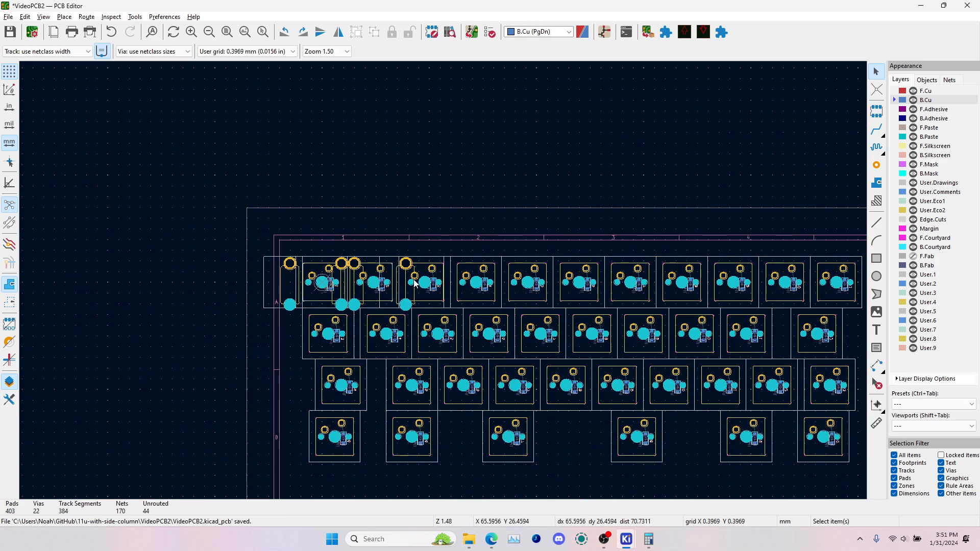
click(278, 286)
key(m)
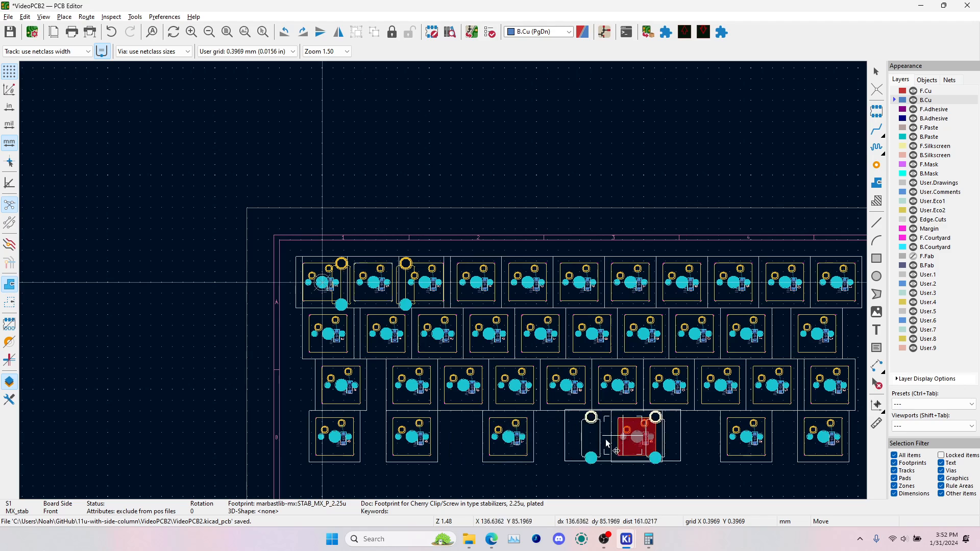
scroll(509, 437, up, 7)
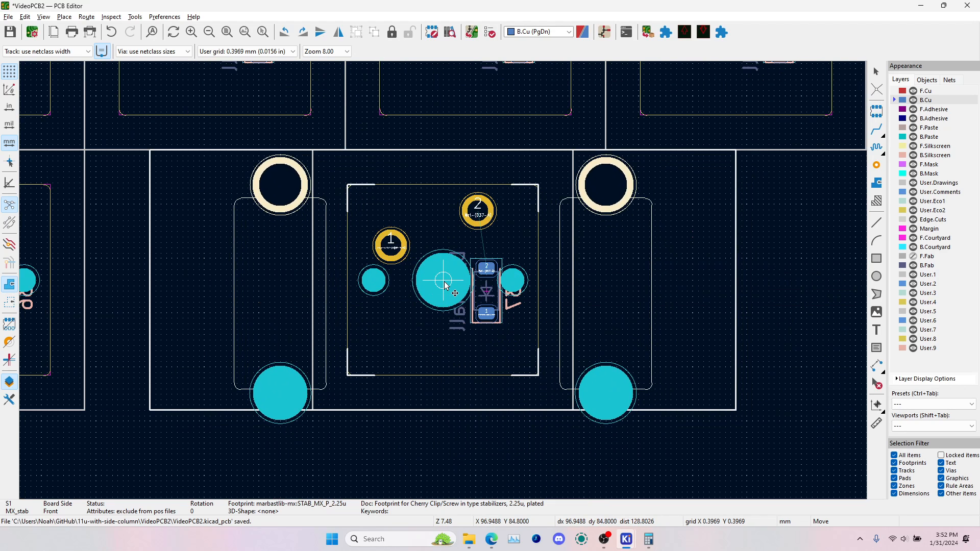
key(r)
key(r)
scroll(444, 284, down, 2)
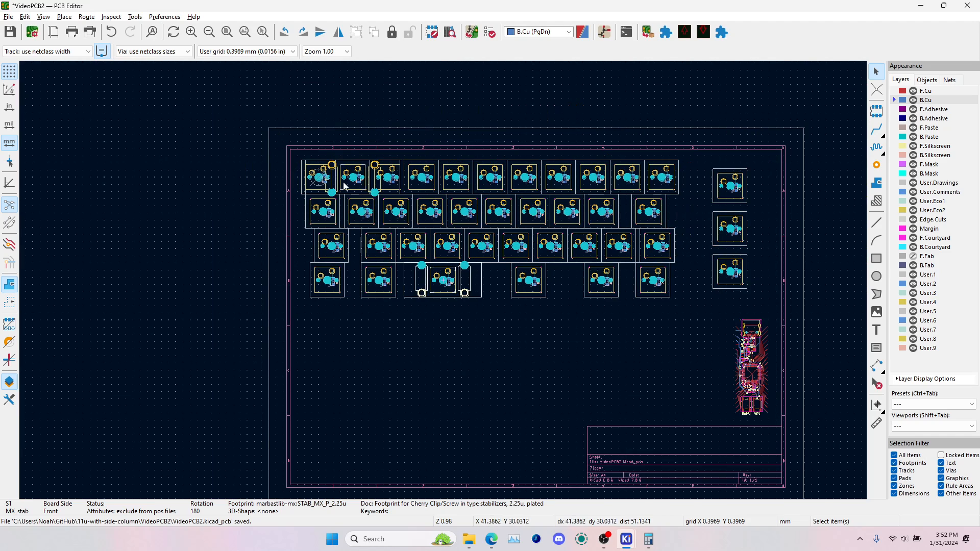
click(331, 179)
click(388, 202)
click(328, 182)
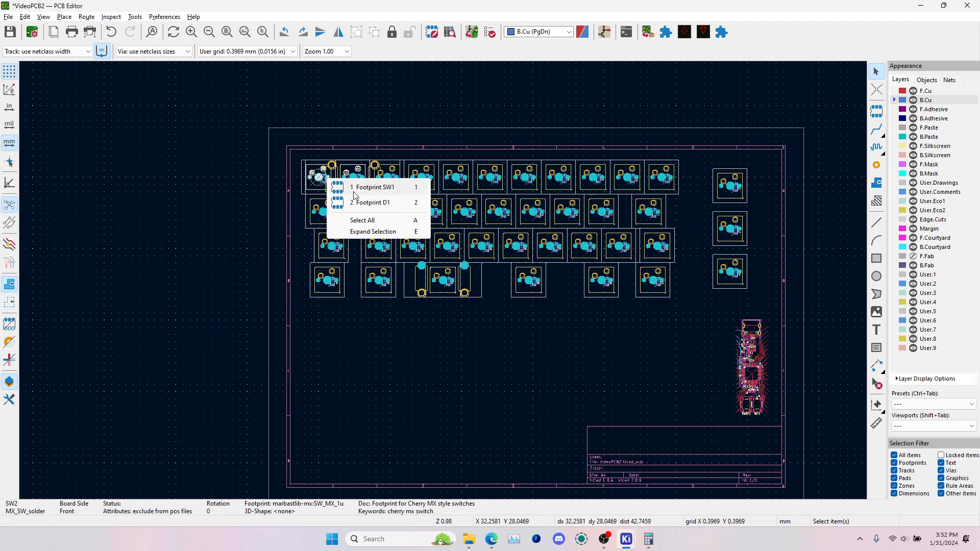
click(357, 203)
click(335, 165)
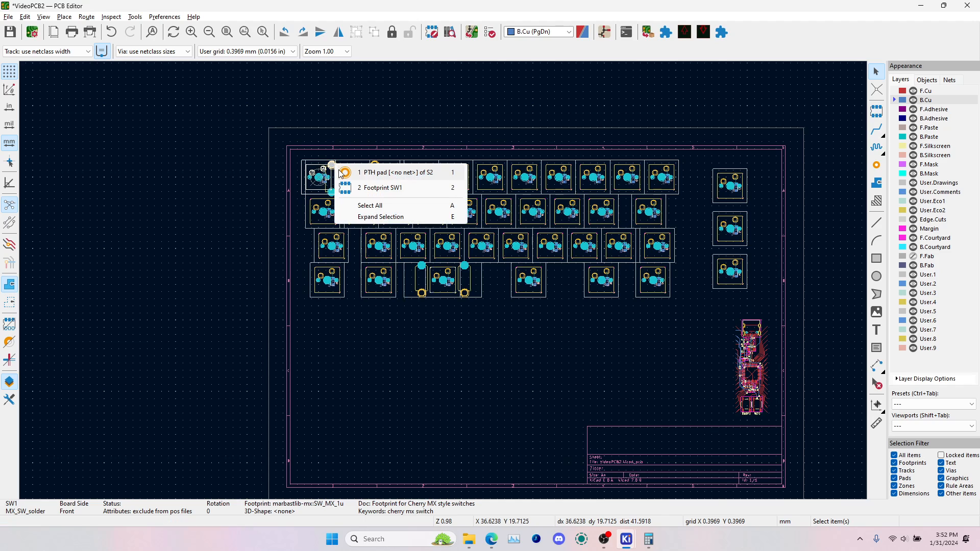
click(364, 191)
click(334, 196)
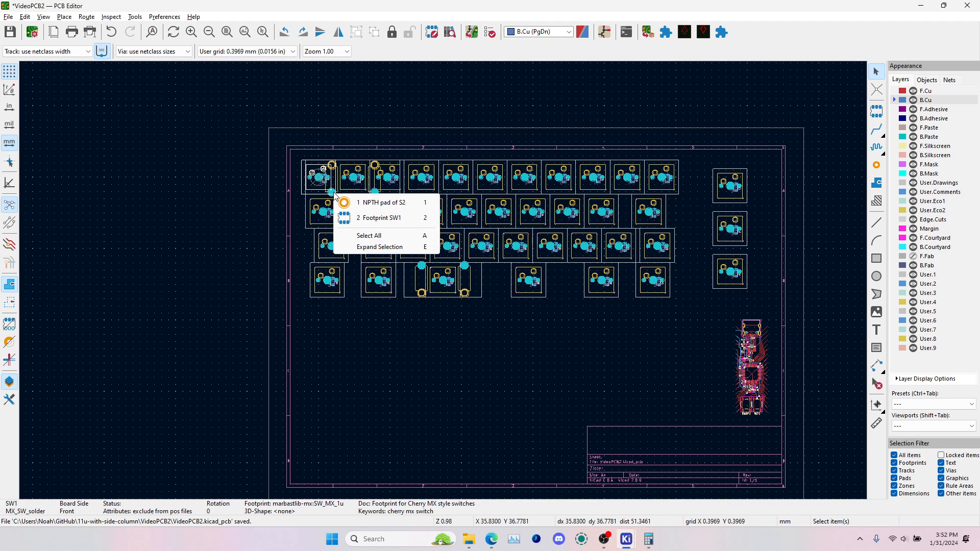
key(Escape)
Move the 2.75u stabilizer S2 onto the centre of the fourth bottom-row switch, rotated to 180 degrees
scroll(336, 185, up, 4)
click(446, 298)
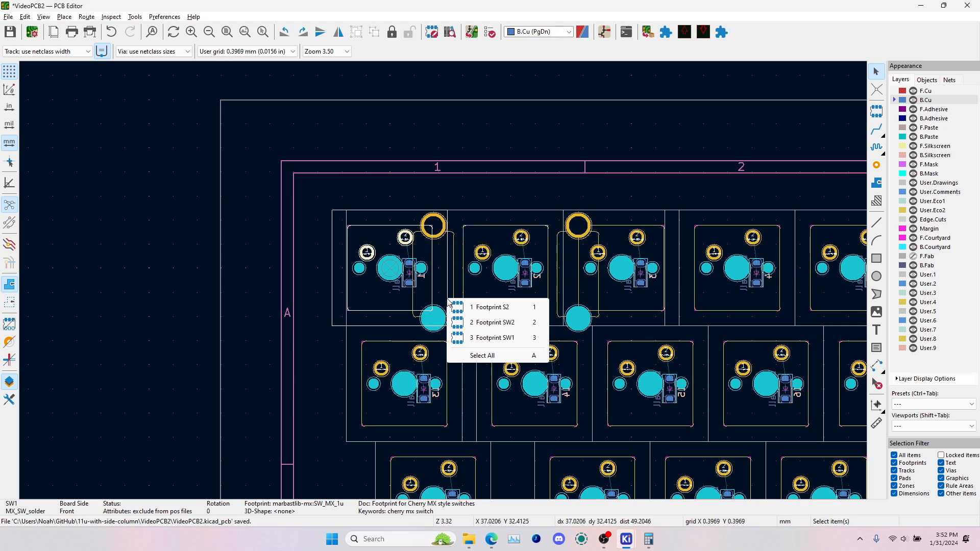
click(478, 307)
key(m)
scroll(501, 273, down, 5)
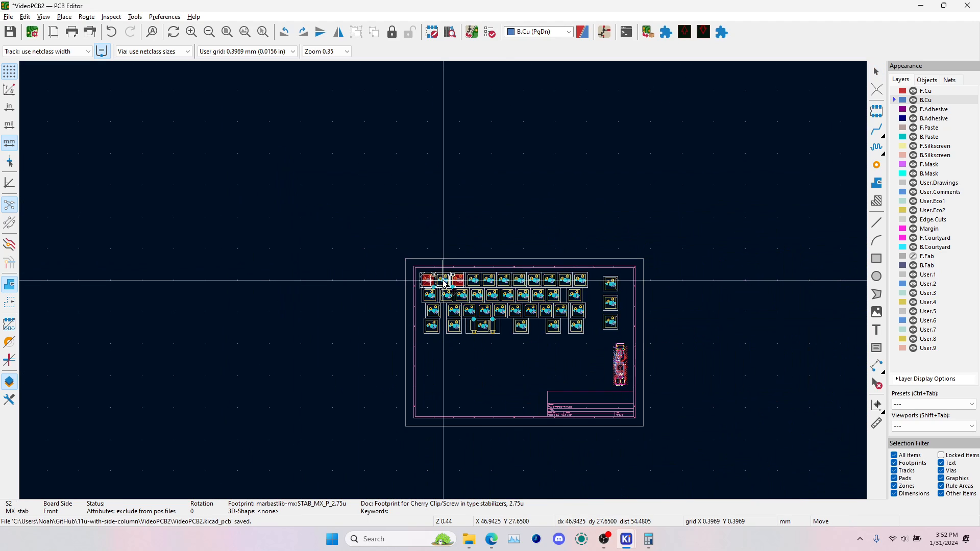
scroll(526, 330, up, 5)
key(r)
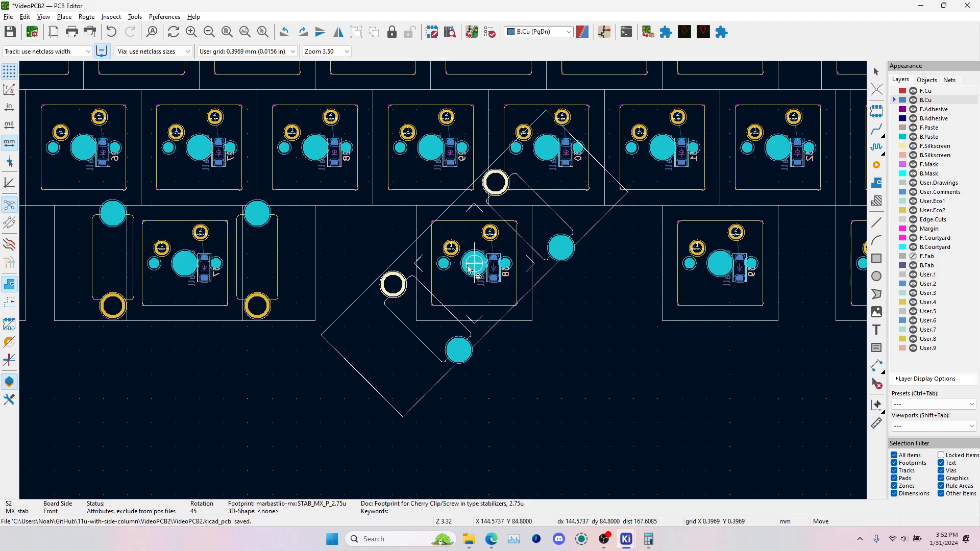
key(r)
key(r)
key(r)
click(470, 264)
click(481, 321)
scroll(481, 318, down, 4)
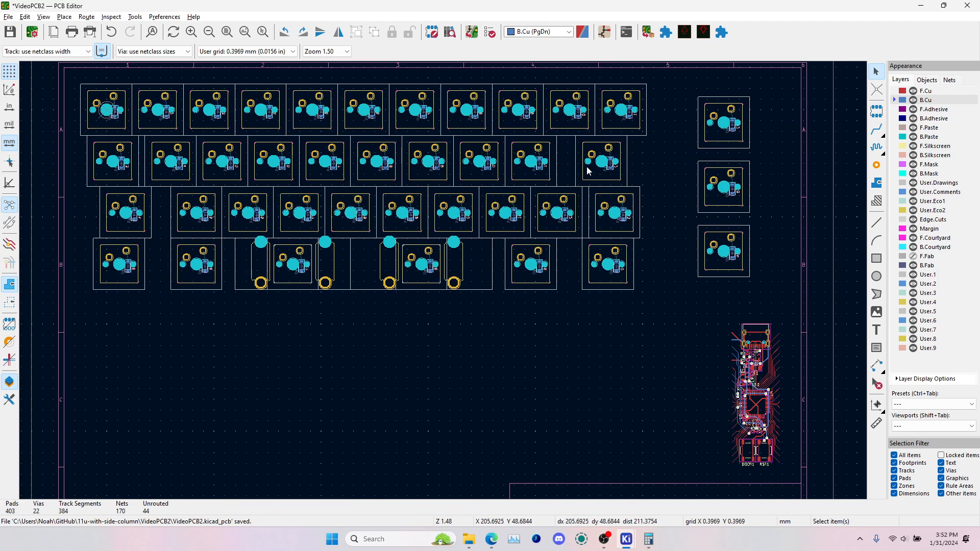
Check on the board the last second-row, first third-row and first second-row switches that have gaps beside them
click(600, 179)
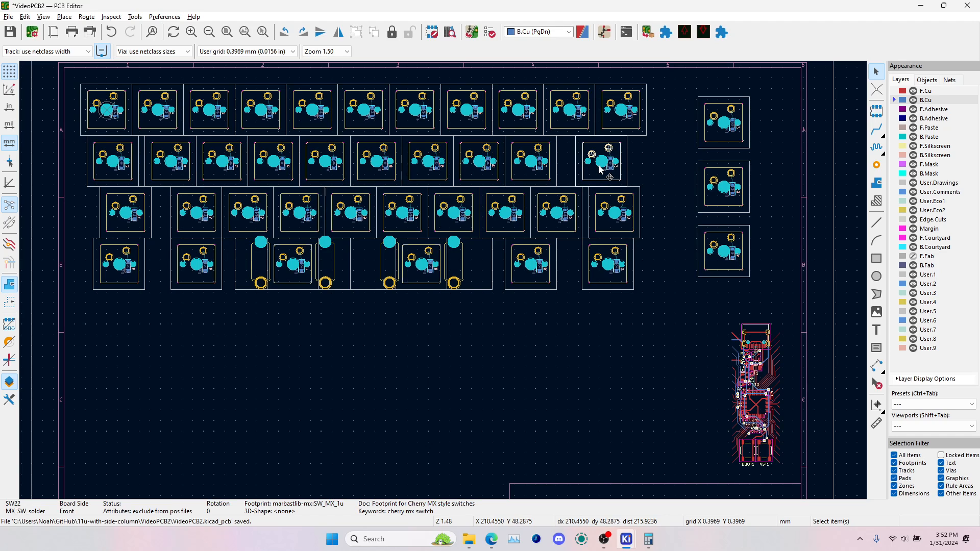
click(144, 234)
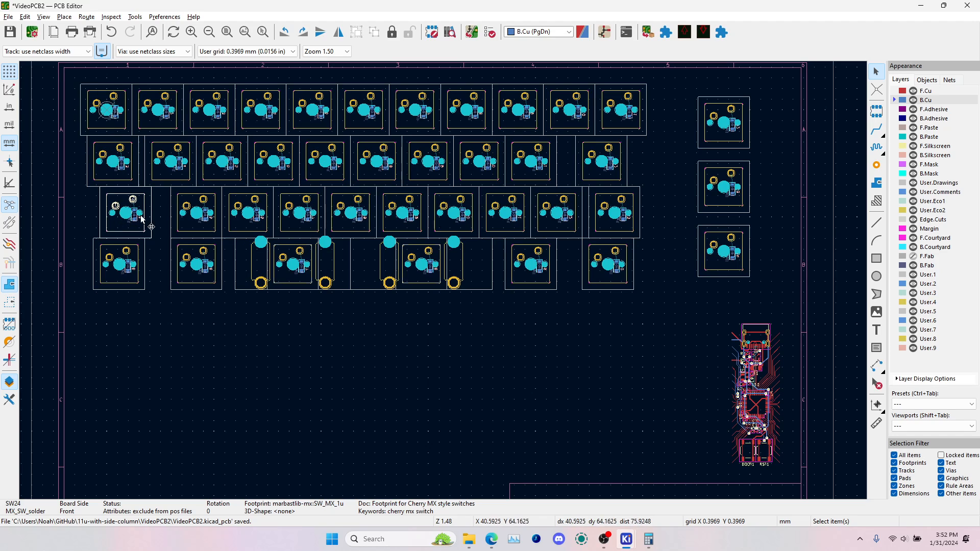
click(131, 180)
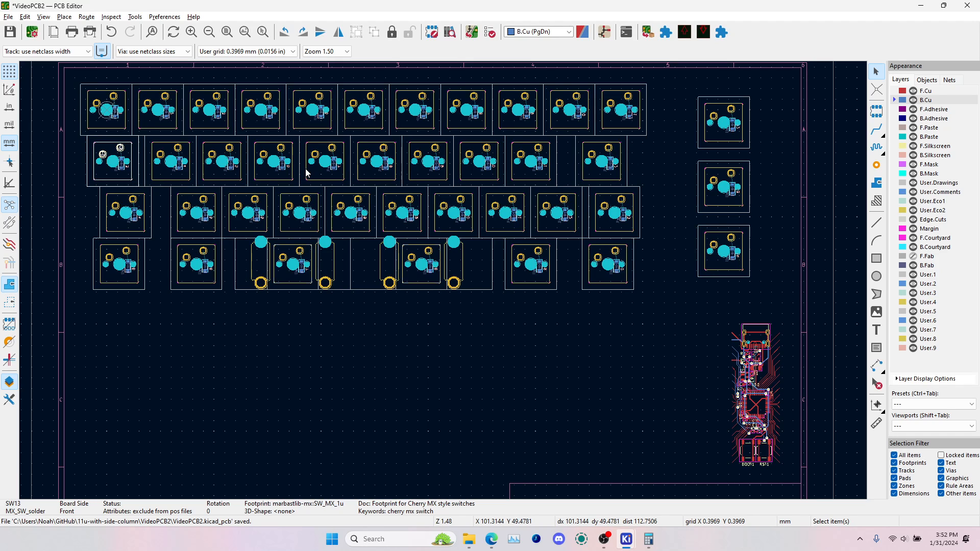
Switch to the Schematic Editor, open footprint assignment and look through the switch entries from SW1 to SW15
key(alt+Tab)
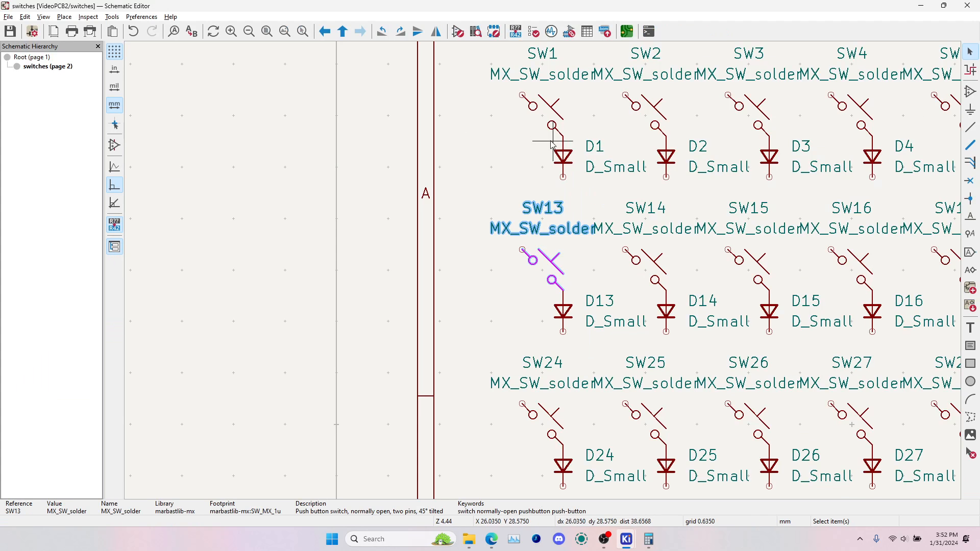
click(570, 32)
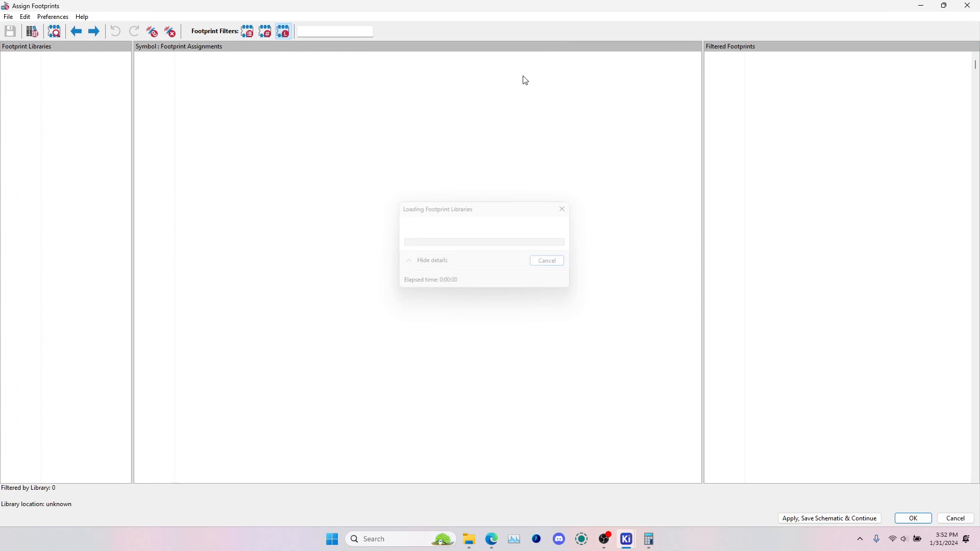
scroll(306, 204, down, 15)
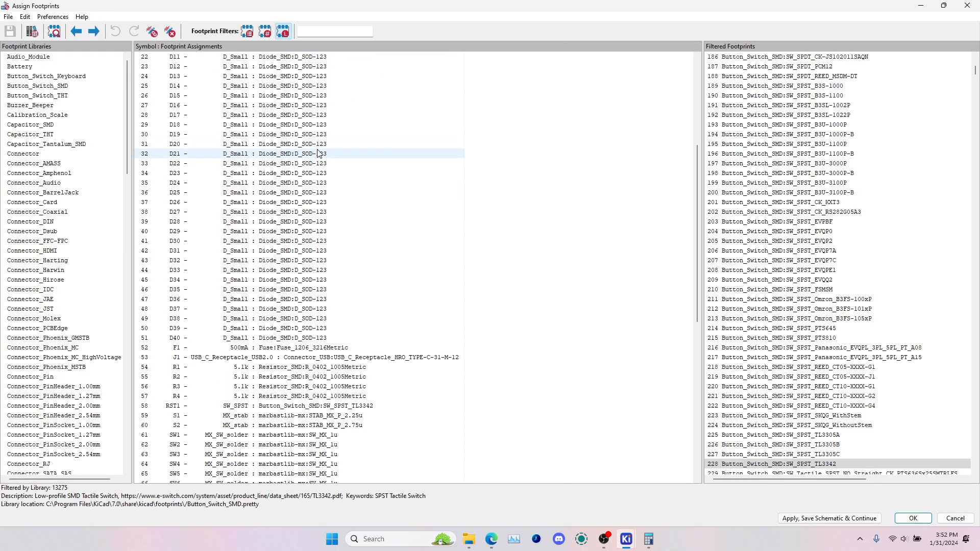
click(306, 202)
click(306, 202)
click(322, 213)
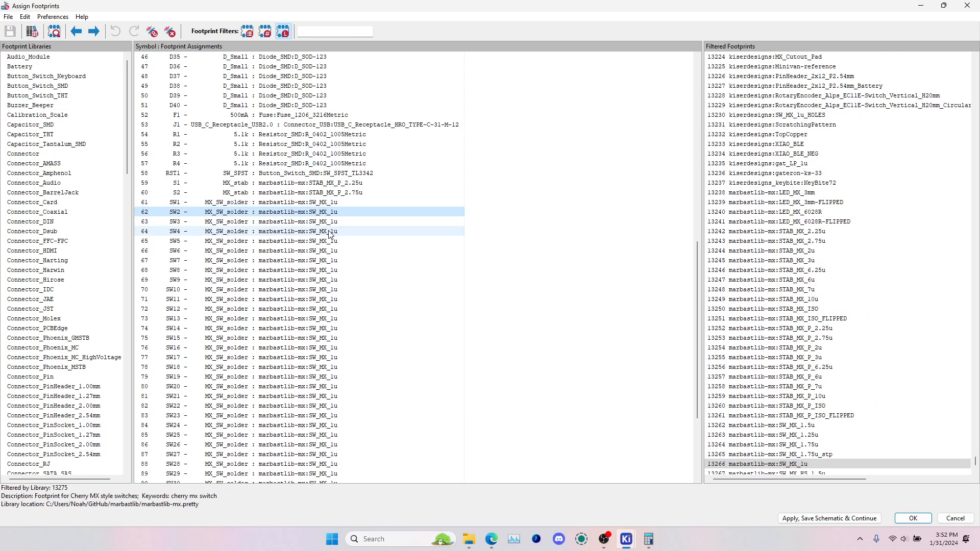
click(330, 231)
click(331, 250)
click(332, 280)
click(334, 309)
click(335, 341)
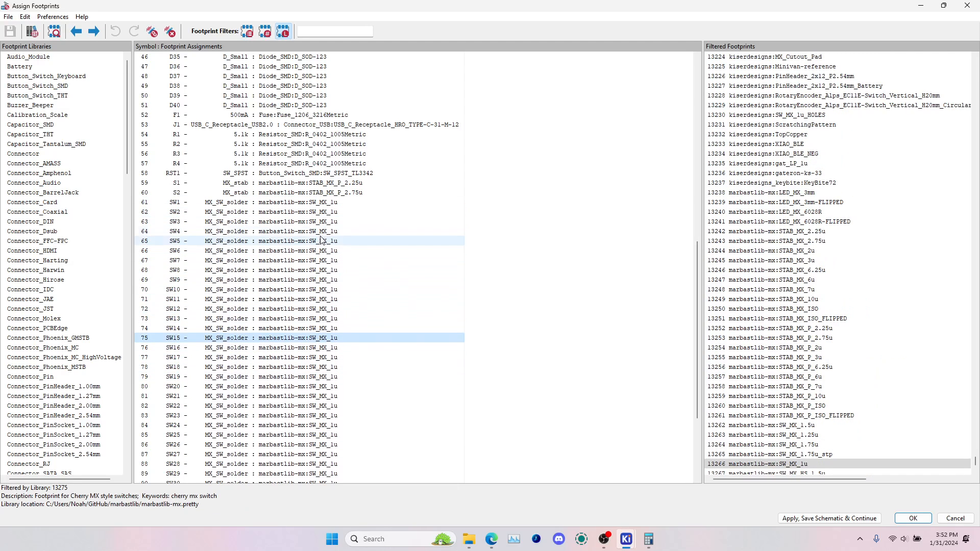
click(325, 204)
Move the Assign Footprints window clear of the schematic and locate SW13, the first switch of the second row
drag(471, 9, 458, 283)
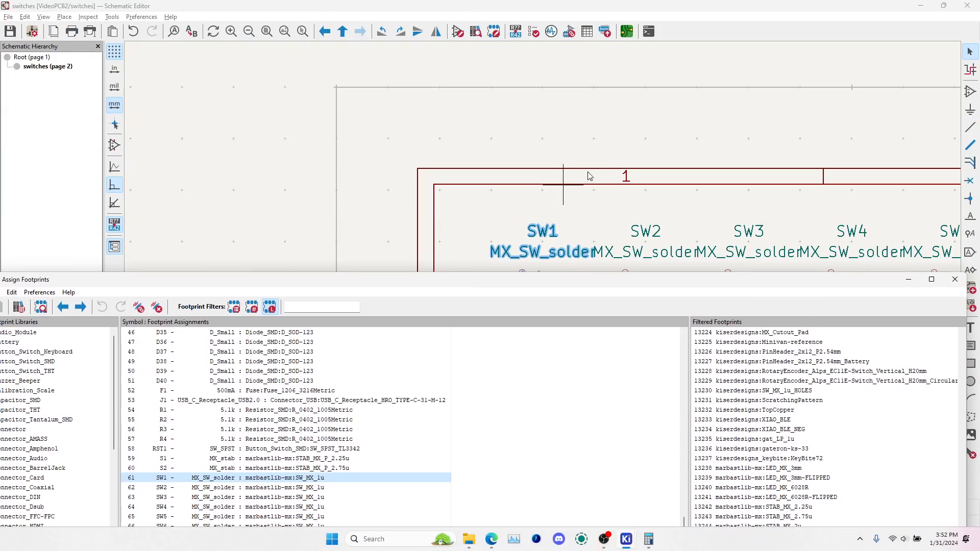
middle_drag(595, 158, 602, 291)
scroll(632, 199, down, 2)
middle_drag(697, 171, 363, 90)
middle_drag(734, 252, 438, 96)
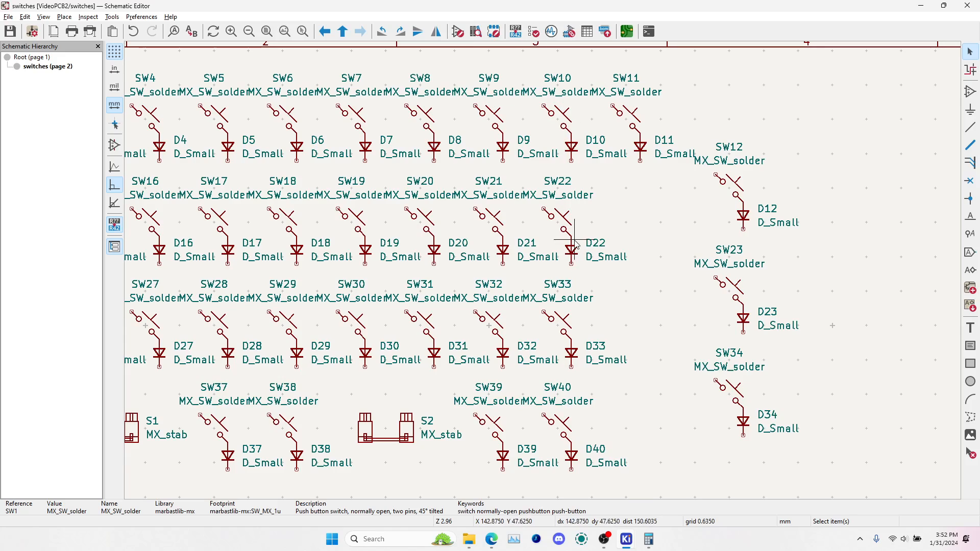
middle_drag(455, 225, 834, 211)
click(322, 207)
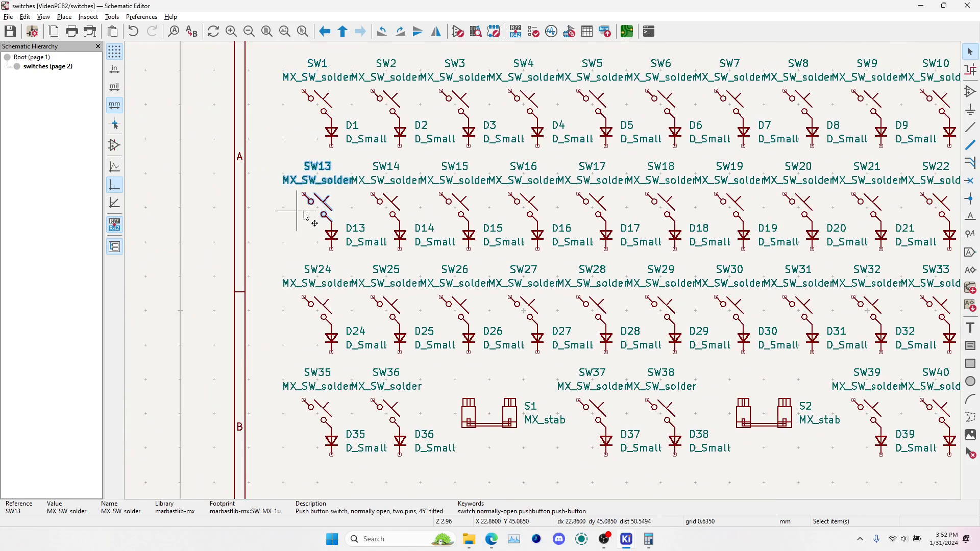
Assign the footprint PCM_marbastlib-mx:SW_MX_1.25u to switch SW13 in the footprint assignments
key(alt+Tab)
drag(327, 284, 345, 133)
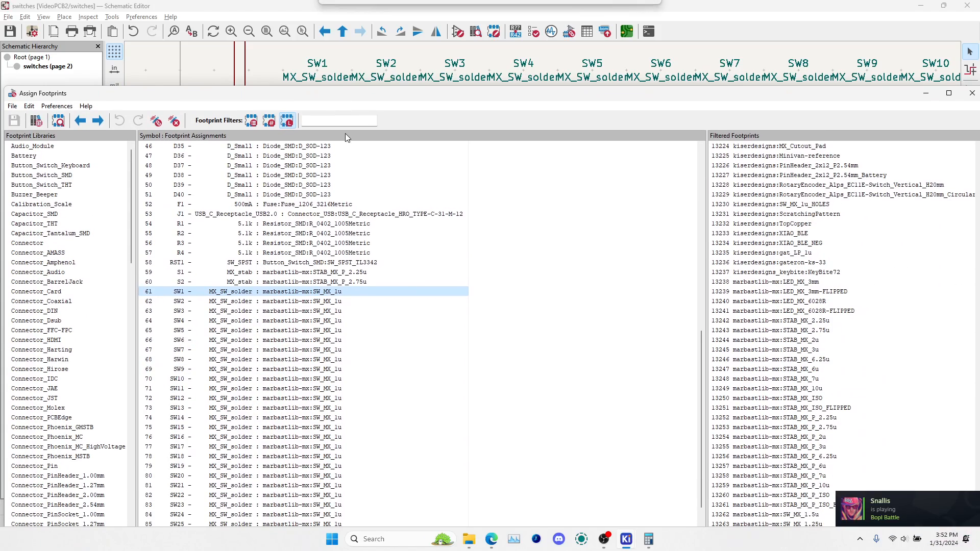
click(292, 409)
drag(707, 97, 782, 16)
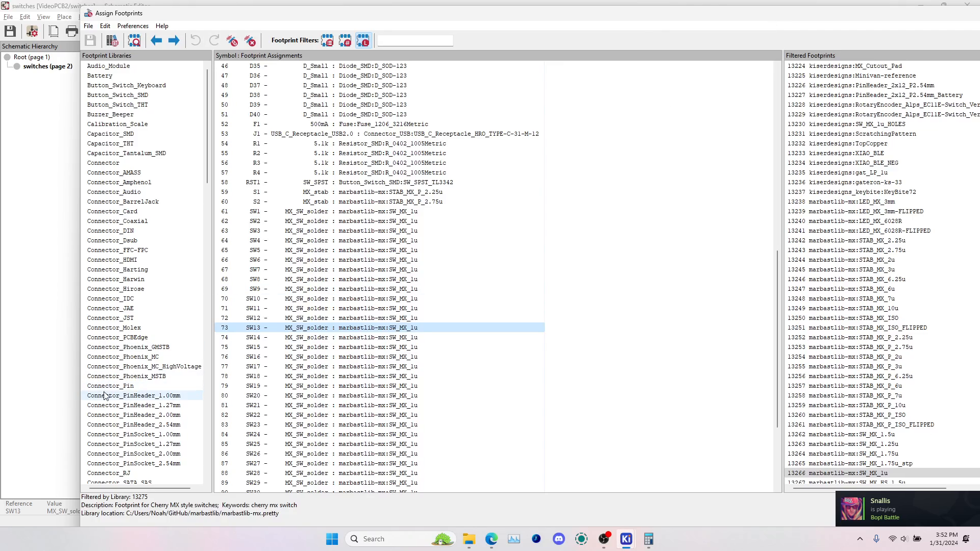
scroll(107, 392, down, 7)
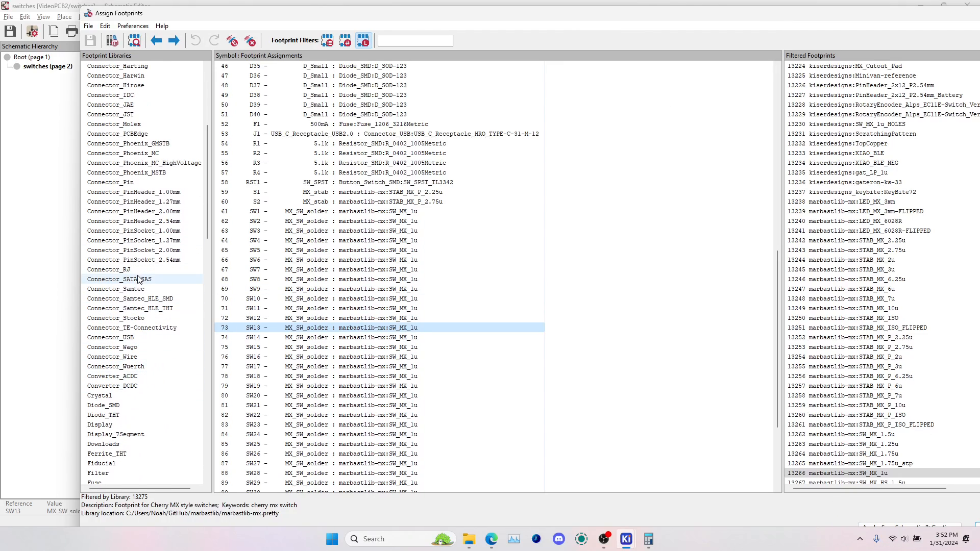
scroll(148, 339, down, 13)
click(118, 289)
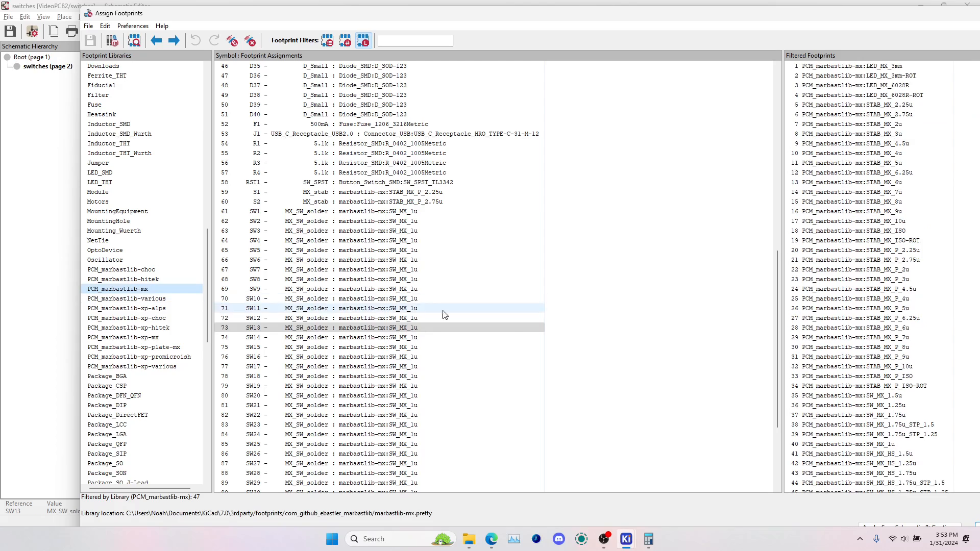
scroll(888, 319, down, 1)
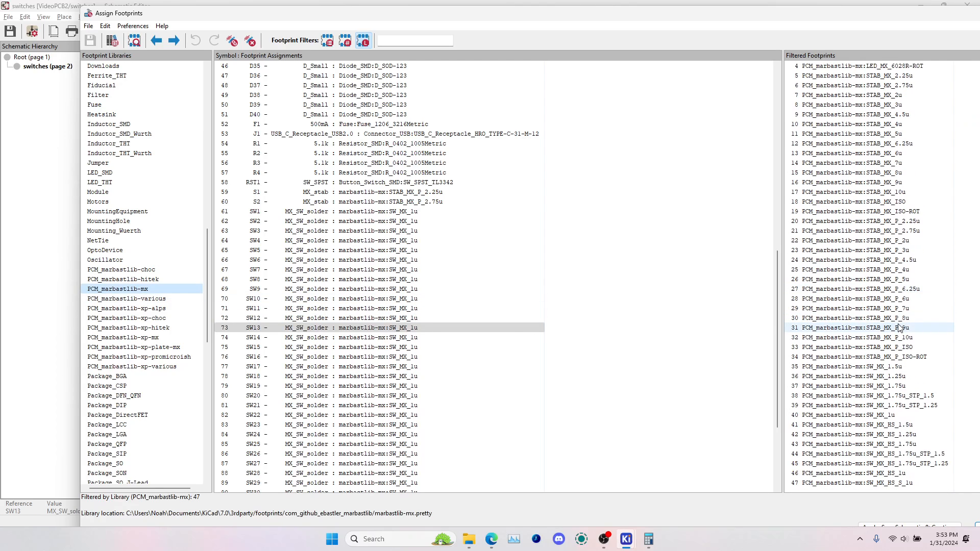
double_click(912, 377)
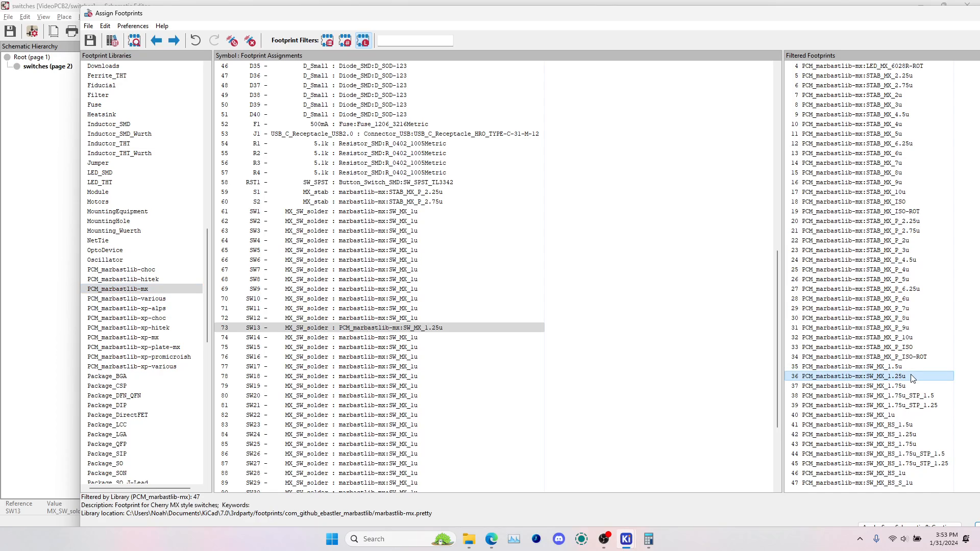
Look through the other switch entries in the footprint assignments and select SW14
click(405, 222)
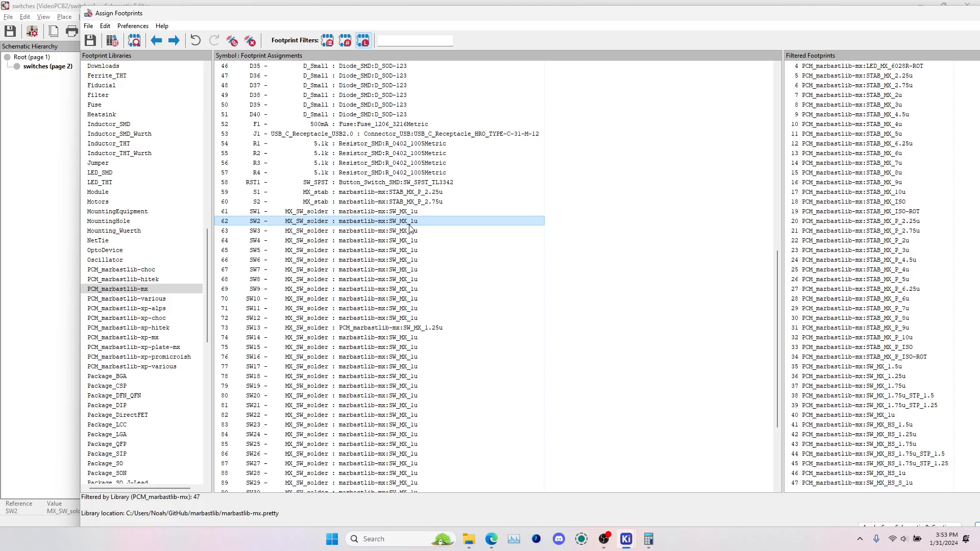
click(393, 349)
scroll(400, 326, down, 1)
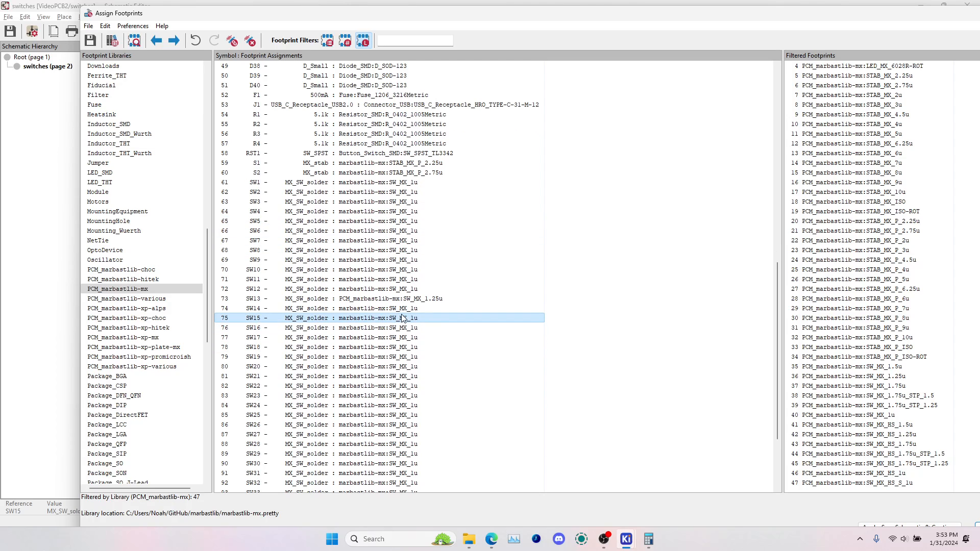
click(394, 347)
click(400, 387)
click(407, 433)
click(404, 309)
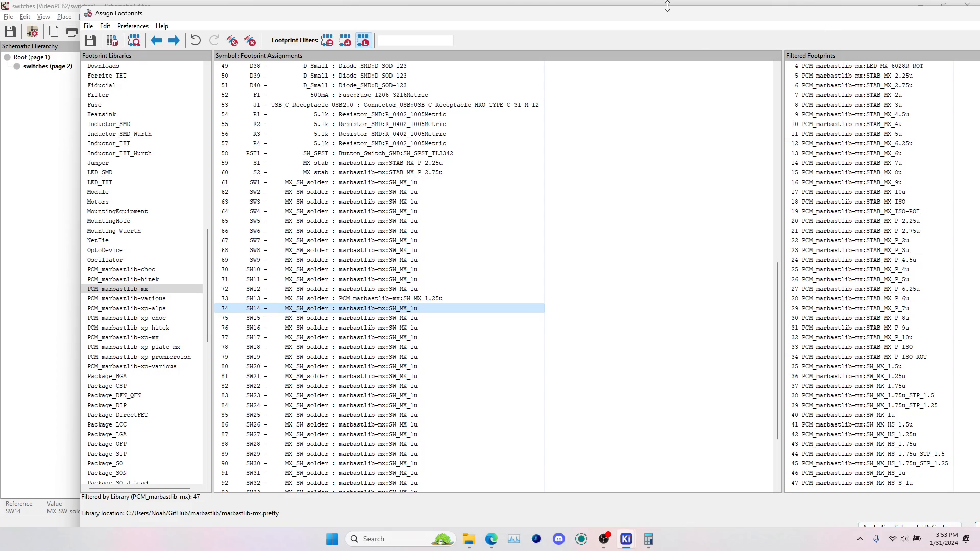
Move the Assign Footprints window to compare it with the schematic, and accept the footprint assignments
drag(667, 6, 454, 123)
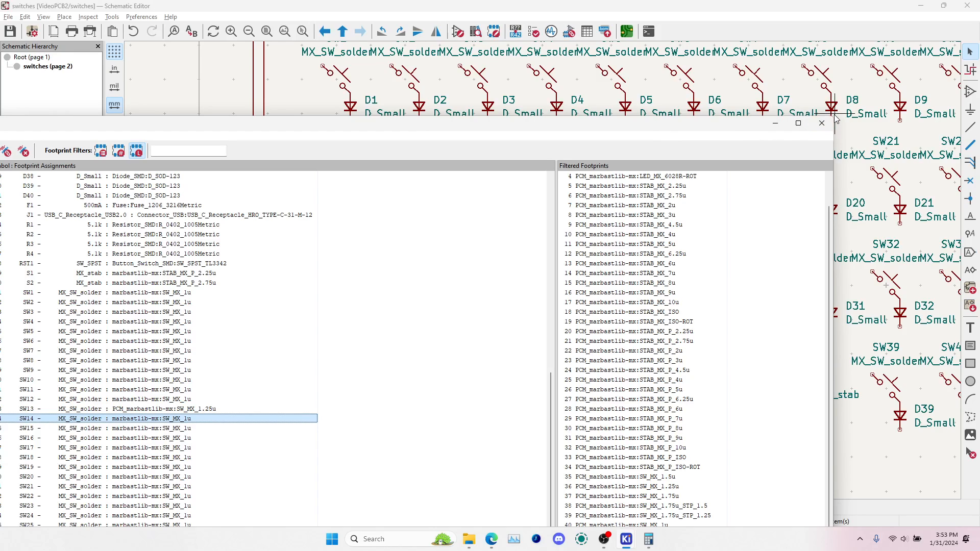
drag(833, 116, 562, 340)
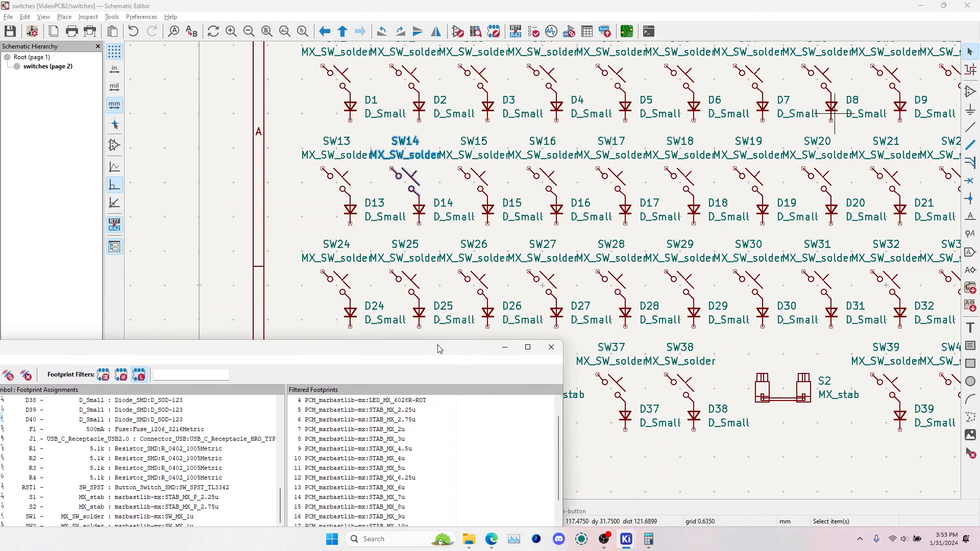
drag(439, 349, 659, 71)
click(719, 353)
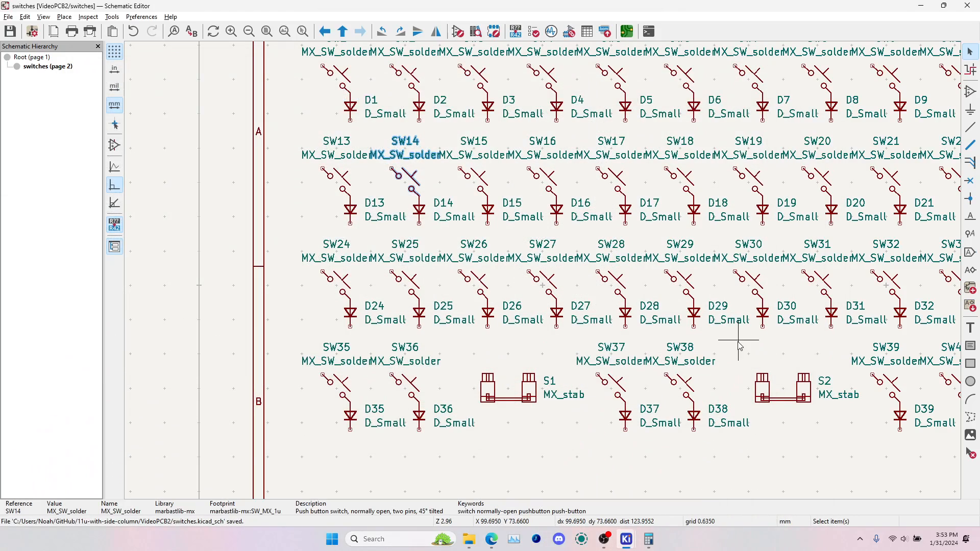
Update the PCB from the schematic to apply SW13's 1.25u footprint, and check how the switch fits in the second row
click(627, 32)
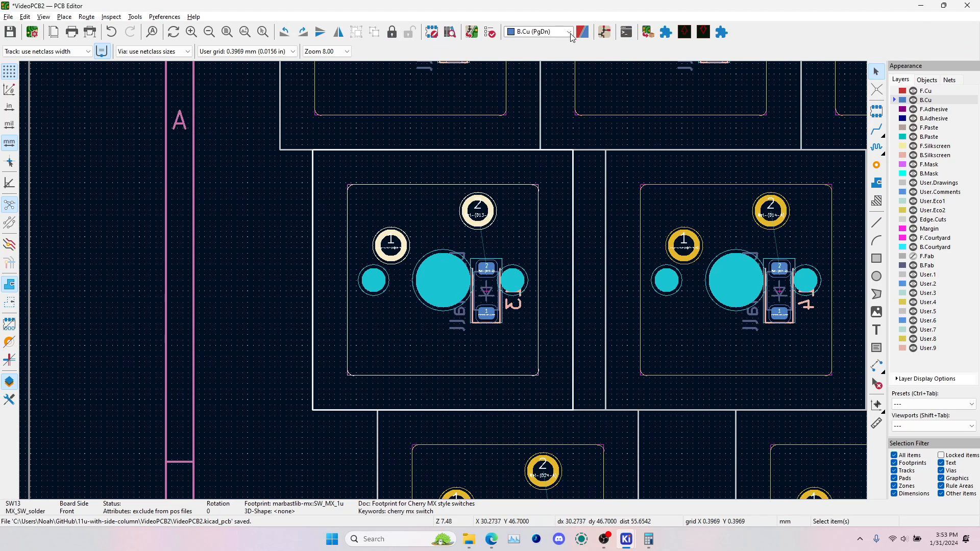
click(472, 32)
click(298, 283)
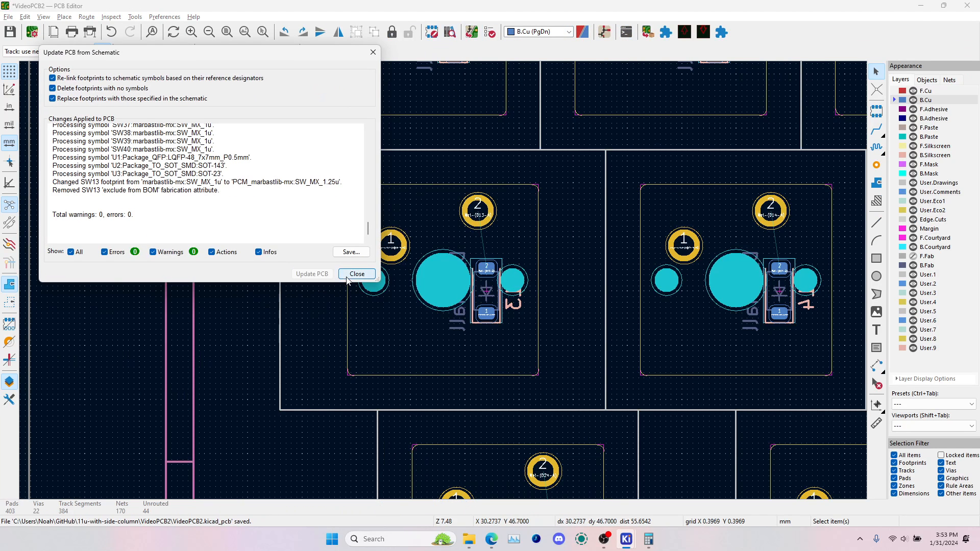
click(349, 283)
click(344, 292)
scroll(338, 284, down, 2)
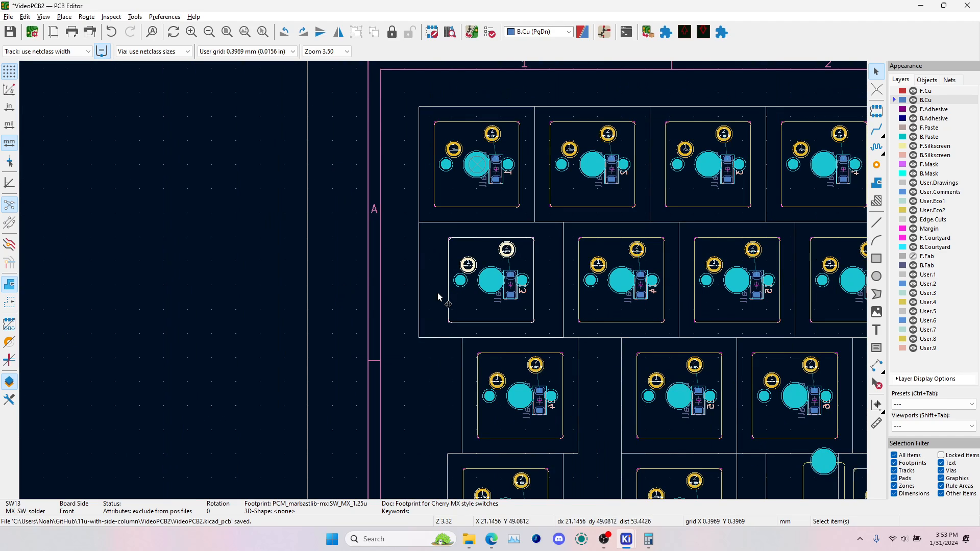
click(377, 272)
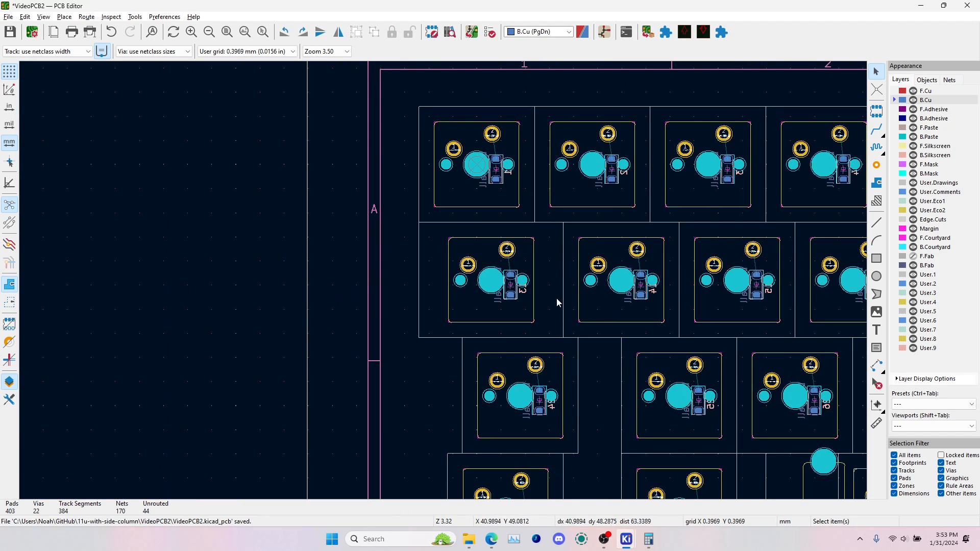
scroll(595, 218, down, 2)
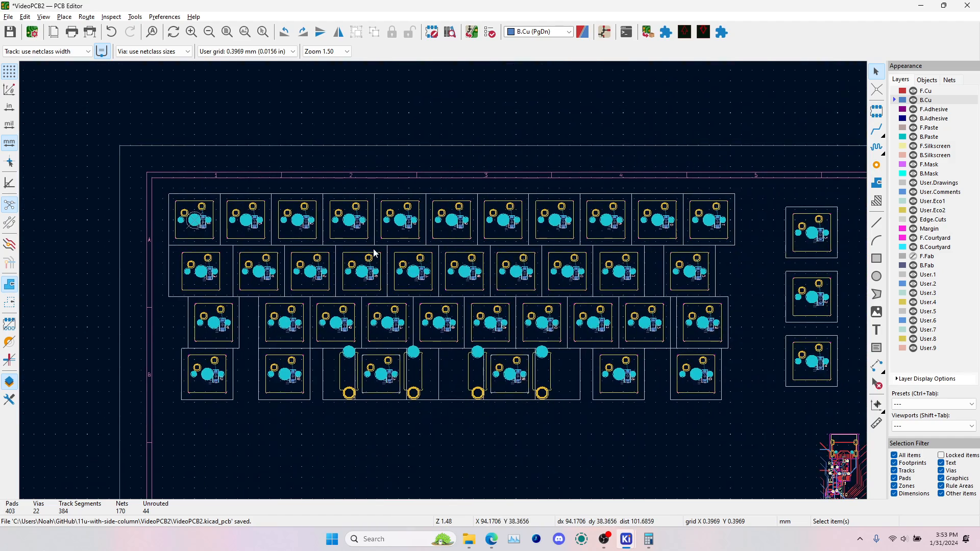
Flip the complete microcontroller and USB circuit, including its traces, onto the back side of the board
middle_drag(657, 275, 449, 218)
middle_drag(617, 335, 519, 206)
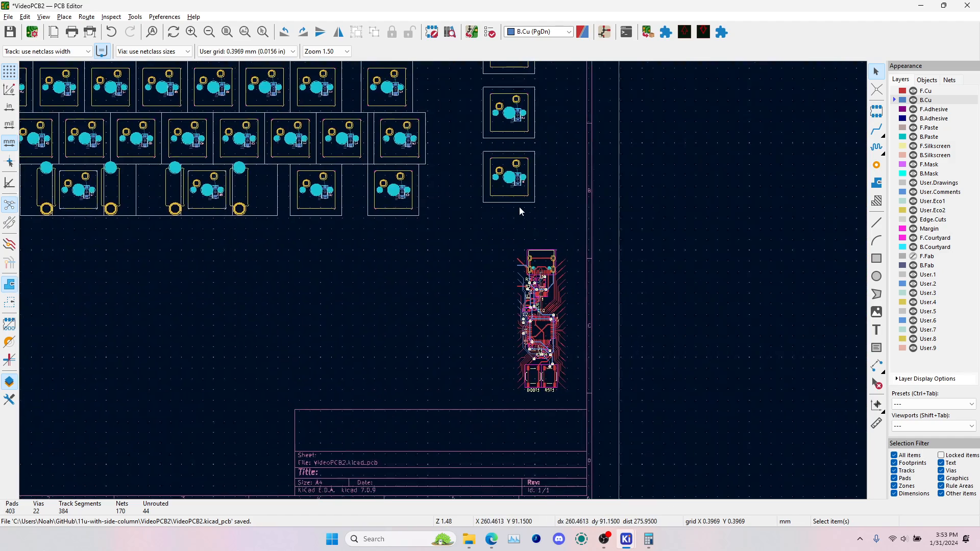
middle_drag(424, 210, 534, 338)
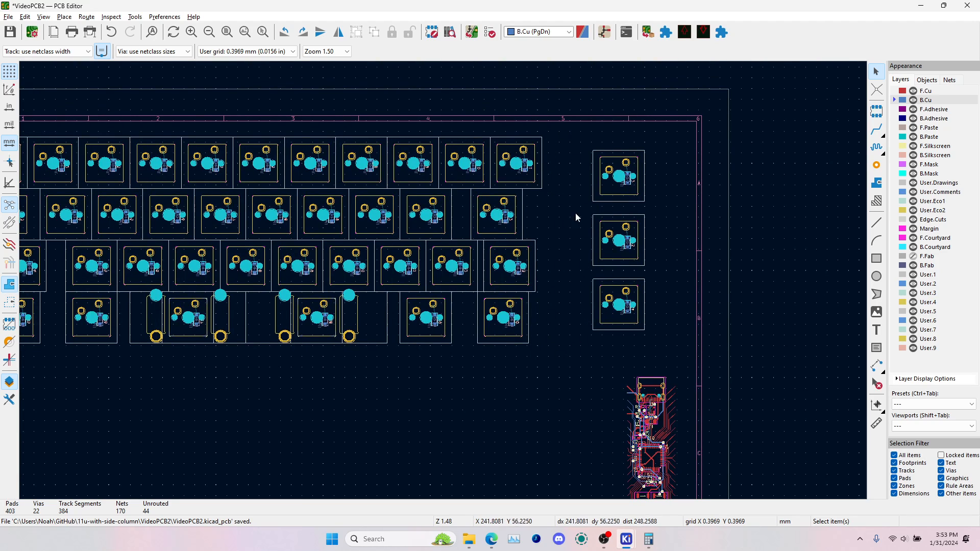
middle_drag(640, 367, 511, 268)
drag(503, 237, 563, 371)
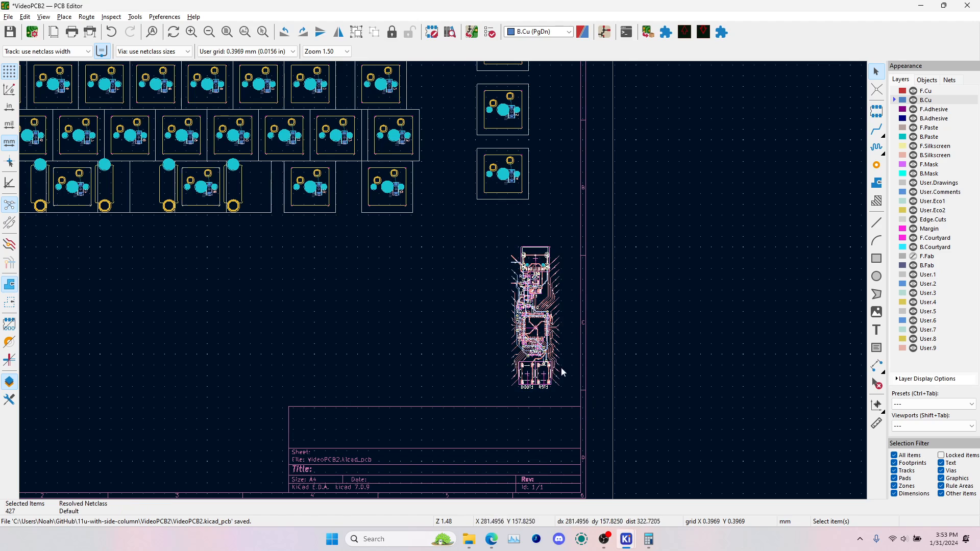
key(m)
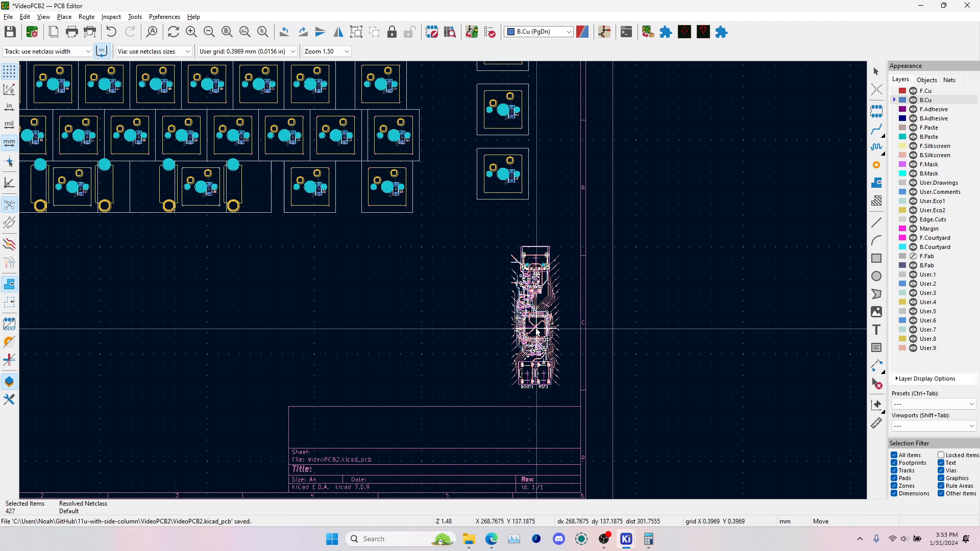
key(f)
click(543, 322)
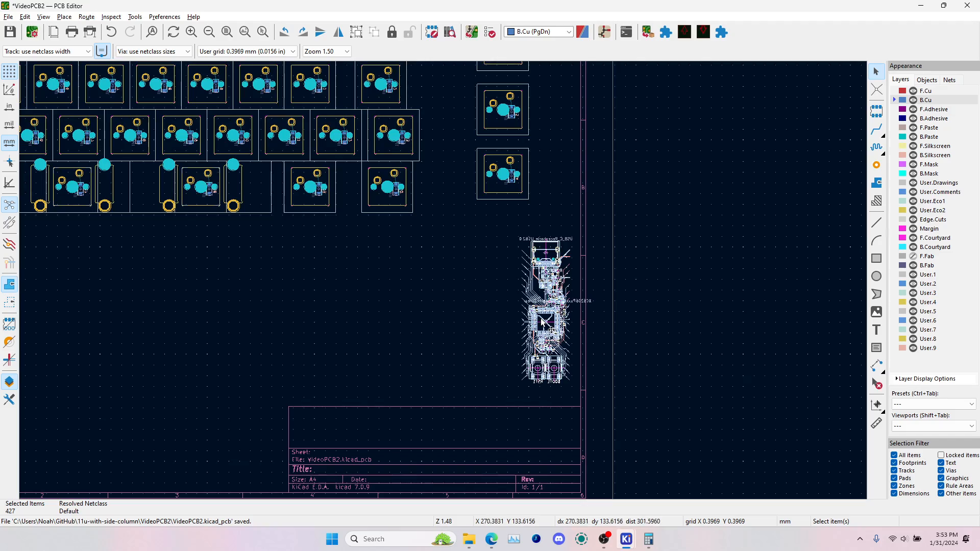
Move the flipped circuit into the gap between the main key block and the separate column of three switches
key(m)
scroll(546, 322, up, 8)
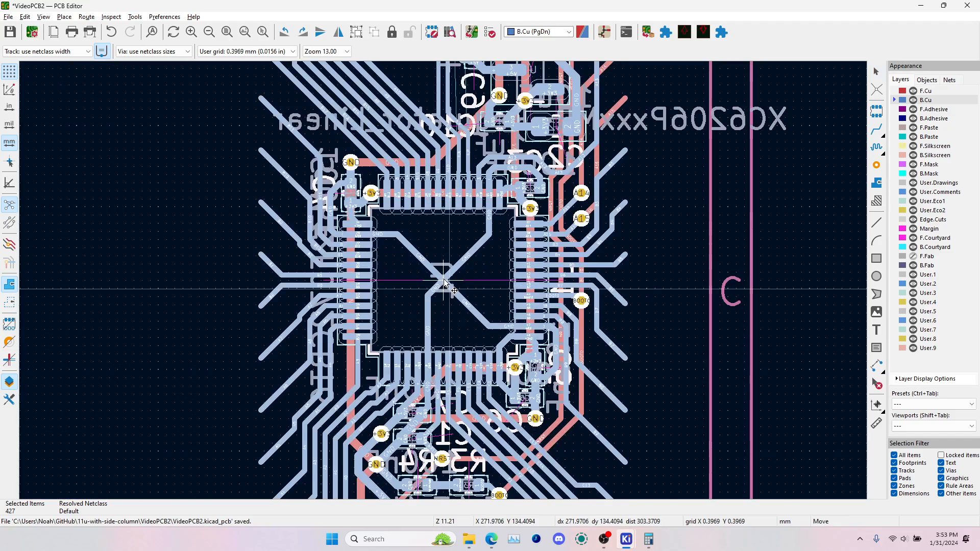
scroll(449, 280, down, 5)
scroll(439, 268, up, 8)
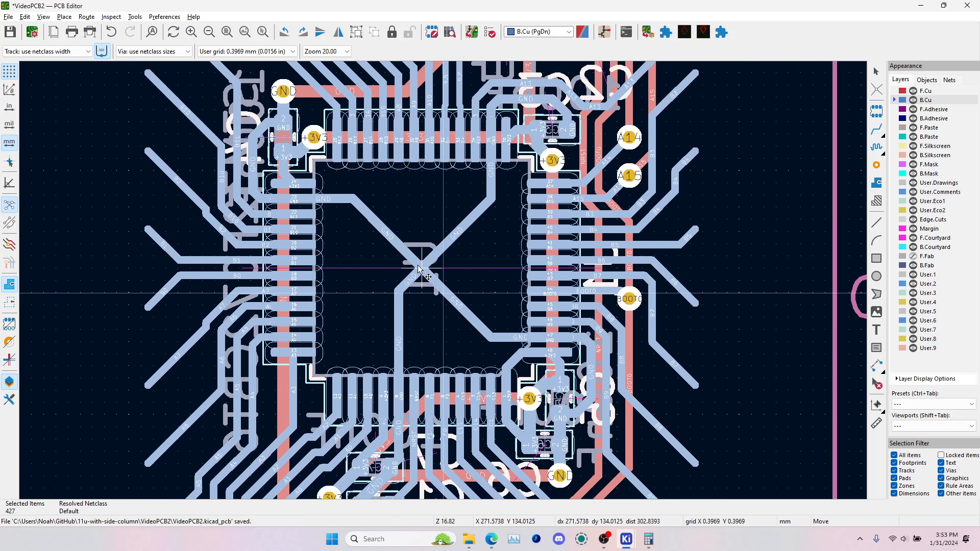
scroll(443, 282, down, 5)
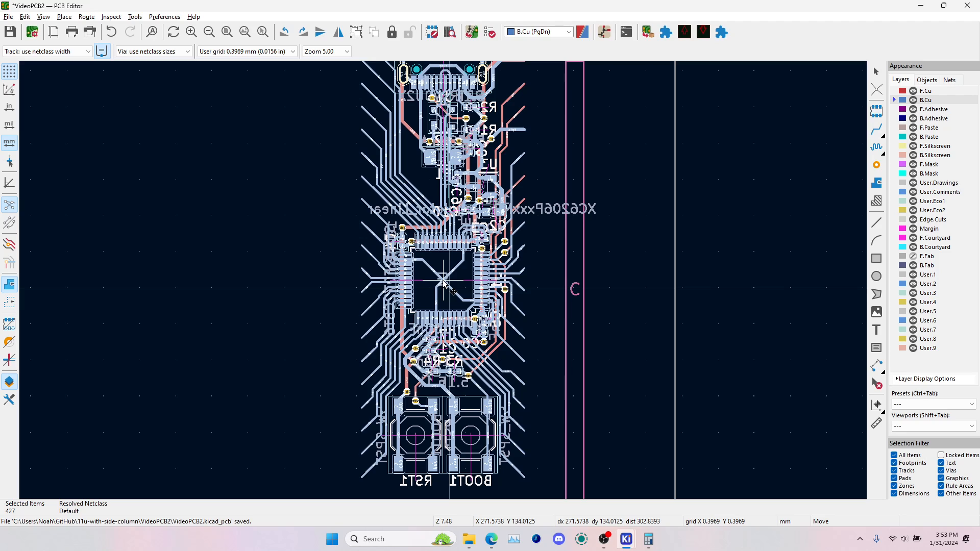
scroll(438, 281, down, 5)
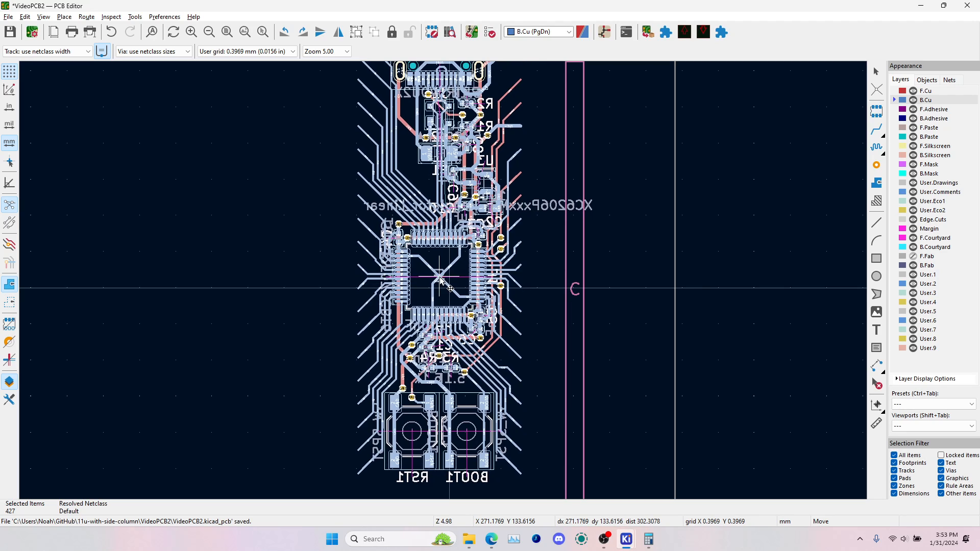
middle_drag(376, 247, 385, 406)
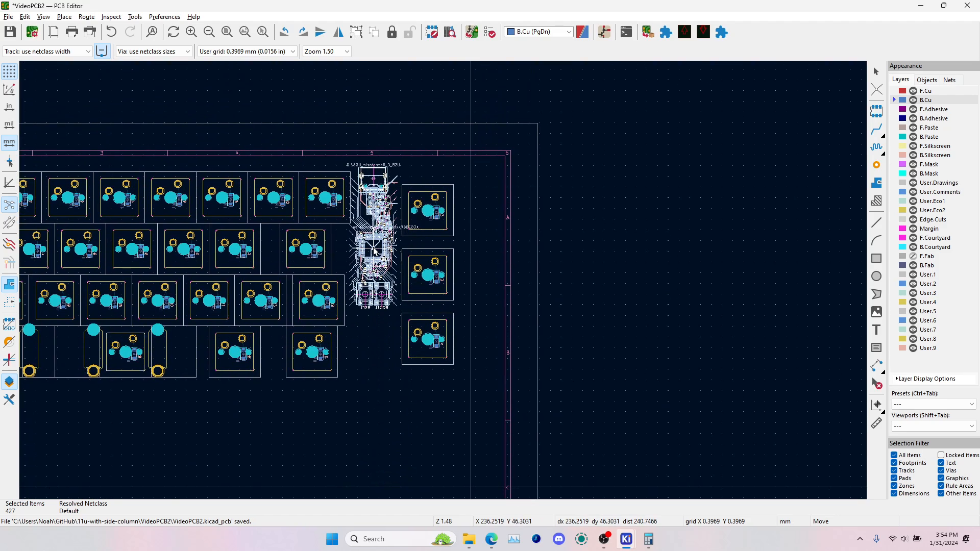
scroll(376, 254, up, 4)
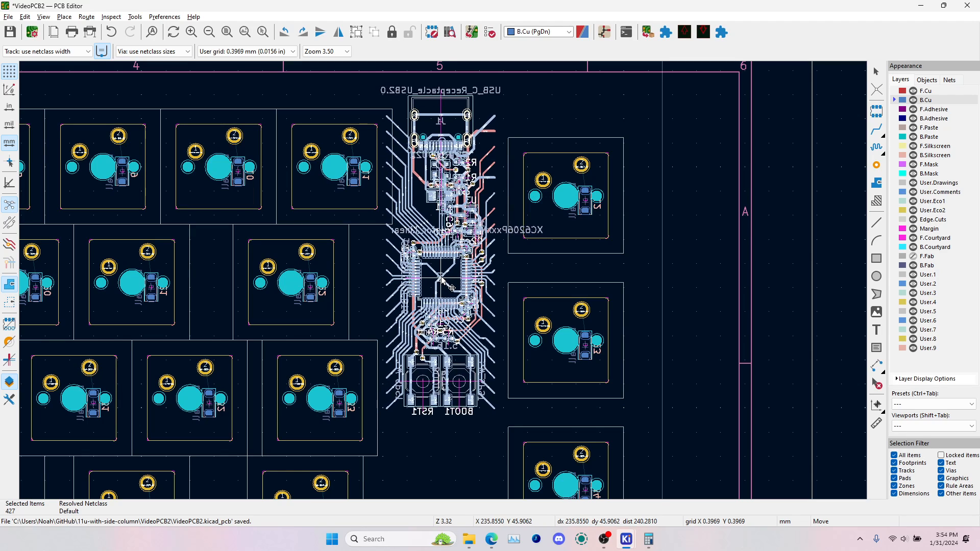
click(442, 280)
click(674, 251)
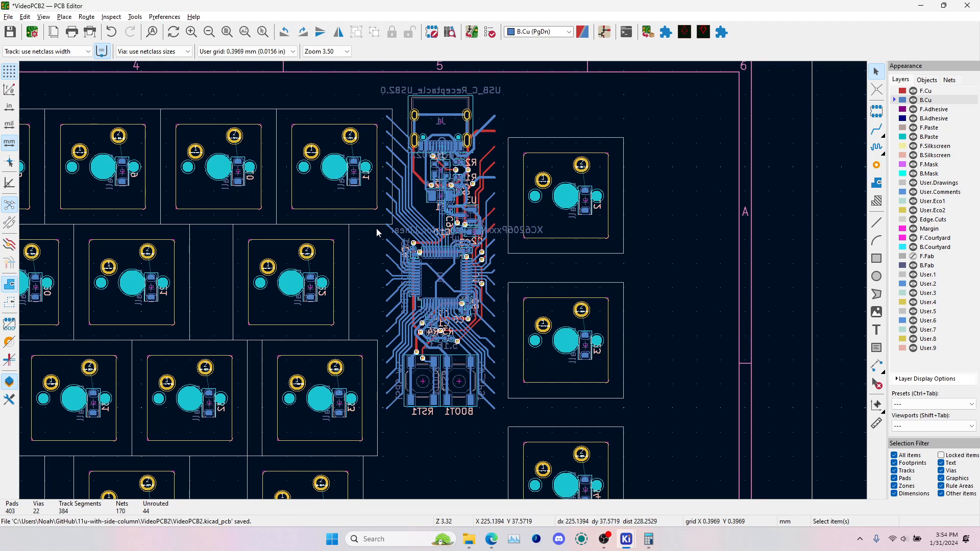
Select the microcontroller section with the RST1 and BOOT1 buttons, and examine the USB and regulator section left out of the selection
drag(376, 230, 513, 441)
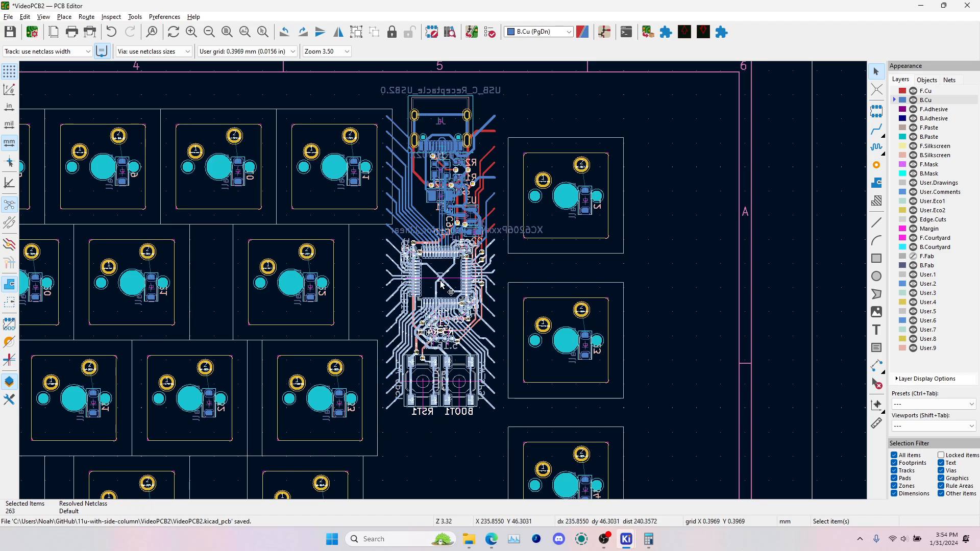
scroll(443, 281, up, 3)
scroll(448, 179, down, 2)
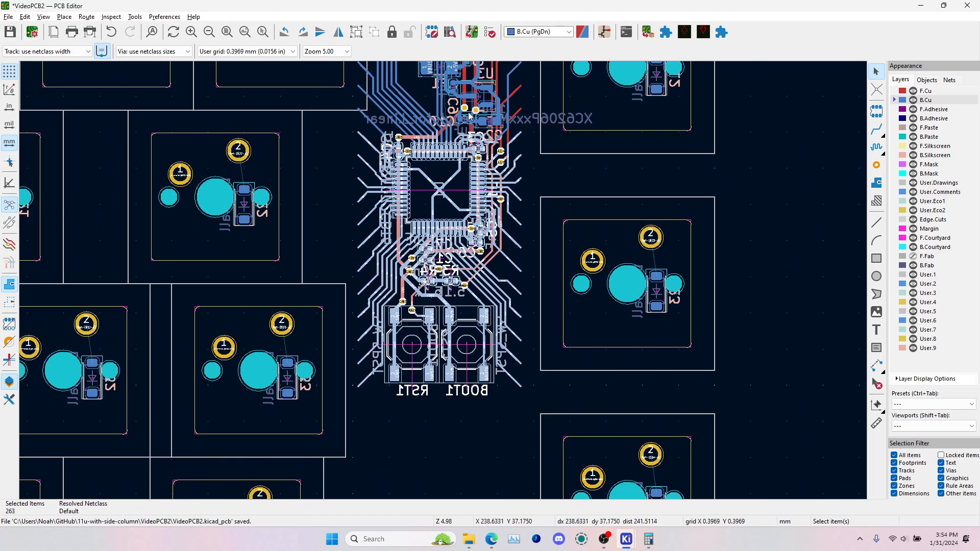
scroll(469, 116, up, 4)
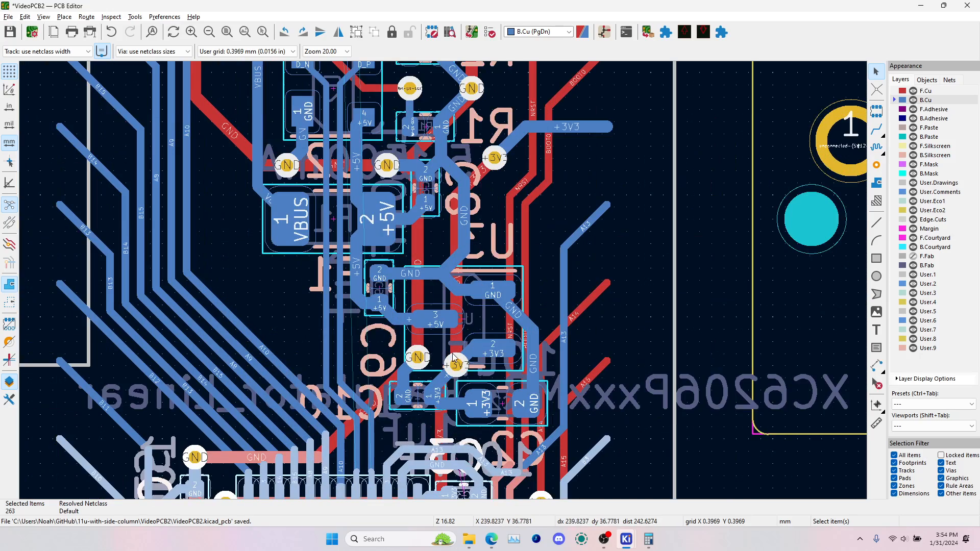
scroll(288, 139, up, 4)
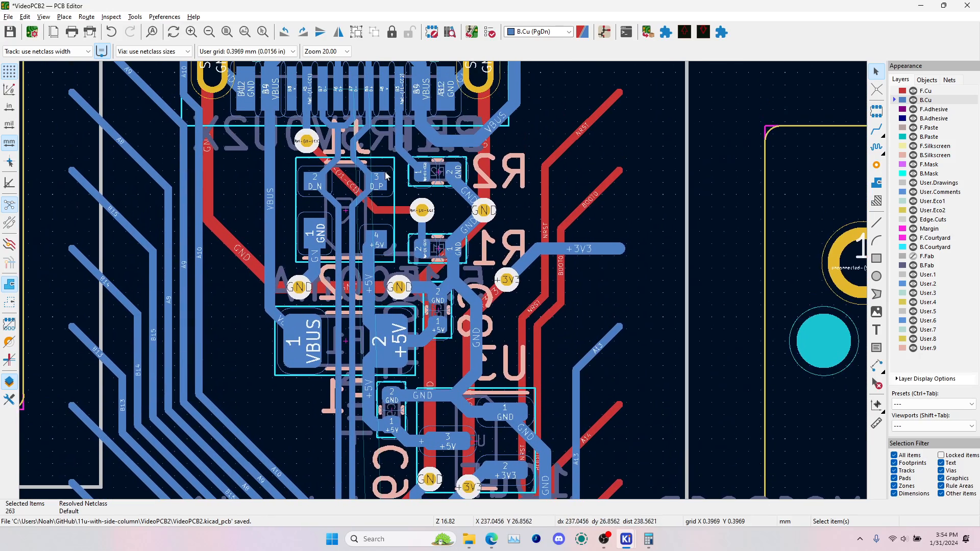
scroll(386, 176, down, 5)
scroll(404, 271, down, 3)
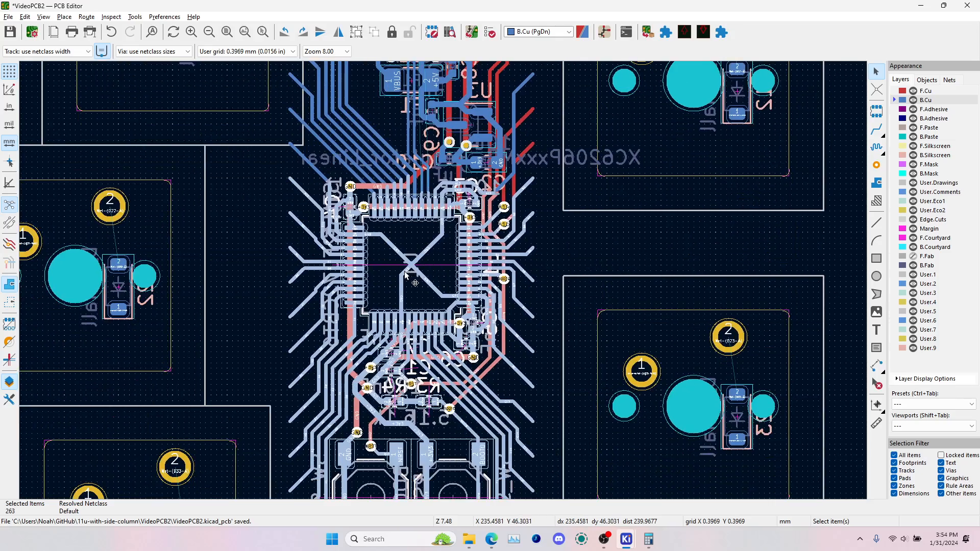
Place the selected microcontroller section on its own in the bottom row, between the two stabilized switches SW37 and SW38
key(m)
scroll(408, 329, down, 2)
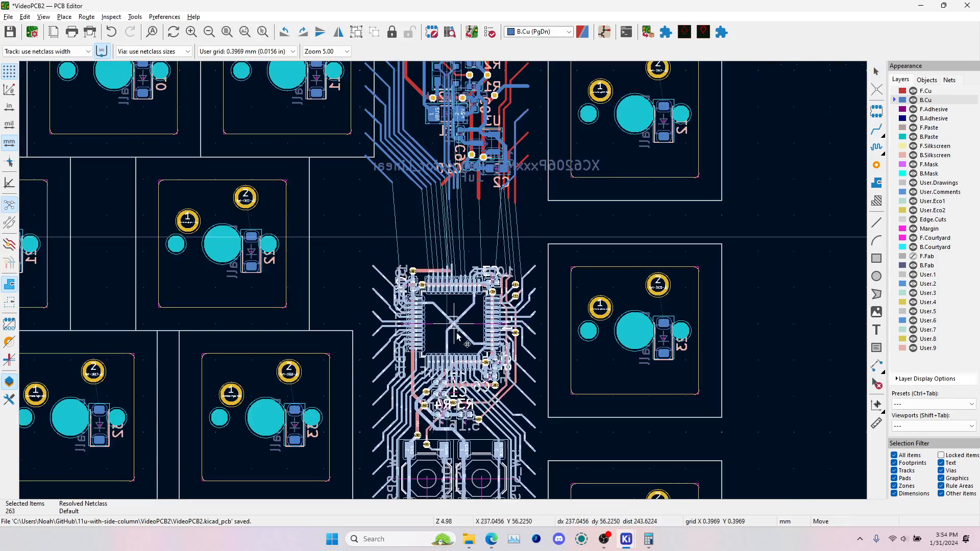
scroll(457, 337, down, 3)
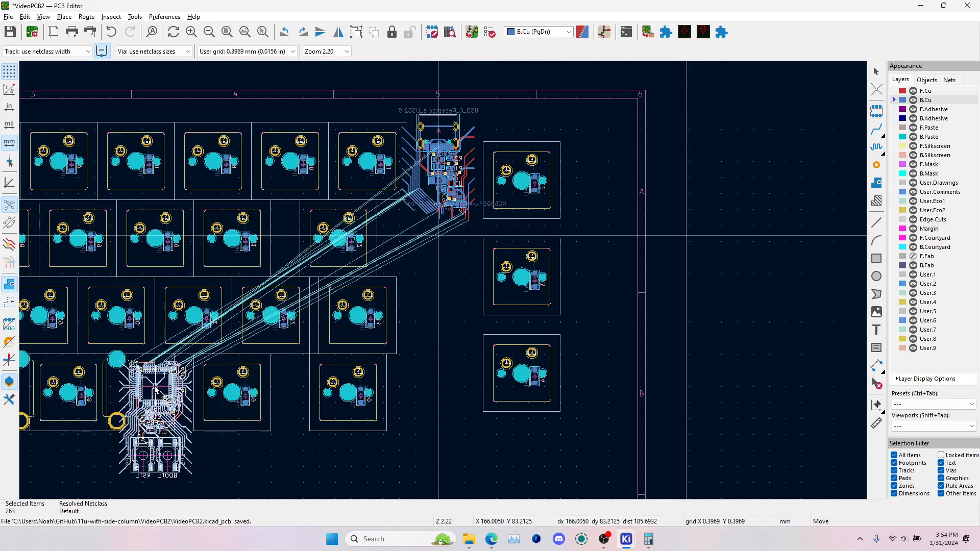
scroll(155, 391, up, 3)
scroll(291, 270, down, 2)
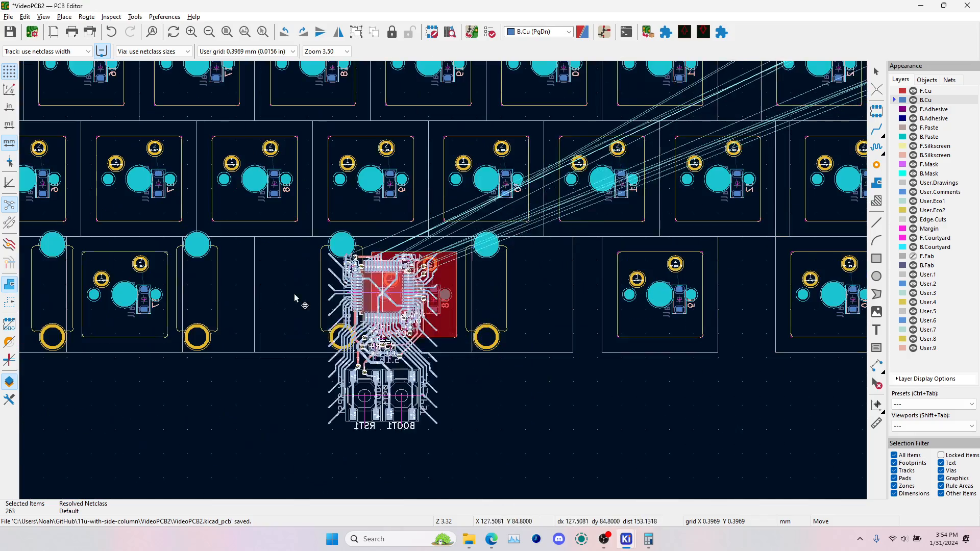
key(r)
key(r)
key(r)
key(r)
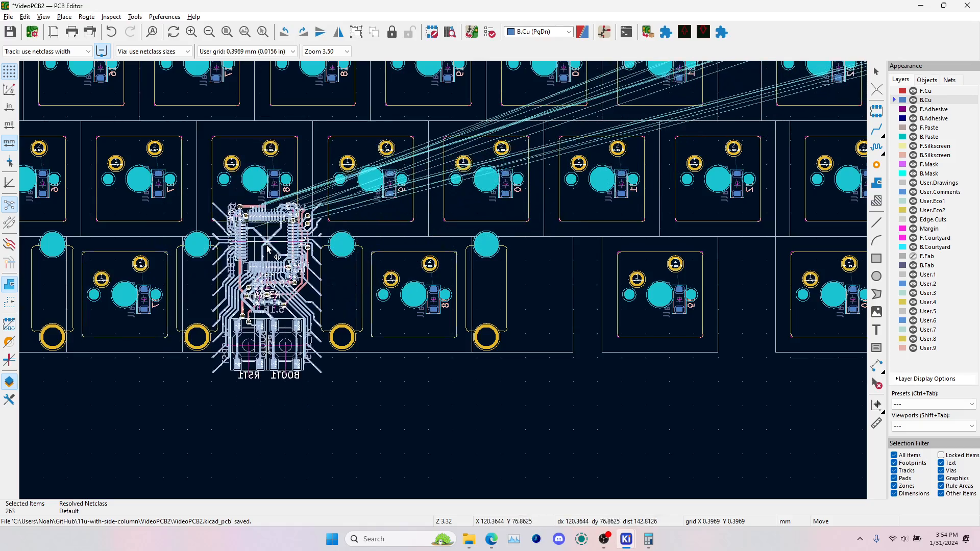
click(240, 328)
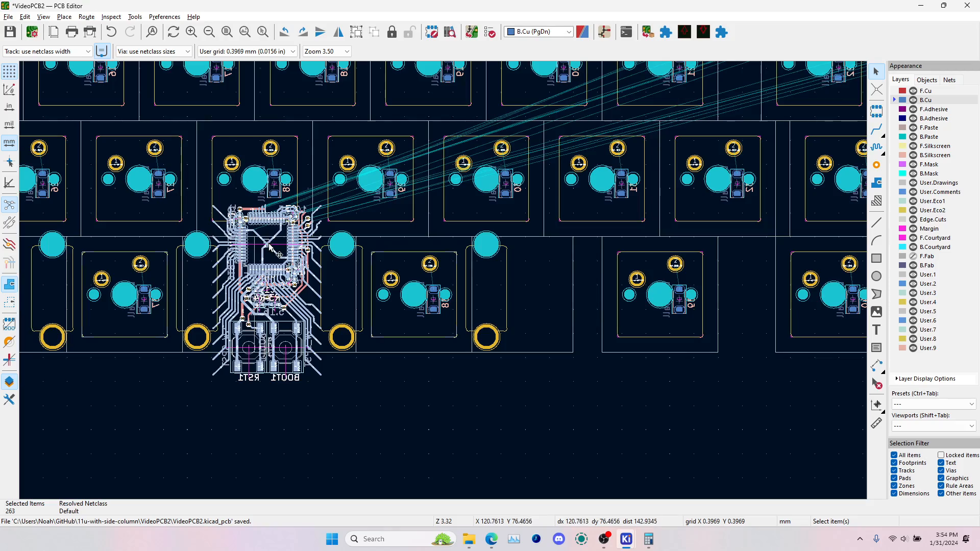
Move the microcontroller section to the gap between SW24 and SW25, reaching down between SW35 and SW36
key(m)
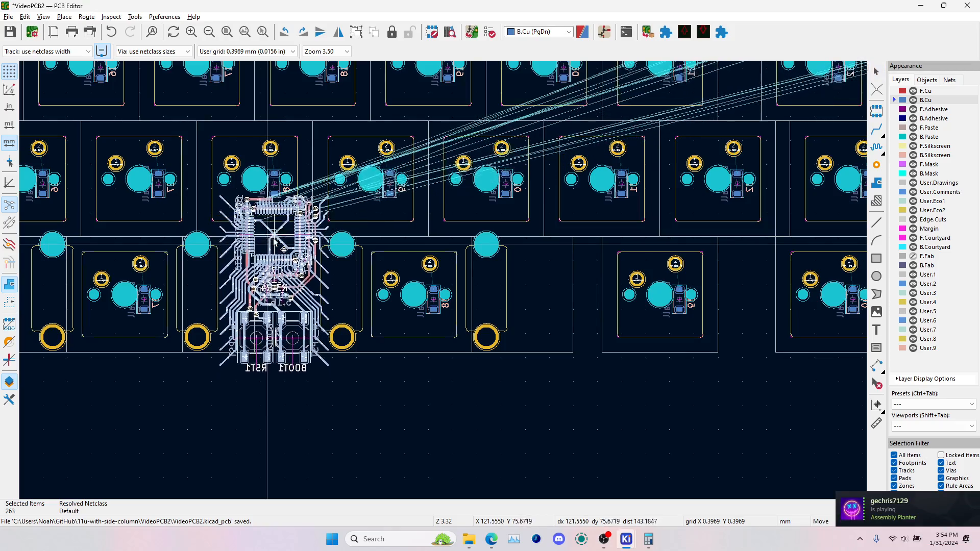
middle_drag(268, 246, 492, 424)
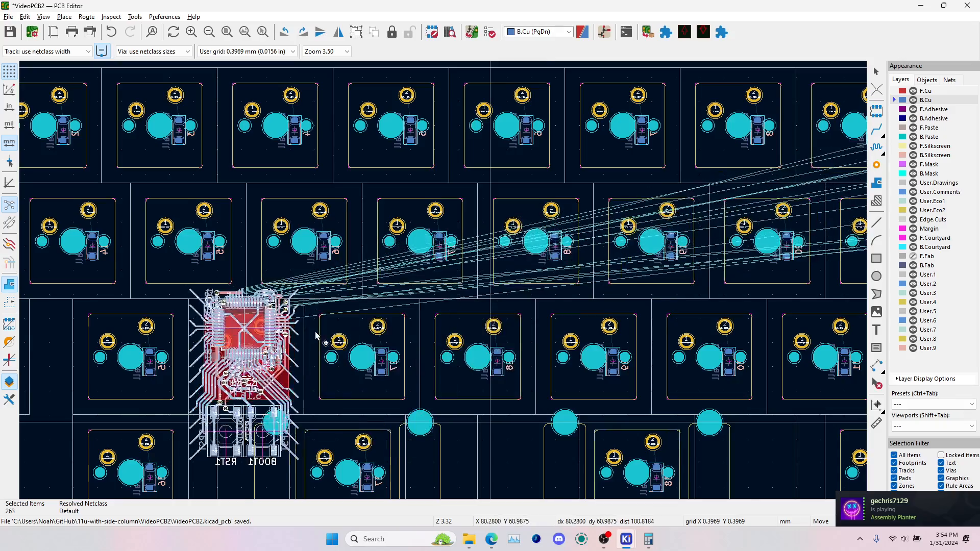
middle_drag(249, 329, 536, 283)
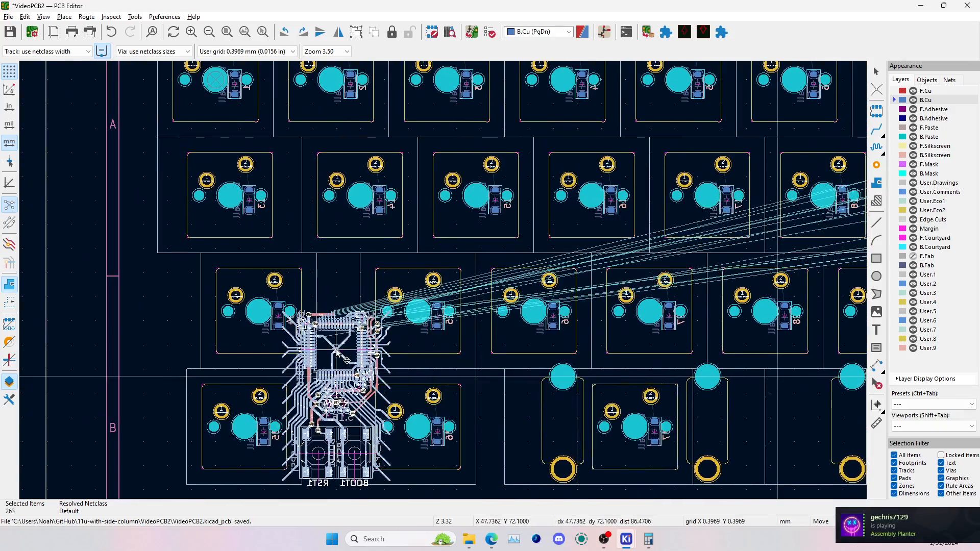
scroll(337, 359, up, 3)
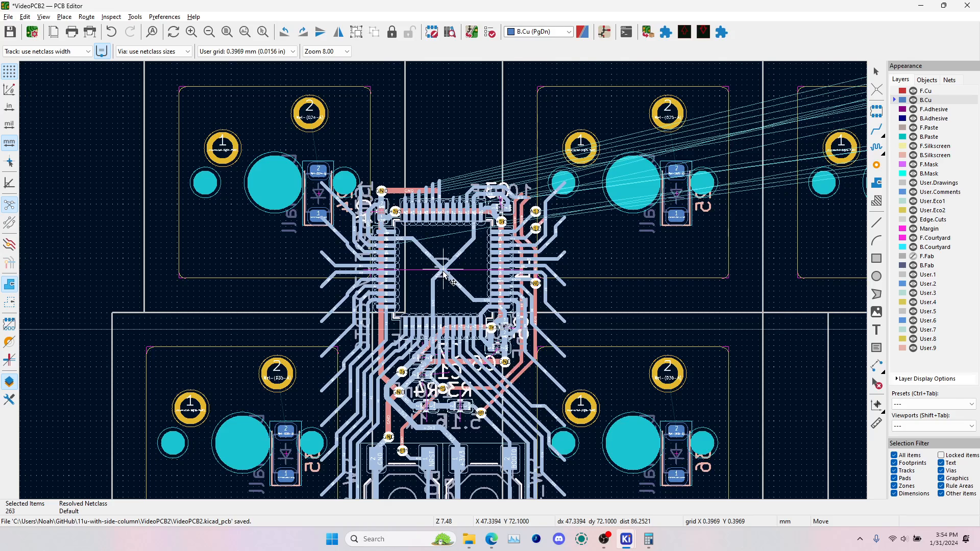
click(444, 272)
Move the microcontroller section back into the gap beside the separate switch column, directly below the USB and regulator section
middle_drag(478, 462, 462, 270)
scroll(418, 285, down, 1)
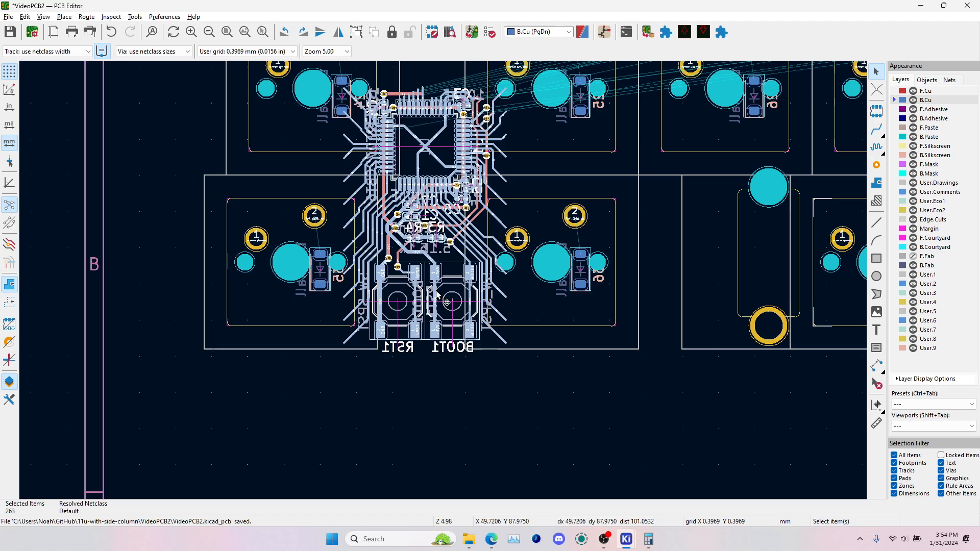
middle_drag(432, 203, 453, 322)
scroll(444, 285, down, 3)
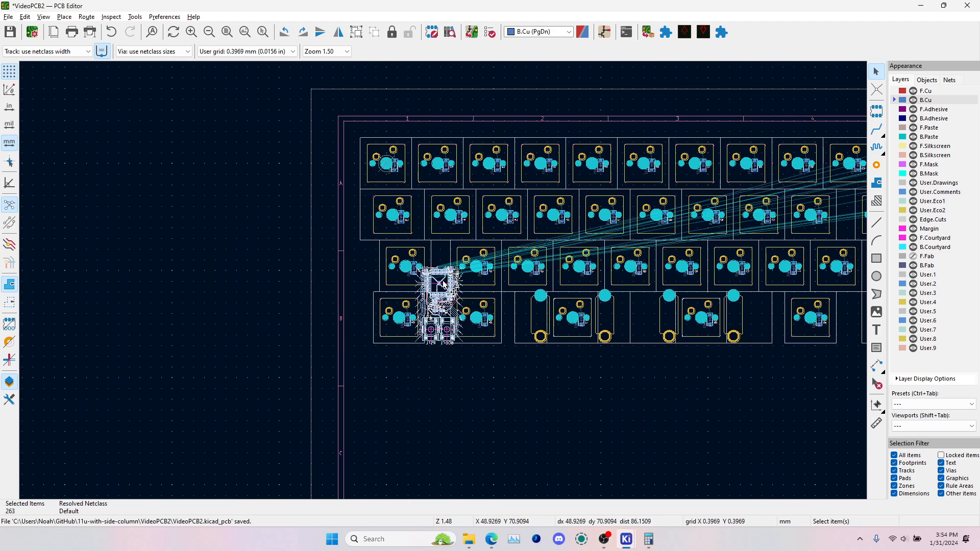
scroll(443, 284, up, 3)
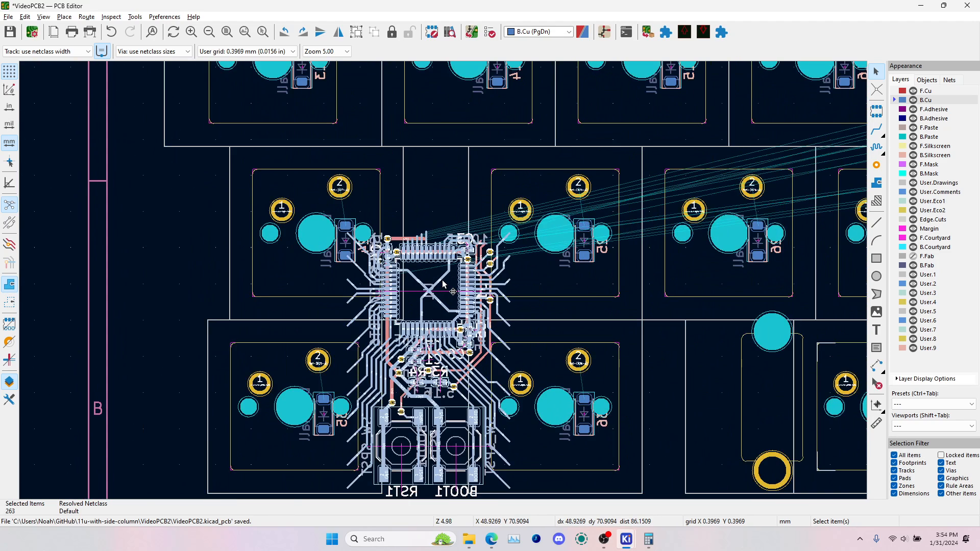
key(m)
scroll(428, 291, down, 4)
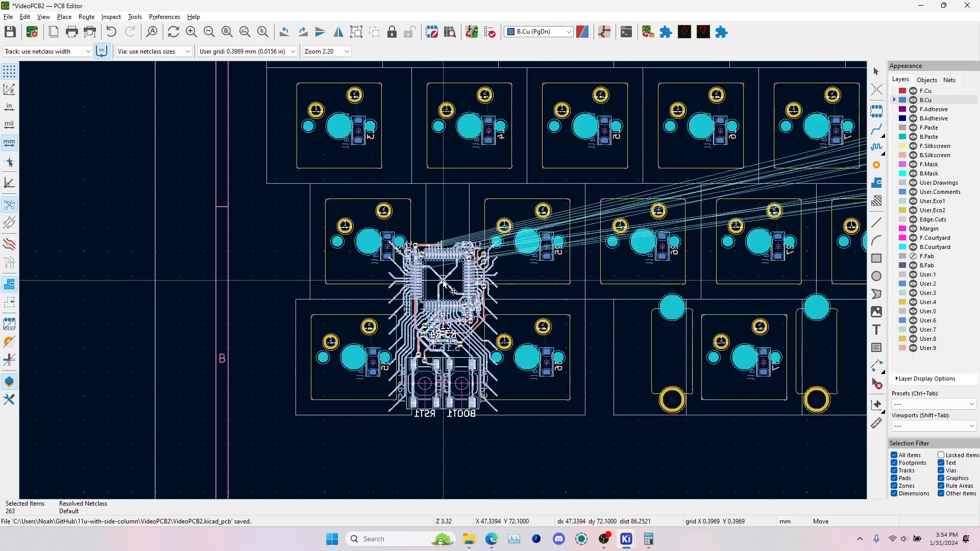
scroll(790, 239, up, 6)
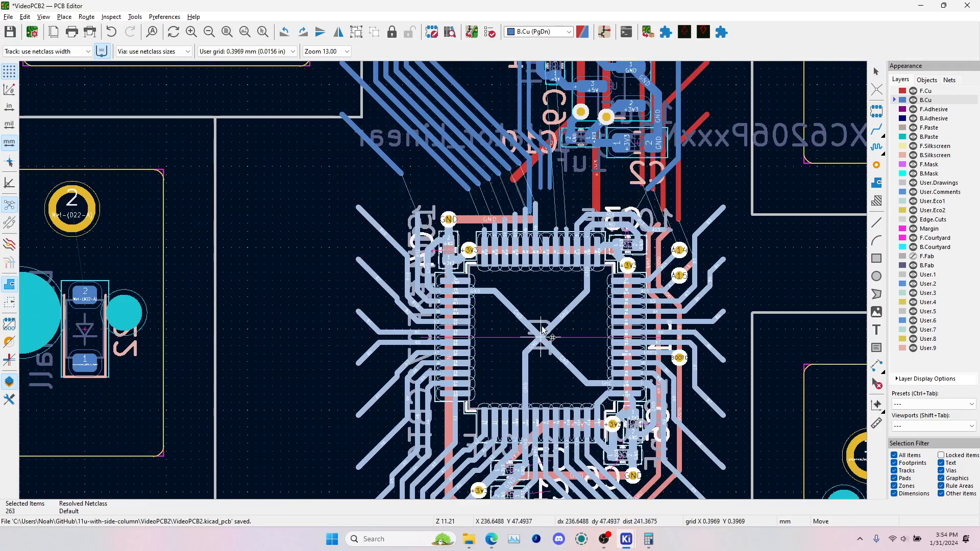
click(527, 298)
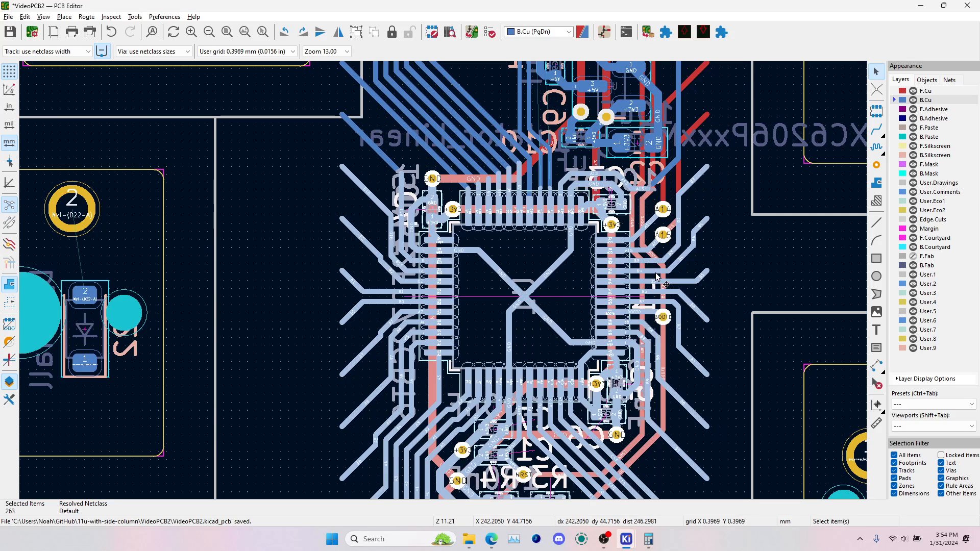
key(Escape)
scroll(520, 305, down, 5)
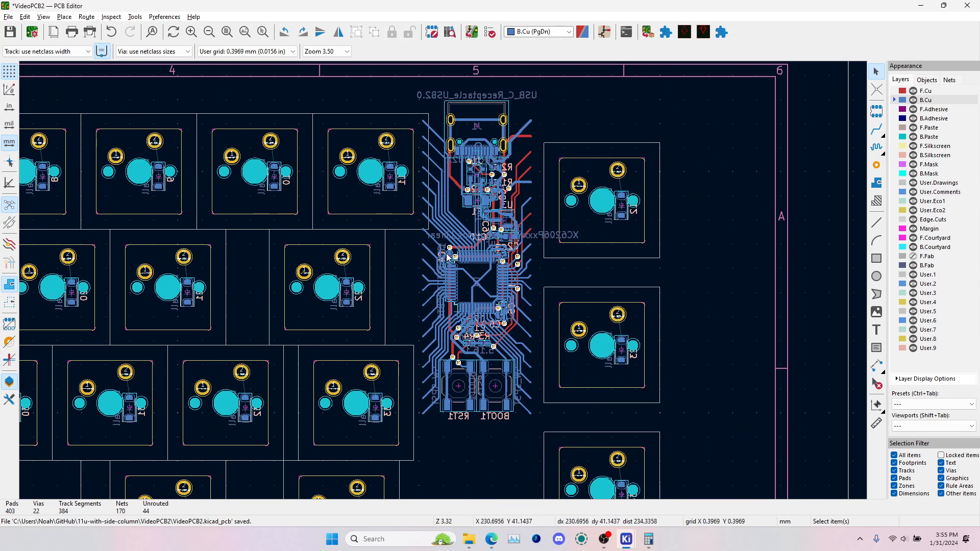
Inspect the board's front and back in the 3D viewer, checking the circuitry's placement, and return to the PCB editor
middle_drag(430, 205, 462, 244)
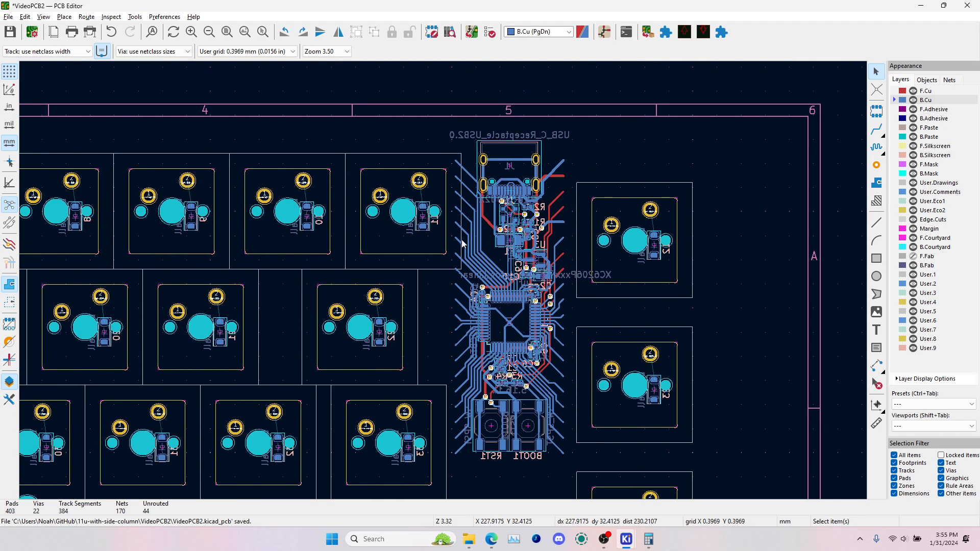
key(alt+3)
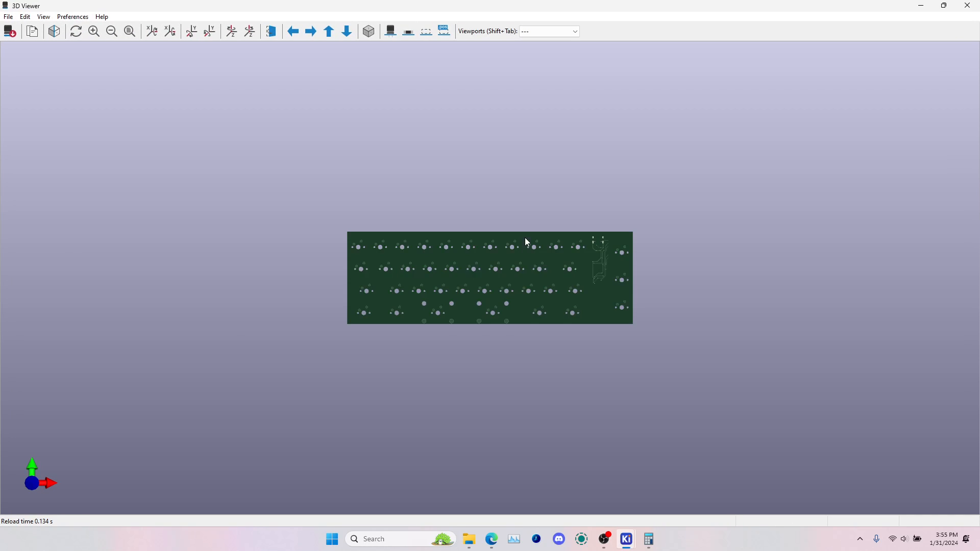
scroll(510, 299, up, 5)
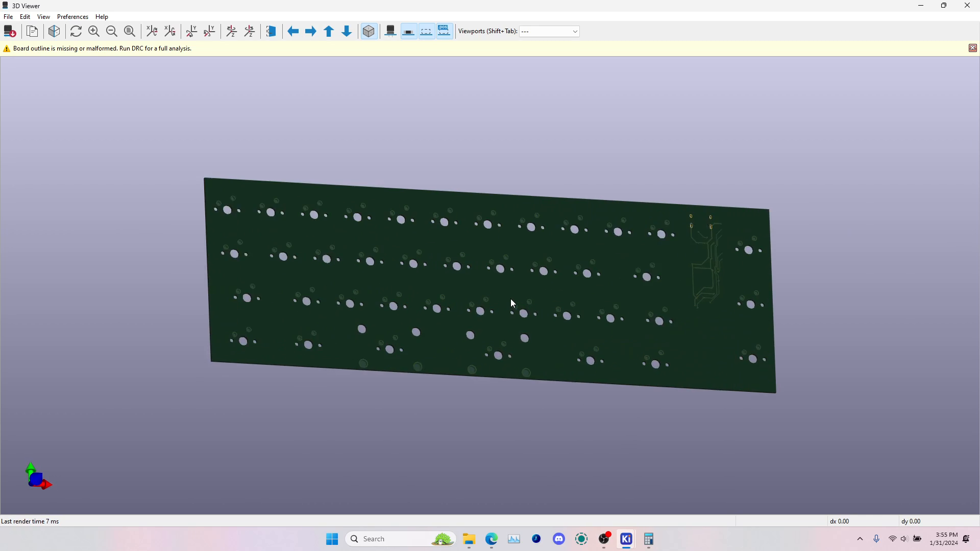
drag(513, 300, 422, 309)
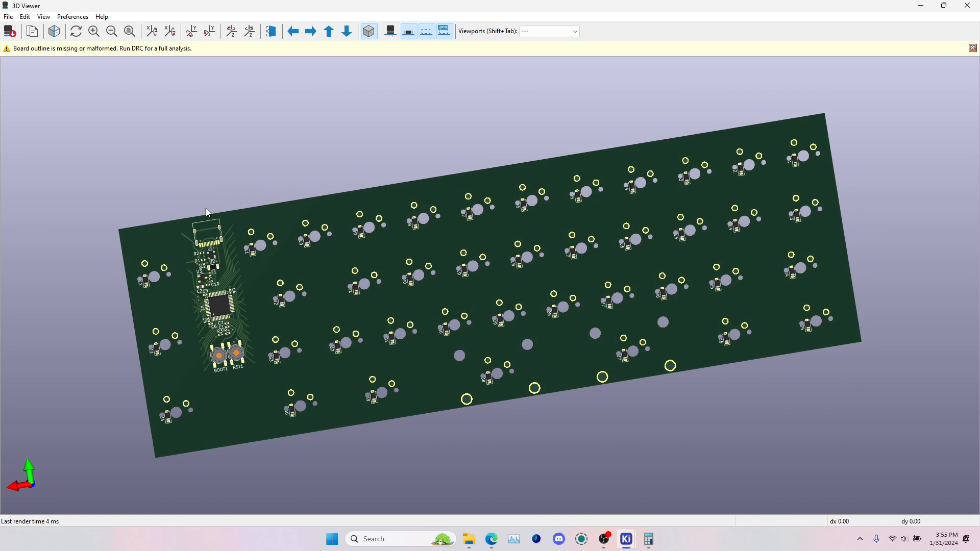
key(alt+Tab)
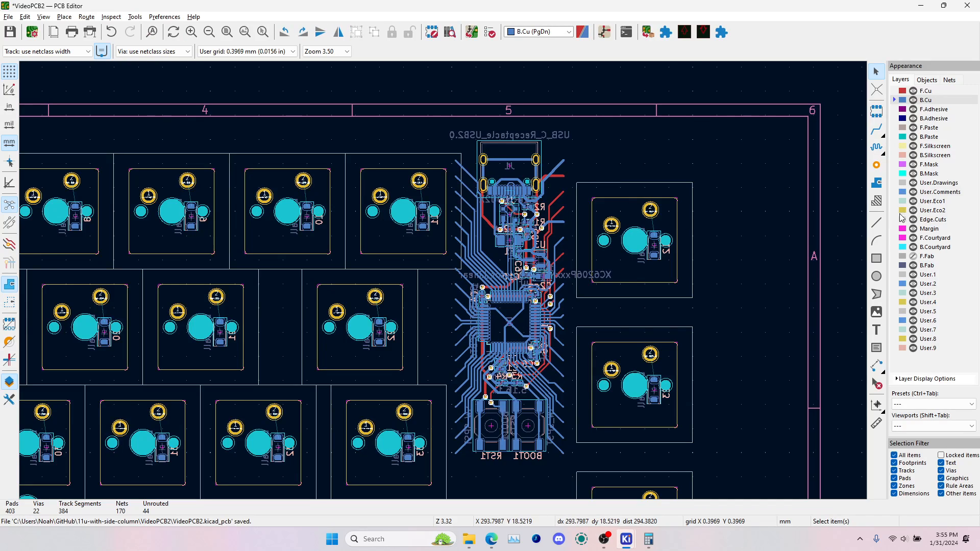
Draw the top board edge on Edge.Cuts, about 247.65 mm long, from the first switch's top-left corner to above the separate column's right side
click(896, 219)
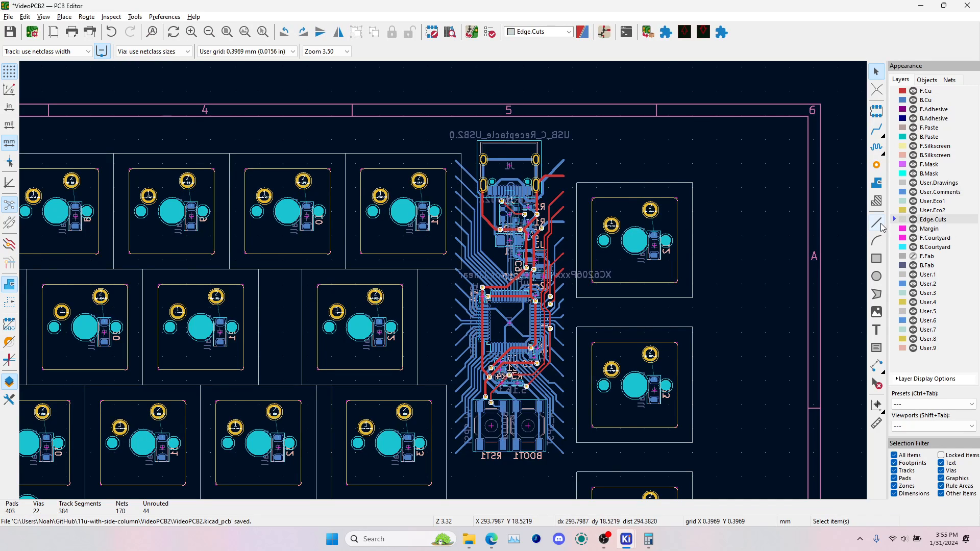
click(877, 223)
scroll(409, 284, down, 3)
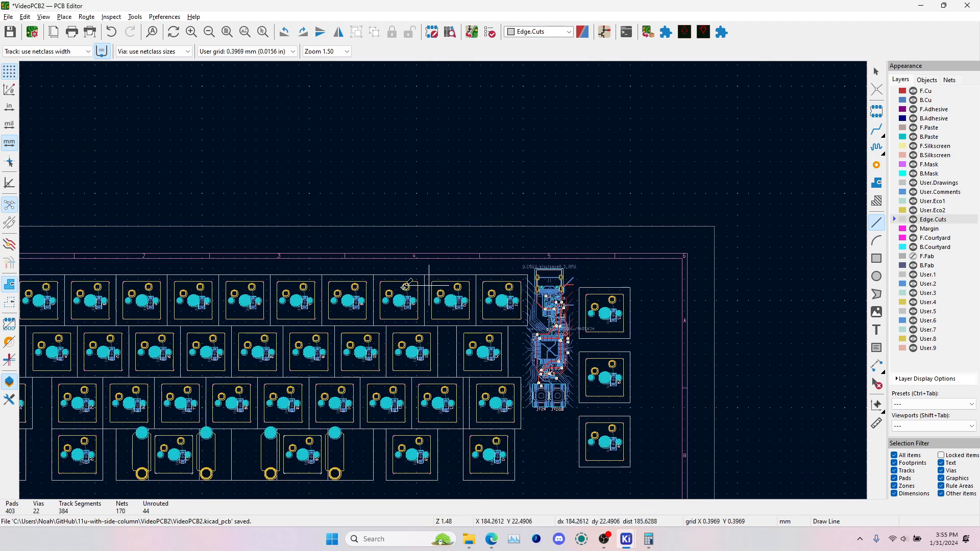
middle_drag(181, 401, 636, 385)
click(256, 53)
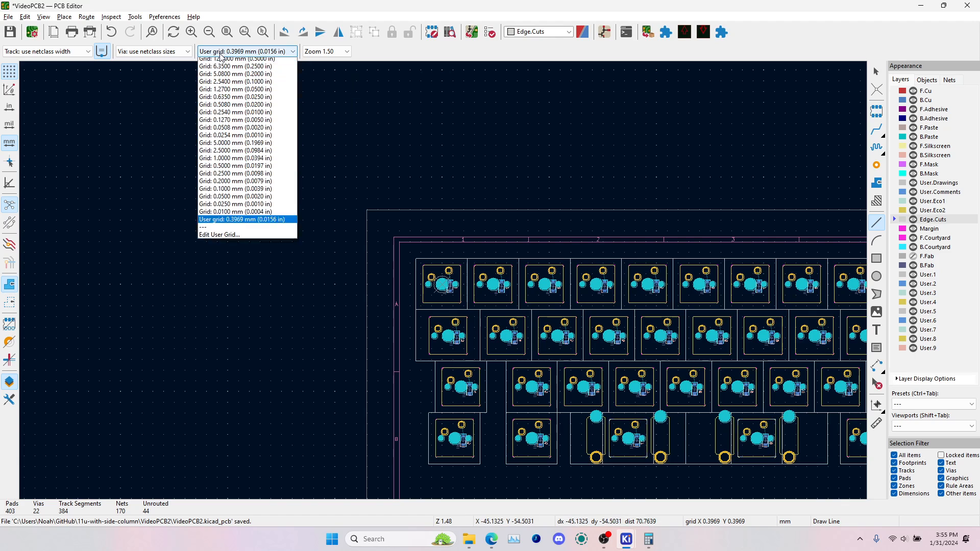
click(255, 54)
click(239, 51)
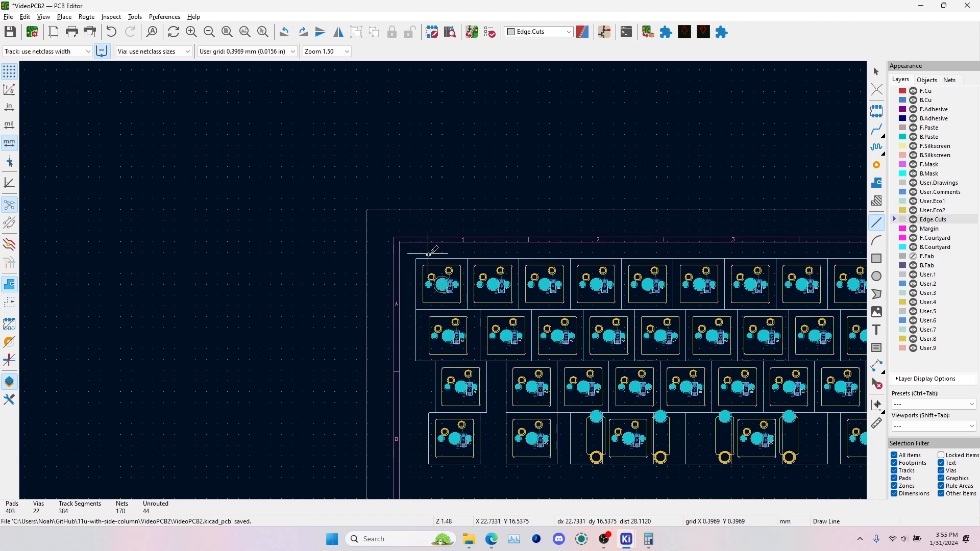
scroll(431, 256, up, 10)
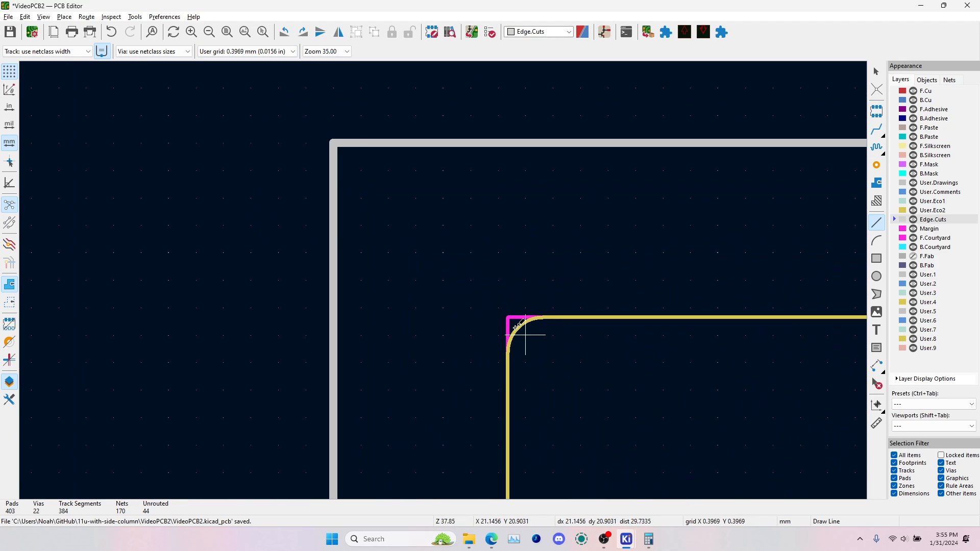
click(332, 143)
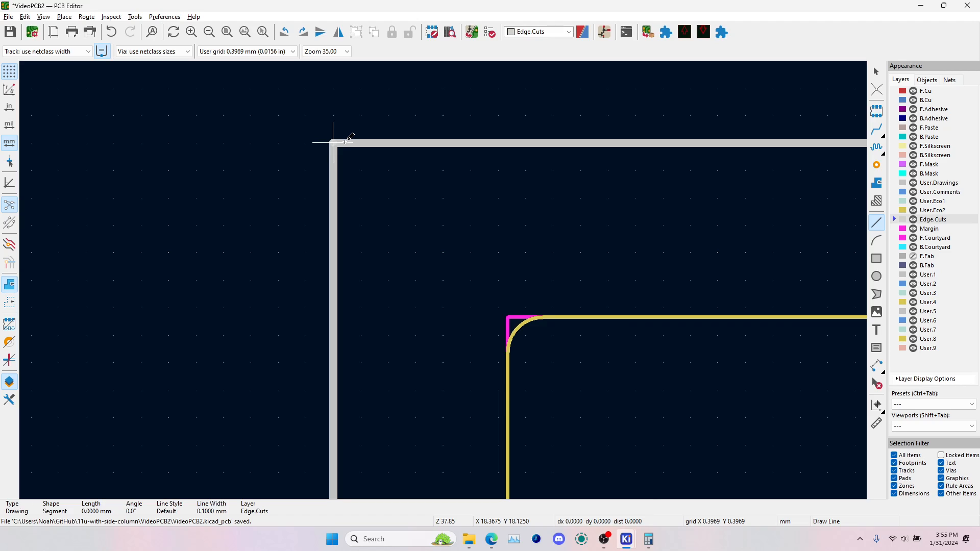
scroll(337, 143, down, 10)
middle_drag(777, 245, 262, 258)
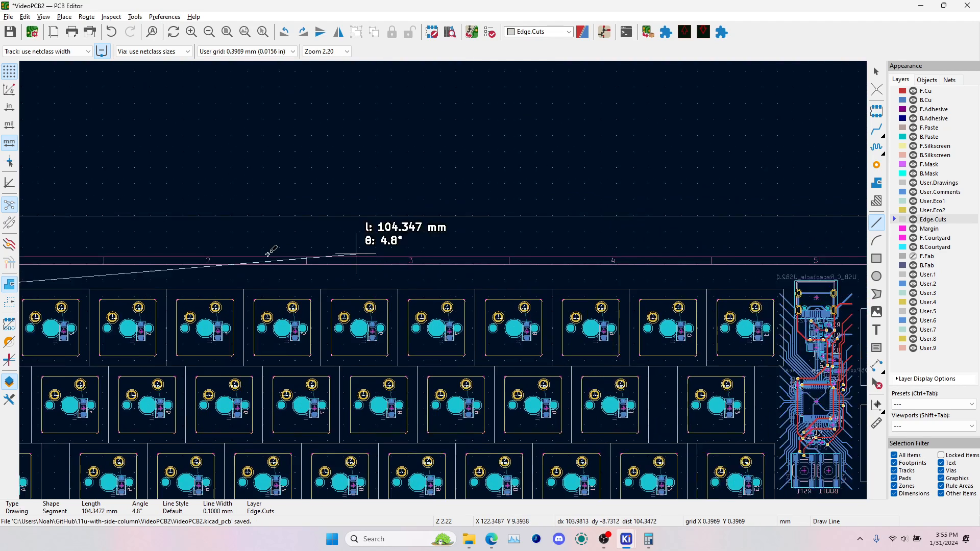
middle_drag(613, 259, 485, 262)
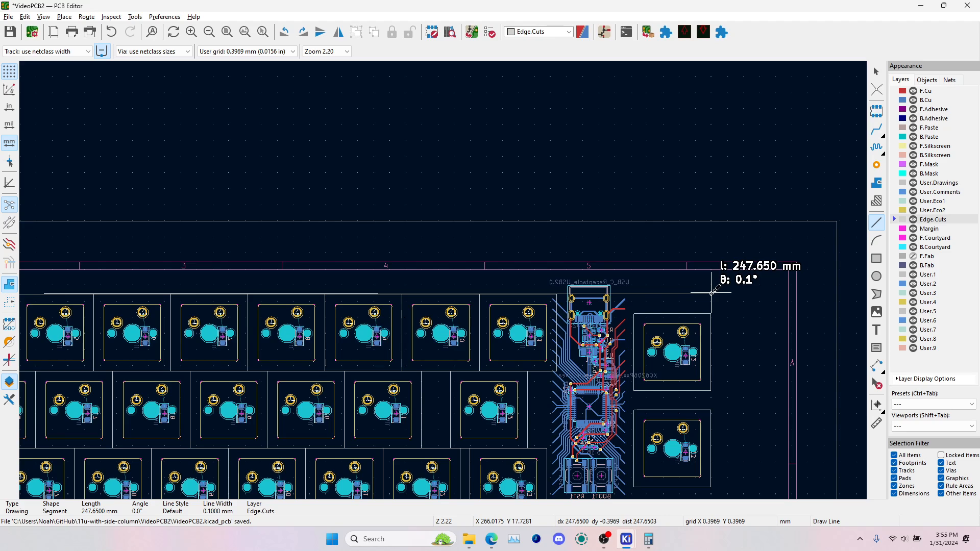
scroll(713, 296, up, 5)
click(444, 280)
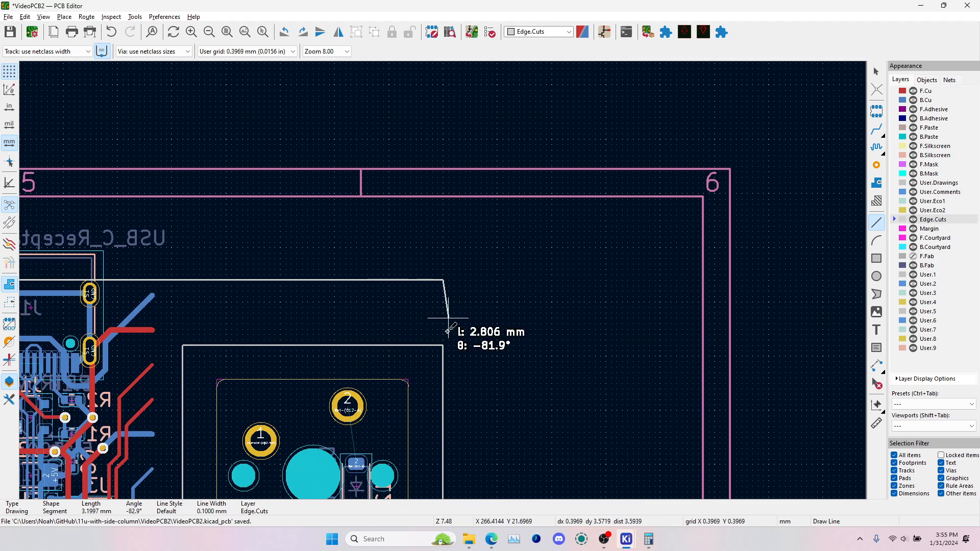
Continue the outline about 76 mm straight down along the separate column's right side, to the level of the bottom row's lower edge
scroll(444, 397, down, 5)
middle_drag(447, 421, 427, 204)
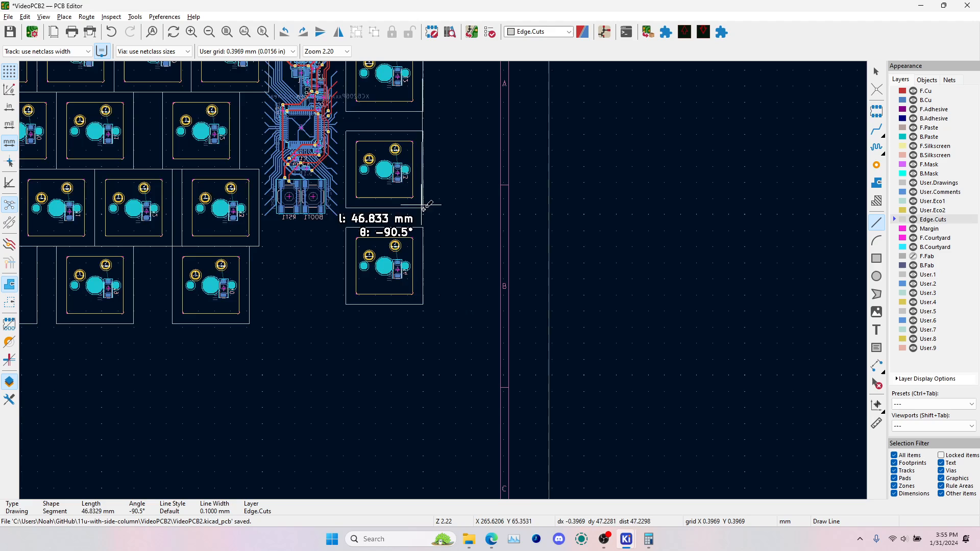
scroll(429, 285, up, 3)
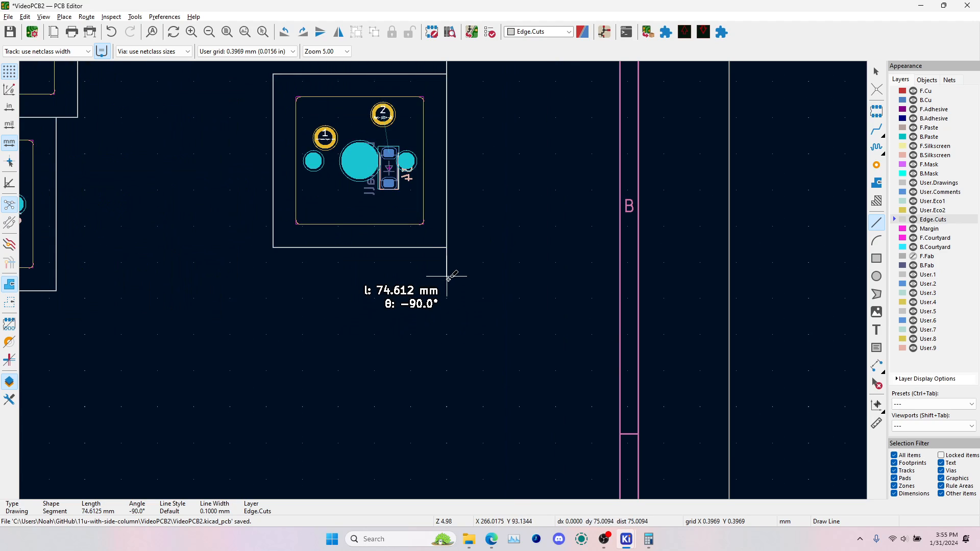
click(448, 287)
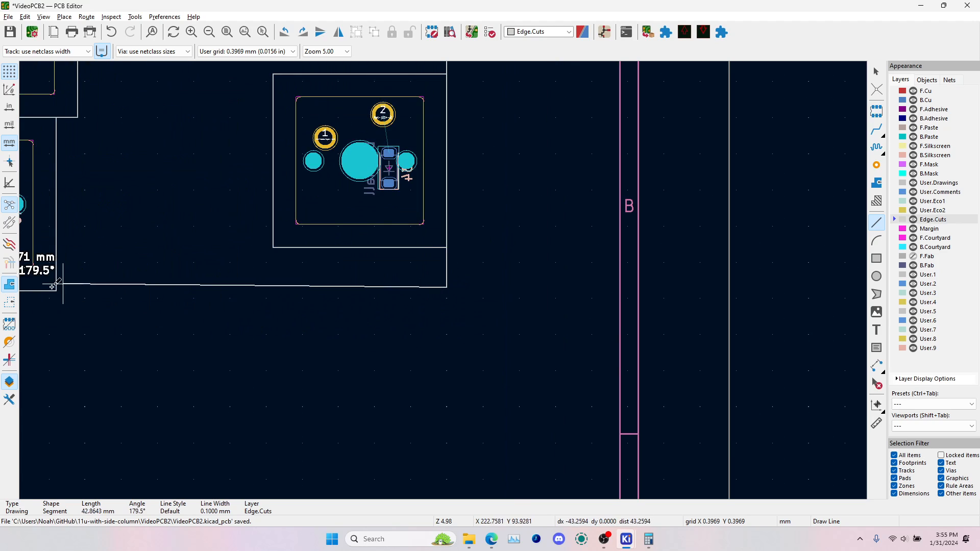
Draw the bottom board edge, about 248 mm long, leftward beneath the bottom row to below the first column
middle_drag(93, 291, 614, 242)
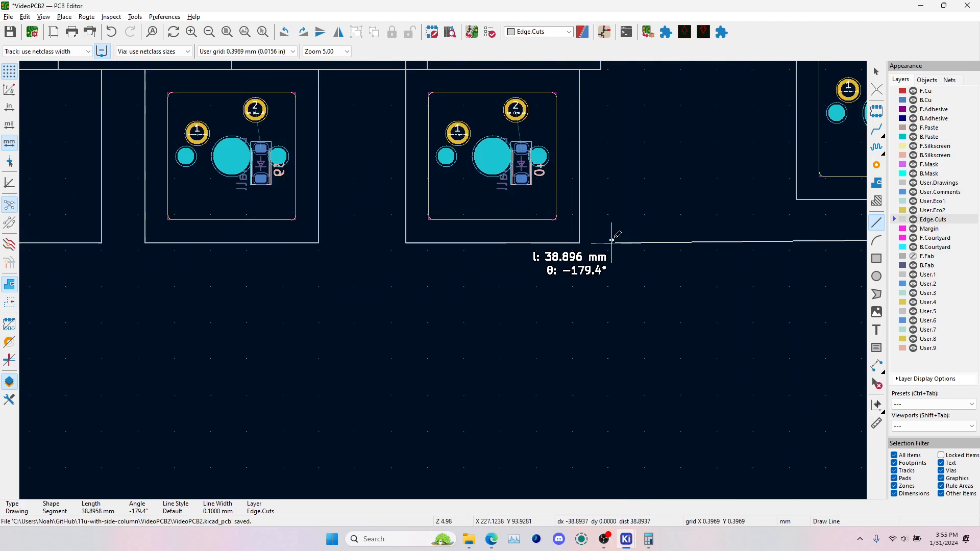
scroll(460, 283, down, 4)
middle_drag(205, 281, 655, 265)
scroll(389, 261, up, 4)
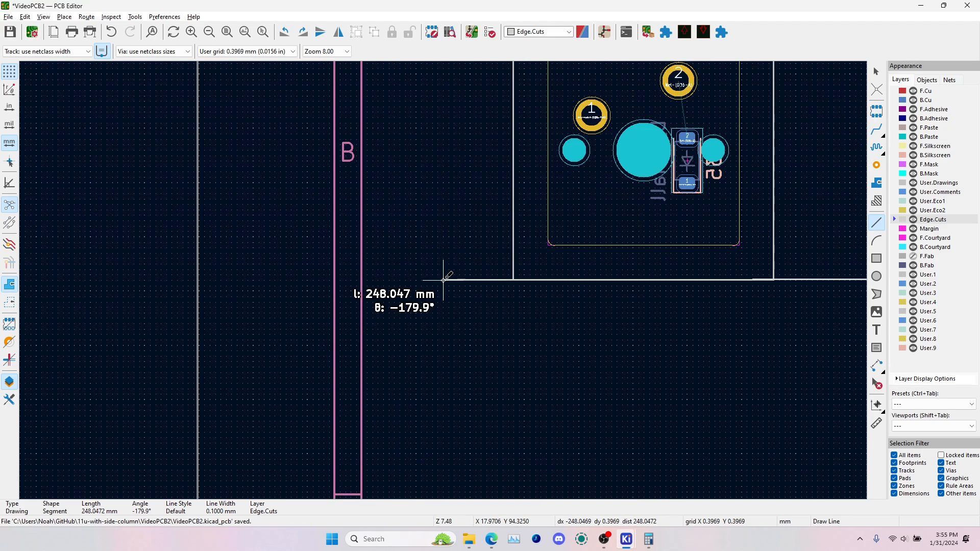
click(443, 280)
Close the outline with a left edge about 76.2 mm long, running up to the starting corner, and finish line drawing
scroll(449, 210, down, 5)
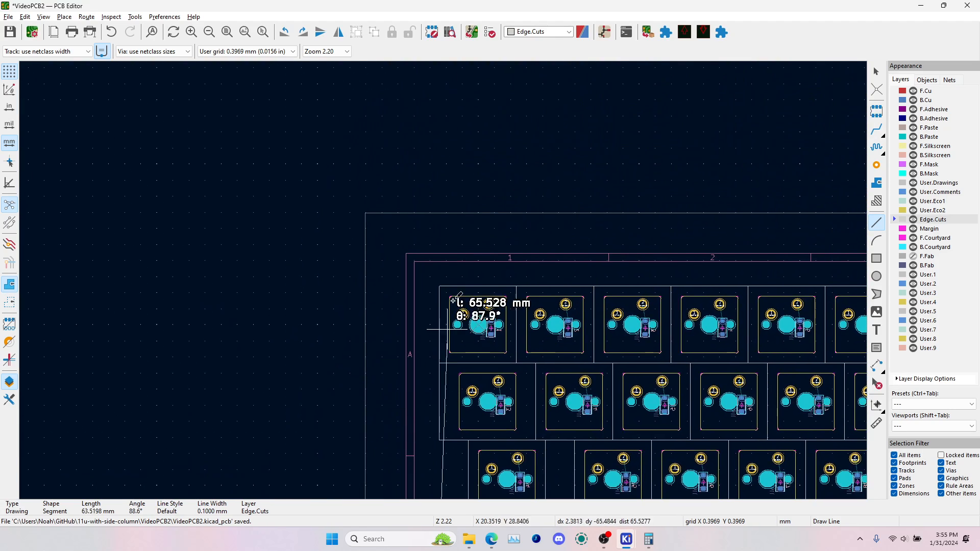
click(440, 283)
scroll(440, 281, down, 3)
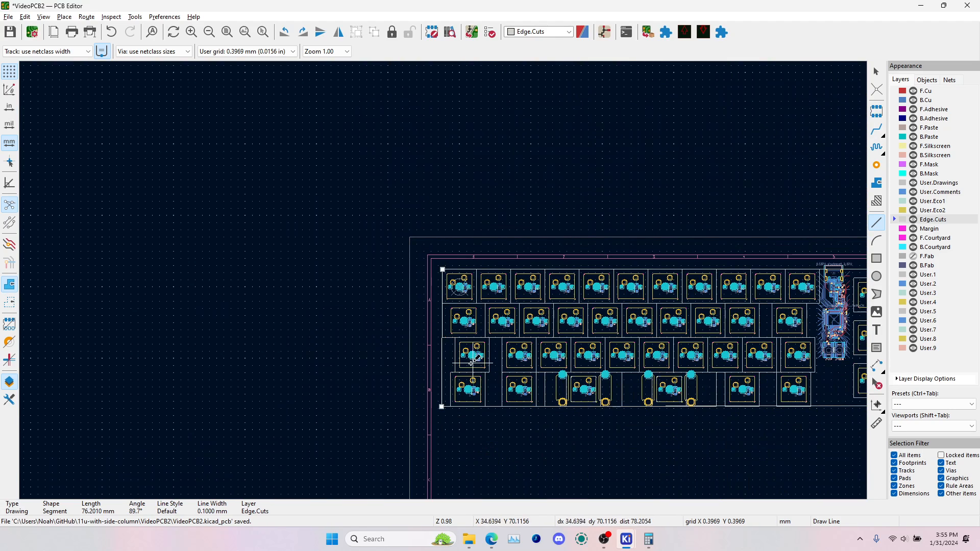
key(Escape)
Move the left and bottom edges' endpoints together at the lower-left corner, aligned vertically beneath the upper-left corner
scroll(443, 408, up, 5)
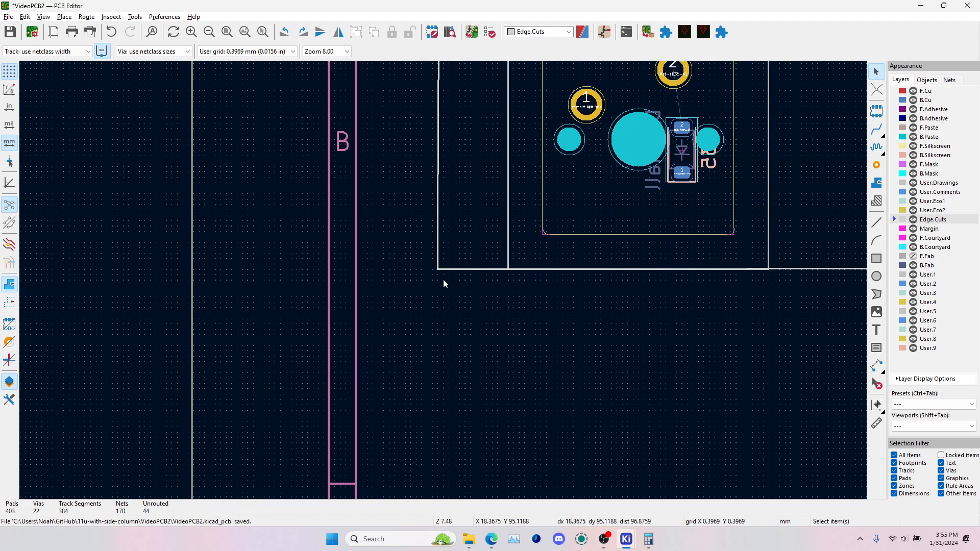
click(449, 272)
mouse_move(437, 270)
mouse_down()
mouse_move(454, 270)
mouse_move(445, 270)
mouse_up()
click(439, 270)
click(454, 270)
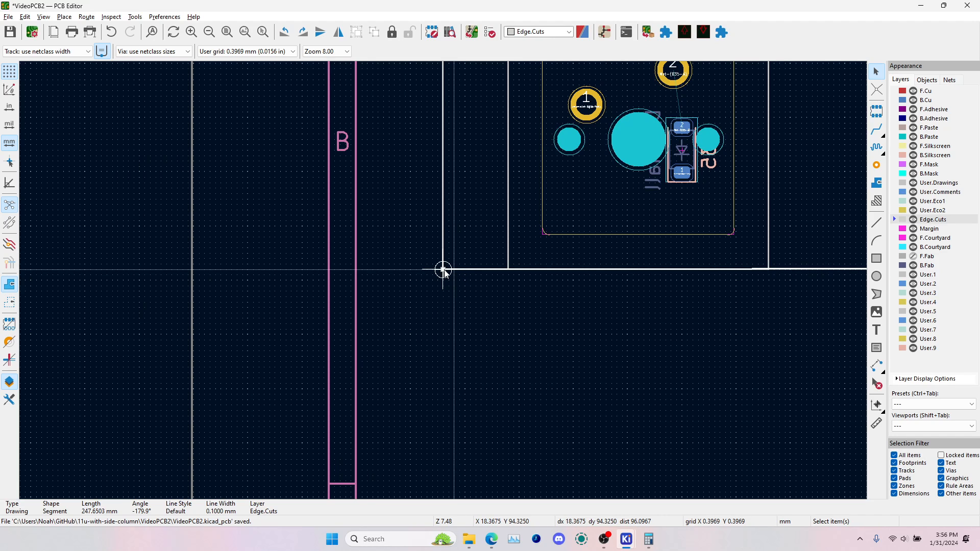
scroll(444, 270, down, 5)
click(443, 270)
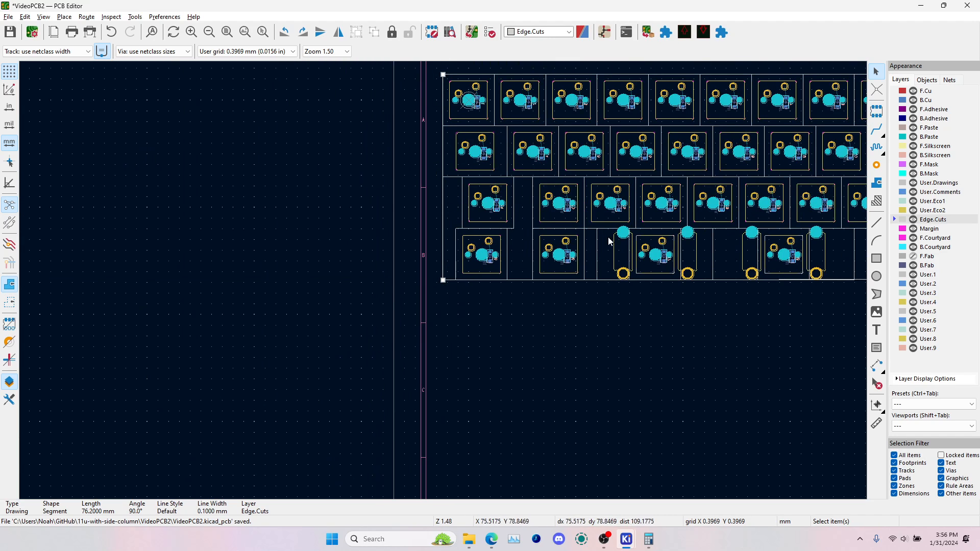
Lower the bottom edge's right endpoint so that the line runs exactly horizontal at 180.0° with a length of 247.65 mm
middle_drag(633, 241, 283, 301)
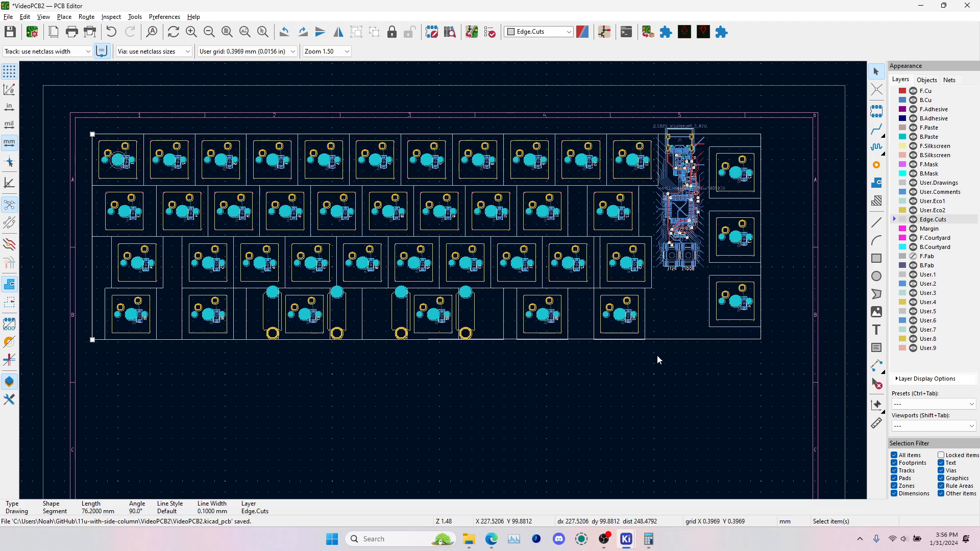
click(667, 341)
scroll(773, 336, up, 3)
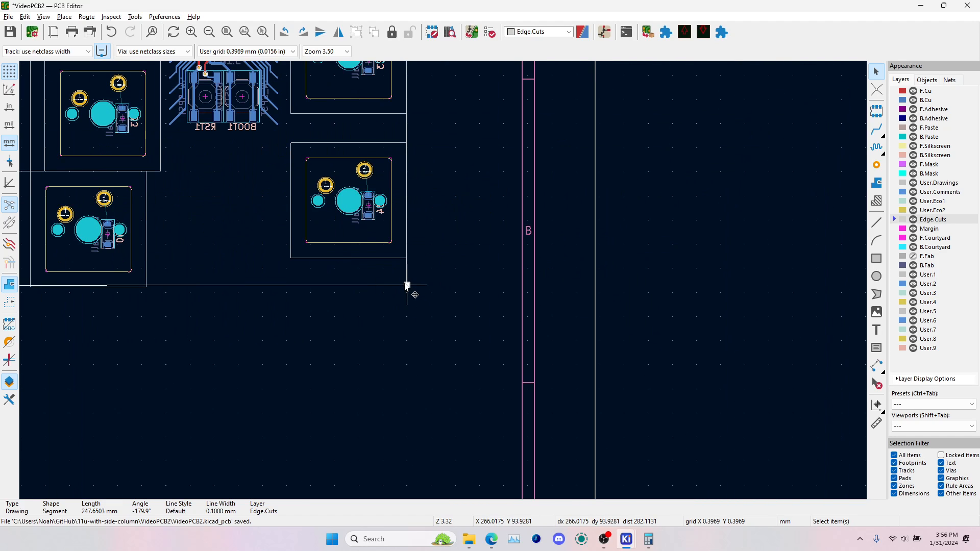
drag(407, 286, 443, 281)
scroll(407, 293, up, 5)
scroll(445, 297, down, 4)
scroll(444, 281, down, 2)
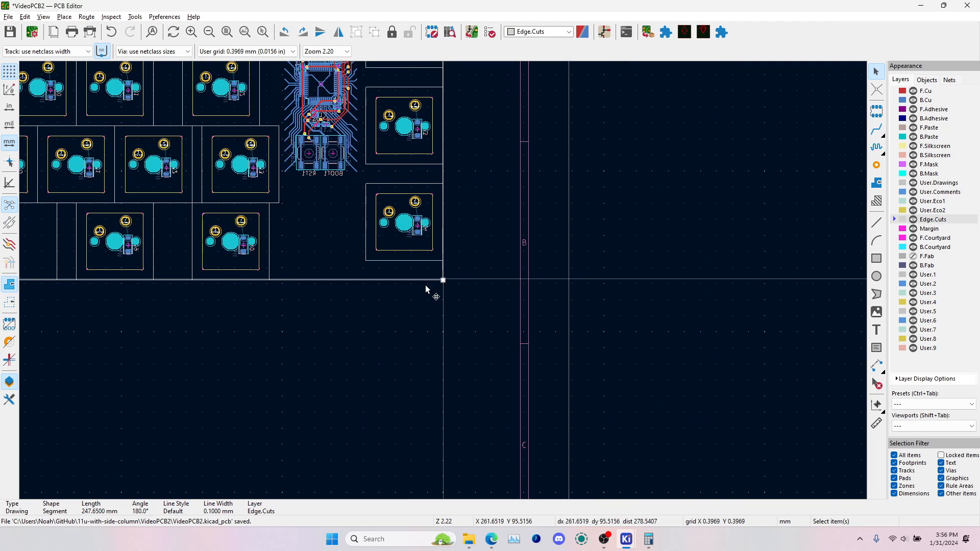
scroll(228, 280, up, 4)
scroll(444, 281, down, 4)
scroll(683, 278, up, 5)
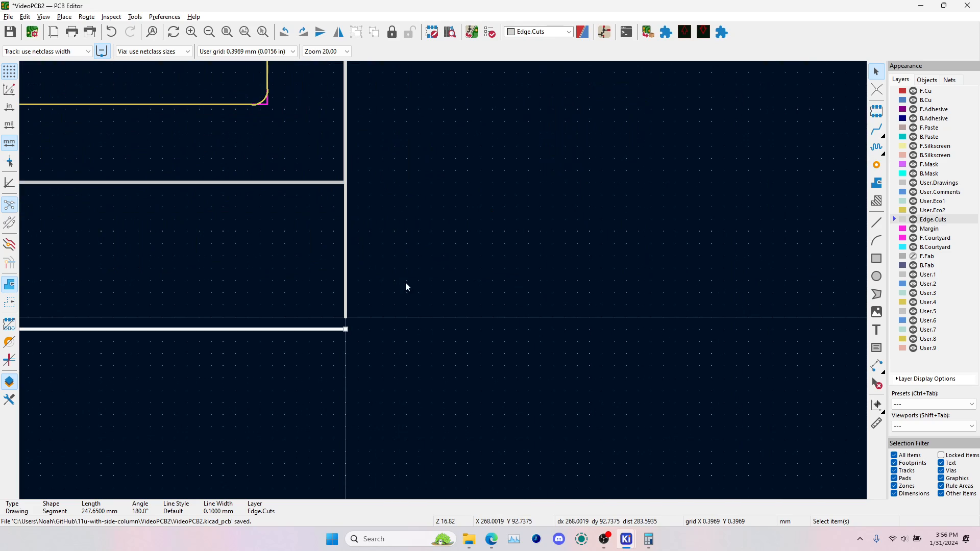
Inspect the board with its closed rectangular outline in the 3D viewer and return to the PCB layout
scroll(337, 311, down, 5)
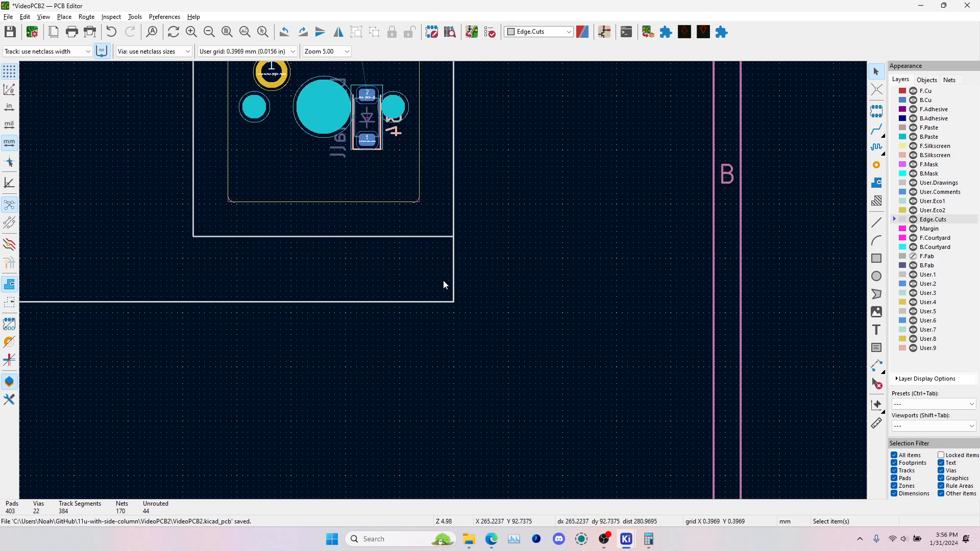
scroll(445, 278, down, 2)
key(alt+3)
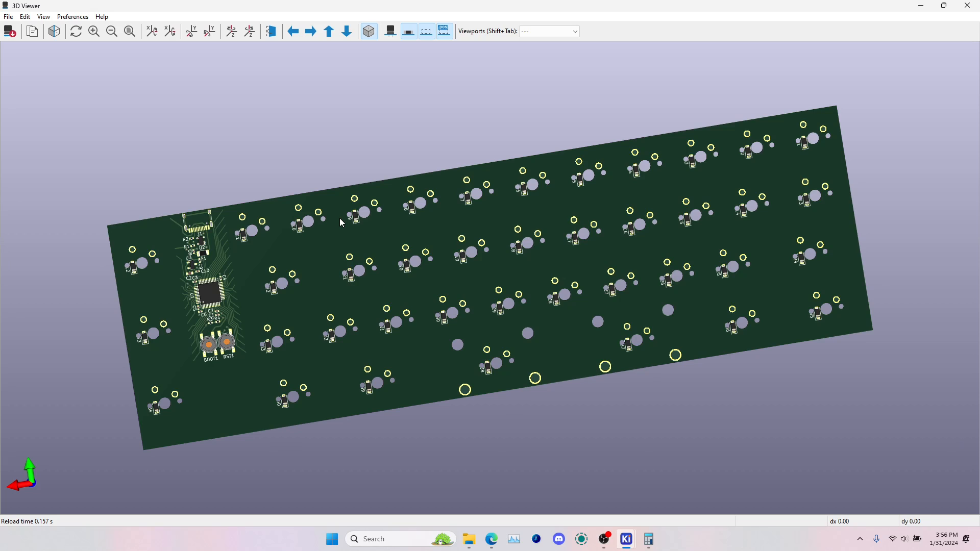
key(alt+Tab)
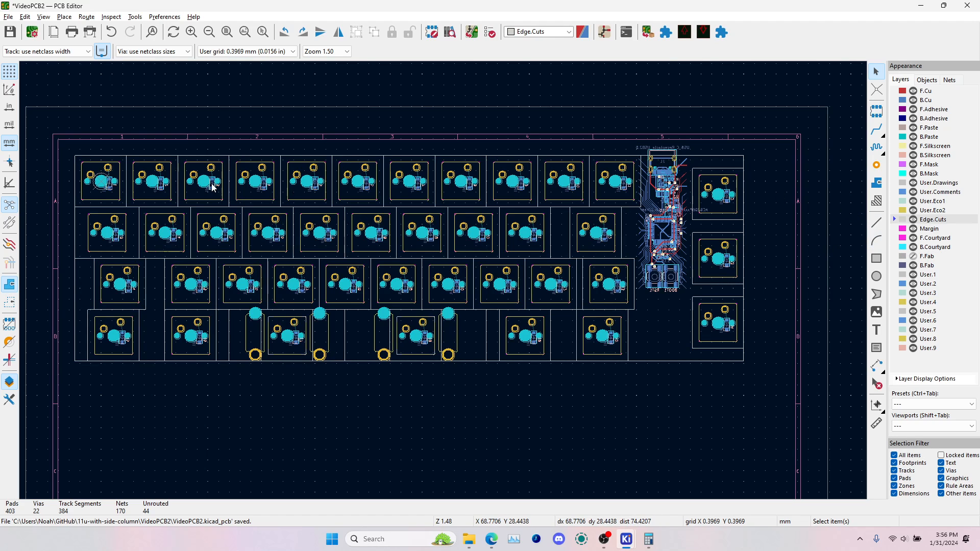
Move the top board edge down and the right board edge inward, each by two grid steps
click(715, 157)
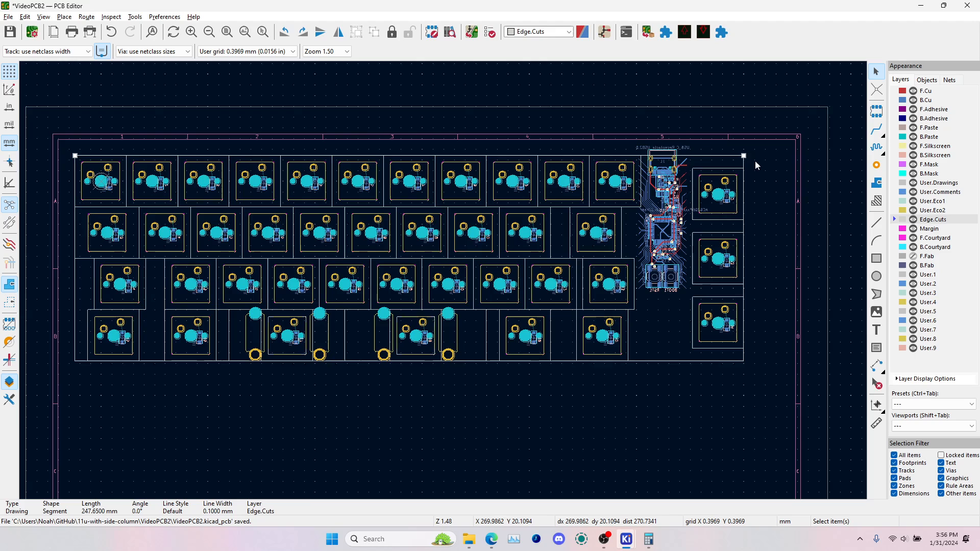
scroll(745, 157, up, 10)
drag(442, 280, 443, 282)
click(442, 308)
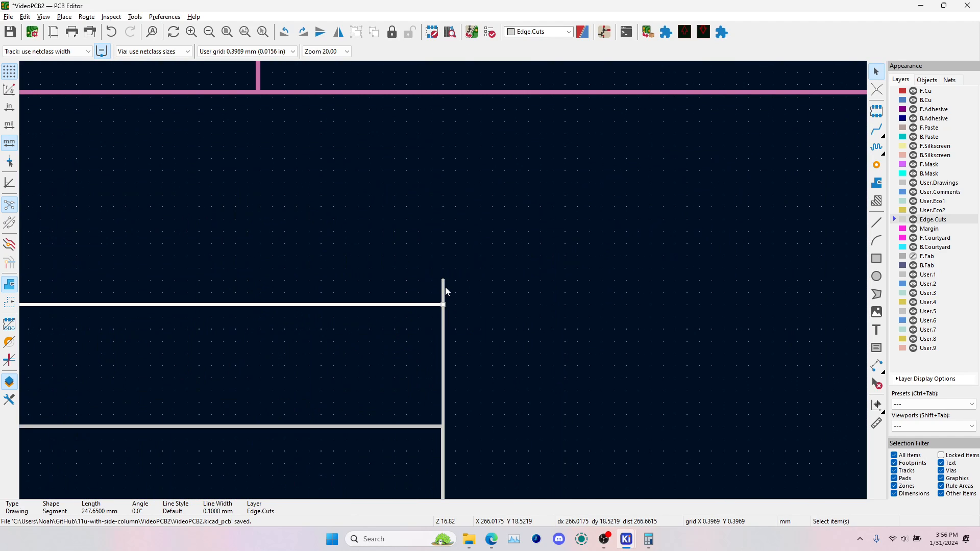
click(443, 283)
key(m)
click(418, 280)
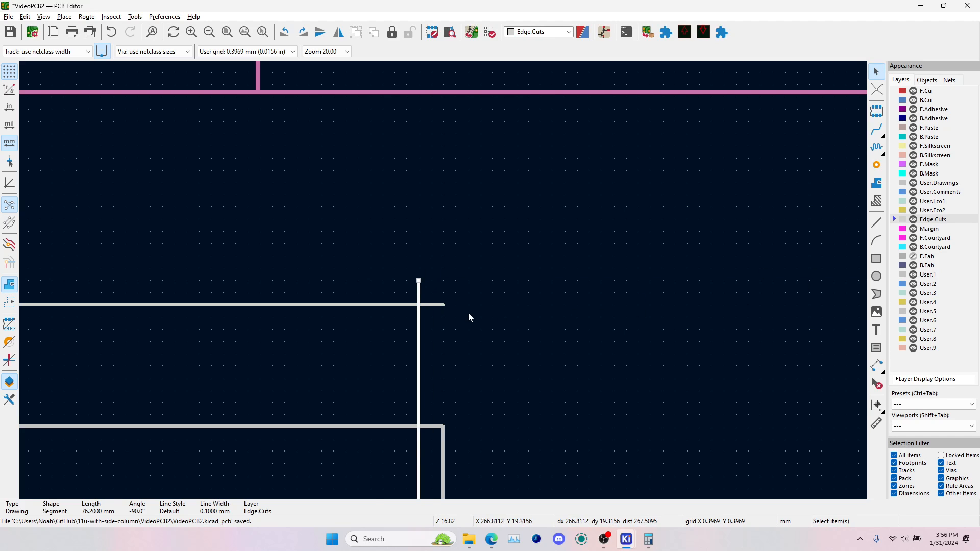
scroll(468, 317, down, 6)
click(245, 51)
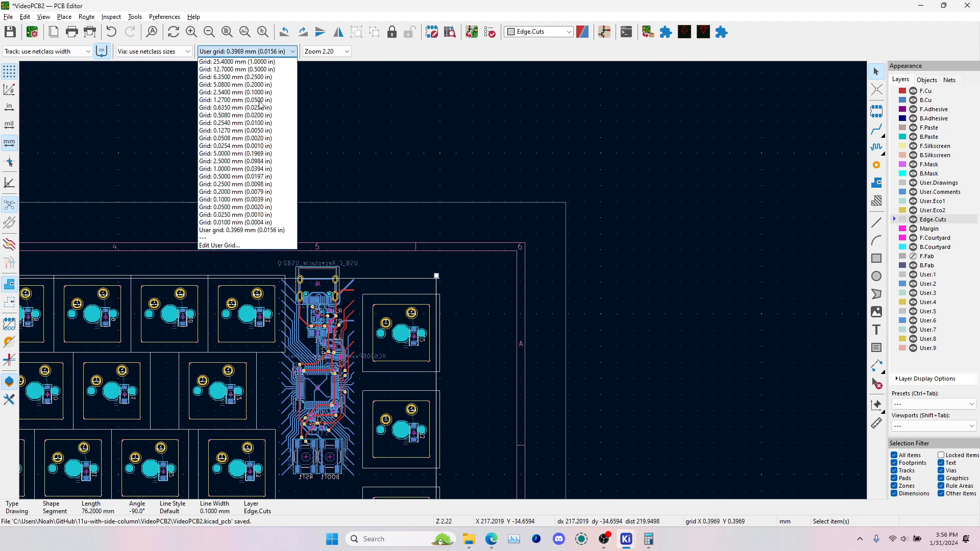
click(271, 231)
click(266, 51)
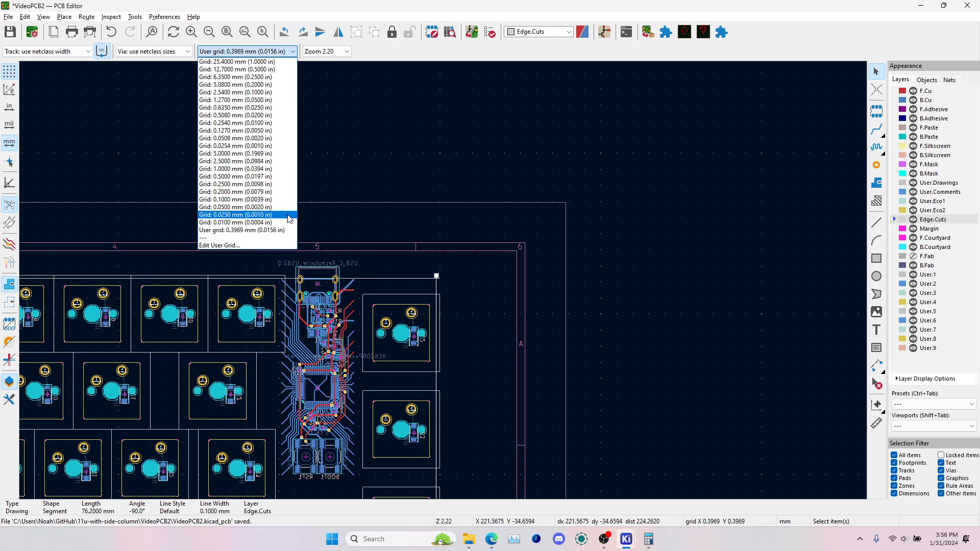
click(255, 231)
Move the bottom board edge up and the left board edge inward, each by two grid steps
scroll(475, 252, down, 3)
scroll(444, 283, up, 6)
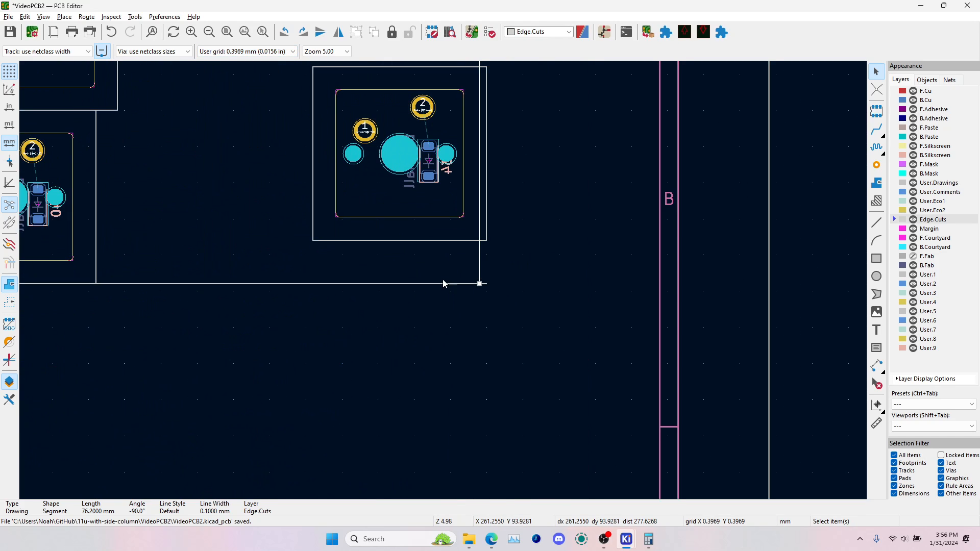
scroll(483, 284, up, 5)
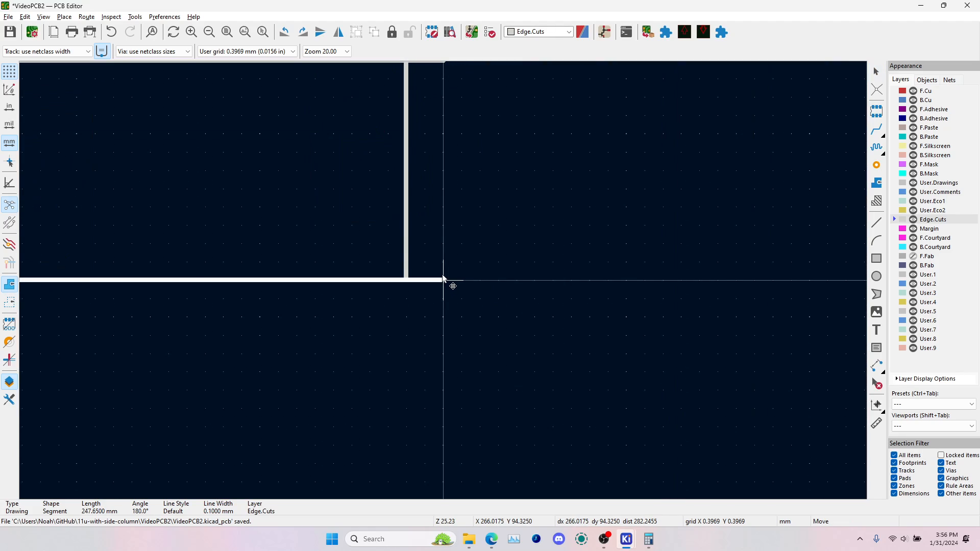
drag(451, 285, 442, 244)
scroll(358, 276, down, 8)
scroll(307, 294, up, 6)
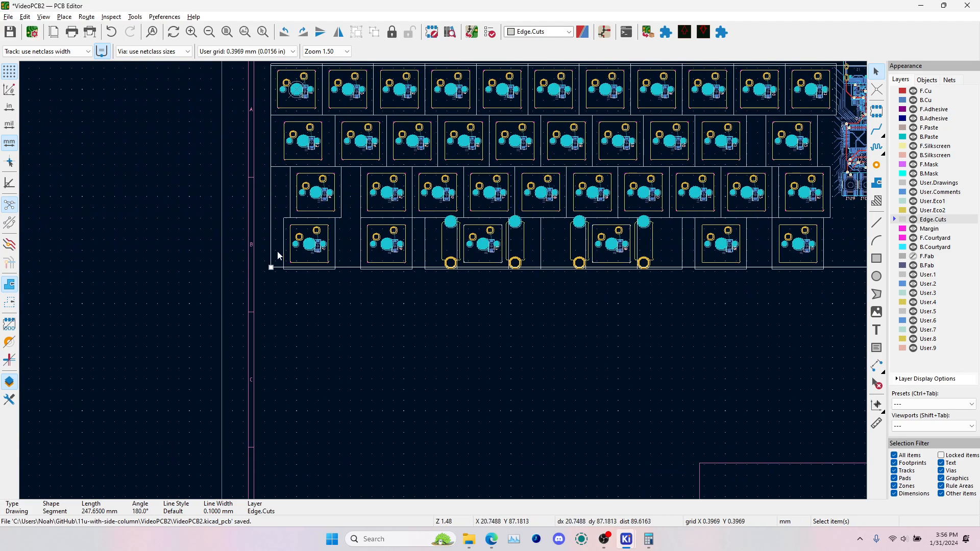
click(433, 309)
key(m)
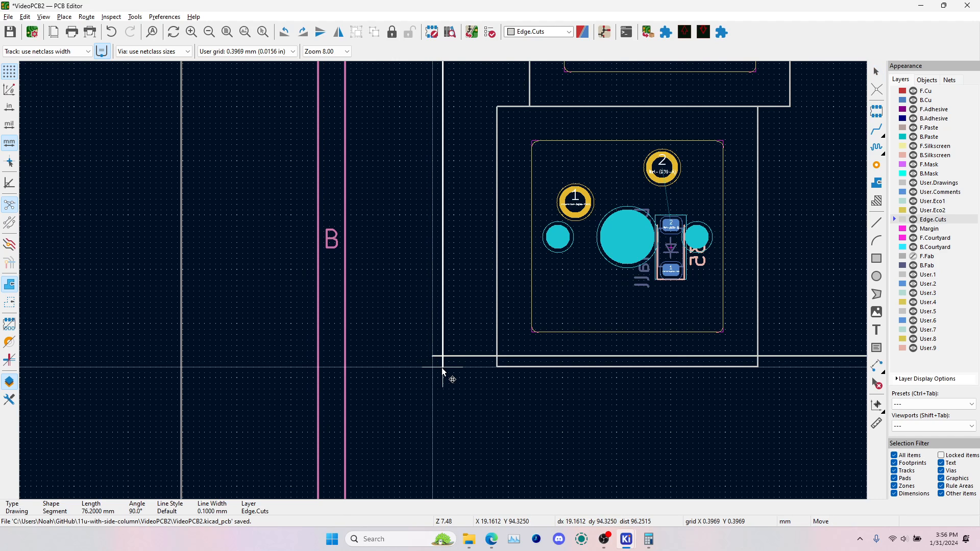
click(443, 367)
Check the board with its inset edges in the 3D viewer and return to the PCB layout
scroll(443, 367, down, 5)
key(alt+3)
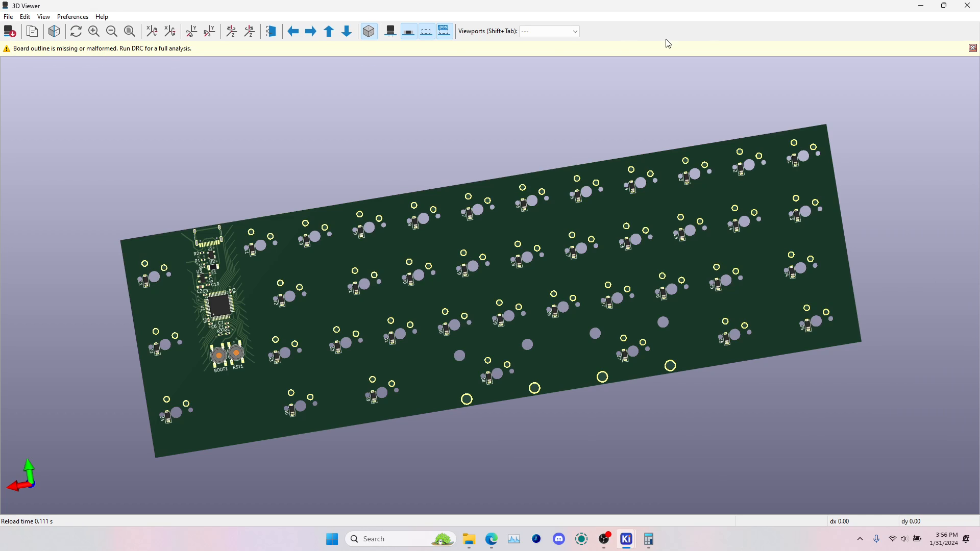
key(alt+Tab)
Draw a 90° arc with a radius of about 2.38 mm on Edge.Cuts in the free space outside the lower-left corner
scroll(454, 281, up, 5)
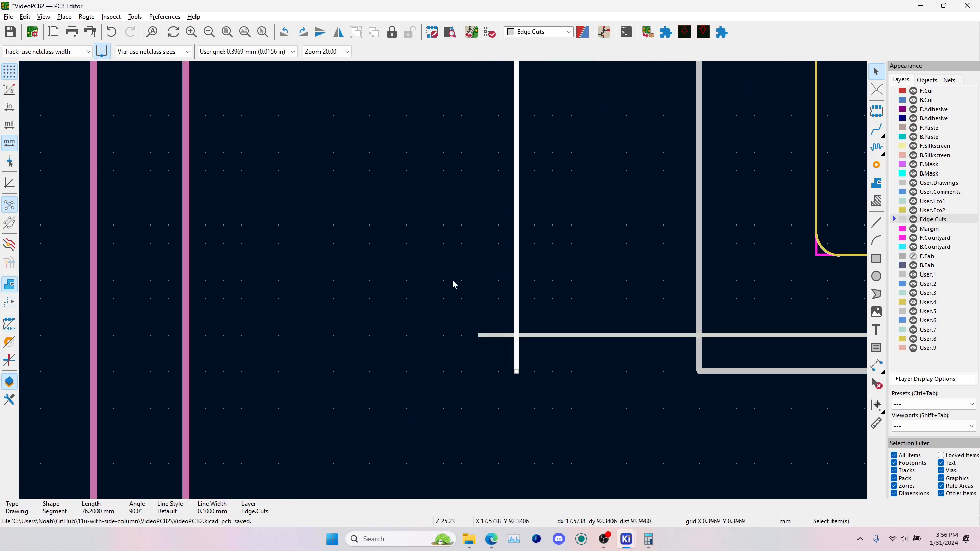
click(878, 243)
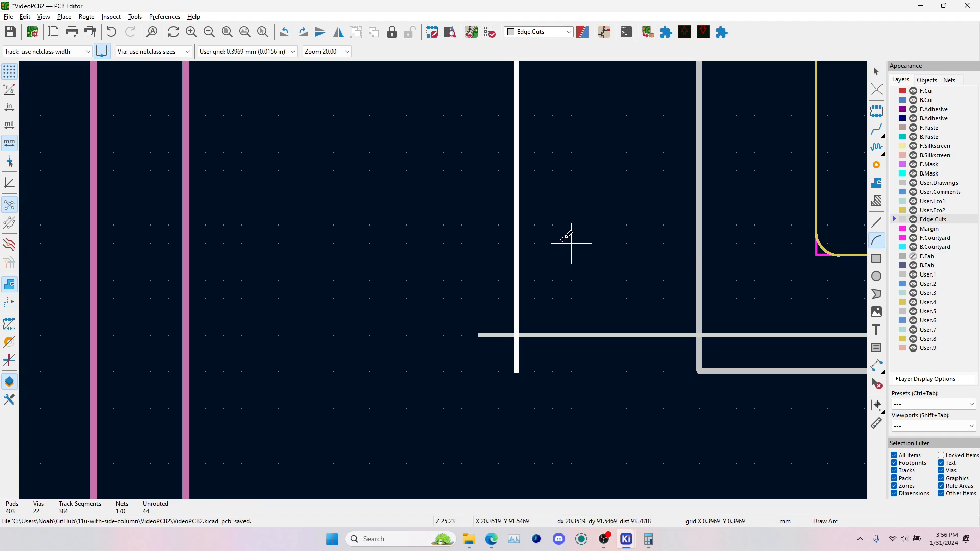
click(297, 298)
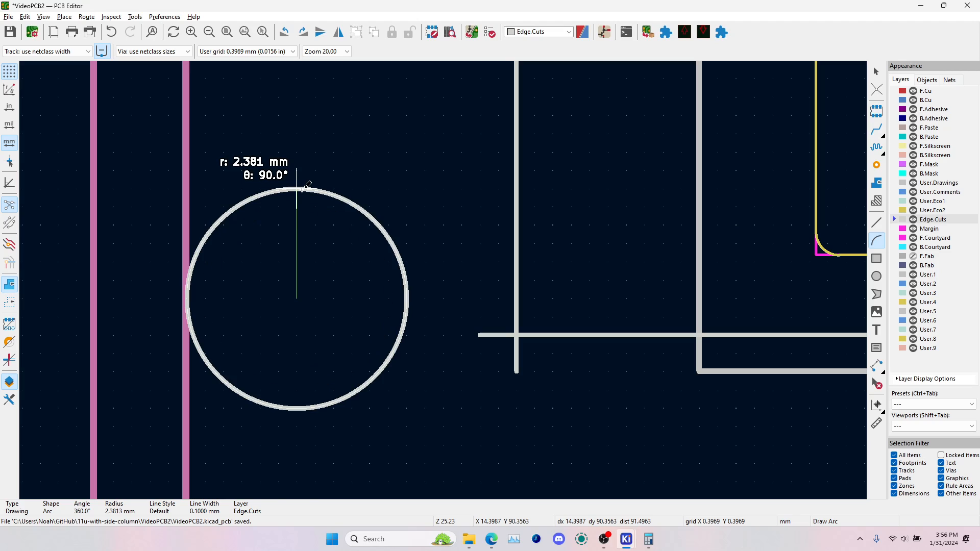
click(298, 188)
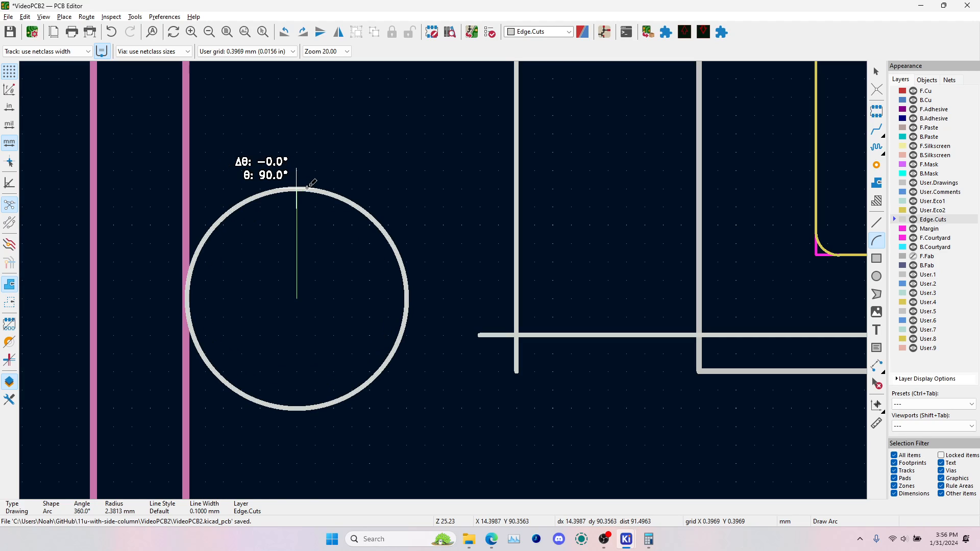
click(407, 302)
key(Escape)
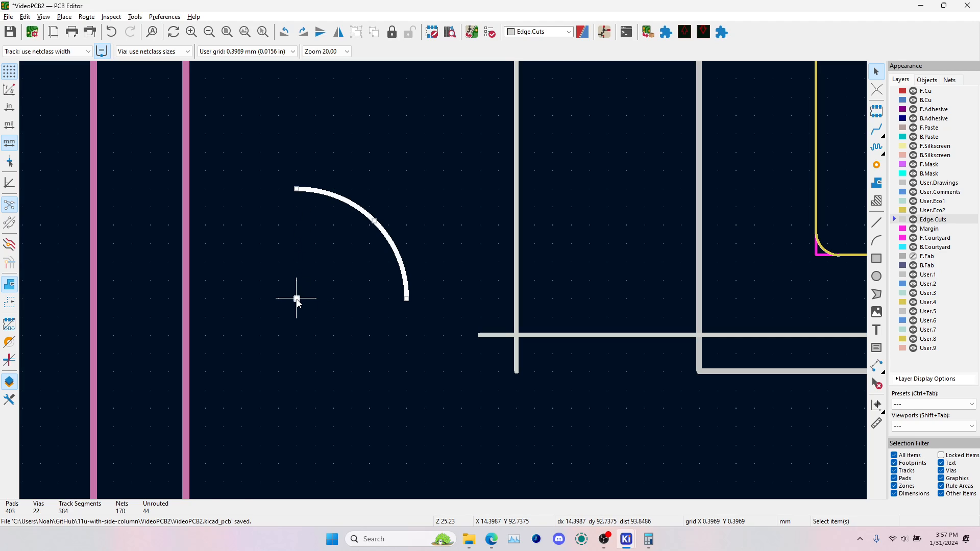
Rotate the arc and place it in the lower-left corner, with its ends touching the left and bottom edges
key(m)
key(r)
key(r)
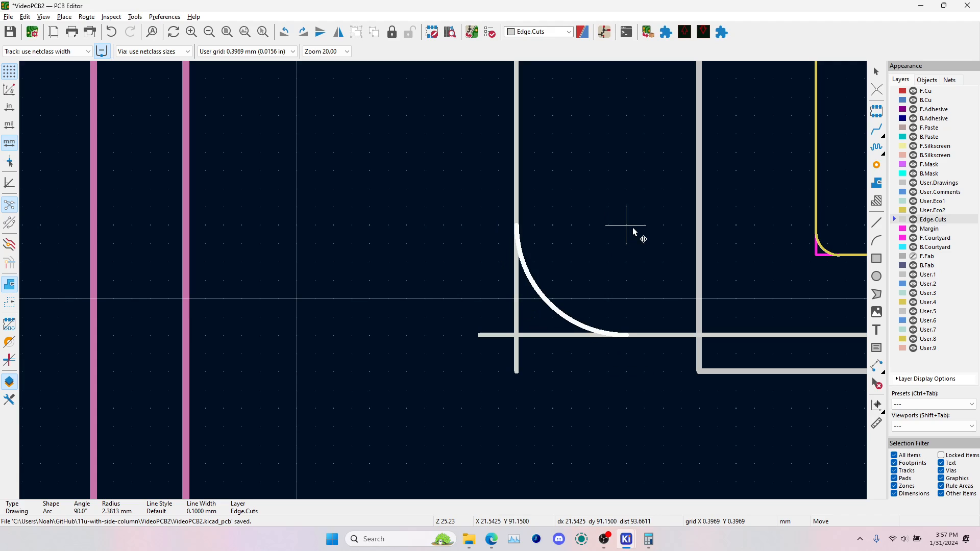
click(634, 231)
Paste a copy of the corner arc, rotate it and fit it between the bottom and right edges at the lower-right corner
key(ctrl+c)
key(ctrl+v)
scroll(638, 255, down, 8)
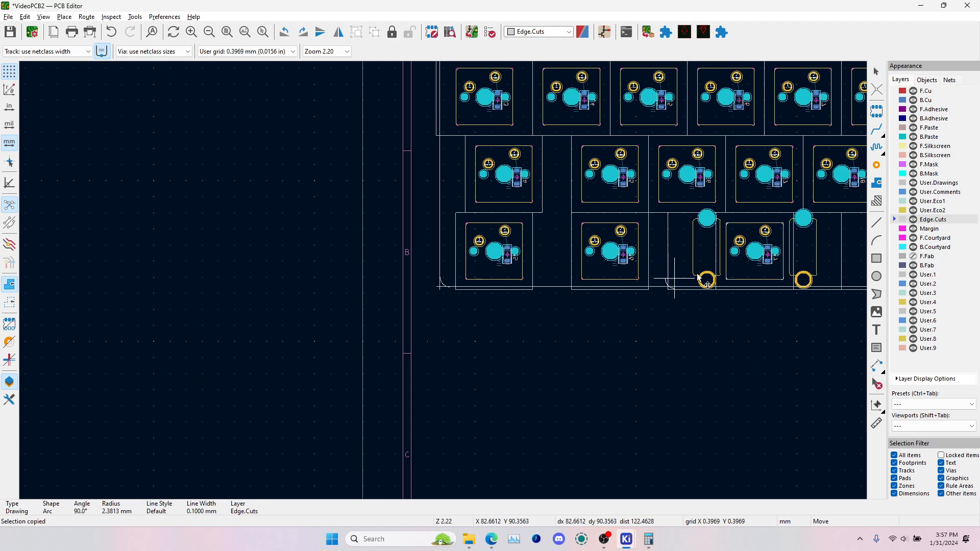
middle_drag(766, 279, 512, 308)
key(r)
scroll(740, 309, up, 8)
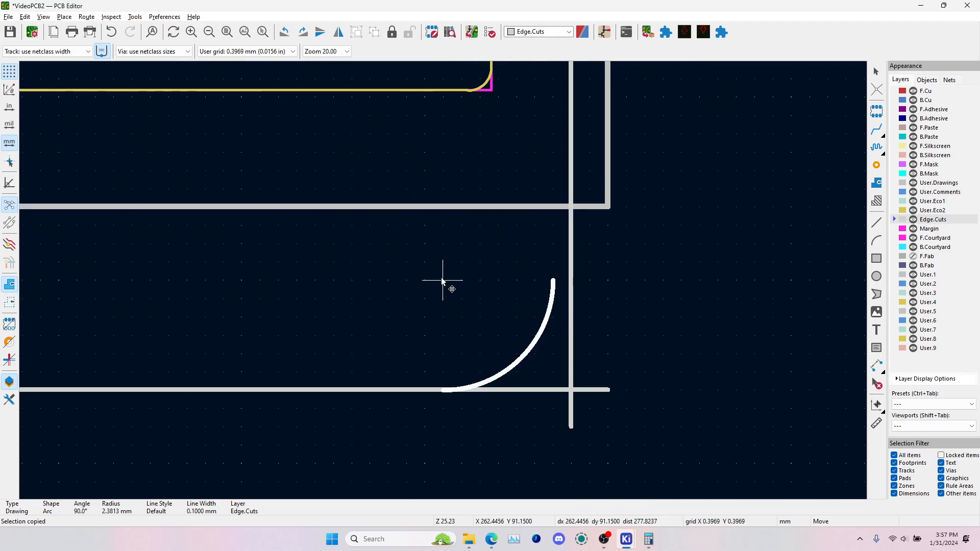
Rotate another arc copy and place it in the upper-right corner, with its ends touching the top and right edges
scroll(445, 281, down, 8)
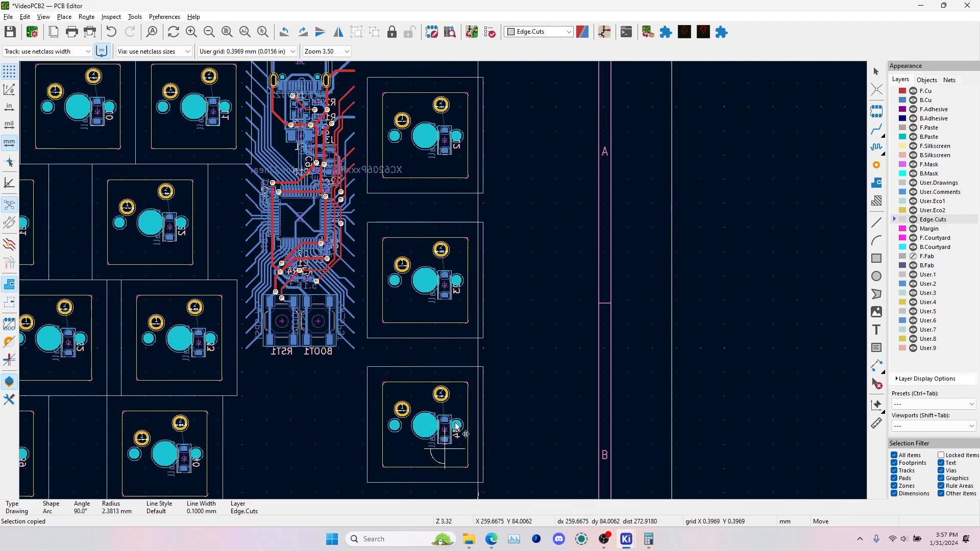
scroll(503, 204, up, 6)
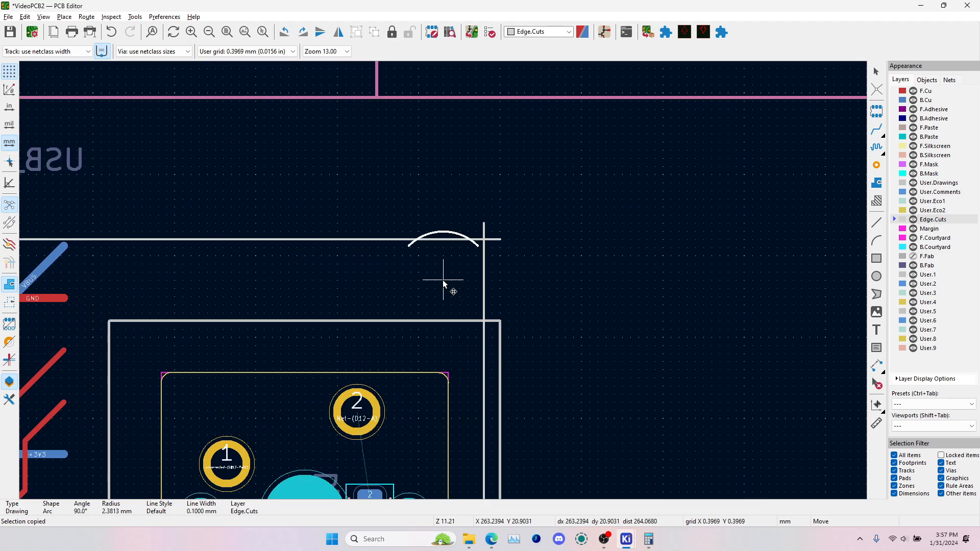
scroll(443, 280, up, 2)
key(shift+r)
click(431, 292)
Place a rotated arc copy in the upper-left corner, with its ends touching the left and top edges
scroll(431, 292, down, 7)
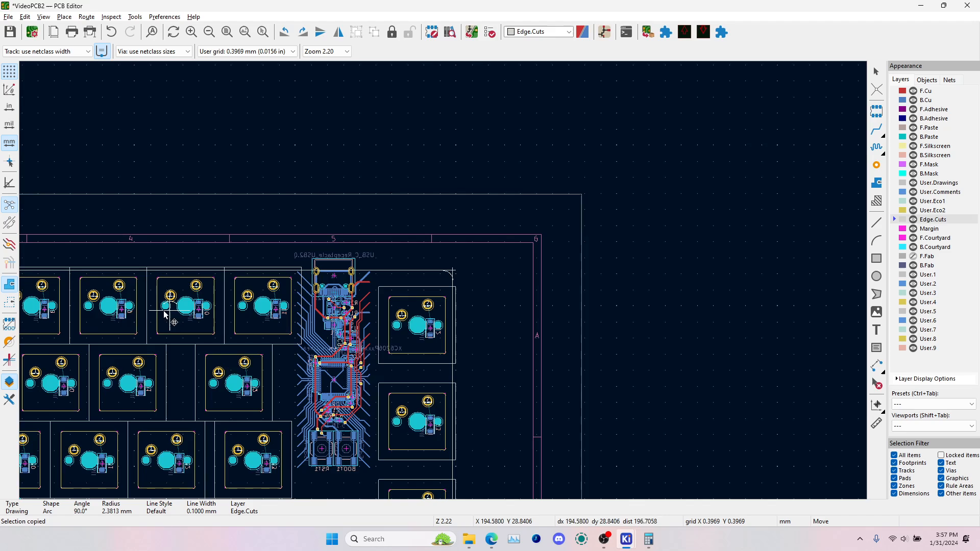
scroll(303, 303, left, 5)
scroll(302, 303, left, 3)
scroll(234, 278, up, 10)
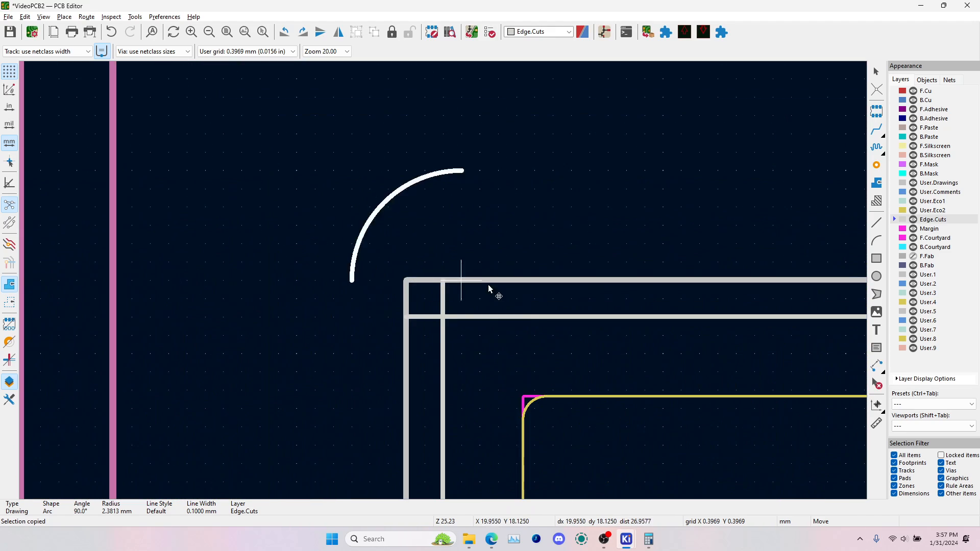
click(549, 422)
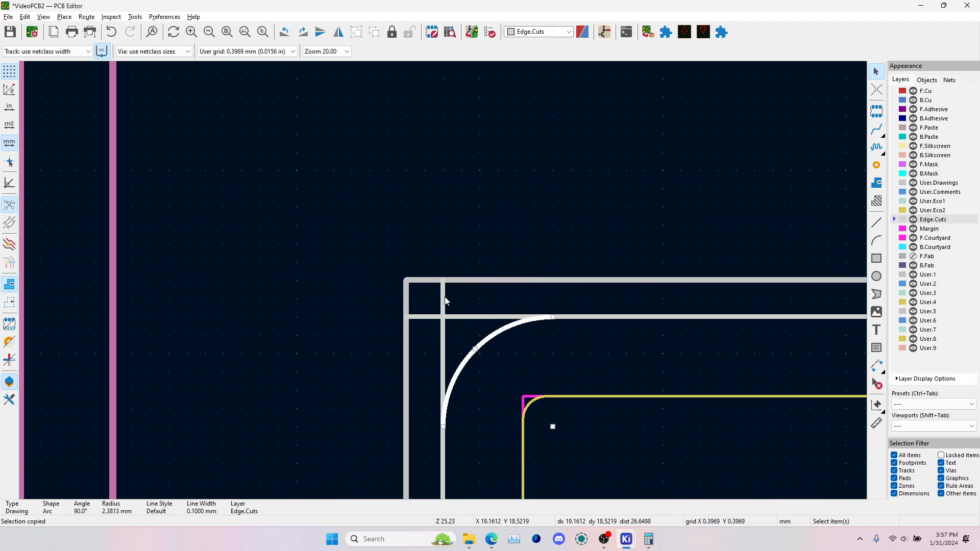
Dim the inactive layers and shorten the left and top edges to end at the upper-left arc's endpoints
key(ctrl+h)
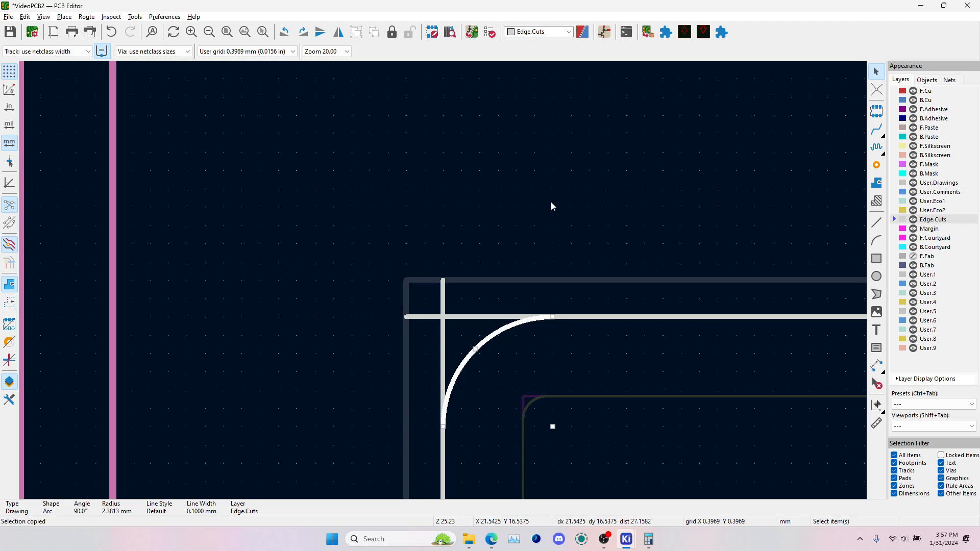
click(484, 262)
click(445, 277)
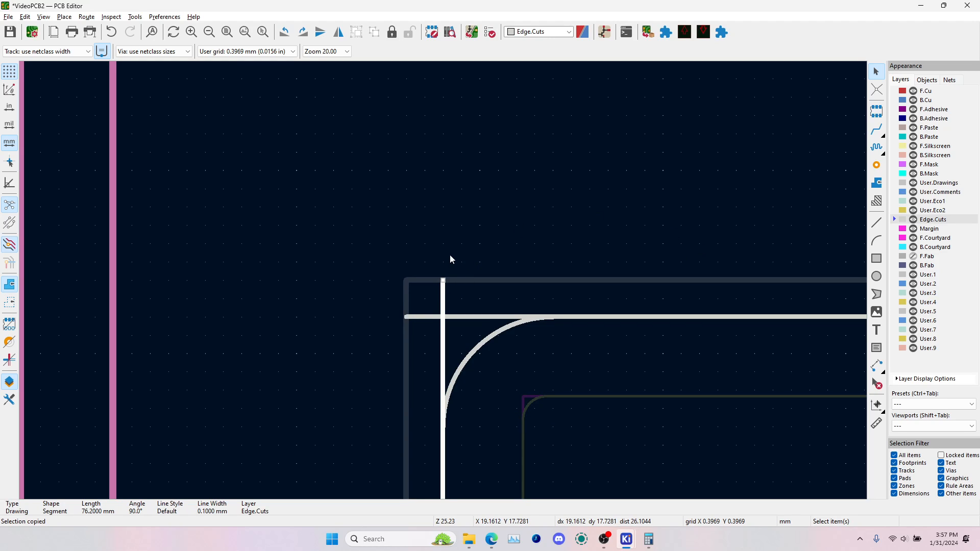
middle_drag(451, 259, 452, 128)
drag(447, 133, 447, 284)
click(409, 169)
drag(409, 169, 557, 169)
click(399, 137)
Shorten the top edge to 241.3 mm and the right edge to 73.025 mm, ending both at the upper-right arc's endpoints
scroll(399, 136, down, 5)
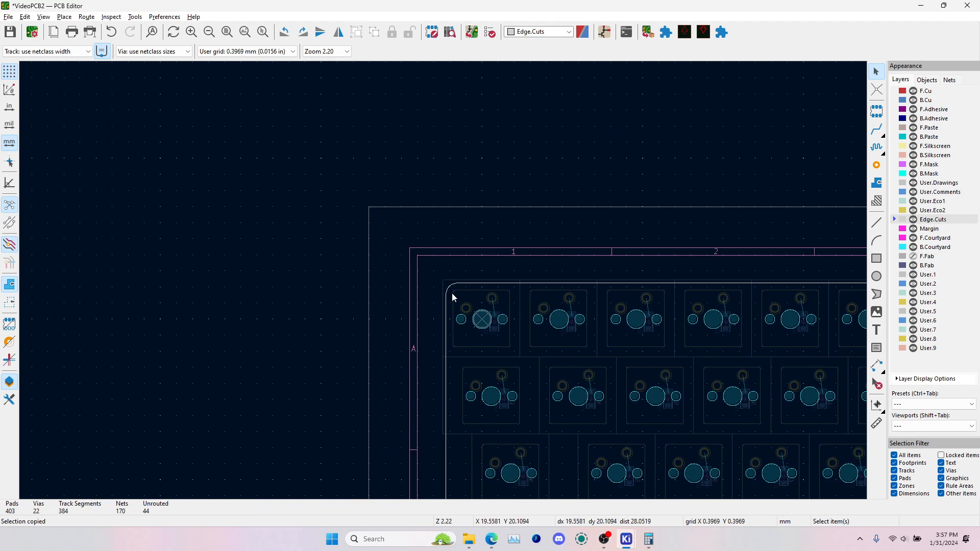
middle_drag(715, 353, 371, 299)
middle_drag(724, 315, 353, 325)
middle_drag(745, 250, 709, 256)
scroll(710, 256, up, 1)
scroll(443, 285, up, 3)
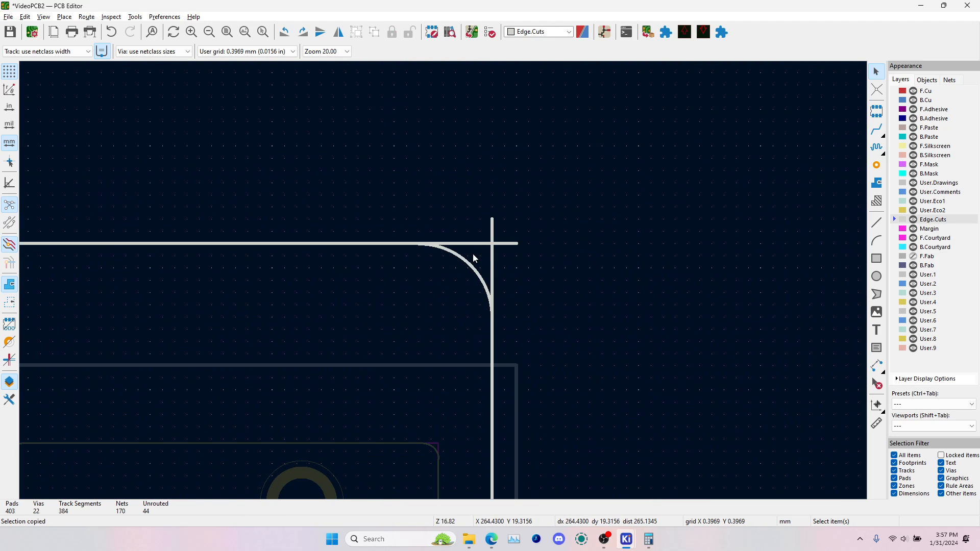
click(495, 245)
drag(517, 244, 419, 243)
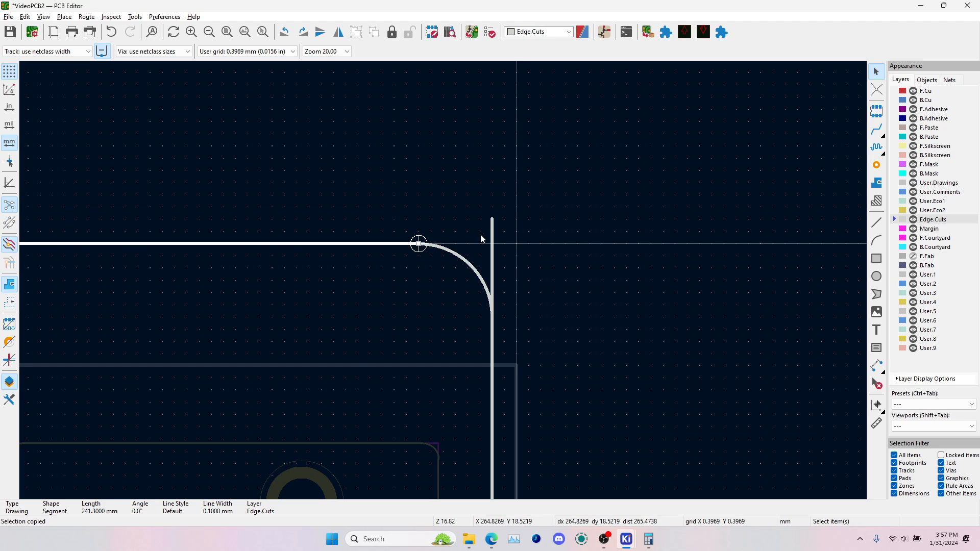
click(494, 234)
drag(494, 218, 492, 314)
click(498, 297)
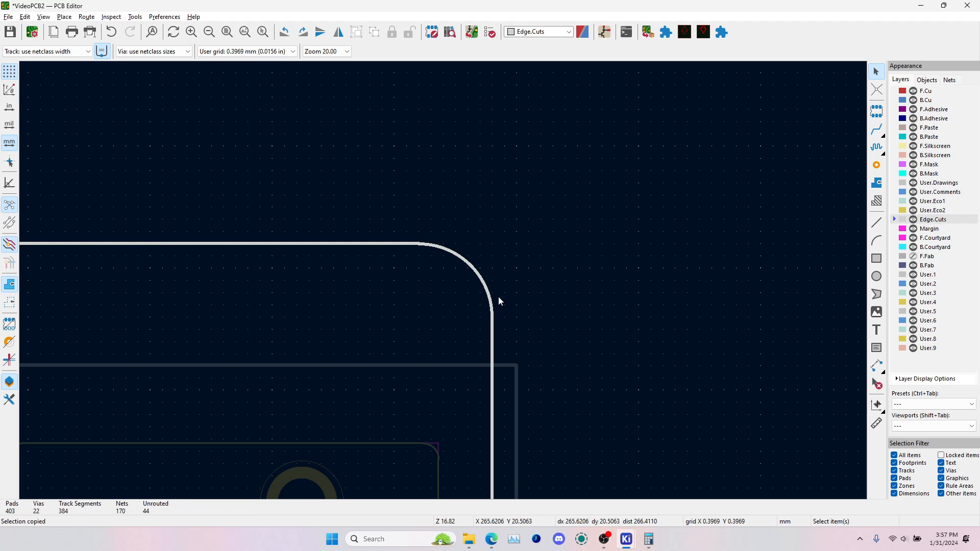
Shorten the right and bottom edges to end at the lower-right arc's endpoints
scroll(424, 403, down, 10)
scroll(443, 281, up, 6)
click(396, 225)
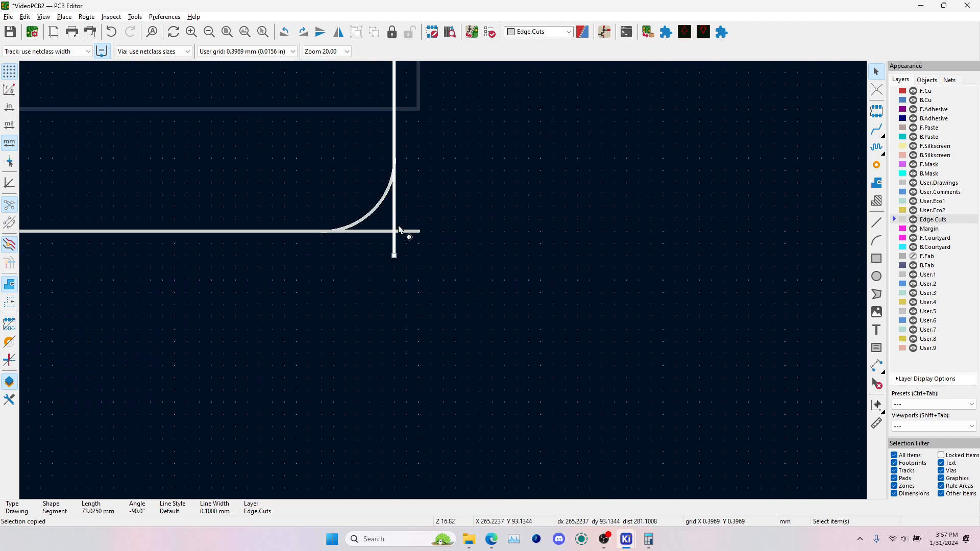
drag(395, 255, 403, 168)
click(410, 231)
drag(420, 231, 322, 232)
click(299, 237)
Check the board's rounded outline in the 3D viewer and close the viewer
scroll(296, 234, down, 1)
scroll(443, 284, down, 5)
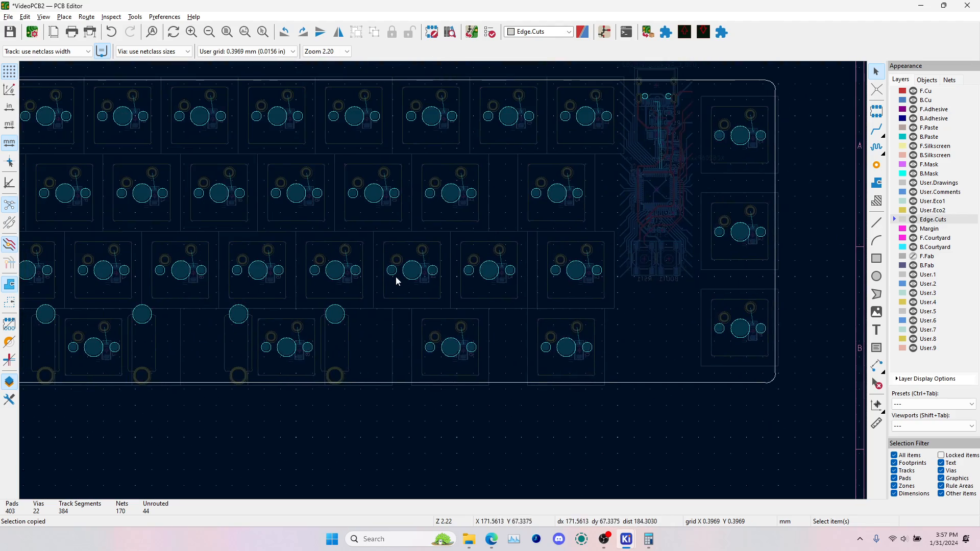
key(alt+3)
click(967, 5)
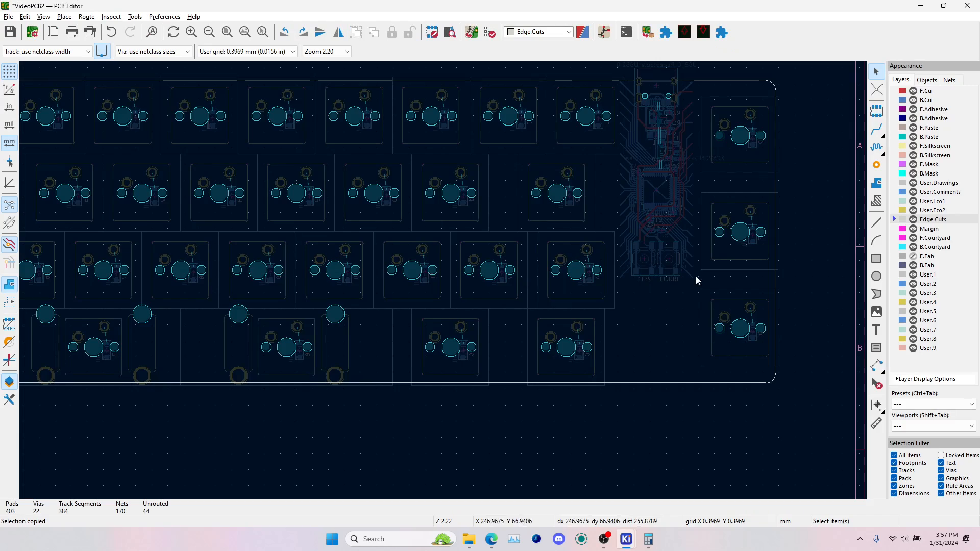
Shorten the left and bottom edges of the board outline to end at the lower-left arc's endpoints
scroll(579, 312, down, 3)
scroll(308, 304, up, 9)
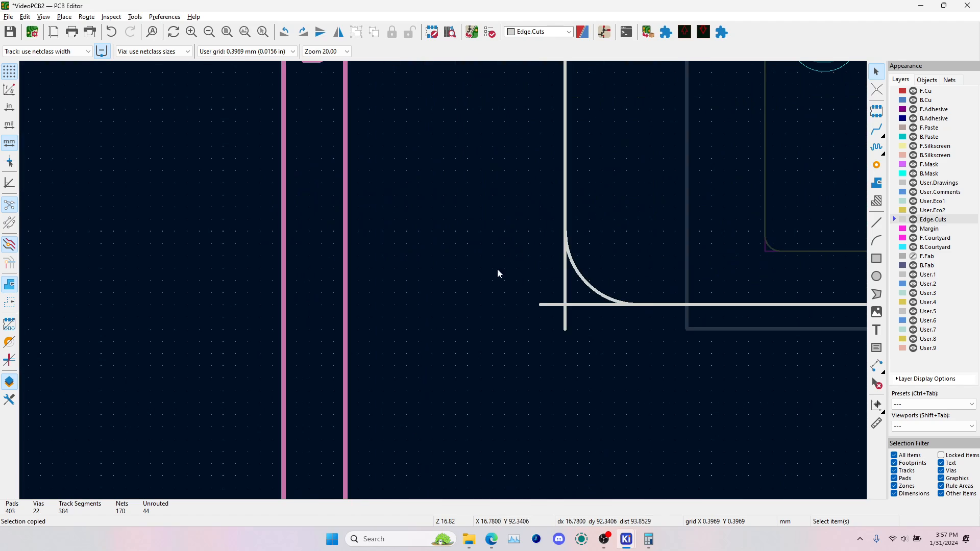
click(565, 297)
drag(565, 328, 565, 232)
click(540, 305)
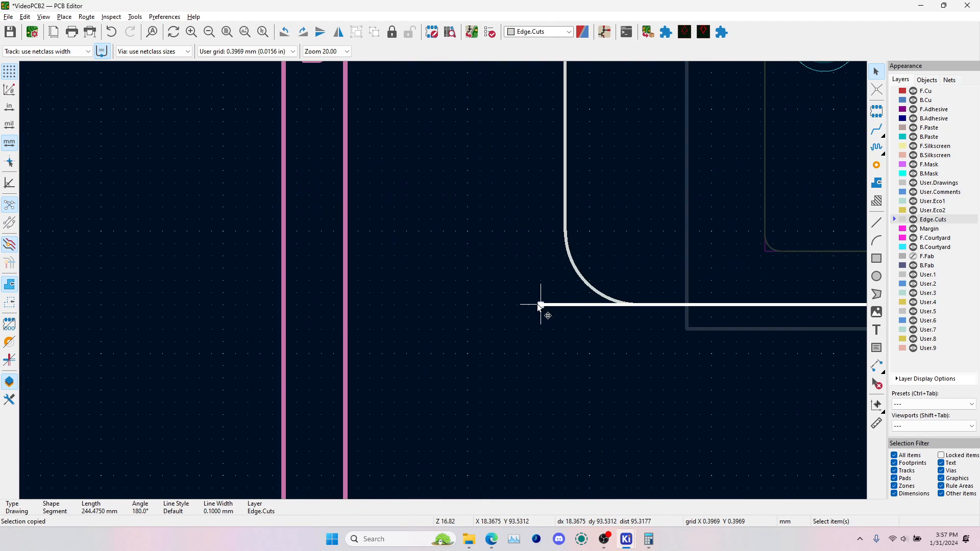
drag(539, 305, 633, 305)
key(ctrl+s)
key(Escape)
Check both sides of the board with its four rounded corners in the 3D viewer, and return to the layout
key(alt+3)
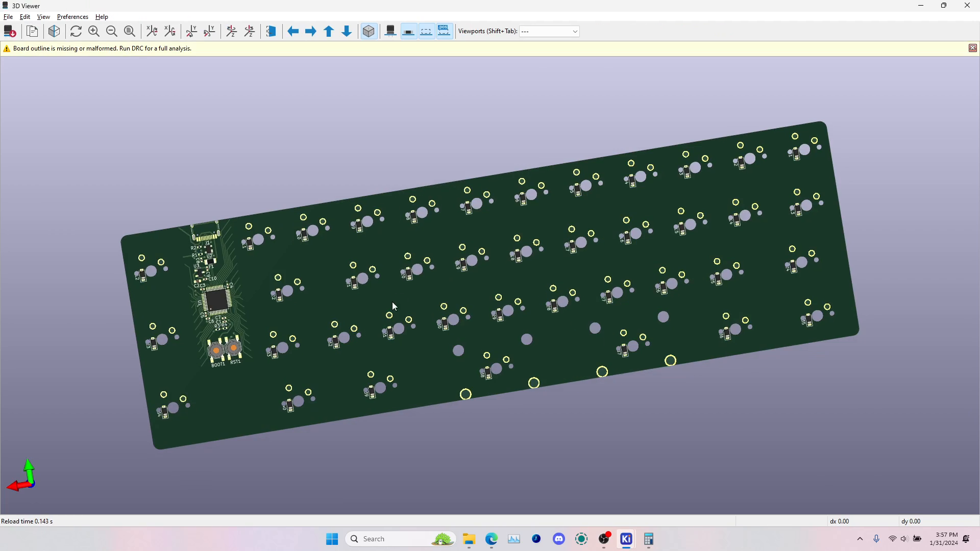
drag(330, 253, 687, 244)
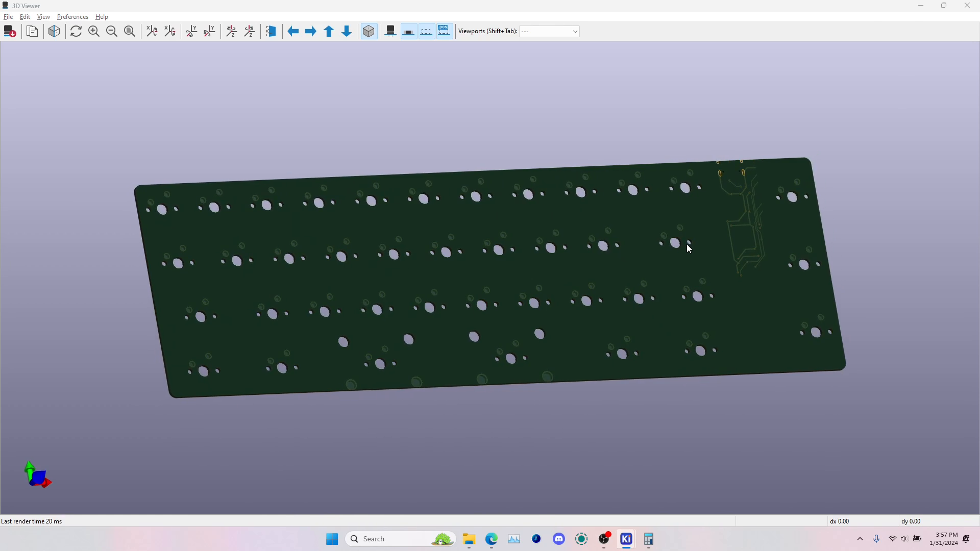
key(Escape)
scroll(633, 280, down, 5)
scroll(671, 242, down, 5)
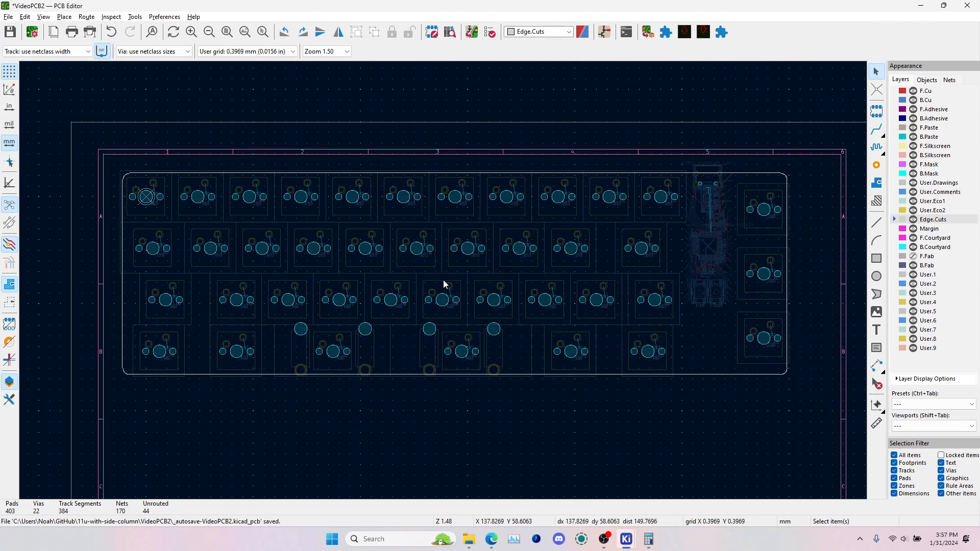
Restore the normal display of inactive layers and move the whole microcontroller and USB circuitry down about 1.6 mm
scroll(719, 187, up, 10)
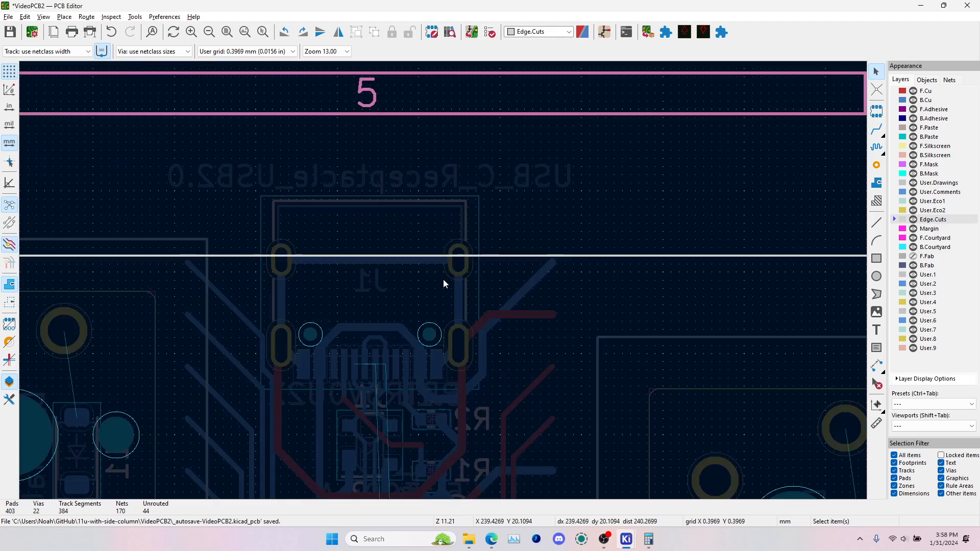
scroll(443, 280, up, 1)
scroll(397, 277, down, 5)
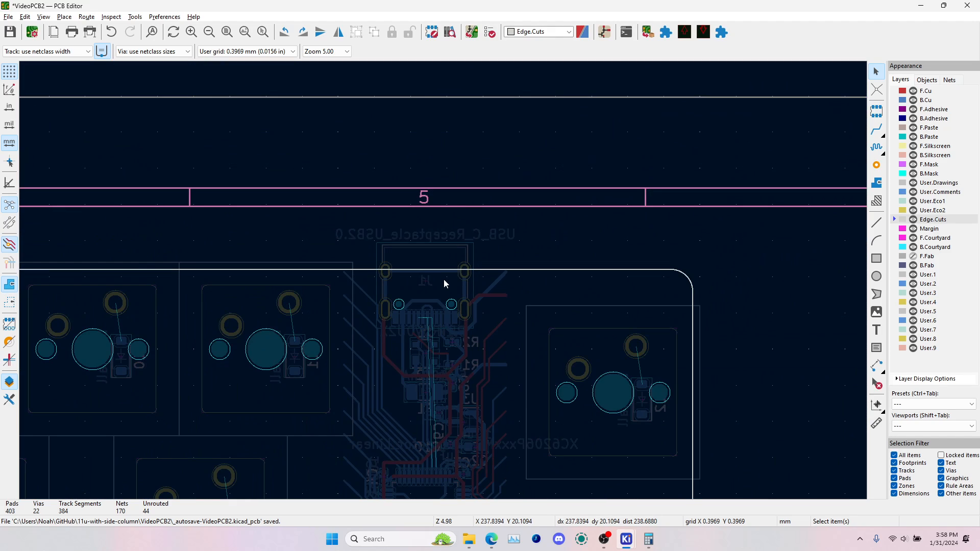
scroll(444, 284, down, 4)
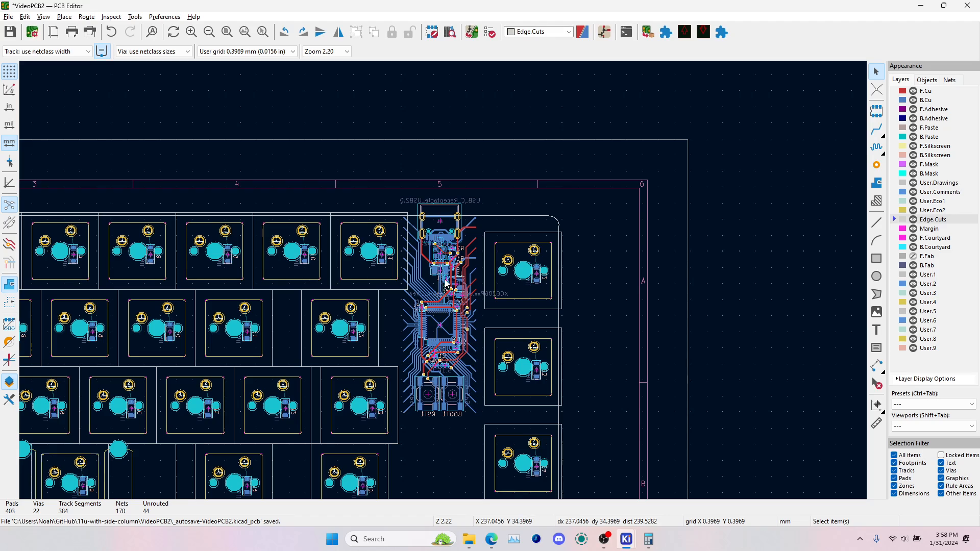
scroll(454, 226, up, 8)
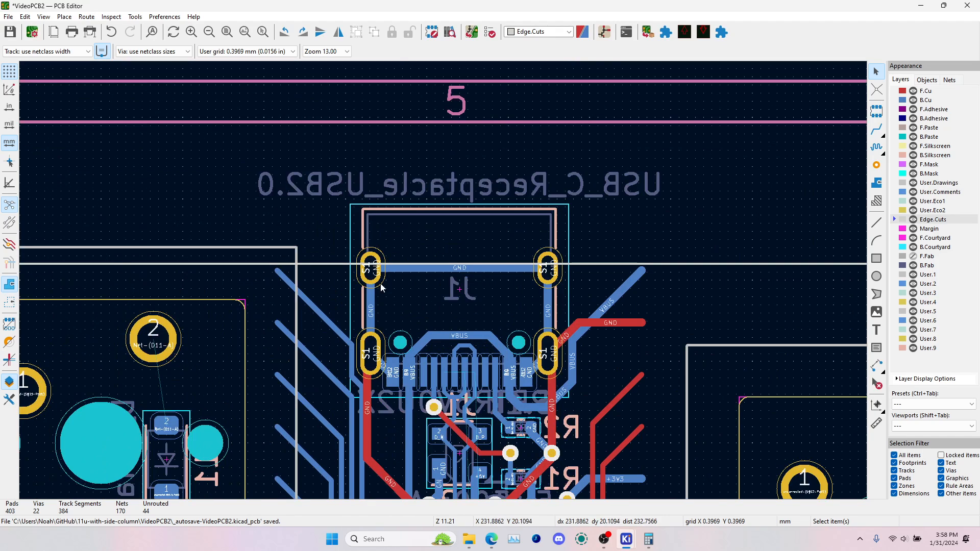
scroll(381, 282, down, 6)
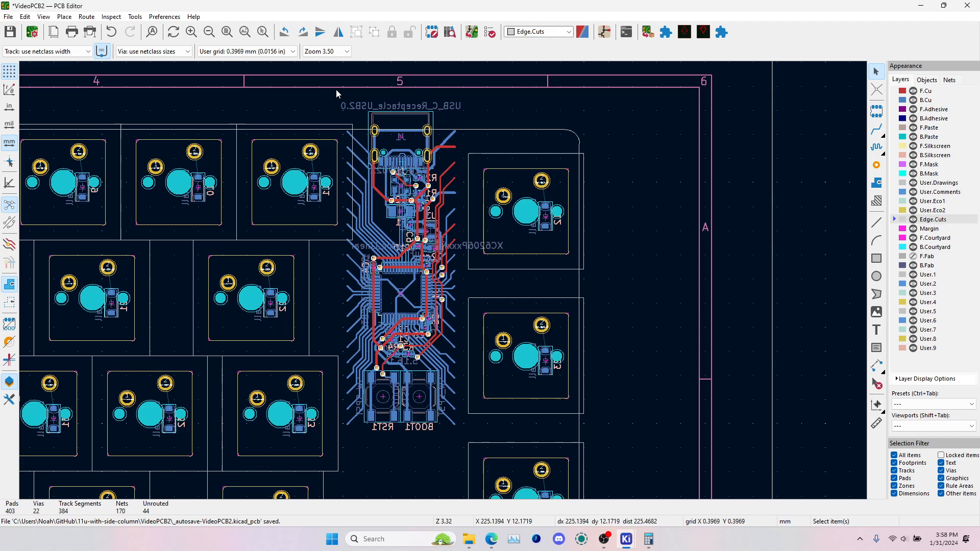
drag(336, 90, 465, 428)
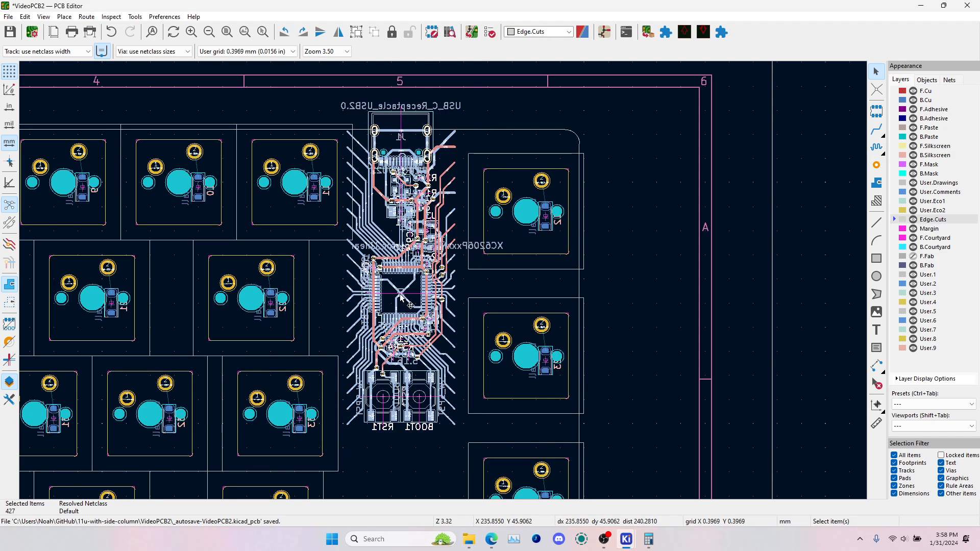
key(m)
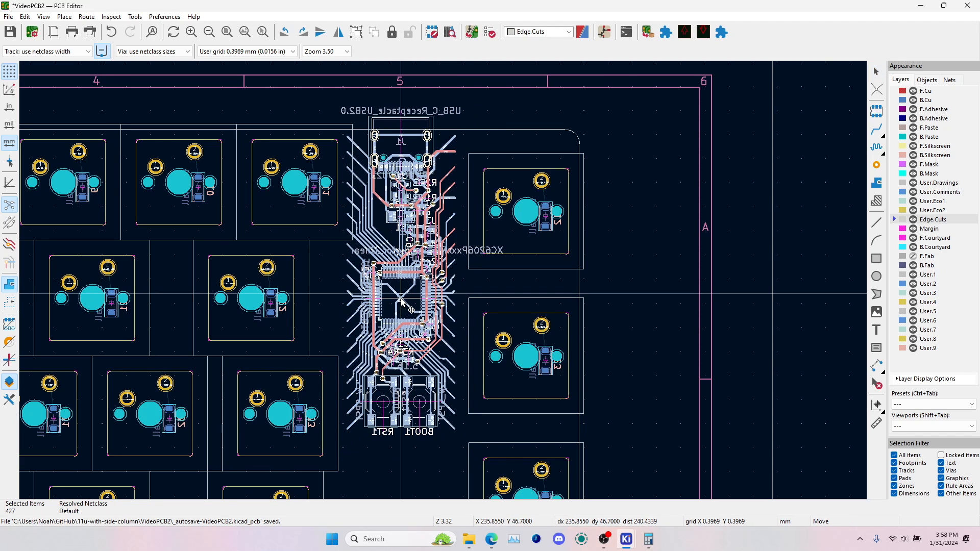
click(401, 304)
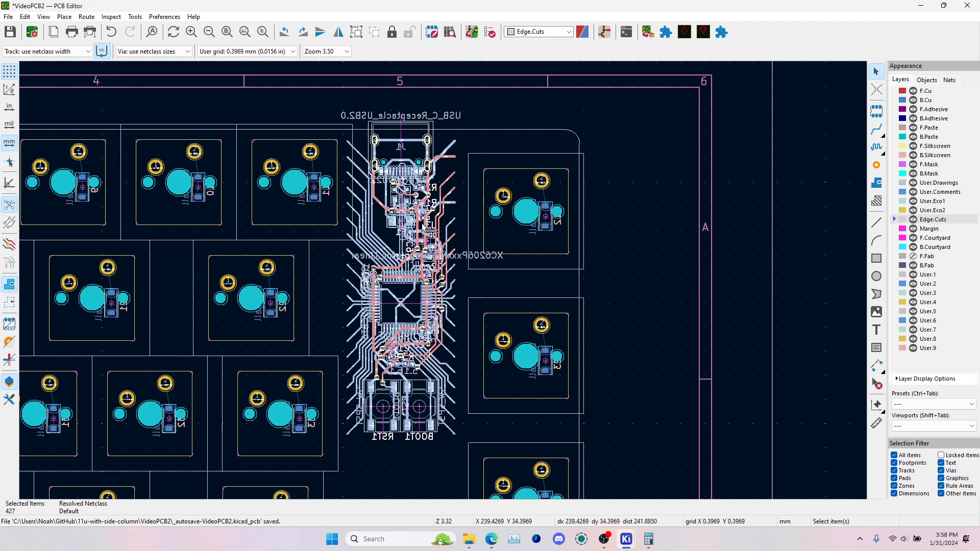
Inspect the USB-C connector's position against the board's top edge in the layout and in the 3D viewer
scroll(376, 122, up, 5)
click(305, 207)
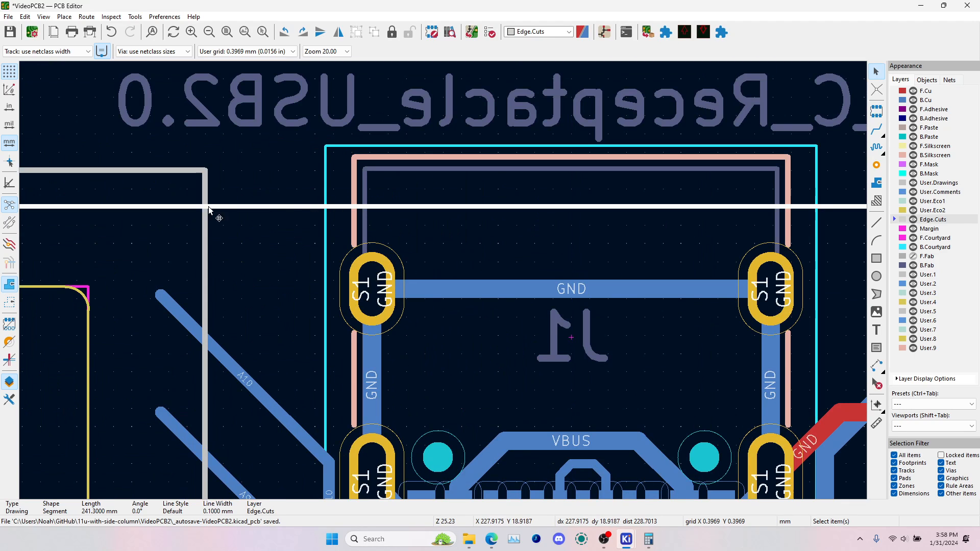
click(376, 272)
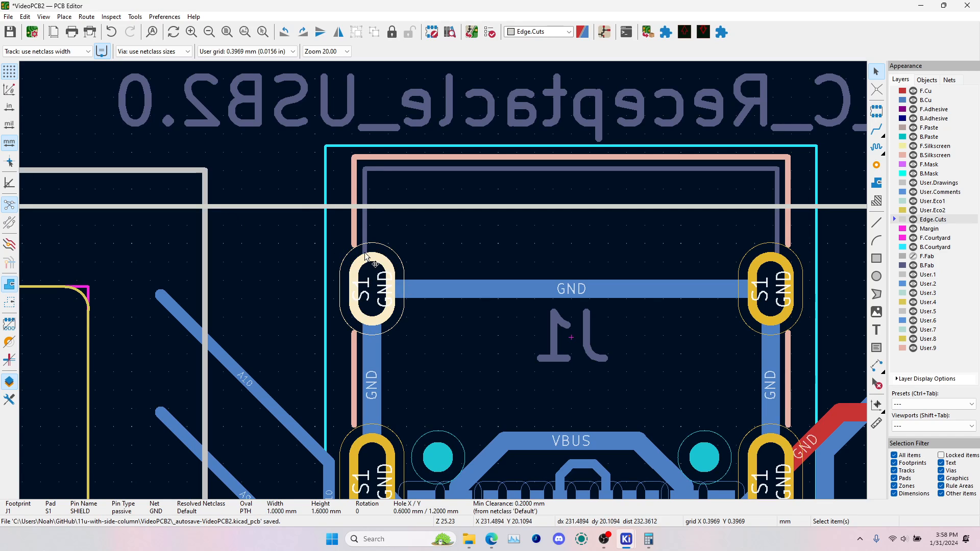
click(380, 156)
click(540, 136)
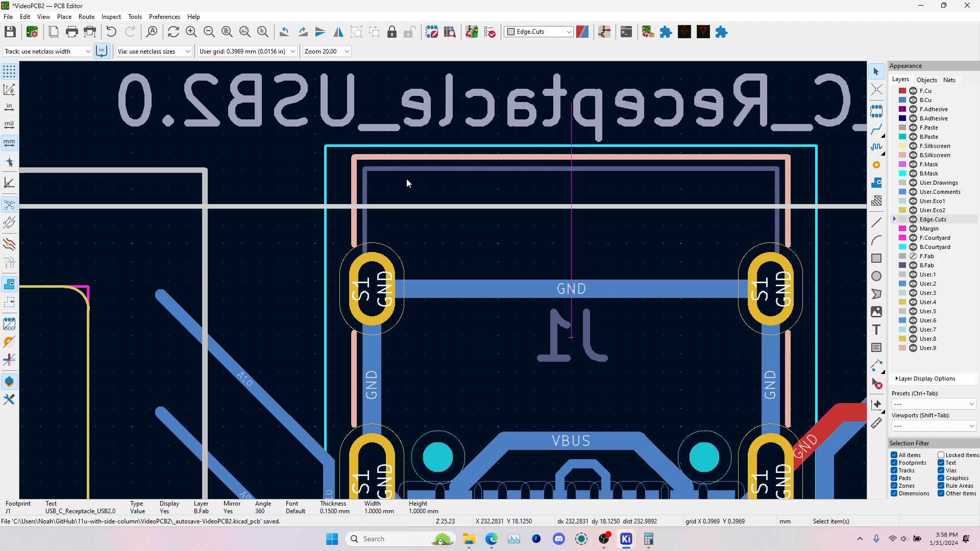
key(alt+3)
drag(597, 231, 617, 286)
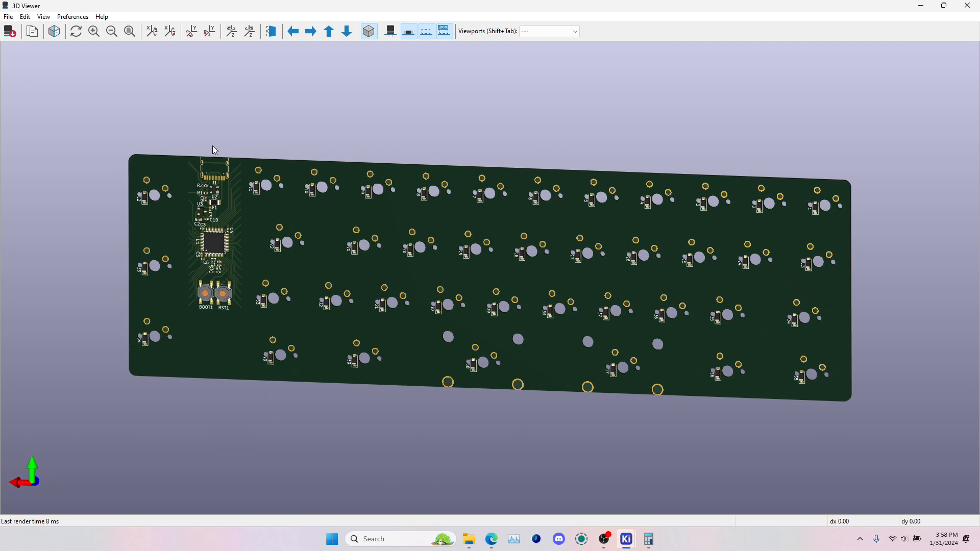
In the schematic, change USB-C connector J1's footprint to USB_C_Receptacle_HRO_TYPE-C-31-M-12 from the PCM_marbastlib-various library
key(alt+Tab)
key(alt+Tab)
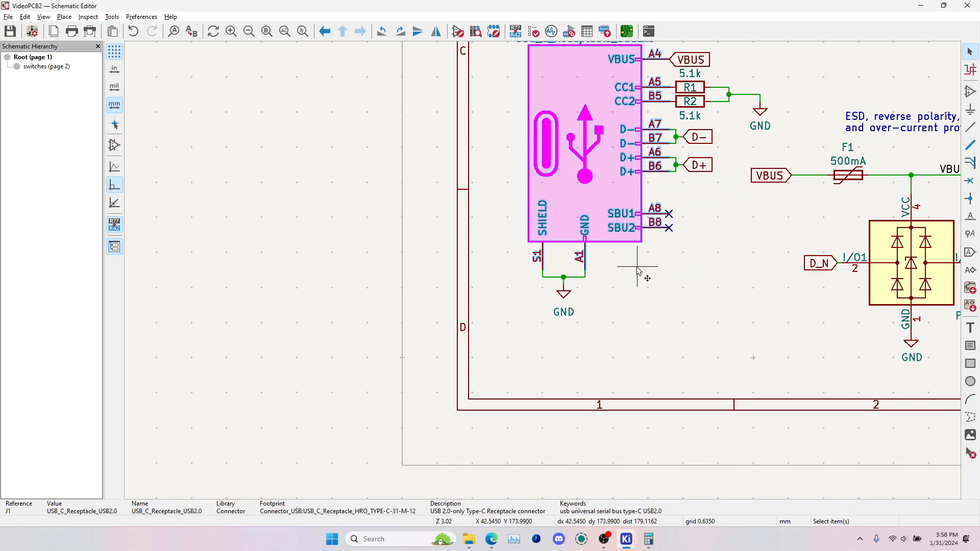
middle_drag(638, 266, 607, 359)
click(597, 310)
key(e)
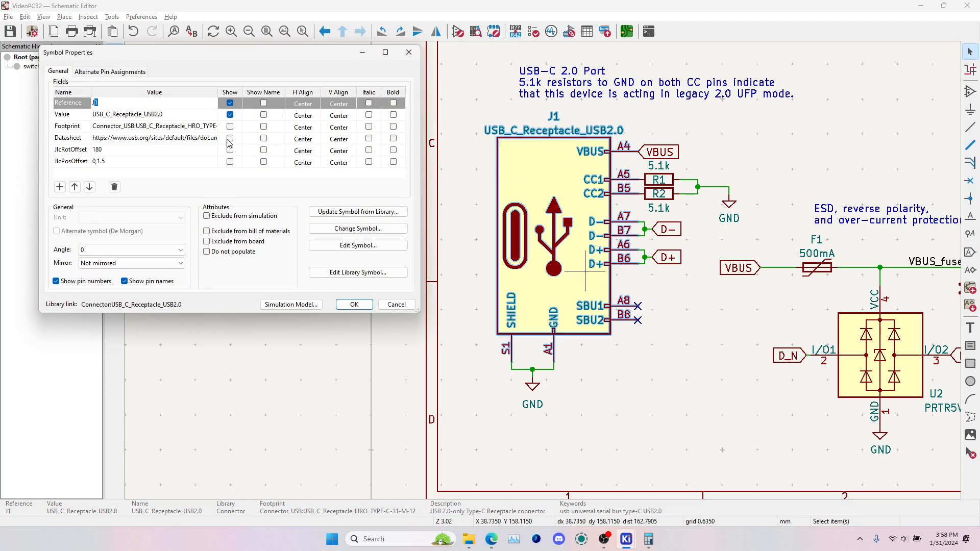
click(202, 129)
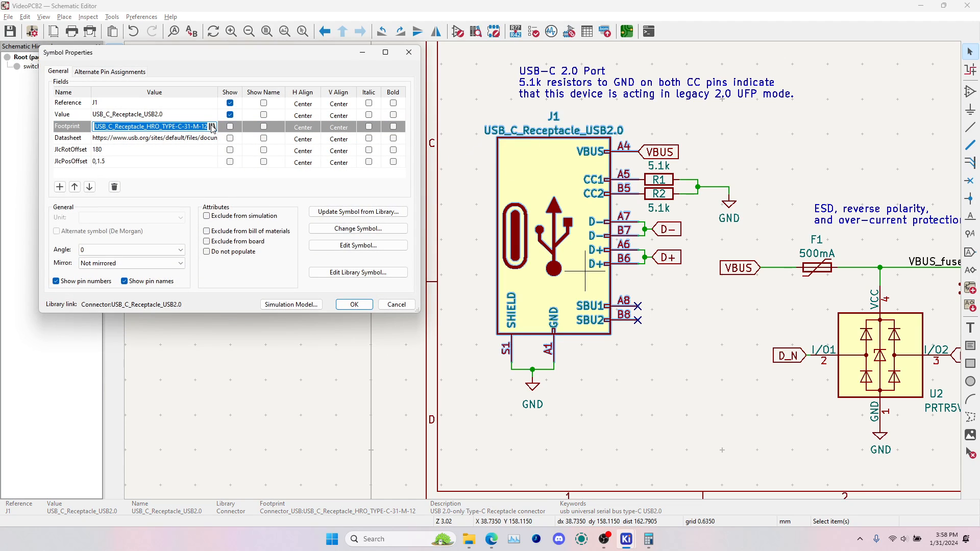
click(212, 126)
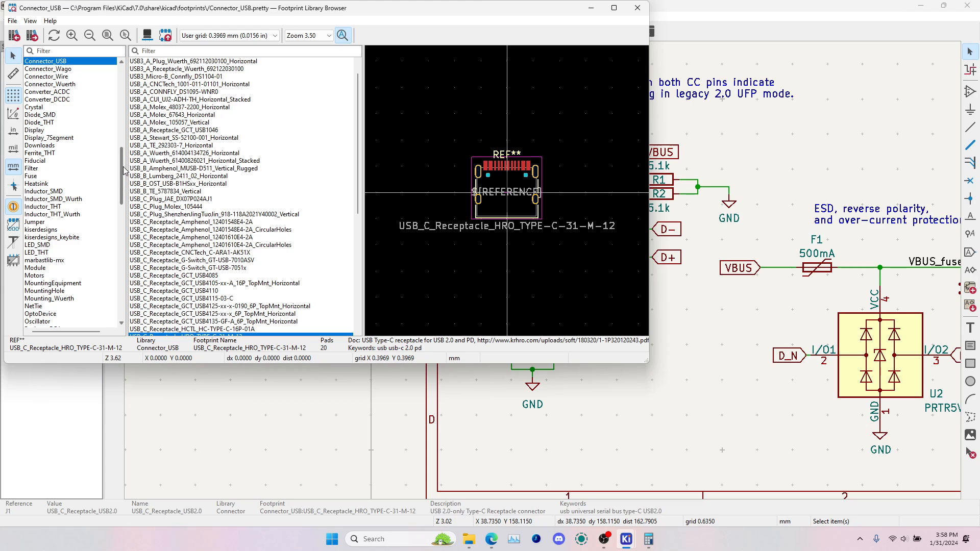
scroll(100, 194, down, 15)
click(86, 138)
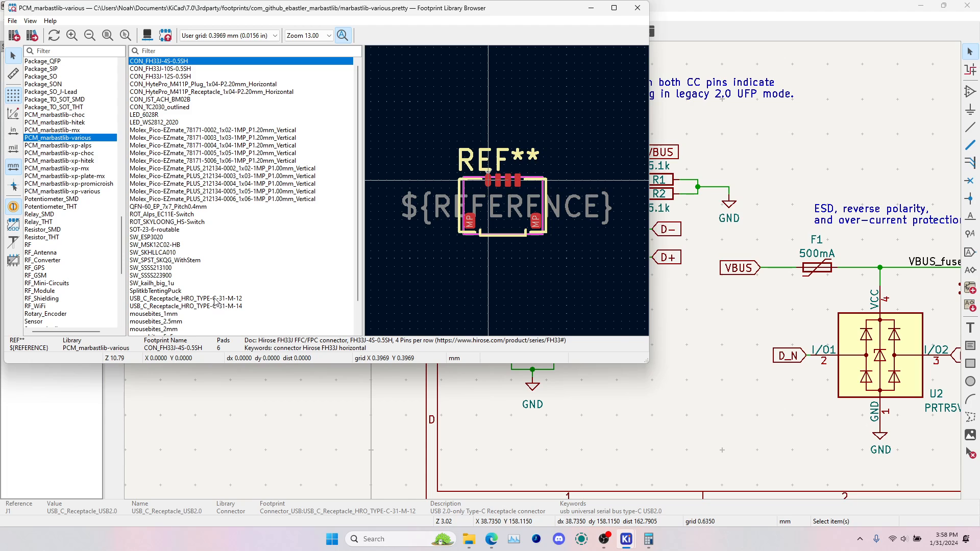
click(215, 299)
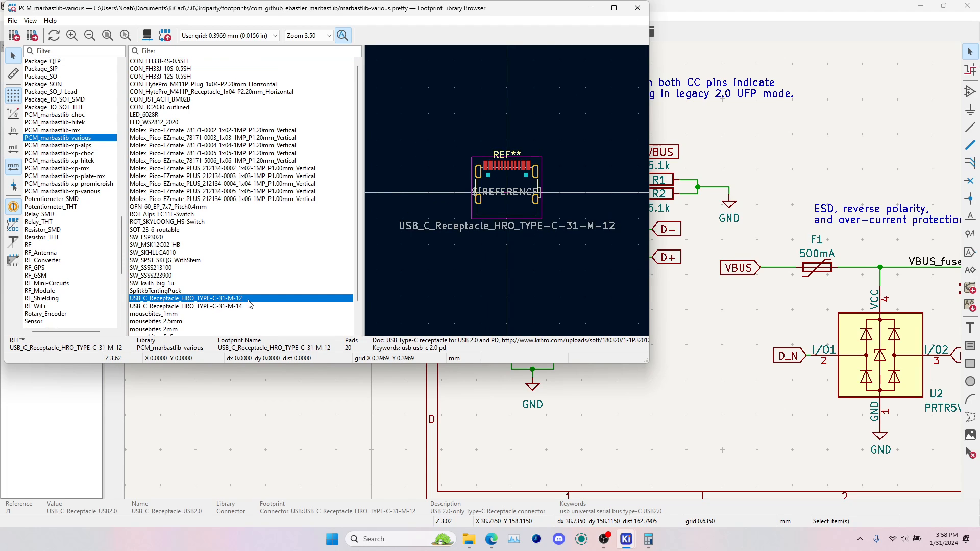
double_click(248, 299)
click(350, 305)
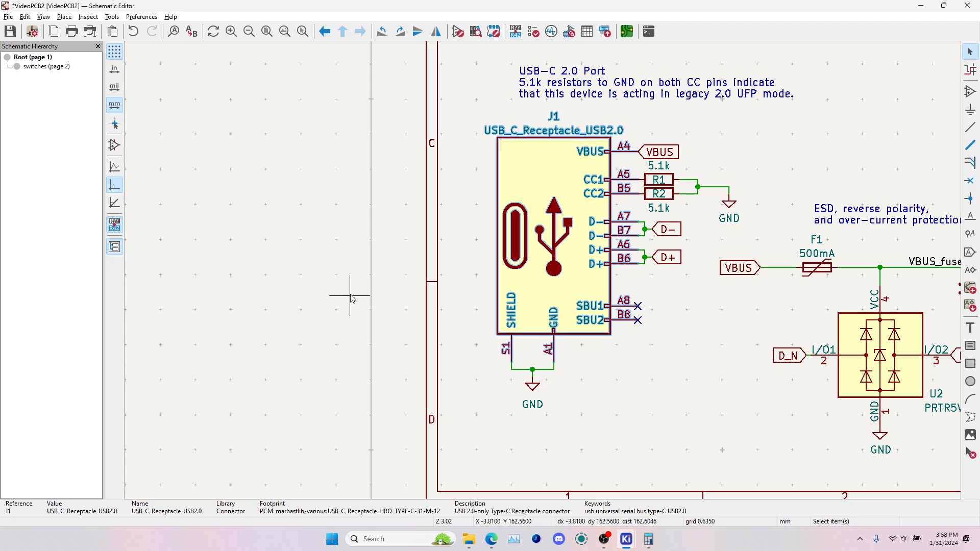
Return to the PCB layout and update it from the schematic to apply J1's new footprint
key(alt+Tab)
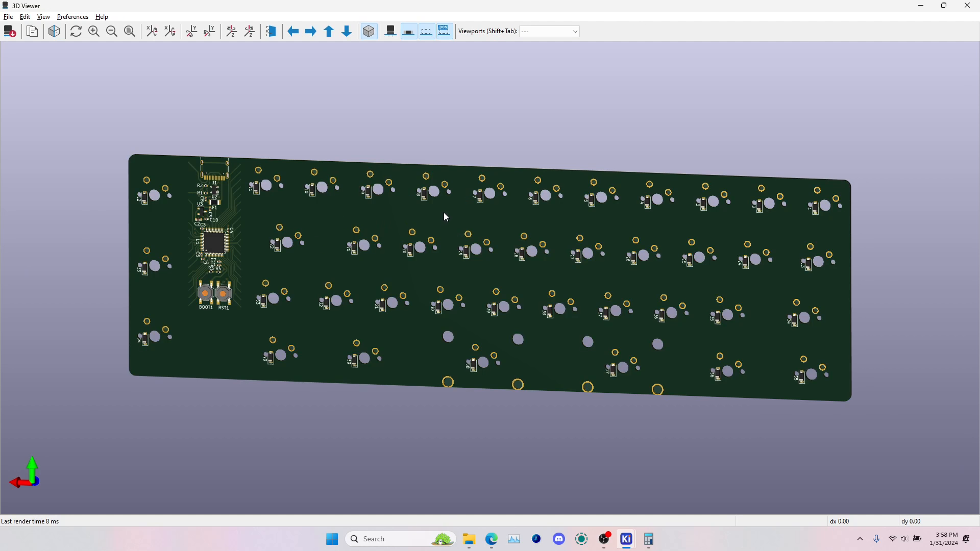
key(alt+Tab)
key(Tab)
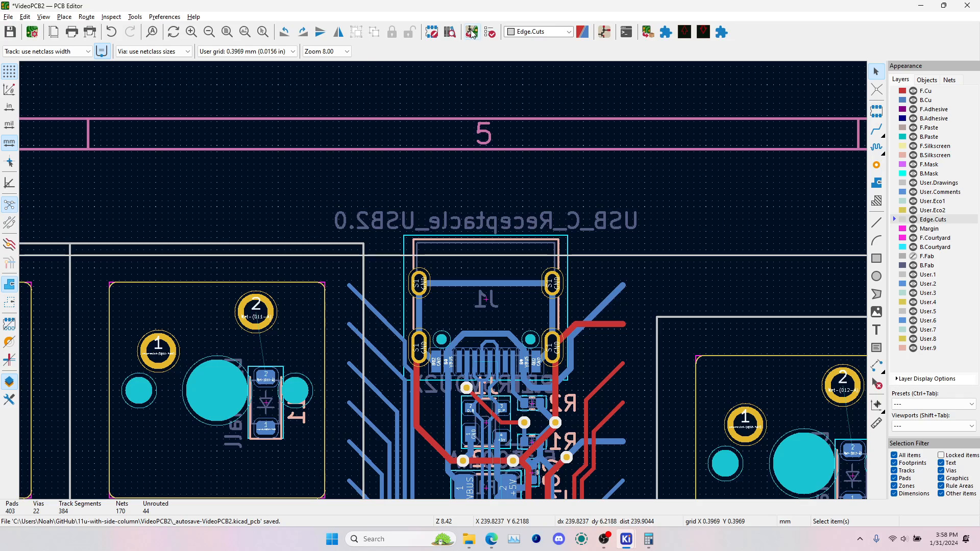
click(471, 32)
click(312, 274)
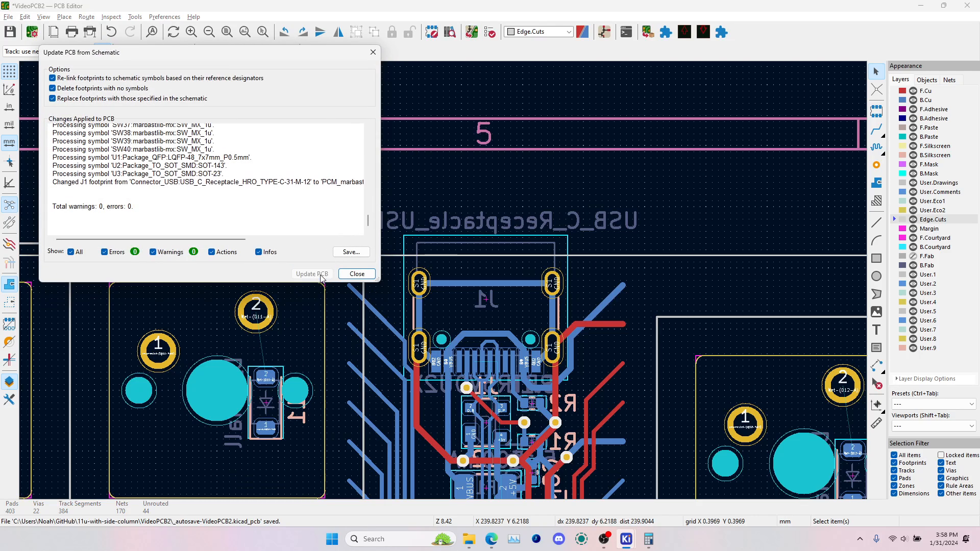
click(350, 273)
Examine the USB-C connector's 3D model at the board edge in the 3D viewer, and return to the layout
scroll(350, 326, up, 3)
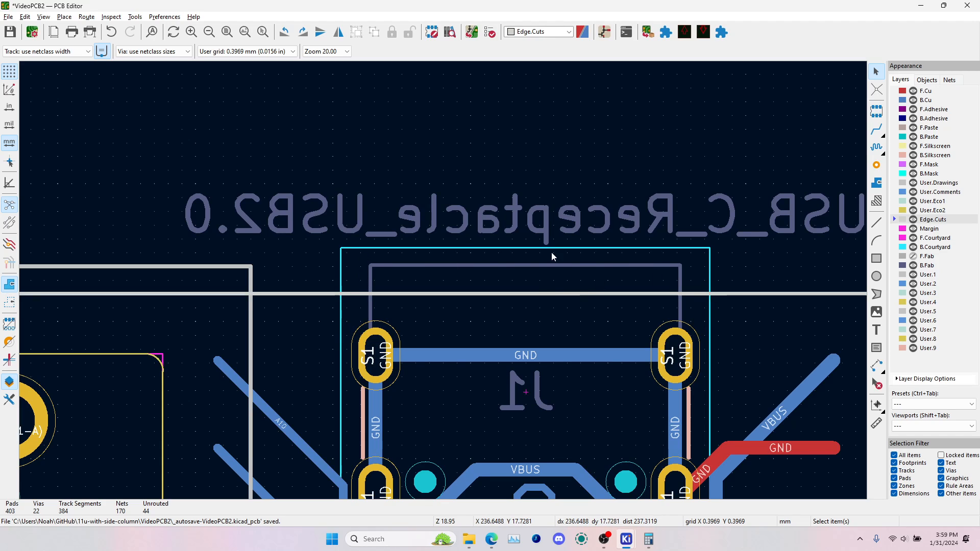
key(alt+3)
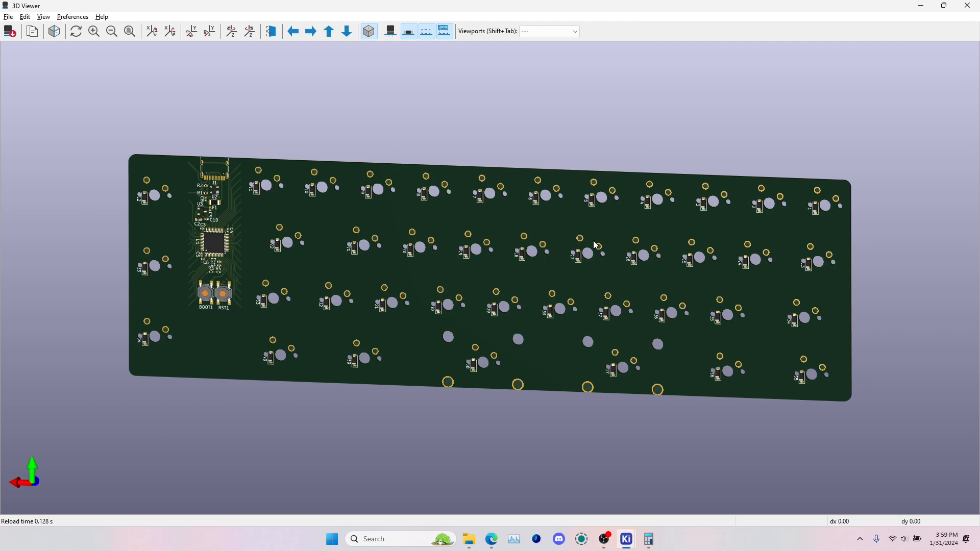
drag(547, 238, 279, 223)
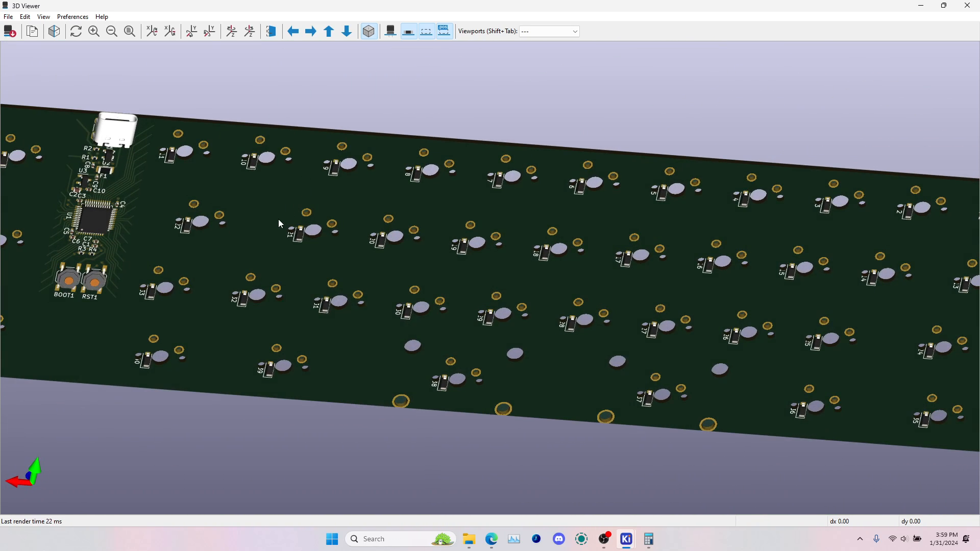
key(alt+Tab)
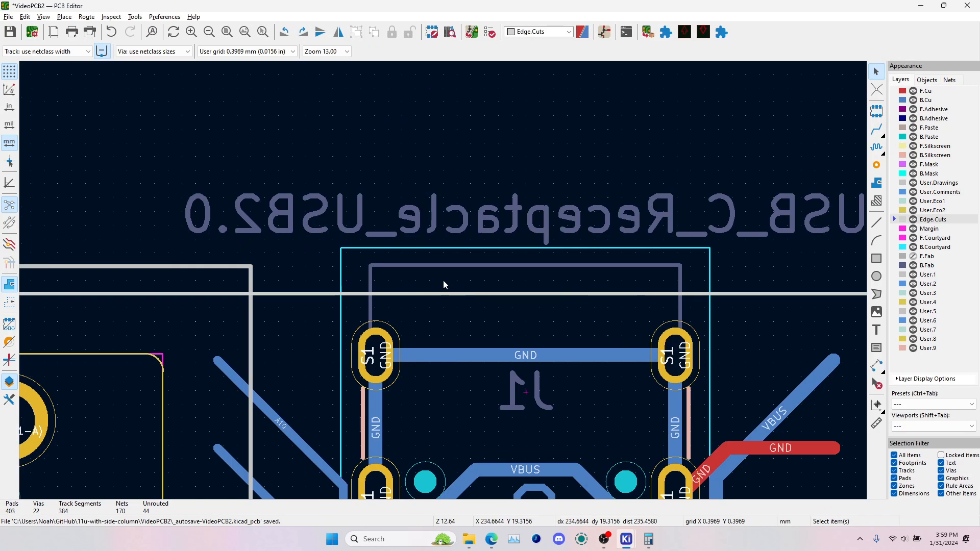
On the B.Cu layer, route single tracks from the anode pads of bottom-row diodes D36 and D35 to pad 2 of their switches
scroll(443, 283, down, 4)
middle_drag(353, 353, 504, 282)
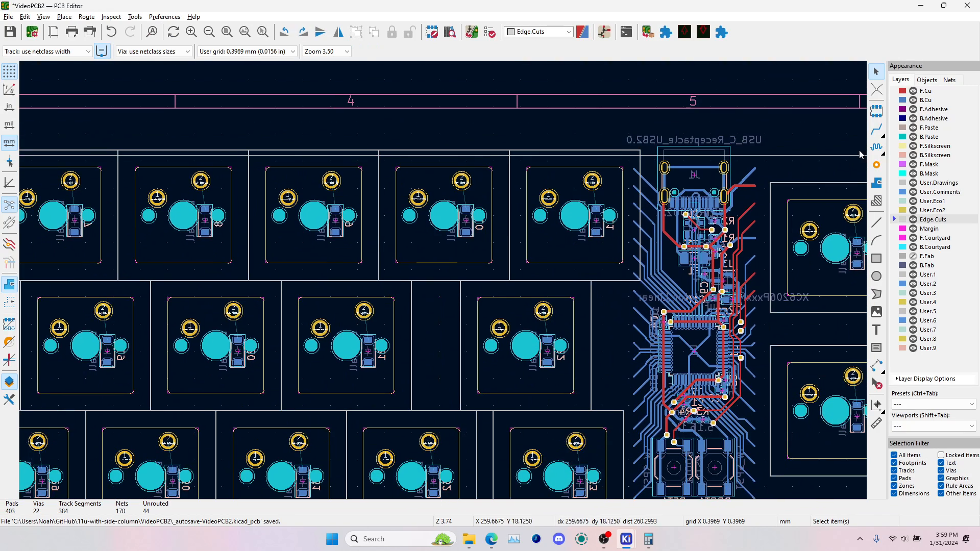
click(880, 134)
click(903, 101)
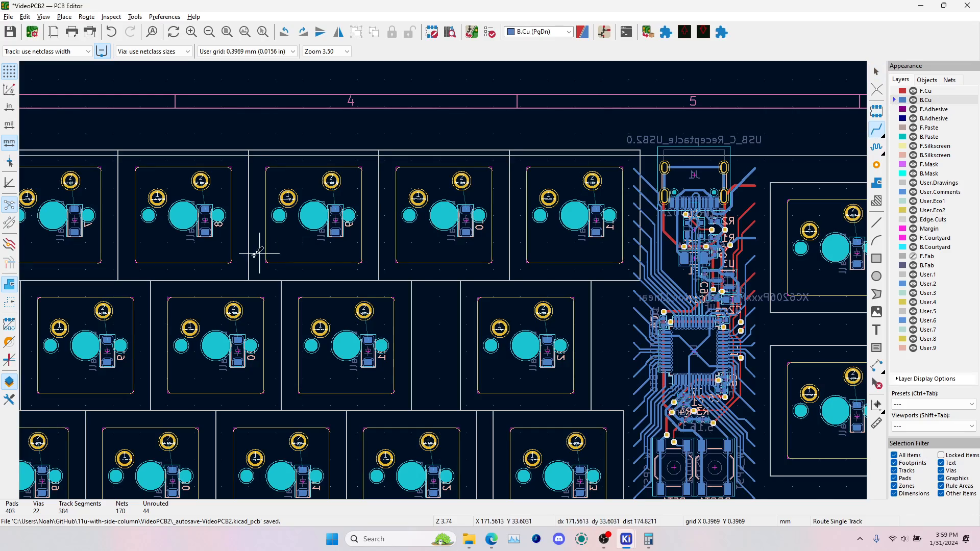
middle_drag(154, 291, 365, 207)
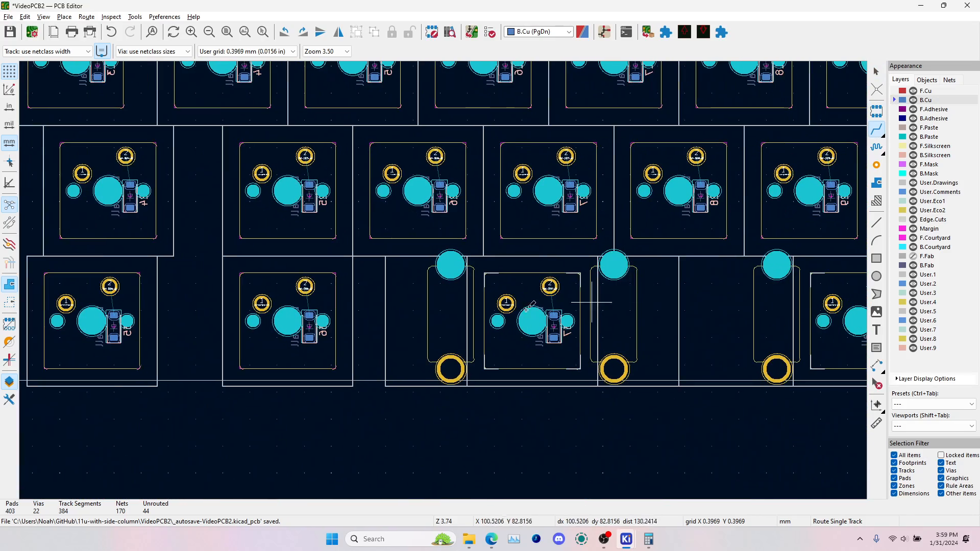
scroll(310, 316, up, 4)
click(443, 281)
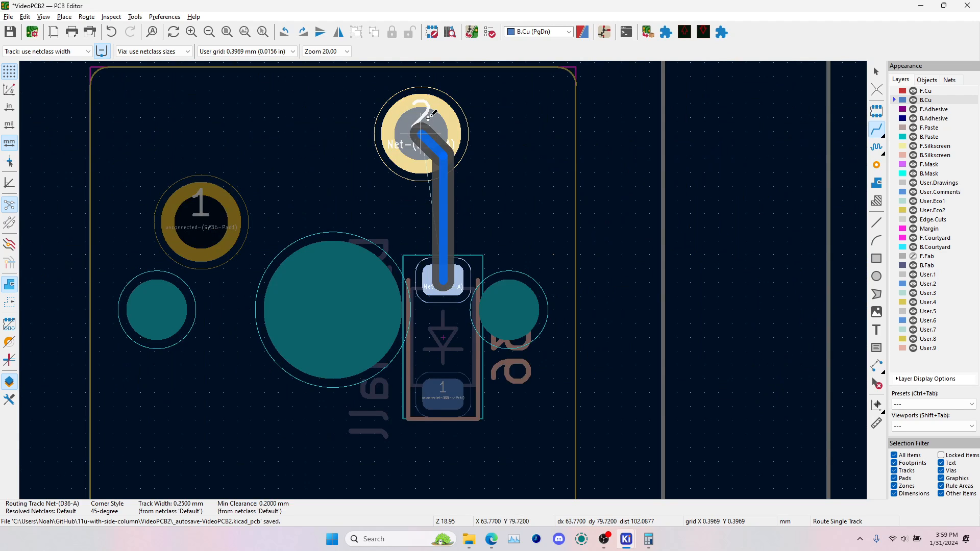
click(421, 134)
scroll(279, 277, down, 2)
scroll(443, 280, down, 2)
click(198, 284)
click(193, 243)
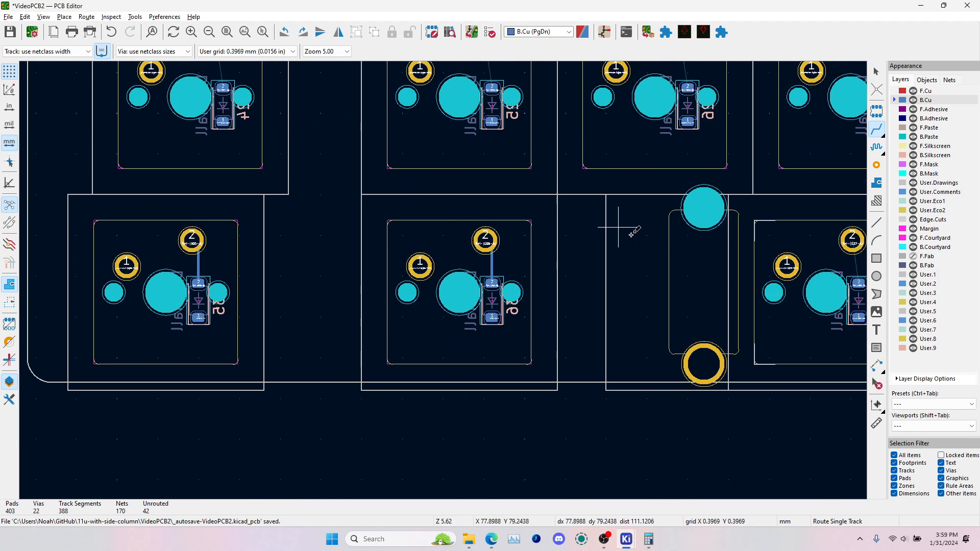
Route the bottom-row diodes D37 and D38 from their anode pads to pad 2 of their stabilized switches on B.Cu
middle_drag(728, 251, 508, 255)
click(639, 287)
click(633, 244)
middle_drag(769, 281, 365, 293)
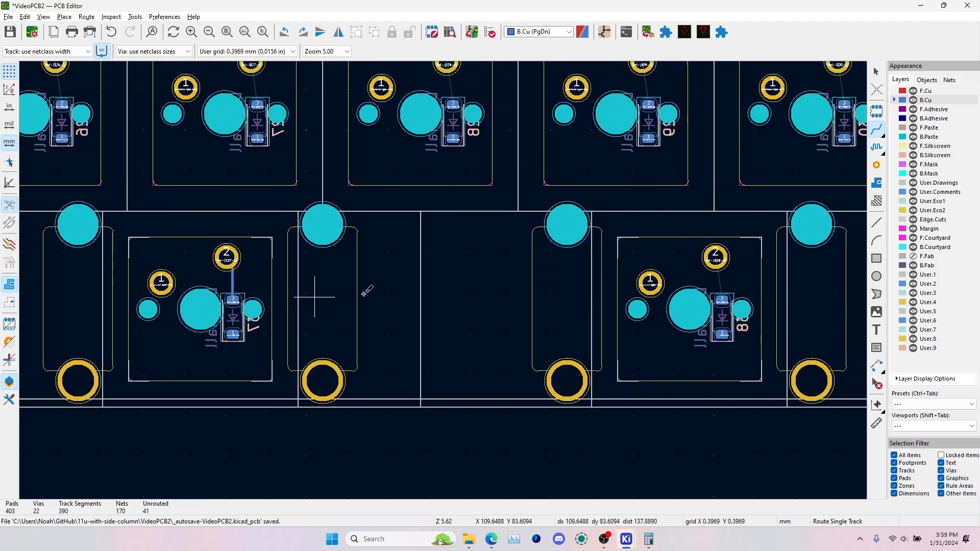
click(721, 300)
click(715, 255)
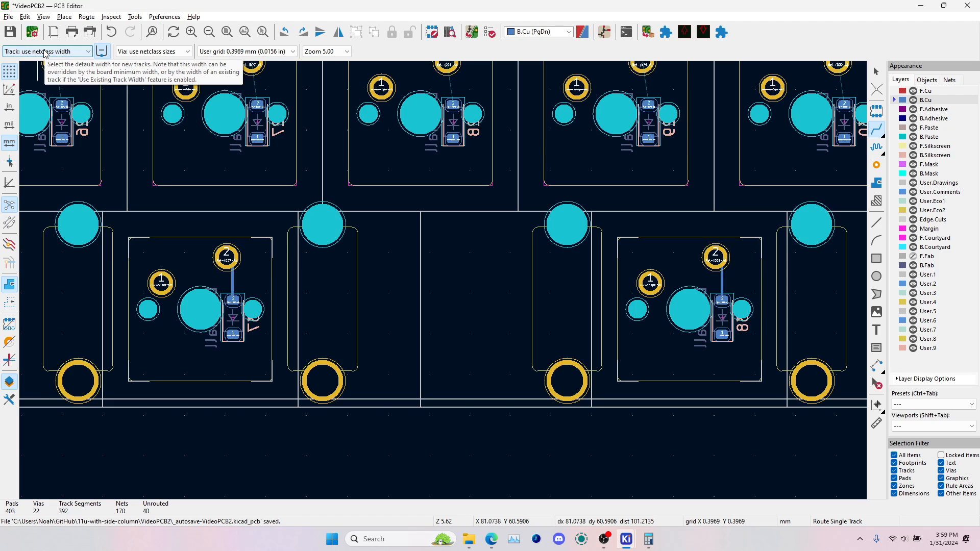
Route the bottom row's last two diodes, D39 and D40, to pad 2 of their switches on B.Cu
middle_drag(631, 329, 190, 336)
click(693, 305)
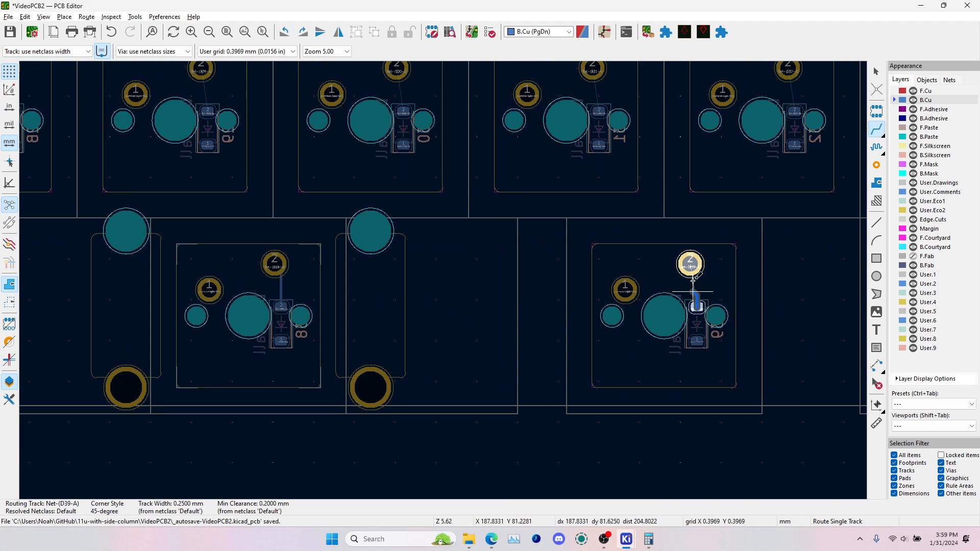
click(690, 263)
middle_drag(744, 292, 355, 322)
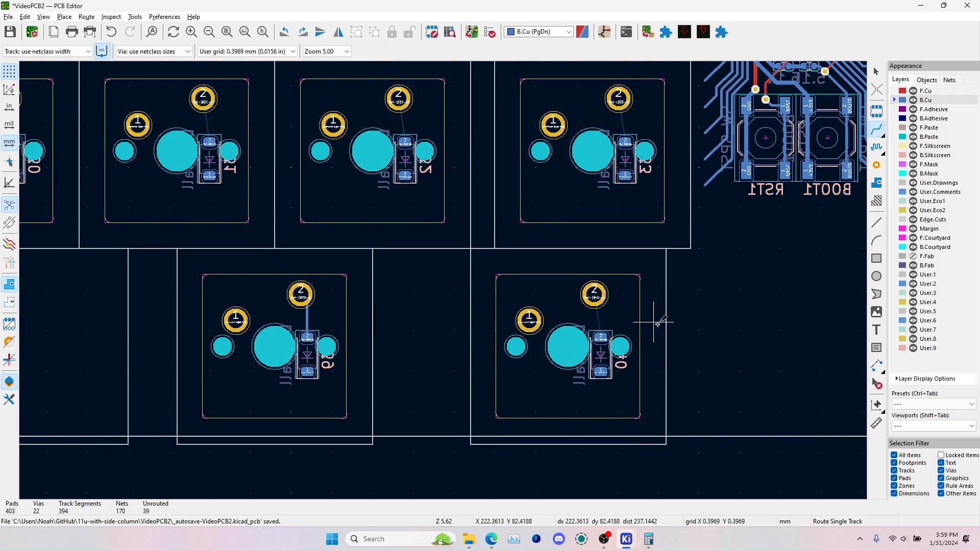
click(601, 338)
click(595, 296)
In the third row, route diodes D33, D32 and D31 to pad 2 of their switches on B.Cu
click(625, 141)
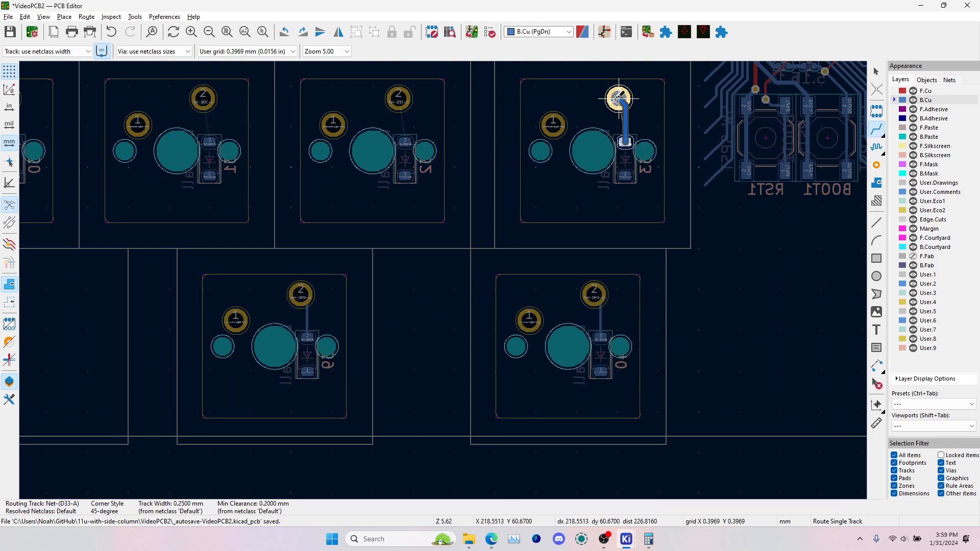
click(619, 99)
click(405, 140)
click(399, 98)
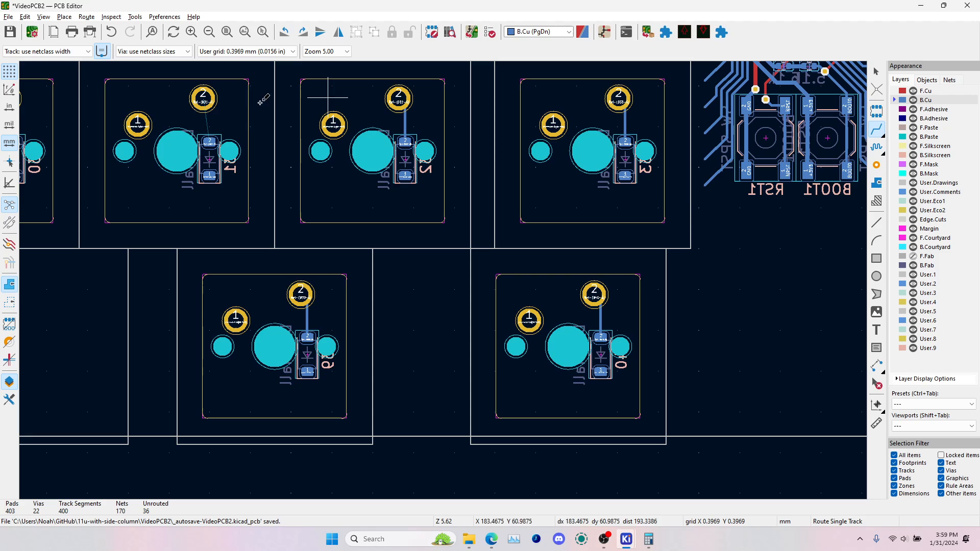
click(210, 140)
click(202, 98)
middle_drag(88, 147, 516, 226)
click(442, 221)
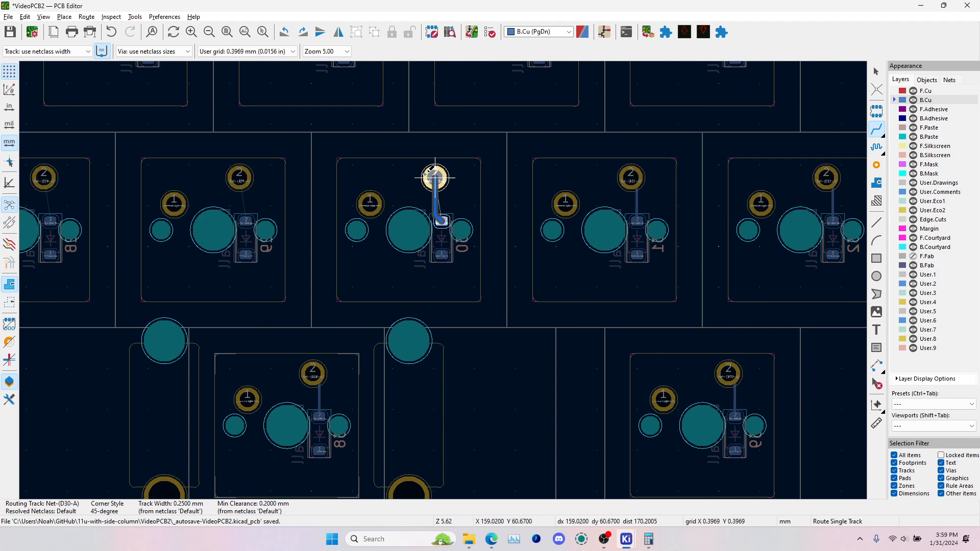
click(435, 177)
key(ctrl+z)
Route third-row diodes D30 and D29 straight up from their anode pads to pad 2 of their switches
click(443, 220)
click(435, 178)
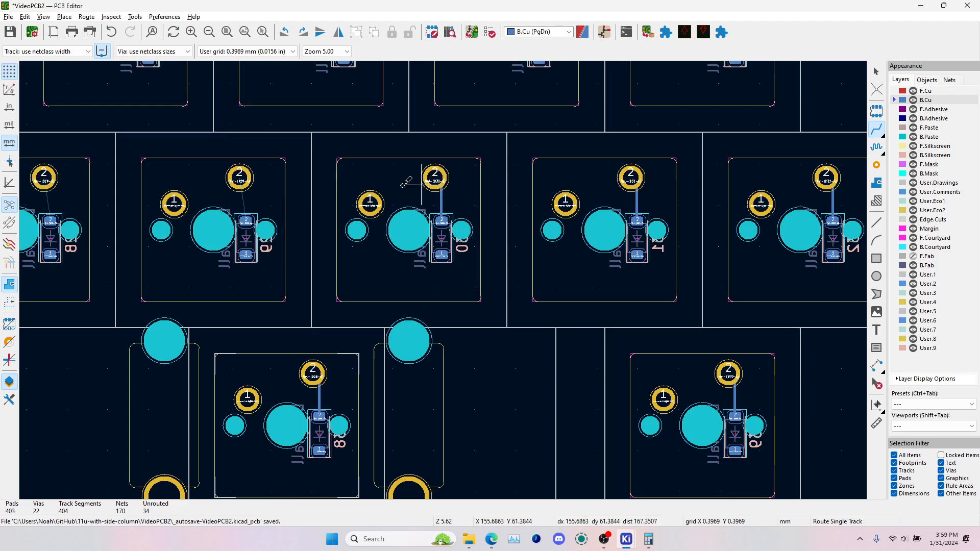
click(246, 220)
click(239, 177)
Route third-row diodes D28 and D27 to pad 2 of their switches on B.Cu
middle_drag(303, 252, 702, 311)
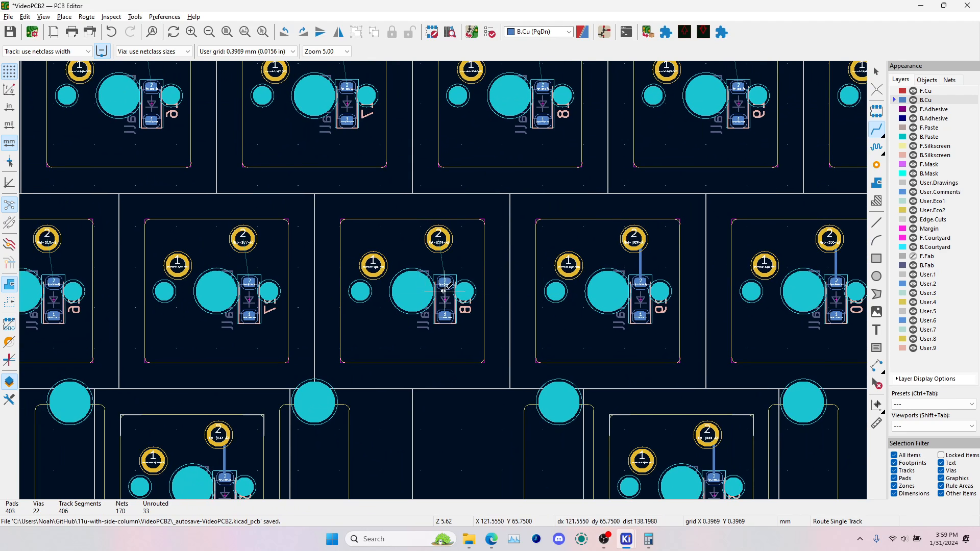
click(445, 281)
click(439, 240)
click(248, 282)
click(244, 239)
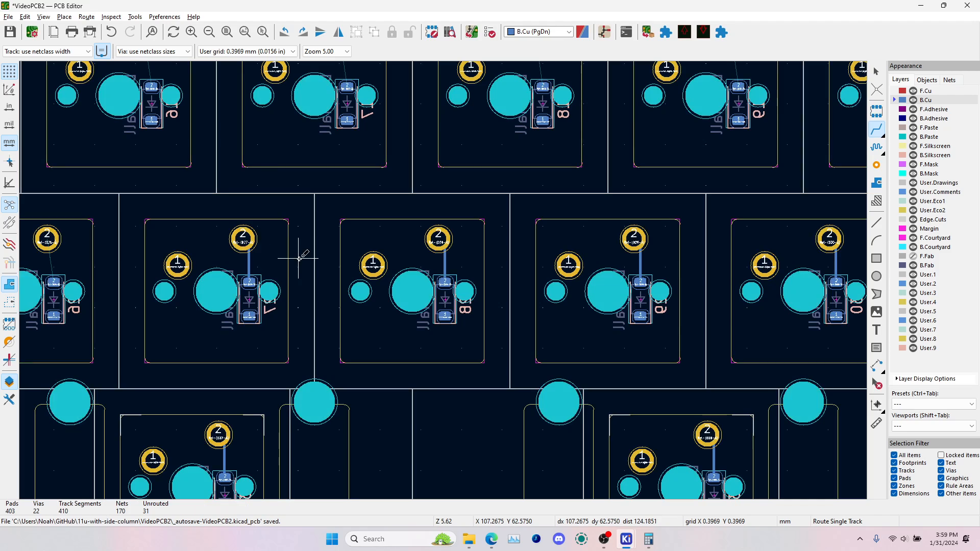
Complete the third row by routing diodes D26, D25 and D24 to pad 2 of their switches on B.Cu
middle_drag(61, 279, 325, 288)
click(320, 291)
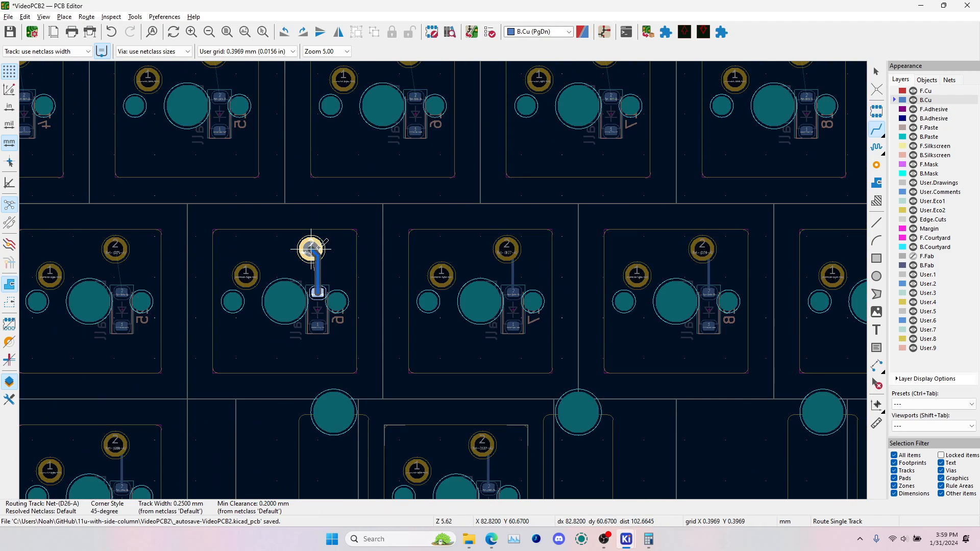
click(309, 250)
click(121, 293)
click(115, 249)
middle_drag(116, 250, 522, 288)
click(261, 331)
click(256, 289)
In the second row, route the first two diodes, D13 and D14, to pad 2 of their switches on B.Cu
scroll(257, 291, down, 4)
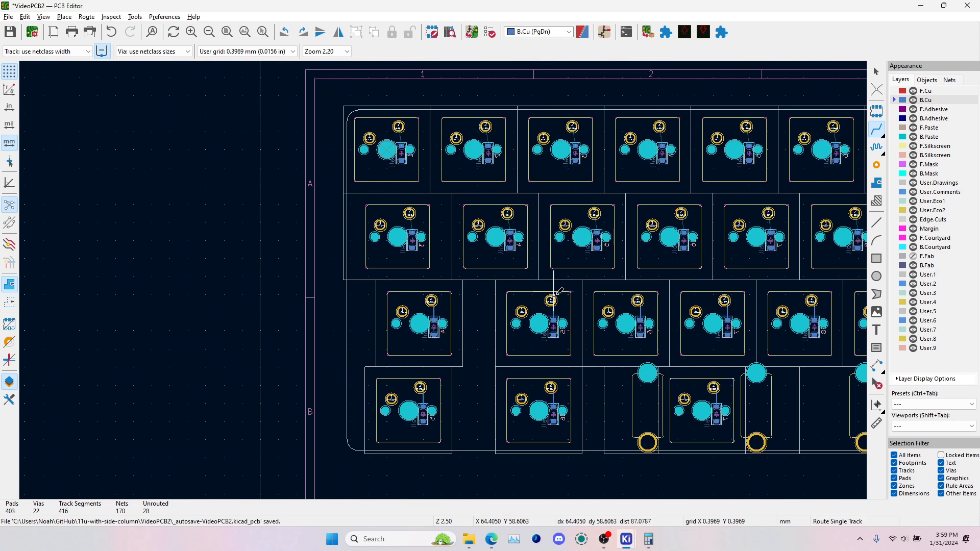
scroll(399, 238, up, 6)
click(419, 289)
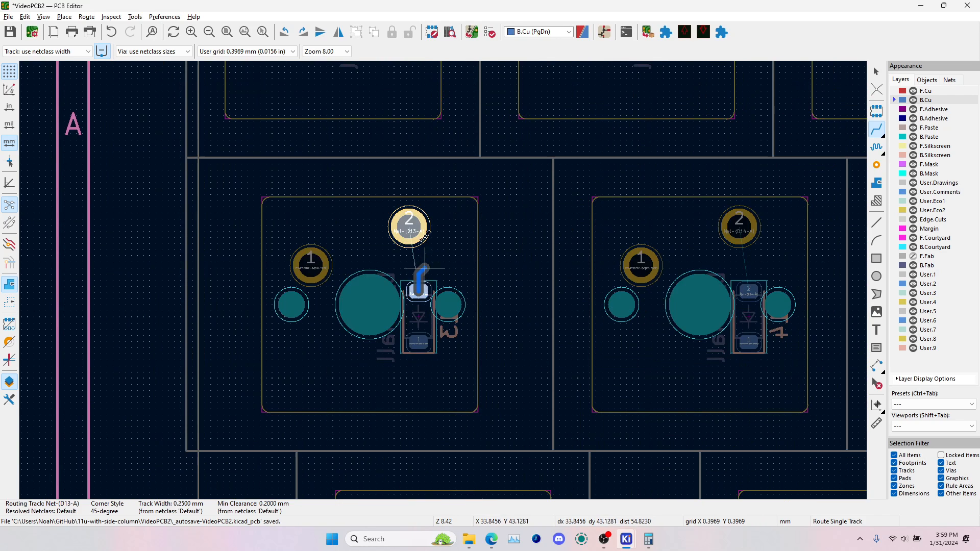
click(409, 227)
click(749, 289)
click(739, 226)
Route second-row diodes D15 and D16 from their anode pads to pad 2 of their switches
middle_drag(740, 226, 235, 248)
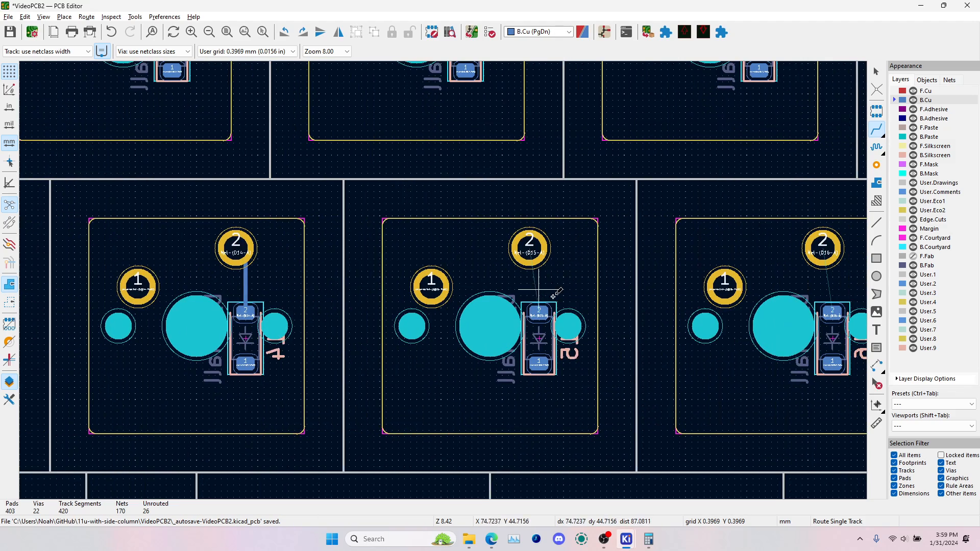
click(539, 312)
click(530, 249)
click(833, 310)
click(823, 248)
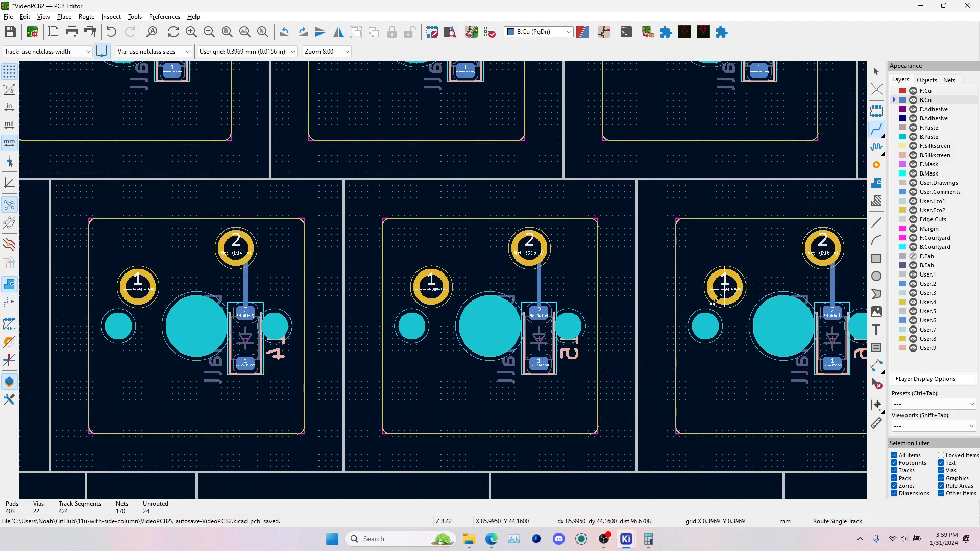
Route second-row diodes D17 and D18 to pad 2 of their switches on B.Cu
middle_drag(823, 248, 314, 251)
click(617, 313)
click(608, 250)
middle_drag(607, 250, 122, 255)
click(424, 321)
click(415, 255)
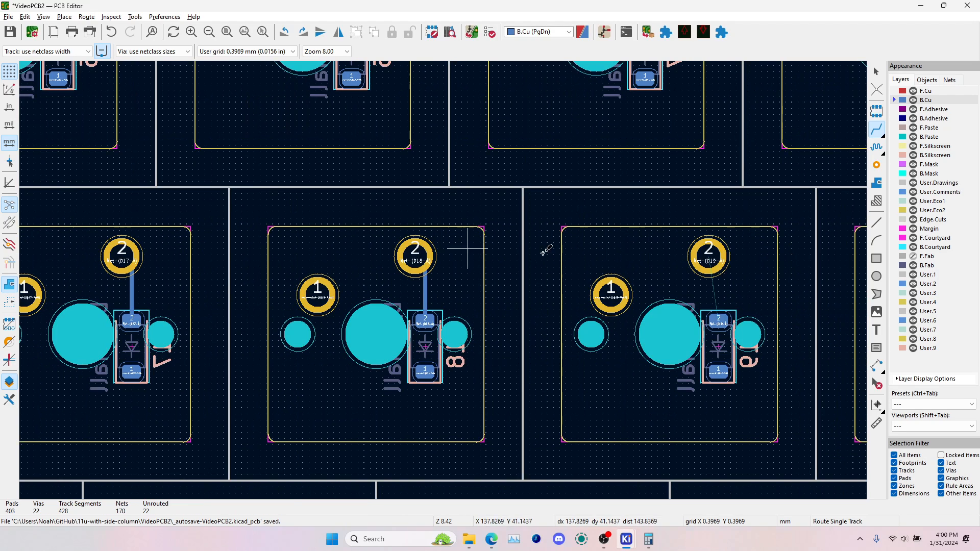
Route second-row diodes D19 and D20 to pad 2 of their switches on B.Cu
click(718, 319)
click(709, 256)
middle_drag(748, 292, 225, 302)
click(500, 330)
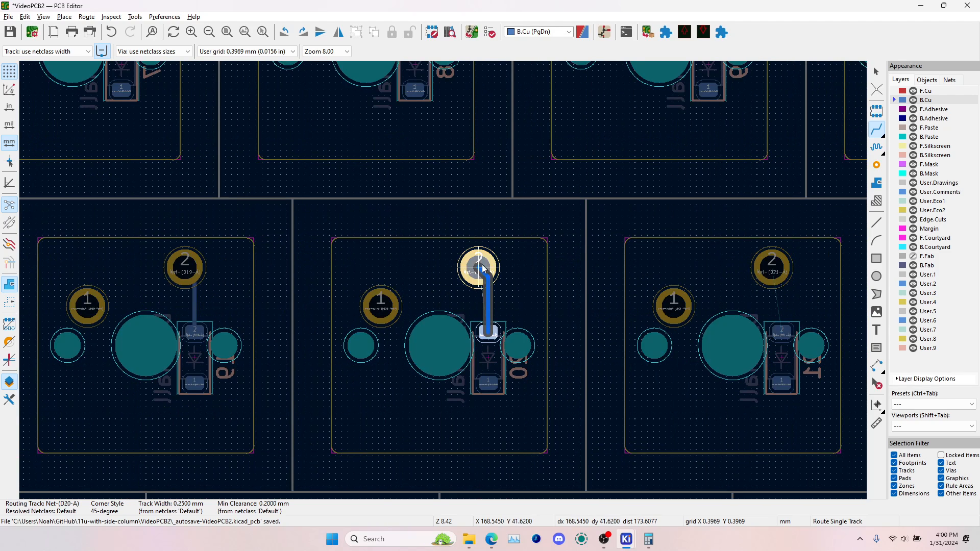
click(479, 266)
Connect second-row diodes D21 and D22 to pad 2 of their switches with B.Cu tracks
click(782, 331)
click(772, 266)
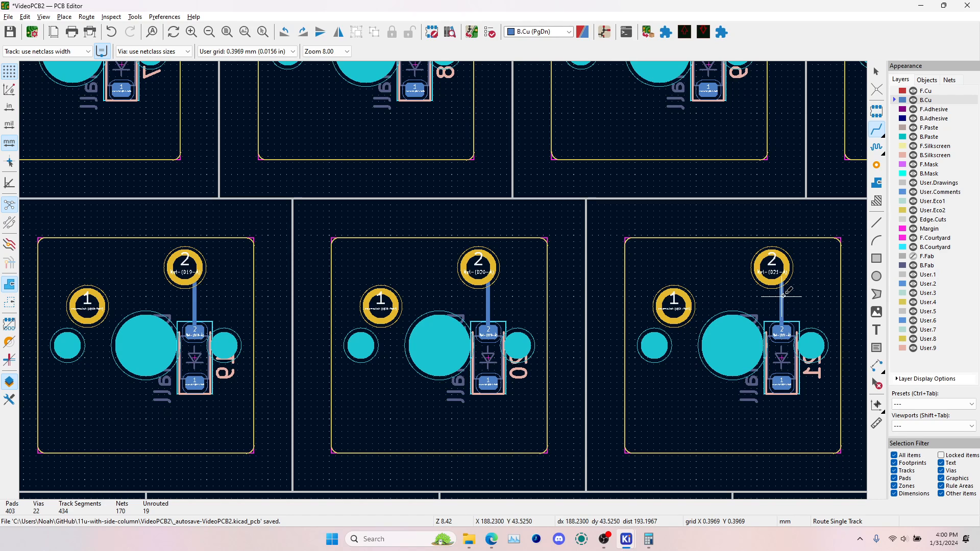
scroll(485, 313, right, 5)
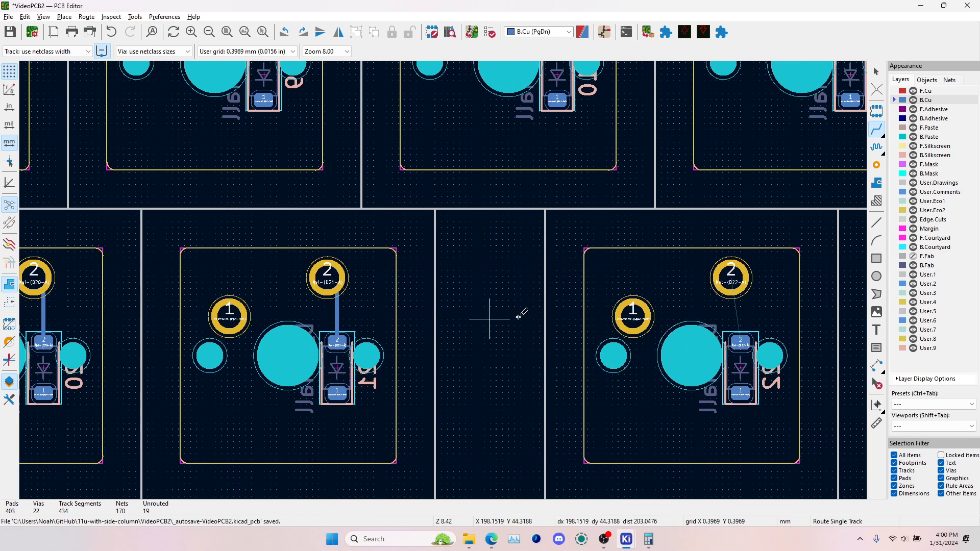
click(732, 278)
click(732, 278)
In the top row, route the first two diodes, D1 and D2, to pad 2 of their switches on B.Cu
scroll(444, 280, down, 5)
middle_drag(443, 280, 740, 329)
middle_drag(214, 306, 505, 318)
scroll(297, 271, up, 2)
scroll(448, 278, up, 2)
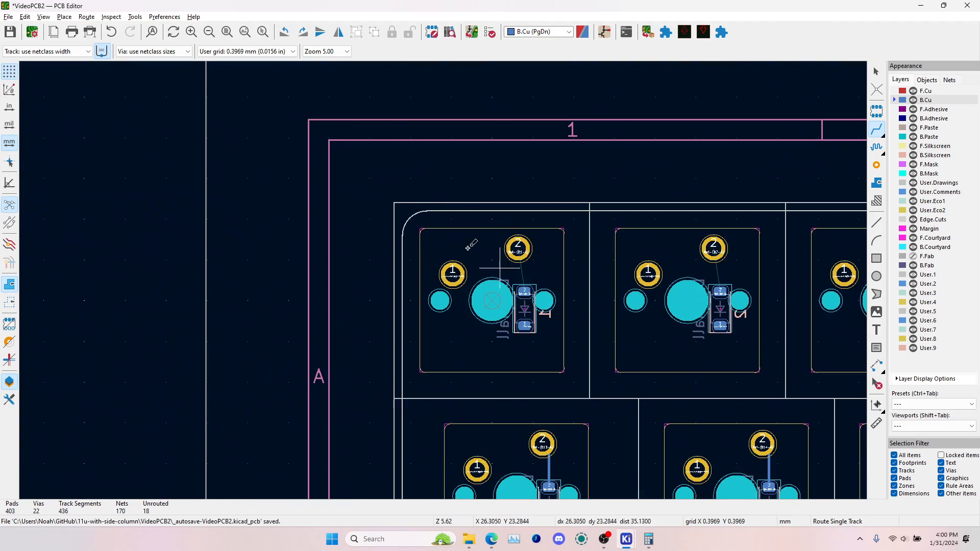
click(525, 289)
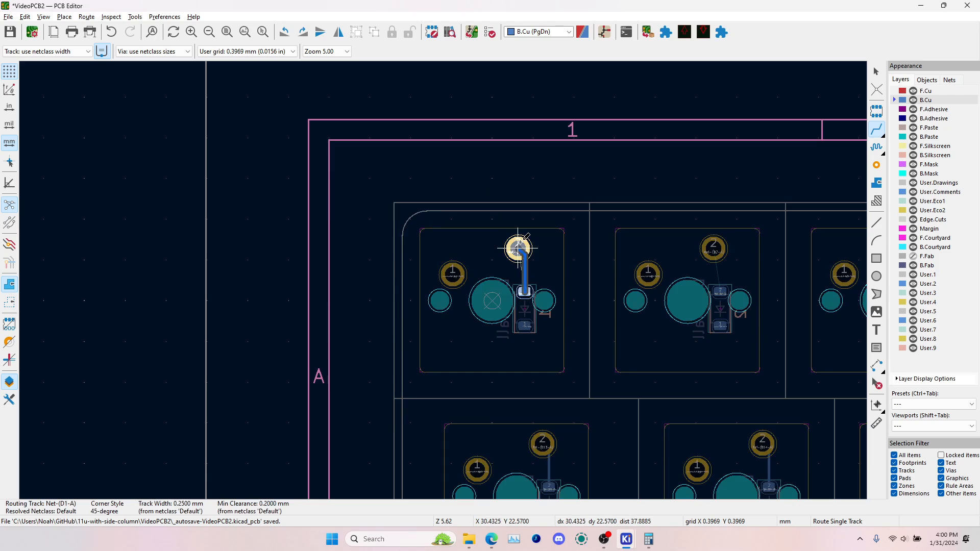
click(519, 249)
click(720, 290)
click(714, 249)
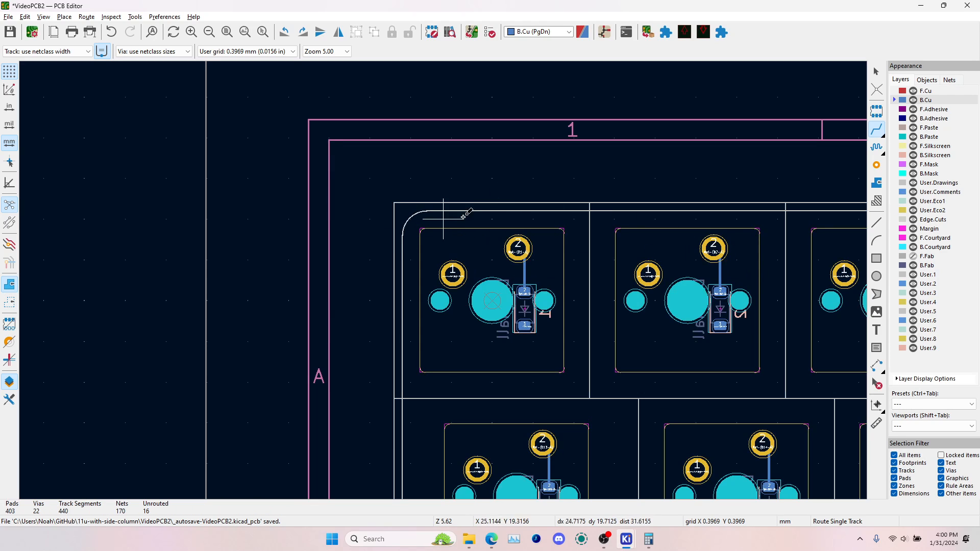
Route top-row diodes D3 and D4 to pad 2 of their switches on B.Cu
scroll(527, 276, up, 3)
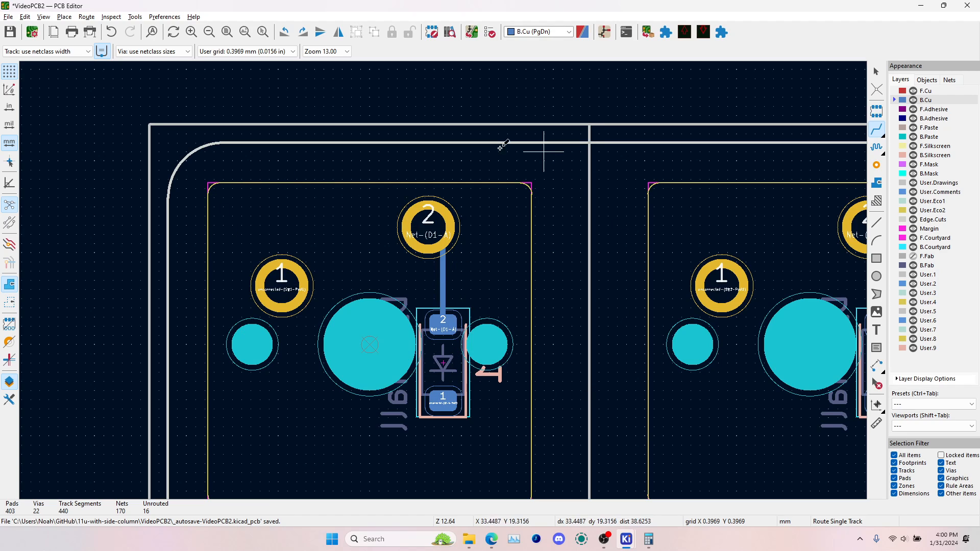
scroll(344, 254, down, 6)
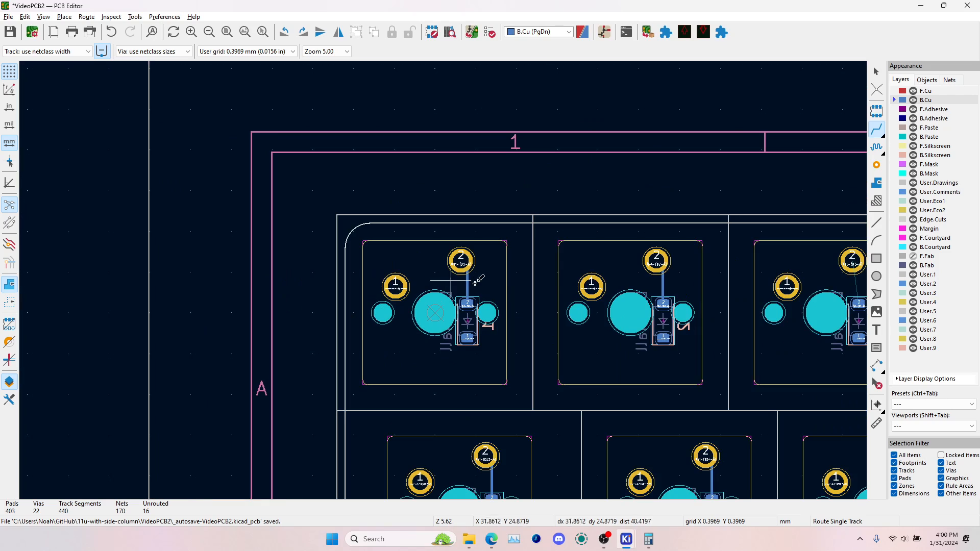
scroll(581, 253, up, 3)
click(537, 196)
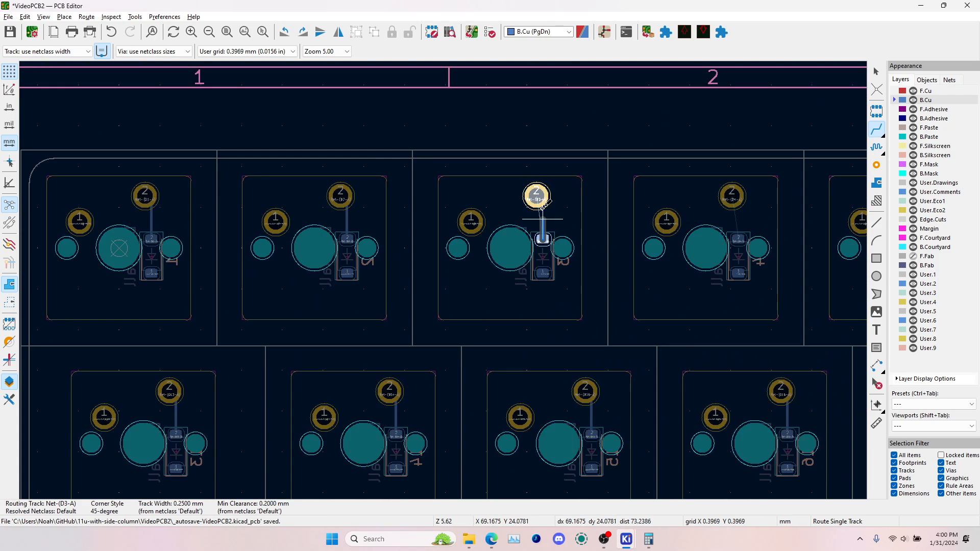
click(544, 238)
click(740, 240)
click(734, 196)
Route top-row diodes D5 and D6 from their anode pads to pad 2 of their switches
middle_drag(743, 198, 309, 194)
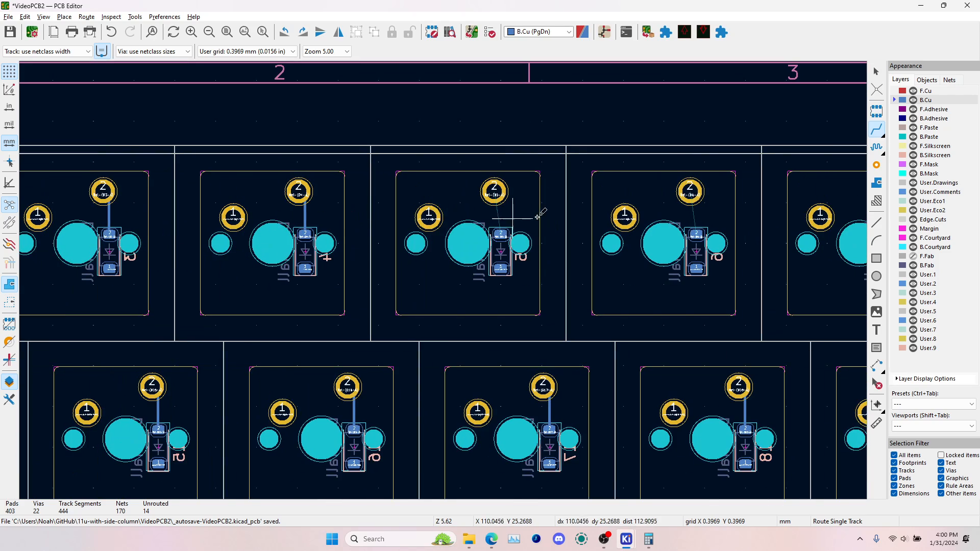
click(501, 235)
click(495, 192)
click(696, 233)
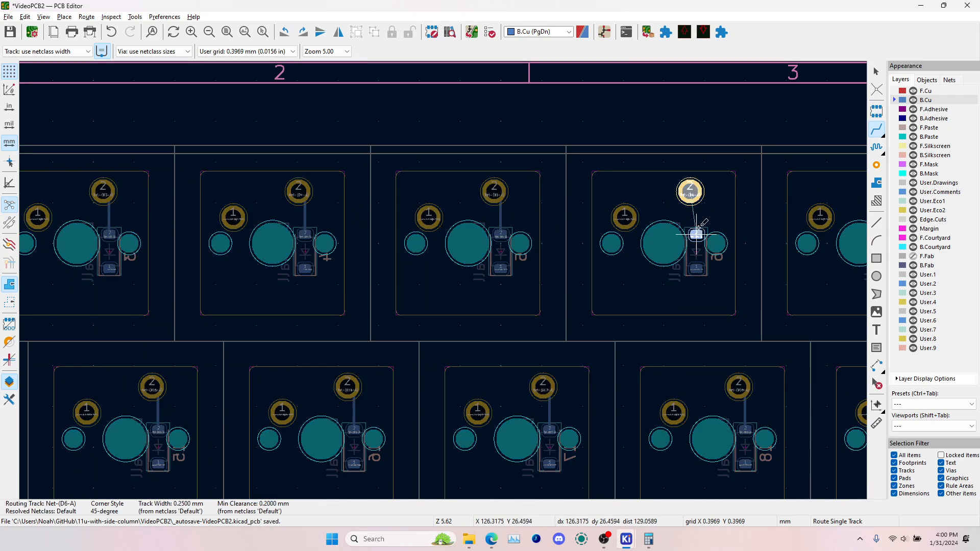
click(690, 192)
Connect top-row diodes D7 and D8 to pad 2 of their switches with B.Cu tracks
middle_drag(698, 210, 357, 210)
click(555, 227)
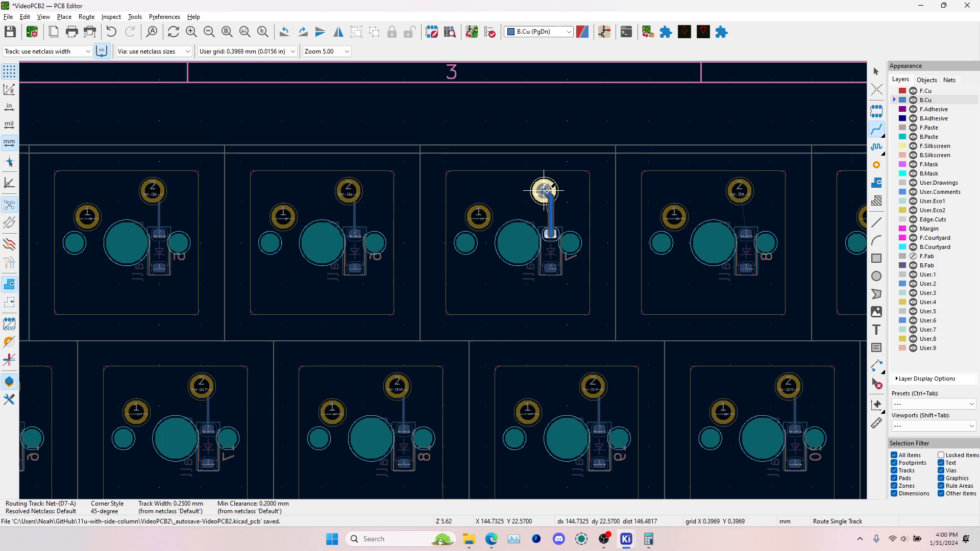
click(543, 191)
click(747, 233)
click(739, 192)
Route the remaining top-row diodes, D9, D10 and D11, to pad 2 of their switches on B.Cu
middle_drag(863, 229, 439, 229)
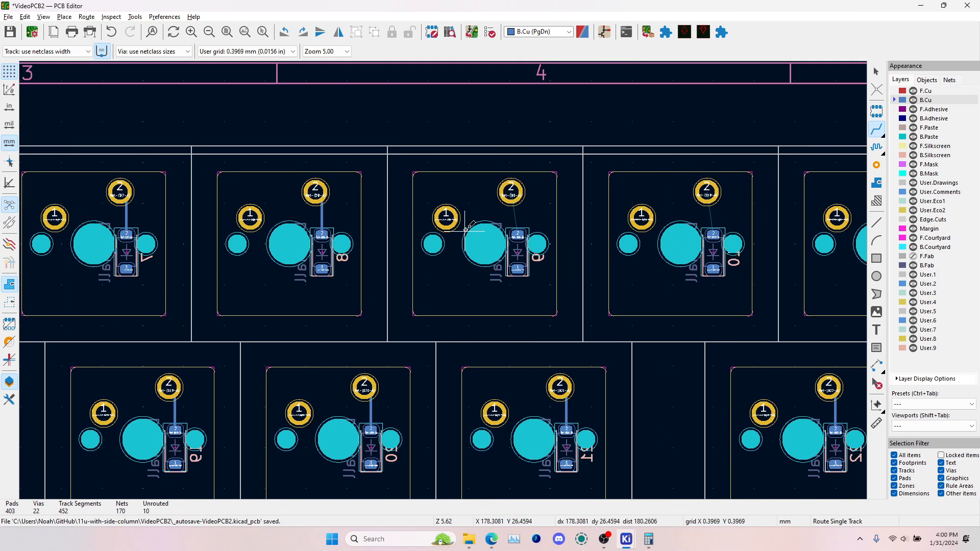
click(520, 234)
click(511, 192)
click(713, 234)
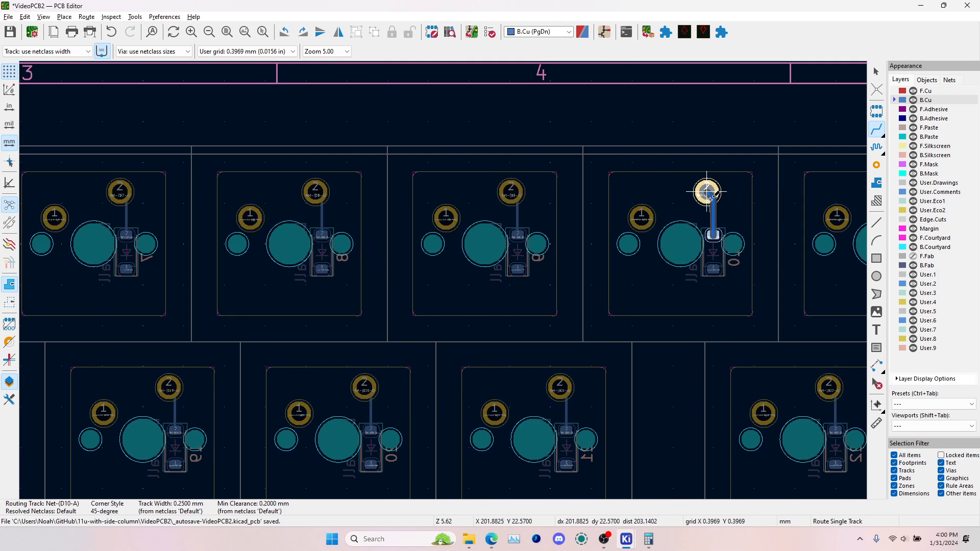
click(707, 192)
middle_drag(735, 227, 335, 239)
click(509, 246)
click(502, 203)
Route the three side-column diodes to pad 2 of their switches on B.Cu
middle_drag(833, 284, 483, 201)
middle_drag(551, 209, 475, 80)
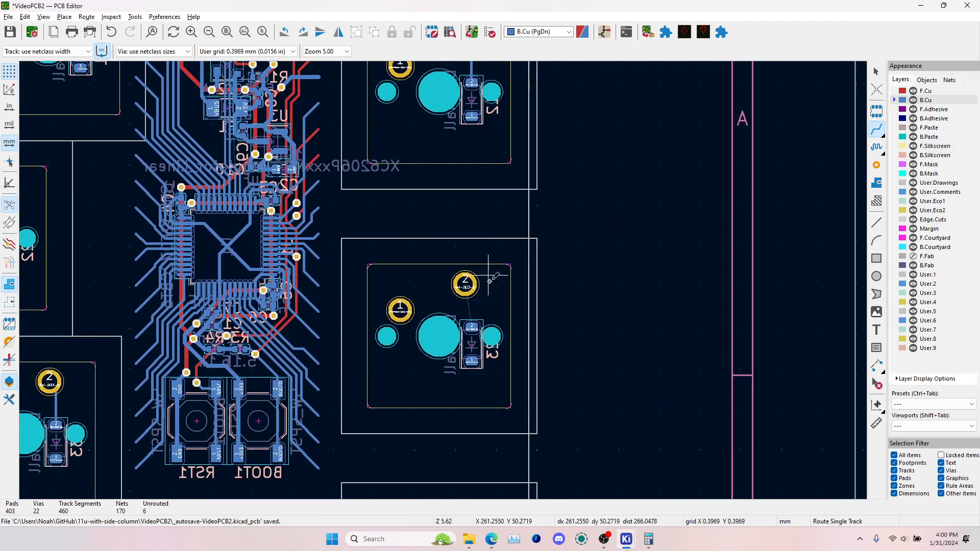
click(472, 326)
click(466, 284)
middle_drag(465, 285, 407, 96)
middle_drag(448, 356, 448, 297)
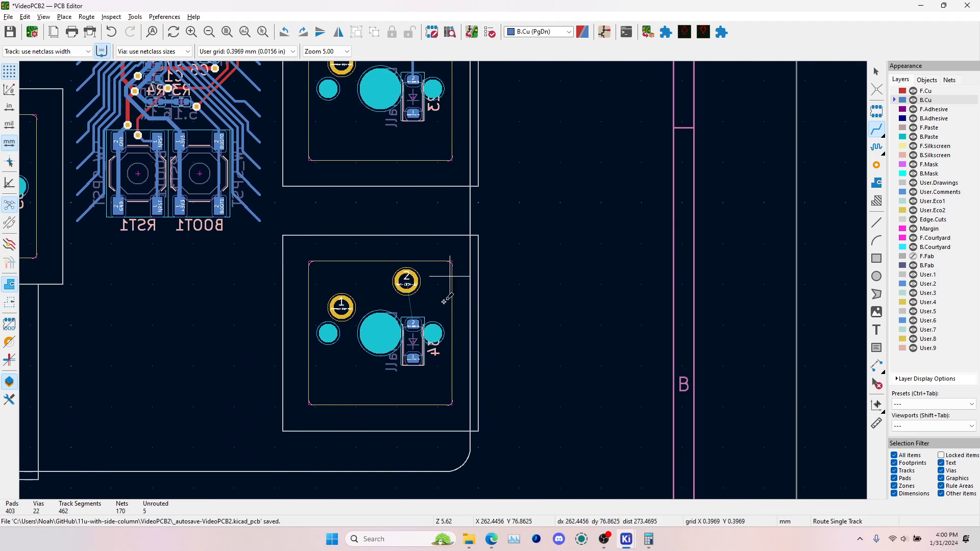
click(414, 328)
click(407, 281)
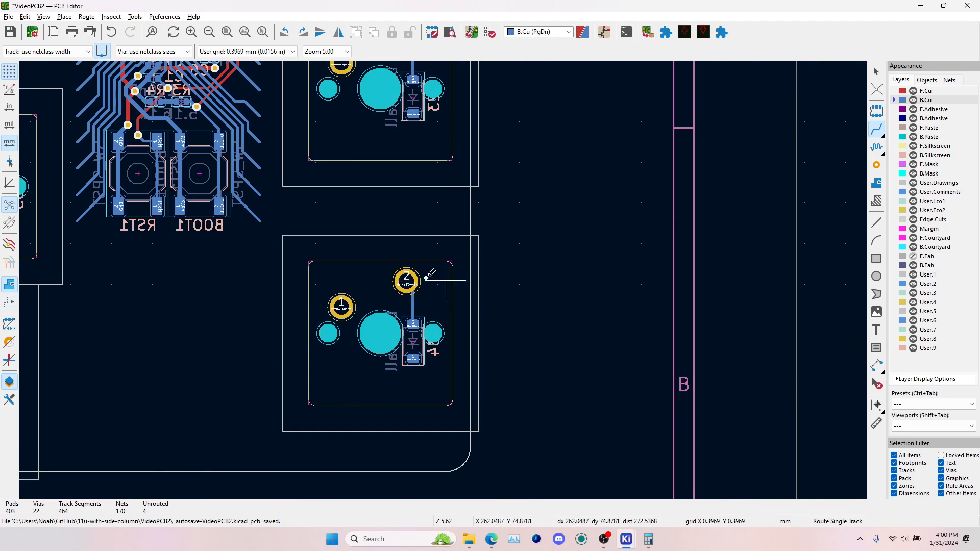
Finish routing, save the board and run the design rules check
scroll(426, 278, down, 5)
middle_drag(351, 283, 564, 295)
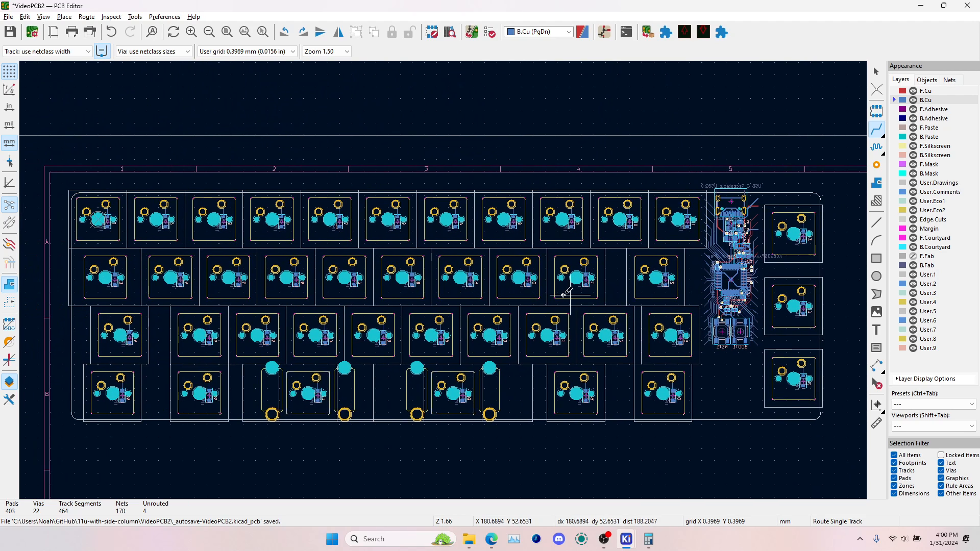
key(Escape)
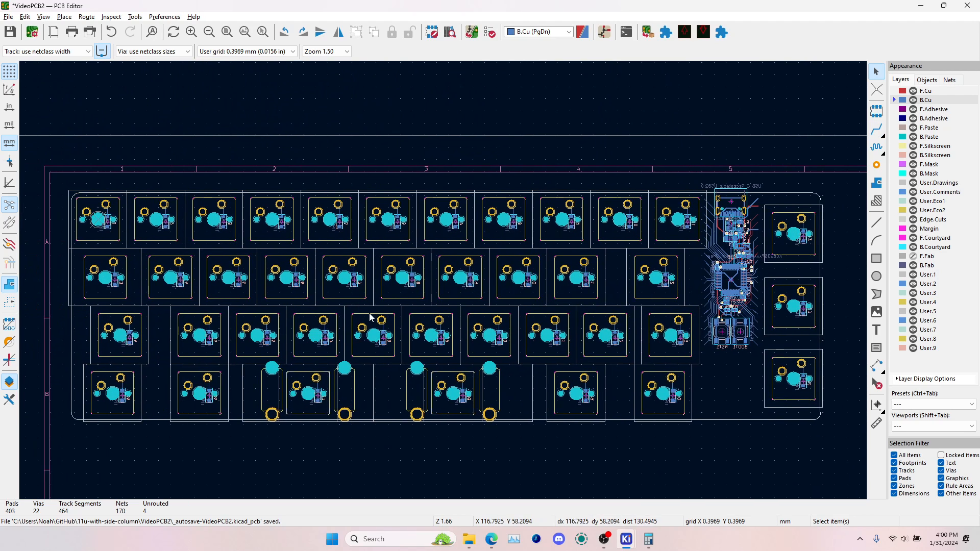
key(ctrl+s)
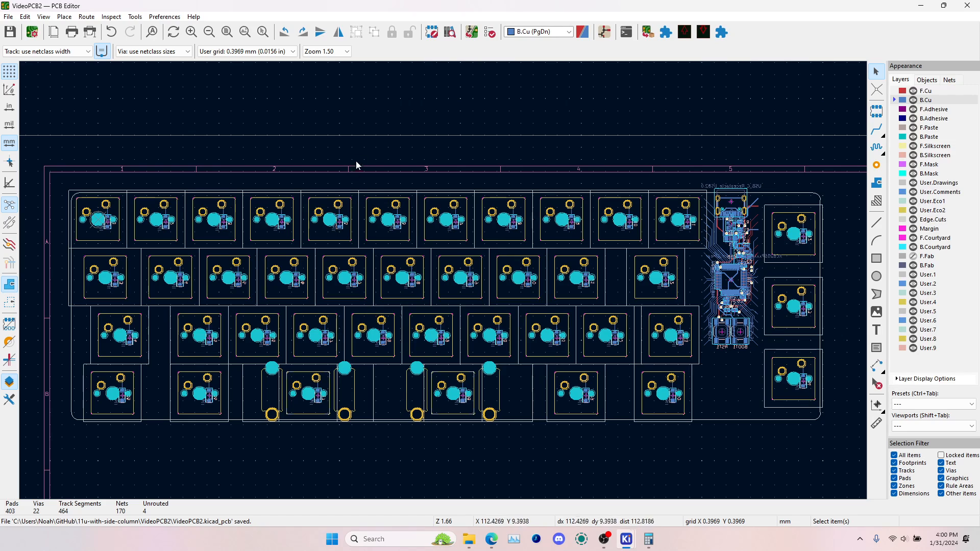
click(491, 34)
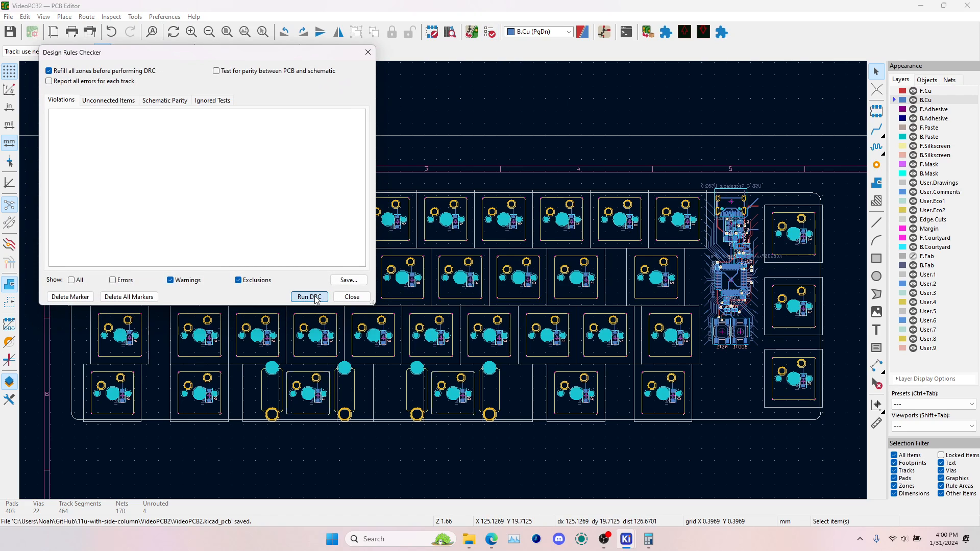
click(309, 297)
Examine the unconnected-track-end warnings in the DRC list and where they occur around the microcontroller
drag(308, 58, 460, 93)
click(276, 160)
click(279, 182)
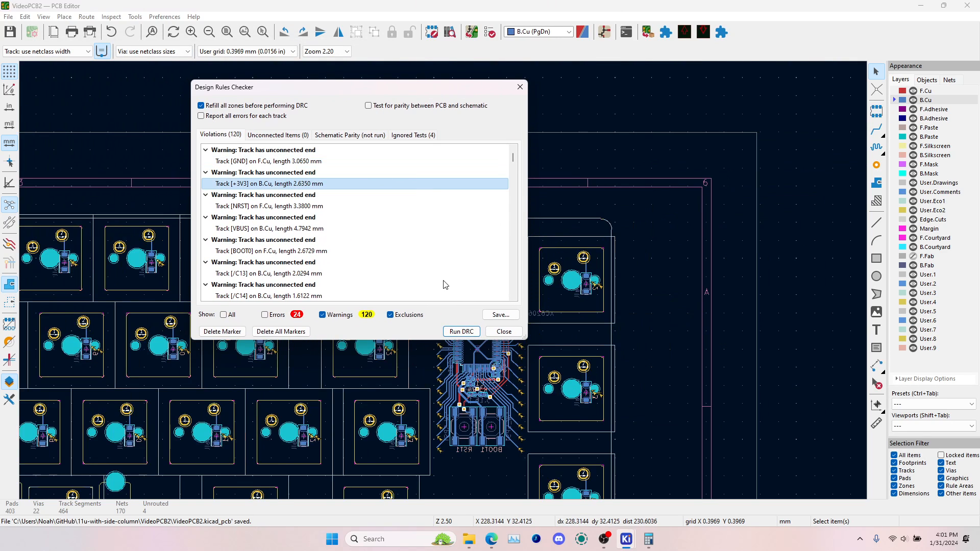
drag(454, 89, 187, 132)
scroll(458, 214, up, 3)
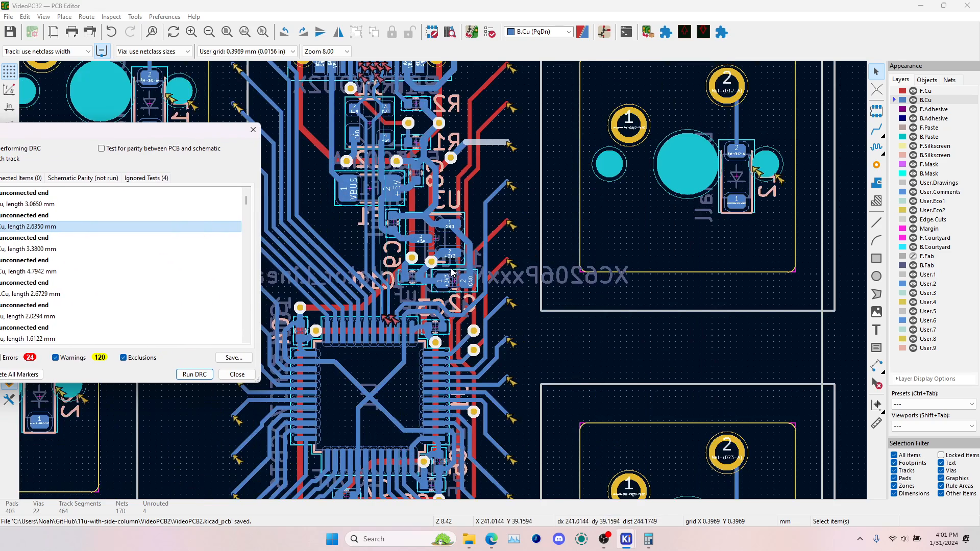
scroll(458, 214, down, 2)
shift+scroll(462, 305, down, 3)
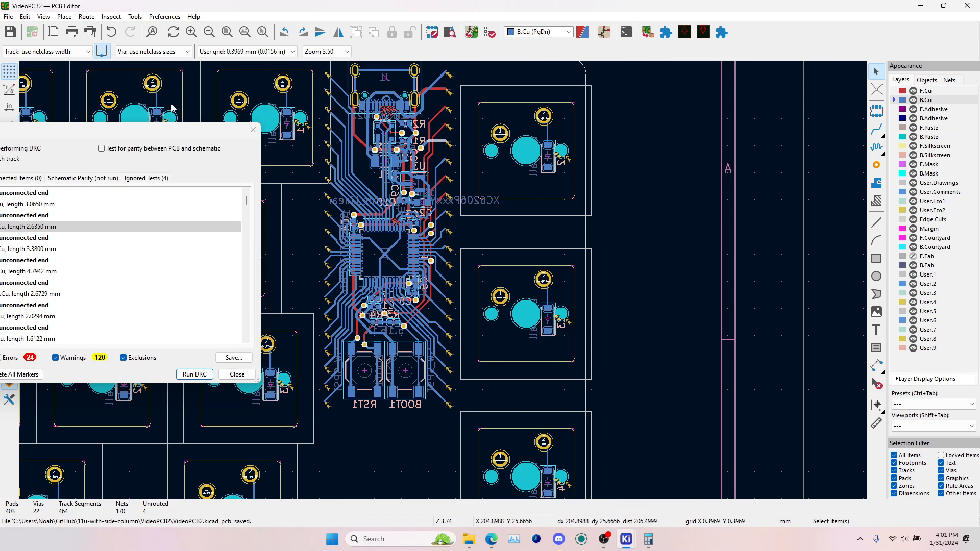
drag(173, 135, 776, 203)
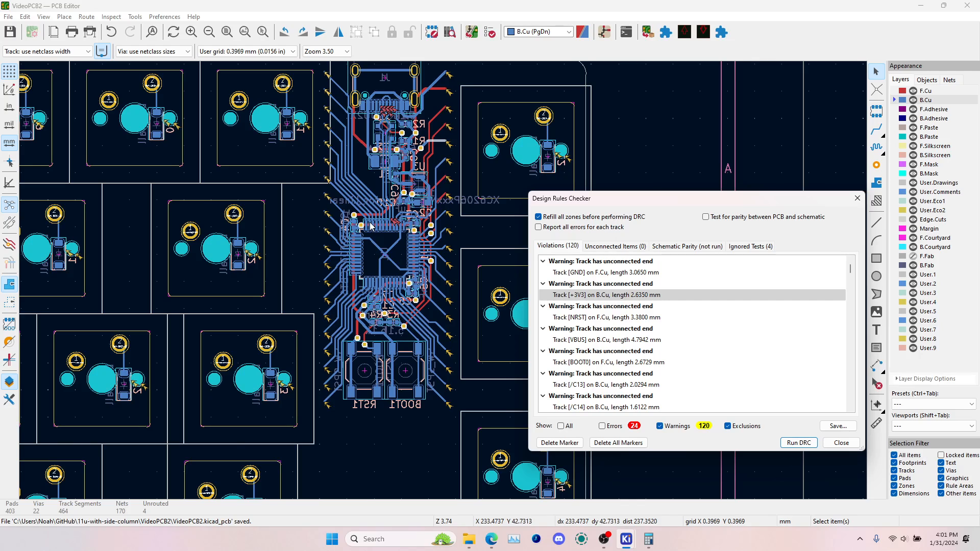
scroll(371, 226, down, 2)
drag(645, 204, 688, 180)
scroll(684, 318, down, 5)
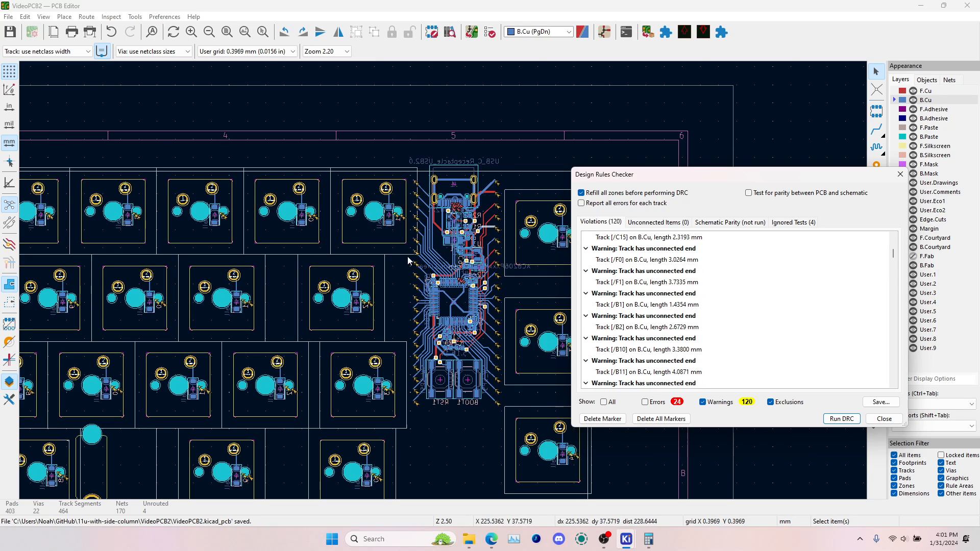
scroll(669, 319, down, 5)
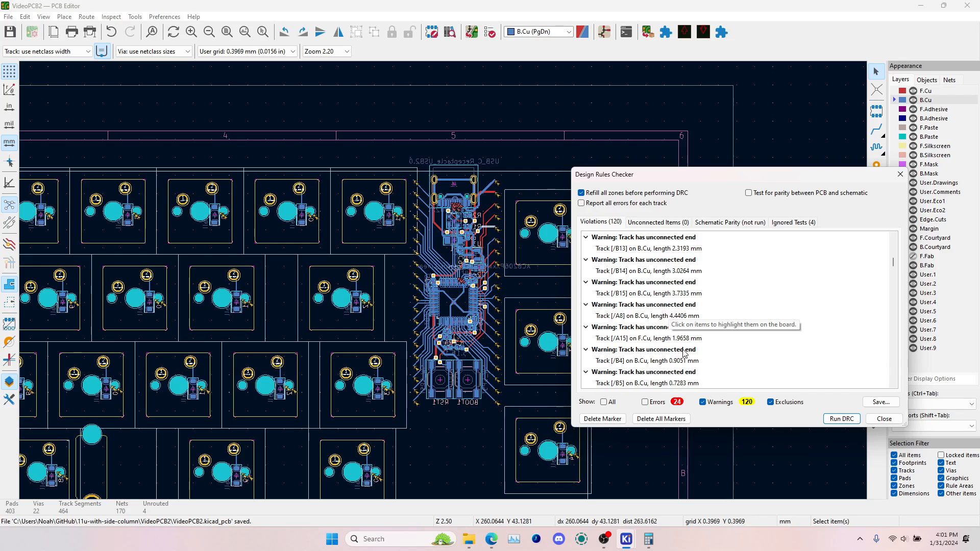
Filter the DRC results from warnings to errors and inspect the missing D+ connection between J1 pads B6 and A6
click(703, 402)
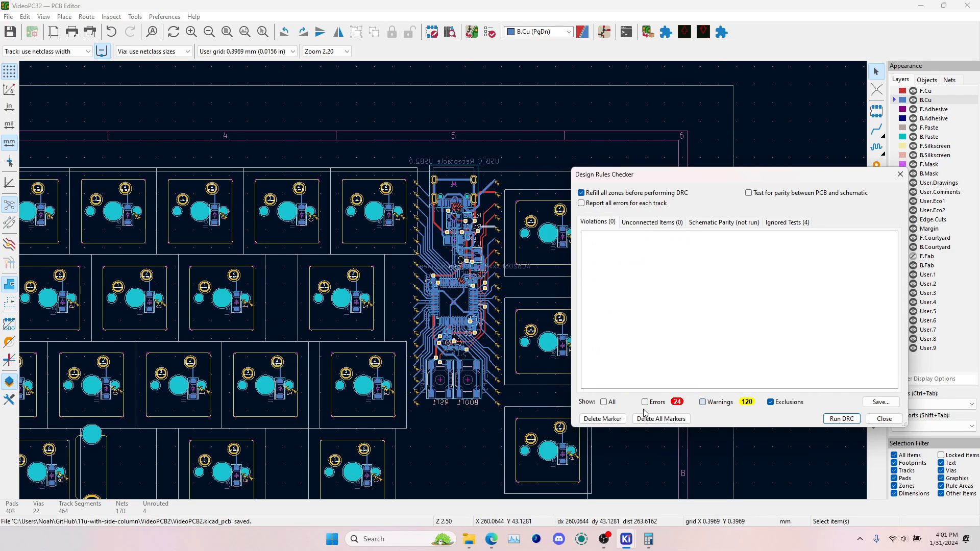
click(646, 402)
click(648, 223)
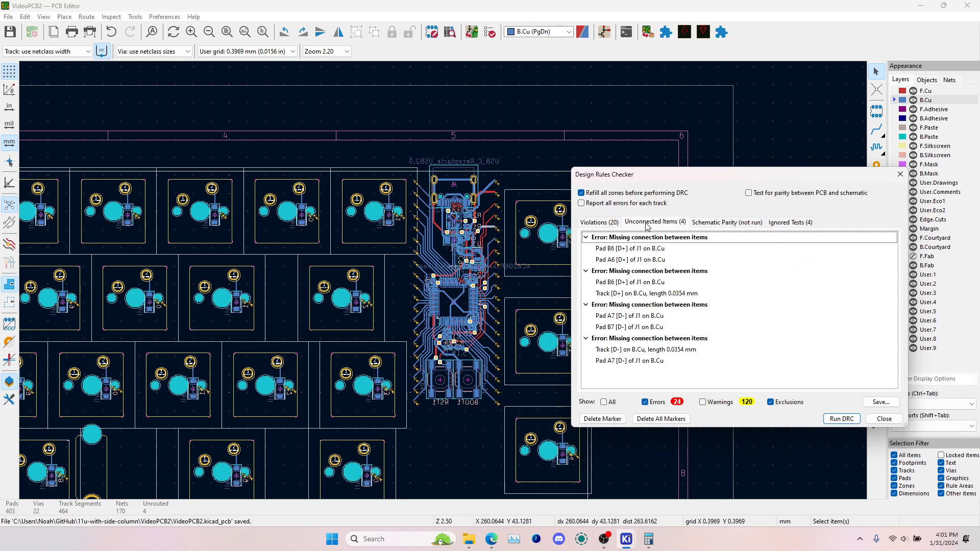
click(657, 249)
click(657, 259)
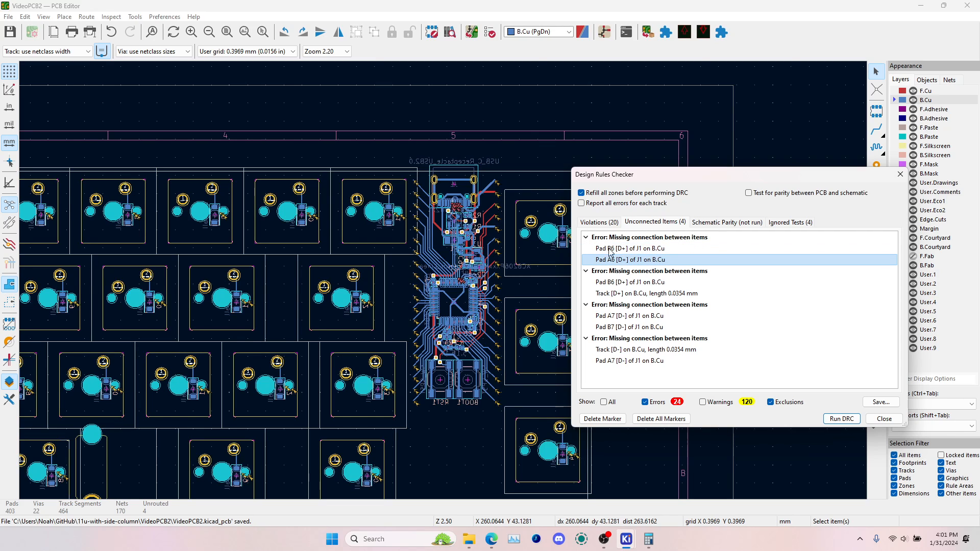
scroll(445, 284, up, 5)
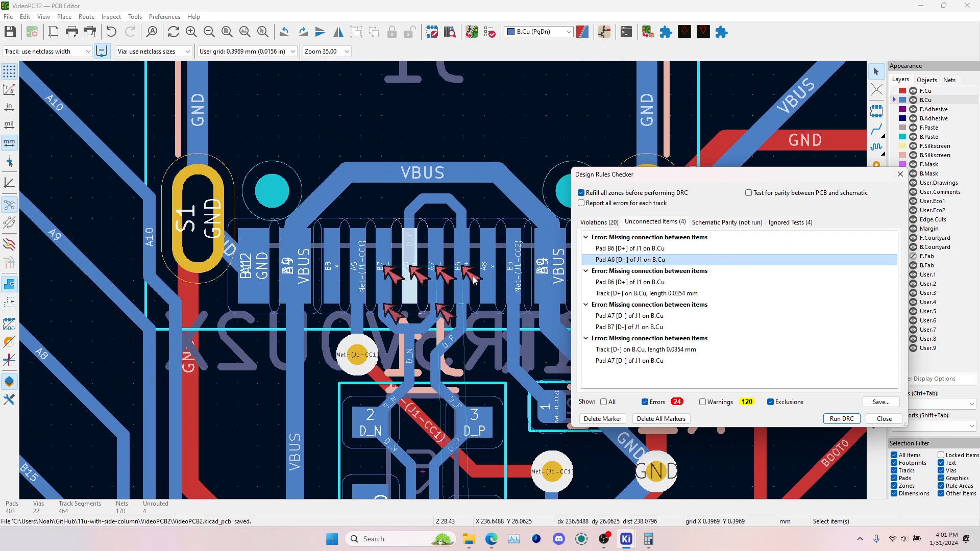
click(638, 270)
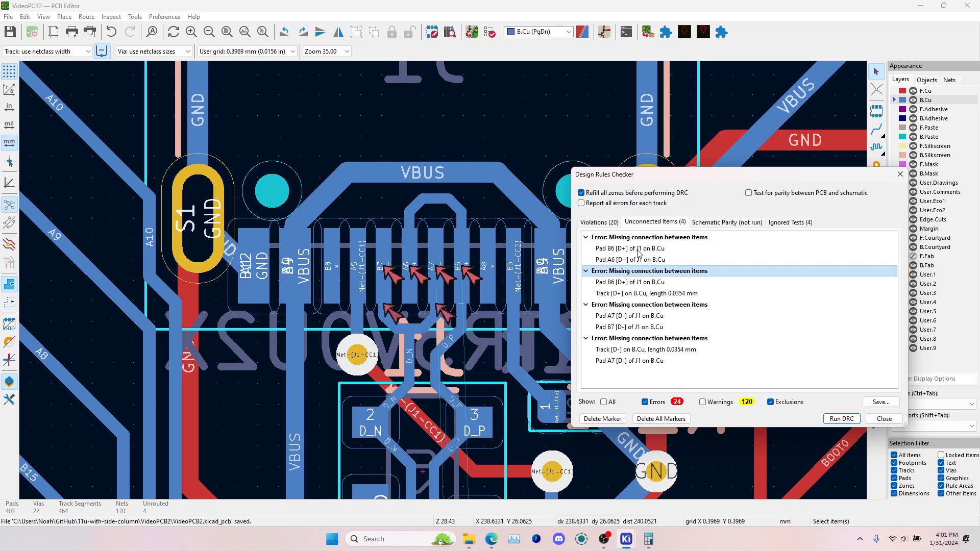
click(638, 250)
click(640, 261)
click(638, 250)
click(640, 262)
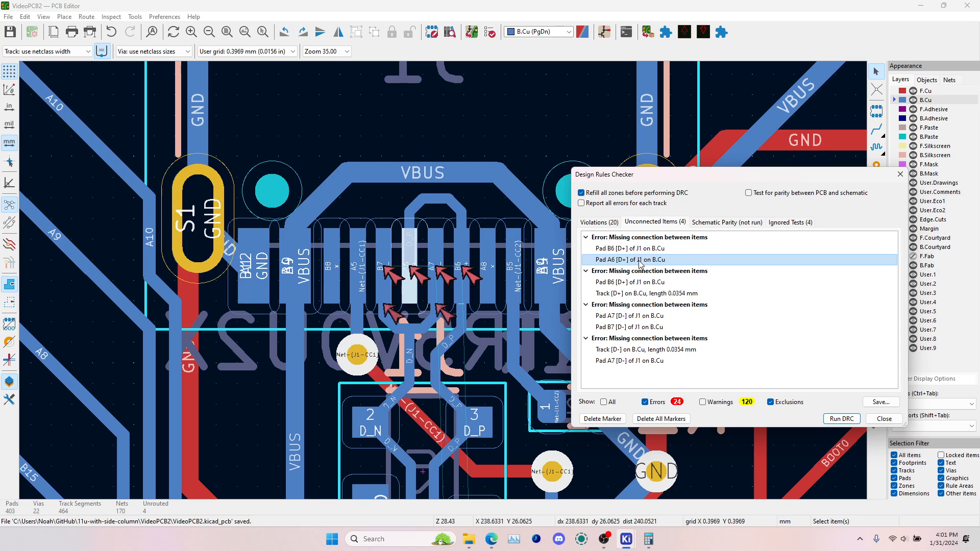
Inspect the missing D+ and D- connections between J1 and the microcontroller, checking the nets of the adjoining tracks, and close the checker
click(641, 293)
click(640, 283)
click(642, 294)
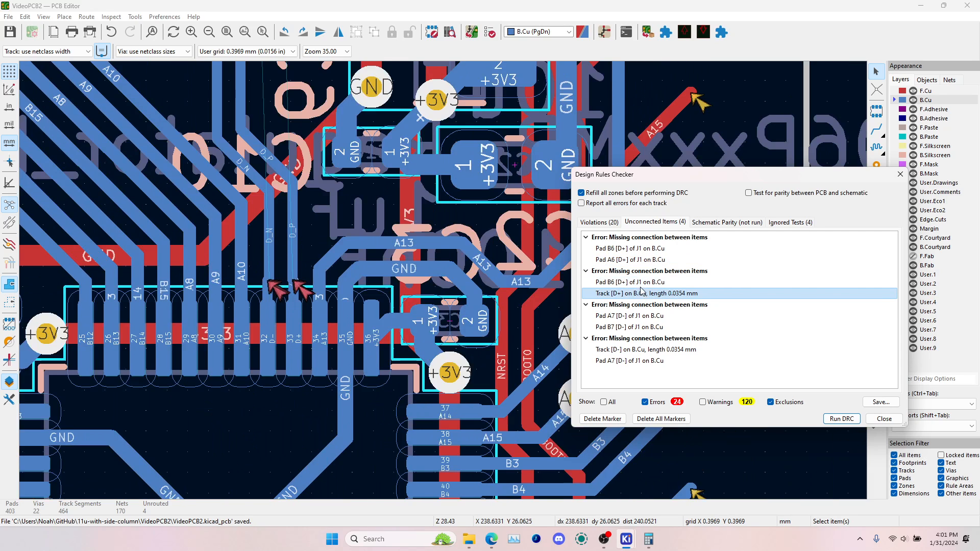
click(640, 284)
click(641, 294)
click(272, 212)
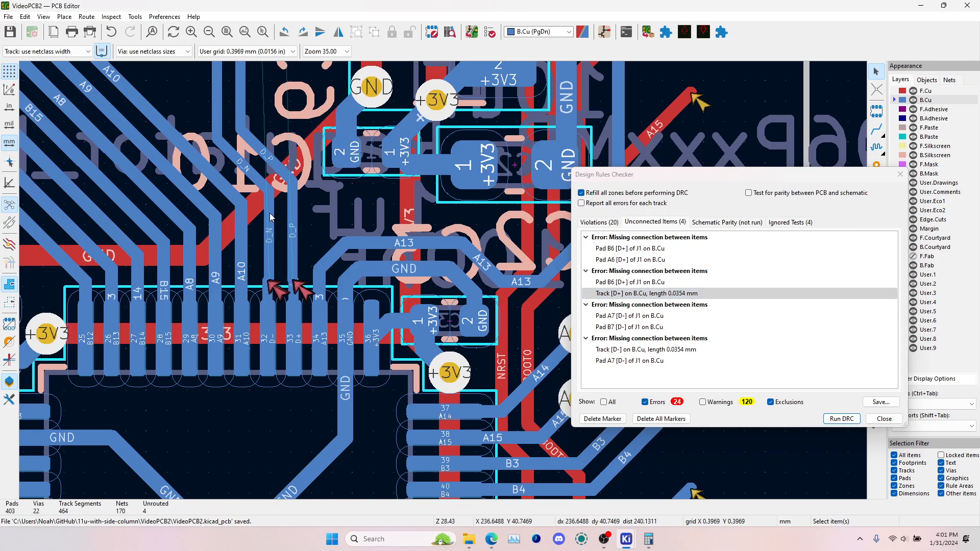
click(270, 288)
click(297, 329)
click(295, 289)
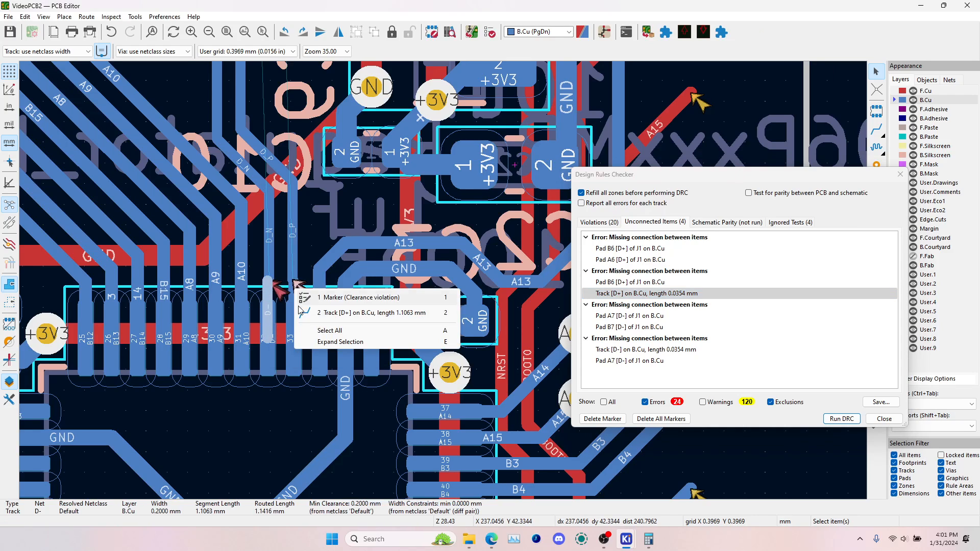
click(326, 316)
click(660, 349)
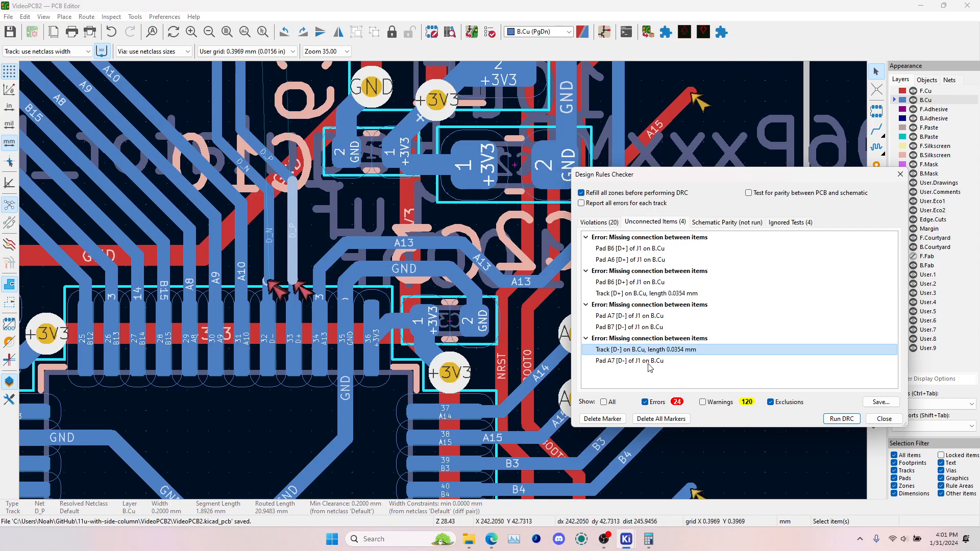
click(652, 364)
click(884, 419)
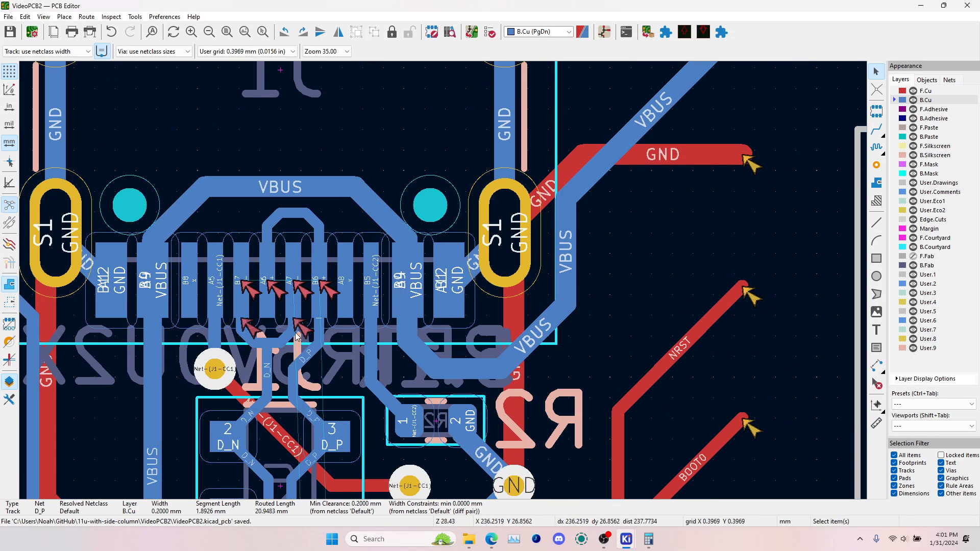
Check the net names of the data tracks and pads between USB connector J1 and ESD chip U2
scroll(246, 432, up, 3)
click(458, 315)
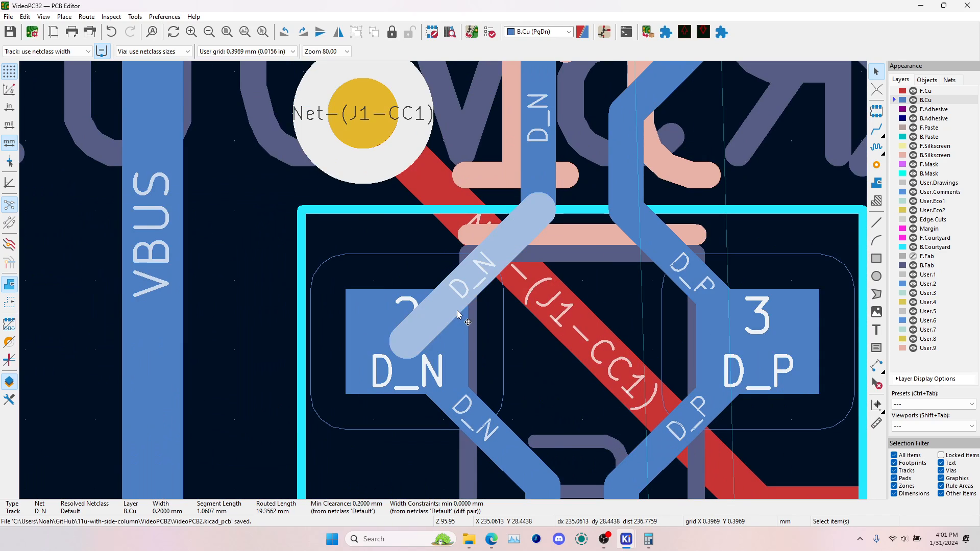
click(451, 364)
scroll(451, 363, down, 2)
click(599, 279)
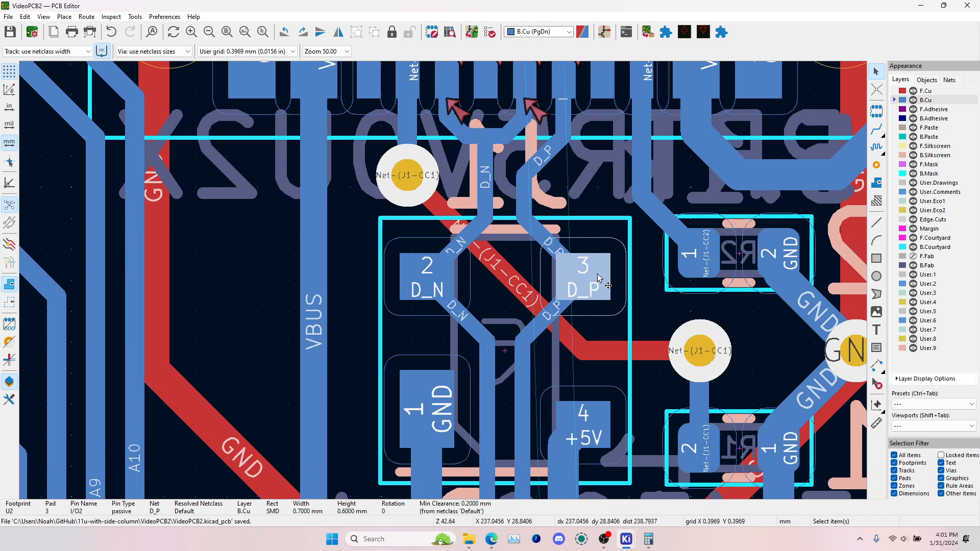
middle_drag(560, 131, 531, 236)
click(424, 165)
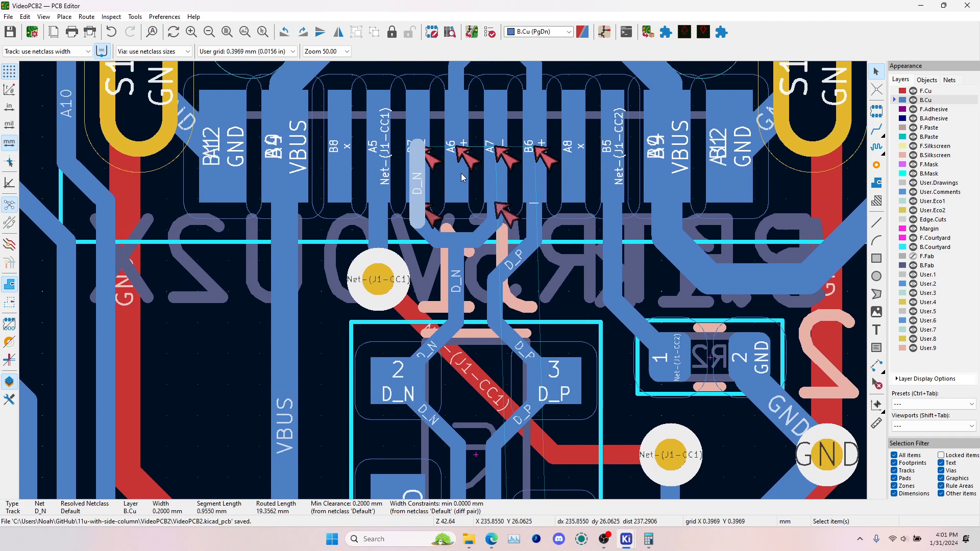
click(535, 184)
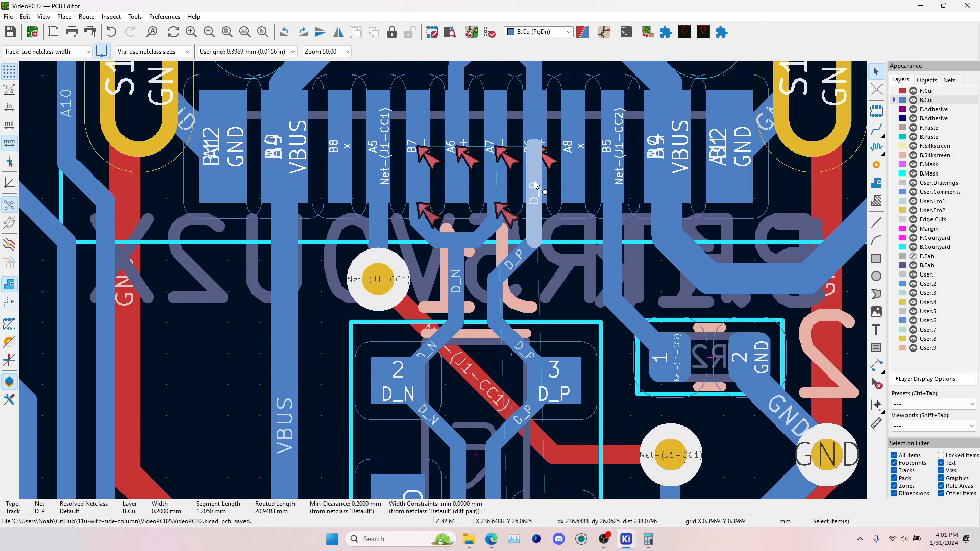
Switch to the Schematic Editor and delete the D_N and D_P labels on U2's I/O pins
key(alt+Tab)
key(alt+Tab)
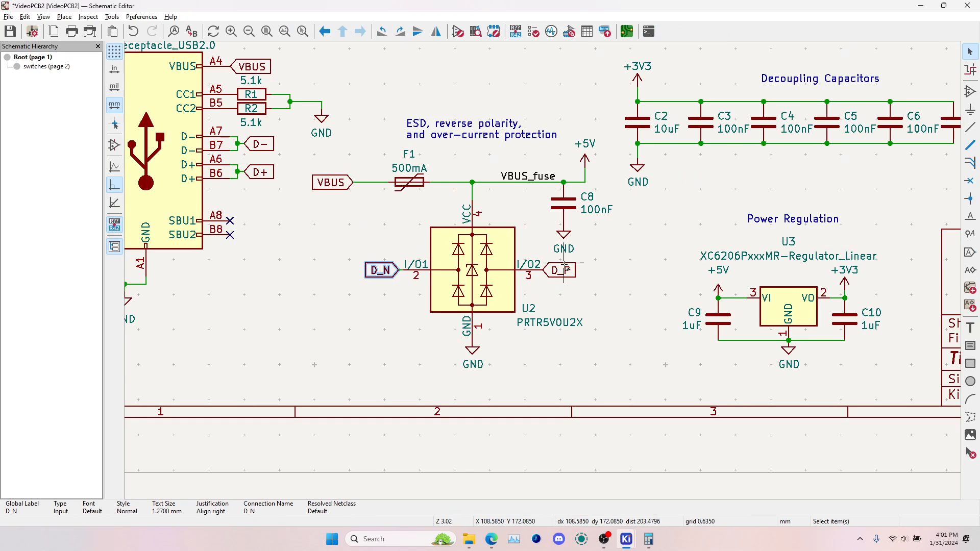
click(269, 145)
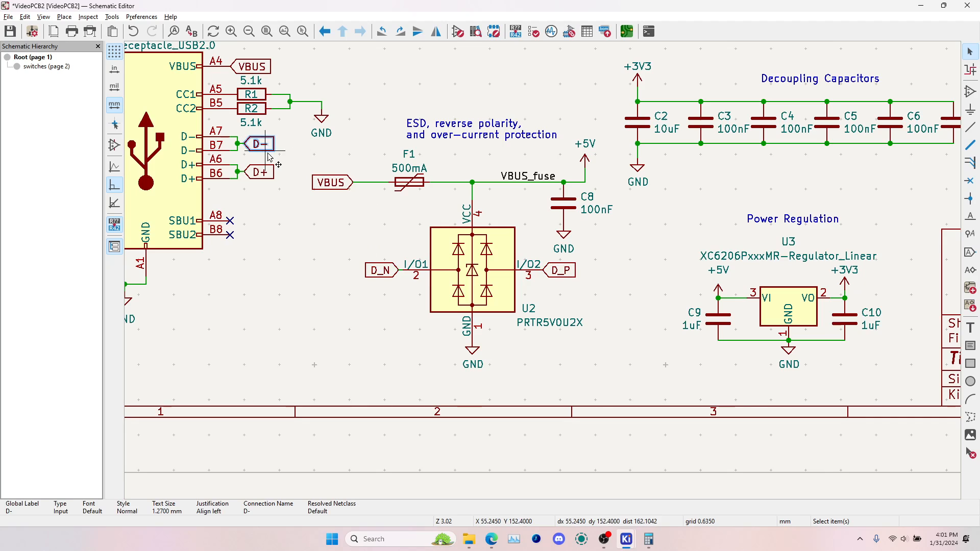
ctrl+click(270, 177)
click(383, 273)
key(Delete)
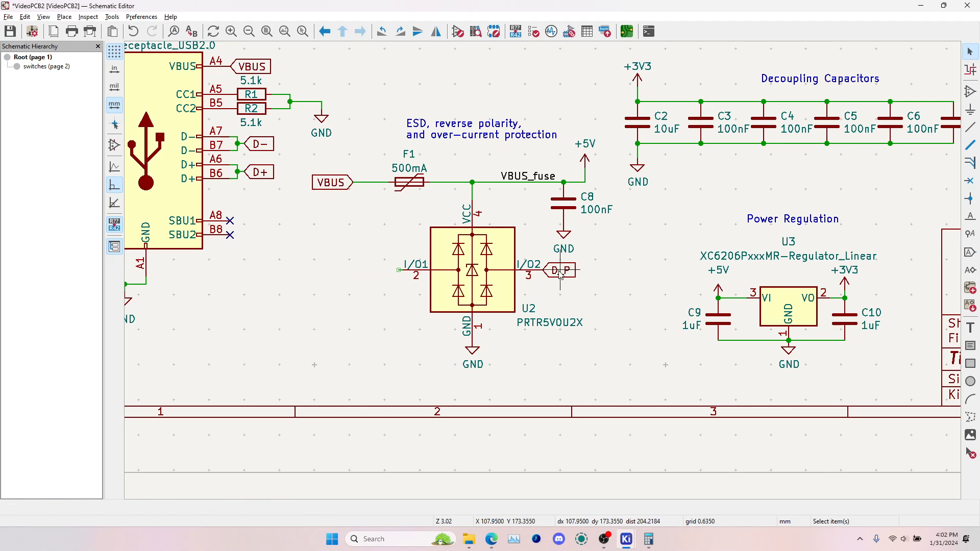
key(Delete)
Copy the USB receptacle's D+ label onto pin 3 (I/O2) of U2
click(262, 176)
key(ctrl+v)
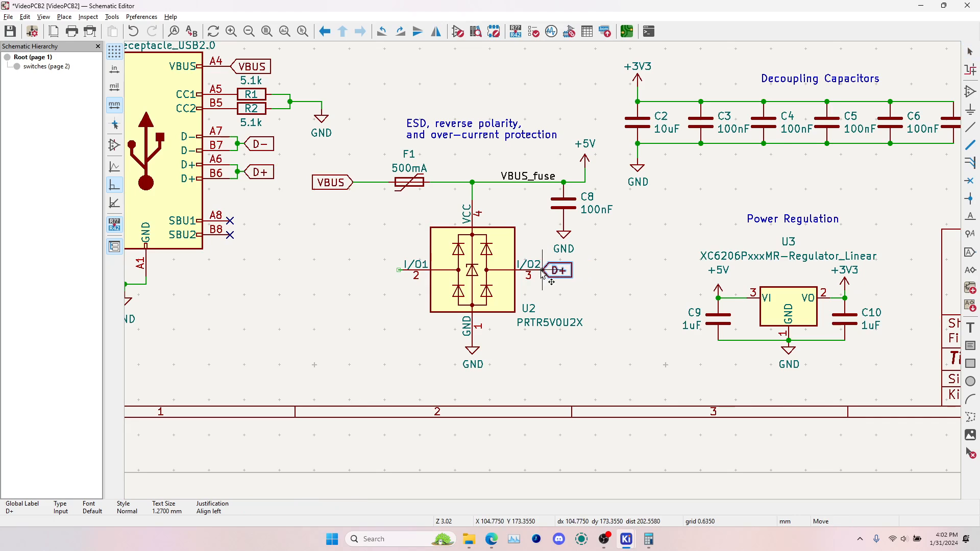
click(544, 273)
Copy the USB receptacle's D- label onto pin 2 (I/O1) of U2 and save the schematic
click(258, 140)
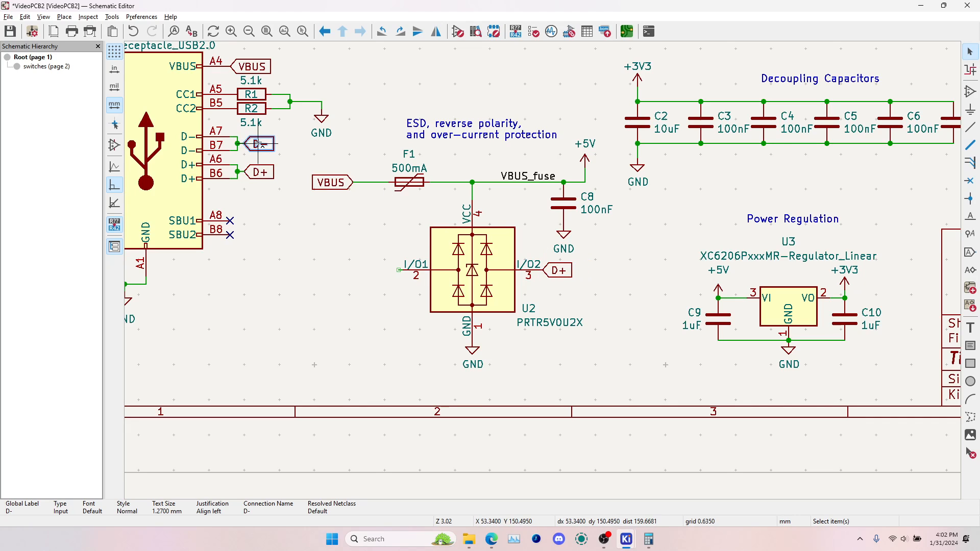
key(ctrl+c)
key(ctrl+v)
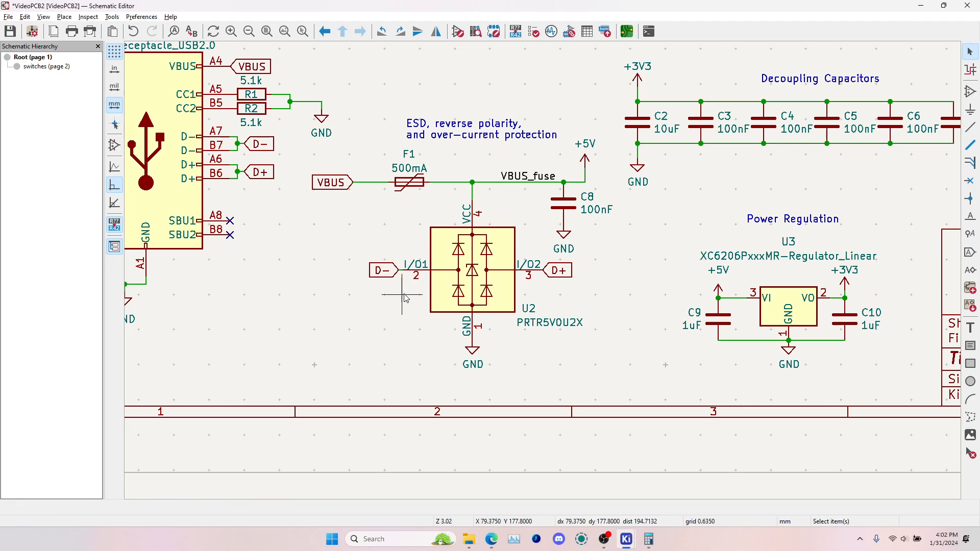
key(ctrl+s)
Switch to the PCB Editor and update the board from the schematic
click(627, 31)
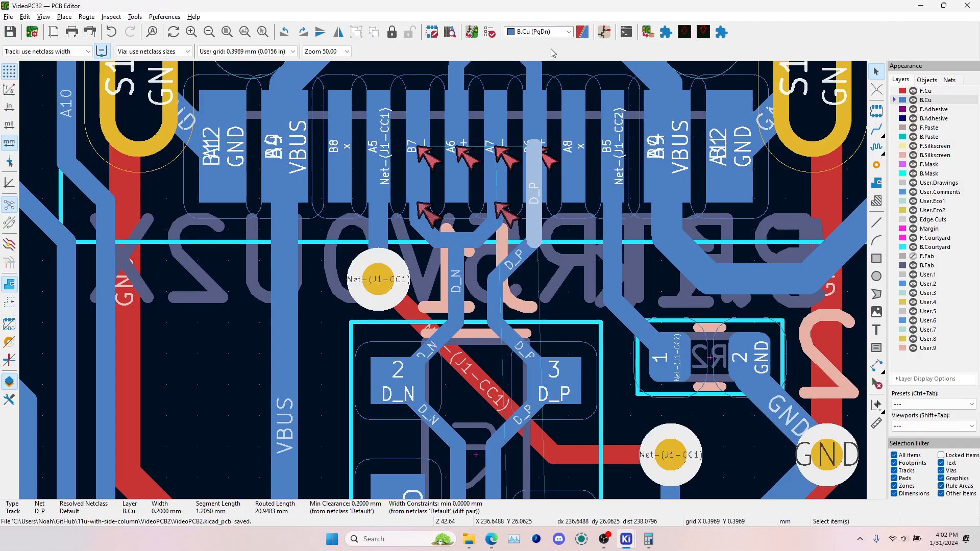
click(472, 32)
click(310, 272)
click(353, 274)
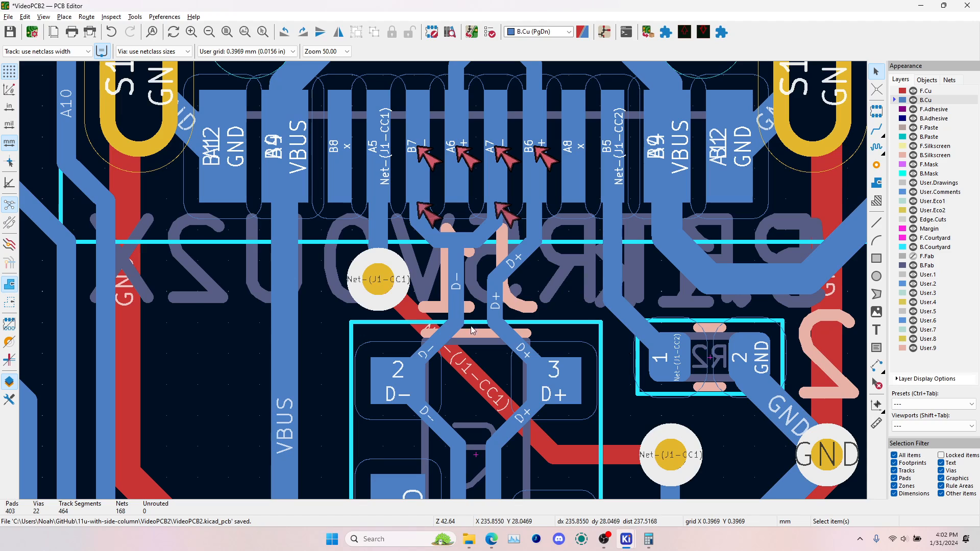
Check the net names of the D- and D+ tracks around the pads of ESD chip U2
middle_drag(430, 345, 419, 165)
click(421, 166)
click(430, 246)
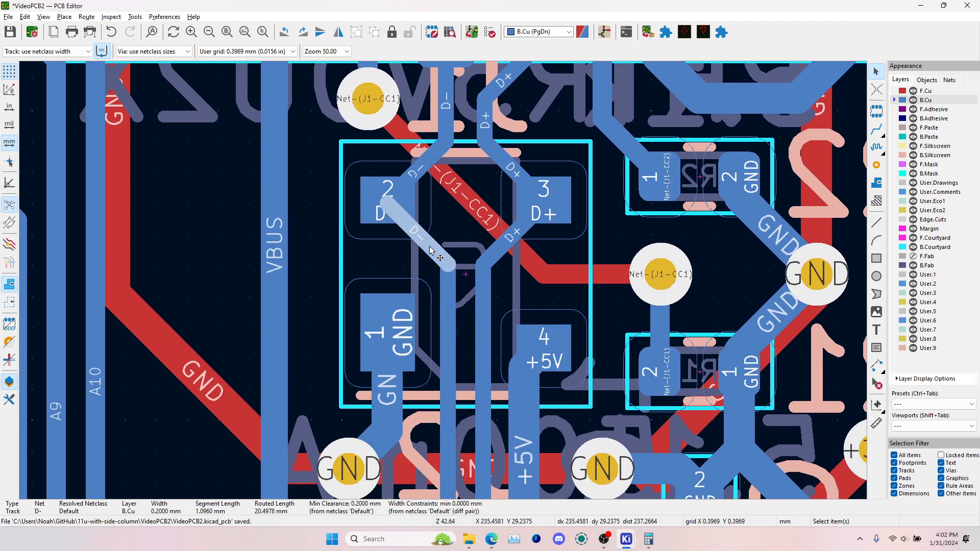
click(504, 248)
click(513, 159)
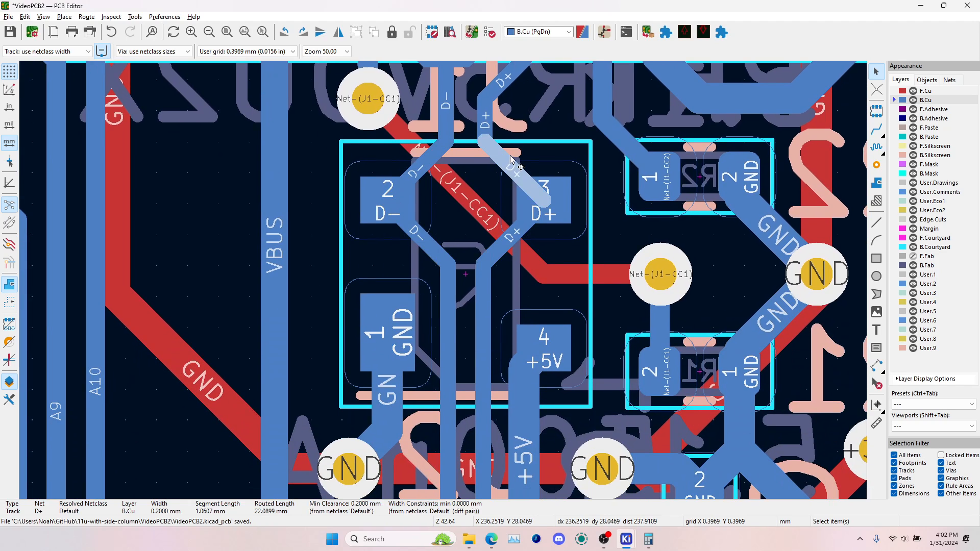
click(488, 114)
click(503, 78)
Inspect the clearance markers on the D- and D+ tracks at microcontroller pins 32 and 33
scroll(434, 338, down, 4)
scroll(453, 344, down, 1)
middle_drag(452, 344, 444, 282)
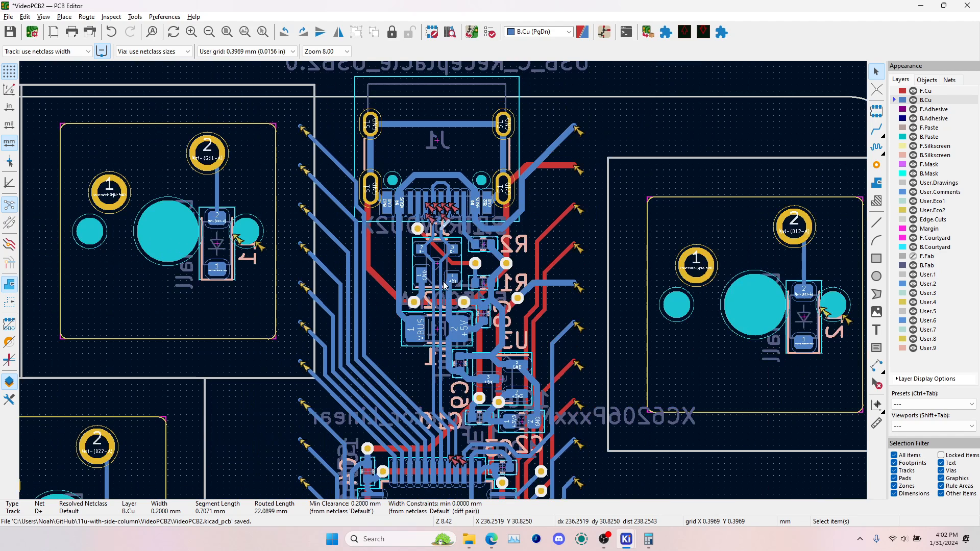
middle_drag(457, 435, 487, 289)
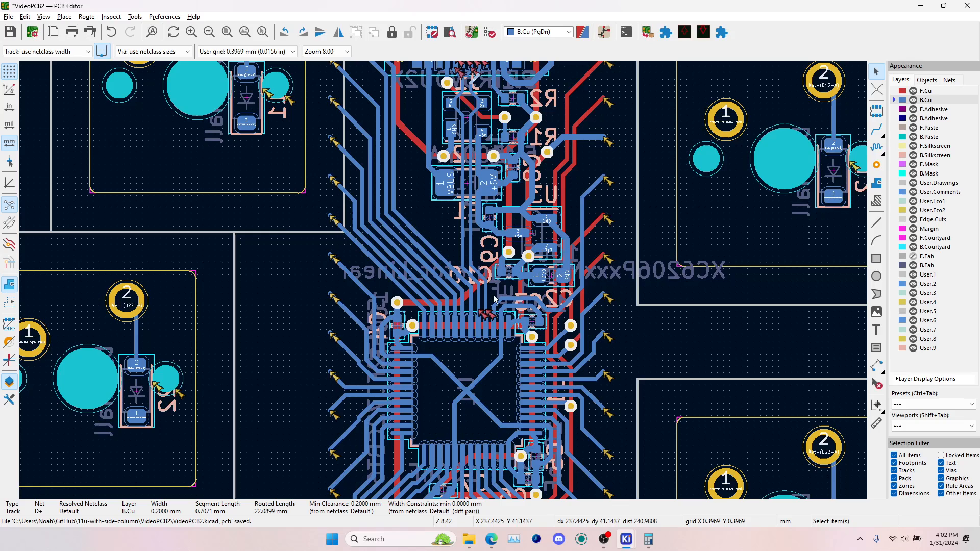
scroll(494, 298, up, 6)
click(406, 236)
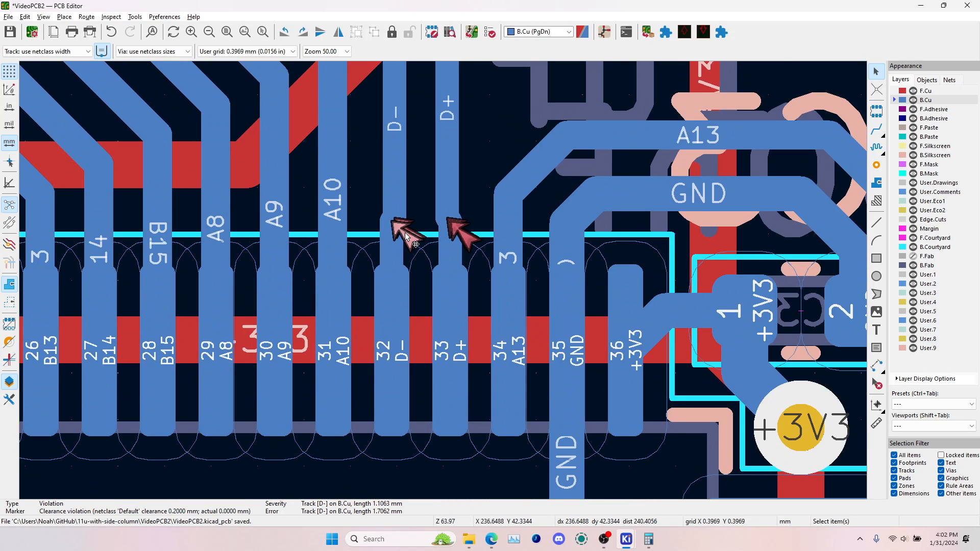
click(385, 220)
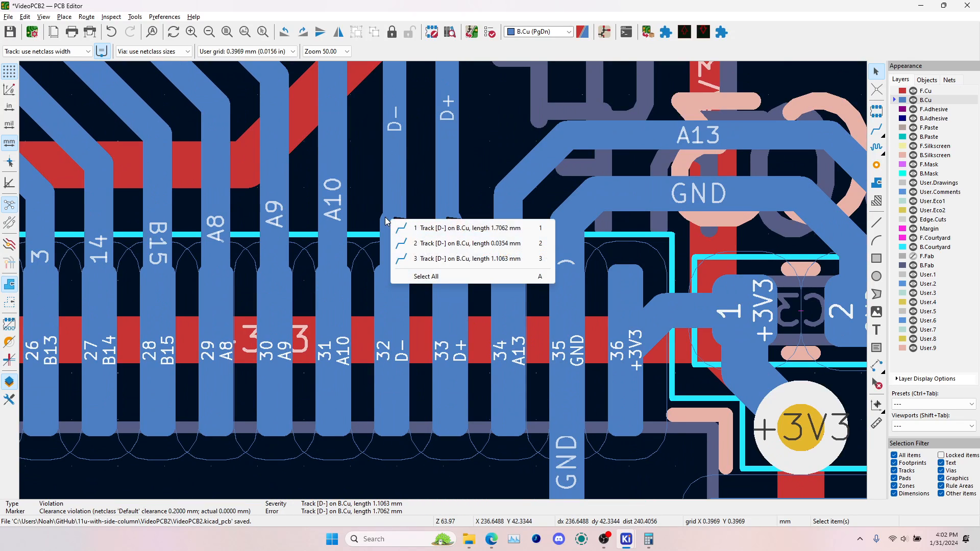
Rerun the design rules check and examine the edge clearance violation between S2's plated pad and the Edge.Cuts line
click(492, 32)
click(830, 417)
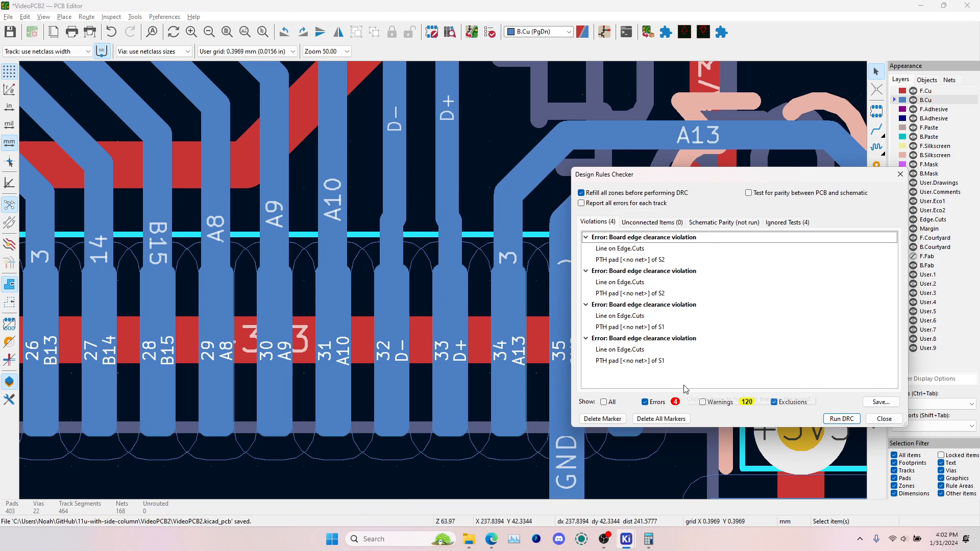
click(629, 259)
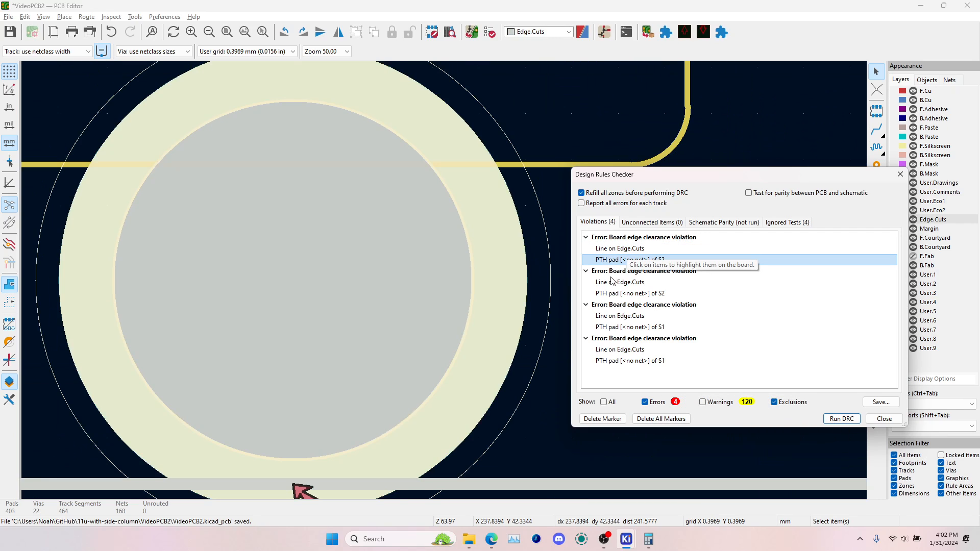
scroll(445, 281, down, 10)
scroll(254, 299, up, 6)
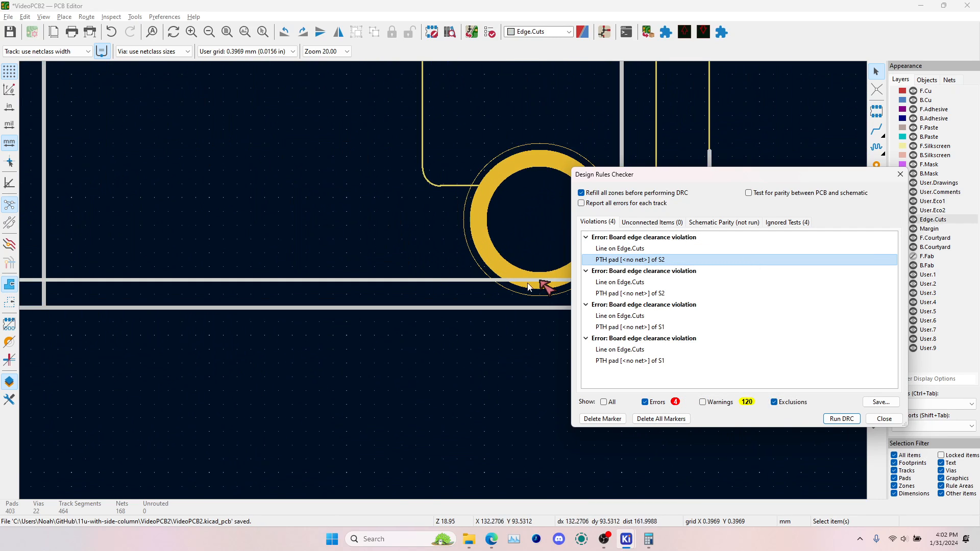
click(488, 281)
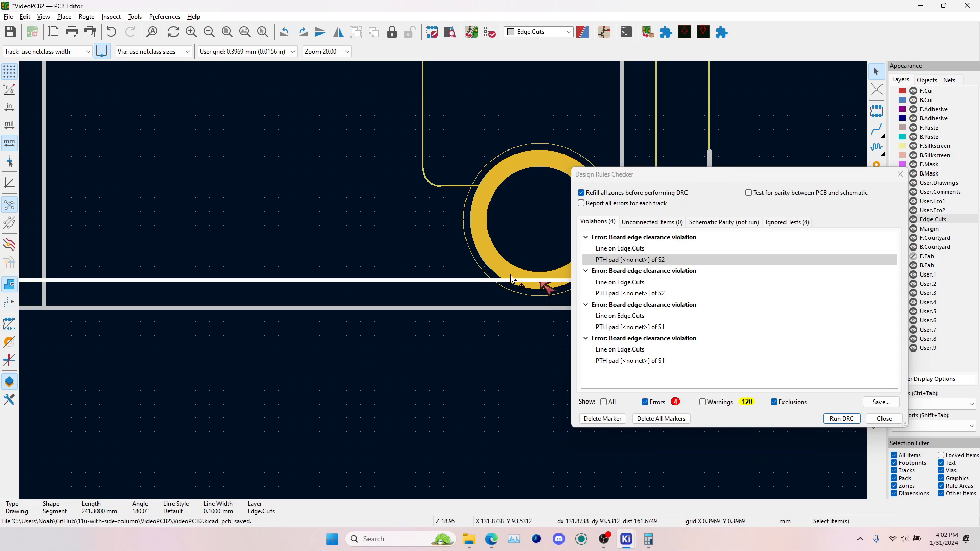
Open the 3D Viewer and inspect the large plated holes of the stabilizers along the board's lower edge
key(alt+3)
scroll(421, 419, up, 6)
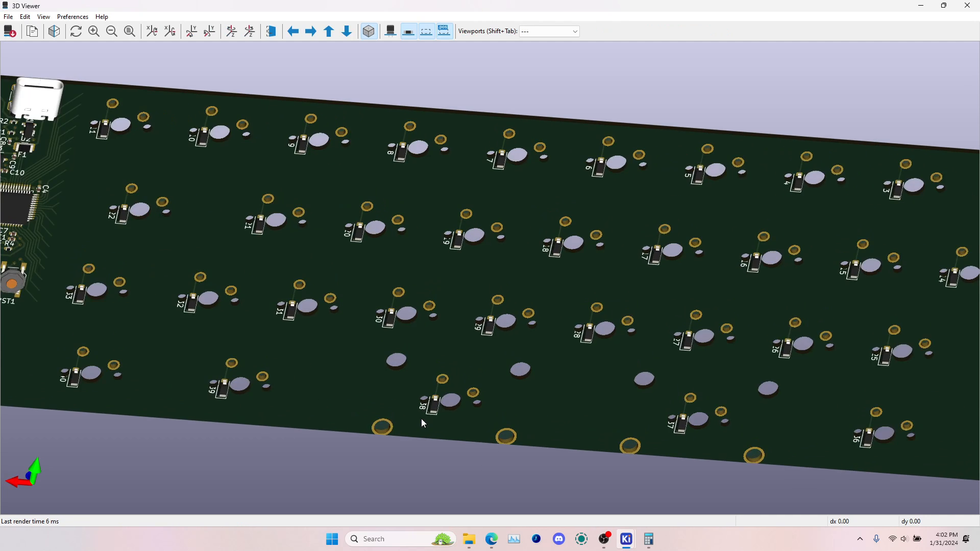
drag(476, 463, 526, 159)
drag(358, 391, 444, 313)
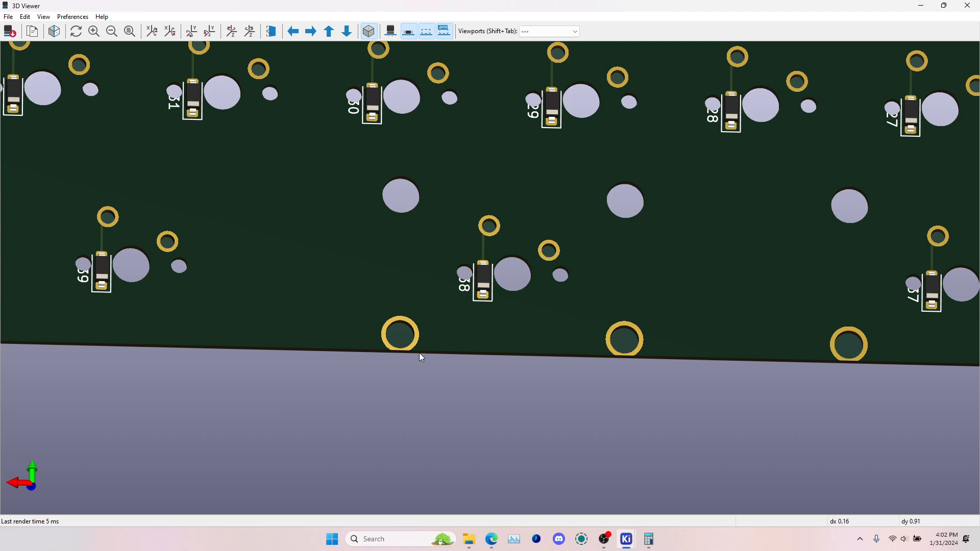
Return to the PCB Editor, inspect the stabilizer and switch footprints along the lower board edge, and close the Design Rules Checker
key(alt+Tab)
scroll(443, 280, down, 4)
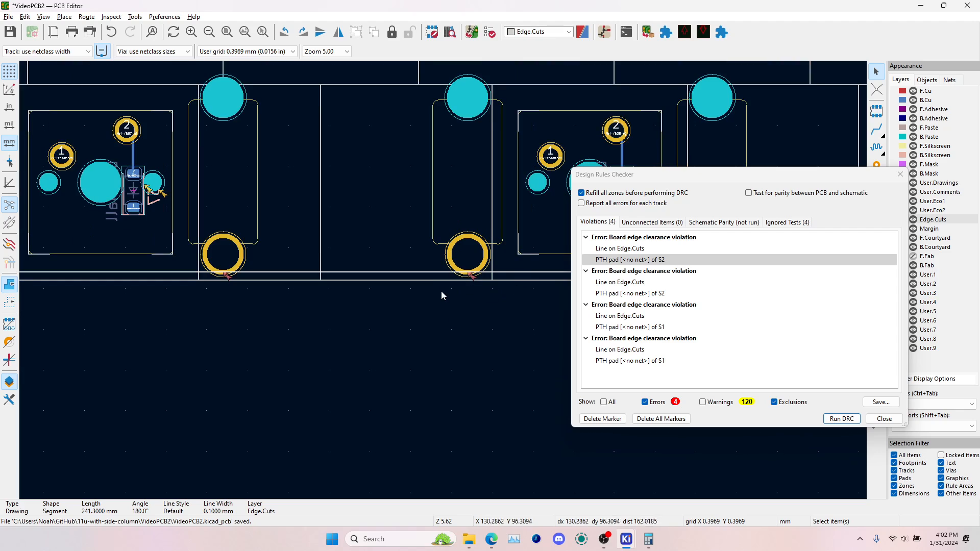
middle_drag(291, 266, 460, 367)
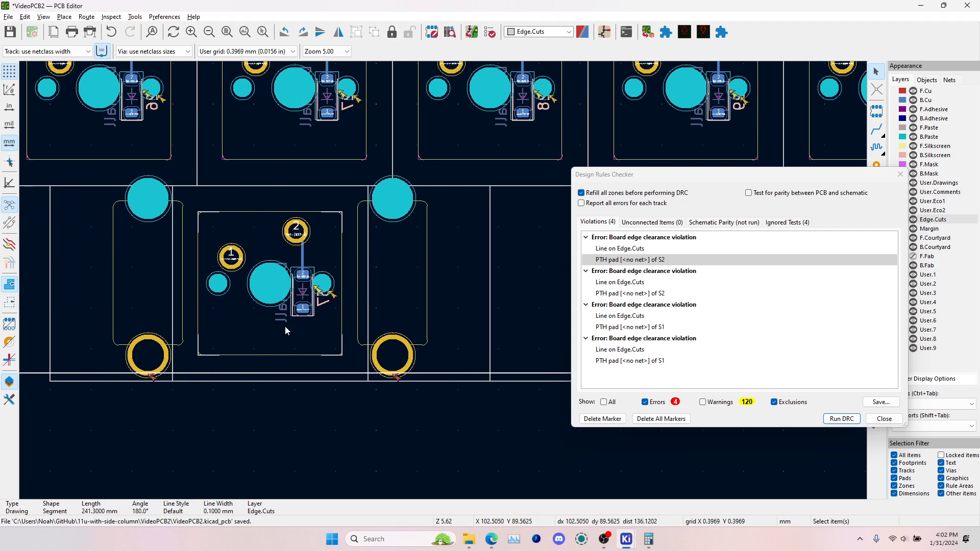
middle_drag(213, 319, 447, 372)
middle_drag(268, 335, 524, 364)
middle_drag(212, 353, 327, 329)
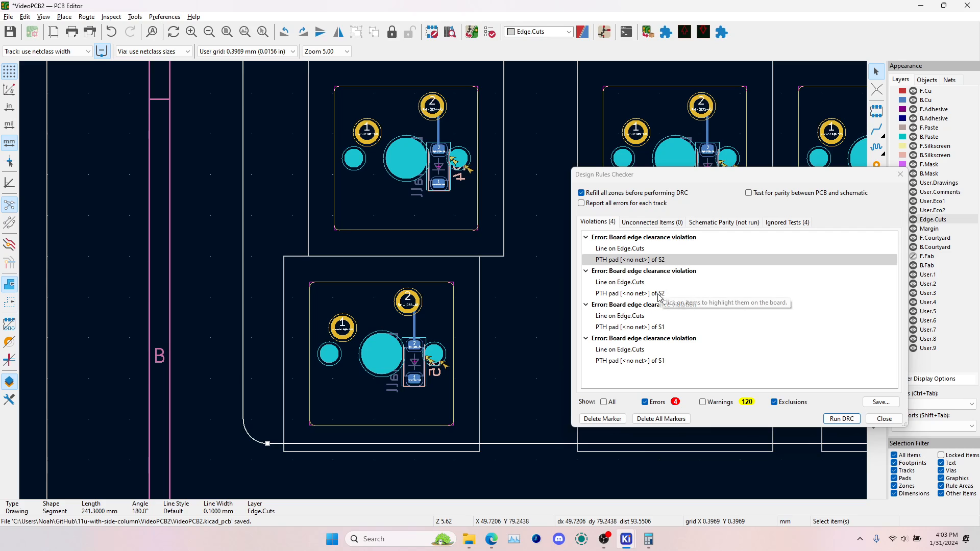
click(885, 419)
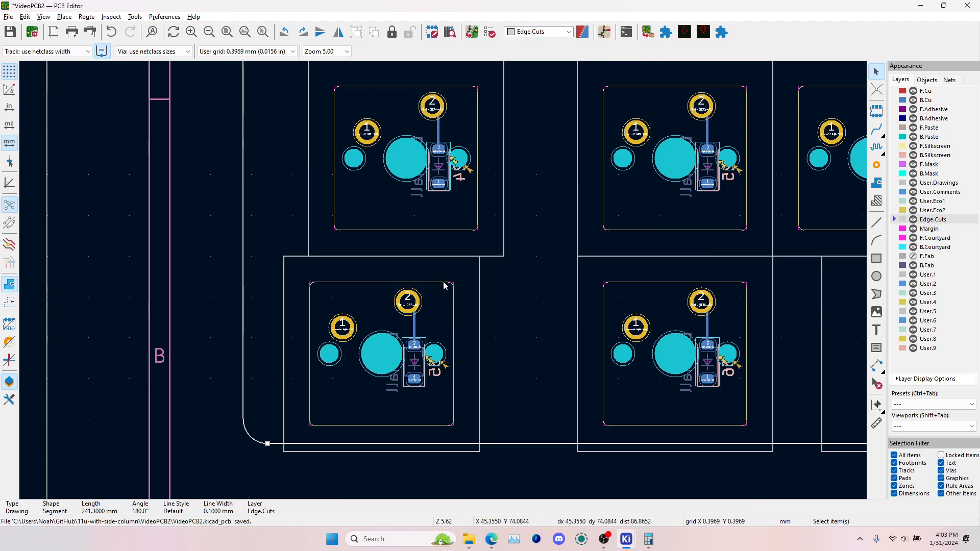
scroll(434, 302, down, 5)
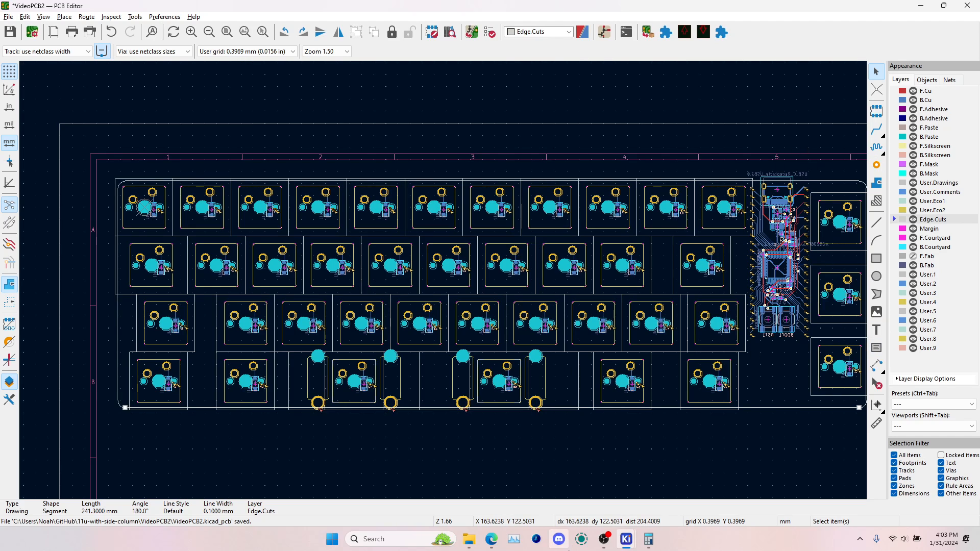
Switch to the Schematic Editor and open the switches sheet
mouse_move(628, 542)
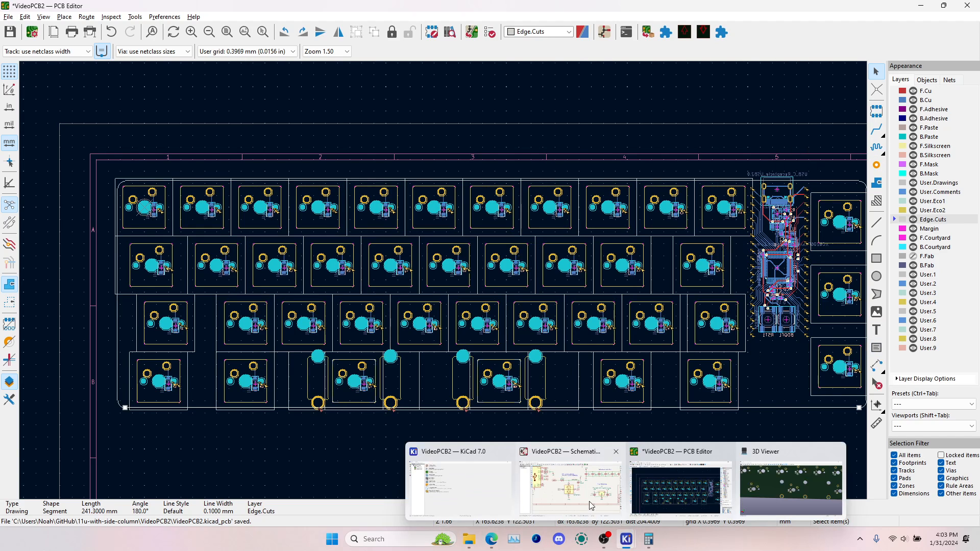
click(591, 505)
scroll(567, 154, down, 3)
middle_drag(617, 157, 401, 386)
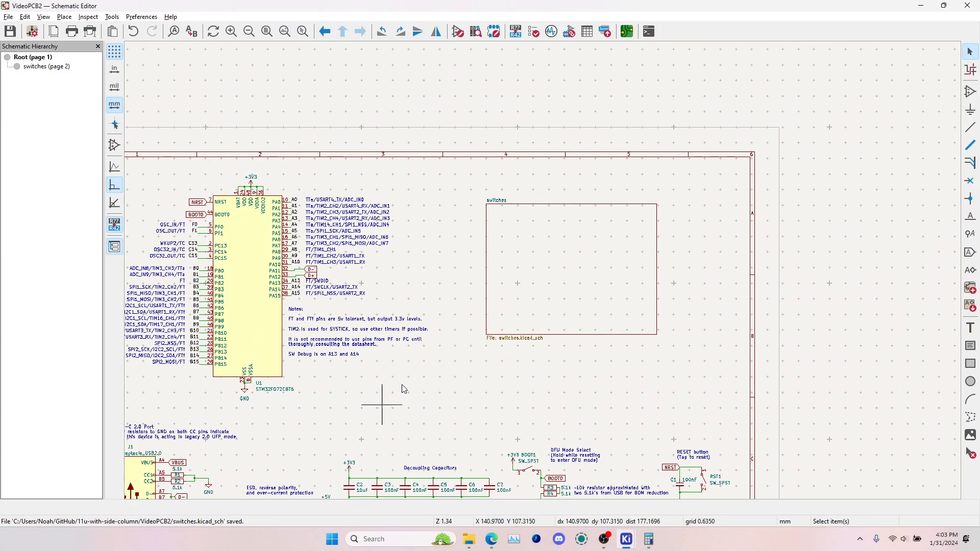
double_click(526, 338)
Wire the column pins of SW1, SW13, SW24 and SW35 together, and those of SW2, SW14, SW25 and SW36 as a second column
click(971, 127)
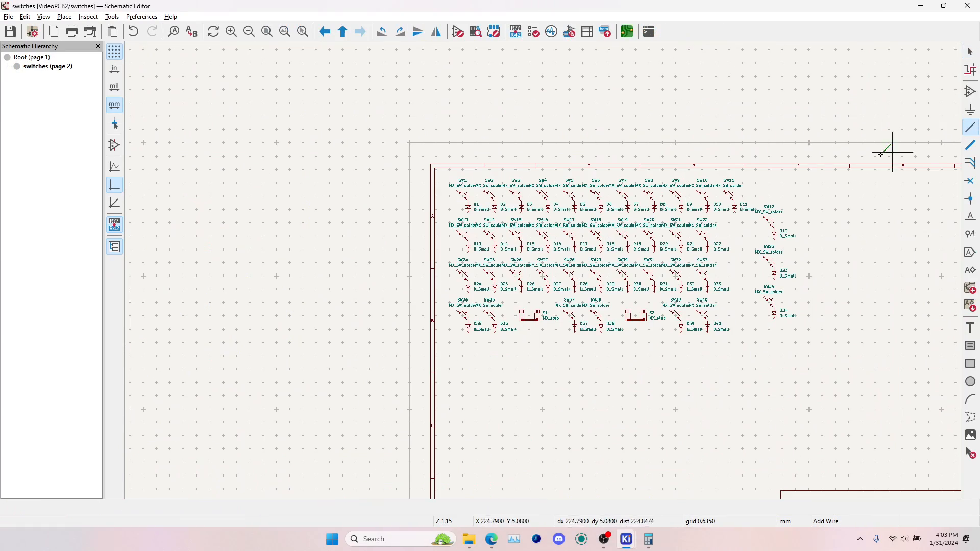
scroll(541, 265, up, 5)
click(598, 240)
scroll(598, 240, down, 3)
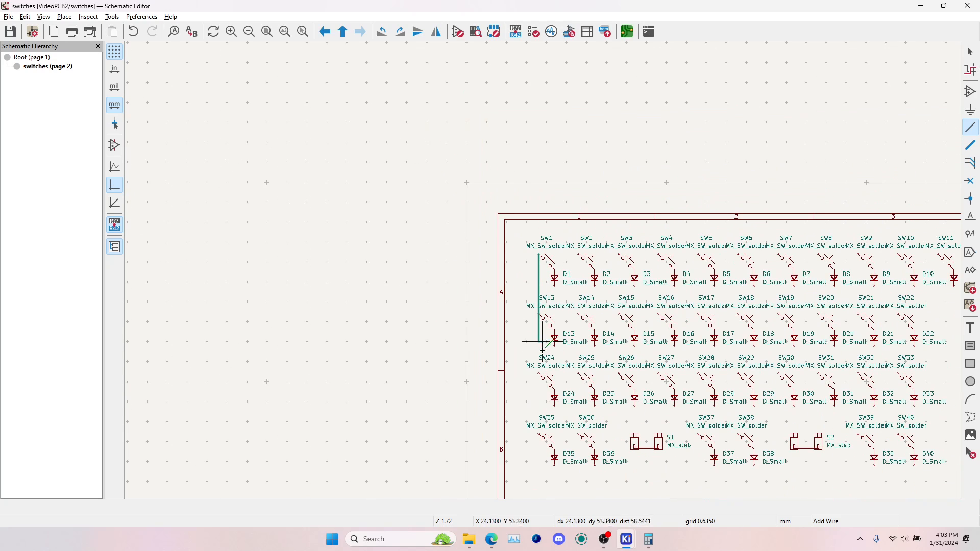
scroll(540, 435, up, 7)
click(528, 254)
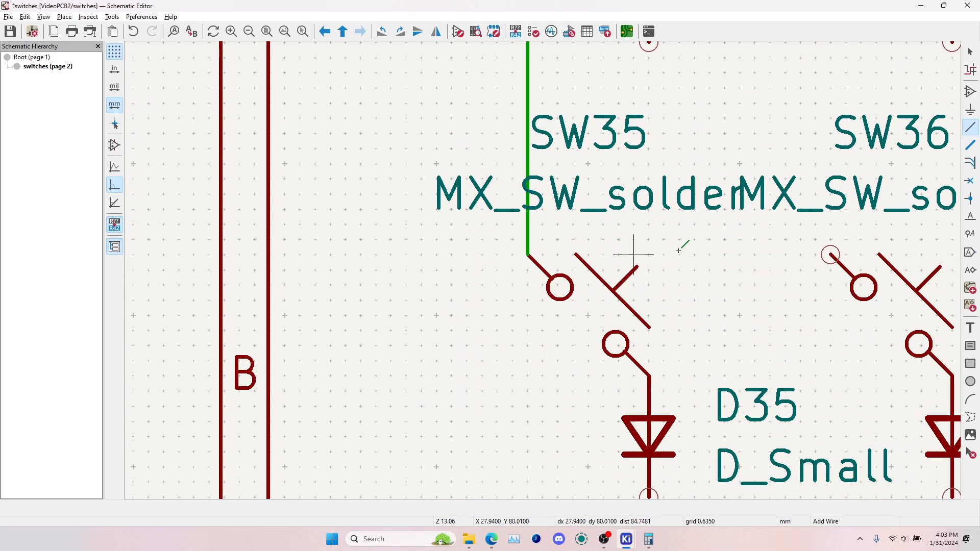
click(831, 255)
scroll(832, 255, down, 7)
scroll(543, 265, up, 4)
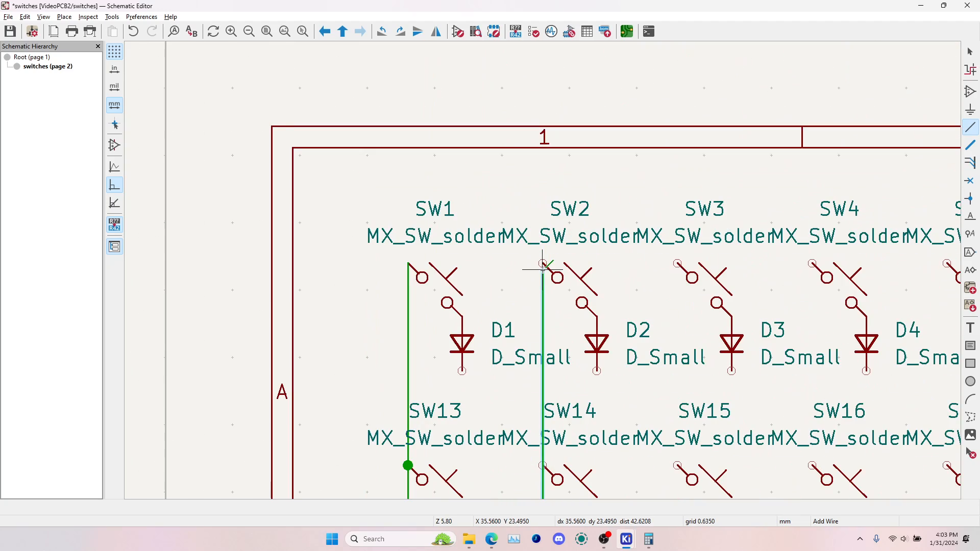
click(545, 265)
Wire the column pins of SW3, SW15 and SW26 together, and those of SW4, SW16 and SW27 as a separate column
click(678, 265)
scroll(678, 331, down, 4)
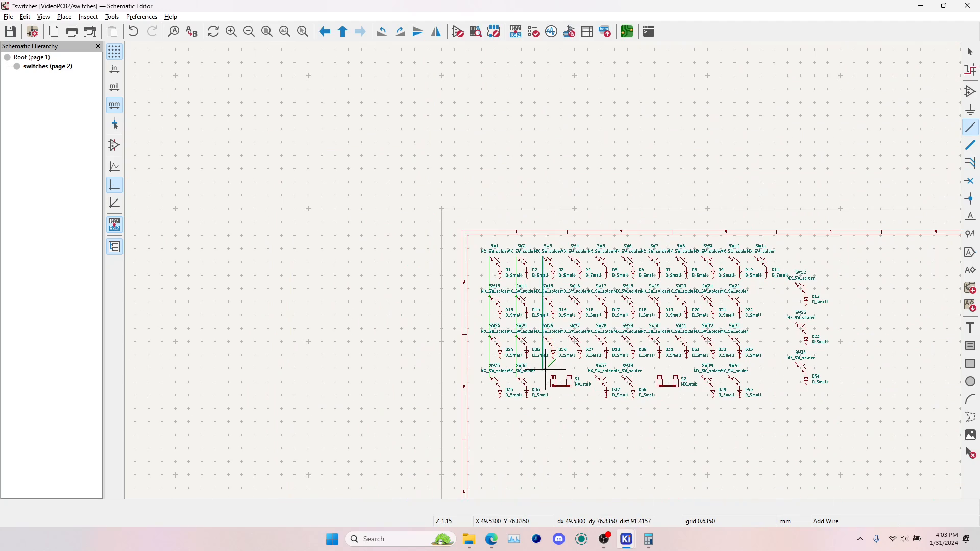
scroll(544, 368, up, 5)
scroll(553, 189, down, 2)
click(543, 257)
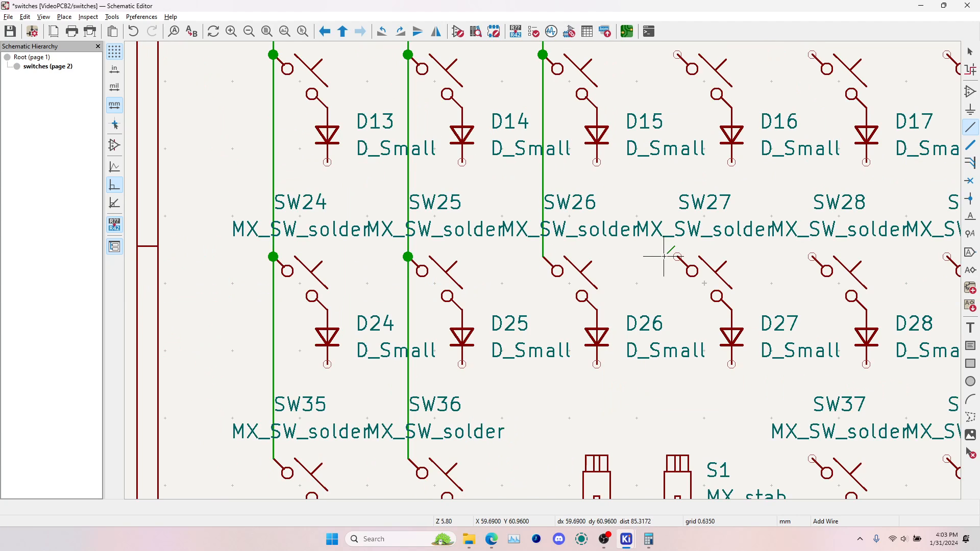
click(679, 257)
shift+scroll(669, 230, up, 5)
click(658, 94)
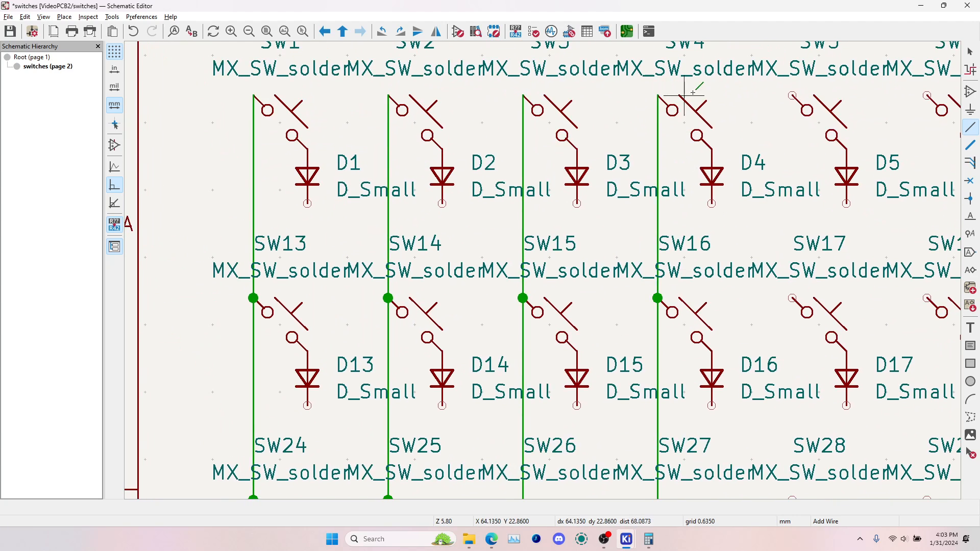
Wire the column pins of SW5, SW17, SW28 and SW37 together, and those of SW6, SW18, SW29 and SW38 as a separate column
click(793, 95)
scroll(792, 95, down, 4)
scroll(551, 401, up, 8)
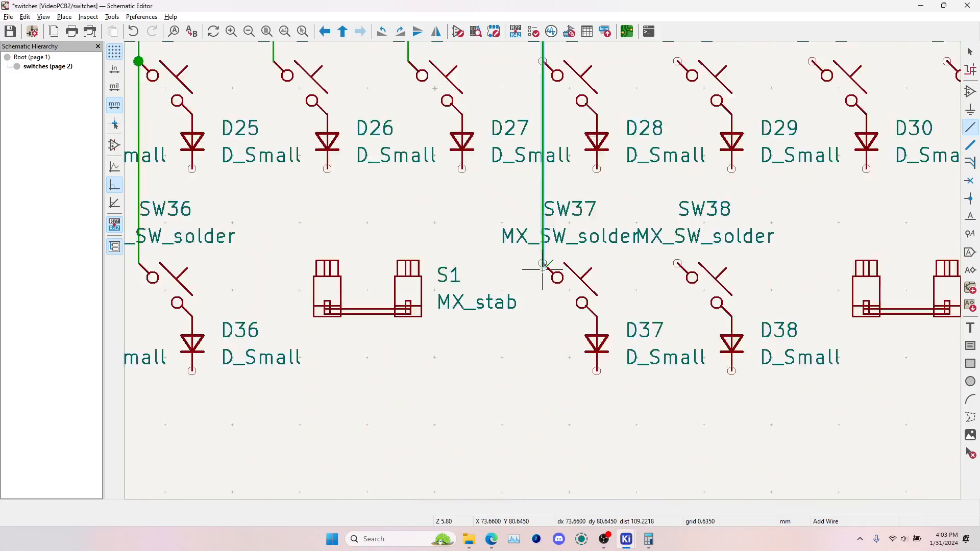
click(543, 248)
scroll(542, 247, down, 5)
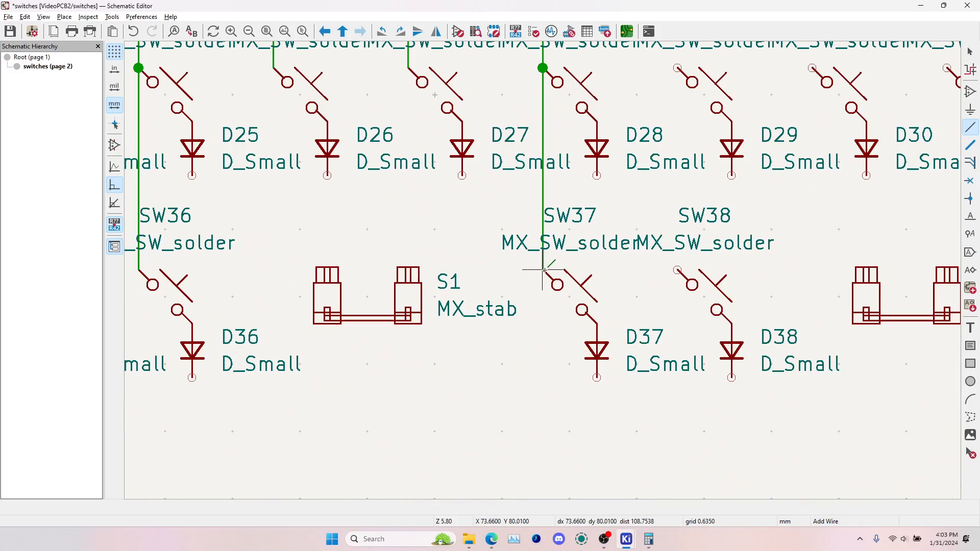
click(677, 270)
middle_drag(672, 99, 622, 372)
middle_drag(632, 128, 599, 352)
click(594, 161)
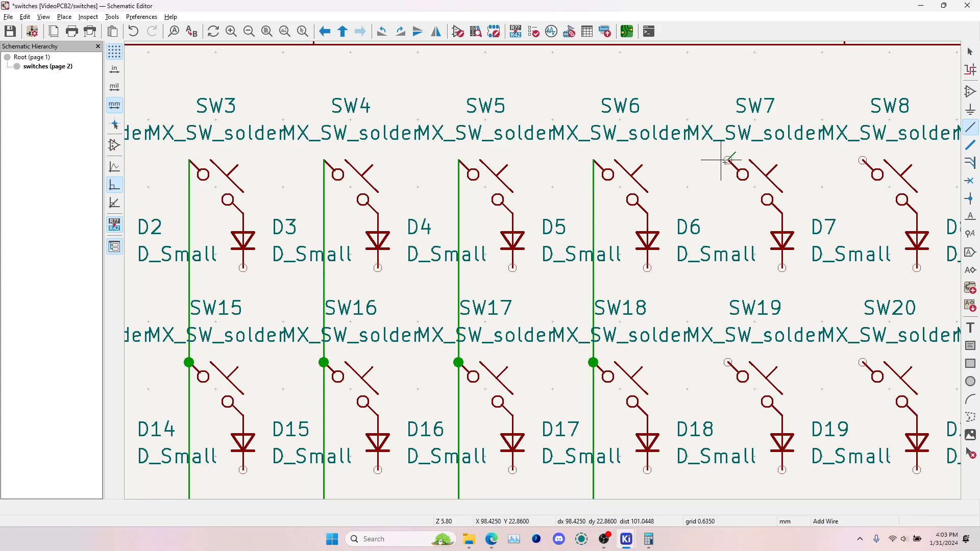
Wire the column pins of SW7, SW19 and SW30 together, and those of SW8, SW20 and SW31 as a separate column
click(727, 162)
middle_drag(733, 290, 568, 55)
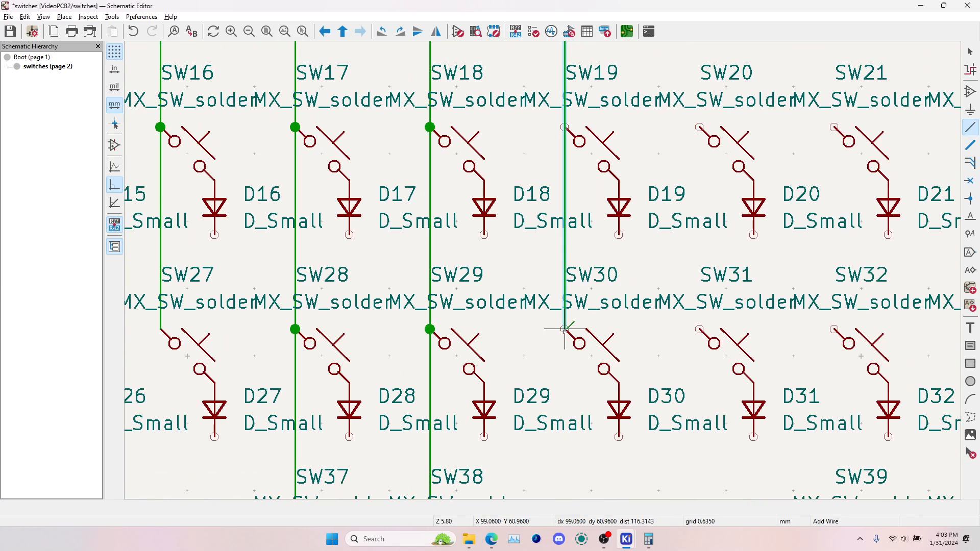
middle_drag(565, 330, 533, 204)
click(533, 204)
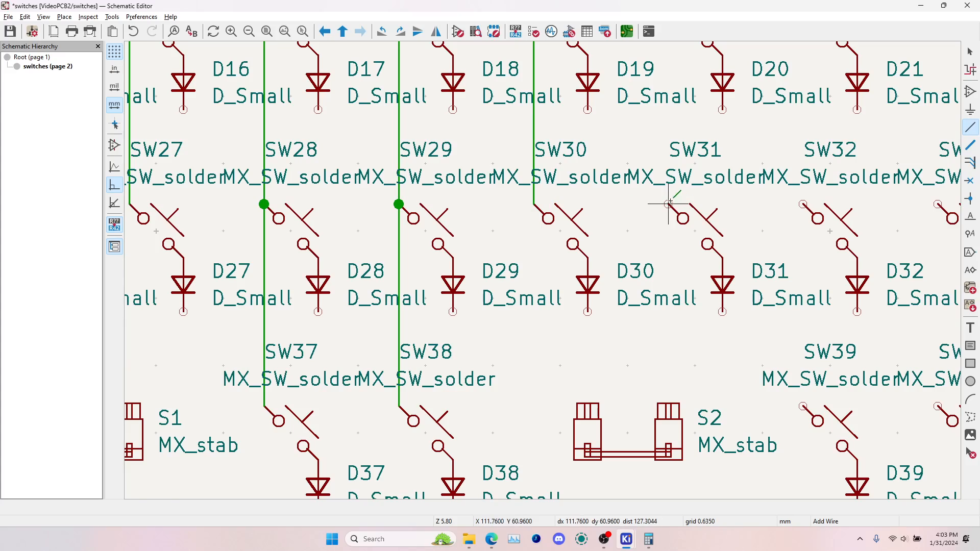
click(669, 204)
scroll(668, 204, up, 8)
click(684, 226)
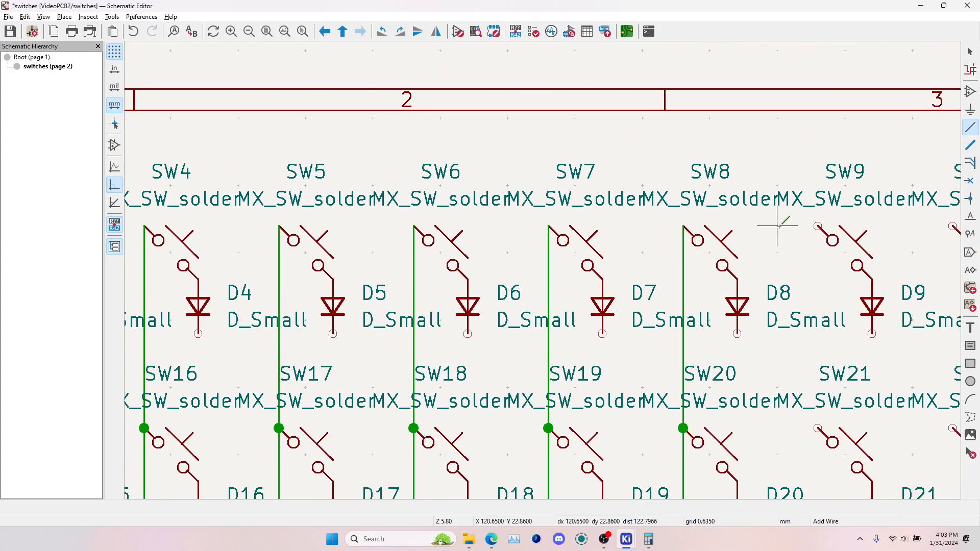
Wire the column pins of SW9, SW21, SW32 and SW39 together with one vertical wire
click(818, 227)
middle_drag(800, 368, 427, 113)
middle_drag(459, 368, 432, 279)
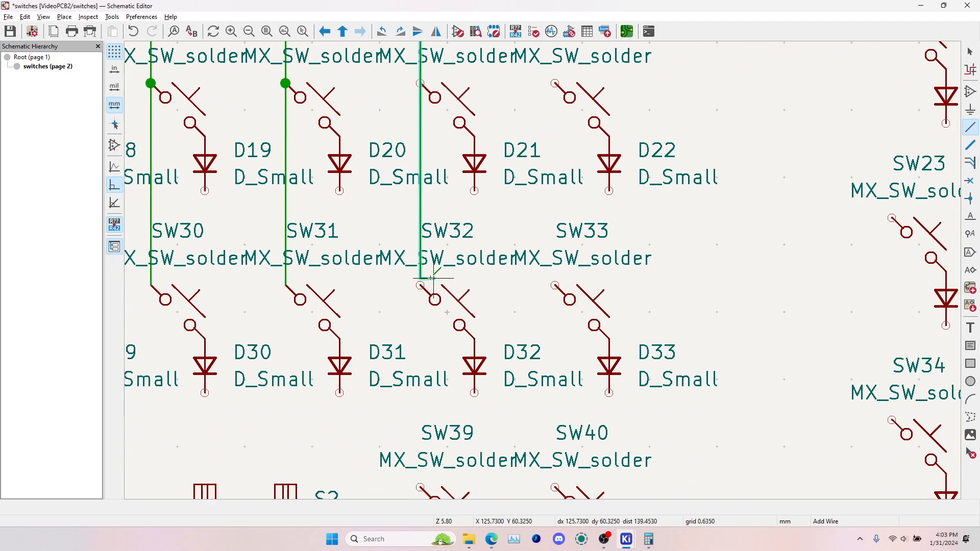
middle_drag(435, 487, 414, 337)
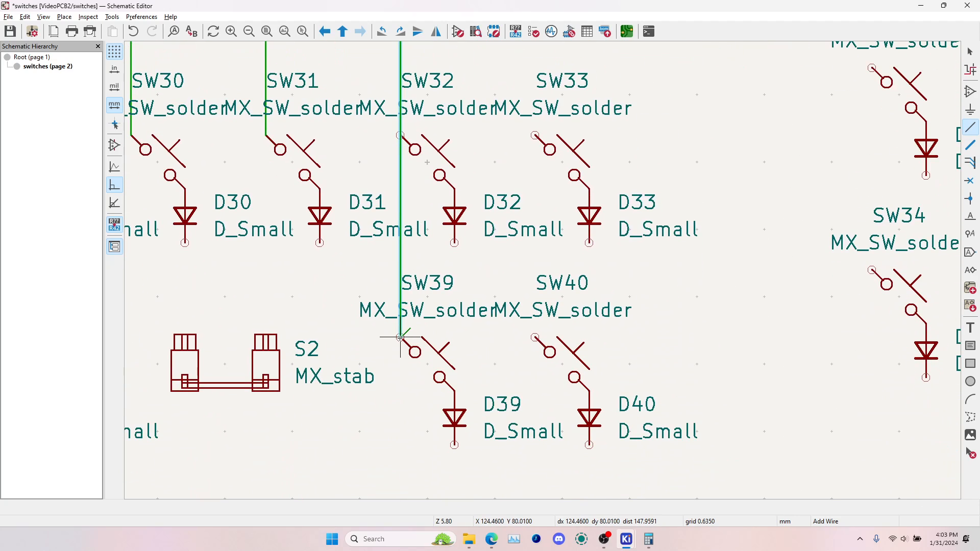
click(402, 337)
Delete the short stray wire stub beside SW39's column pin
scroll(402, 337, up, 6)
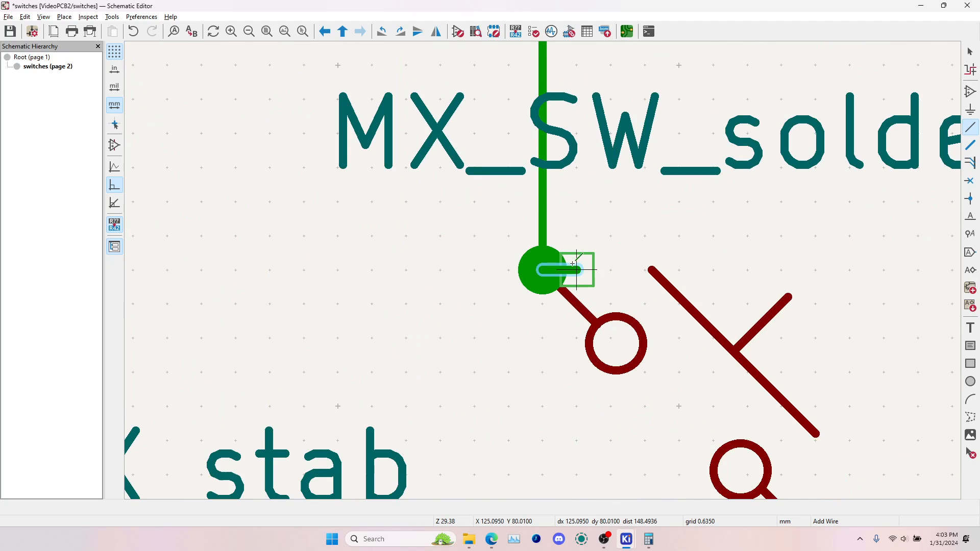
key(Escape)
click(572, 273)
click(633, 291)
key(Delete)
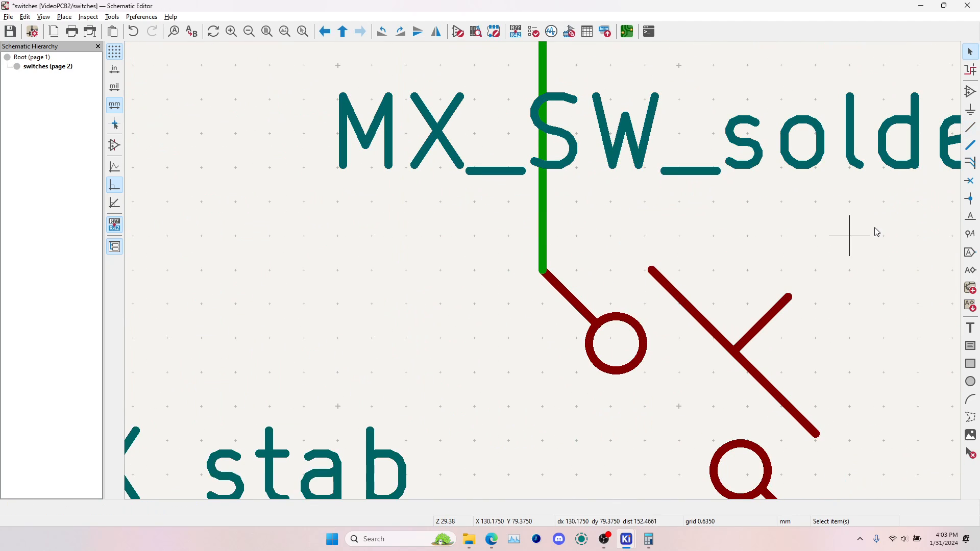
Wire the column pins of SW40, SW33, SW22 and SW10 together with one vertical wire
click(972, 129)
scroll(716, 272, down, 3)
click(785, 270)
scroll(785, 269, down, 6)
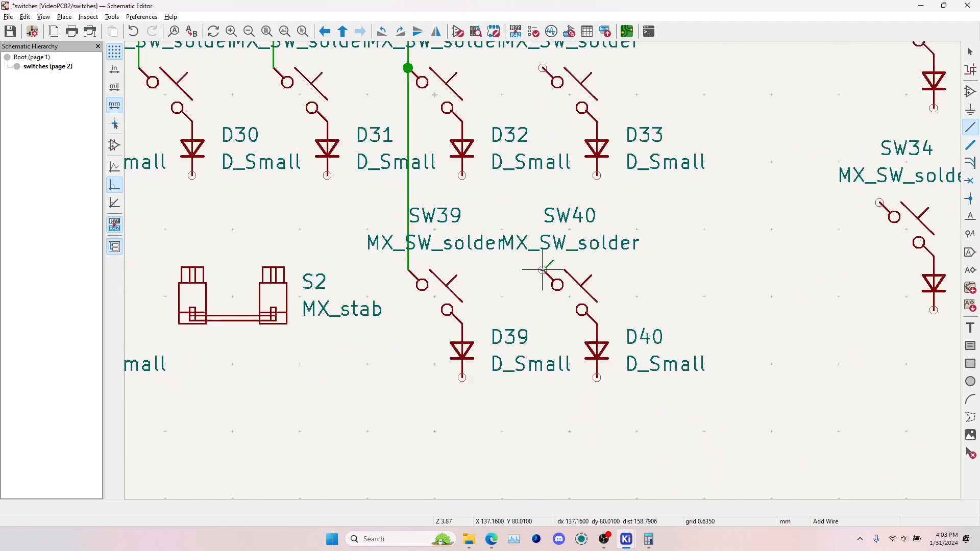
scroll(543, 269, up, 5)
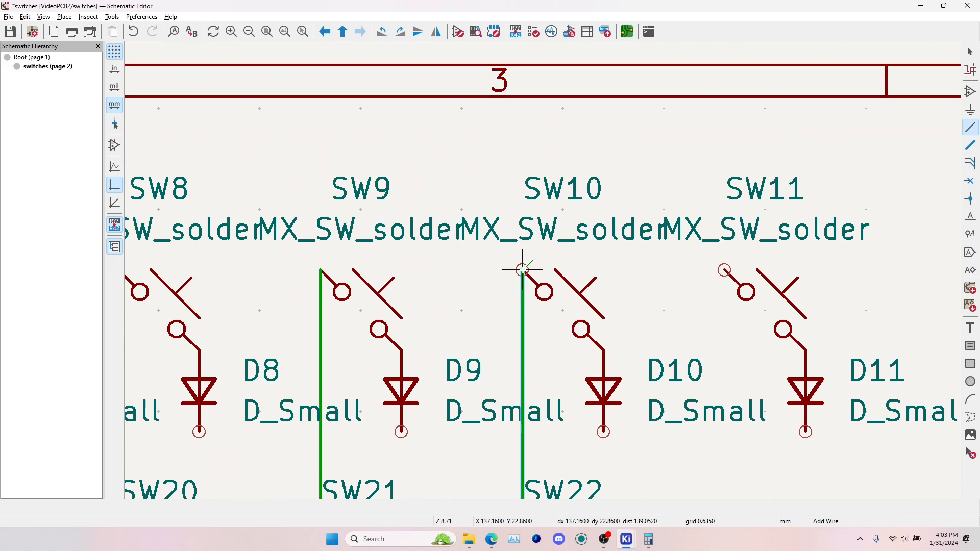
click(522, 269)
click(522, 270)
key(Escape)
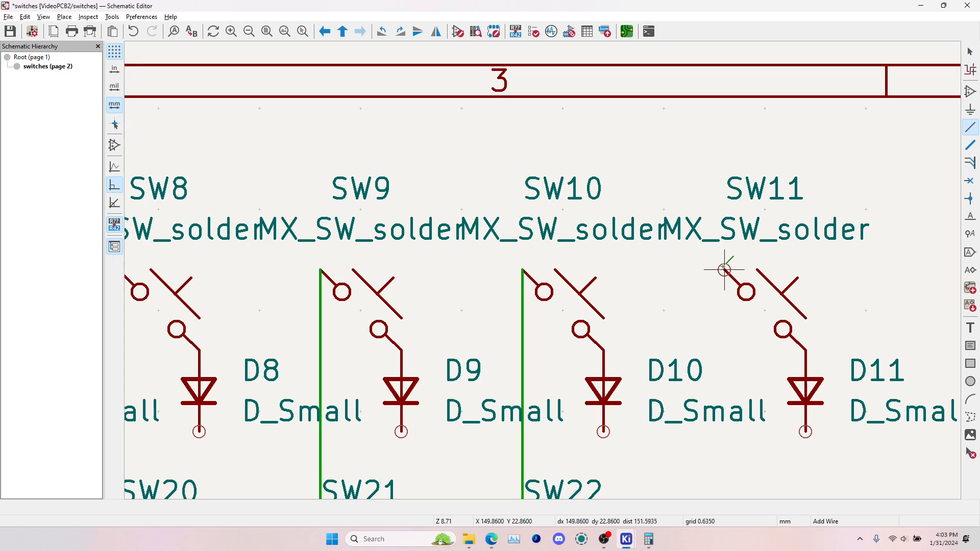
Wire SW11's column pin across to SW12 and continue down through SW23 to SW34 as the last column
scroll(725, 270, down, 4)
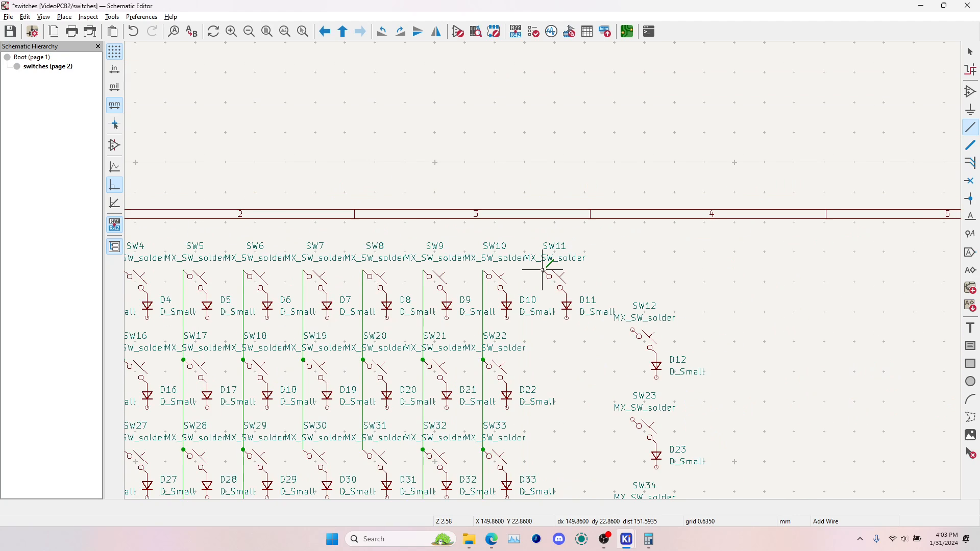
click(542, 270)
scroll(633, 330, up, 3)
click(543, 270)
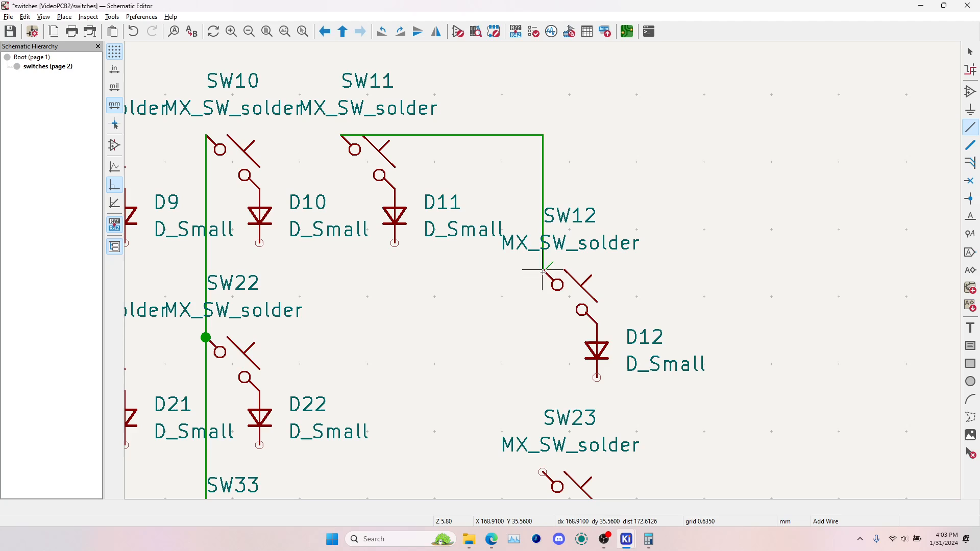
click(543, 270)
scroll(542, 270, down, 2)
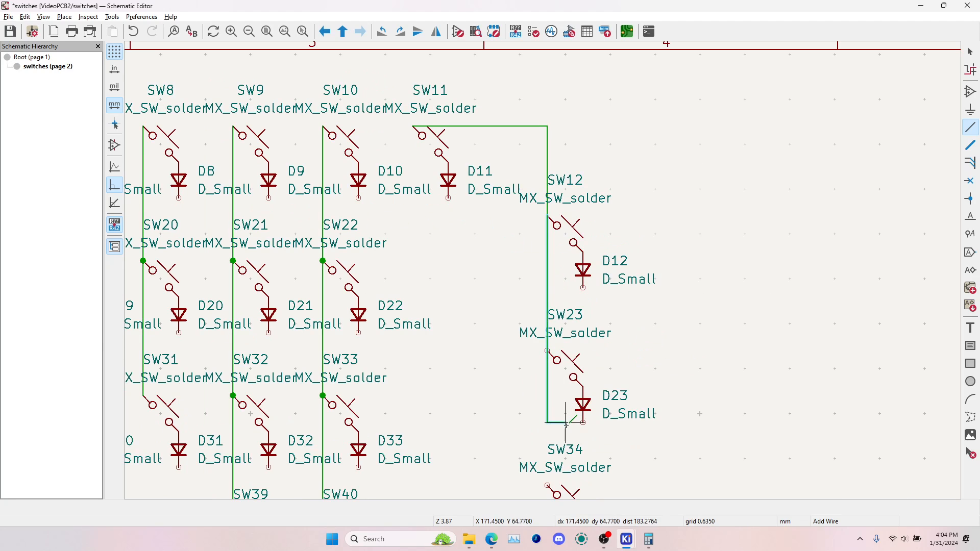
click(547, 486)
scroll(547, 275, down, 4)
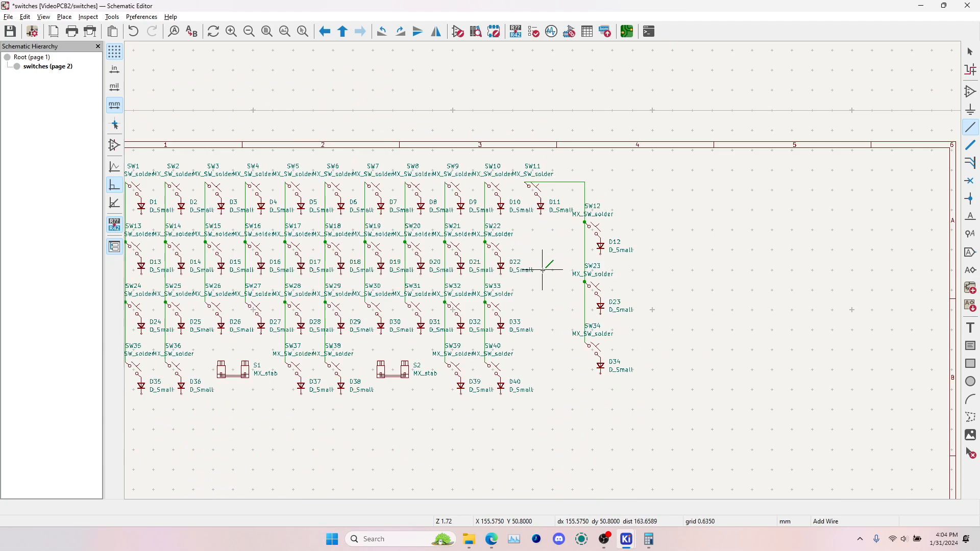
Leave the wire tool and save the switches schematic
key(Escape)
middle_drag(375, 262, 529, 258)
key(ctrl+s)
key(alt+Tab)
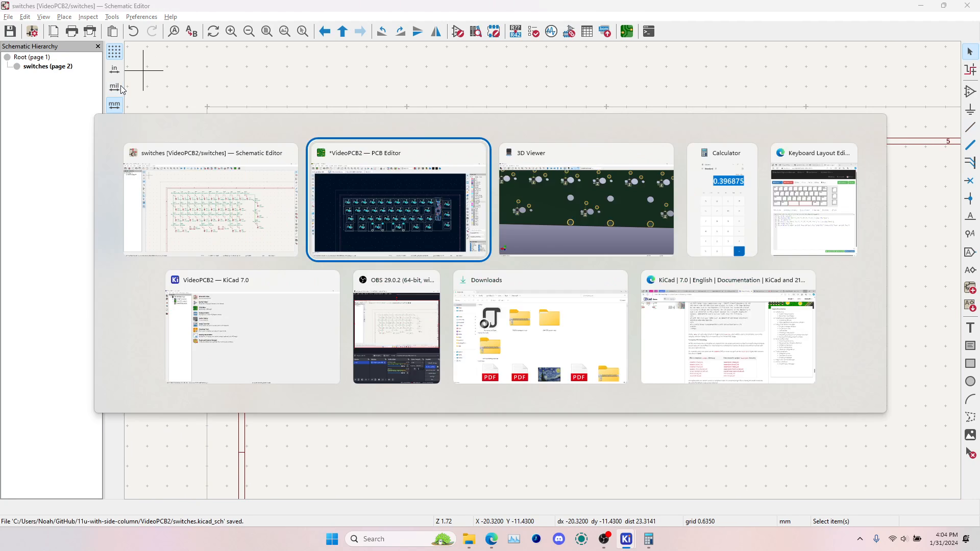
key(alt+Tab)
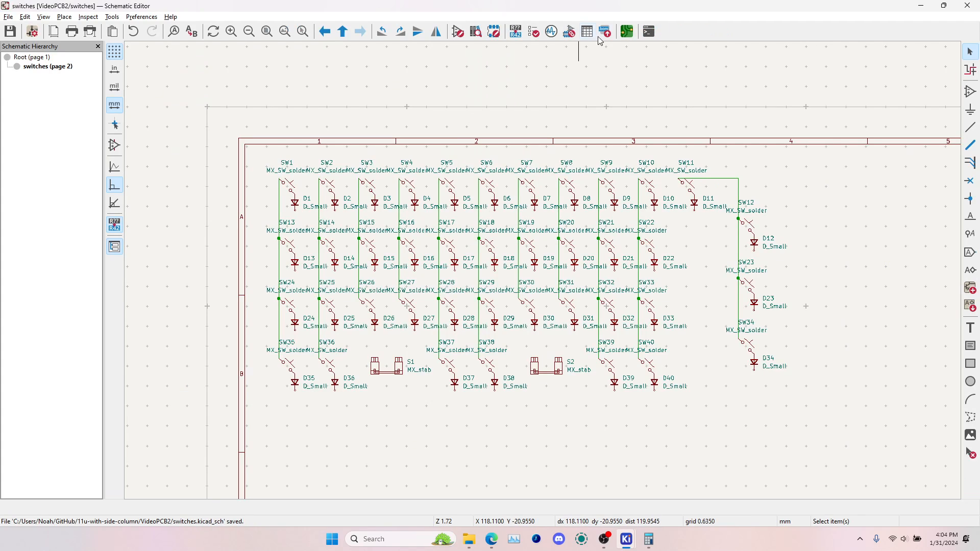
Examine the microcontroller's port A and port B pins on the root sheet as candidates for the matrix connections
click(36, 57)
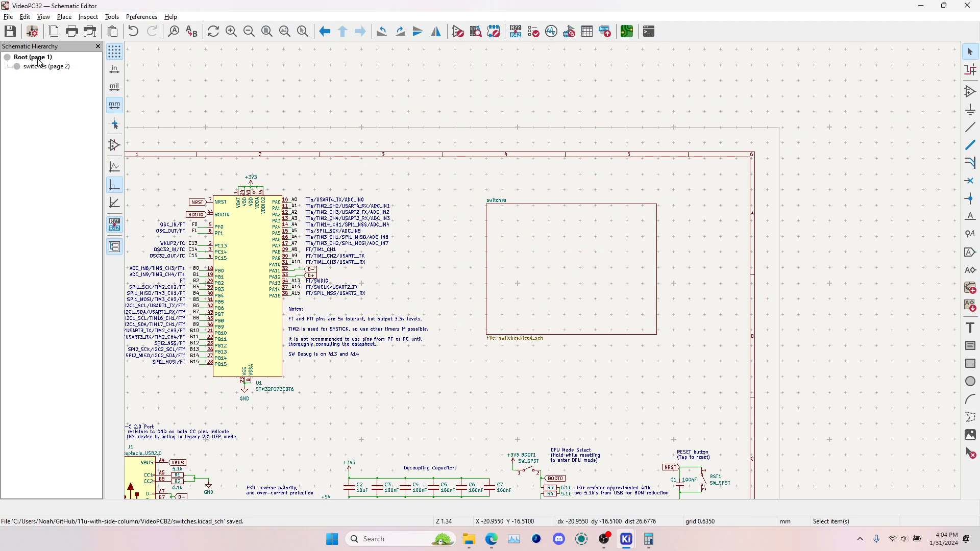
scroll(235, 285, up, 4)
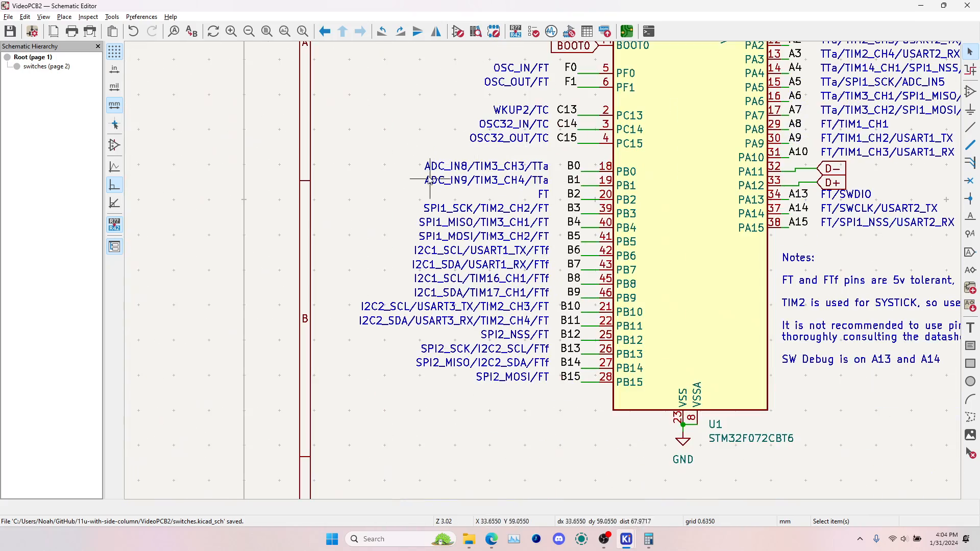
drag(370, 148, 649, 422)
middle_drag(760, 242, 641, 341)
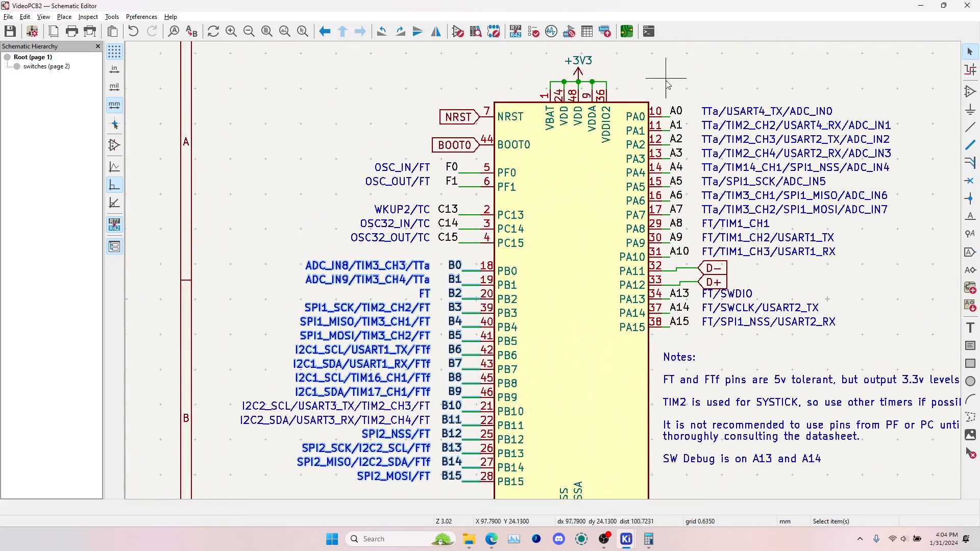
drag(649, 82, 954, 346)
click(918, 328)
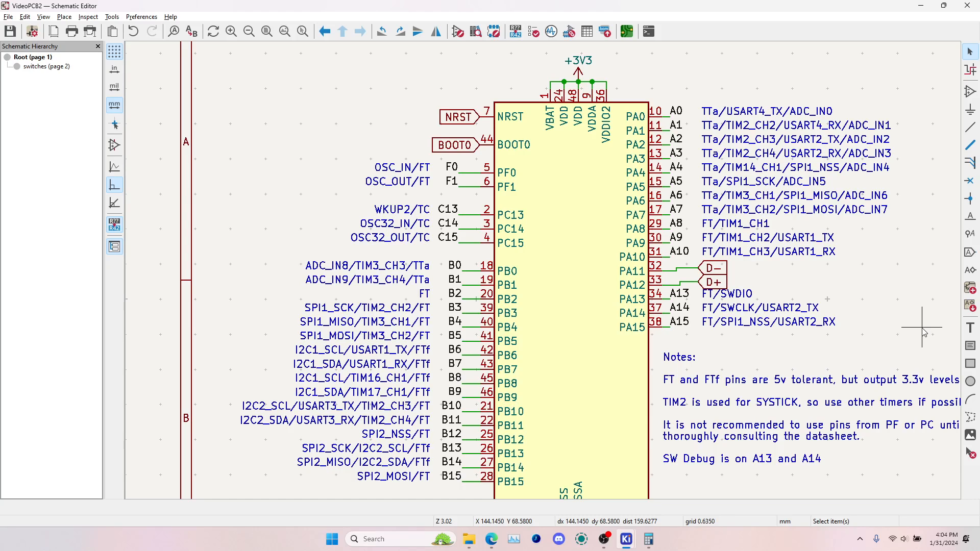
middle_drag(674, 303, 688, 264)
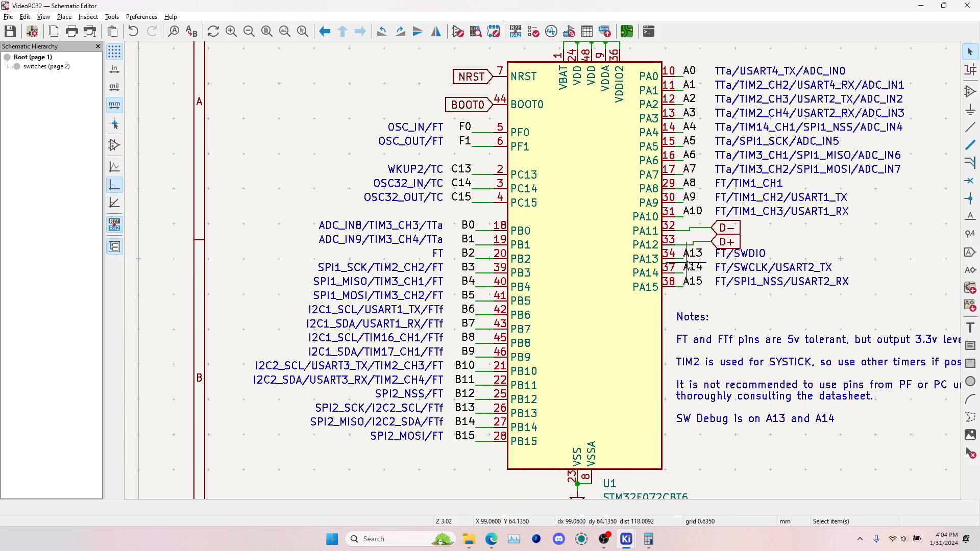
drag(254, 199, 557, 448)
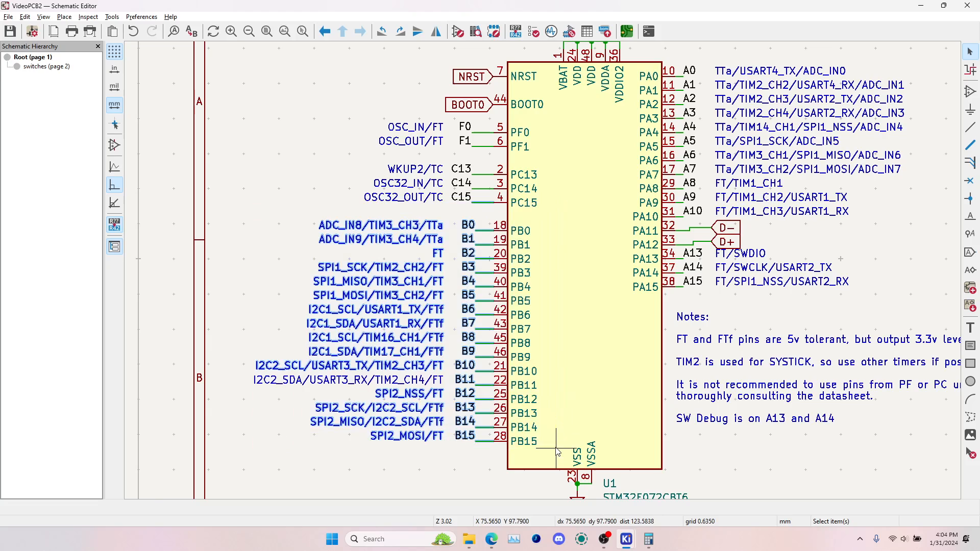
click(643, 243)
drag(651, 49, 729, 305)
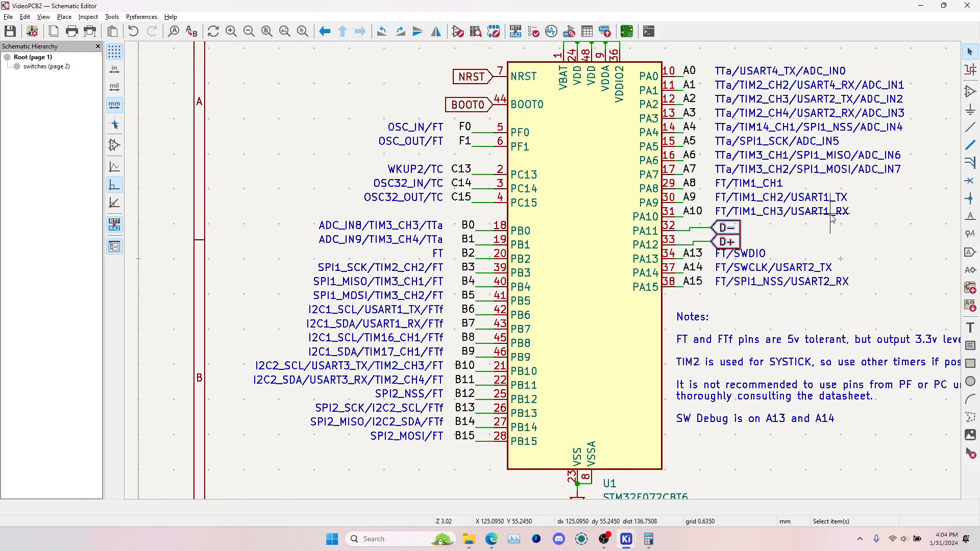
Switch to the PCB Editor and inspect the microcontroller's breakout traces and their position between the switches, comparing with the schematic
click(628, 32)
click(638, 261)
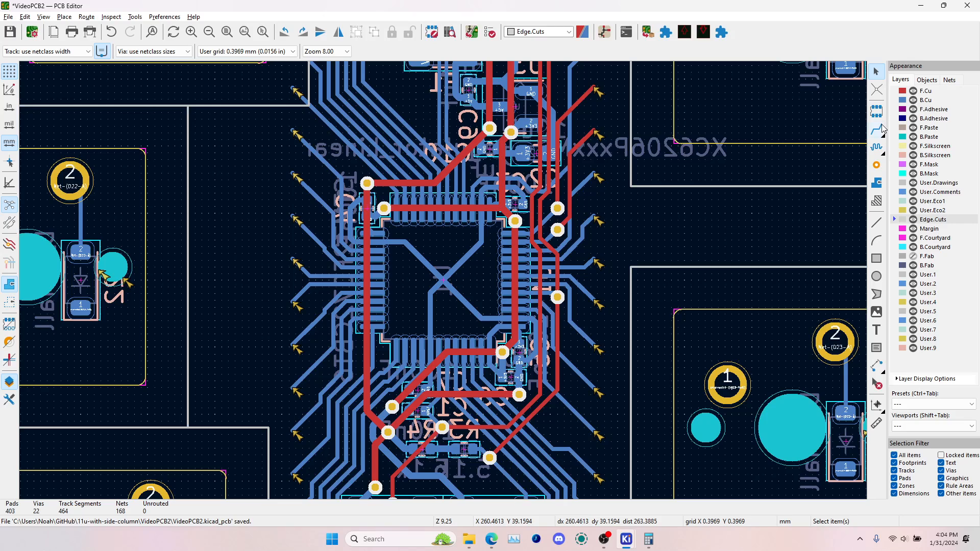
key(alt+Tab)
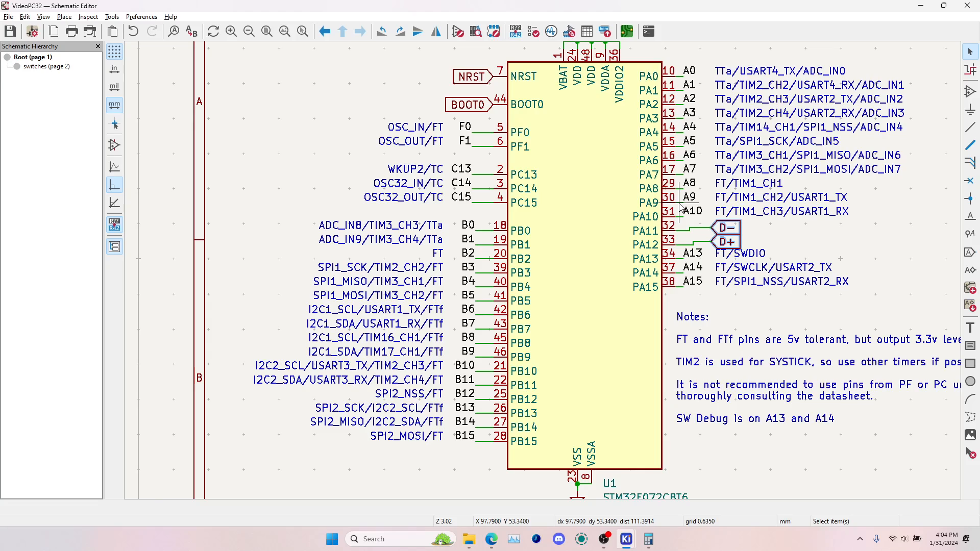
scroll(574, 231, down, 4)
scroll(545, 276, up, 2)
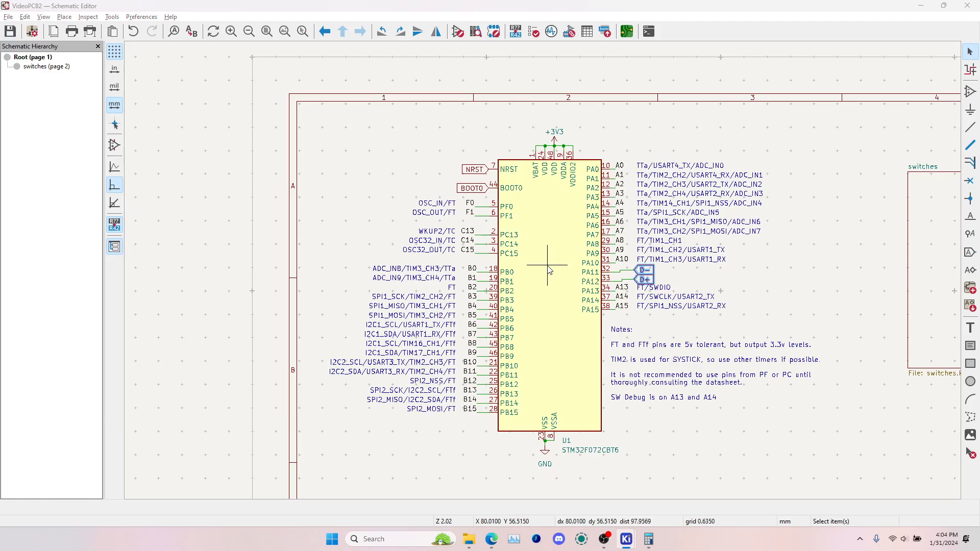
key(alt+Tab)
key(alt+Tab)
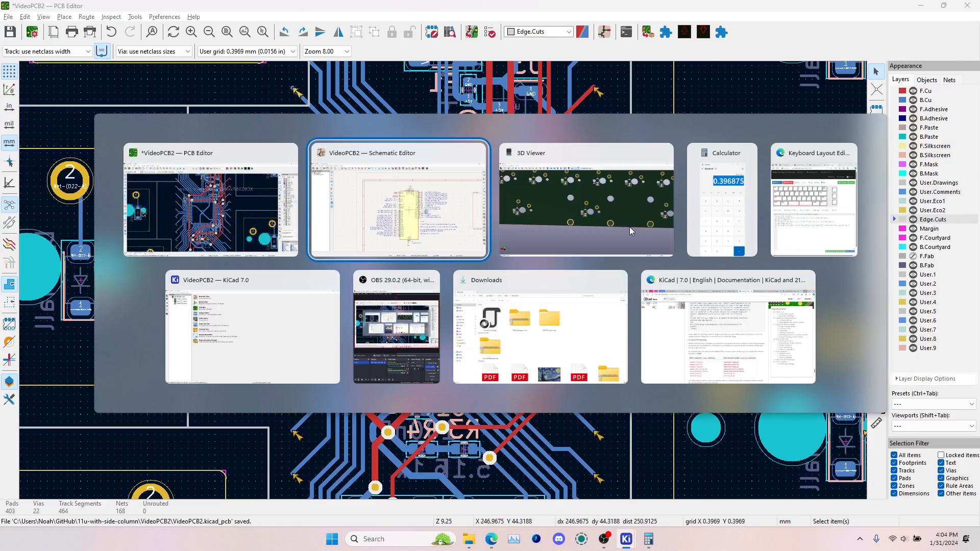
key(alt+Tab)
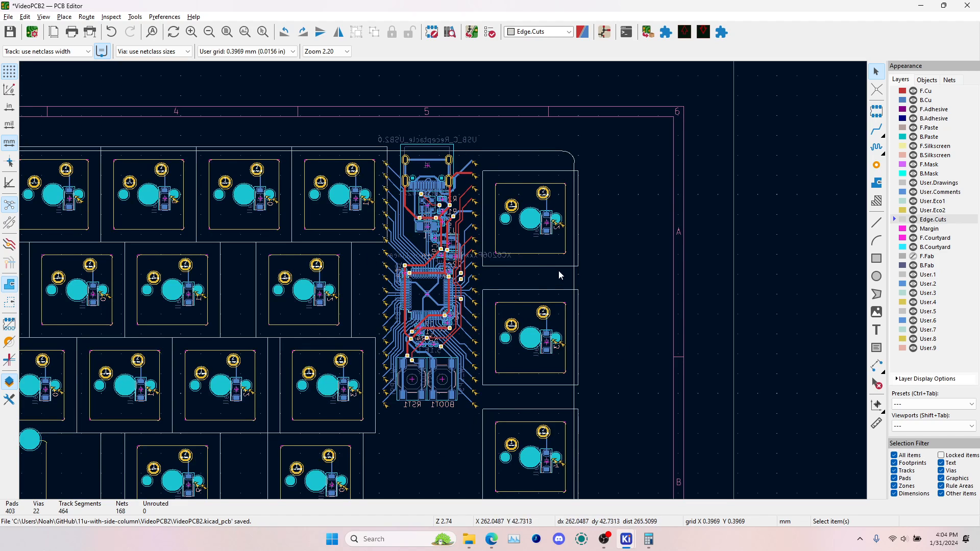
key(alt+Tab)
key(alt+Tab)
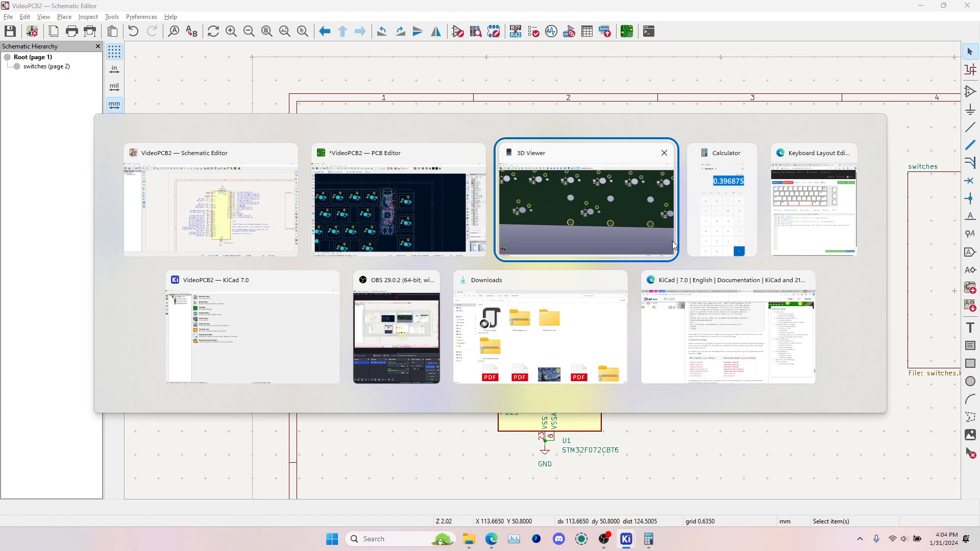
Return to the Schematic Editor and open the switches sheet with the wire tool ready
click(263, 200)
click(45, 68)
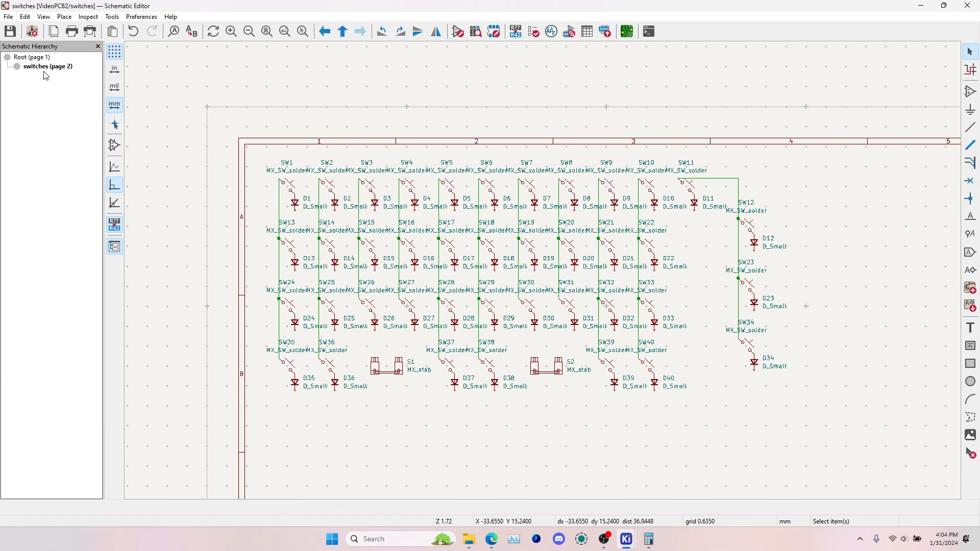
click(972, 128)
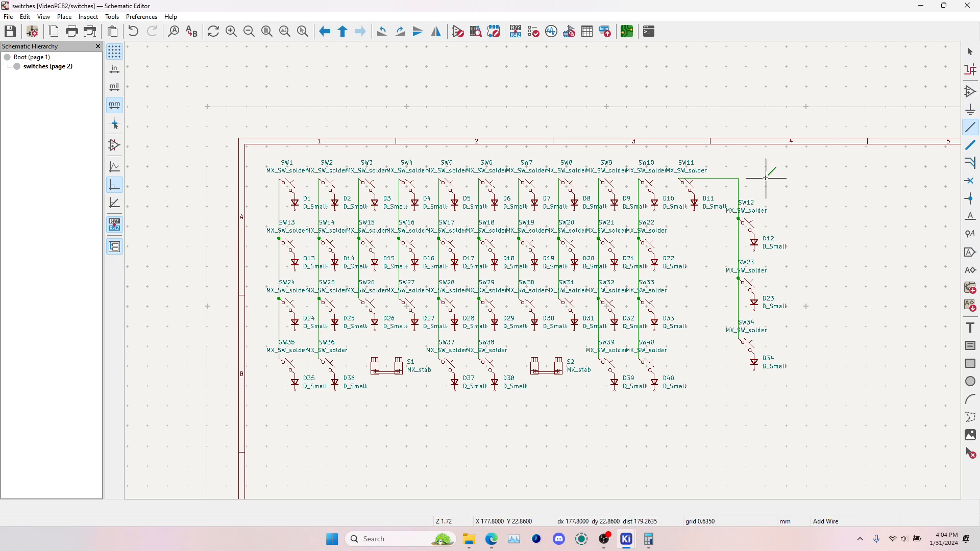
scroll(701, 179, up, 3)
click(497, 274)
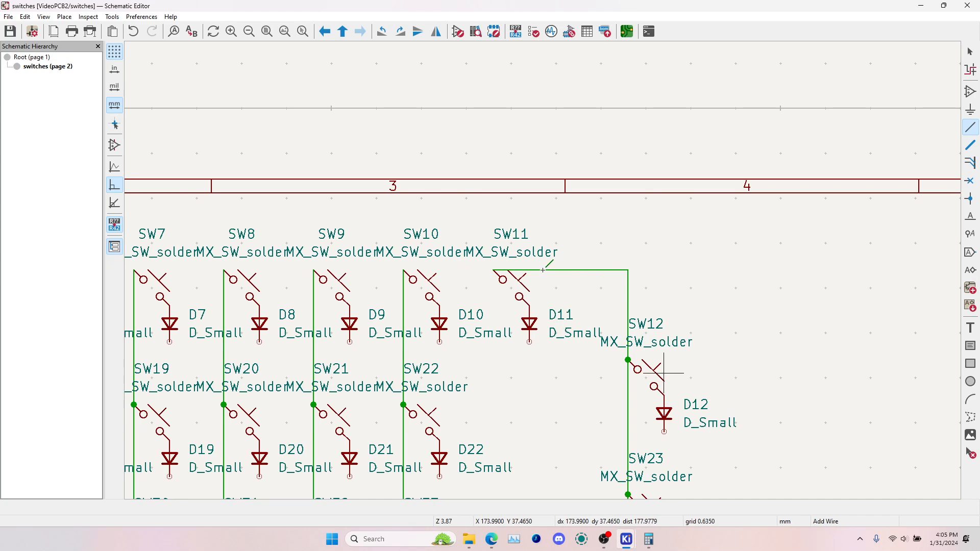
scroll(543, 270, down, 2)
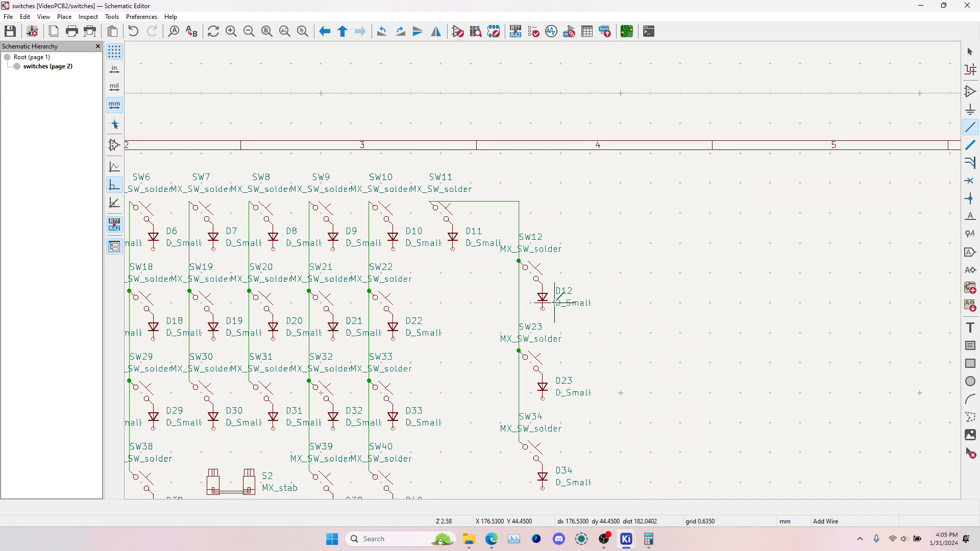
scroll(543, 271, down, 2)
scroll(545, 281, up, 1)
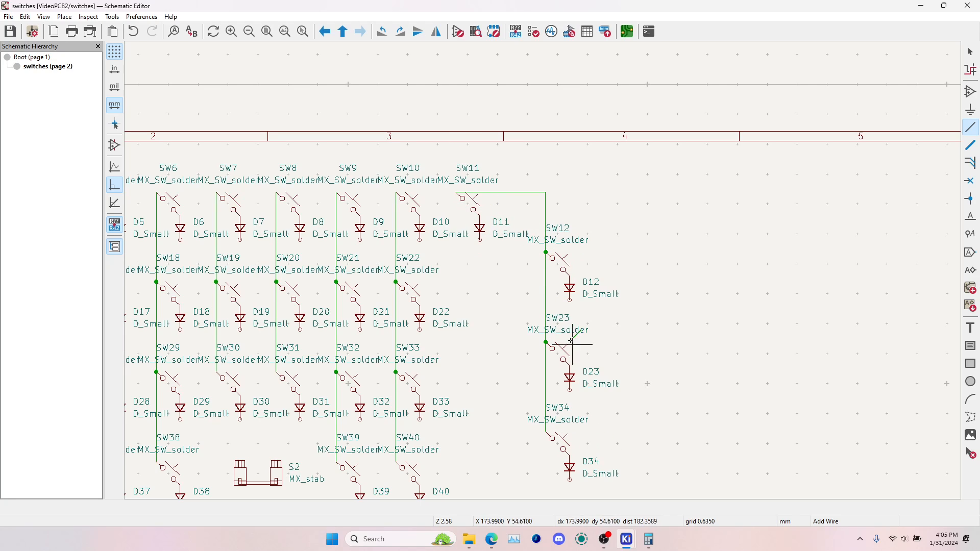
click(569, 300)
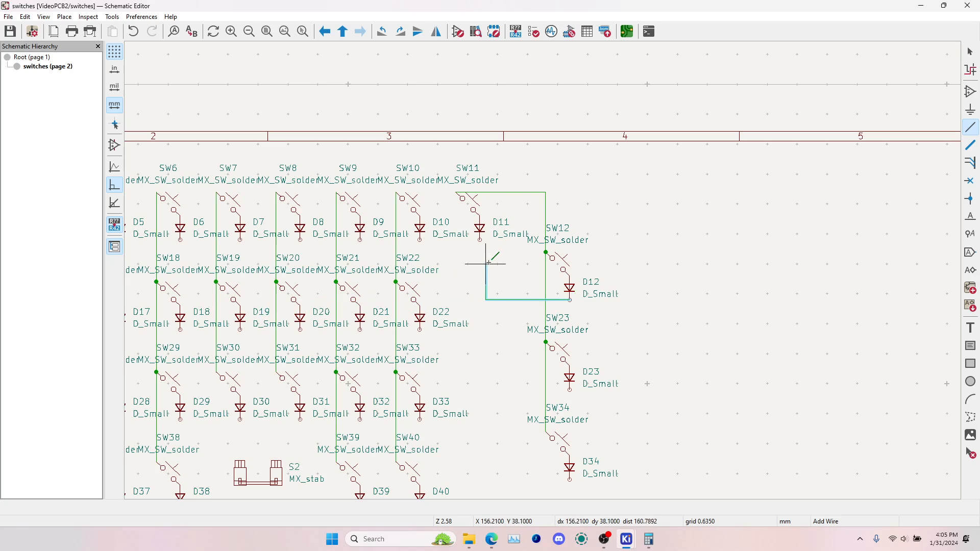
key(Escape)
Wire the lower pins of diodes D1 through D11 together with one horizontal wire as the first row
middle_drag(393, 276, 790, 234)
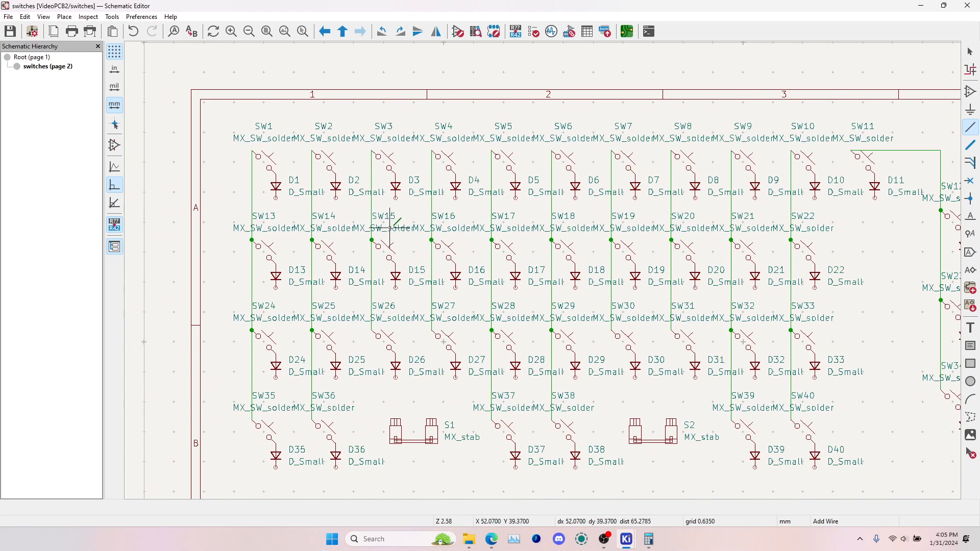
click(276, 197)
middle_drag(692, 198, 360, 210)
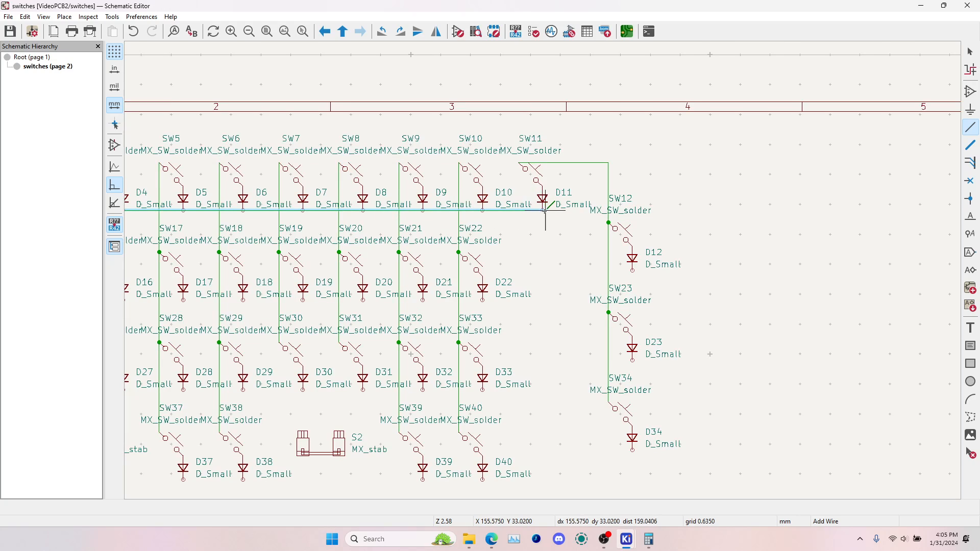
click(543, 210)
Wire the lower pins of diodes D13 through D22 together and extend the wire to D12 as the second row
middle_drag(306, 302, 647, 259)
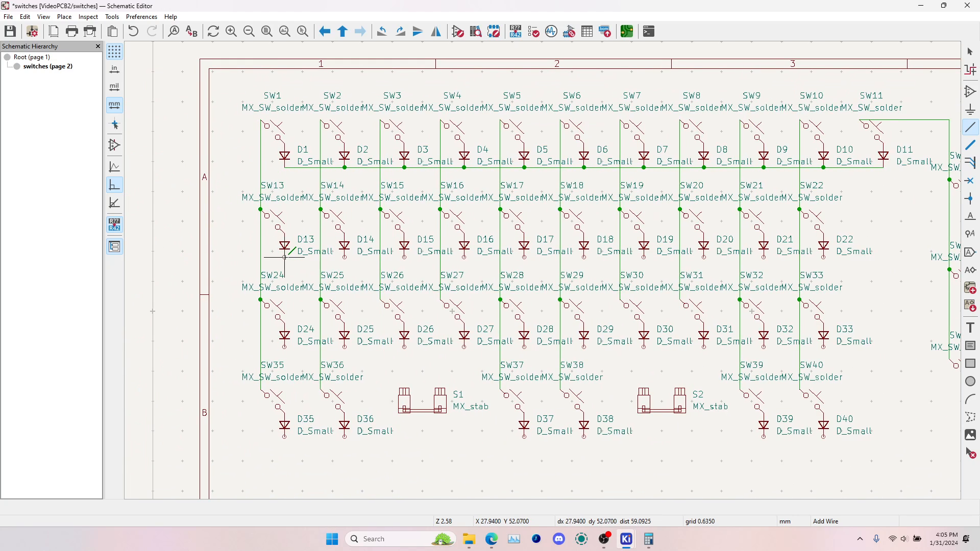
click(285, 257)
middle_drag(917, 238, 623, 285)
click(681, 273)
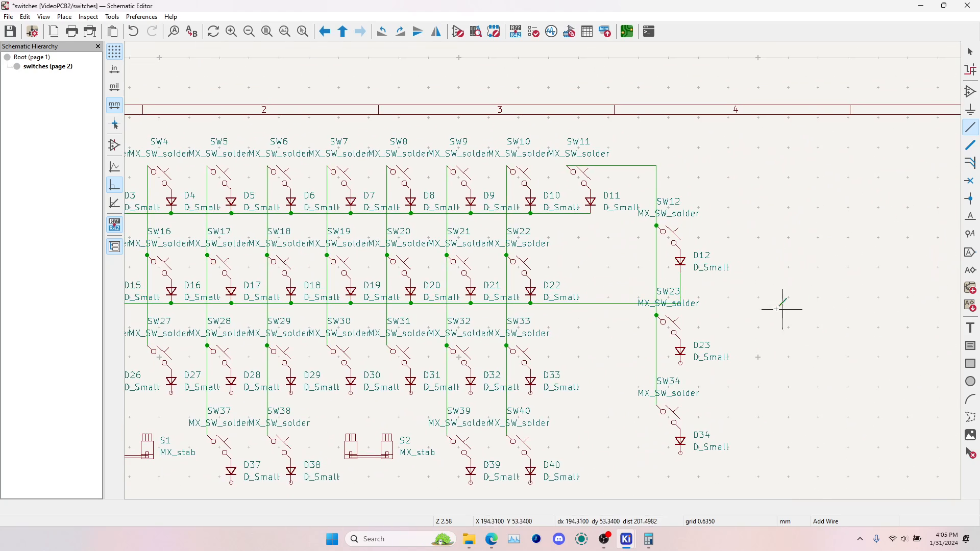
Wire the lower pins of diodes D24 through D33 together and extend the wire to D23 as the third row
middle_drag(449, 322, 772, 264)
click(314, 335)
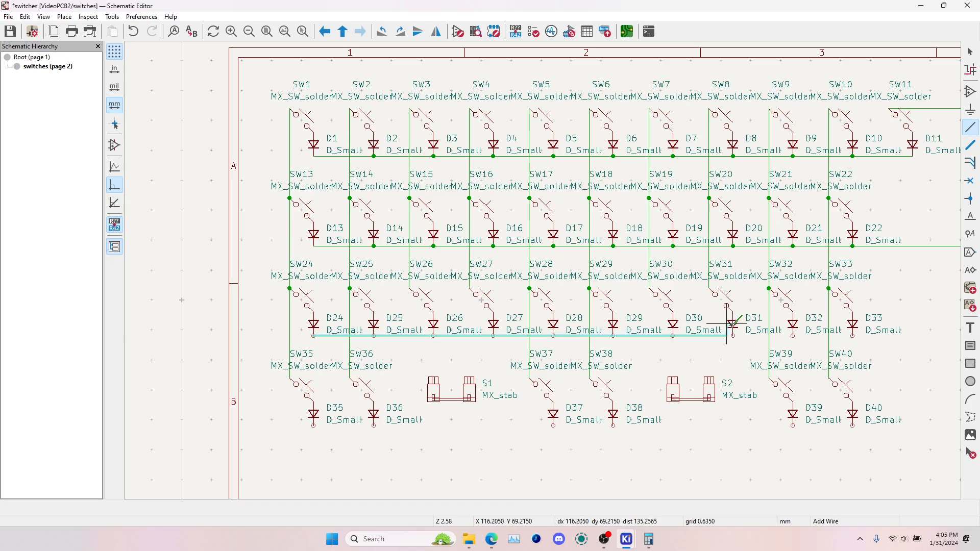
click(547, 306)
Wire the lower pins of diodes D35 through D40 together, end the row wire at D34, and leave the wire tool
middle_drag(286, 335, 680, 272)
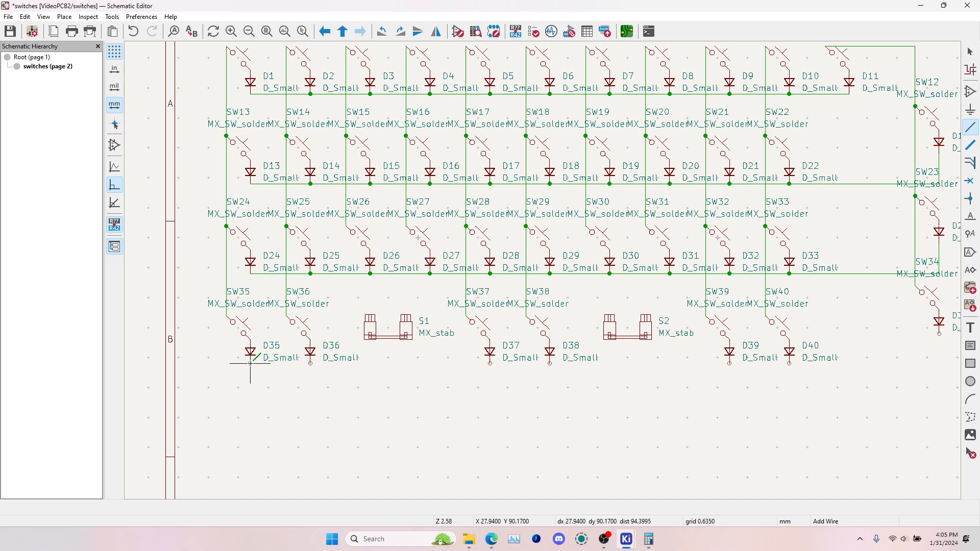
click(250, 364)
middle_drag(827, 350, 377, 377)
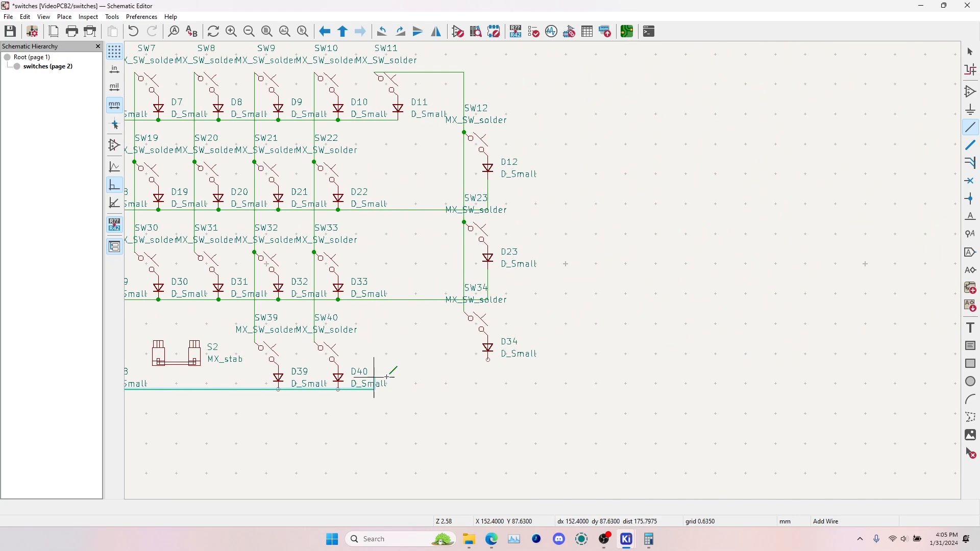
click(489, 360)
key(Escape)
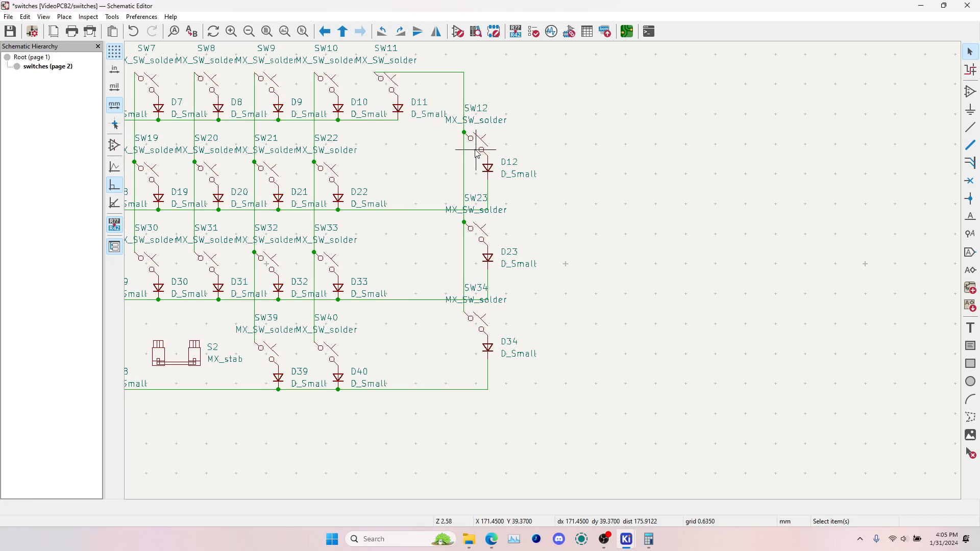
Try to move switches SW12, SW23 and SW34 with their diodes and attached wires closer to the other columns
click(478, 151)
shift+click(480, 232)
shift+click(488, 258)
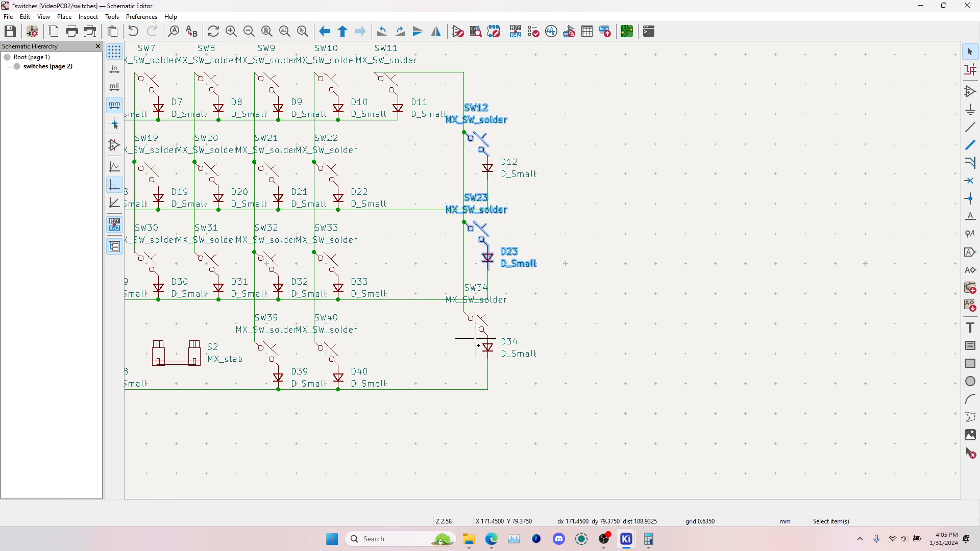
shift+click(479, 322)
shift+click(488, 347)
shift+click(488, 169)
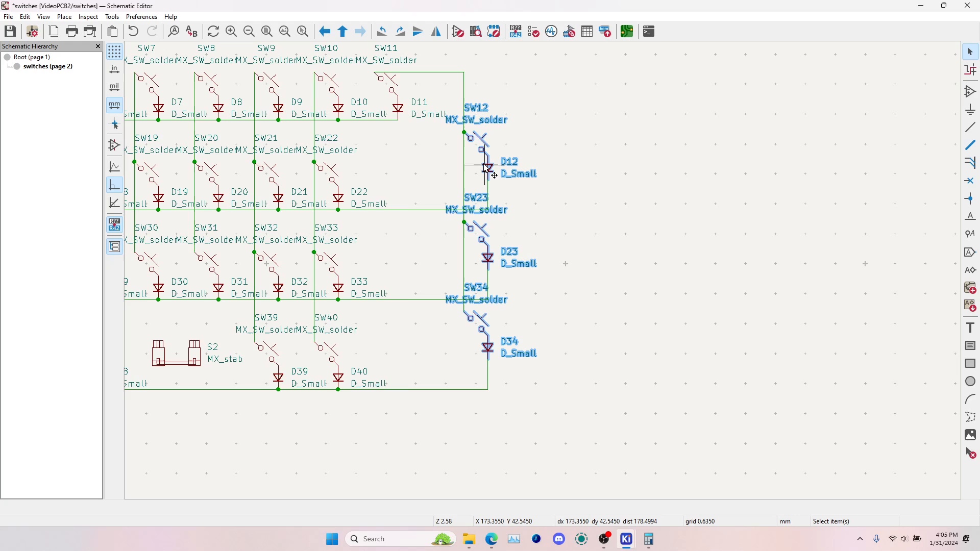
key(g)
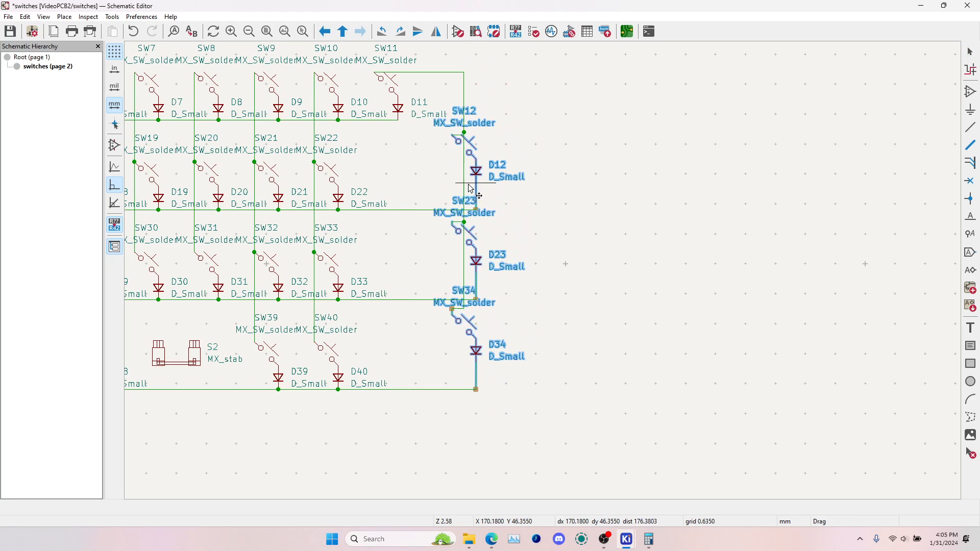
click(492, 185)
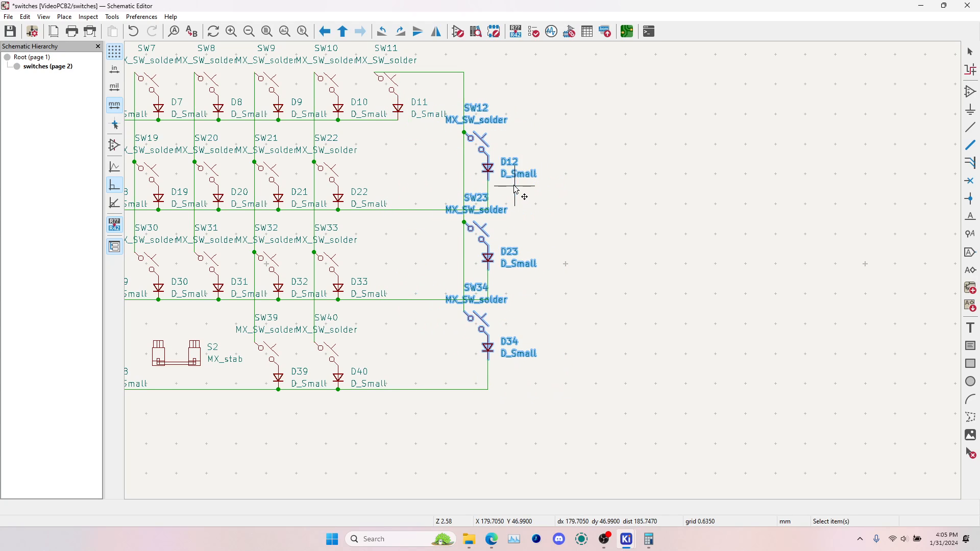
shift+click(465, 243)
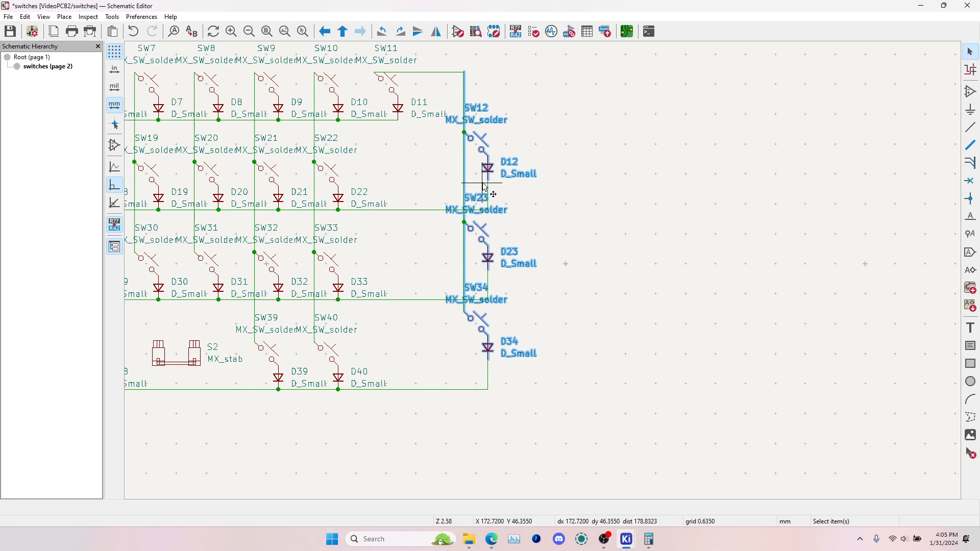
drag(492, 182, 510, 203)
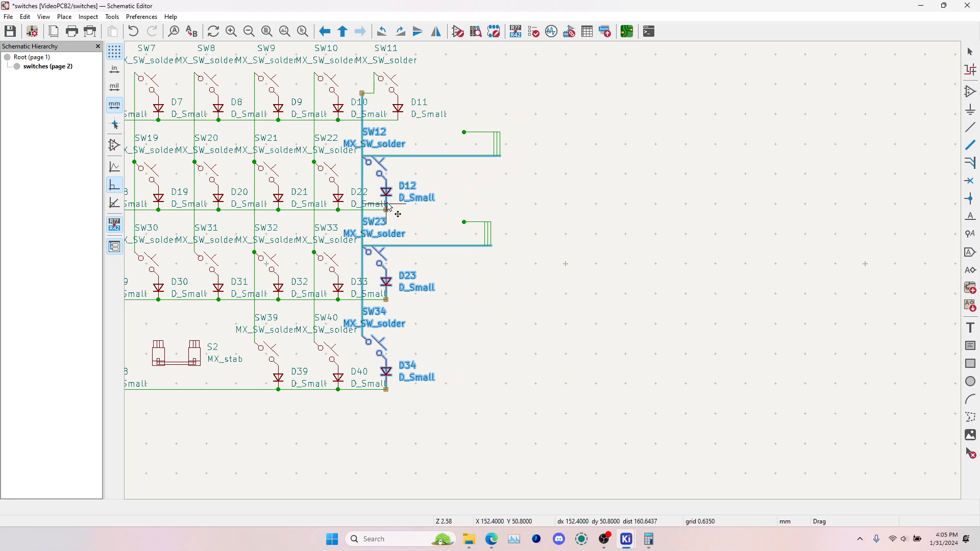
key(Escape)
click(626, 226)
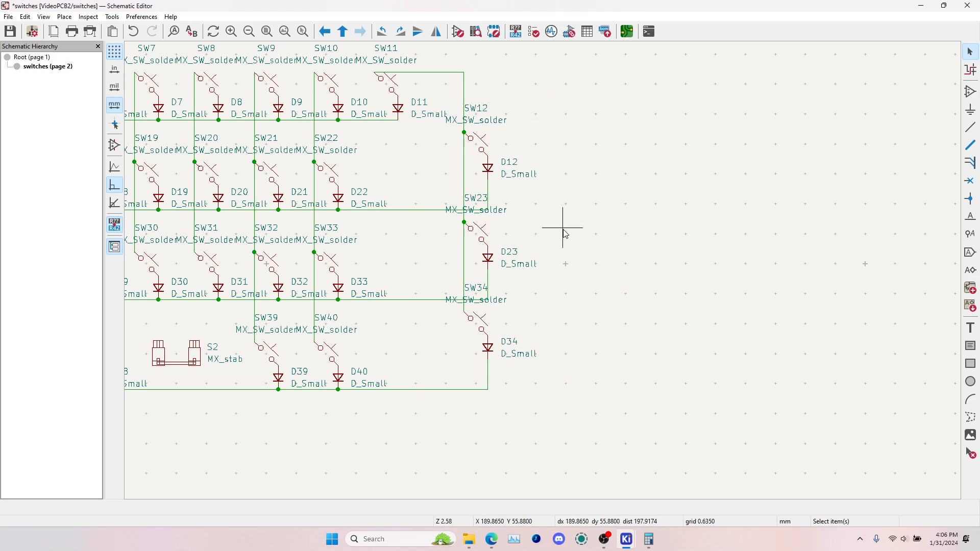
scroll(383, 219, down, 1)
middle_drag(433, 262, 601, 268)
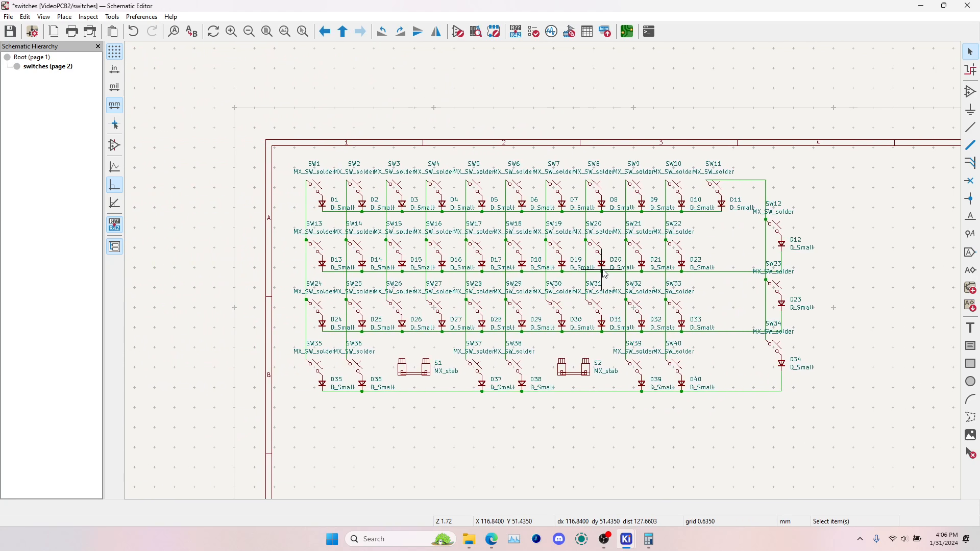
Save the schematic, then select the whole switch matrix and clear the selection
key(ctrl+s)
drag(743, 156, 831, 448)
drag(250, 138, 853, 423)
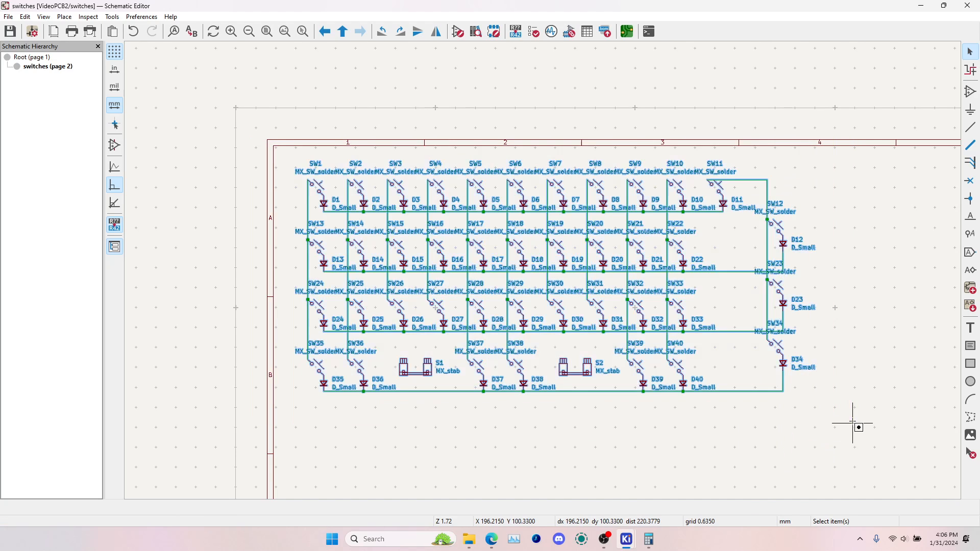
click(849, 420)
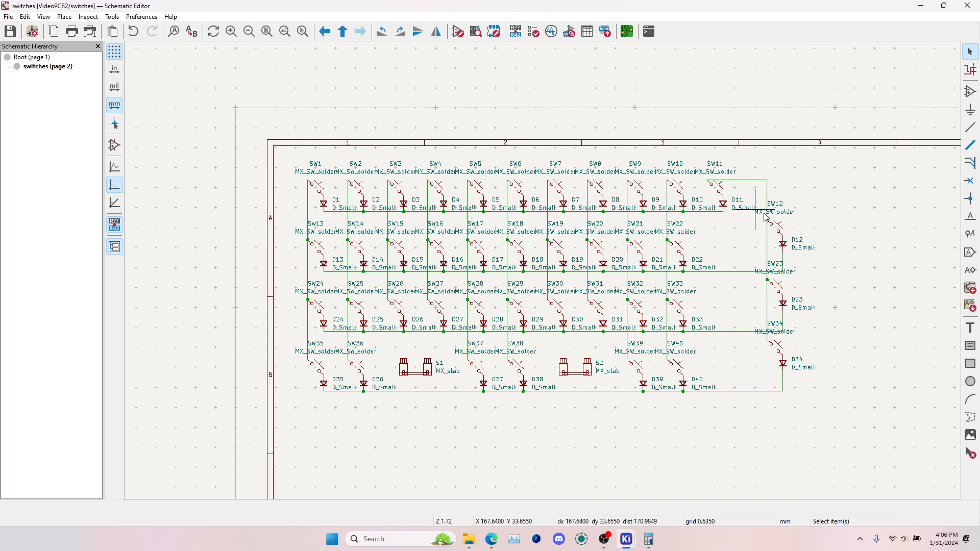
Add a global label named ROW0, mirrored horizontally, at the start of the first row wire under D1
click(971, 253)
click(958, 264)
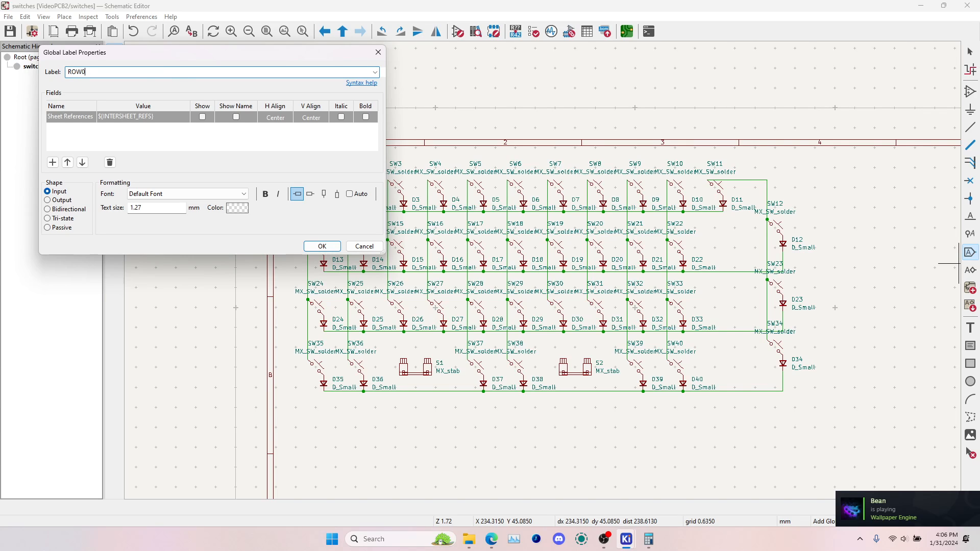
key(Return)
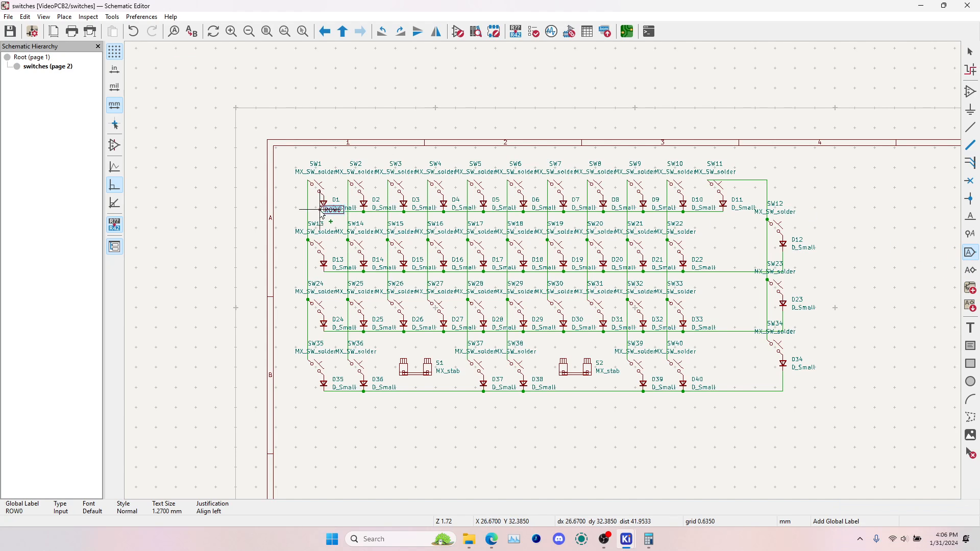
scroll(322, 209, up, 5)
key(x)
click(557, 278)
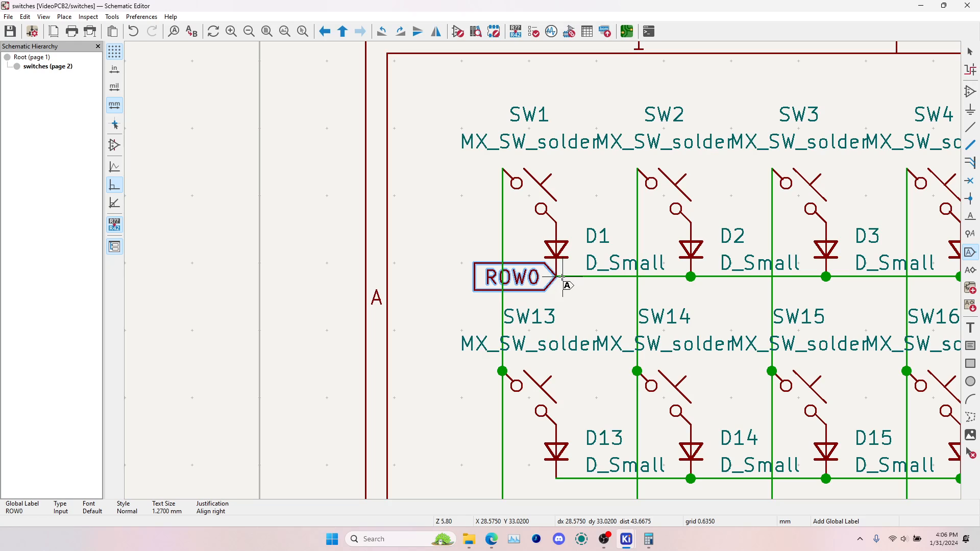
Move the ROW0 label outward past the SW1 column with the row wire extended to it, and leave the label tool
drag(562, 277, 476, 278)
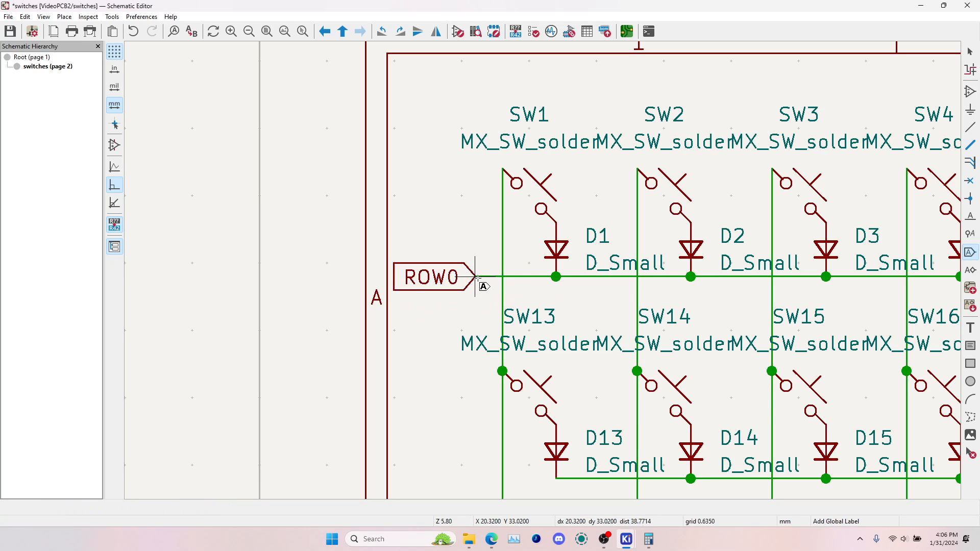
click(543, 277)
key(Escape)
key(Escape)
Copy the ROW0 label and its wire stub onto the starts of the second, third and fourth row wires
click(523, 277)
shift+click(456, 277)
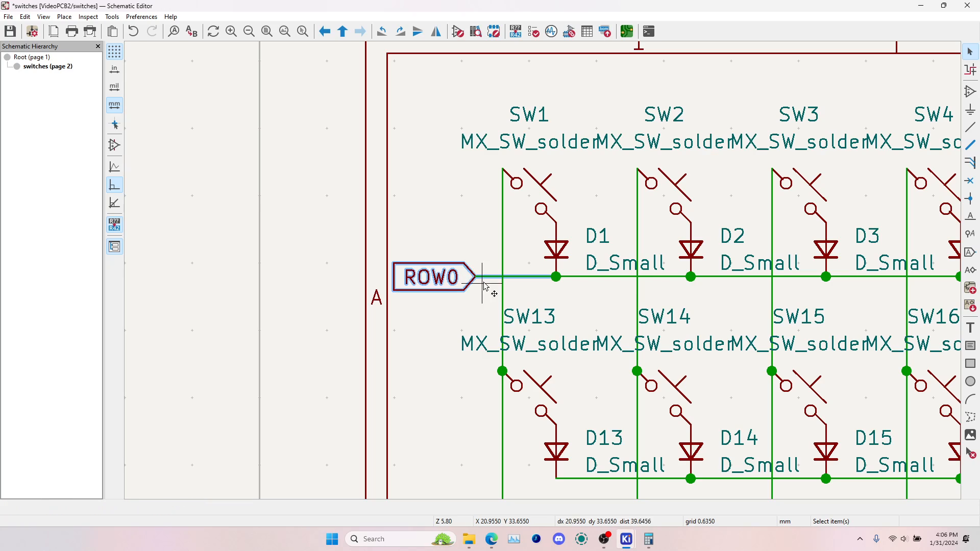
key(ctrl+c)
ctrl+scroll(550, 284, up, 2)
key(ctrl+v)
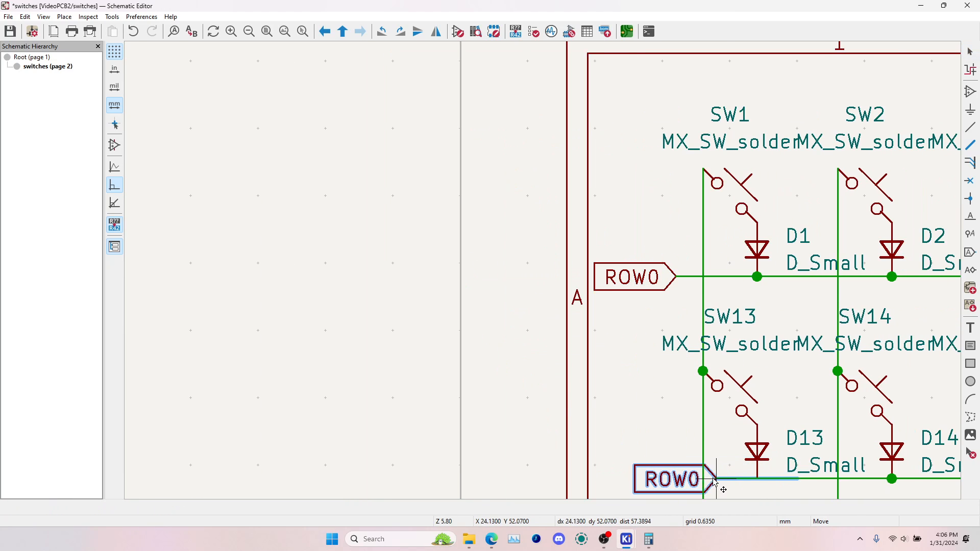
click(677, 480)
middle_drag(677, 480, 518, 147)
key(ctrl+v)
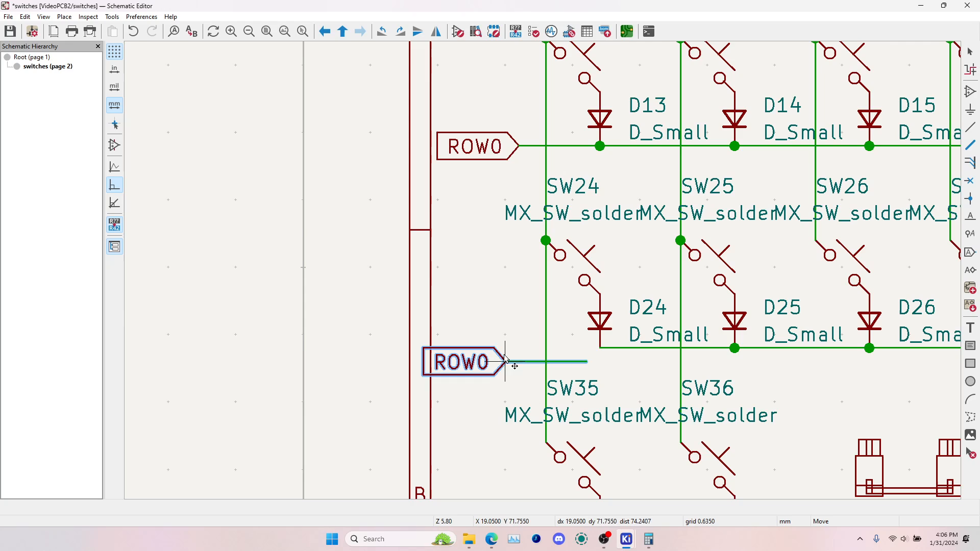
click(505, 348)
middle_drag(506, 348, 456, 75)
key(ctrl+v)
click(449, 285)
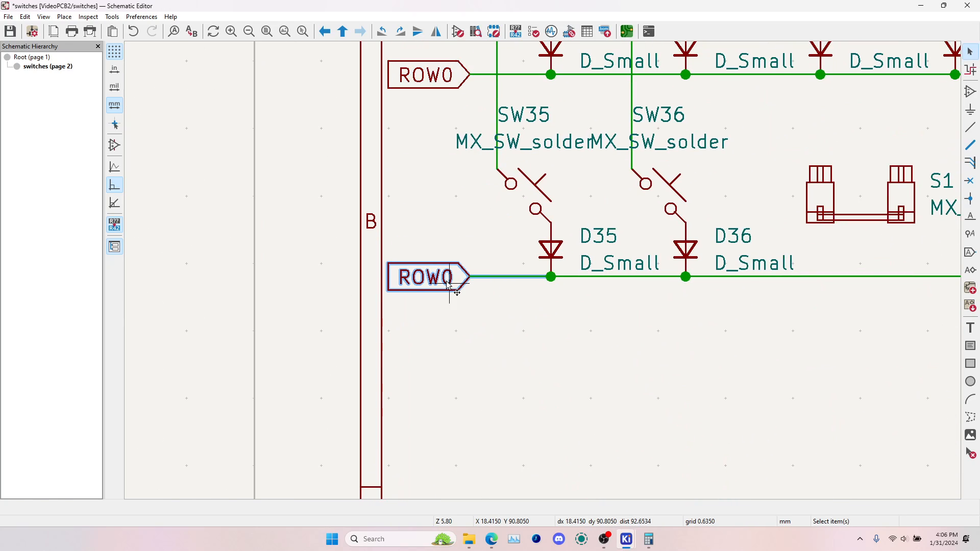
Rename the labels on the second, third and fourth rows to ROW1, ROW2 and ROW3
scroll(449, 285, down, 5)
double_click(550, 176)
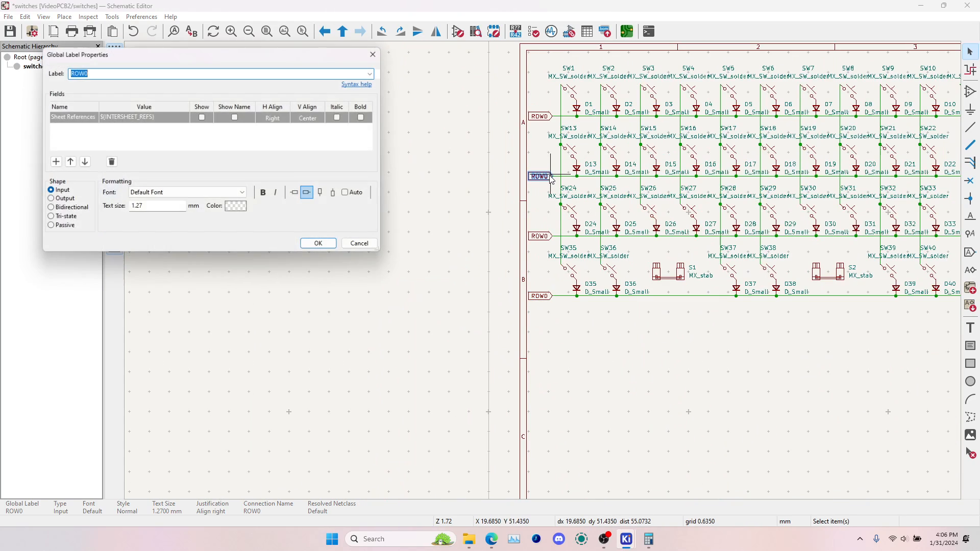
key(Right)
key(Return)
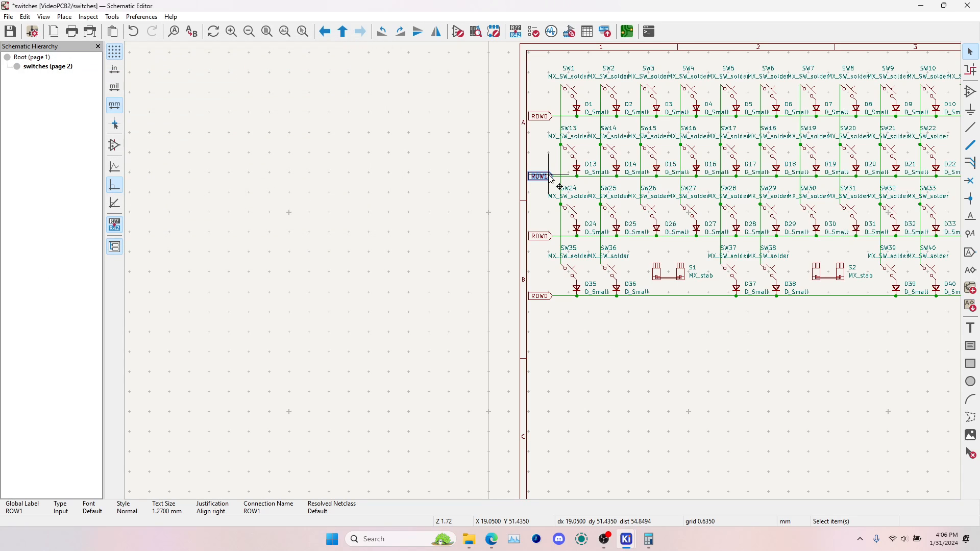
double_click(560, 235)
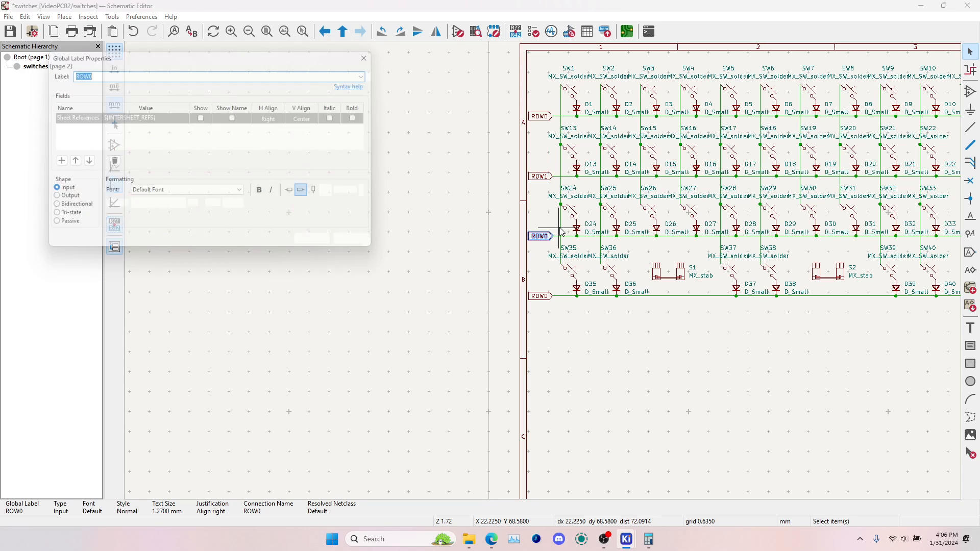
key(Right)
key(BackSpace)
text(2)
key(Return)
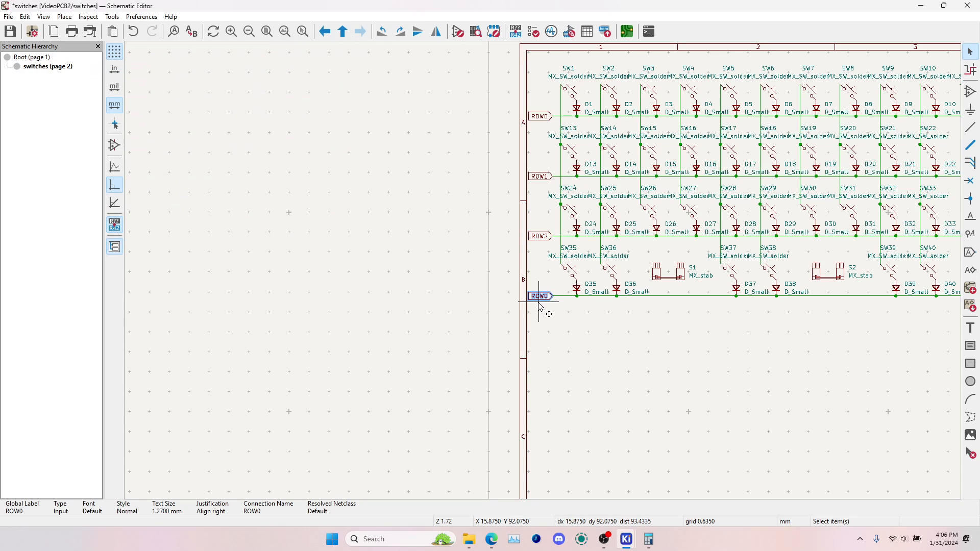
double_click(540, 303)
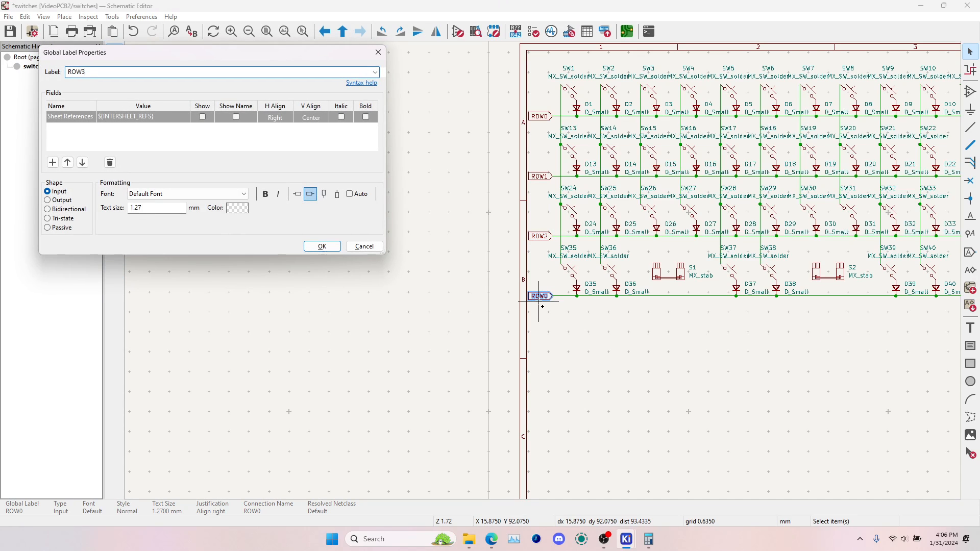
text(3)
key(Return)
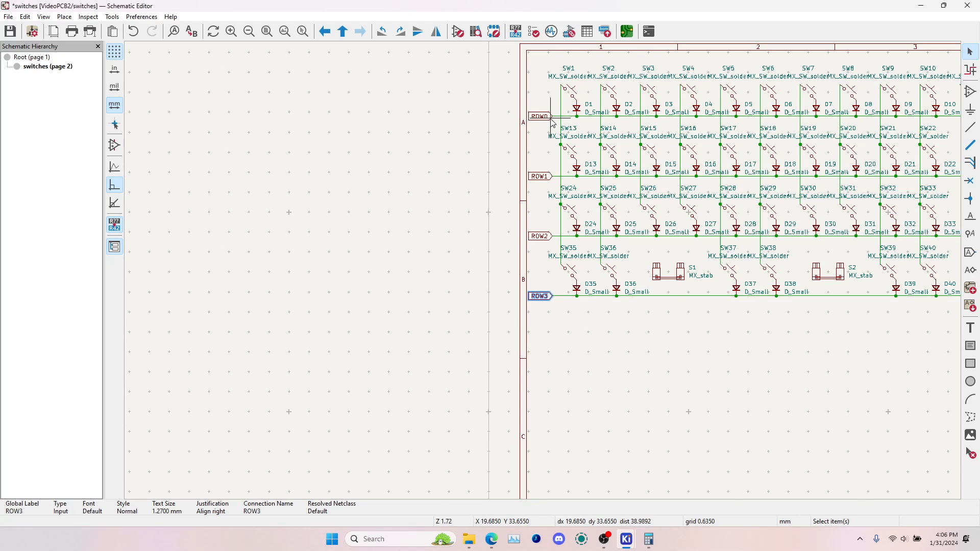
Paste another copy of the row label with its wire stub, rotate it vertically above the SW1 column, and rename it COL0
scroll(557, 117, up, 1)
key(ctrl+v)
key(r)
key(r)
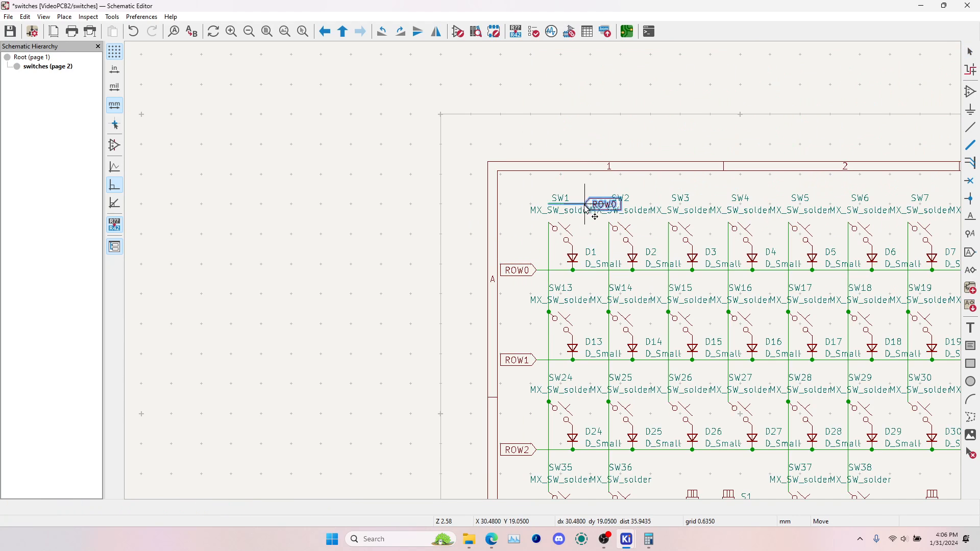
key(r)
click(552, 185)
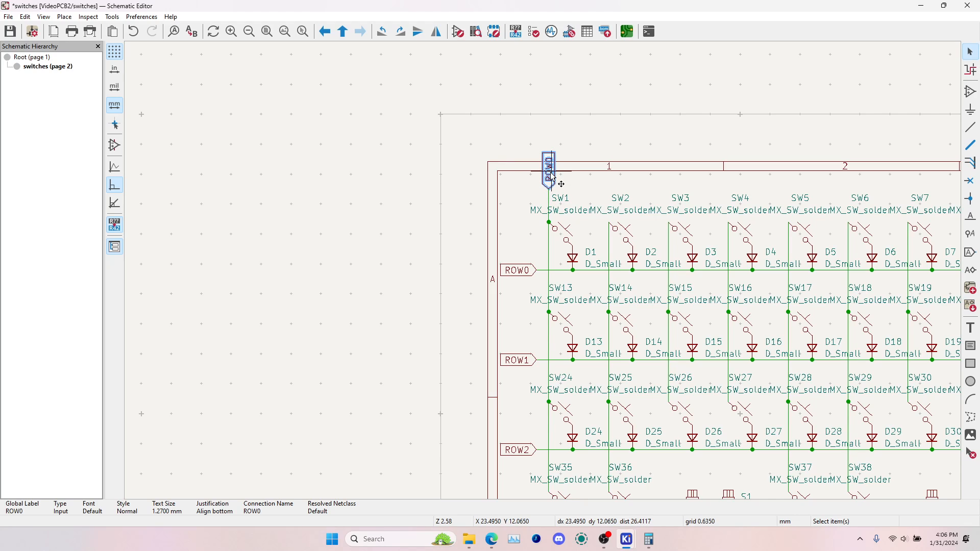
double_click(551, 177)
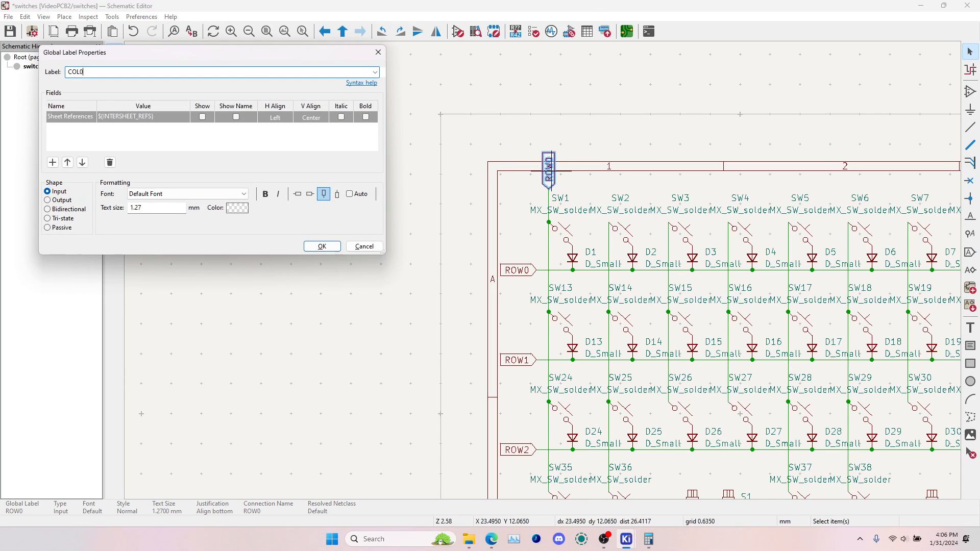
text(COL0)
key(Return)
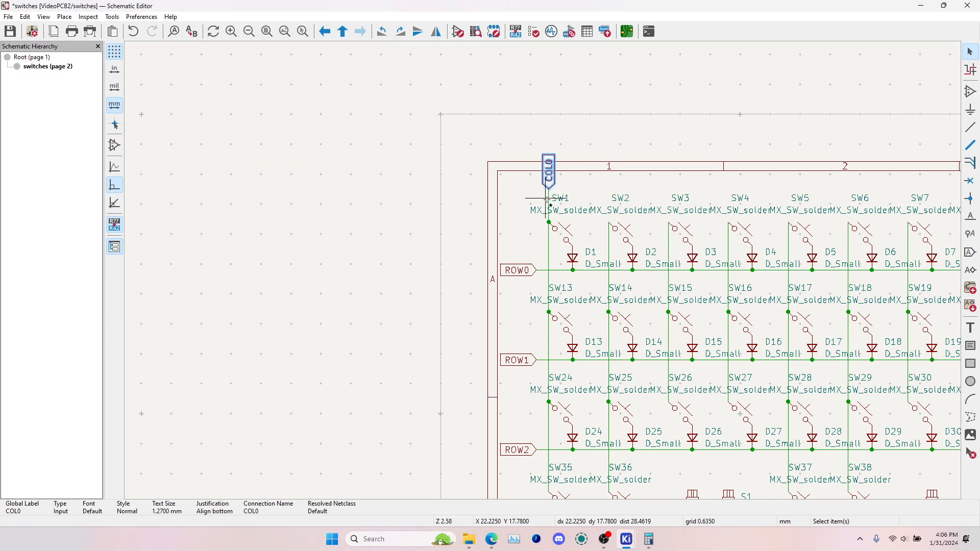
Duplicate the COL0 label and its wire stub onto the tops of the SW2 through SW6 columns
key(ctrl+d)
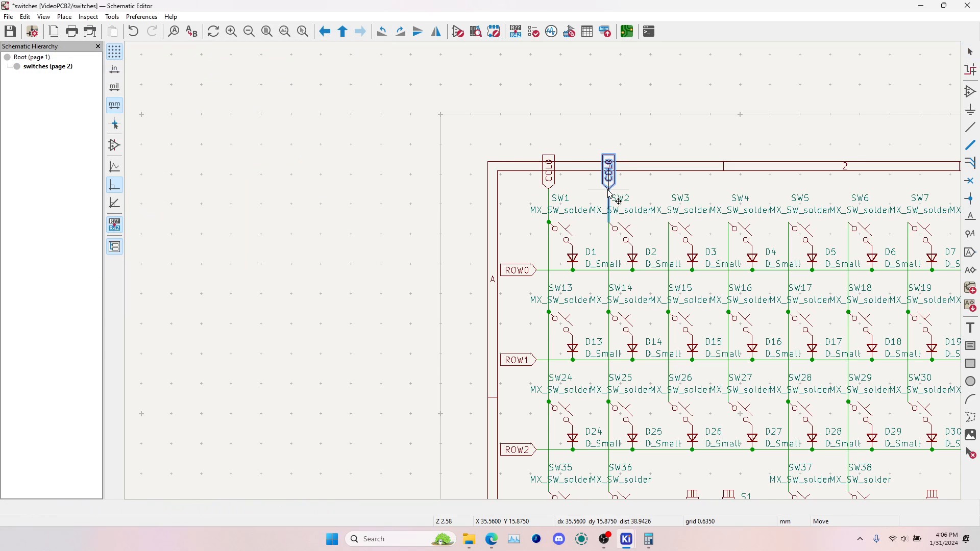
click(609, 196)
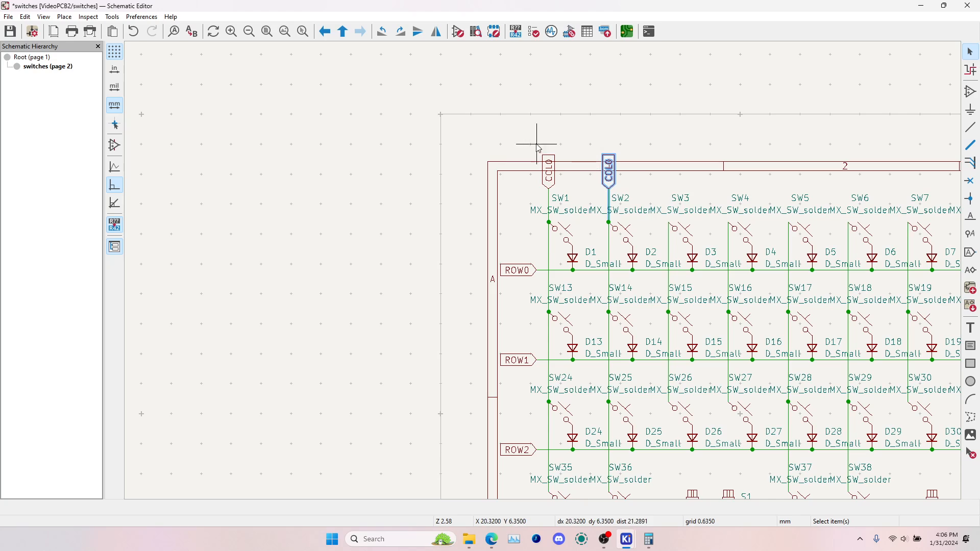
drag(530, 142, 637, 198)
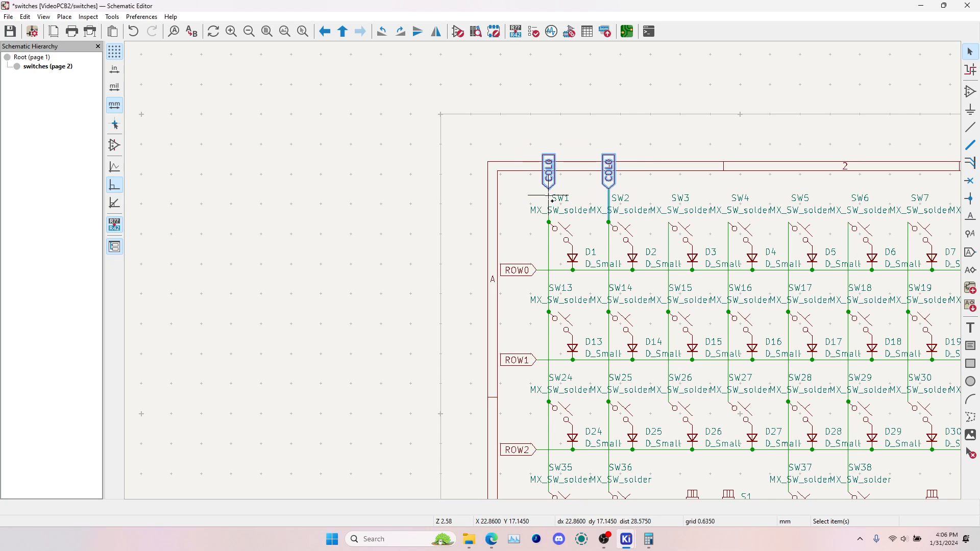
key(ctrl+d)
click(670, 197)
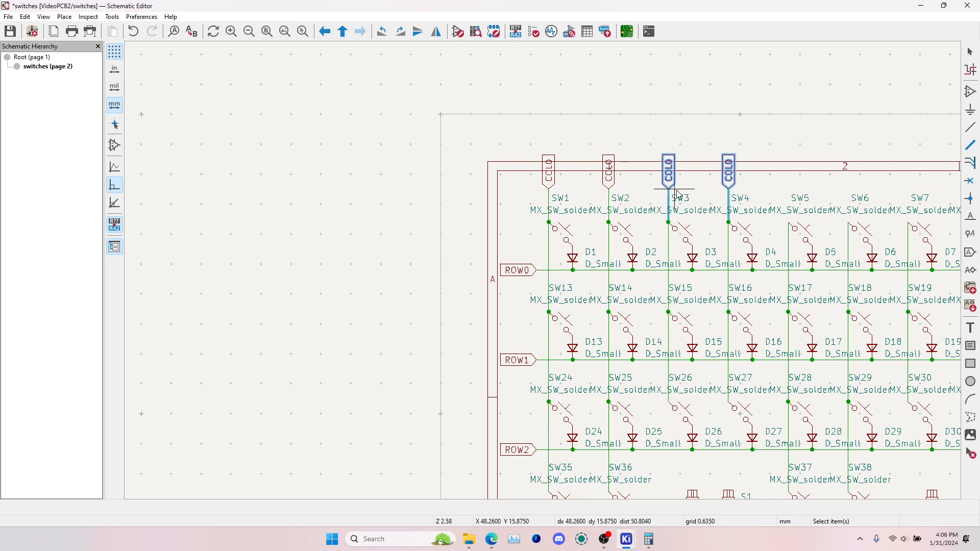
key(ctrl+d)
click(789, 190)
Duplicate the label pair onto the SW7 through SW11 columns and delete the surplus label and stub beyond SW11
middle_drag(812, 186, 471, 197)
key(ctrl+d)
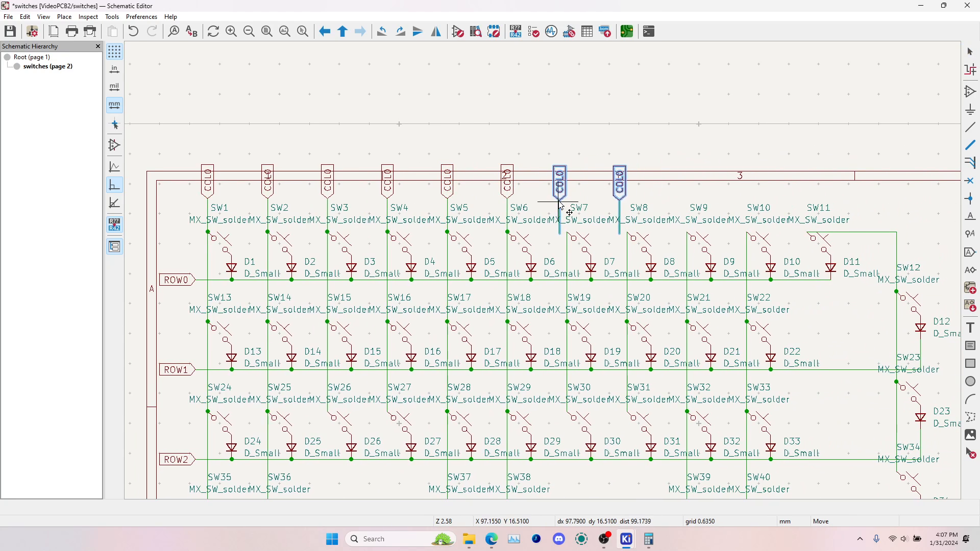
click(568, 200)
key(ctrl+d)
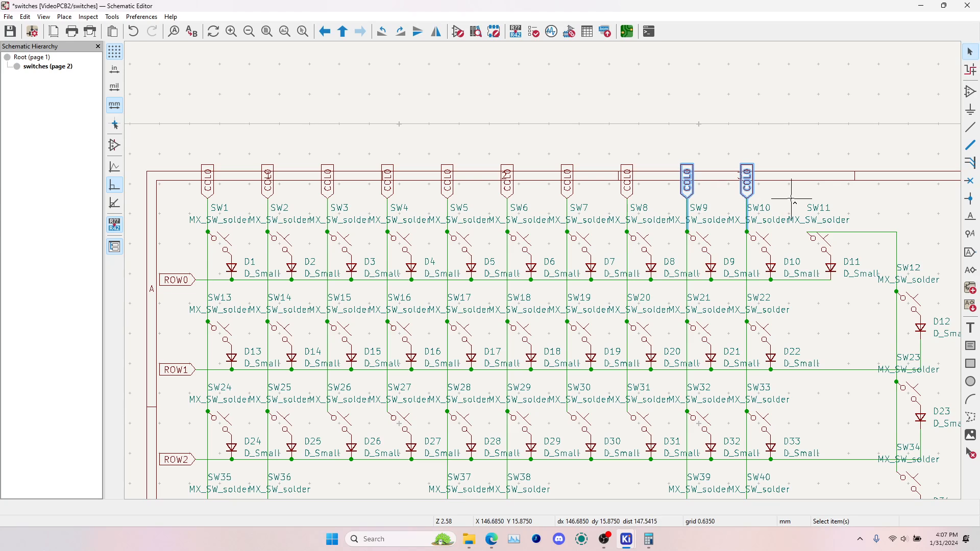
click(688, 200)
key(ctrl+d)
click(812, 207)
click(870, 197)
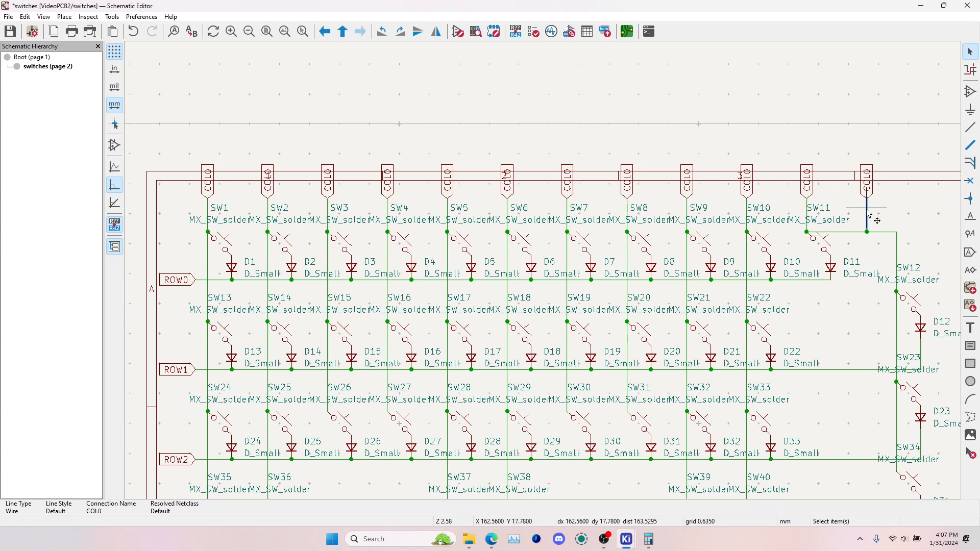
key(Delete)
Rename the SW2 and SW3 column labels to COL1 and COL2
double_click(264, 198)
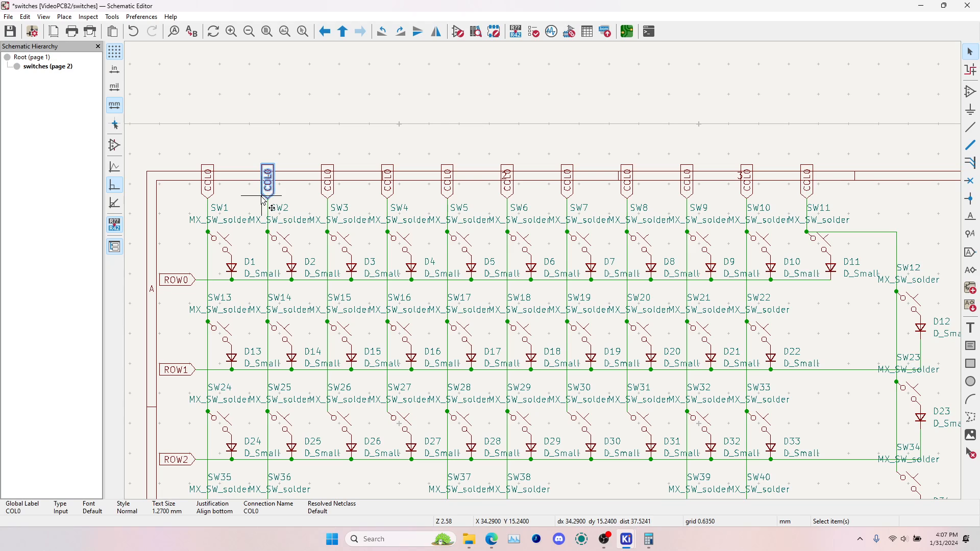
key(BackSpace)
text(1)
key(Return)
click(328, 191)
double_click(328, 192)
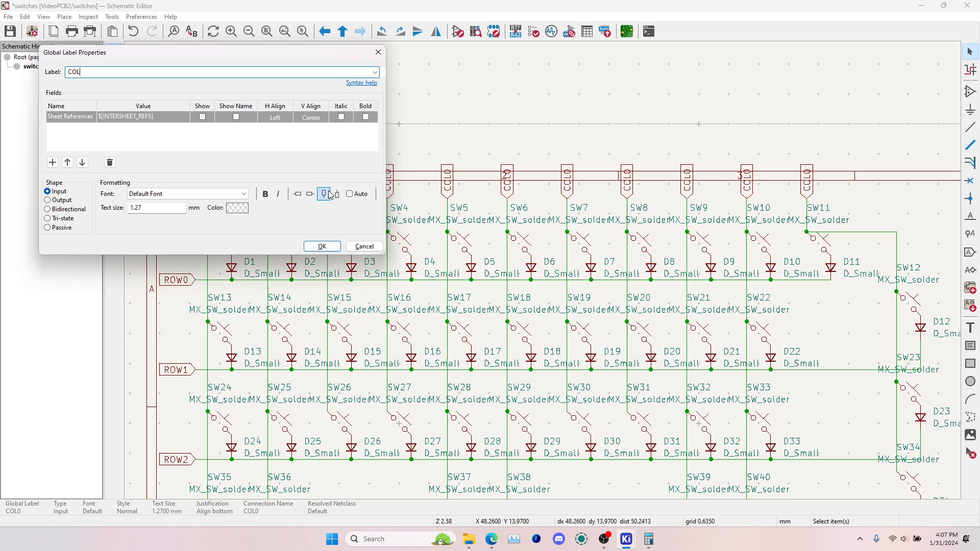
text(2)
key(Return)
Rename the SW4 and SW5 column labels to COL3 and COL4
click(393, 192)
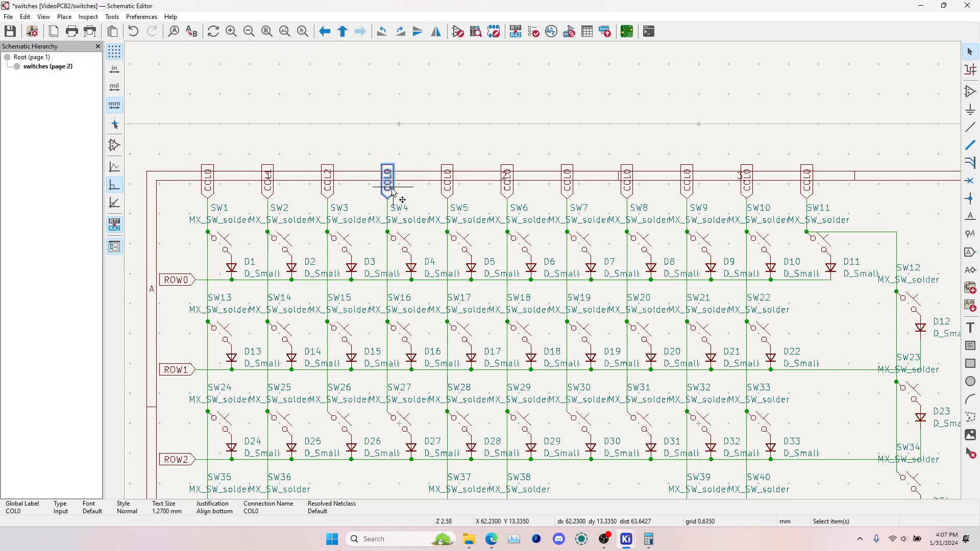
double_click(393, 192)
key(BackSpace)
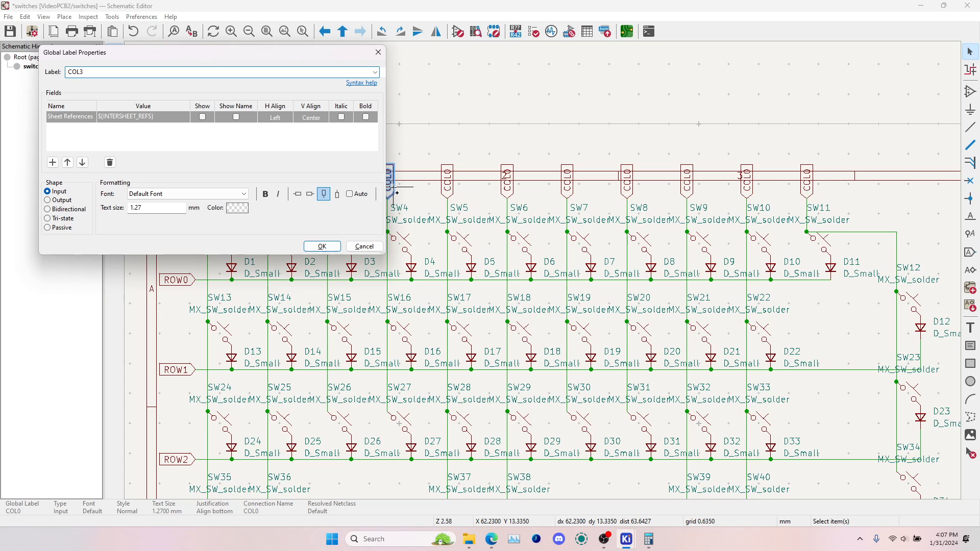
key(Return)
click(448, 193)
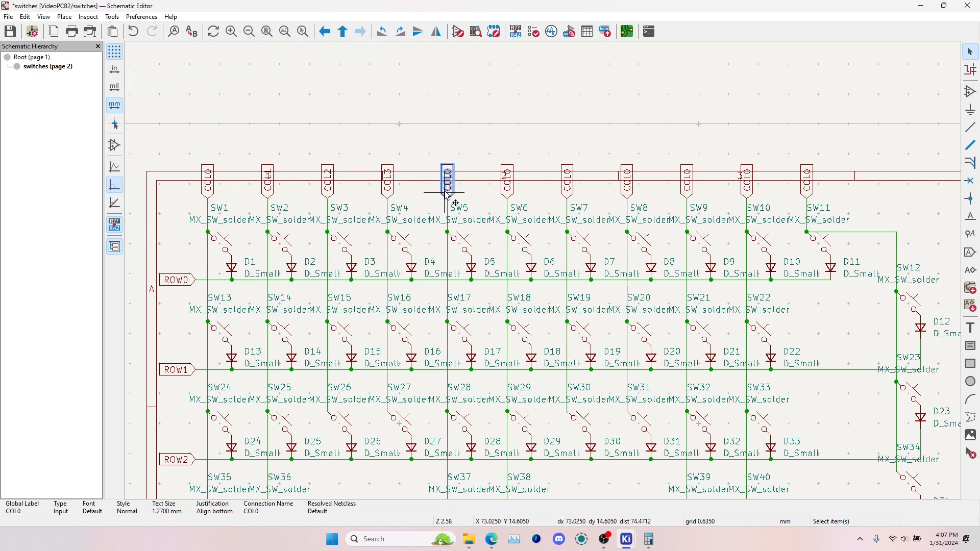
double_click(448, 193)
key(BackSpace)
key(Return)
Rename the SW6 and SW7 column labels to COL5 and COL6
click(506, 188)
double_click(502, 190)
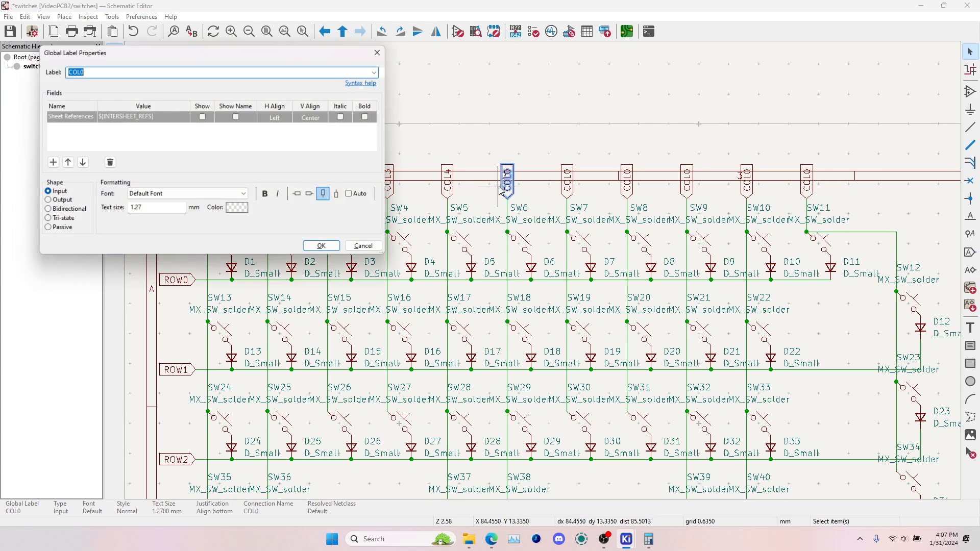
text(5)
key(Return)
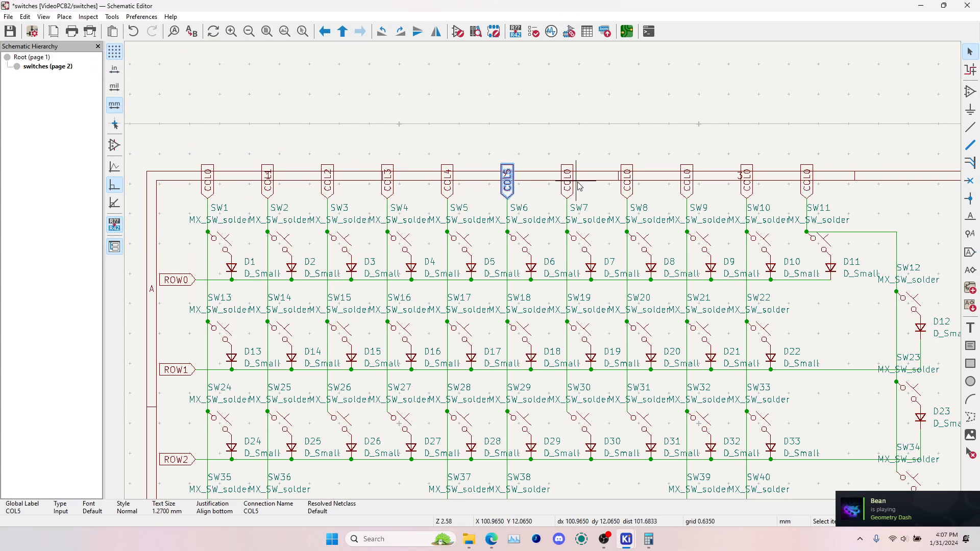
click(564, 193)
double_click(564, 194)
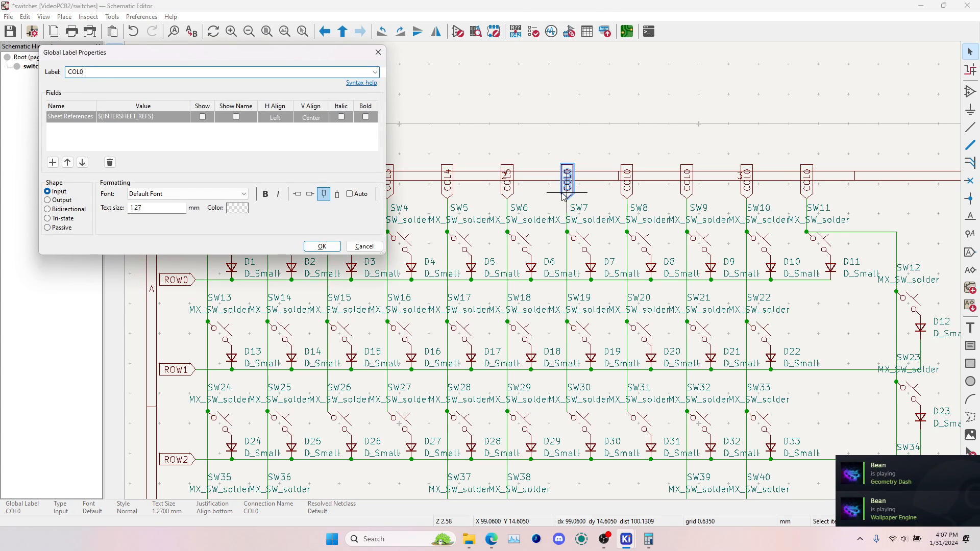
text(6)
key(Return)
Rename the SW8 and SW9 column labels to COL7 and COL8
click(626, 191)
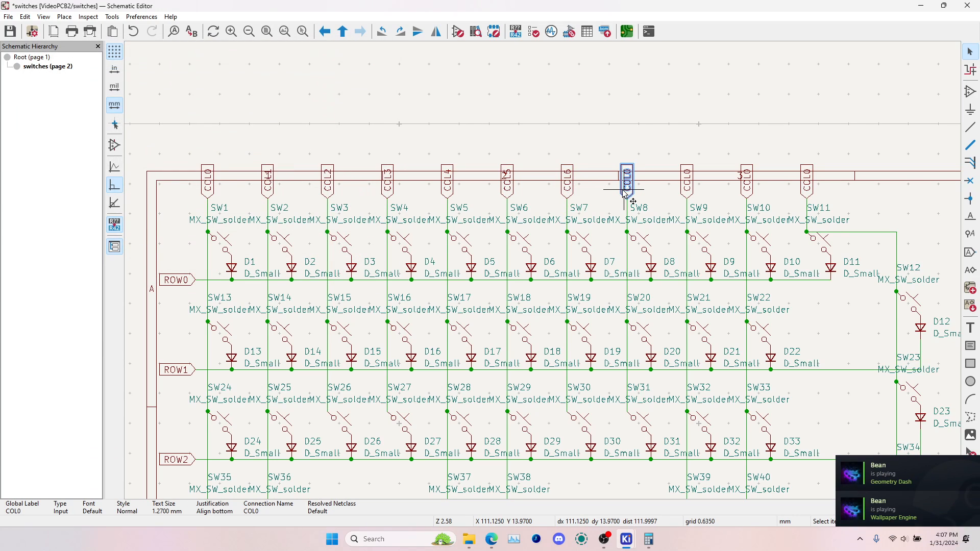
double_click(626, 192)
key(End)
key(BackSpace)
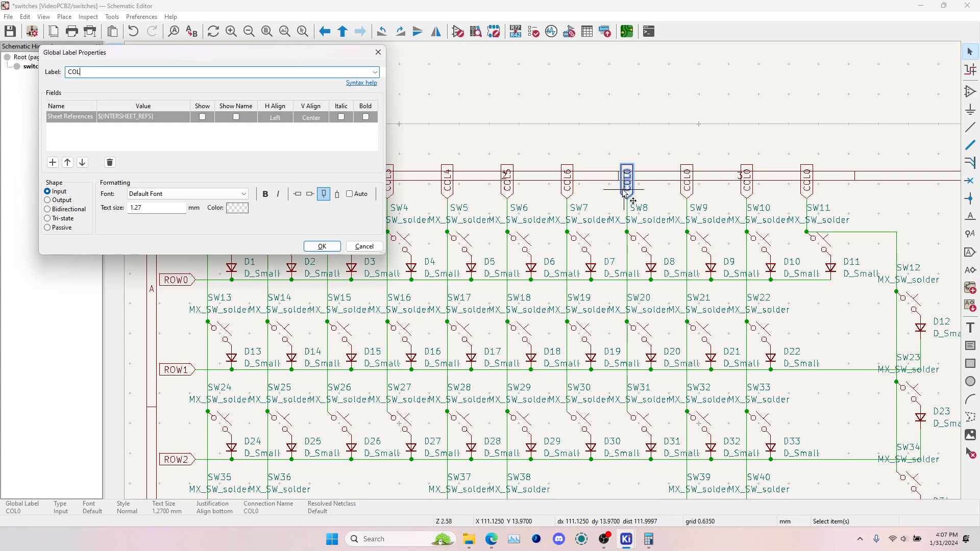
text(7)
key(Return)
click(626, 194)
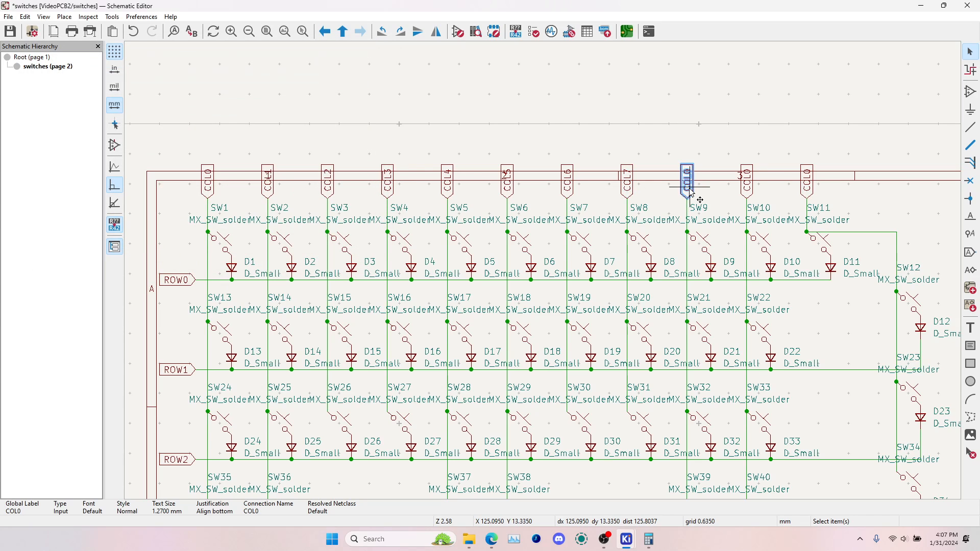
double_click(691, 193)
key(BackSpace)
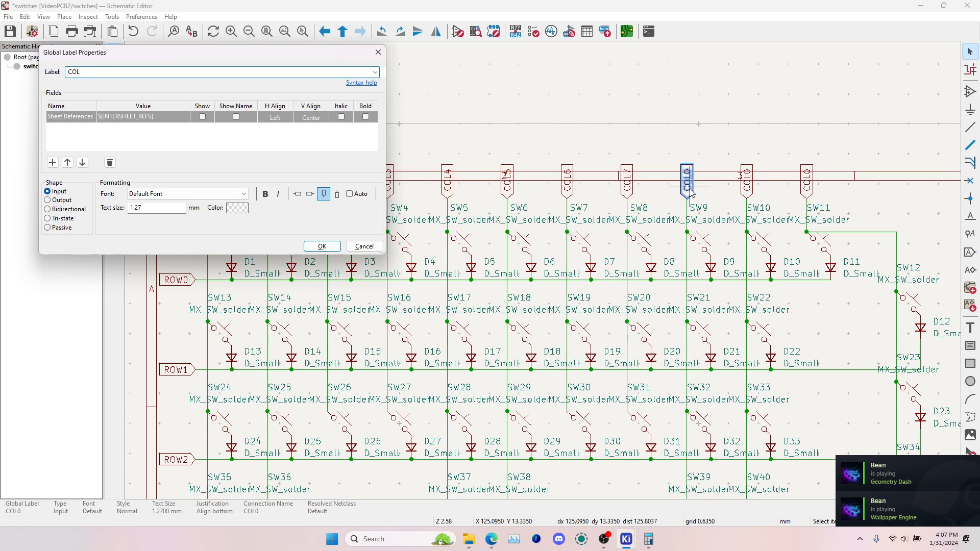
key(Return)
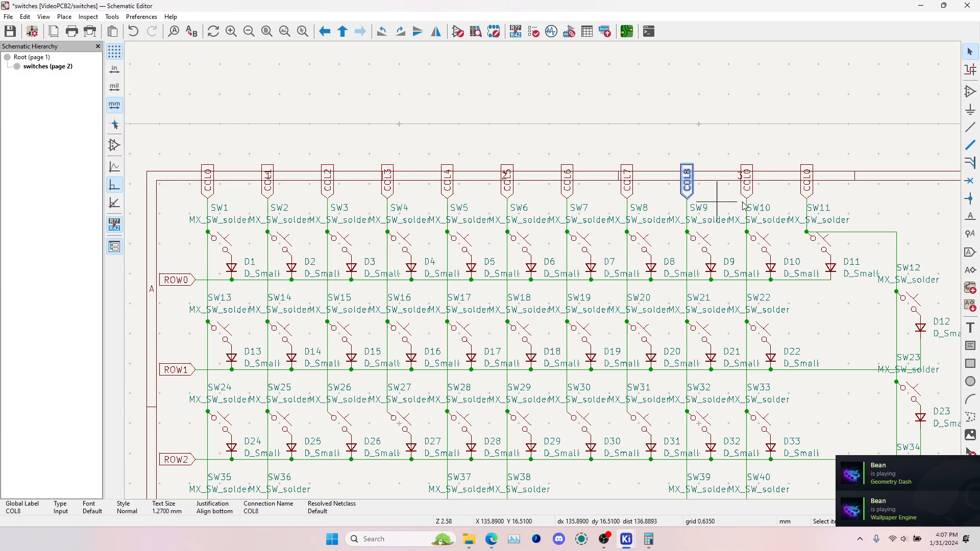
Rename the SW10 and SW11 column labels to COL9 and COL10, and save the schematic
click(749, 194)
double_click(750, 195)
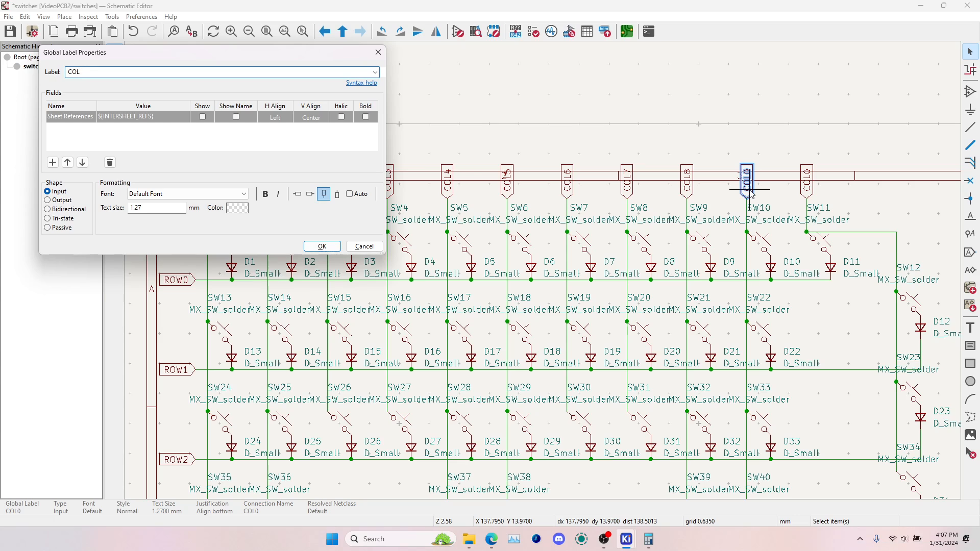
text(9)
key(Return)
click(805, 193)
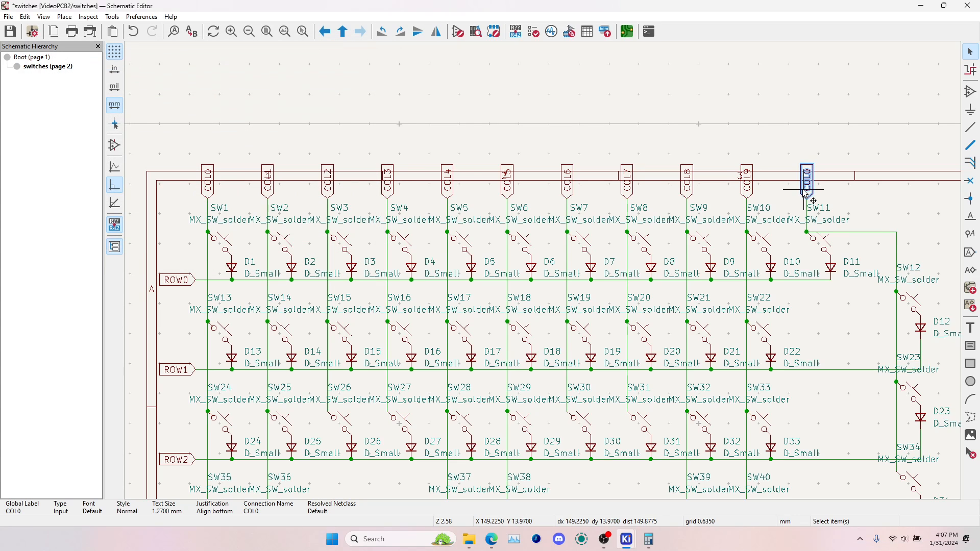
double_click(806, 193)
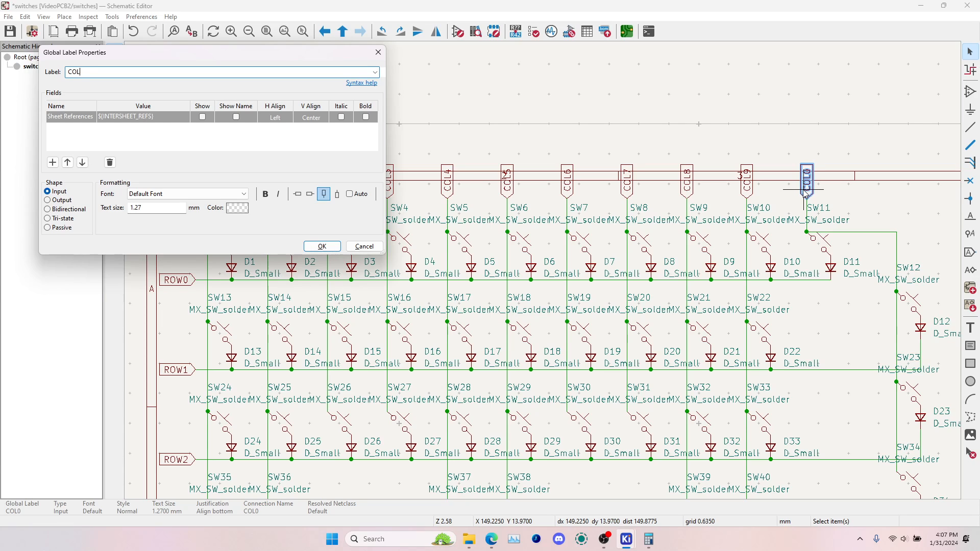
text(10)
key(Return)
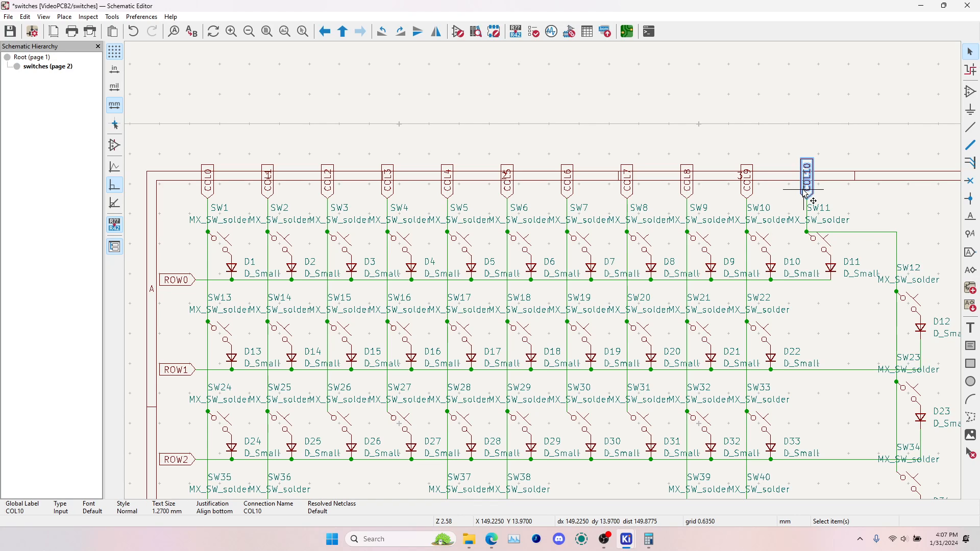
click(851, 143)
key(ctrl+s)
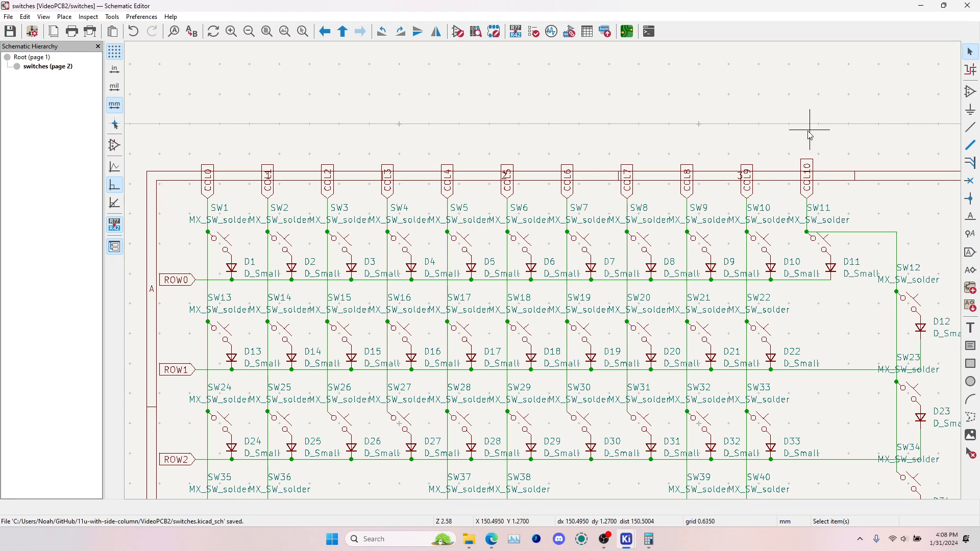
Copy the COL0–COL10 and ROW0–ROW3 labels from the switches sheet and paste them around the switches block on the root sheet
scroll(562, 343, down, 2)
scroll(562, 343, down, 3)
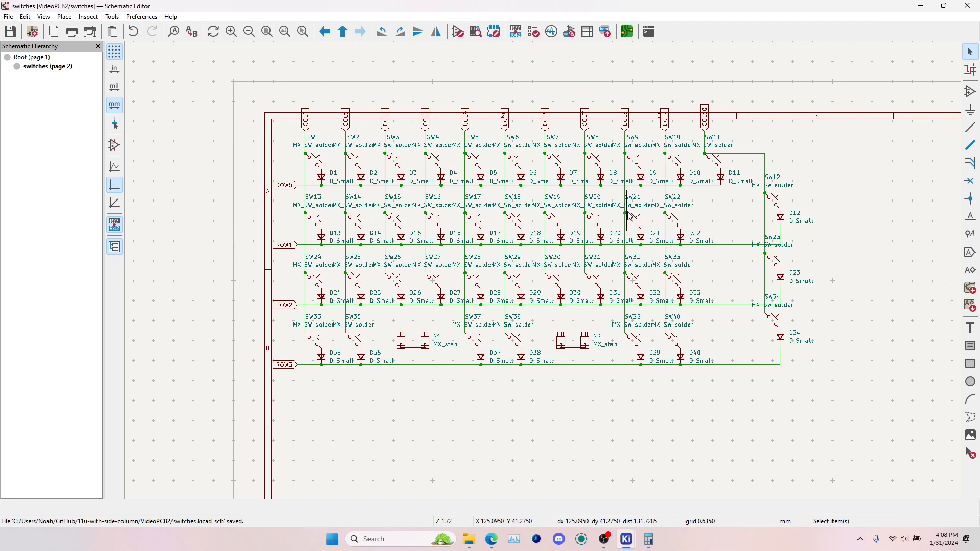
scroll(633, 225, up, 2)
scroll(527, 253, down, 2)
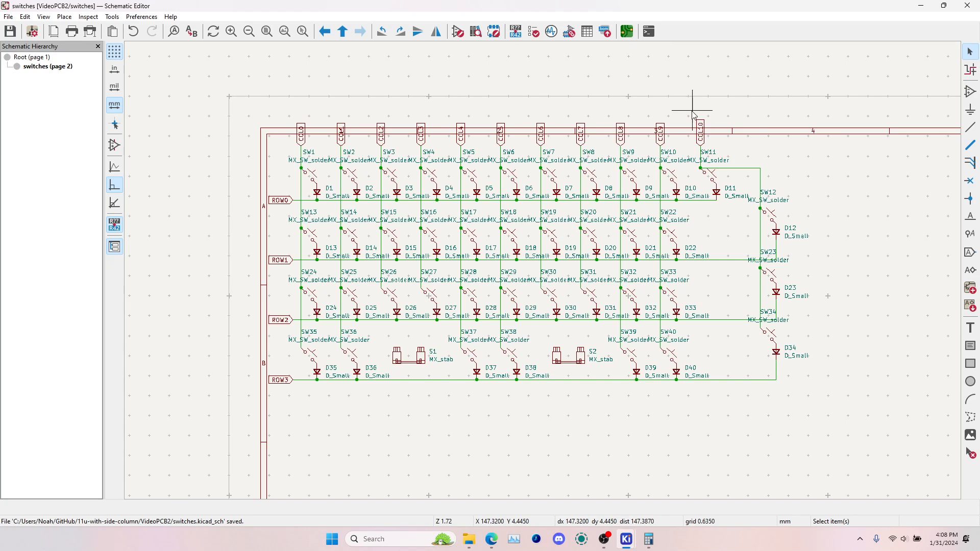
drag(274, 106, 752, 145)
shift+drag(249, 179, 294, 411)
click(41, 59)
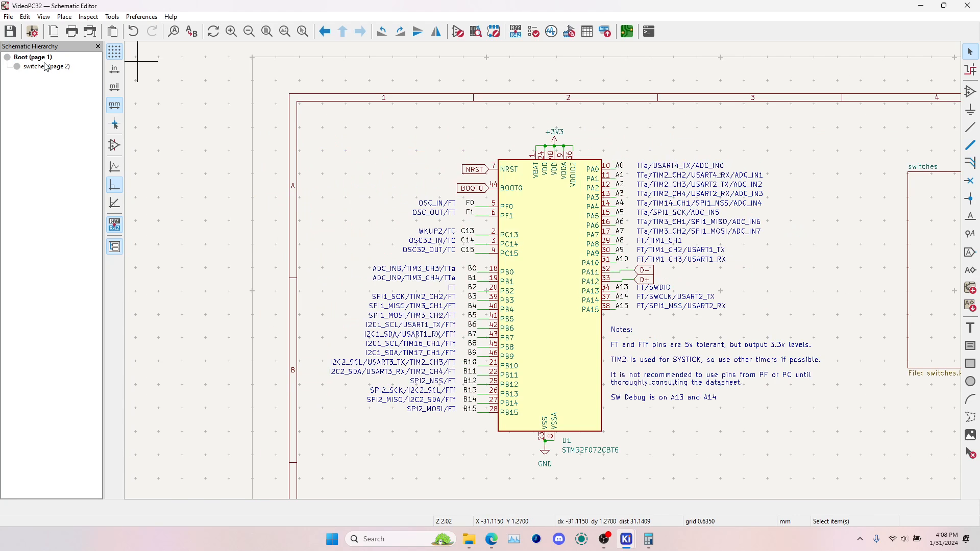
key(ctrl+v)
scroll(659, 286, down, 3)
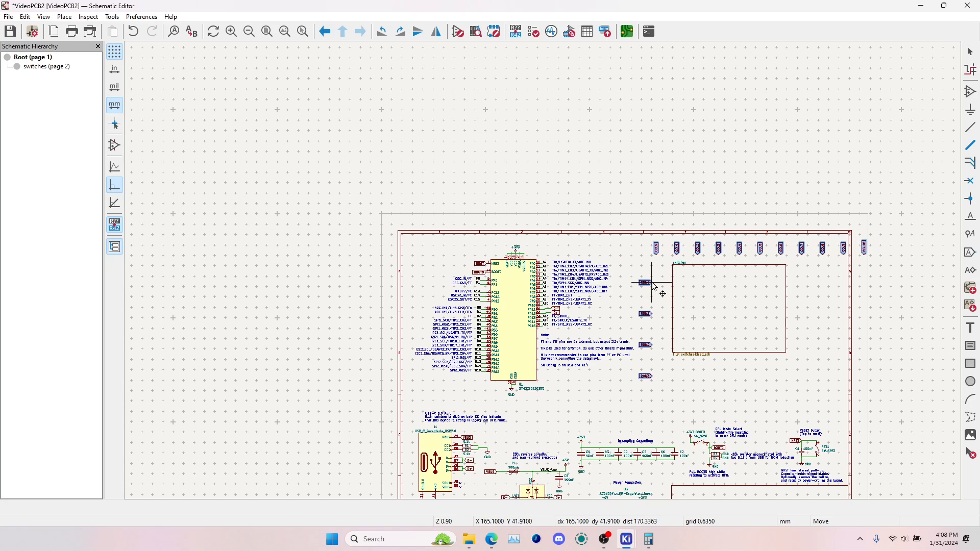
click(655, 287)
scroll(655, 287, up, 2)
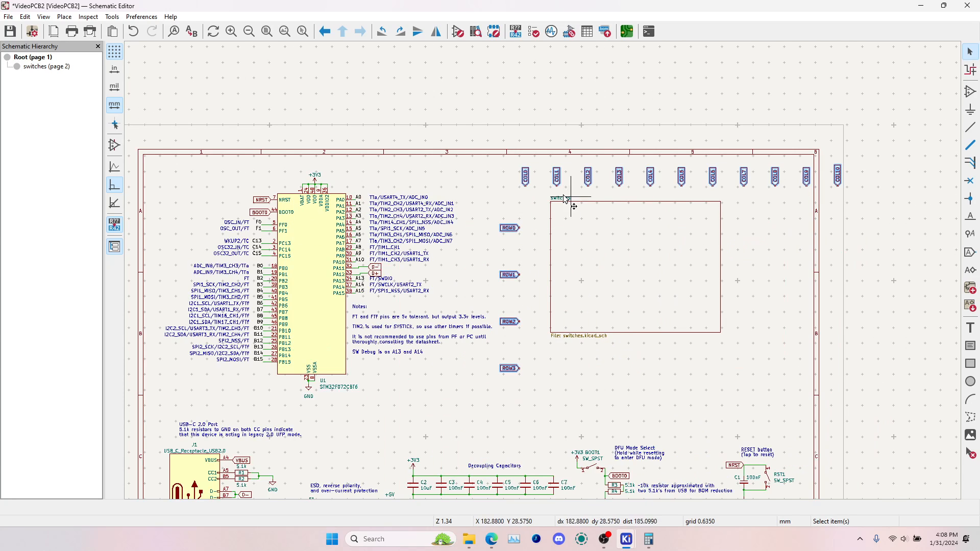
Shift the column labels left above the switches block and the row labels slightly upward beside it, and save the schematic
drag(511, 163, 917, 203)
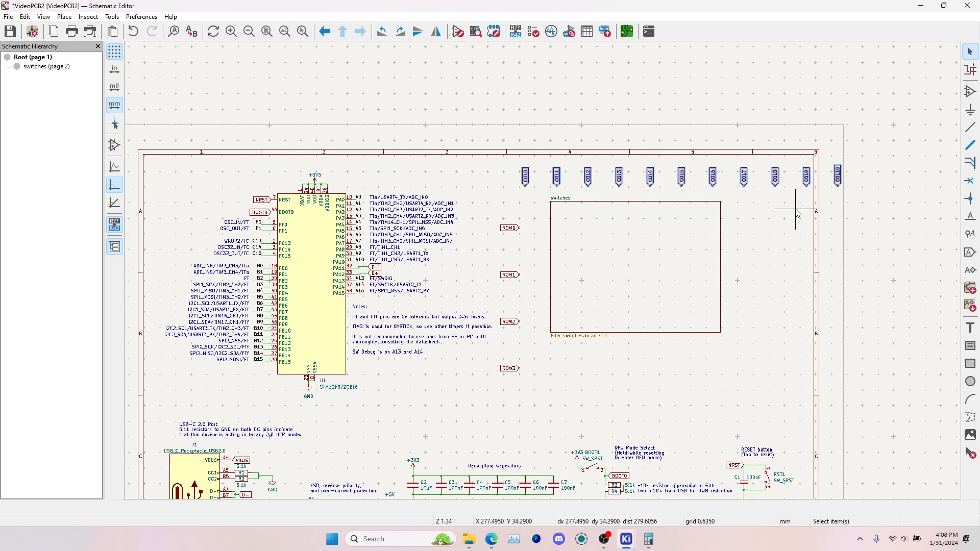
drag(682, 185, 633, 185)
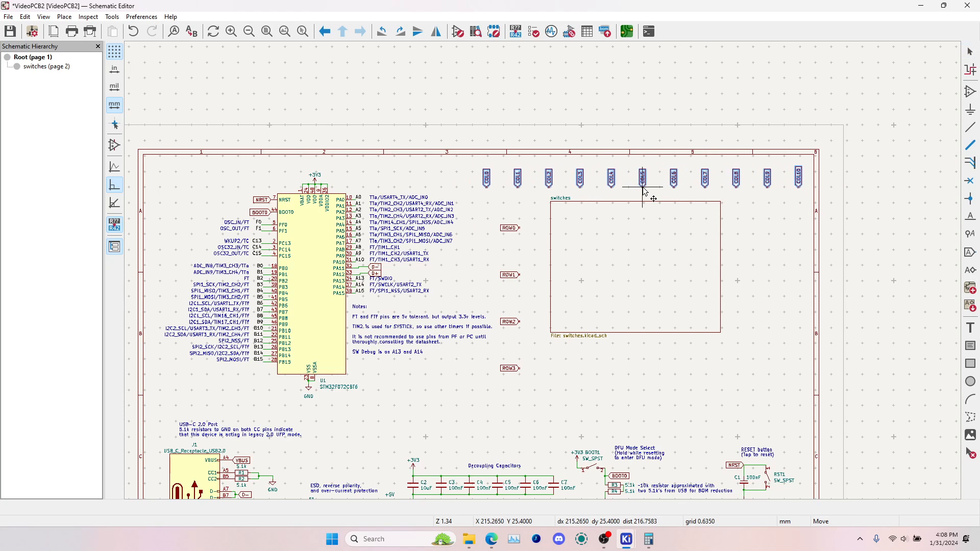
drag(500, 215, 525, 397)
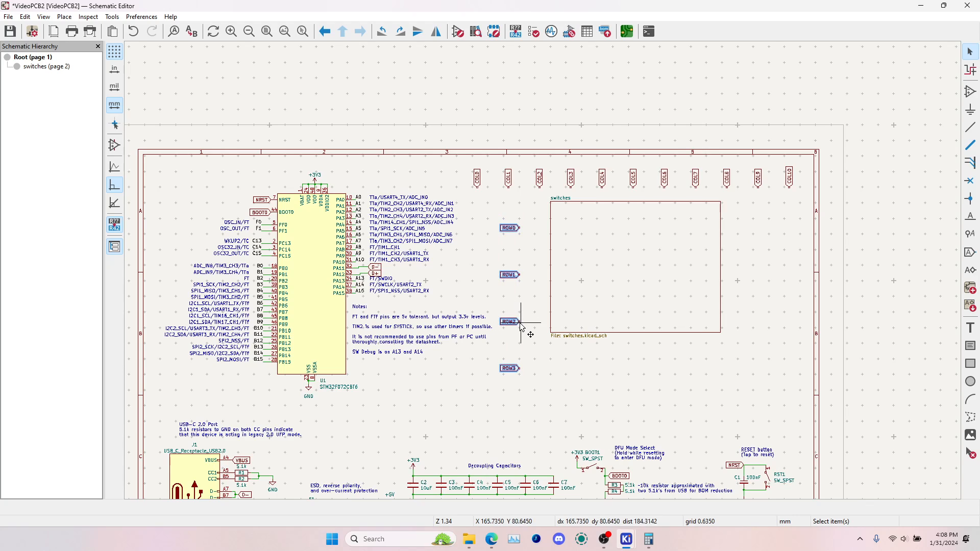
drag(520, 324, 524, 311)
click(545, 300)
key(ctrl+s)
Switch to the PCB Editor and update the board from the schematic with the new row and column nets
key(alt+Tab)
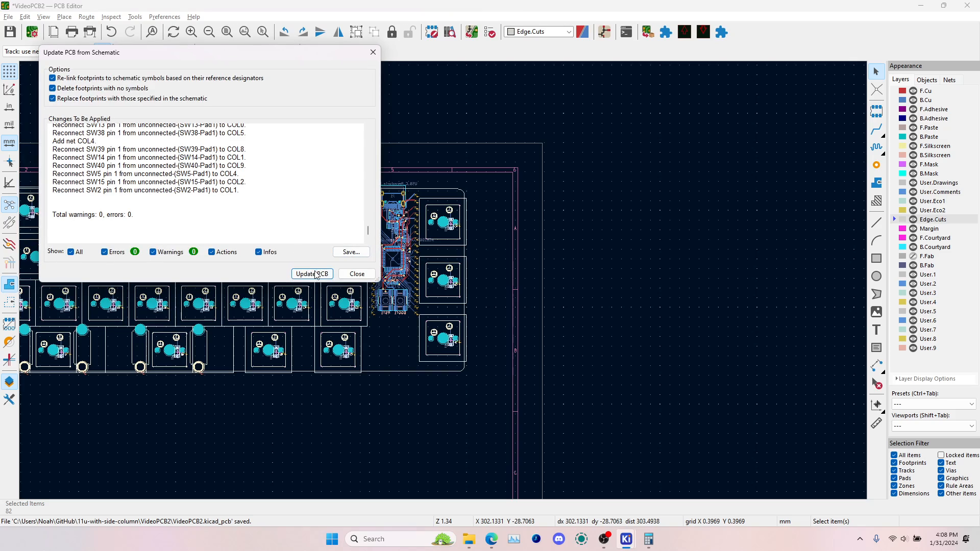
click(350, 277)
scroll(444, 285, down, 2)
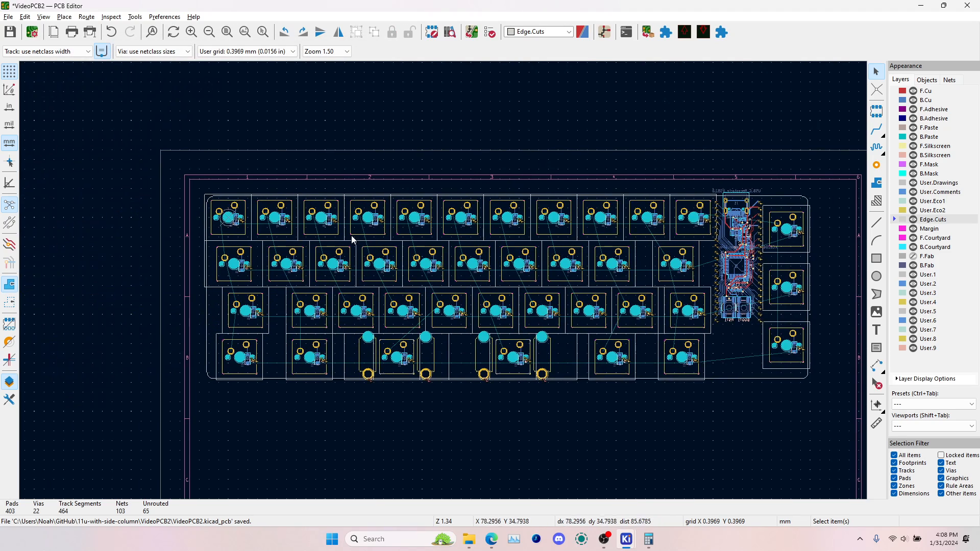
Route the COL0 track on F.Cu through pad 1 of the first-column switches, from the top row to the fourth row
scroll(444, 285, up, 6)
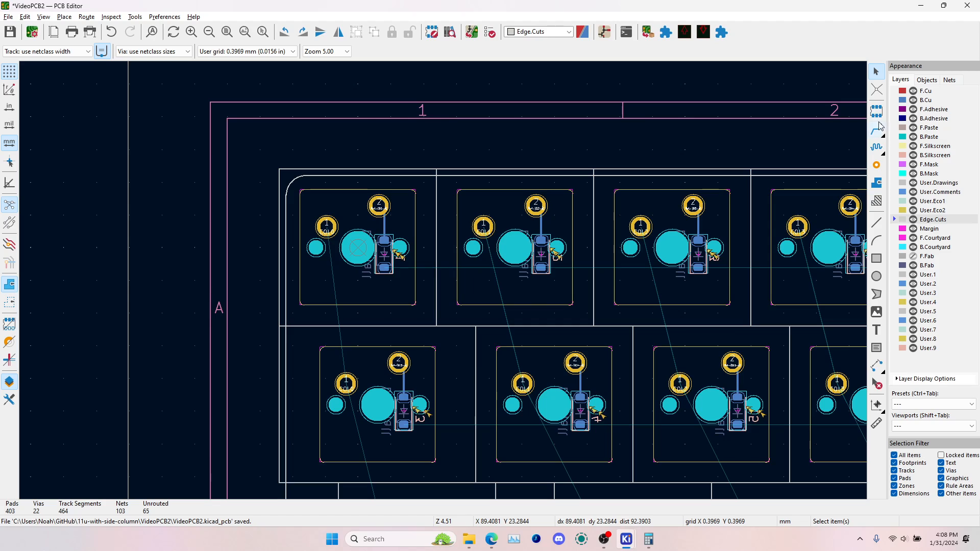
click(878, 129)
click(898, 92)
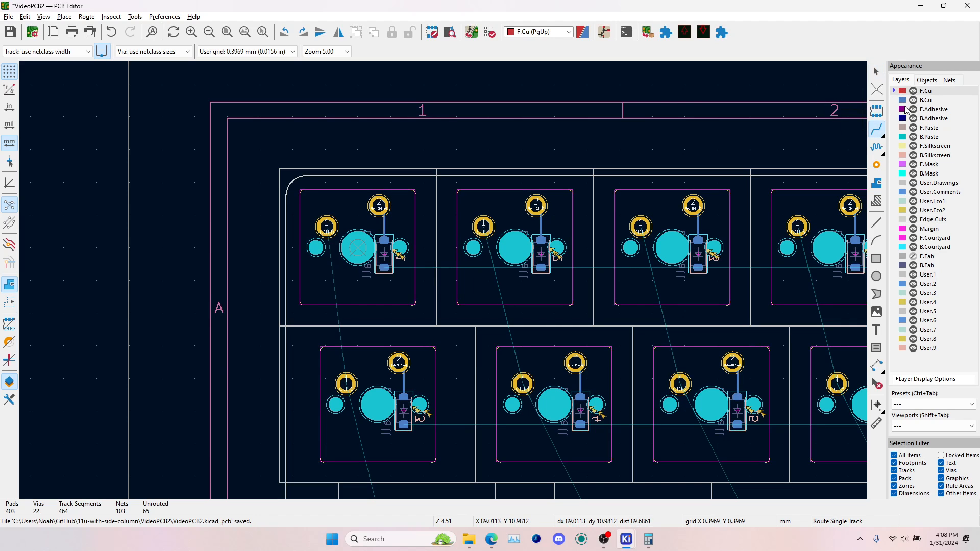
click(327, 225)
middle_drag(344, 383, 303, 296)
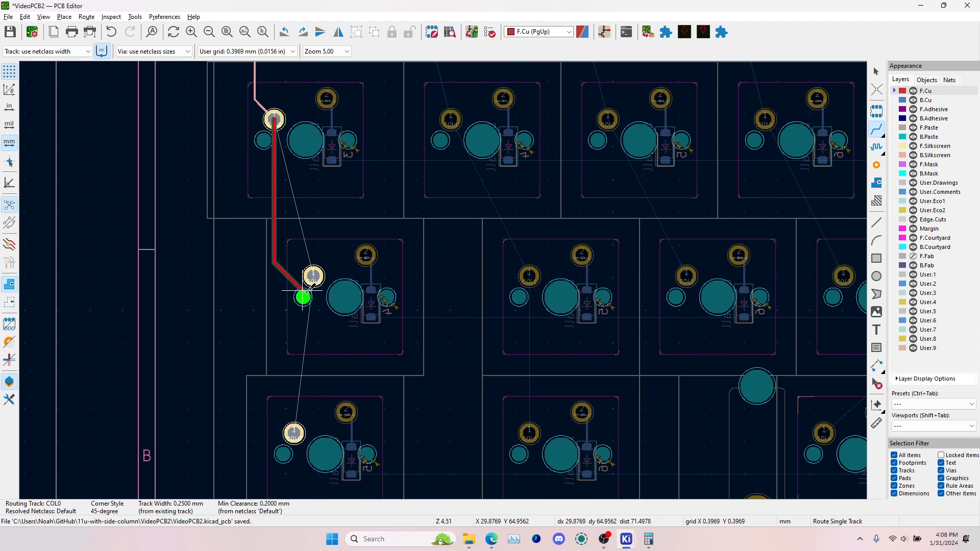
click(310, 280)
click(313, 276)
click(294, 434)
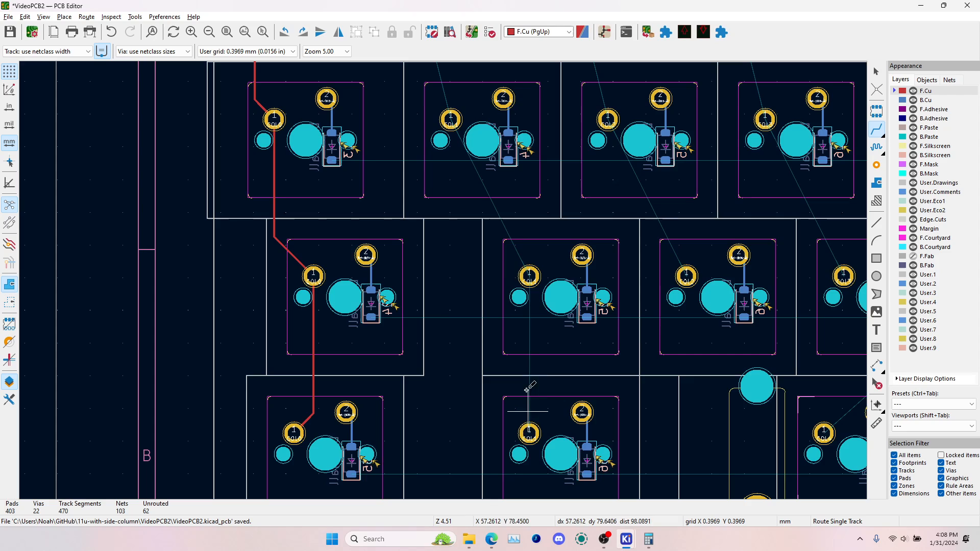
Route the COL1 track on F.Cu through pad 1 of the second-column switches in all four rows
scroll(434, 271, down, 4)
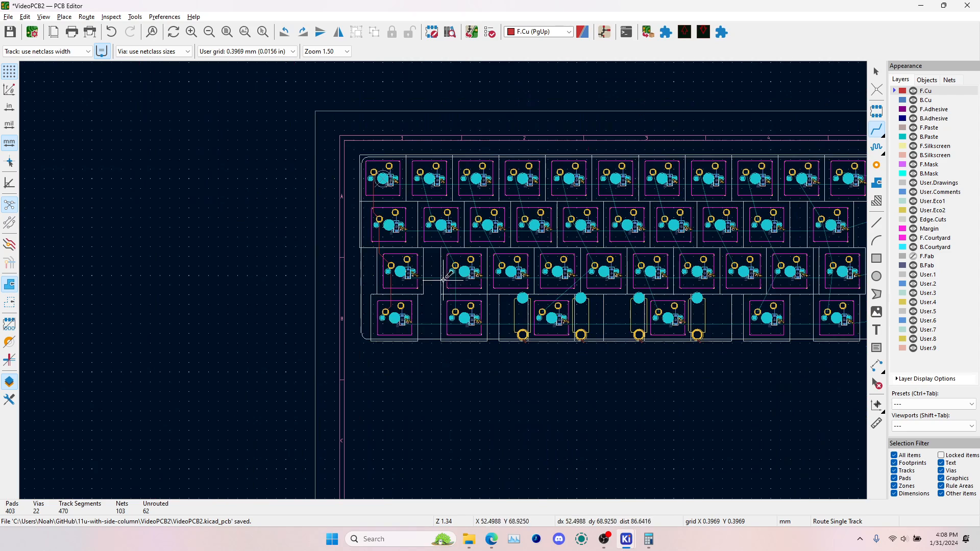
click(420, 173)
scroll(421, 173, up, 3)
click(429, 305)
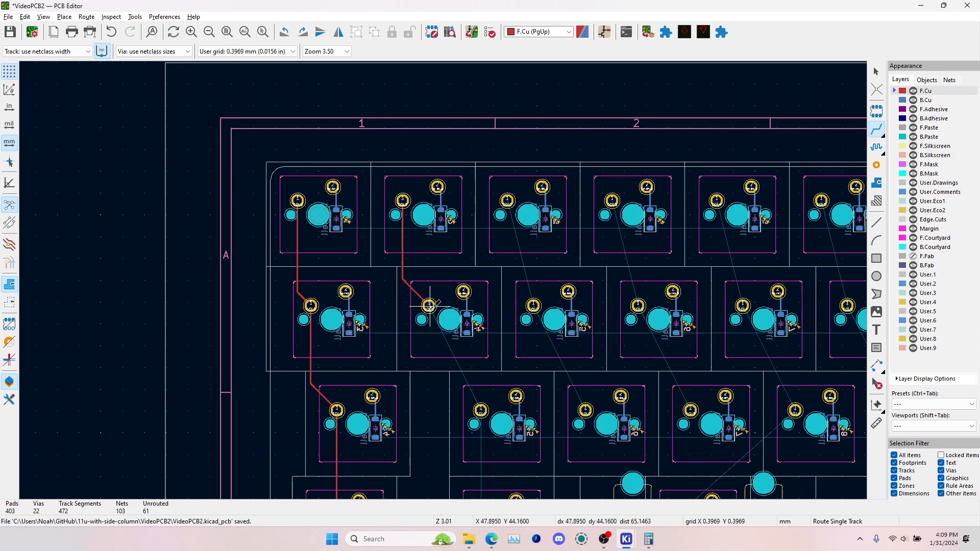
click(429, 305)
double_click(481, 410)
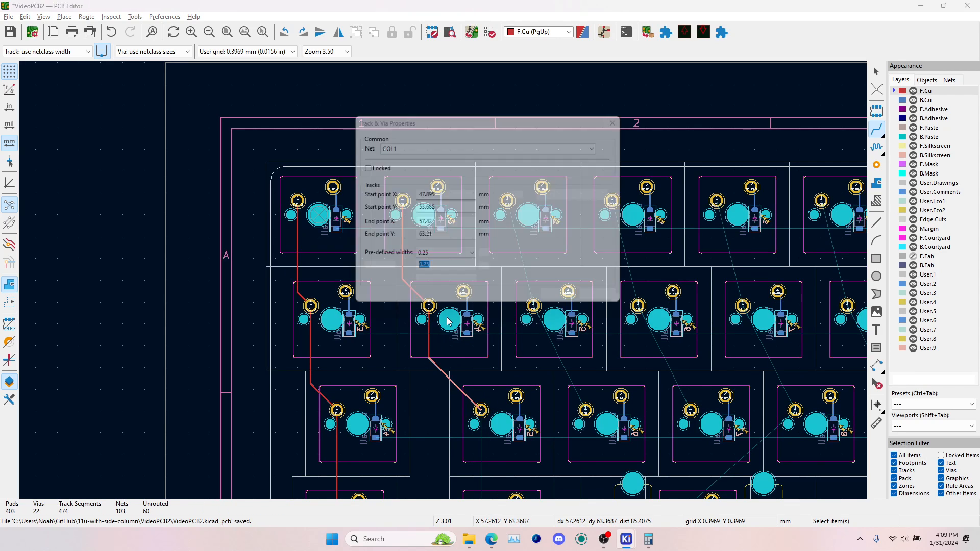
click(614, 302)
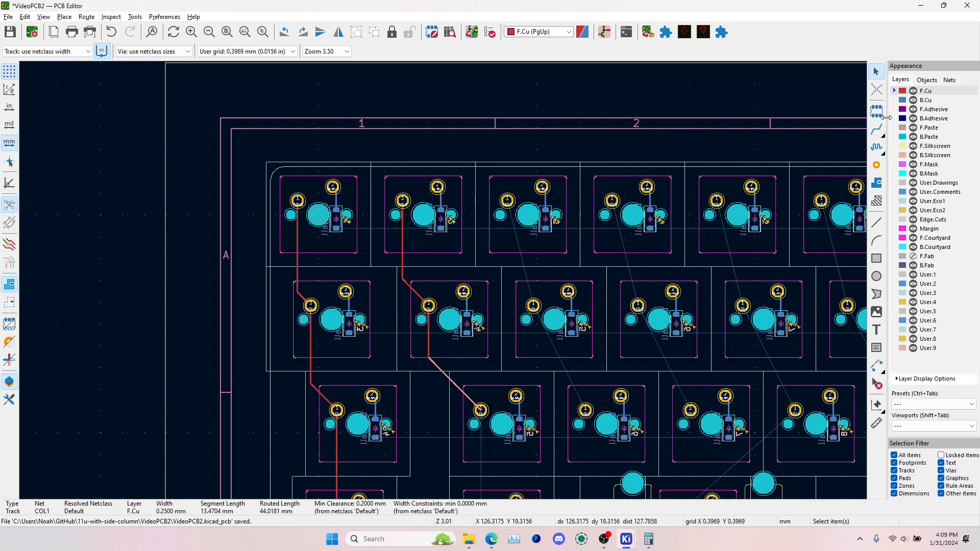
click(877, 129)
scroll(456, 284, down, 3)
click(471, 299)
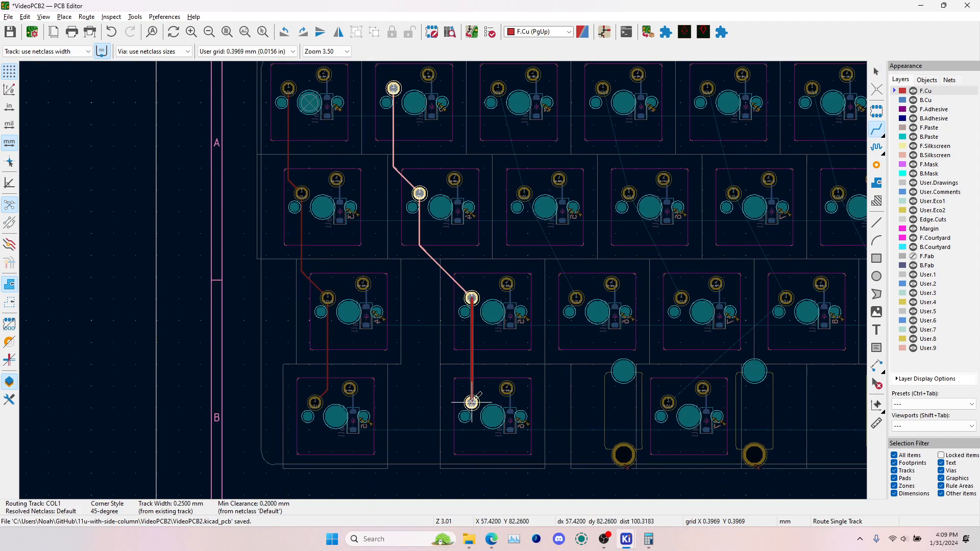
click(472, 402)
Route the COL2 track on F.Cu through pad 1 of the third-column switches, from the top row to the third row
scroll(499, 138, up, 1)
click(473, 114)
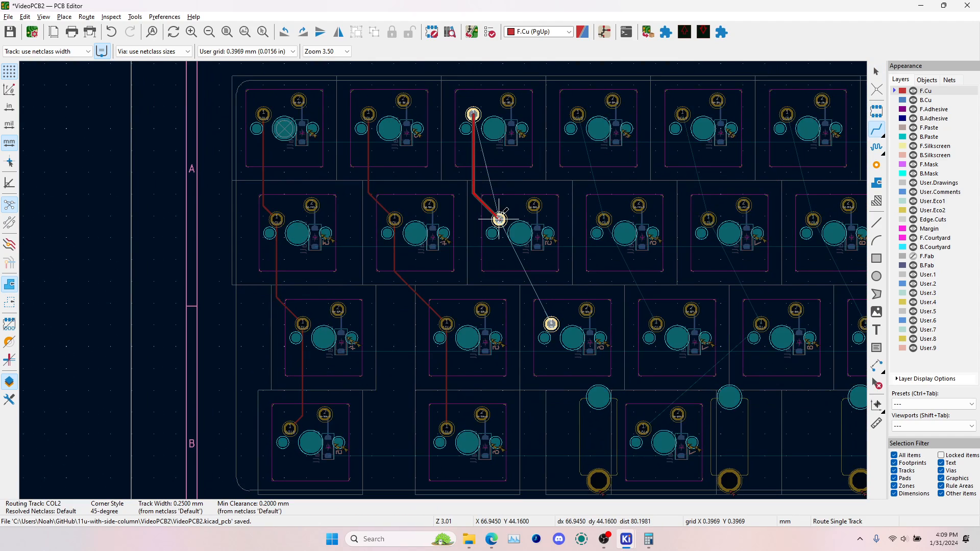
click(499, 220)
click(498, 219)
click(551, 324)
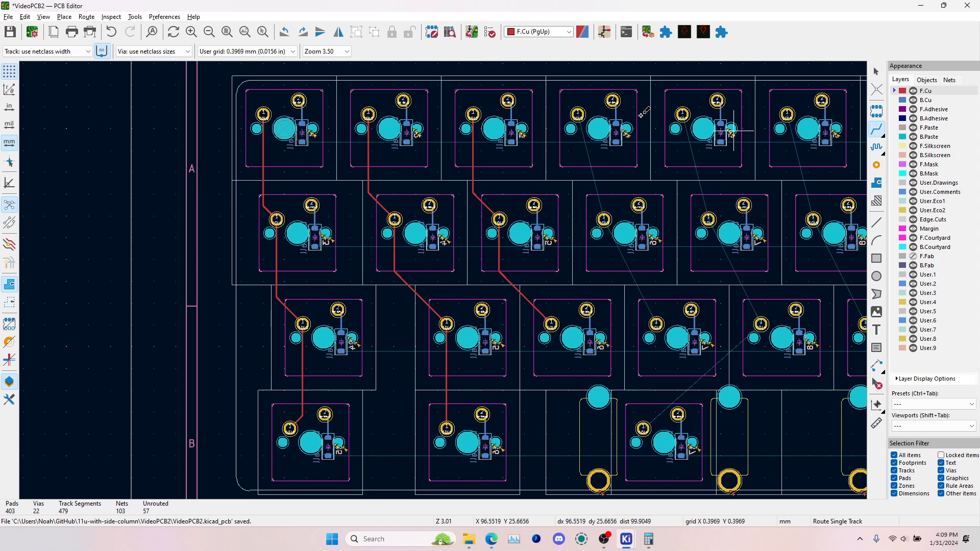
click(577, 114)
right_drag(596, 183, 600, 205)
key(Escape)
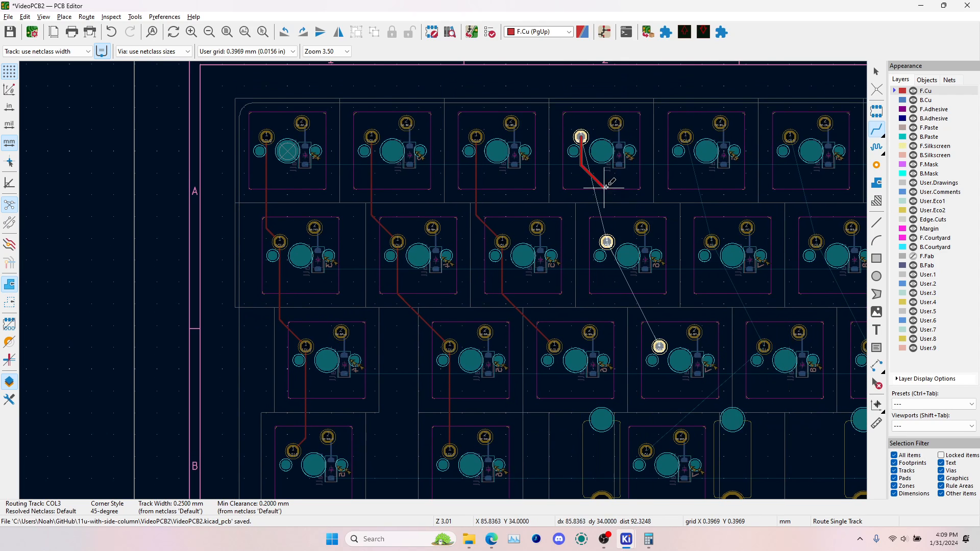
key(Escape)
right_drag(534, 170, 478, 151)
click(547, 182)
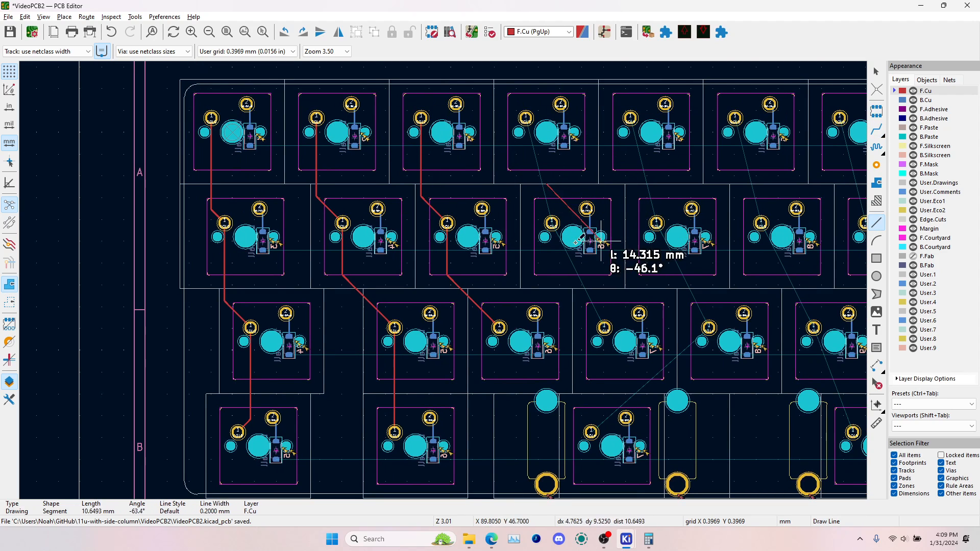
key(Escape)
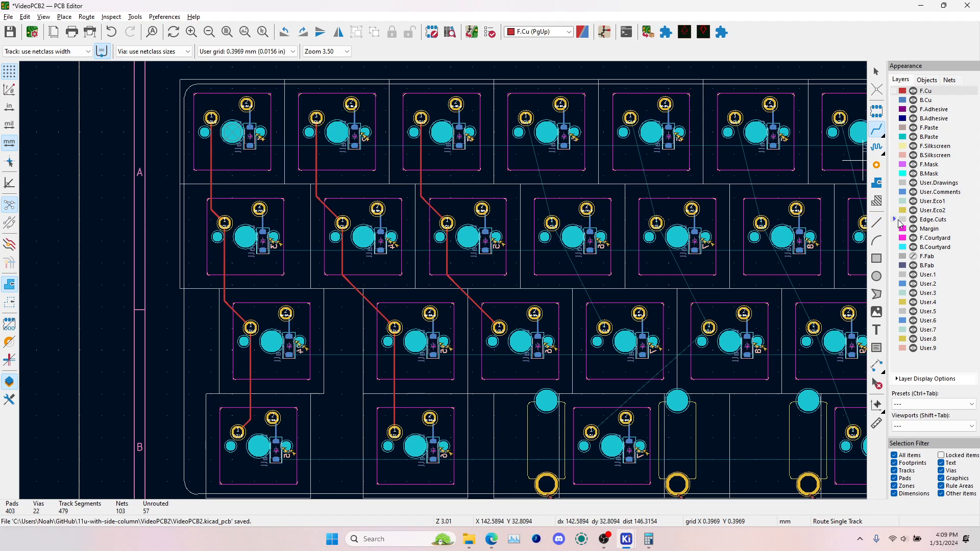
click(900, 222)
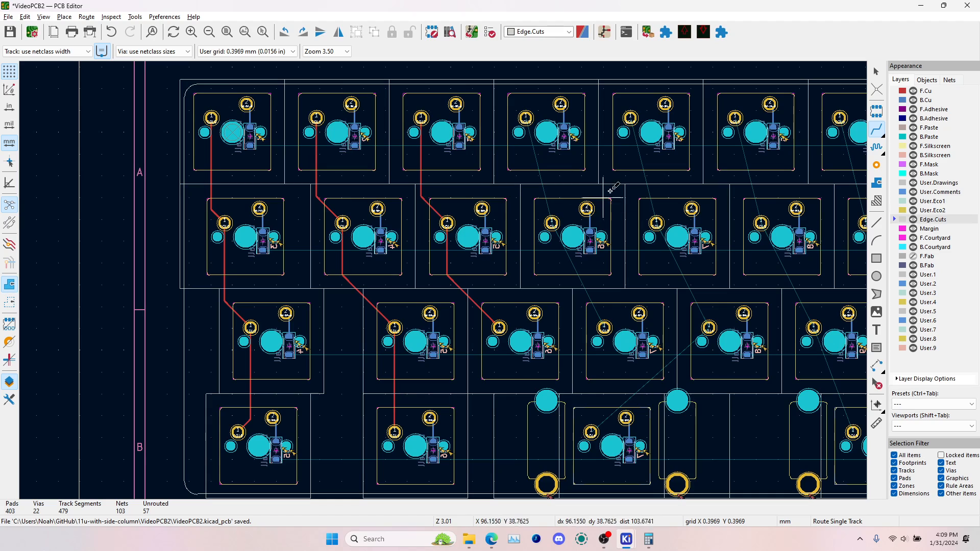
click(900, 92)
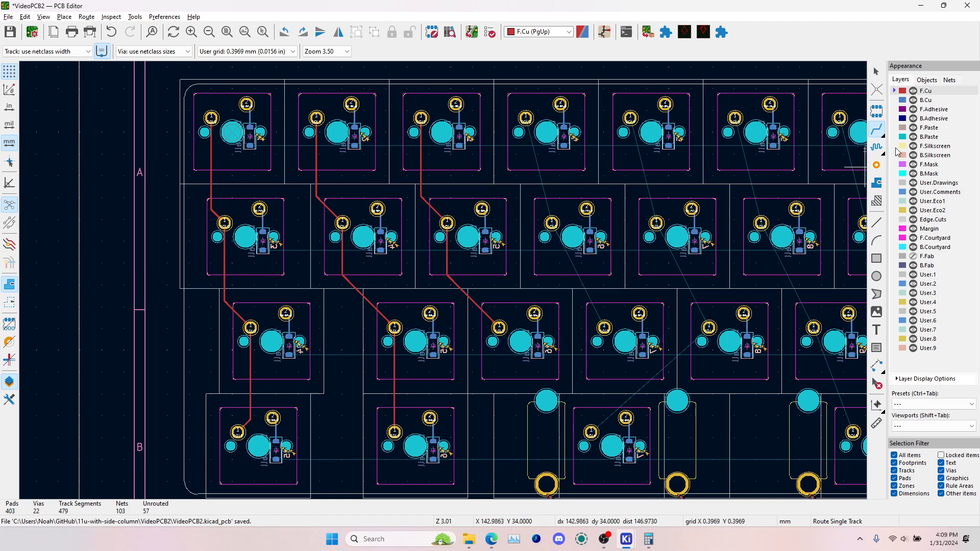
Route the COL3 track on F.Cu through pad 1 of the fourth-column switches, from the top row to the third row
click(534, 117)
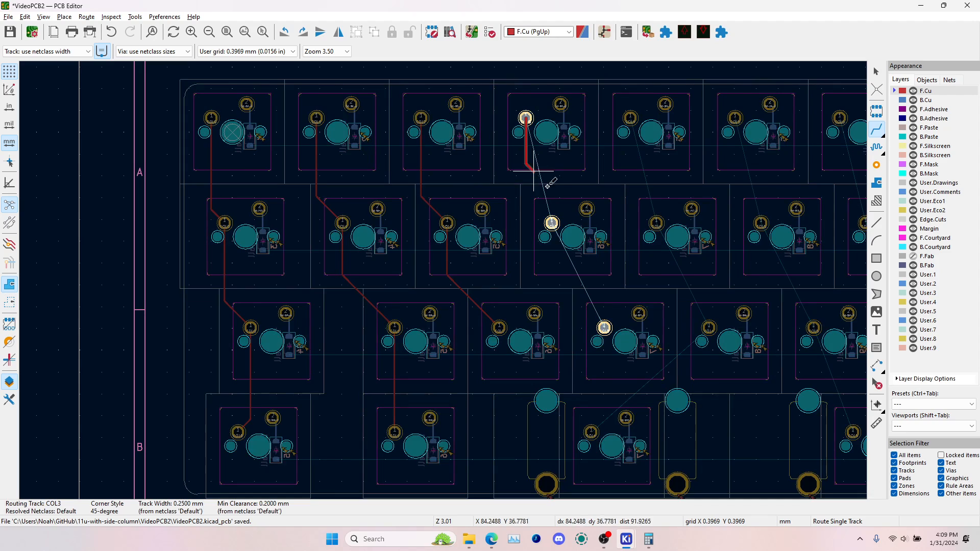
click(553, 223)
click(604, 328)
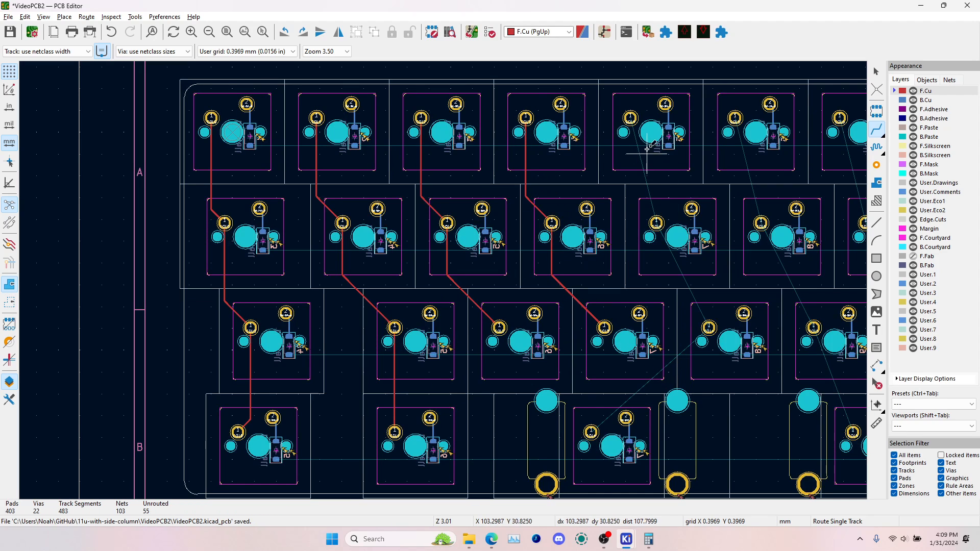
Route the COL4 track on F.Cu through pad 1 of the fifth-column switches, from the top row to the fourth row
click(631, 117)
click(657, 222)
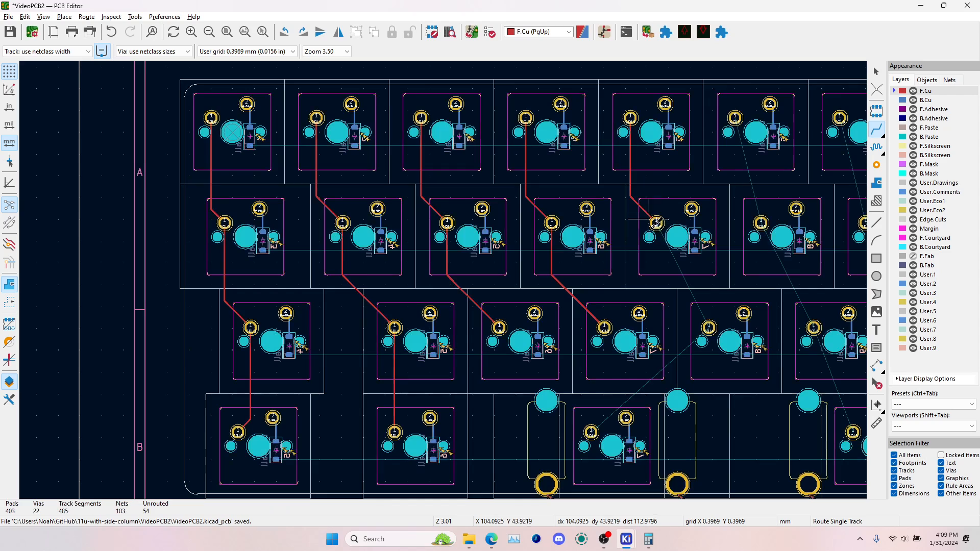
click(709, 328)
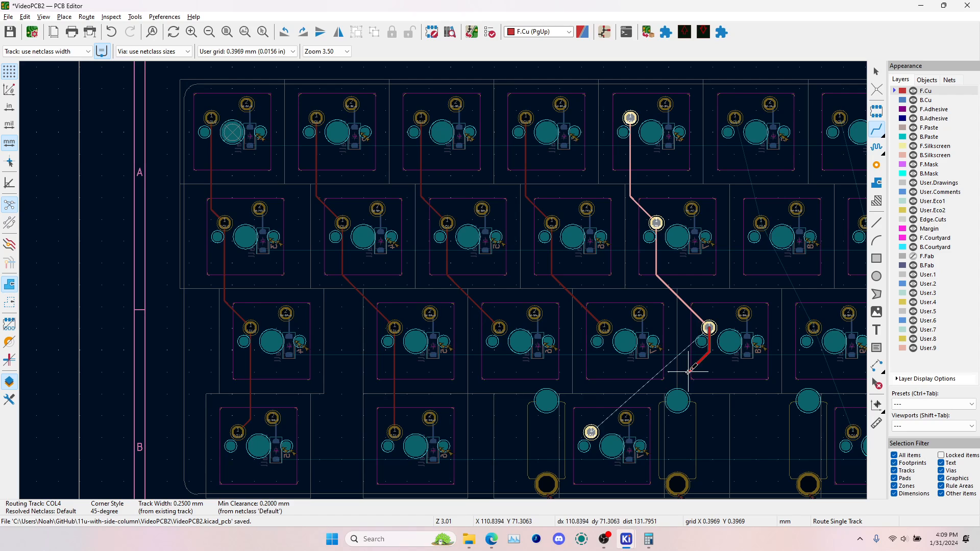
click(591, 431)
middle_drag(670, 302, 341, 248)
middle_drag(417, 153, 383, 210)
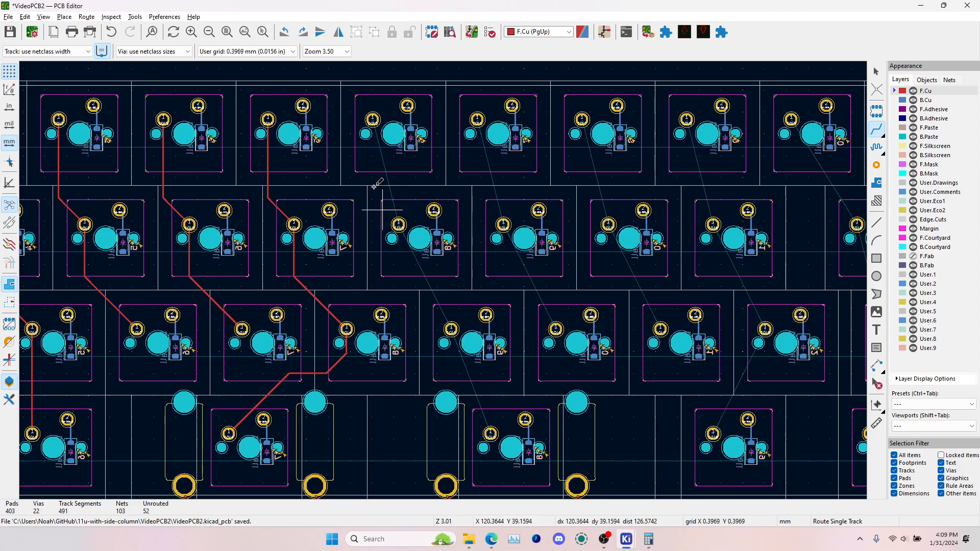
click(373, 122)
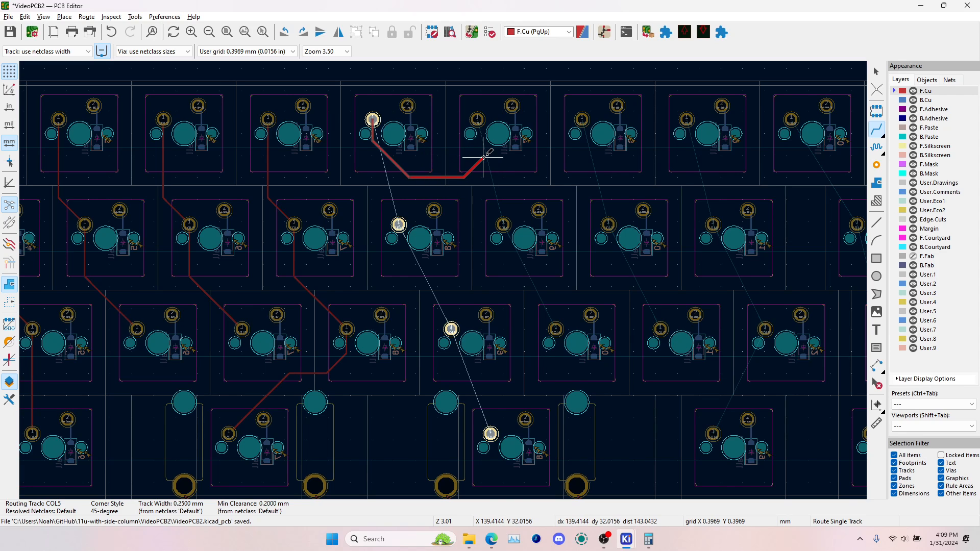
scroll(486, 155, up, 5)
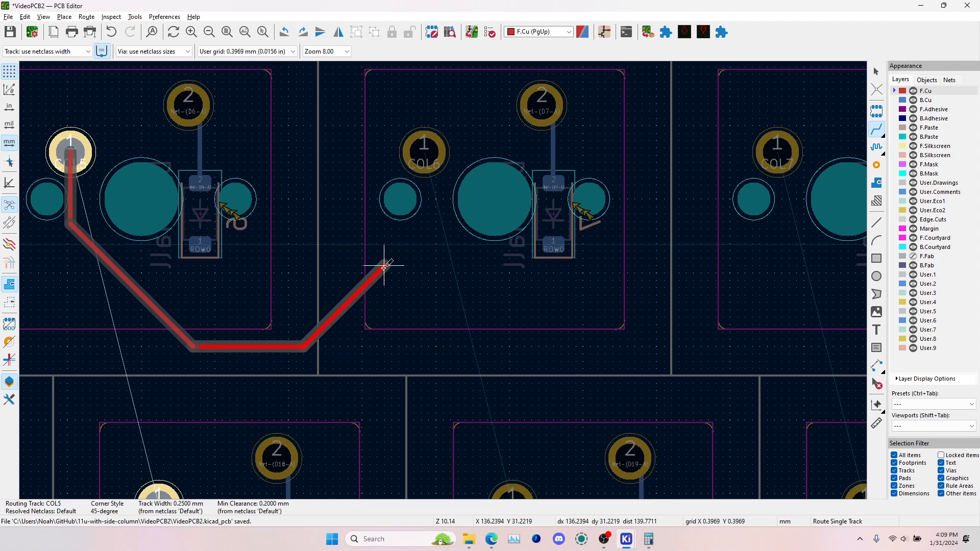
key(slash)
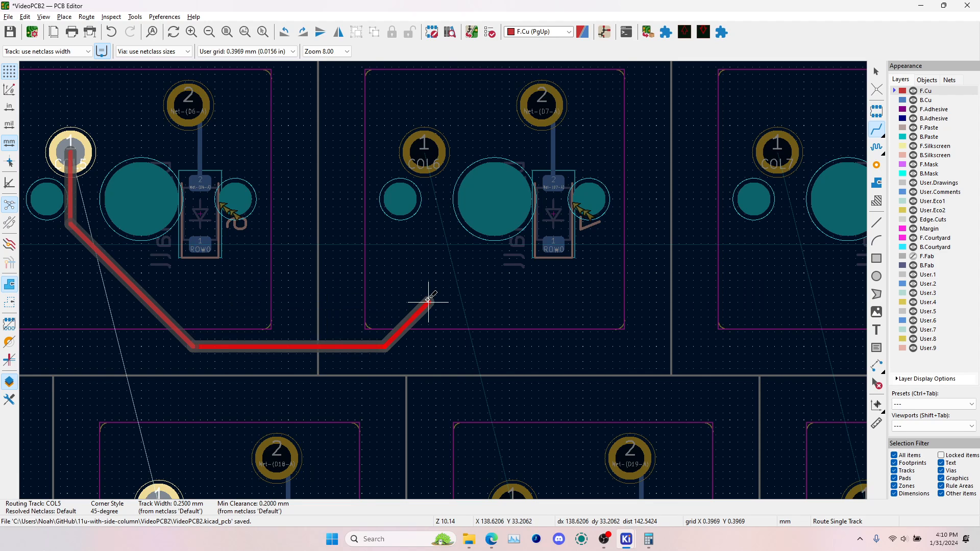
key(Escape)
key(Escape)
click(165, 320)
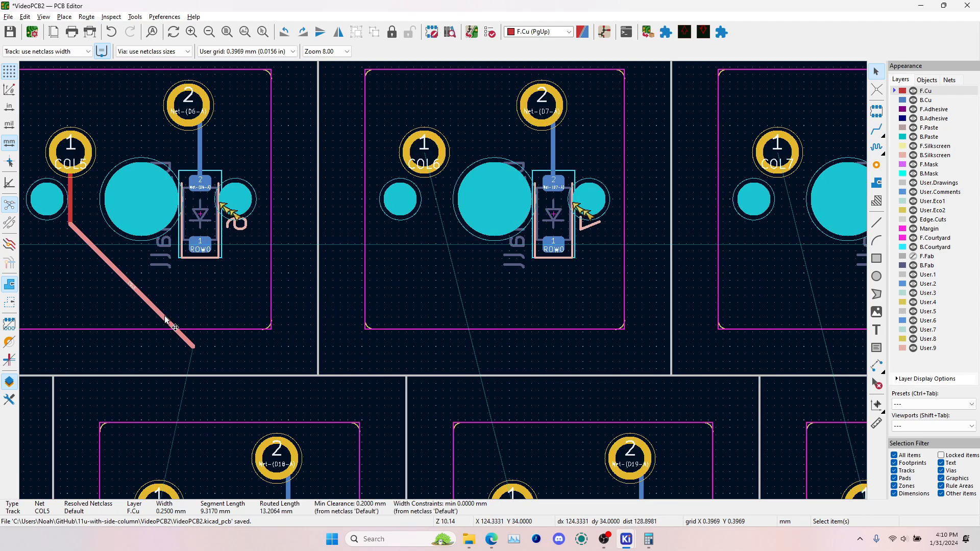
key(Delete)
click(69, 197)
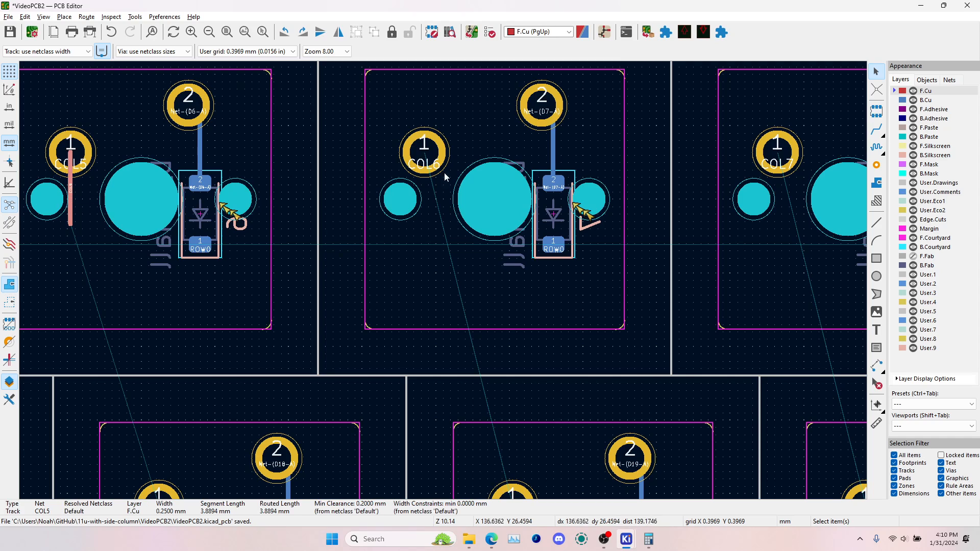
key(Delete)
Route the COL5 track on F.Cu through pad 1 of the sixth-column switches, from the top row to the third row
click(878, 131)
click(70, 152)
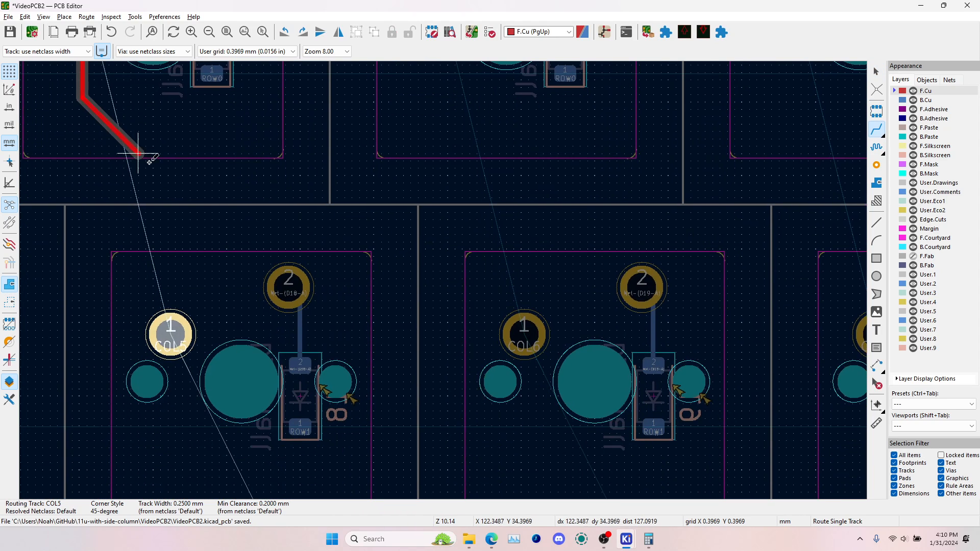
scroll(181, 347, down, 3)
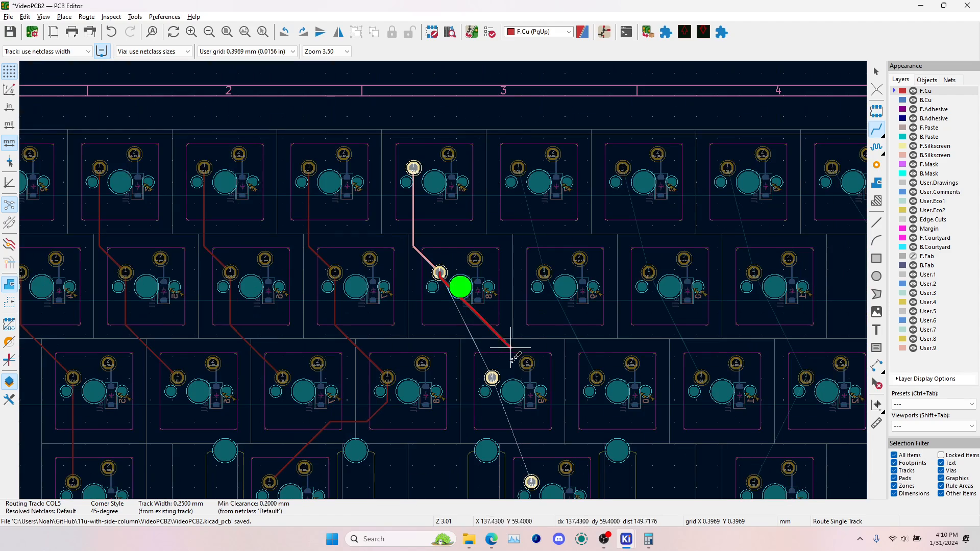
click(491, 377)
scroll(510, 485, up, 3)
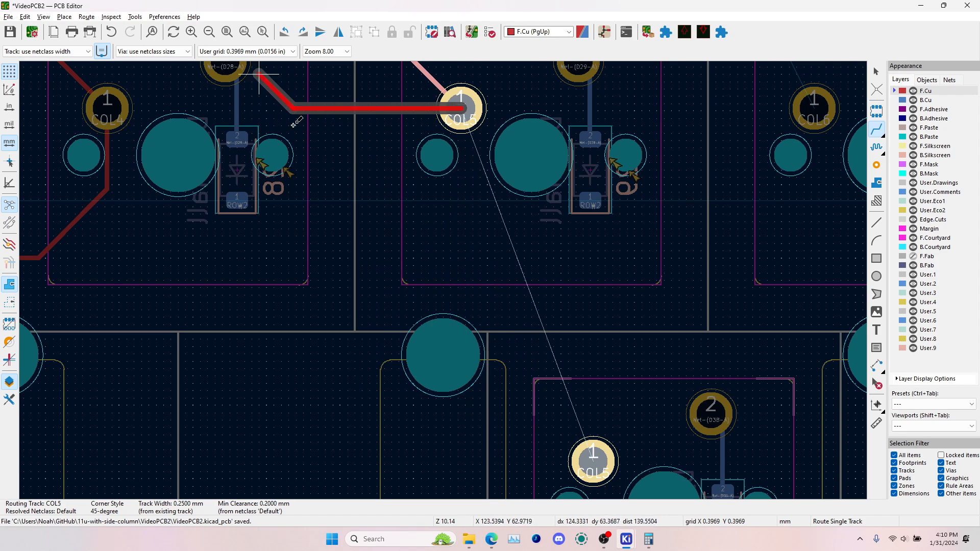
key(Escape)
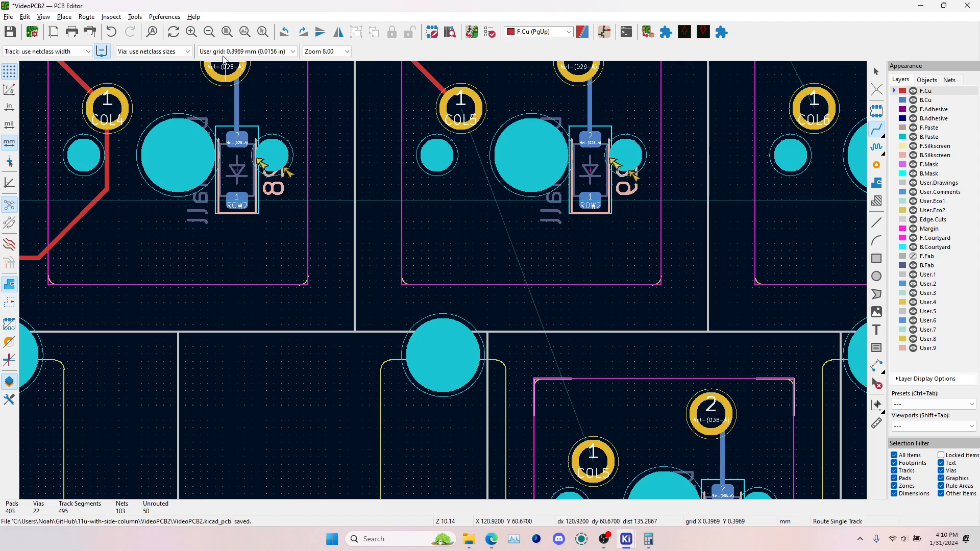
Set the interactive router mode to Walk around
click(165, 17)
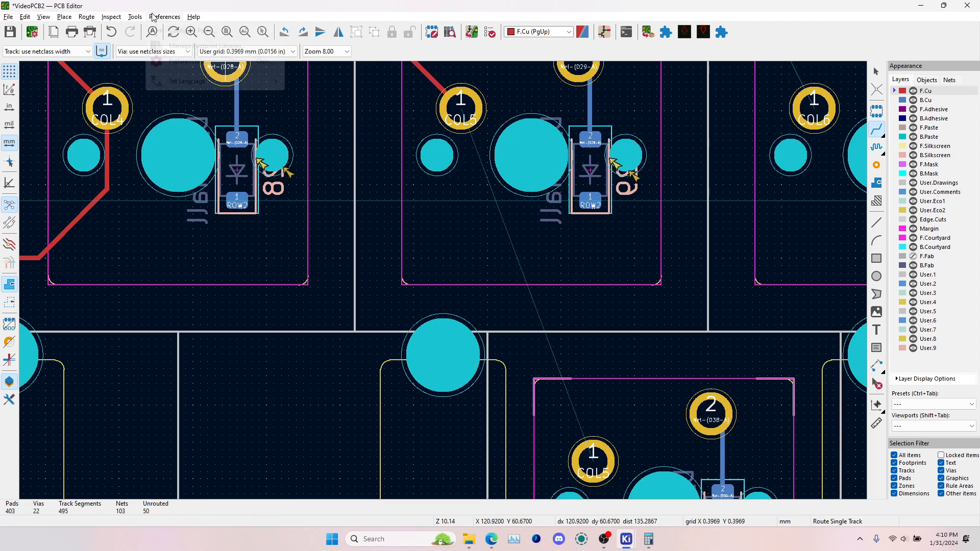
click(87, 17)
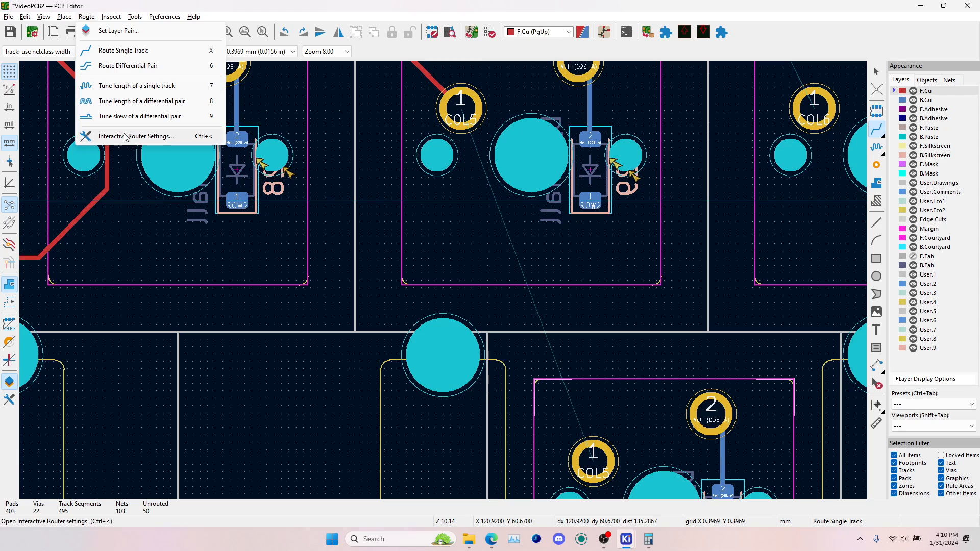
key(Escape)
key(ctrl+s)
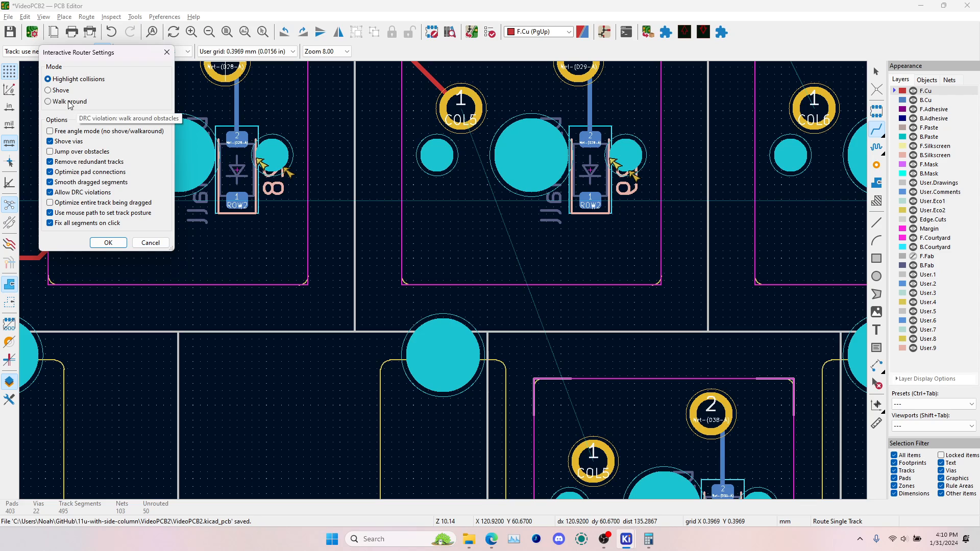
click(108, 243)
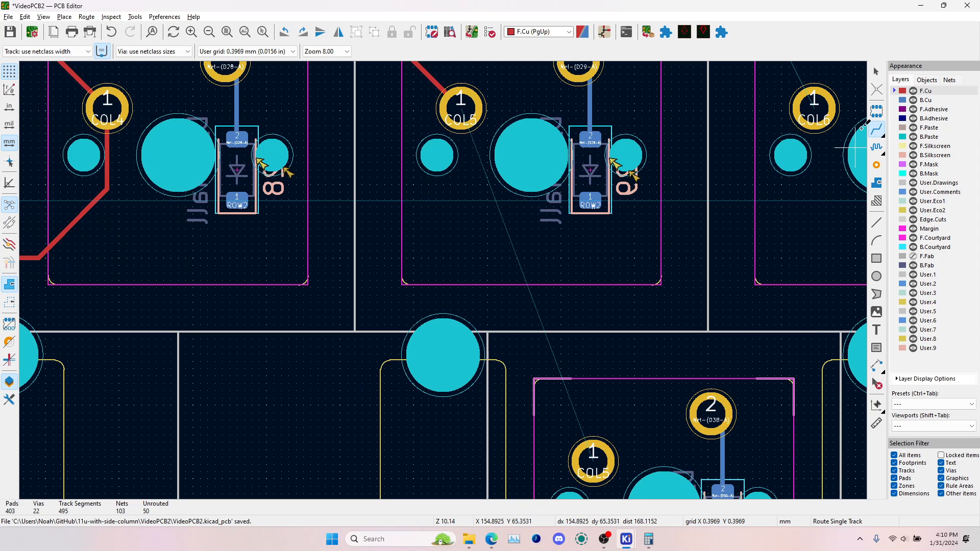
Set the interactive router mode to Highlight collisions and route the COL5 track from the third-row pad to the fourth-row pad
click(456, 110)
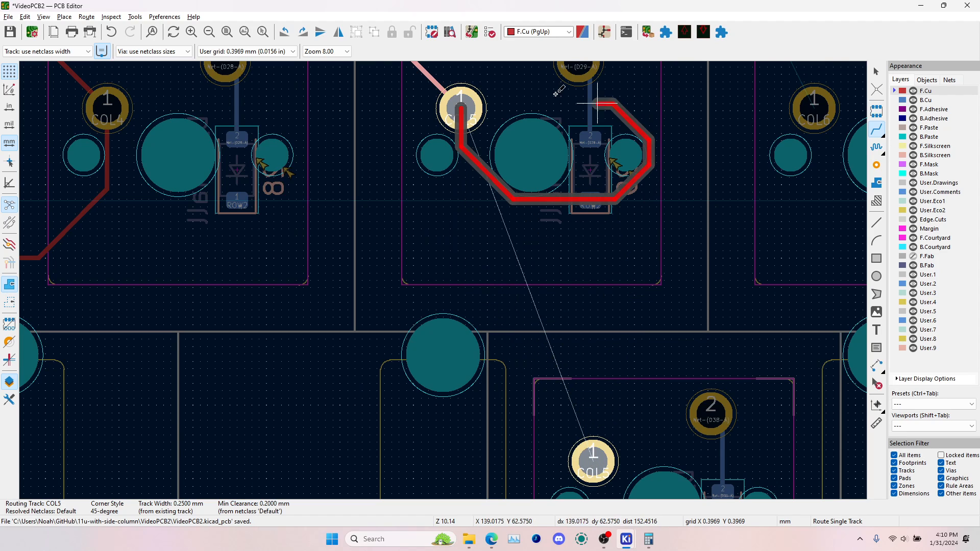
click(87, 17)
click(136, 136)
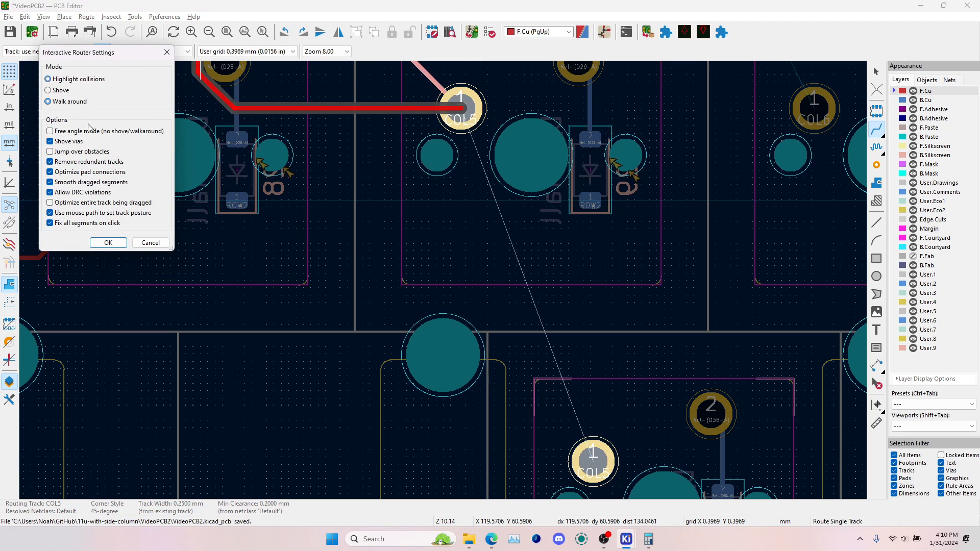
click(108, 243)
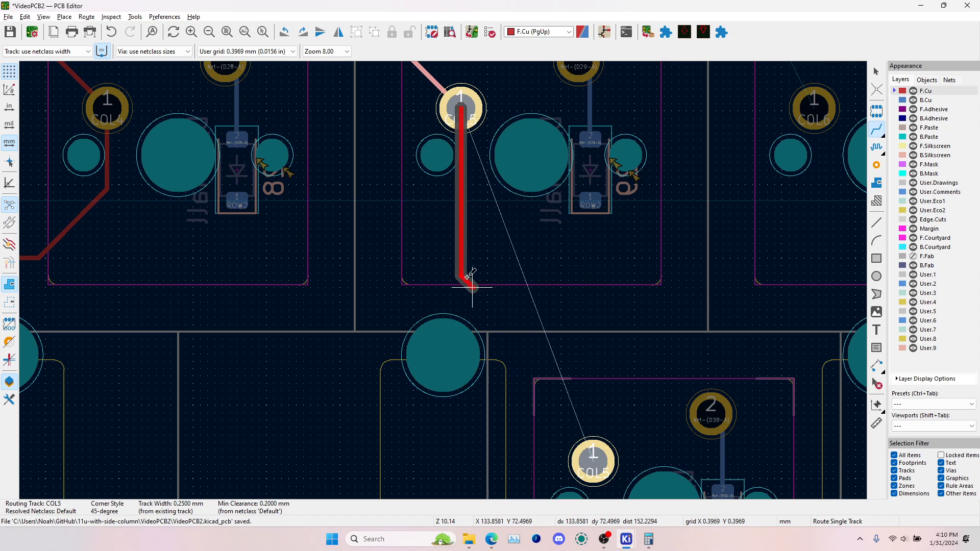
click(593, 462)
Route the COL6 track on F.Cu through pad 1 of the seventh-column switches in the top three rows
scroll(576, 295, down, 1)
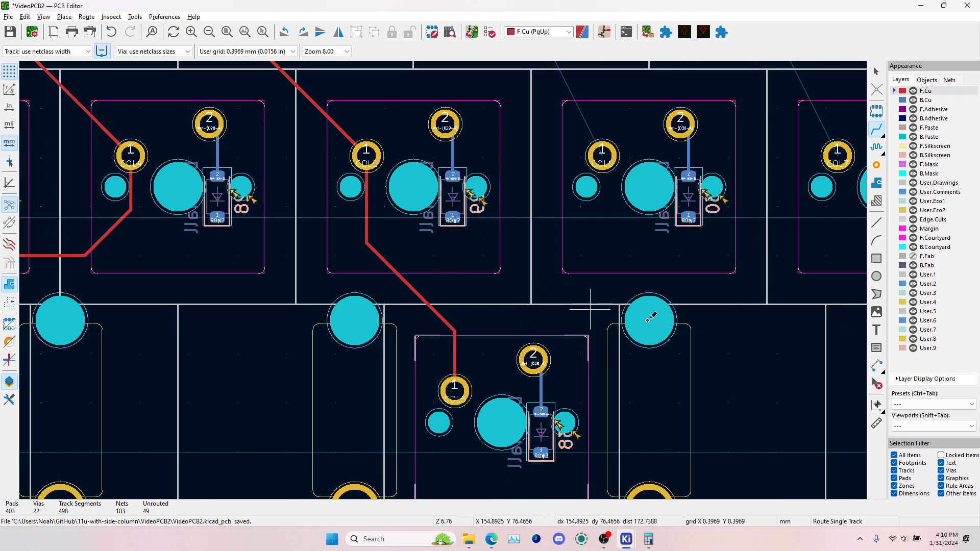
click(603, 155)
middle_drag(532, 147, 502, 465)
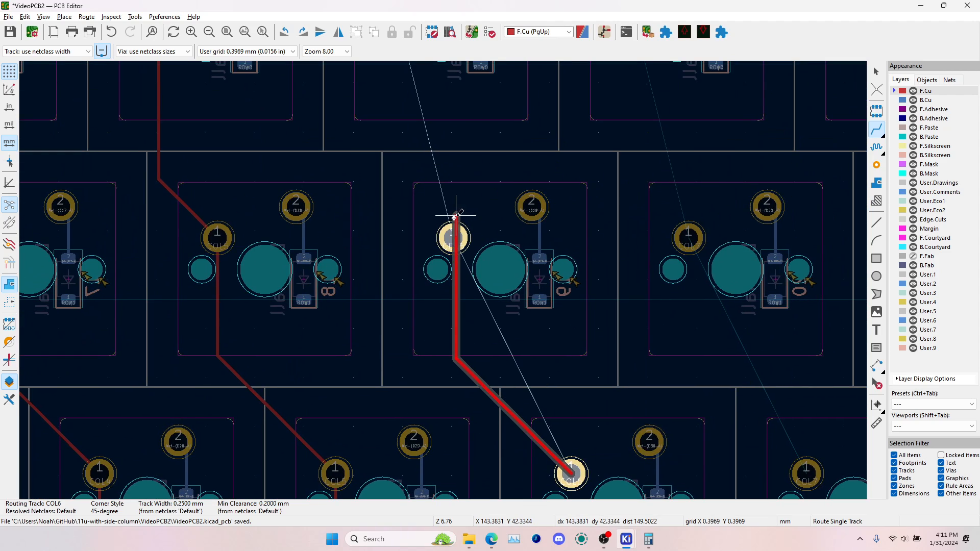
click(453, 236)
key(Escape)
click(452, 229)
middle_drag(444, 183, 470, 249)
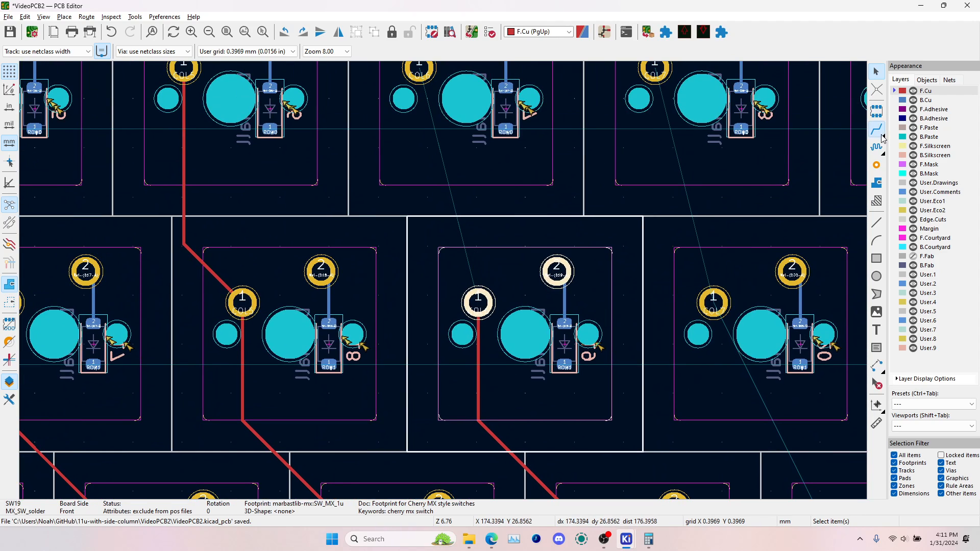
click(880, 134)
click(420, 68)
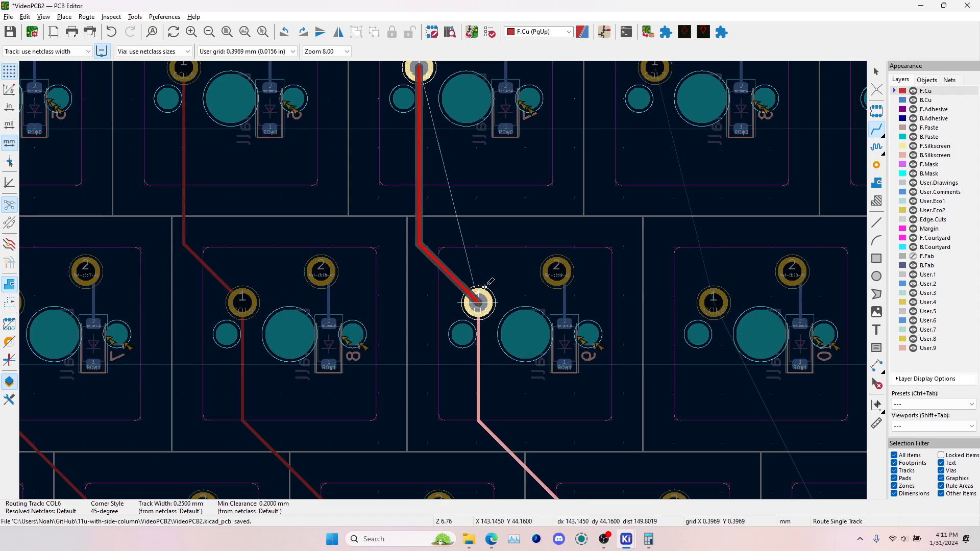
click(479, 302)
Route the COL7 track on F.Cu through pad 1 of the eighth-column switches, from the top row to the third row
click(655, 69)
click(714, 303)
click(713, 304)
middle_drag(758, 407, 414, 166)
click(488, 297)
Route the COL8 track on F.Cu through pad 1 of the ninth-column switches in all four rows, avoiding the switch holes
middle_drag(698, 402, 445, 316)
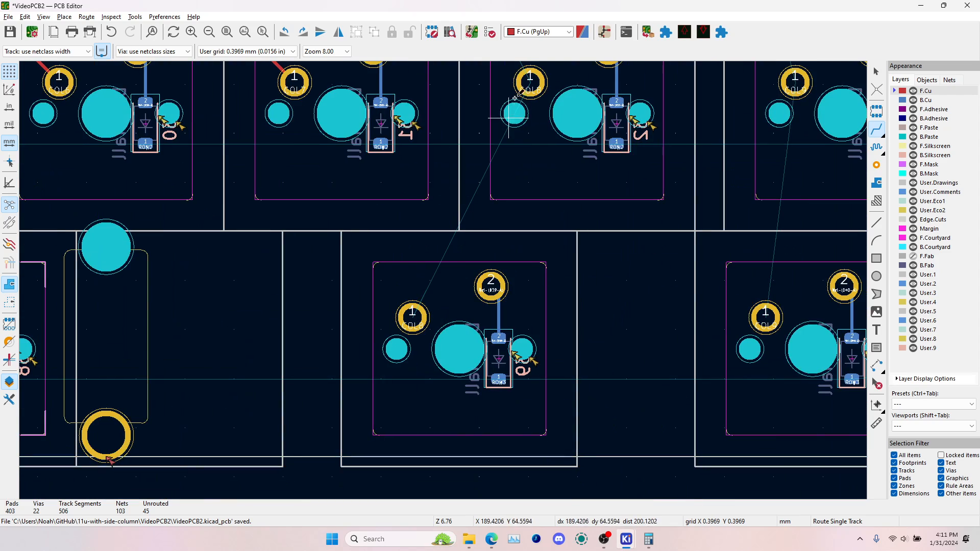
click(531, 84)
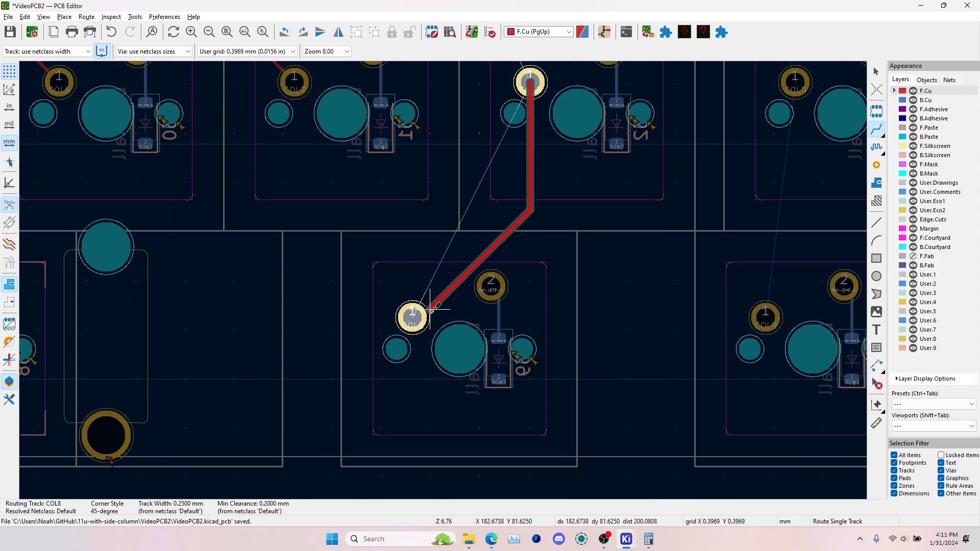
click(413, 318)
middle_drag(548, 69, 559, 189)
click(542, 201)
middle_drag(447, 103, 482, 264)
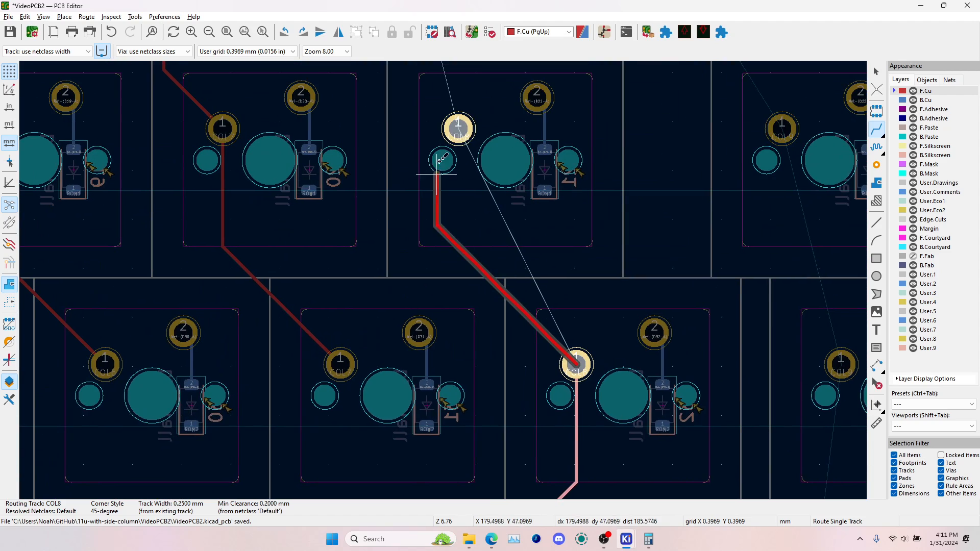
click(462, 134)
click(454, 128)
scroll(368, 88, down, 1)
scroll(405, 228, up, 1)
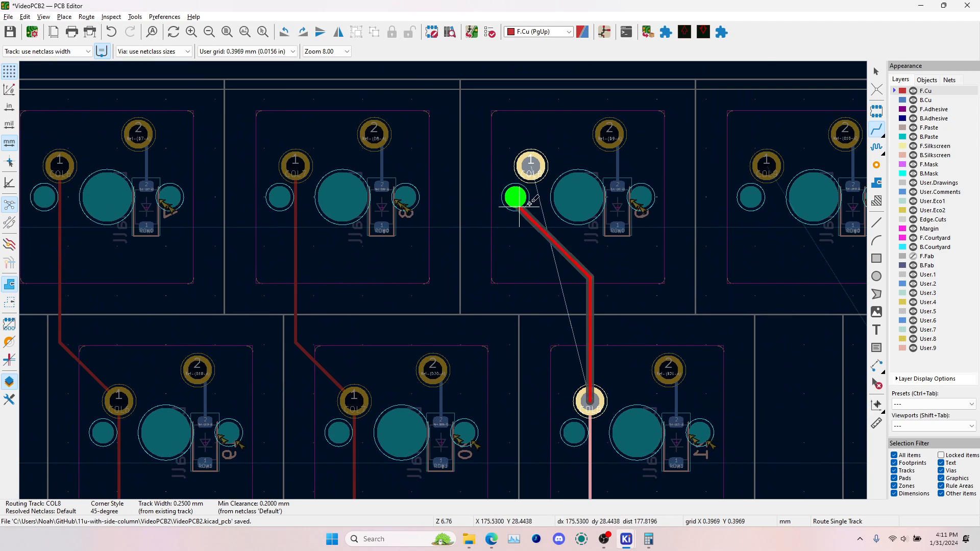
key(slash)
click(532, 166)
Route the COL9 track on F.Cu through pad 1 of the tenth-column switches, from the top row down to the fourth row
scroll(548, 224, down, 1)
click(589, 239)
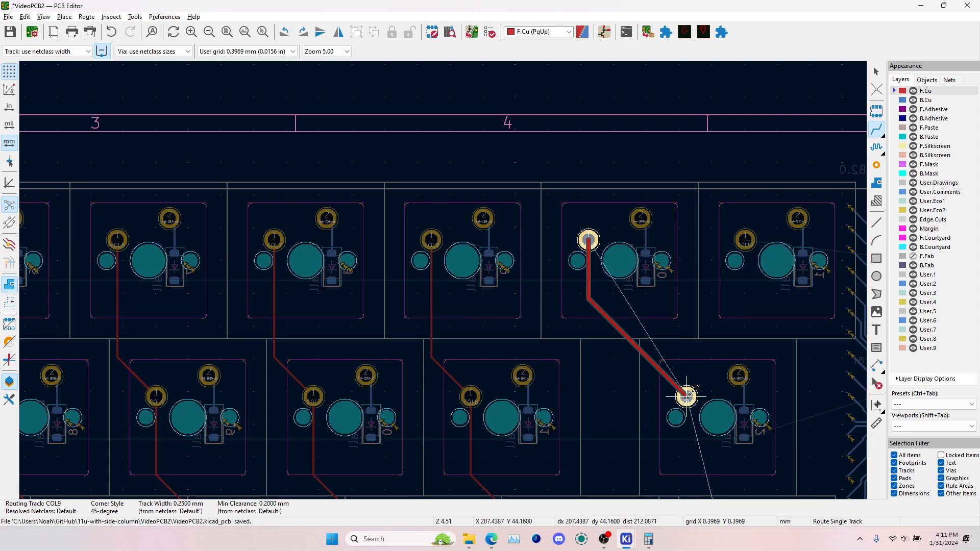
click(686, 397)
key(e)
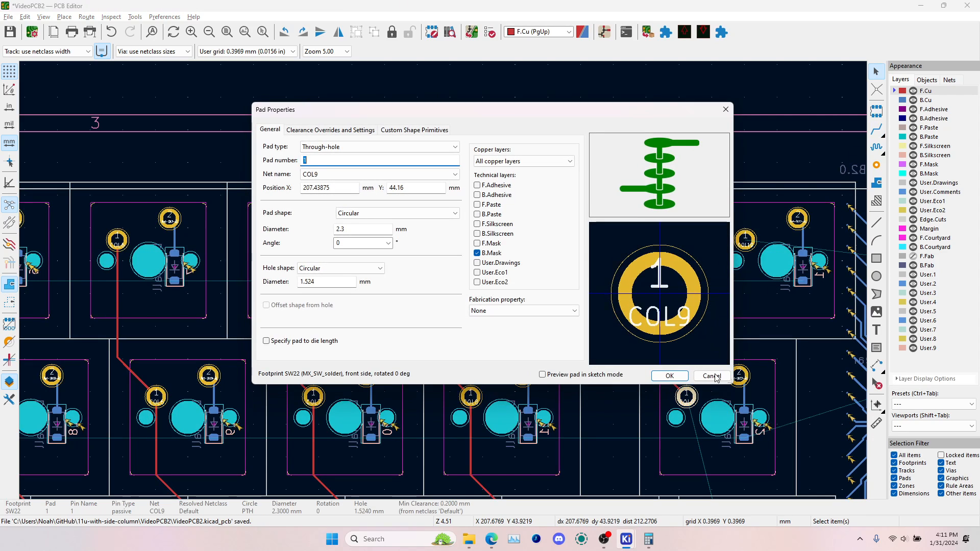
click(711, 376)
click(877, 129)
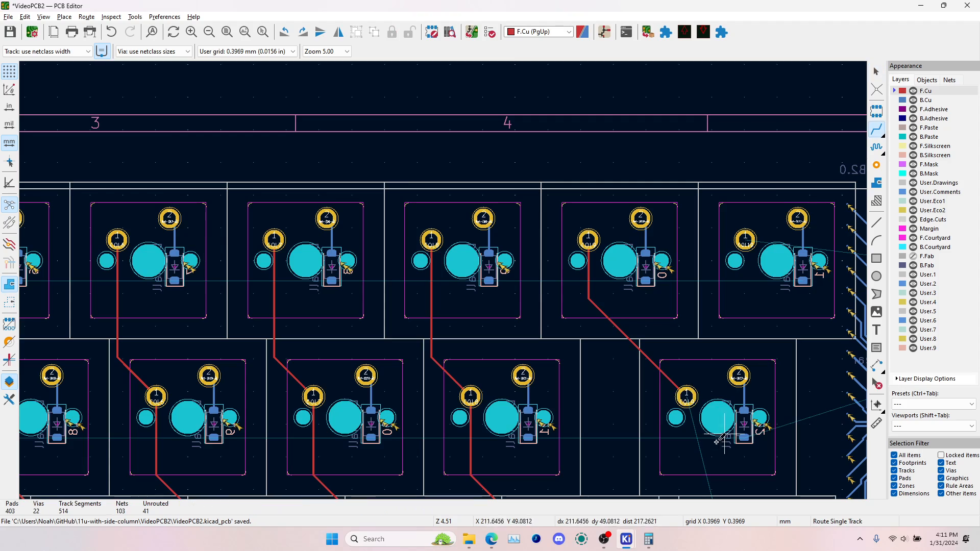
click(686, 397)
middle_drag(698, 441, 451, 160)
click(479, 273)
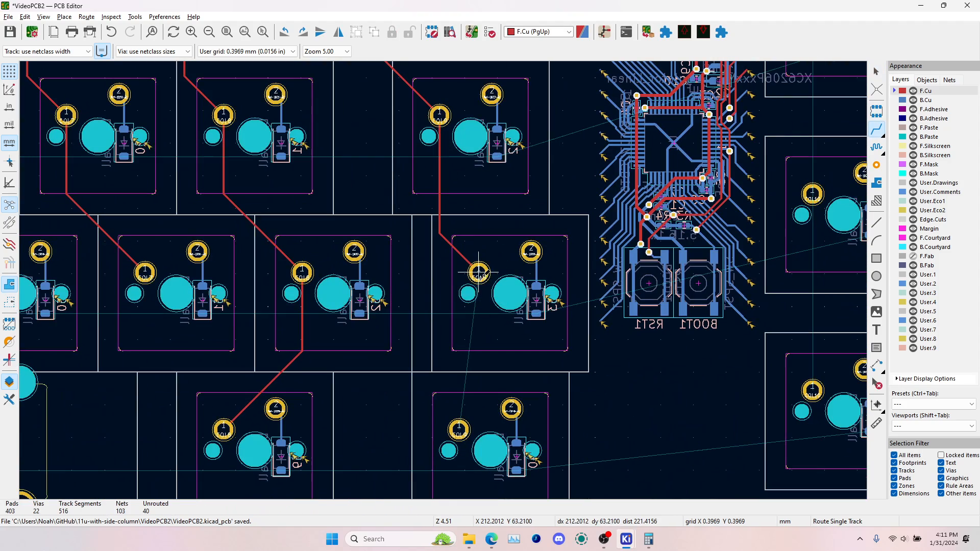
click(479, 273)
click(459, 429)
Route the COL10 track on F.Cu through pad 1 of the three switches in the separate side column
scroll(460, 429, down, 2)
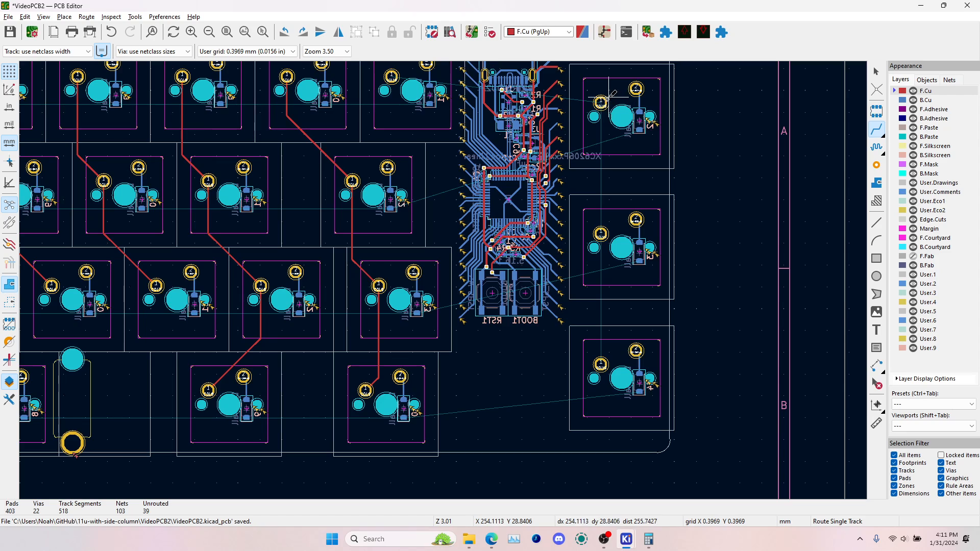
click(601, 101)
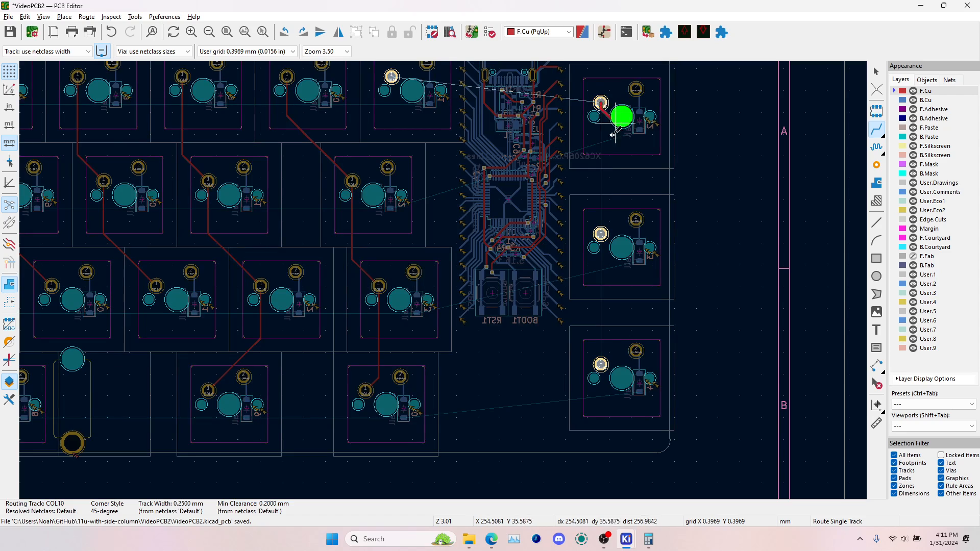
click(602, 233)
click(602, 233)
click(601, 364)
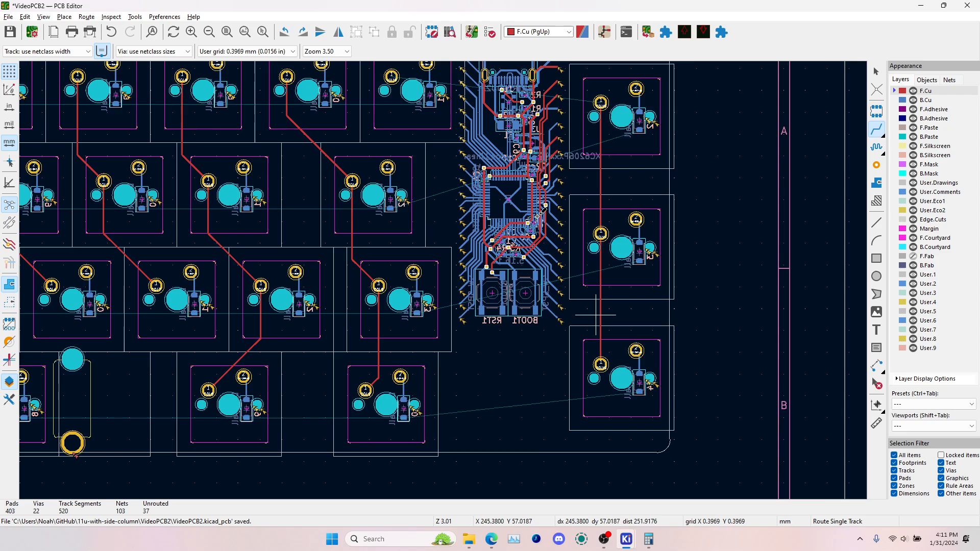
scroll(452, 116, down, 2)
scroll(404, 256, up, 5)
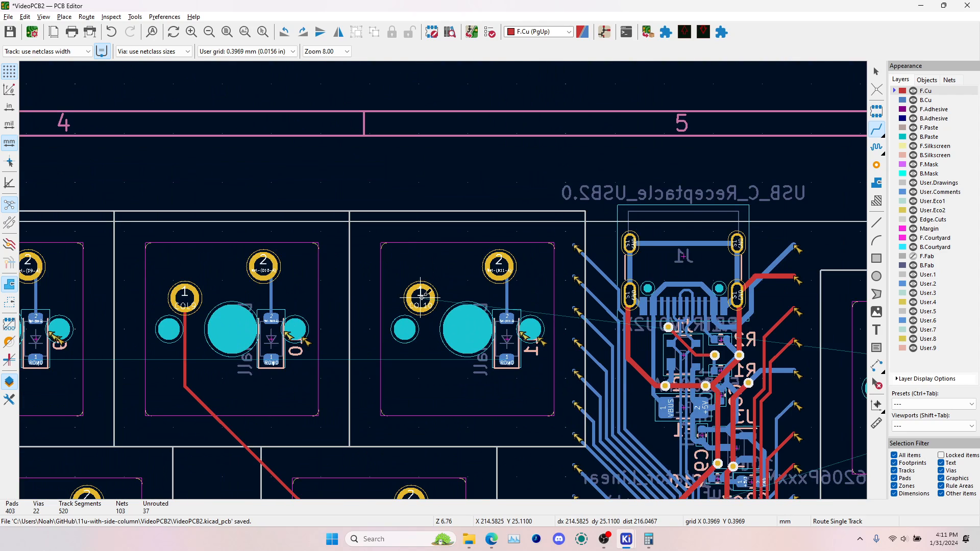
click(421, 296)
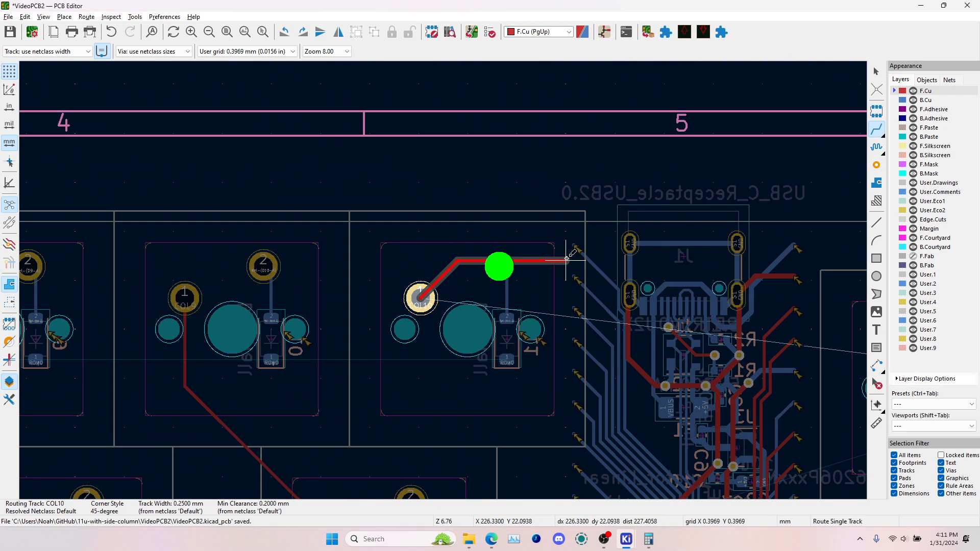
middle_drag(566, 259, 211, 164)
middle_drag(484, 401, 866, 404)
scroll(286, 230, down, 1)
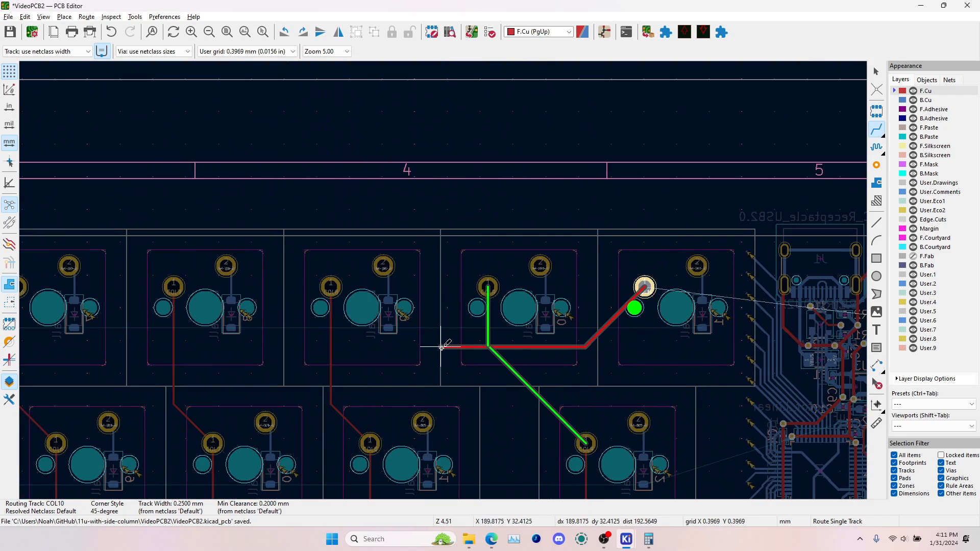
middle_drag(699, 267, 477, 403)
scroll(498, 382, down, 1)
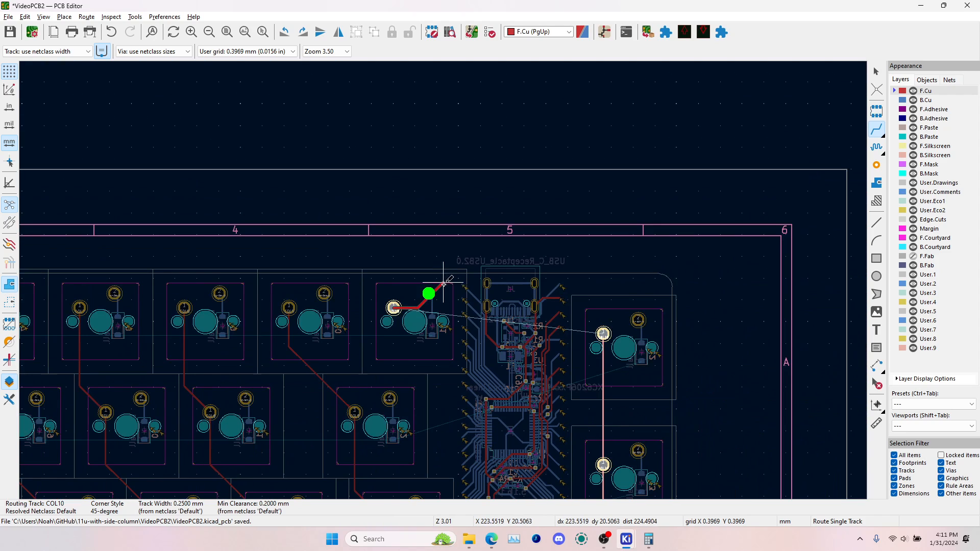
scroll(452, 294, up, 1)
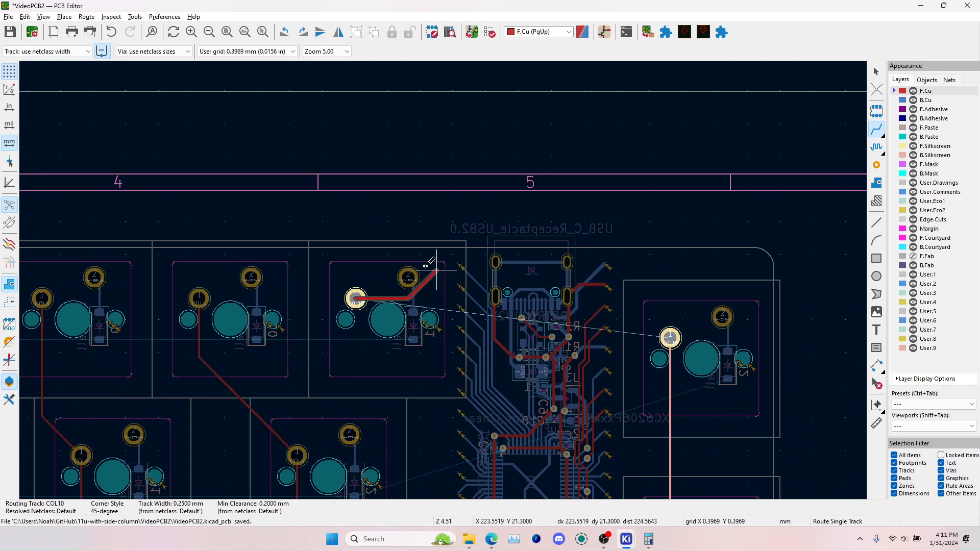
scroll(430, 392, down, 2)
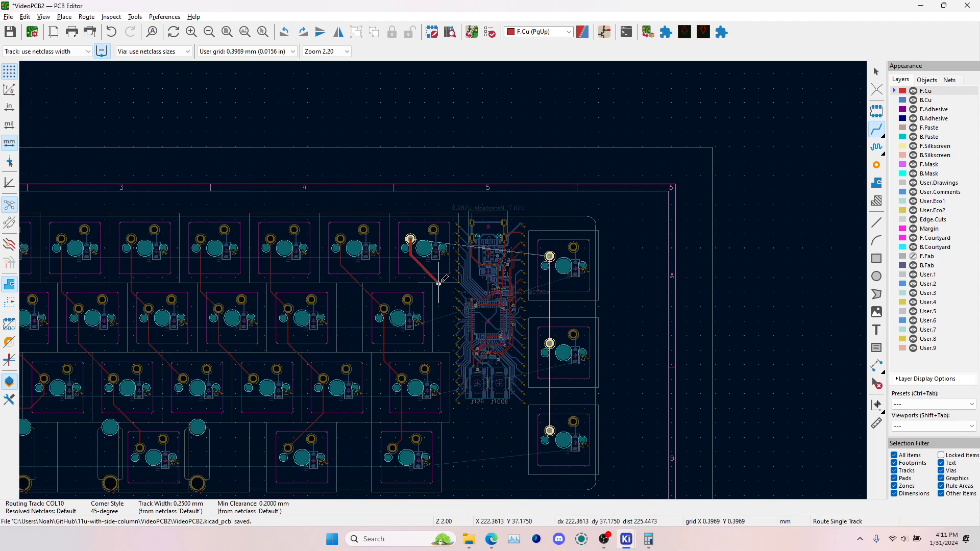
key(Escape)
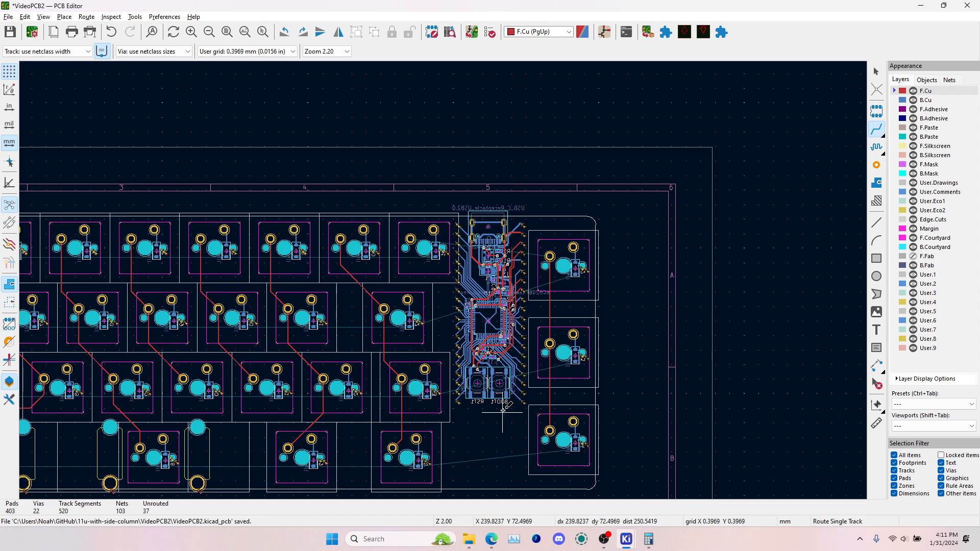
Route COL10 on F.Cu from the last top-row switch of the main block, between USB connector J1's upper and lower shield pads, to the top side-column switch
scroll(444, 280, up, 2)
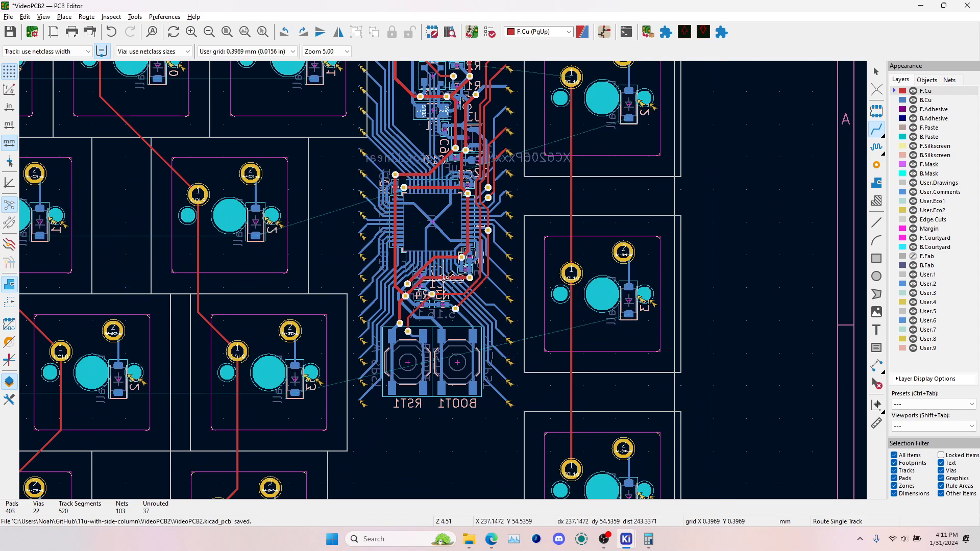
scroll(445, 278, down, 1)
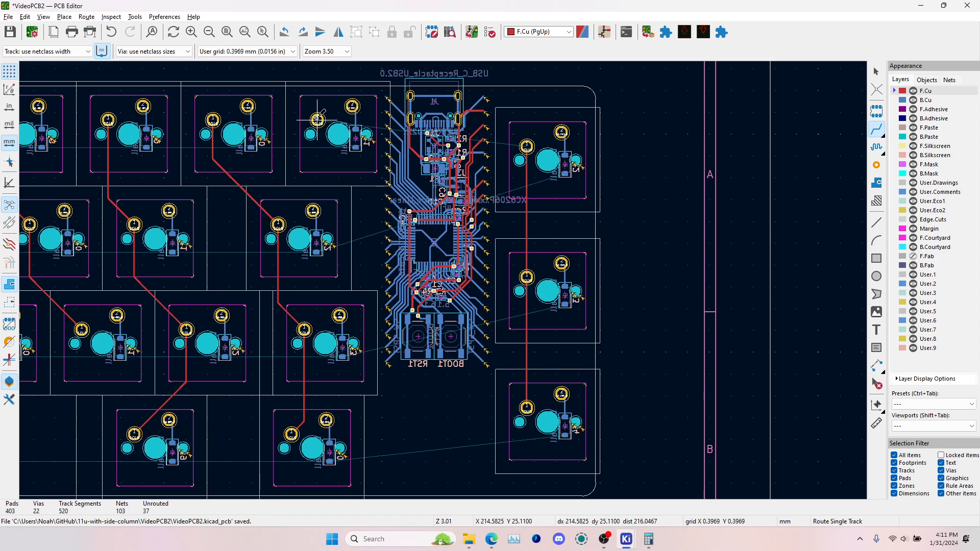
scroll(443, 155, up, 2)
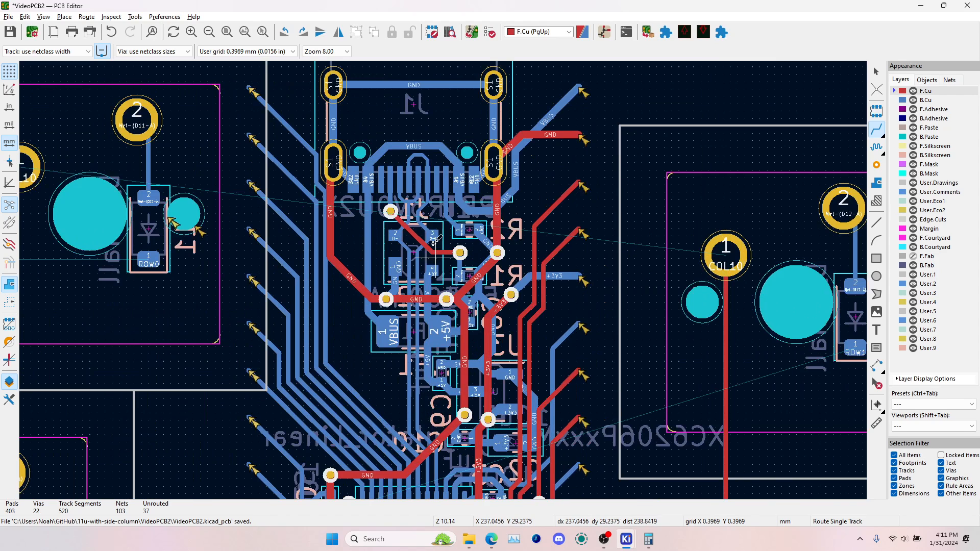
middle_drag(356, 180, 537, 301)
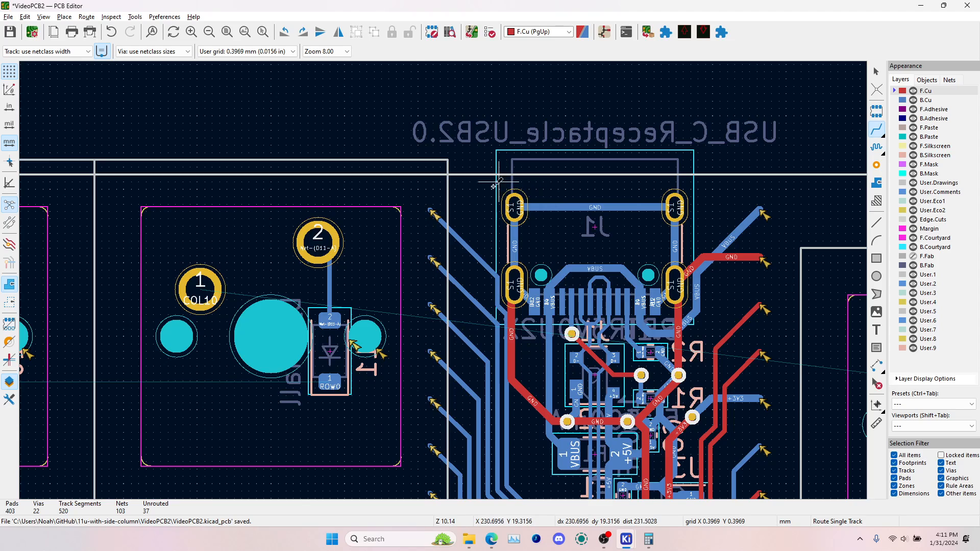
click(208, 278)
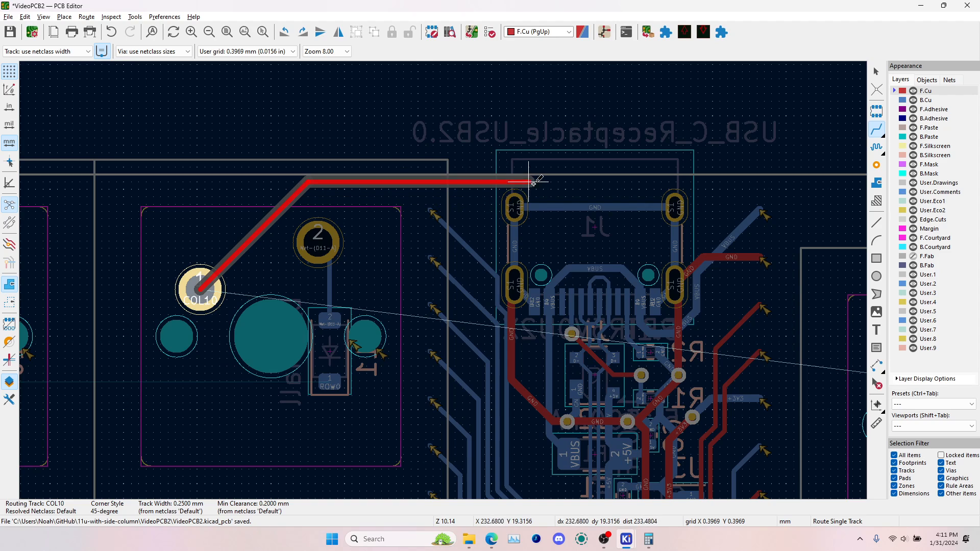
scroll(669, 183, up, 3)
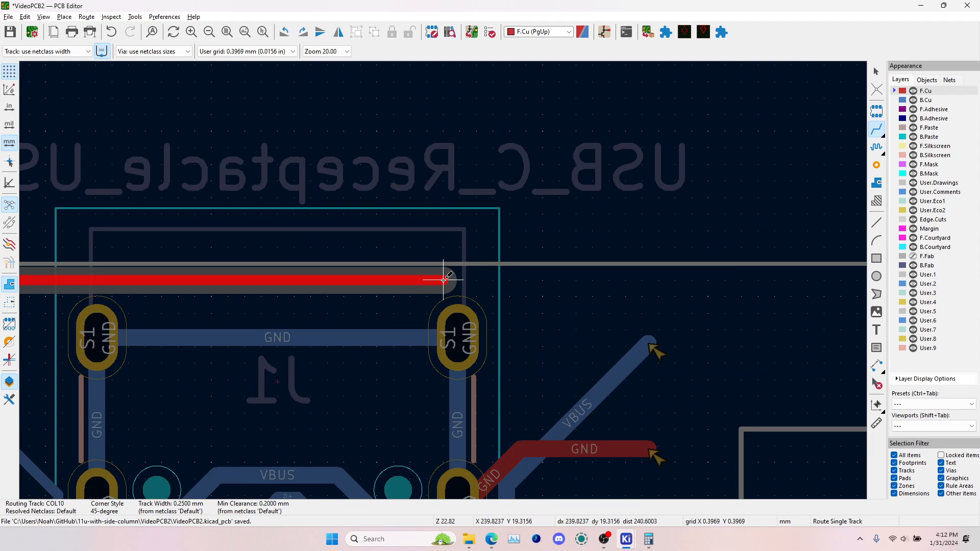
scroll(443, 280, down, 2)
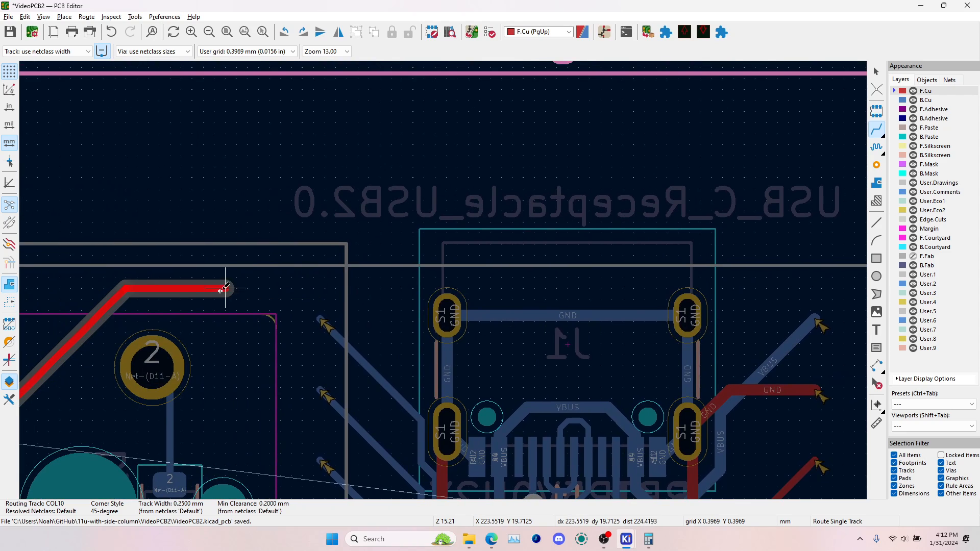
click(246, 289)
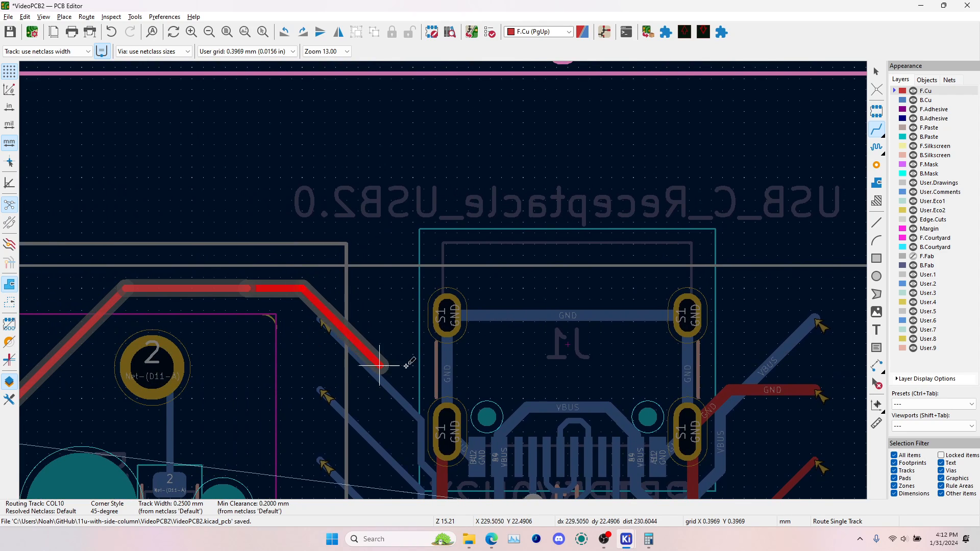
click(473, 365)
middle_drag(702, 364, 582, 357)
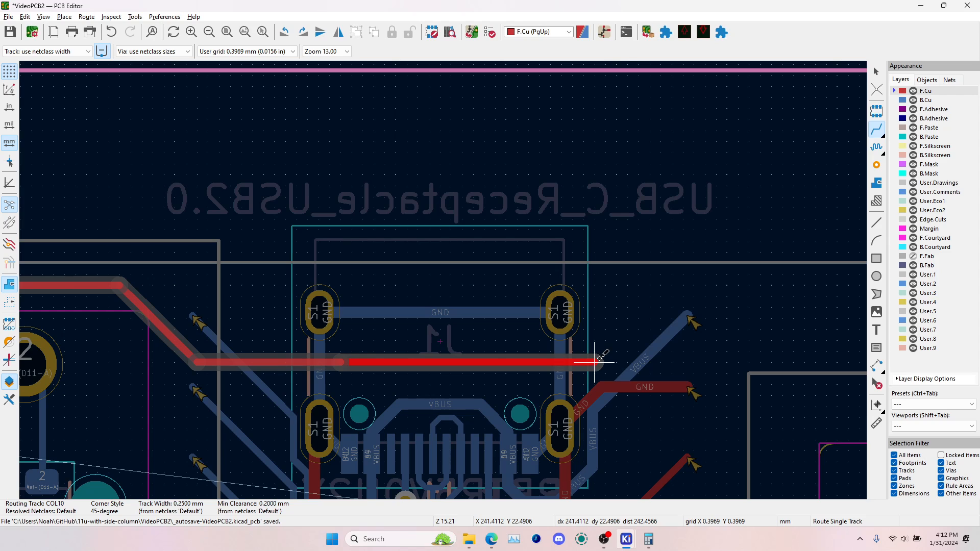
scroll(630, 335, down, 2)
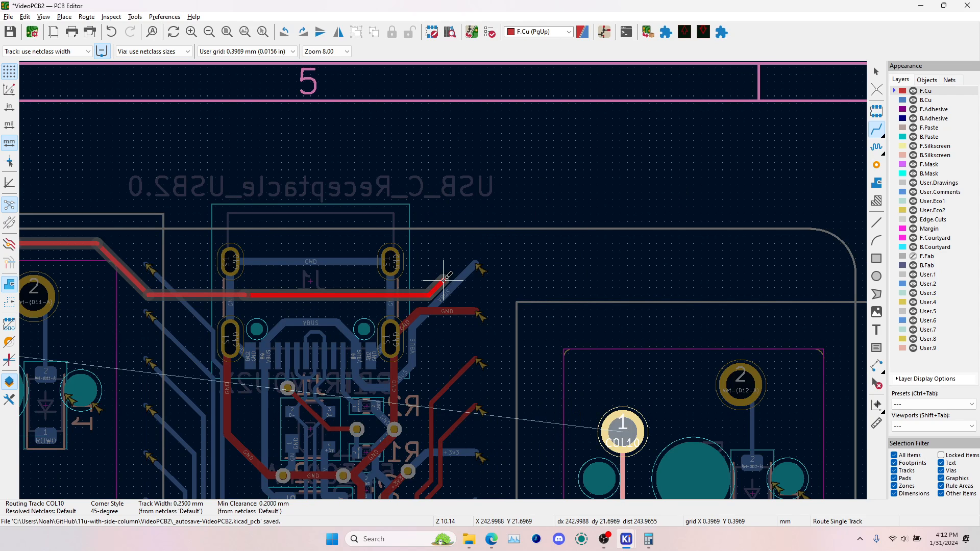
click(622, 429)
key(Escape)
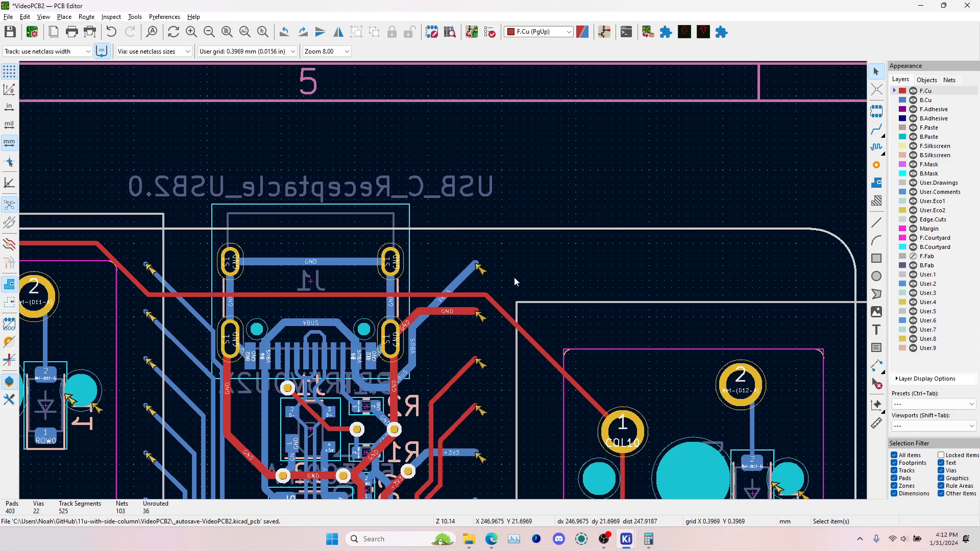
Examine the USB-C connector area from both board sides in the 3D viewer, including the COL10 track between the connector's shield pads
key(alt+3)
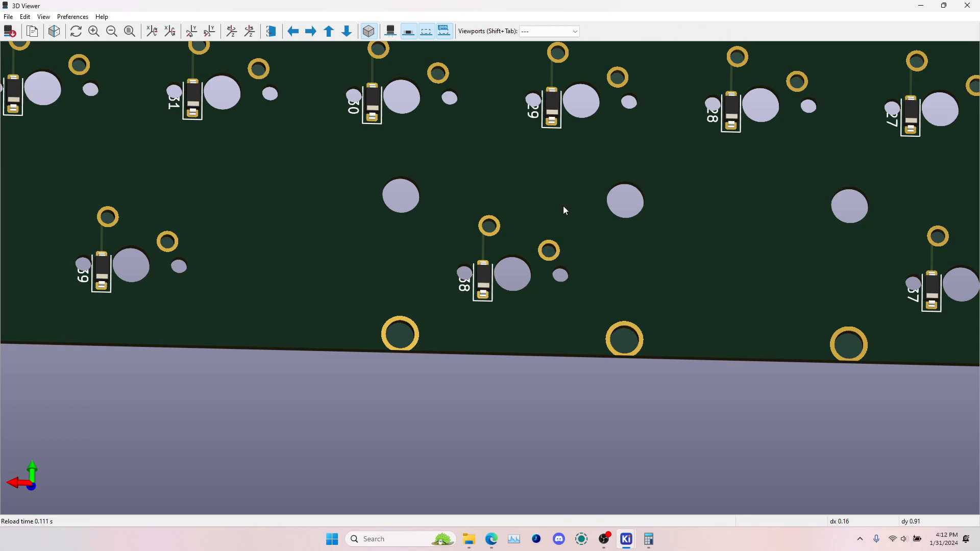
scroll(564, 211, down, 6)
scroll(432, 283, up, 2)
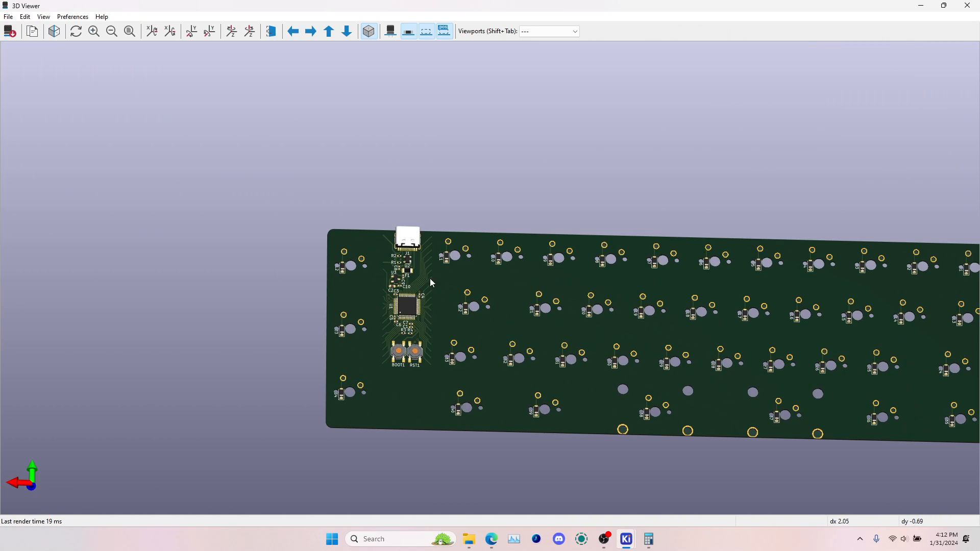
scroll(409, 255, up, 4)
middle_drag(271, 174, 519, 231)
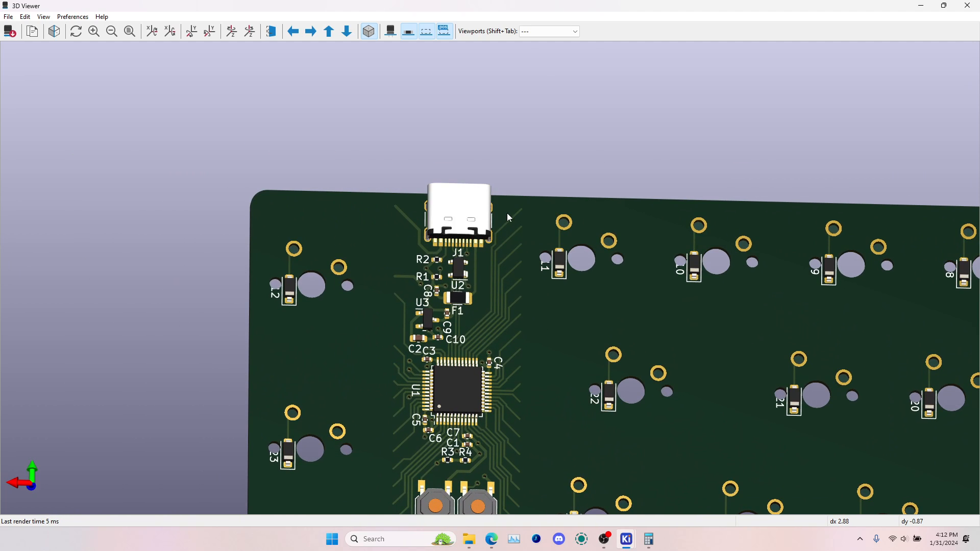
drag(442, 274, 602, 228)
scroll(559, 227, up, 2)
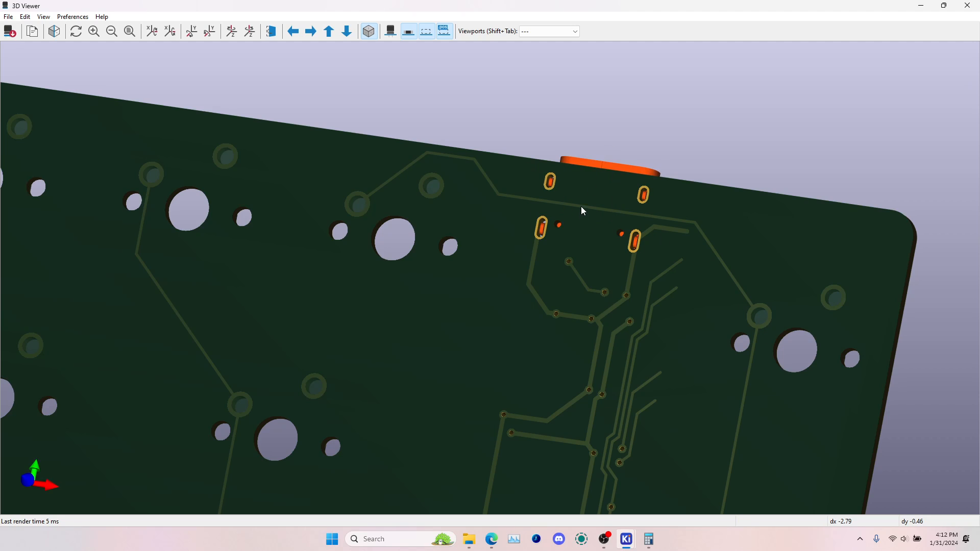
scroll(587, 207, down, 4)
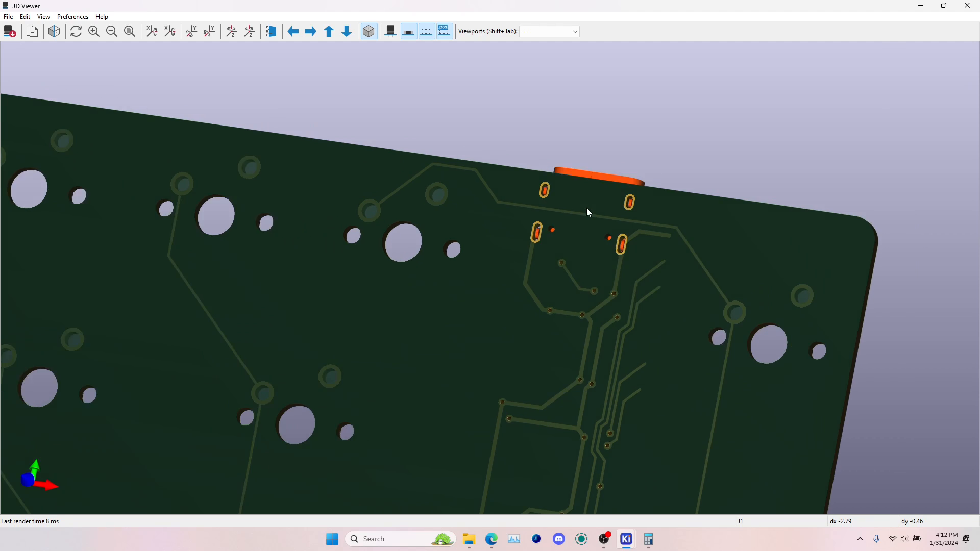
key(alt+Tab)
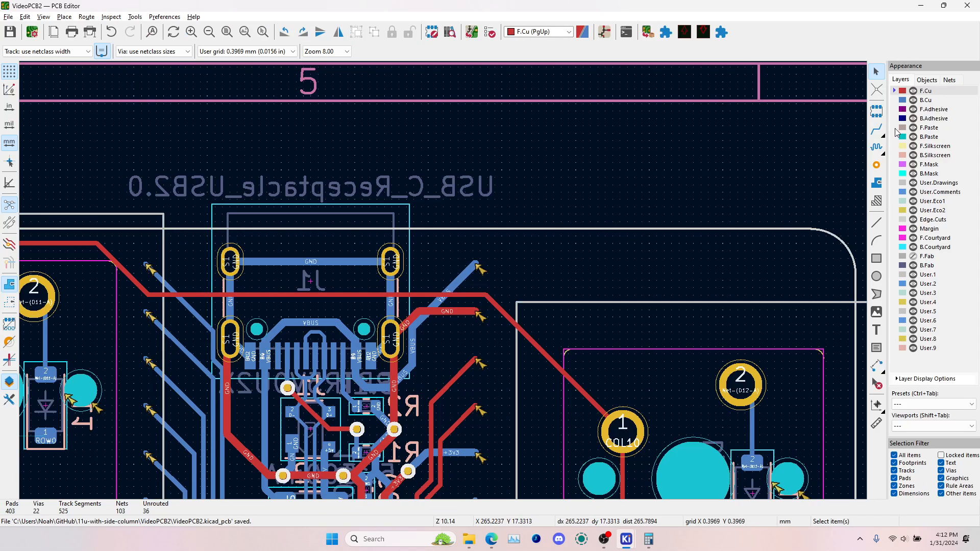
Route the ROW0 track on B.Cu through pad 1 of the top-row diodes, from the first switch to the last in the main block
click(877, 129)
scroll(444, 277, down, 3)
key(Page_Down)
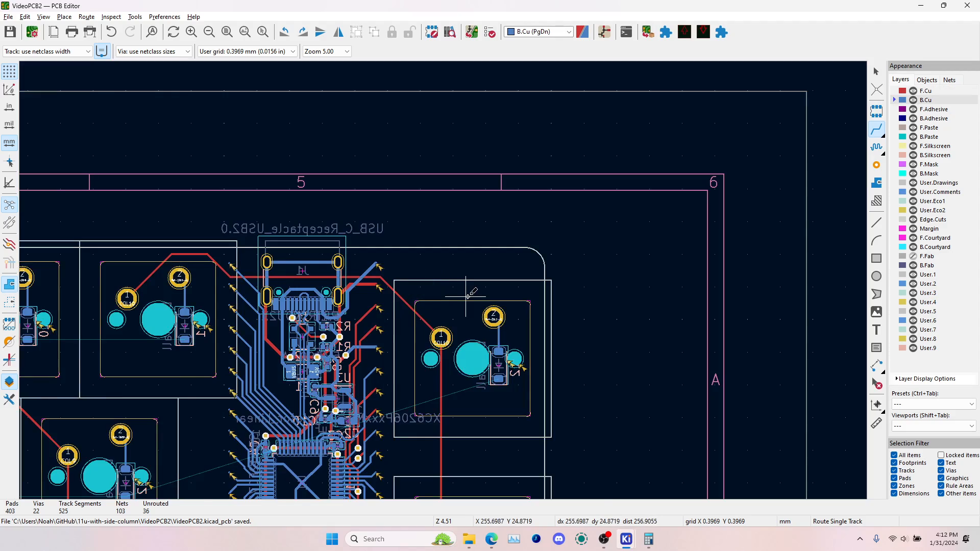
scroll(449, 281, down, 3)
scroll(409, 267, up, 4)
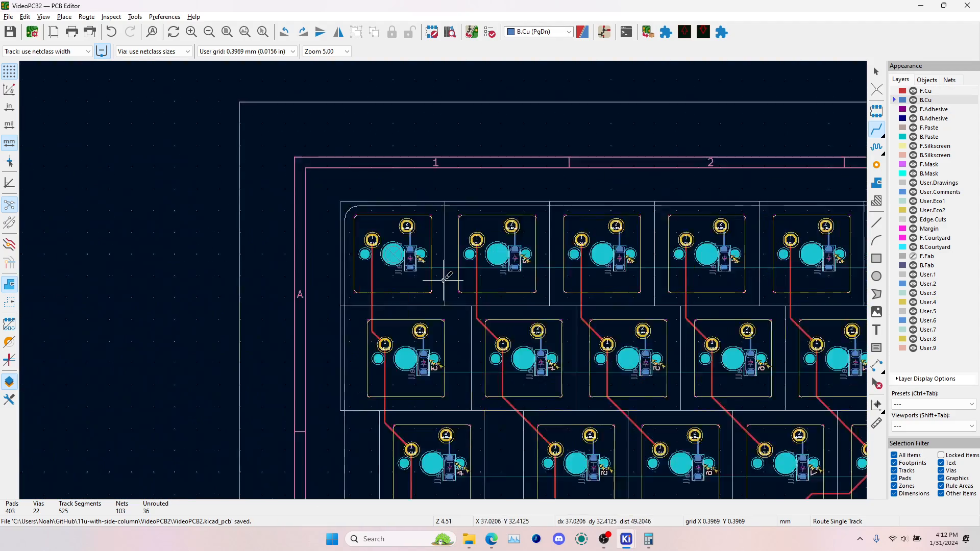
click(333, 237)
scroll(443, 256, down, 3)
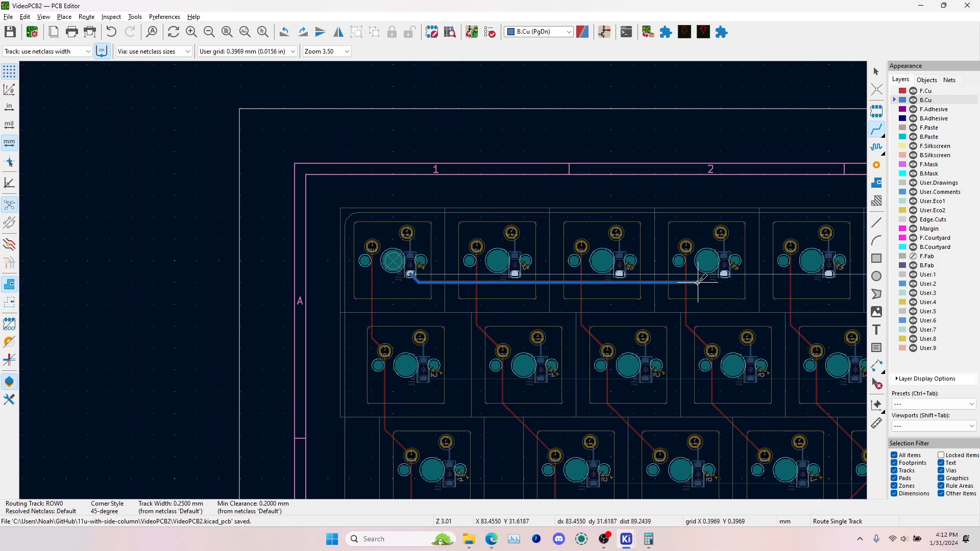
middle_drag(694, 283, 182, 319)
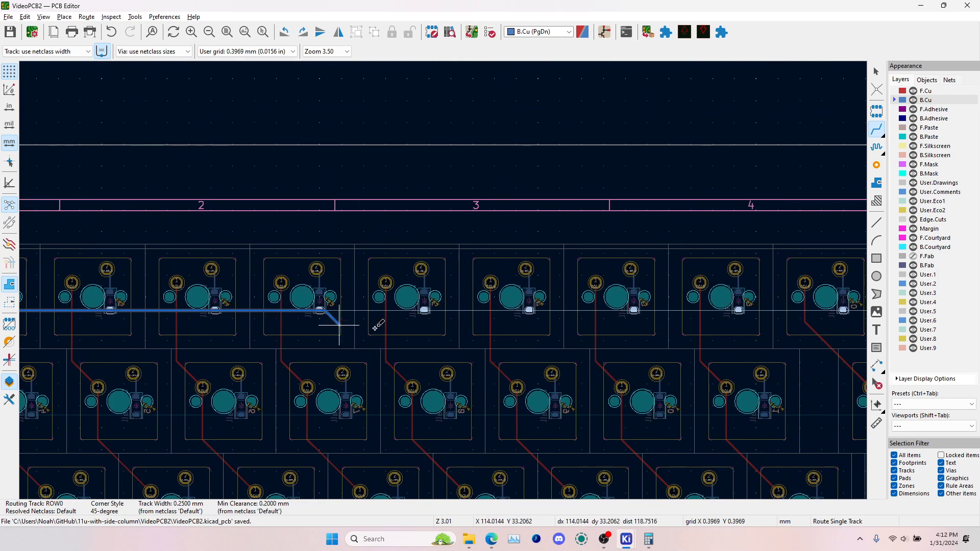
middle_drag(553, 330, 255, 331)
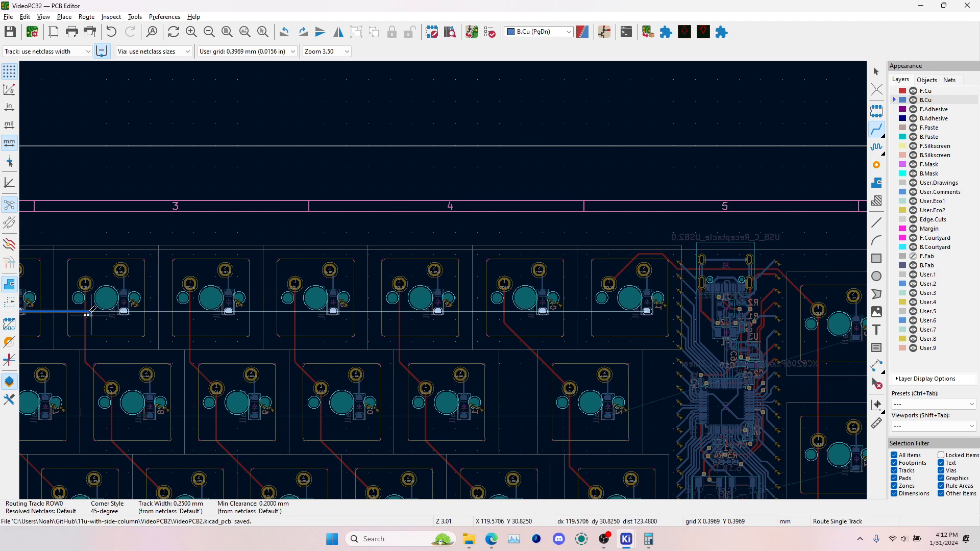
scroll(649, 307, up, 5)
click(649, 310)
Route the ROW1 track on B.Cu through pad 1 of the second-row diodes, from the last main-block switch back to the first
scroll(649, 311, down, 2)
scroll(443, 280, down, 3)
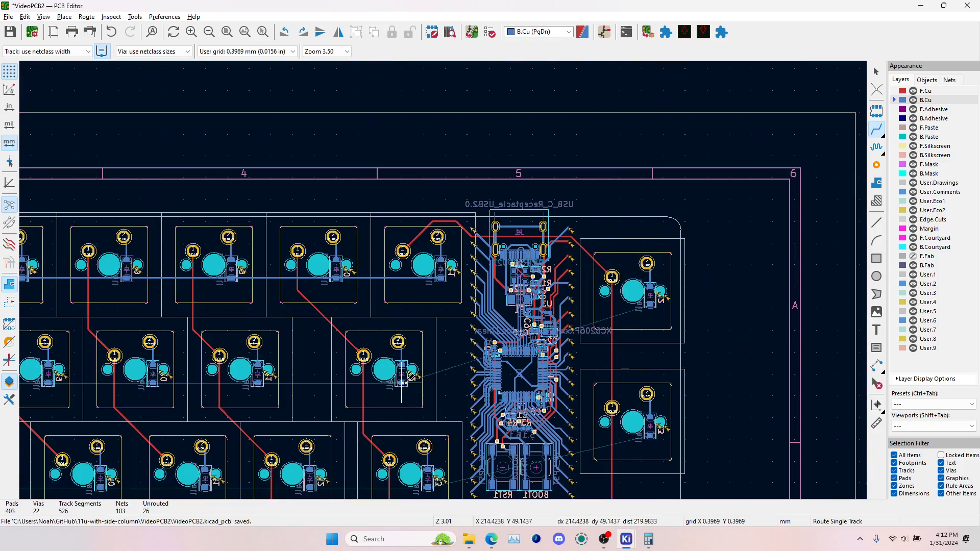
click(404, 383)
middle_drag(210, 405, 731, 340)
middle_drag(305, 353, 680, 332)
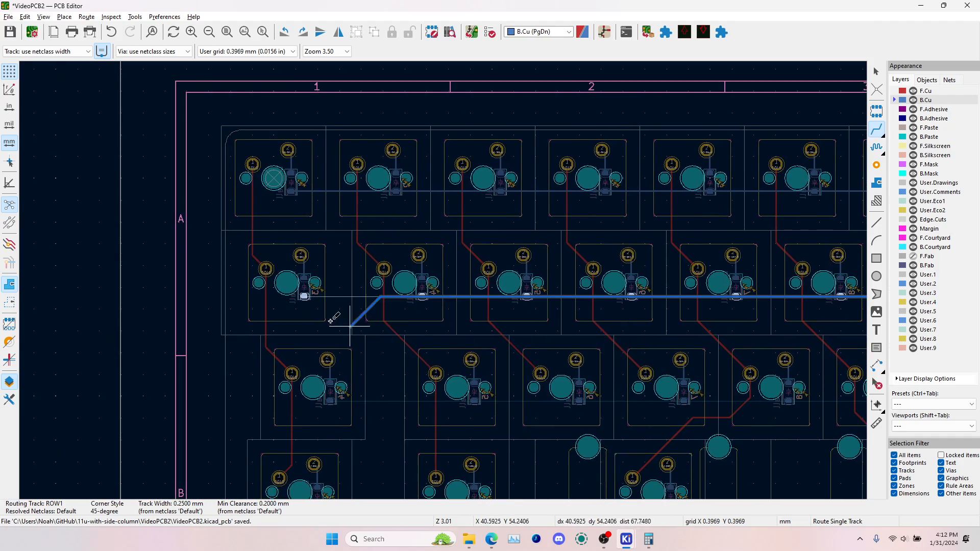
scroll(301, 305, up, 3)
click(457, 253)
Route the ROW2 track on B.Cu through pad 1 of the third-row diodes, from the first switch to the last in the main block
scroll(456, 263, down, 3)
scroll(485, 388, up, 3)
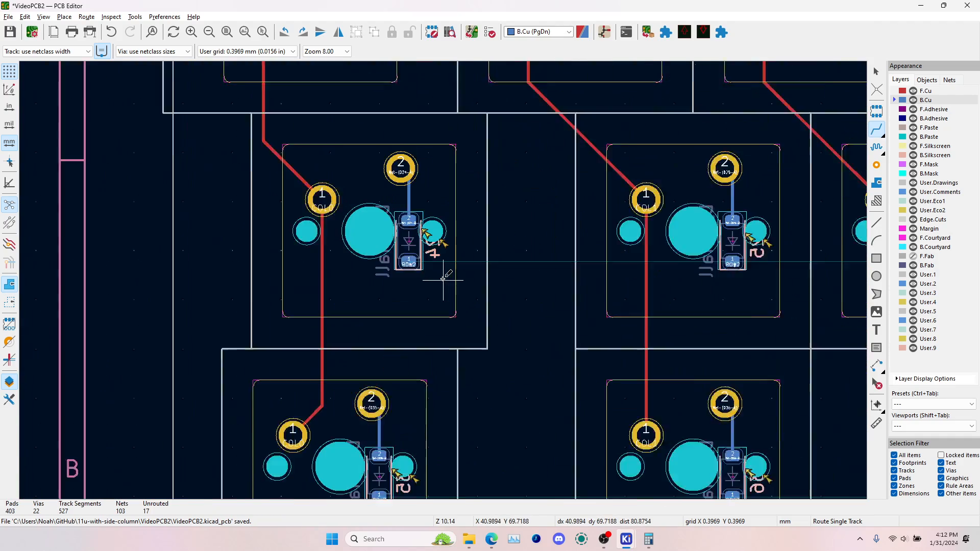
scroll(444, 280, up, 1)
click(392, 256)
scroll(430, 283, down, 3)
middle_drag(765, 276, 265, 271)
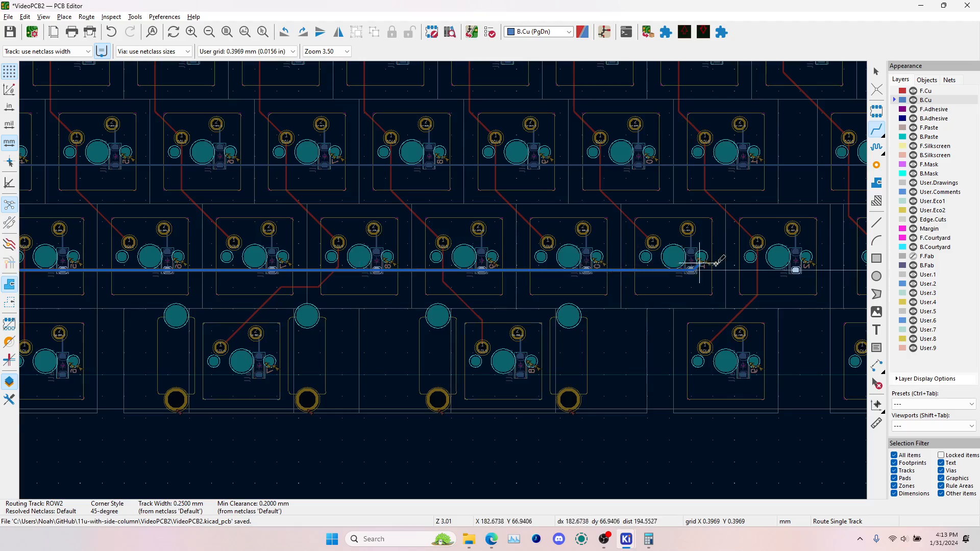
middle_drag(847, 270, 542, 280)
scroll(612, 281, up, 2)
click(438, 278)
Route the ROW3 track on B.Cu through pad 1 of the fourth-row diodes, from the first switch to the lowest side-column diode
scroll(438, 278, down, 5)
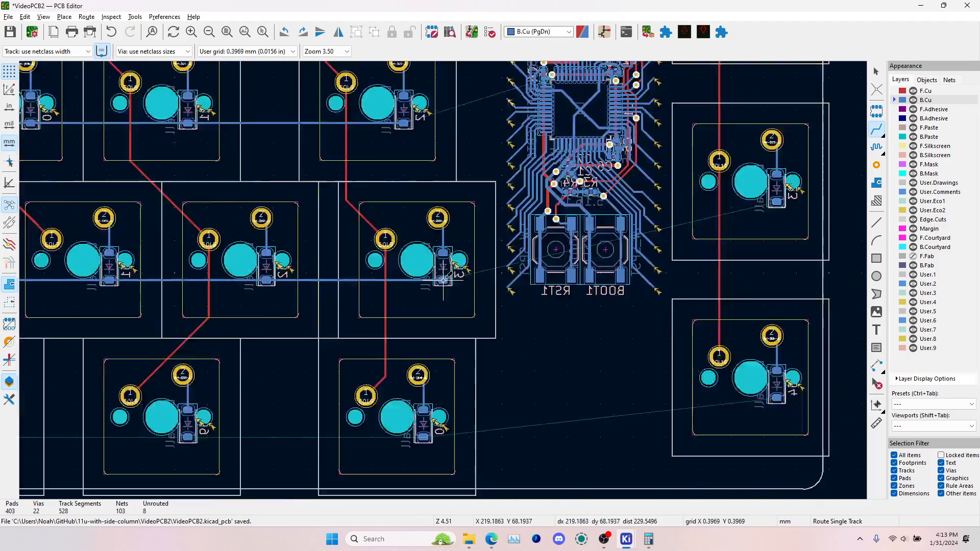
scroll(485, 269, up, 1)
scroll(339, 303, up, 4)
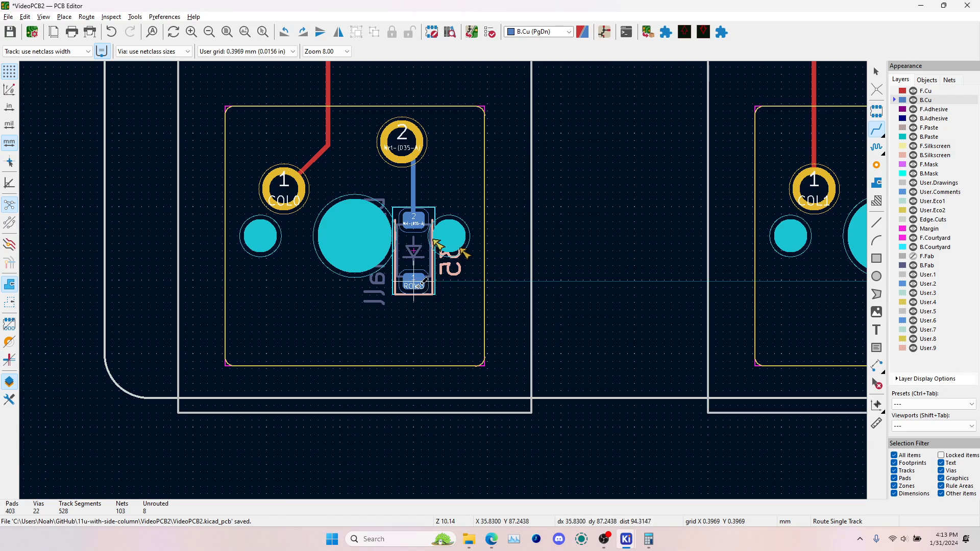
click(414, 281)
middle_drag(720, 275, 240, 281)
middle_drag(618, 251, 312, 266)
scroll(312, 266, down, 3)
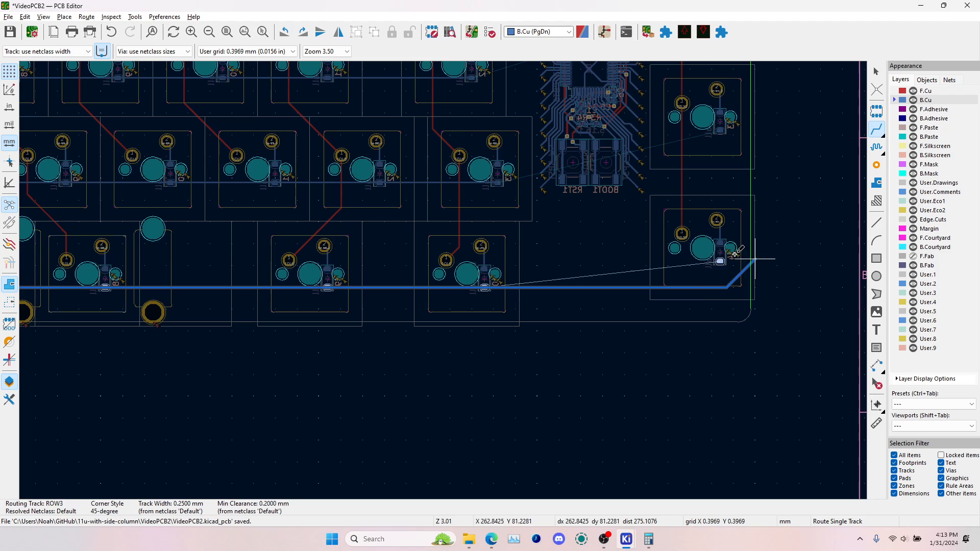
scroll(721, 260, up, 4)
click(443, 280)
Try to route short and horizontal F.Cu tracks around the last main-block switches, crossing the column track between the third and fourth rows
scroll(444, 280, down, 3)
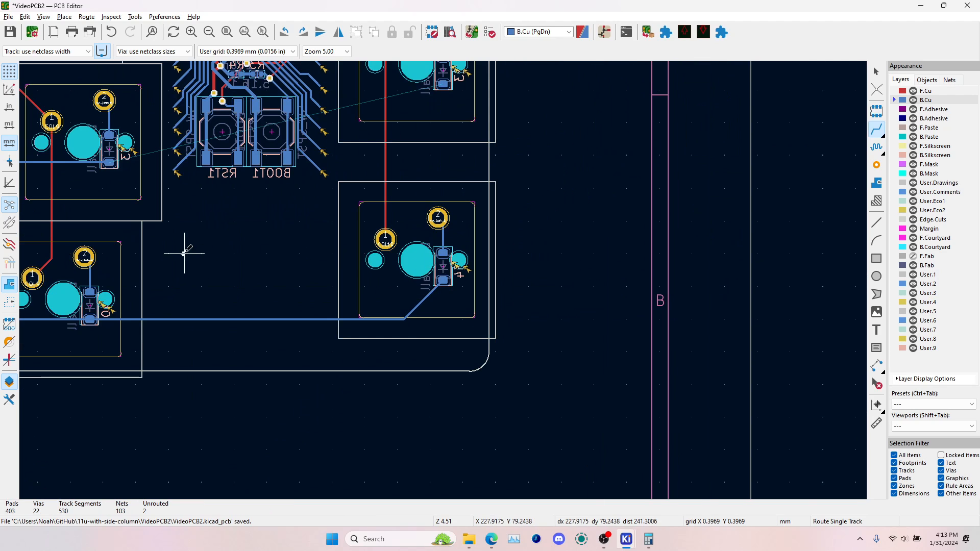
middle_drag(184, 254, 497, 271)
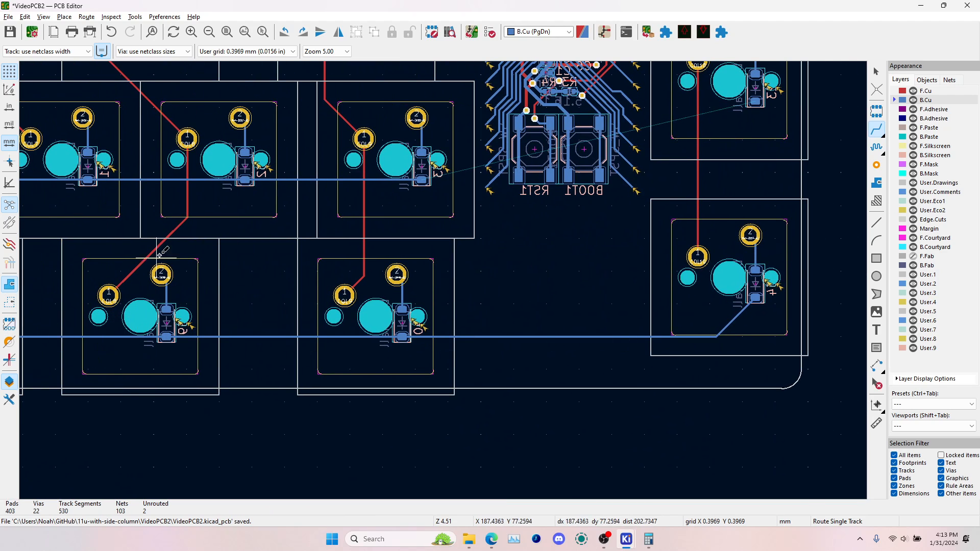
key(Escape)
click(148, 230)
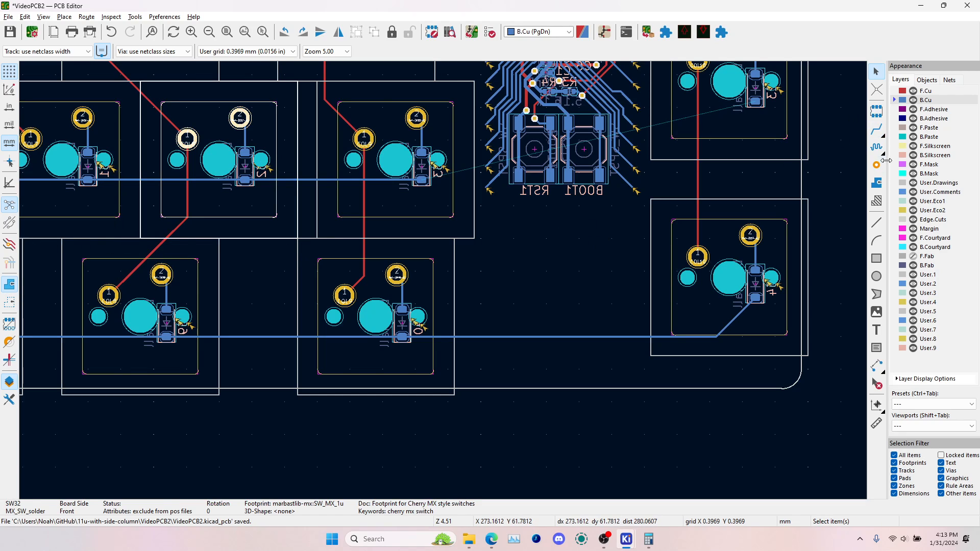
click(876, 129)
key(Page_Up)
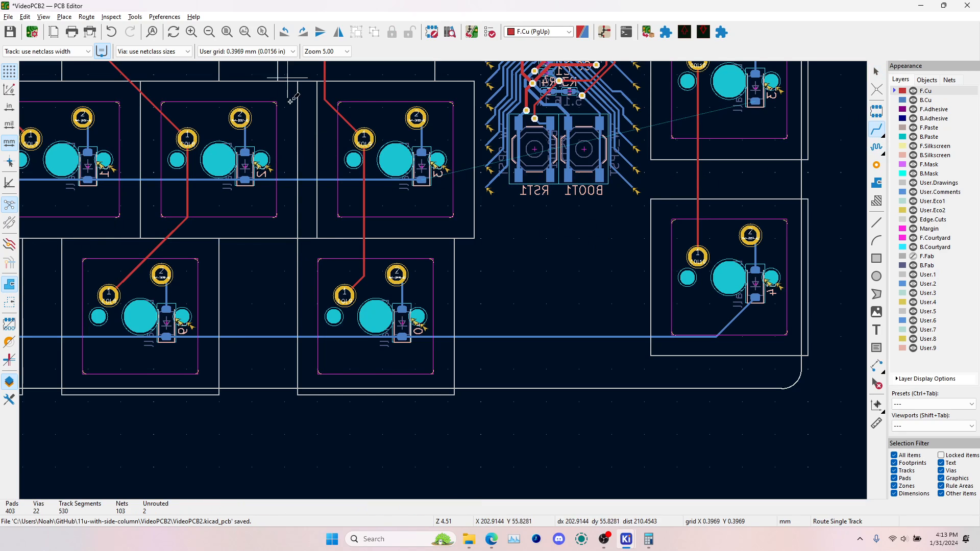
click(327, 143)
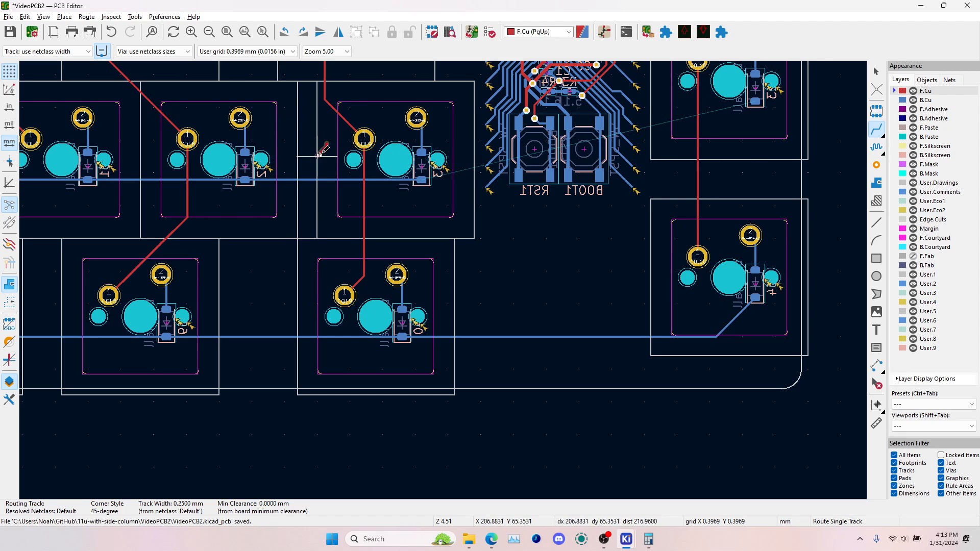
key(Escape)
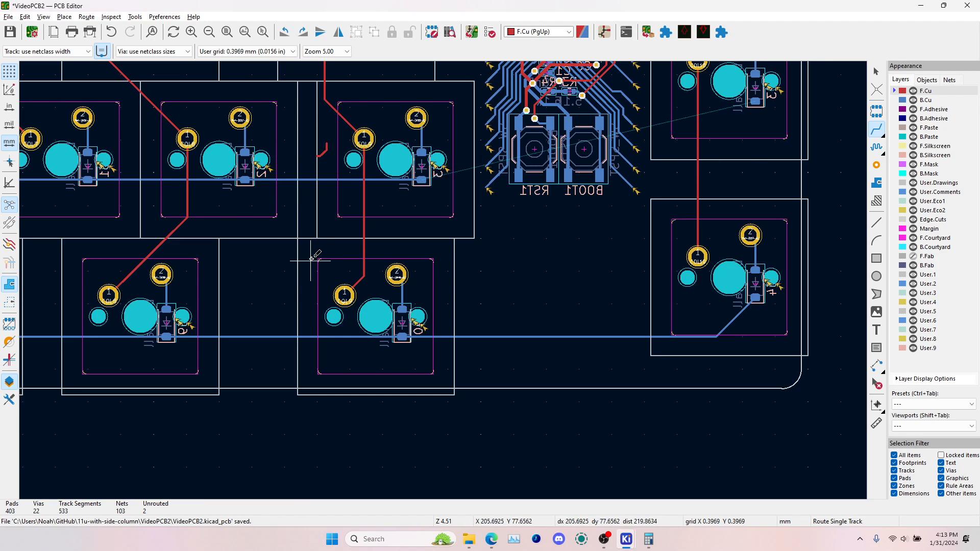
click(221, 244)
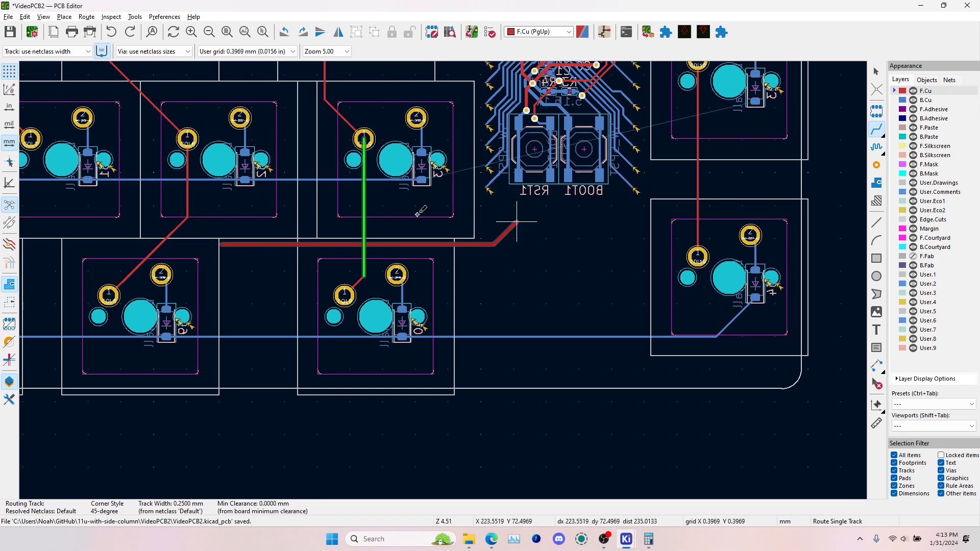
key(Escape)
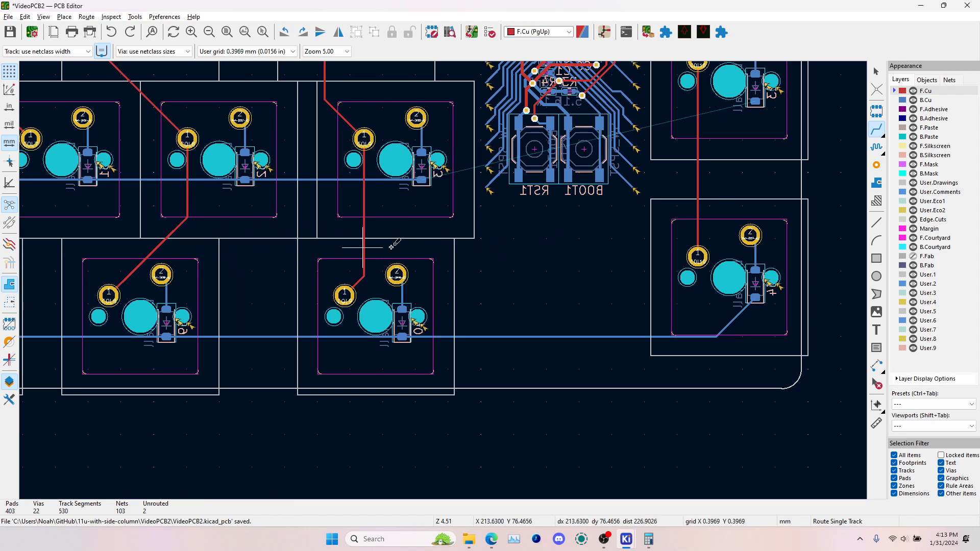
Try to route a long horizontal F.Cu track from below the RST1 and BOOT1 buttons back between the third and fourth rows
click(554, 242)
middle_drag(120, 242, 737, 266)
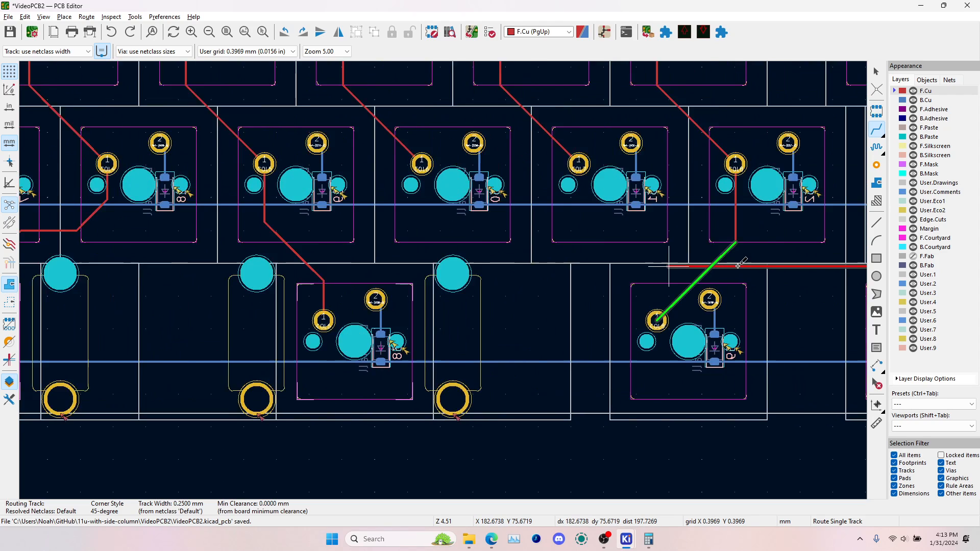
scroll(738, 266, down, 1)
scroll(82, 246, down, 2)
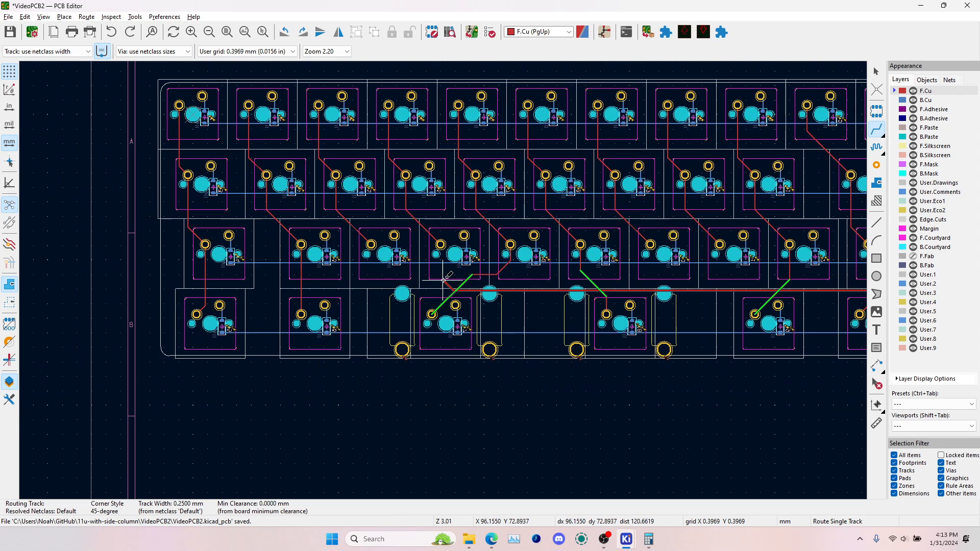
key(Escape)
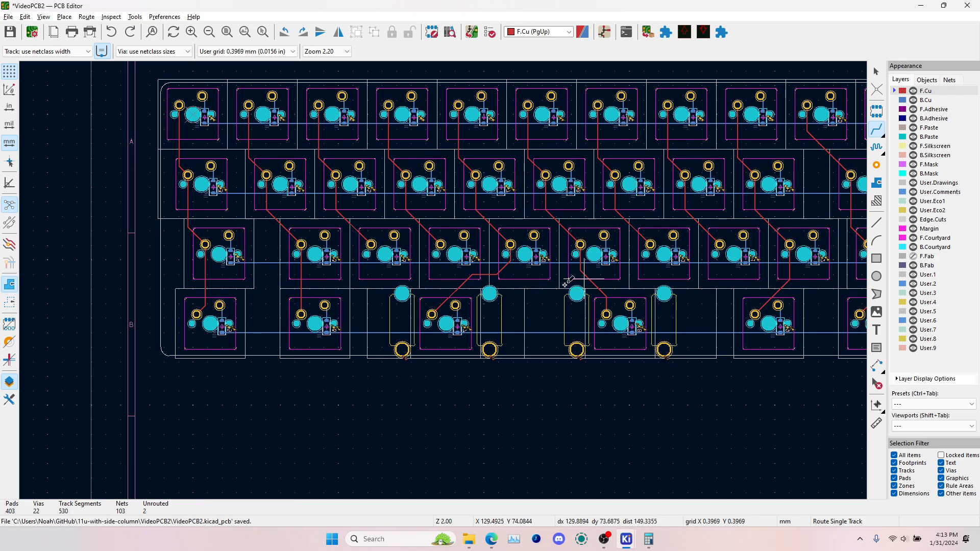
Try to route a vertical B.Cu track from between the fifth and sixth top-row switches down across the row tracks
key(Page_Down)
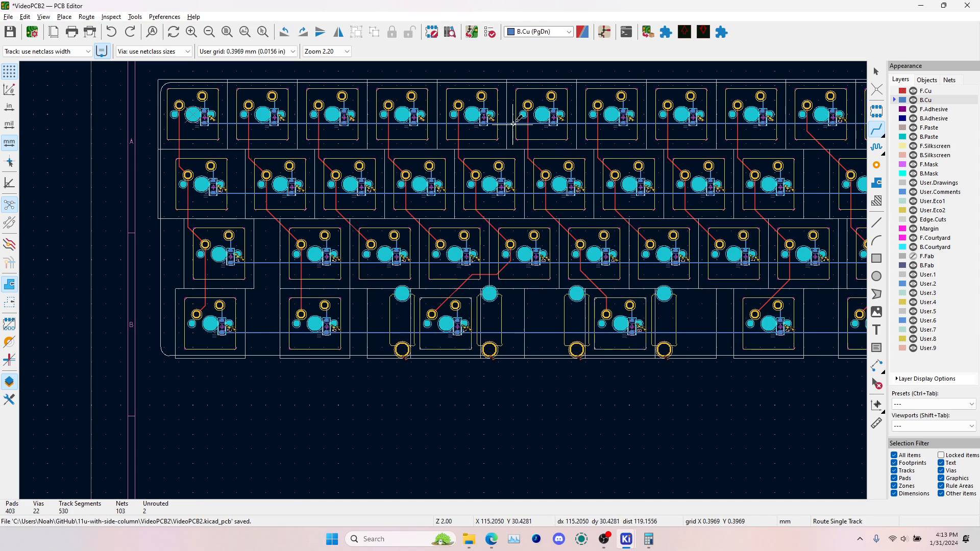
click(515, 95)
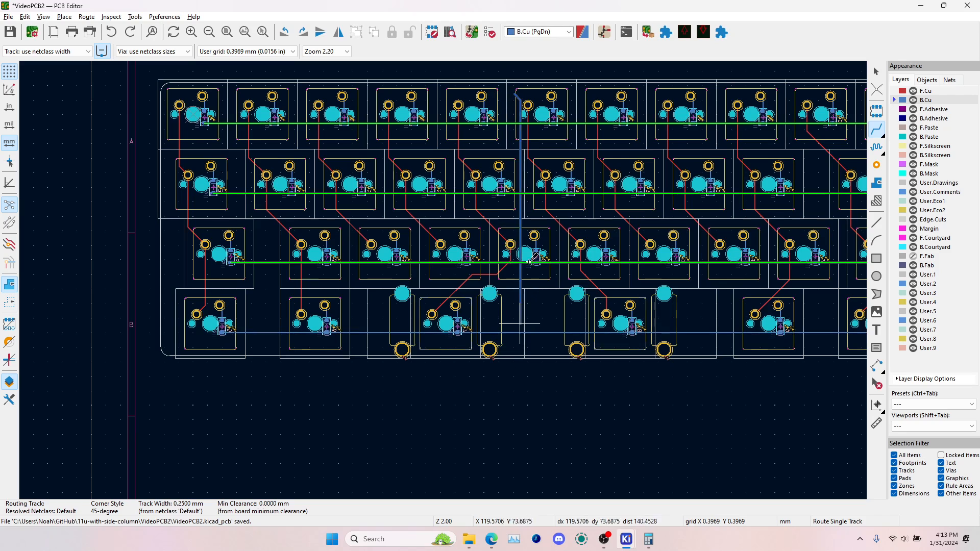
key(Escape)
Try to route a vertical F.Cu track from between the fifth and sixth top-row switches down to the fourth row, parallel to the column tracks
key(Page_Up)
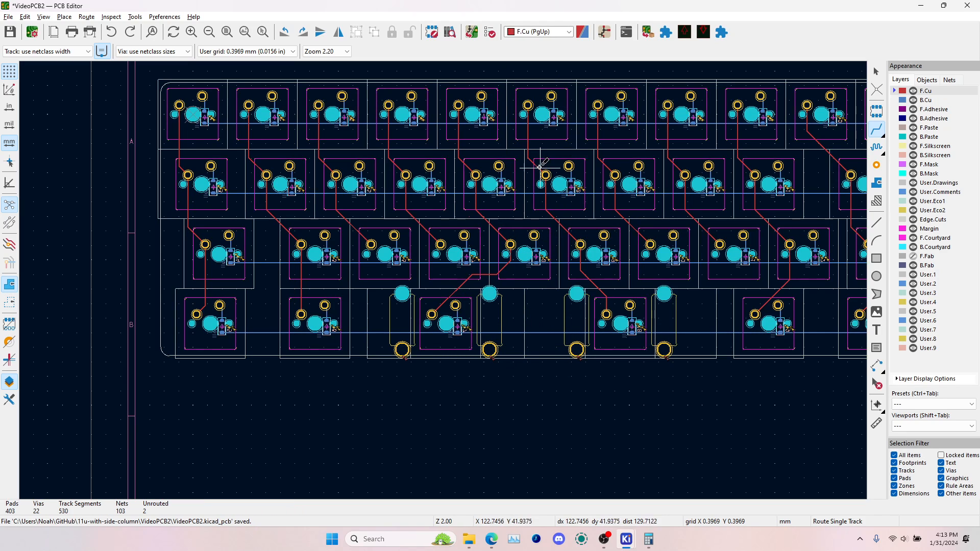
click(516, 100)
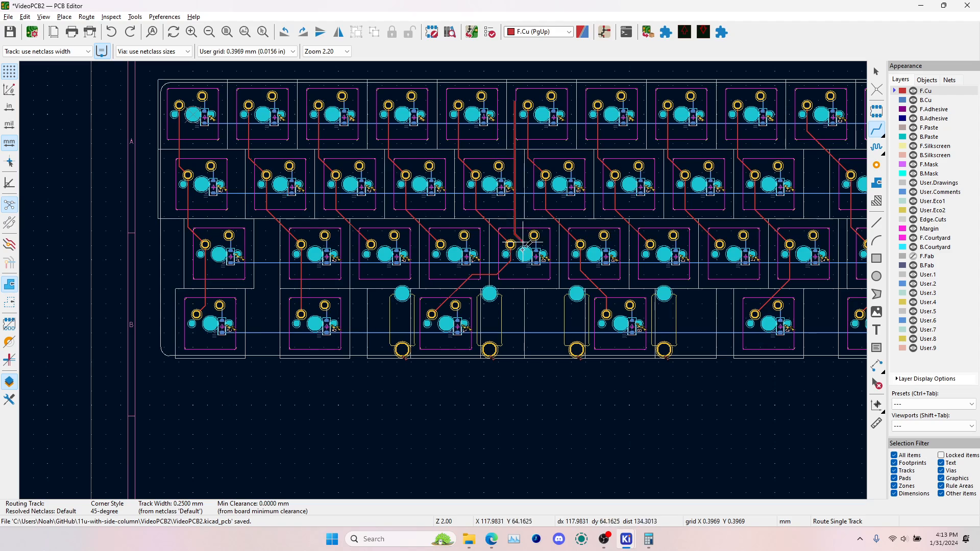
scroll(527, 245, up, 5)
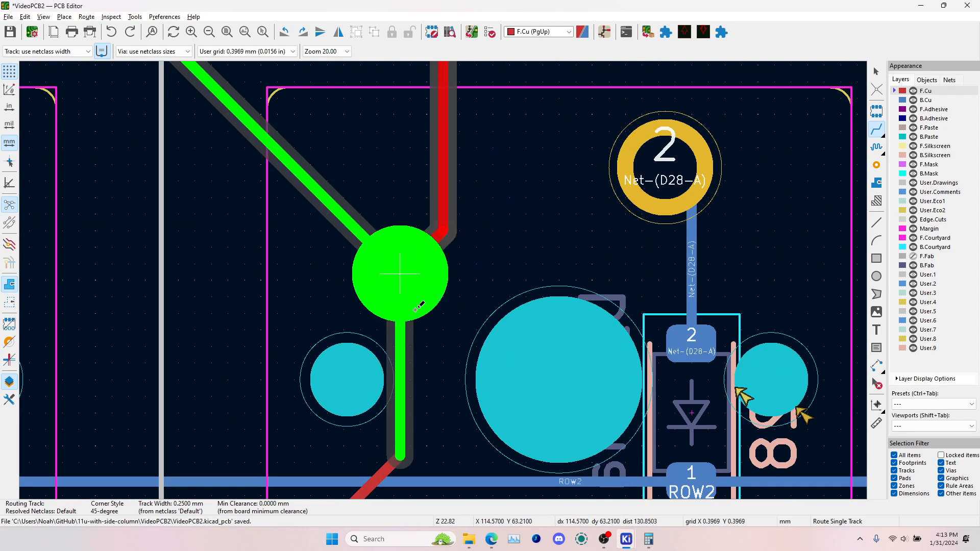
scroll(526, 244, down, 3)
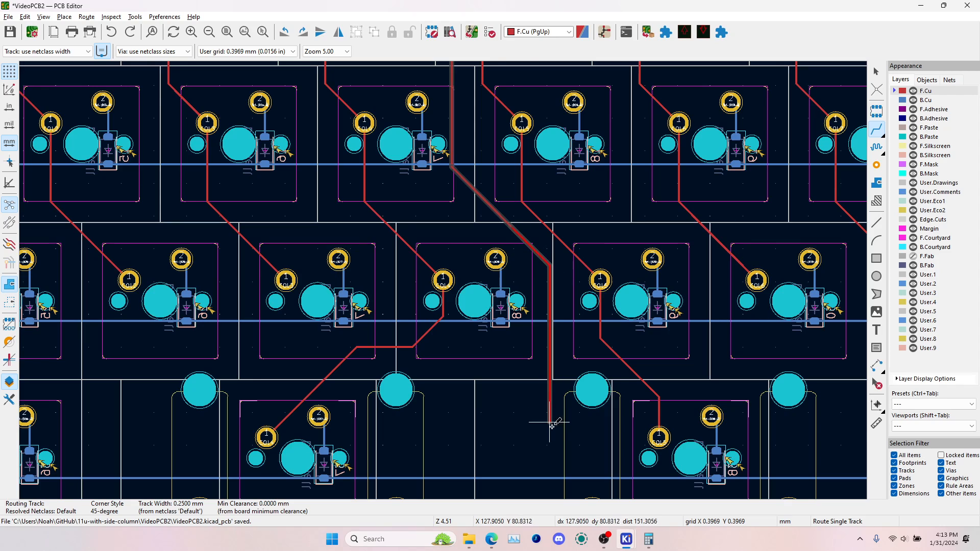
scroll(558, 412, down, 5)
double_click(438, 296)
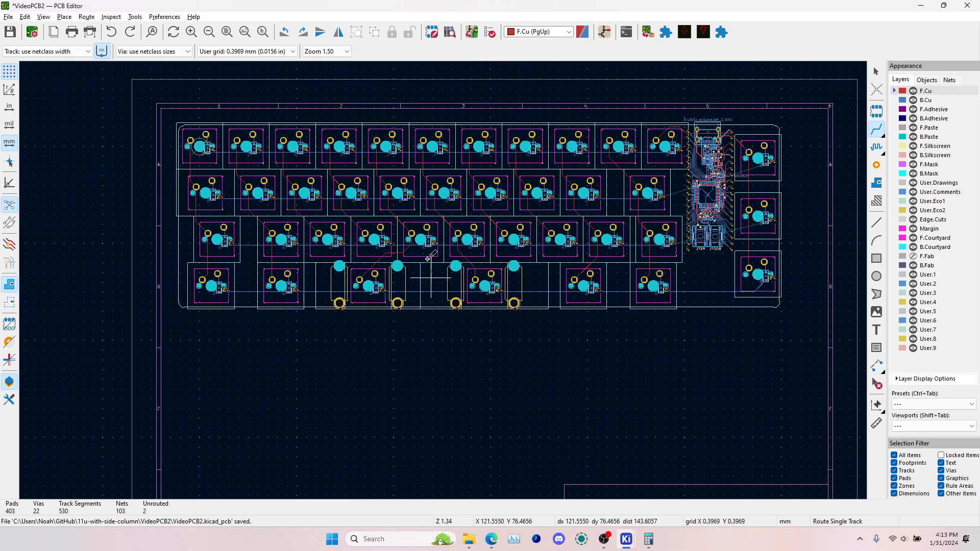
Try to route ROW1 on B.Cu from the top side-column diode toward the last second-row diode, across the microcontroller area
scroll(428, 259, up, 6)
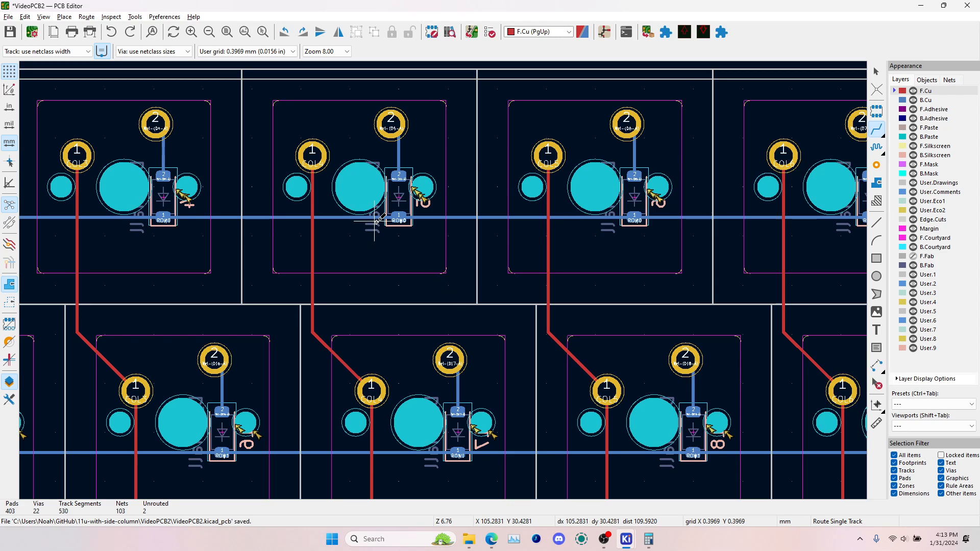
scroll(376, 222, down, 6)
scroll(613, 174, up, 2)
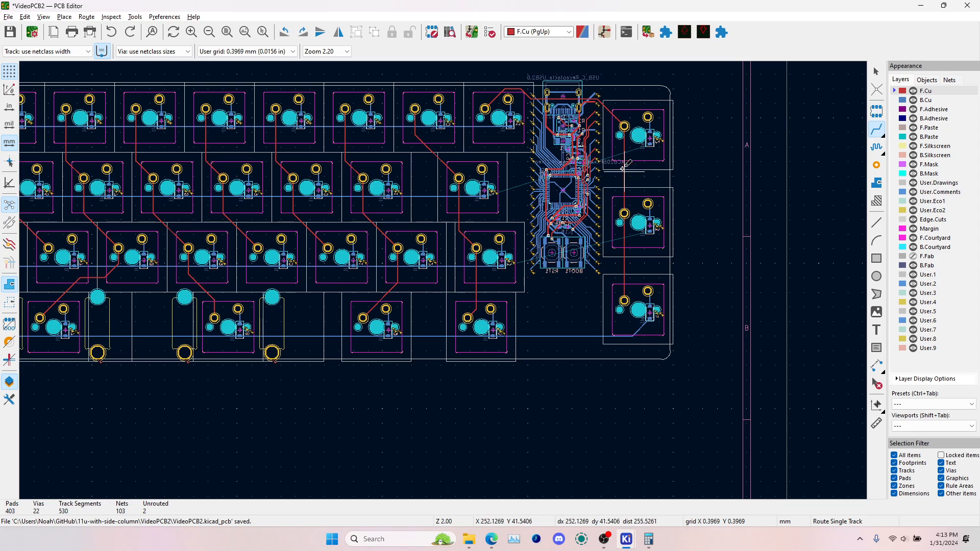
scroll(635, 152, up, 3)
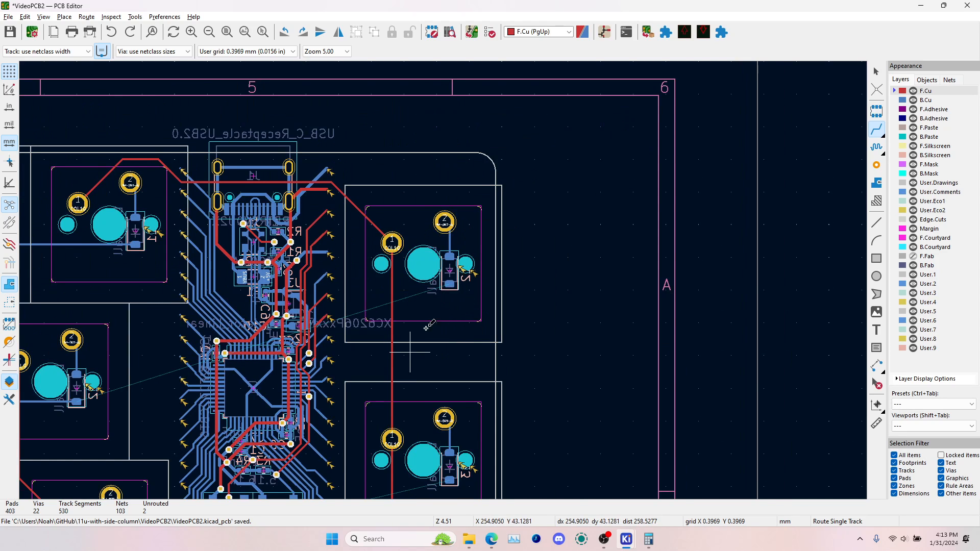
middle_drag(425, 328, 502, 219)
click(528, 175)
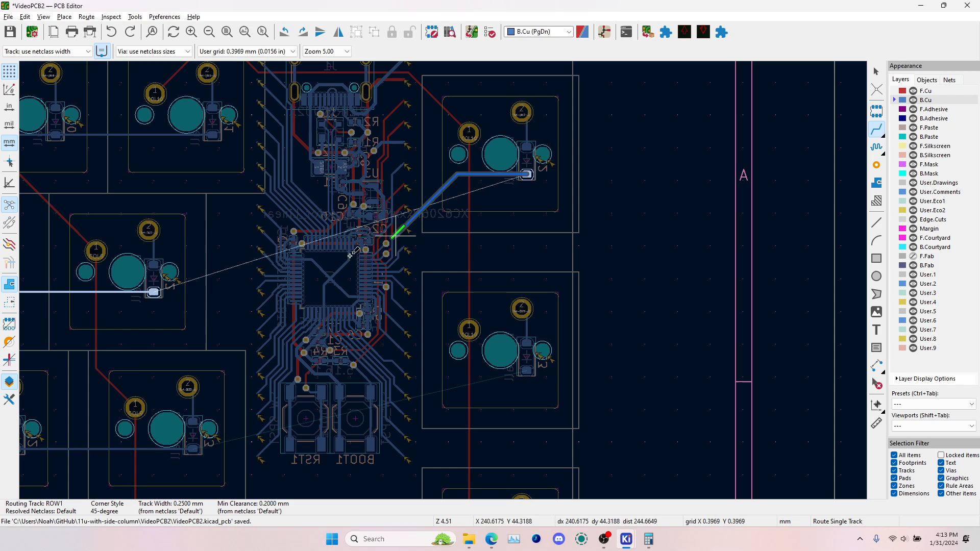
key(Escape)
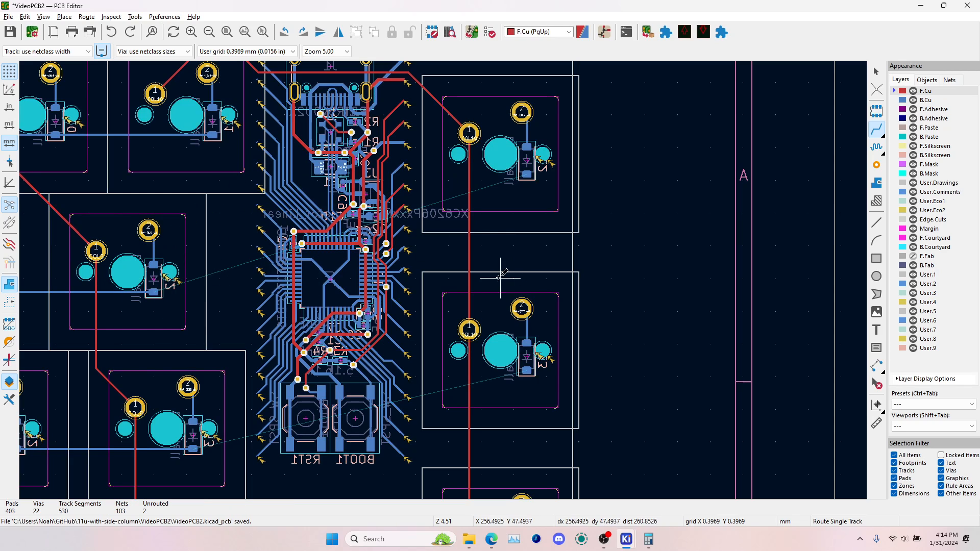
Try to route ROW1 on B.Cu from the last second-row diode down around the RST1 and BOOT1 buttons toward the side column
middle_drag(514, 359, 434, 255)
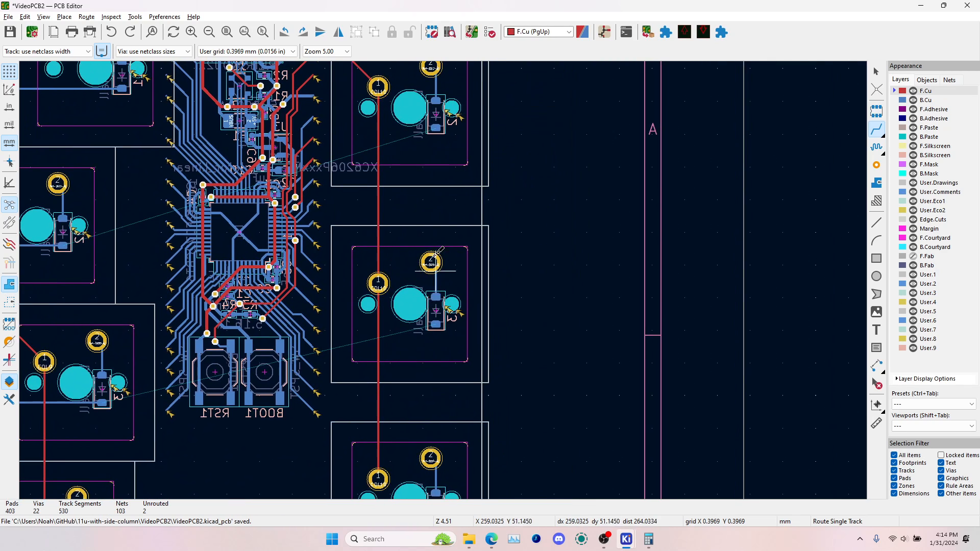
middle_drag(448, 407, 522, 305)
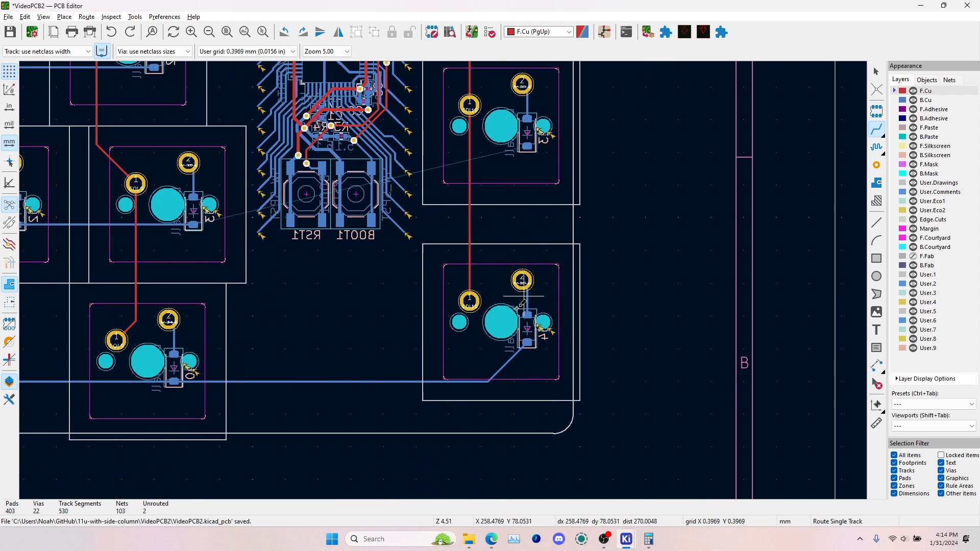
middle_drag(188, 149, 233, 238)
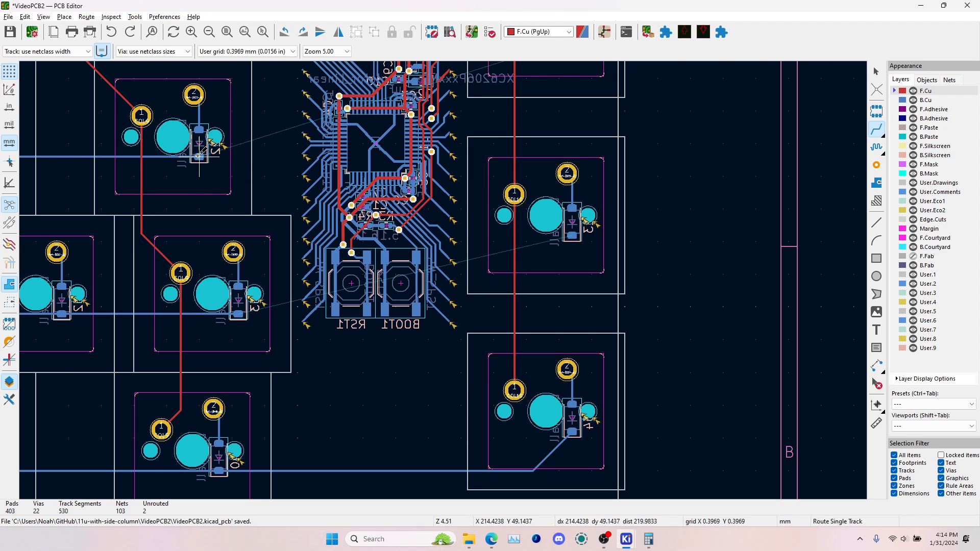
scroll(199, 156, up, 3)
scroll(443, 280, down, 3)
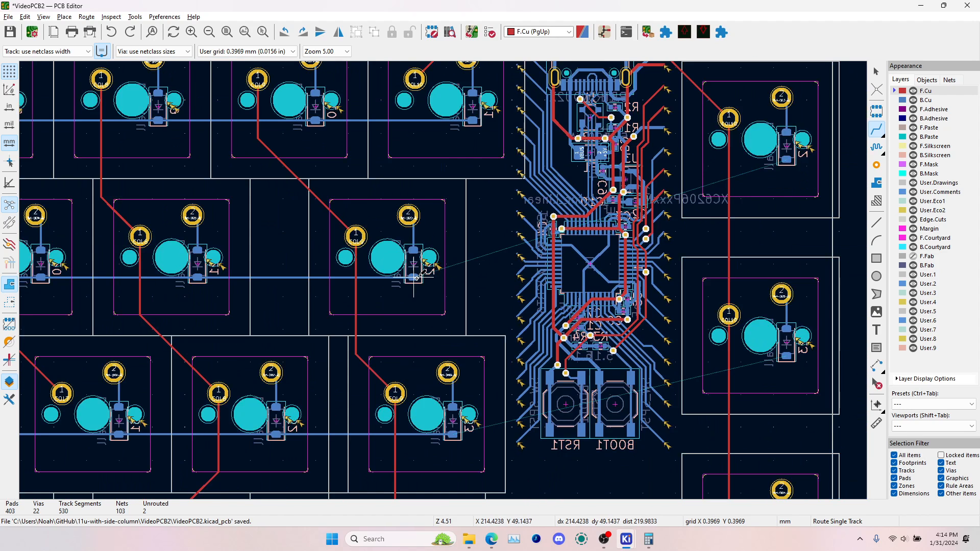
click(414, 278)
middle_drag(517, 489, 392, 383)
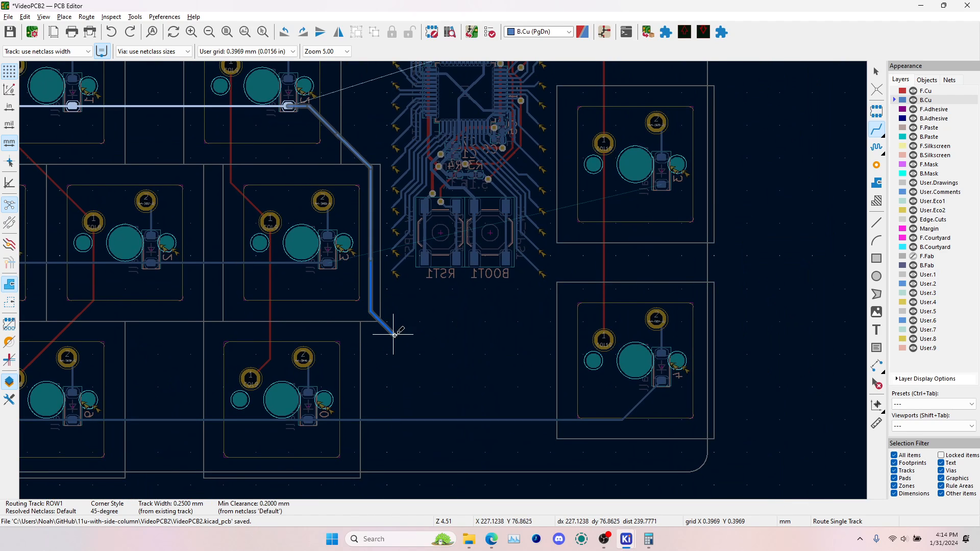
middle_drag(394, 334, 398, 353)
scroll(398, 353, up, 1)
click(444, 280)
middle_drag(744, 234, 490, 259)
scroll(407, 296, down, 2)
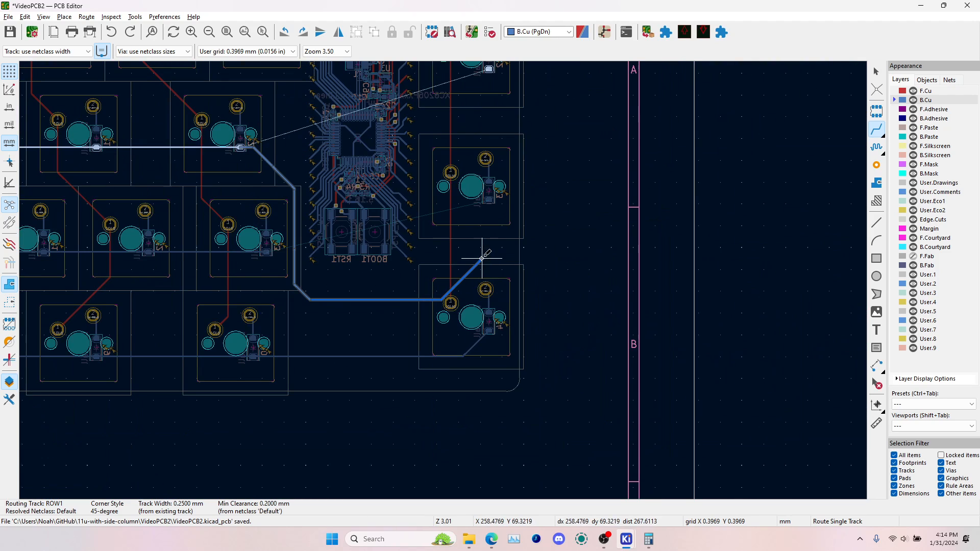
click(482, 259)
key(Escape)
key(ctrl+z)
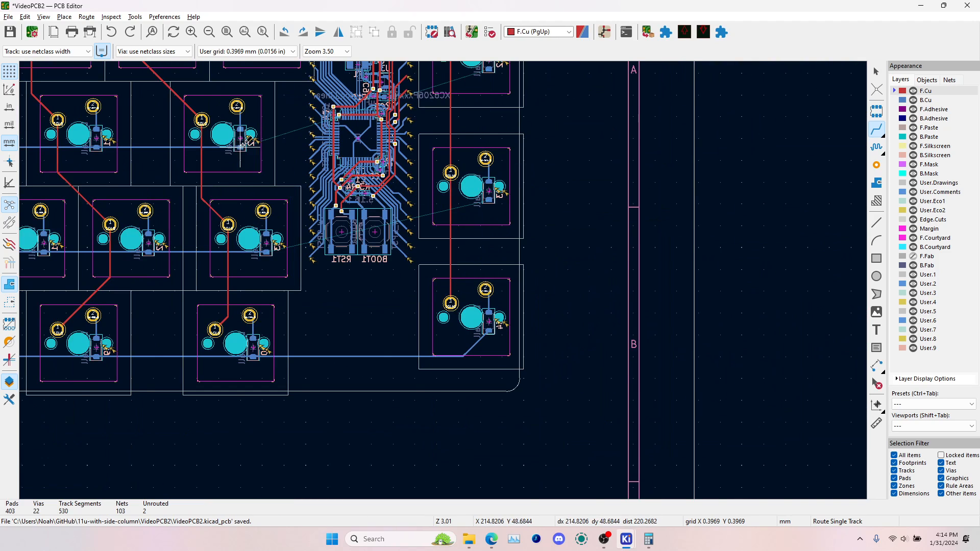
Place a via on the horizontal ROW1 track, just left of the COL9 track at the last second-row switch
scroll(250, 141, up, 5)
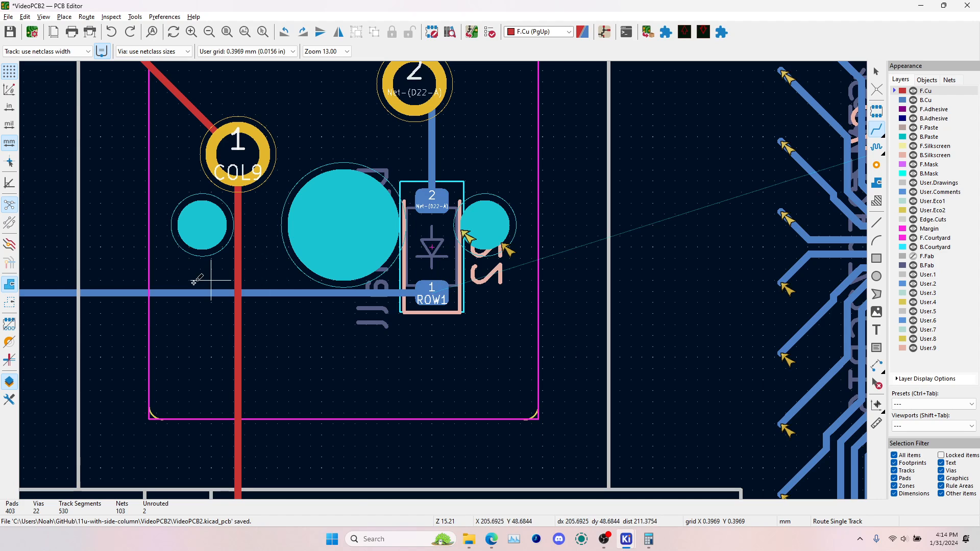
scroll(195, 281, down, 3)
click(439, 280)
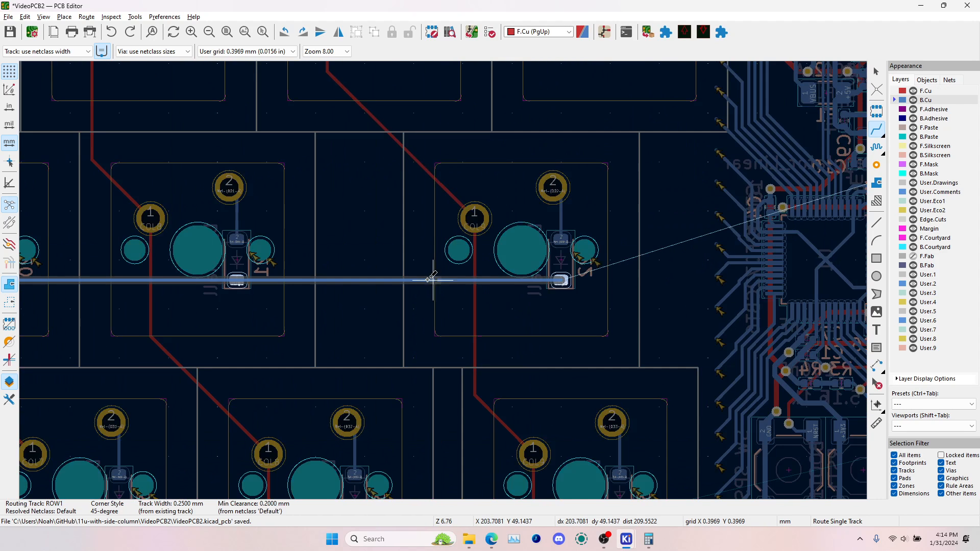
scroll(438, 280, up, 4)
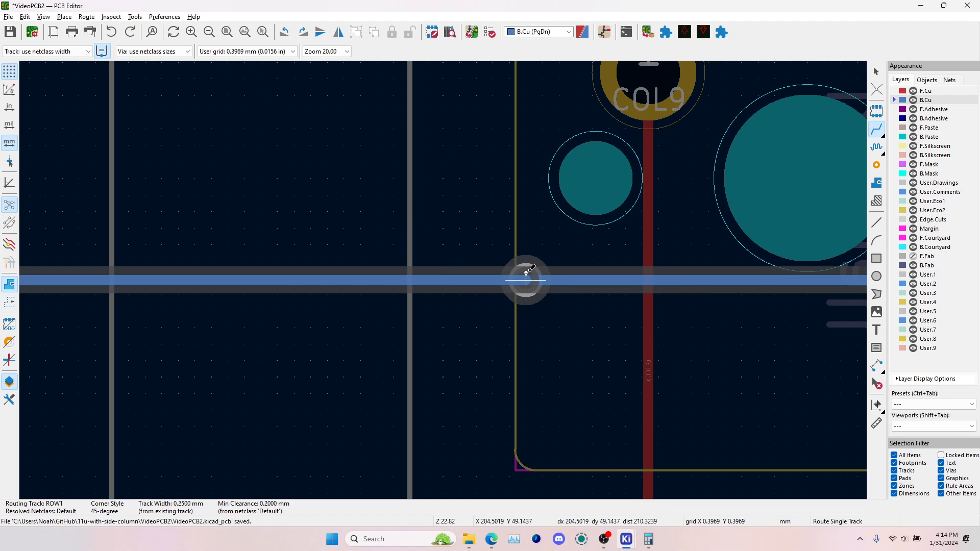
click(527, 274)
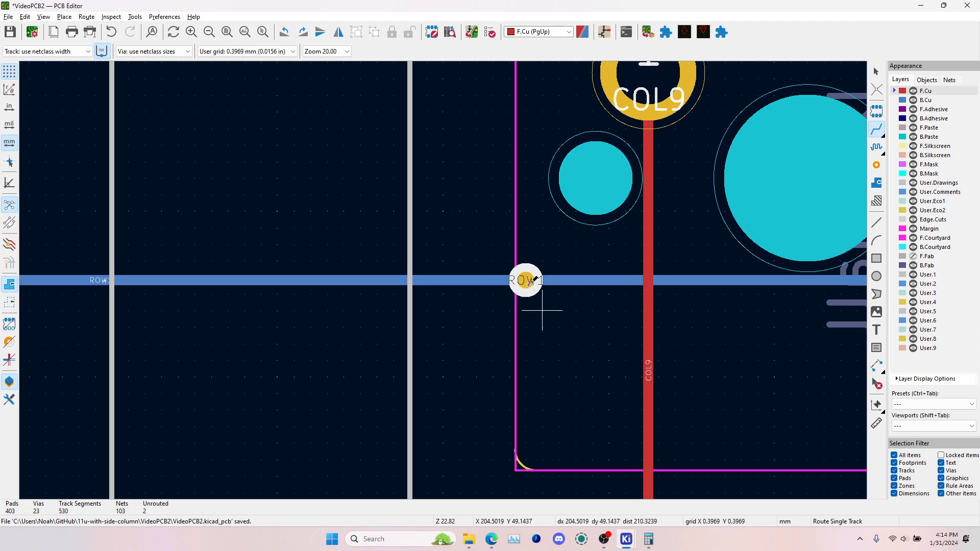
Inspect the new ROW1 via up close in the 3D Viewer, then return to the PCB Editor
key(alt+3)
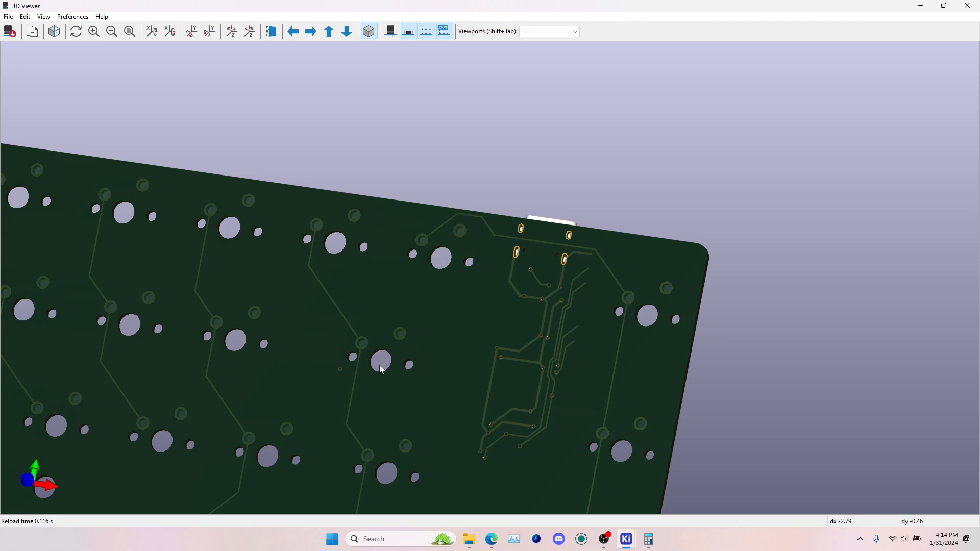
scroll(547, 289, up, 6)
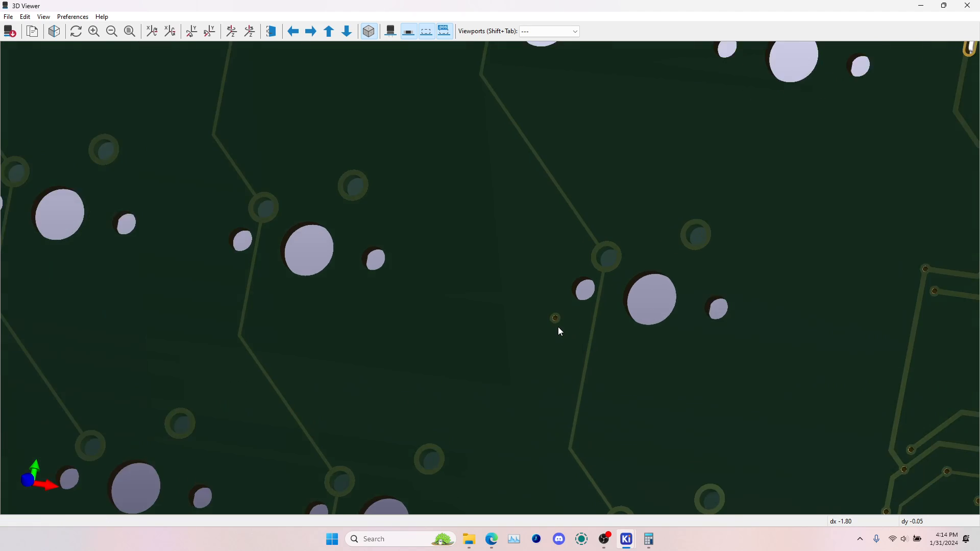
scroll(559, 327, up, 2)
drag(573, 349, 460, 293)
drag(529, 301, 758, 356)
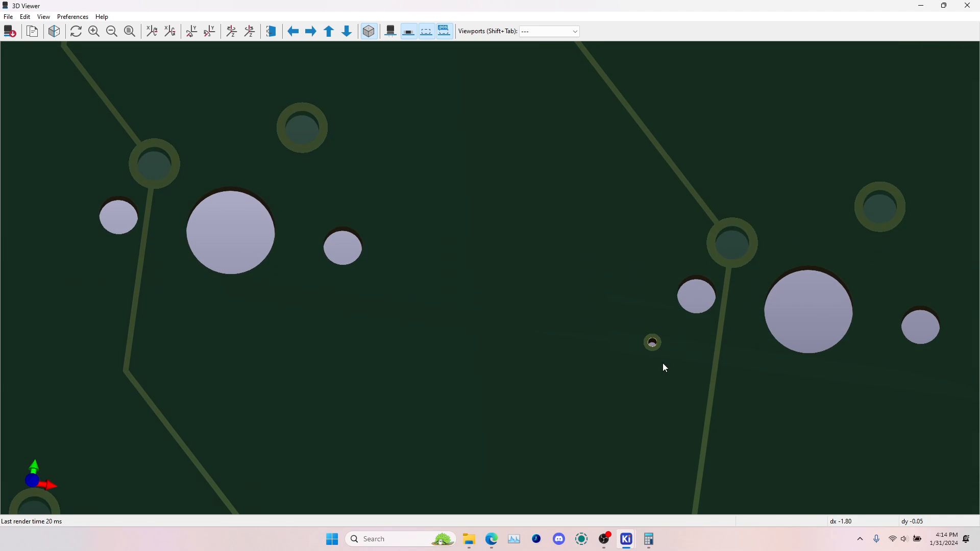
middle_drag(663, 365, 501, 281)
drag(500, 316, 528, 346)
key(alt+Tab)
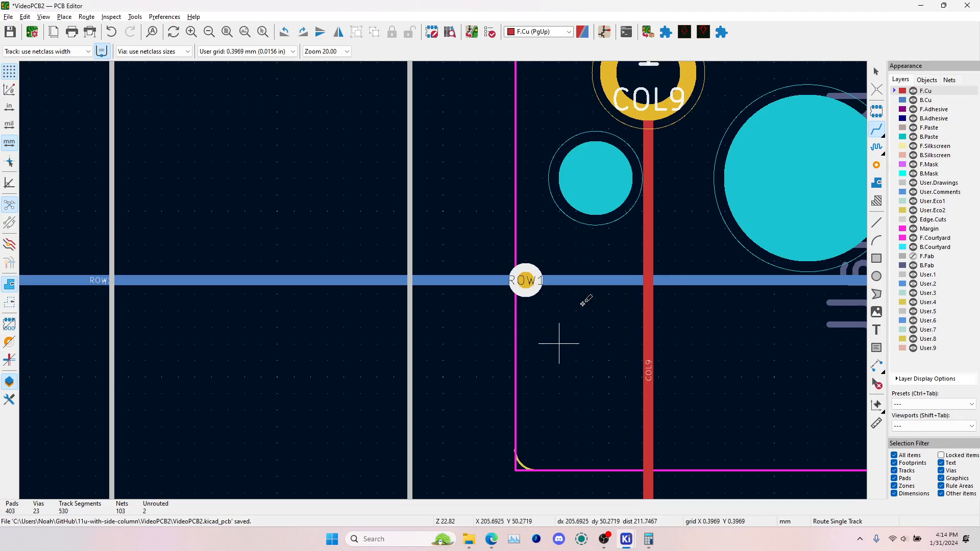
Route ROW1 on F.Cu from the via straight down past the ROW3 track and end it with a via
click(525, 281)
scroll(526, 316, down, 5)
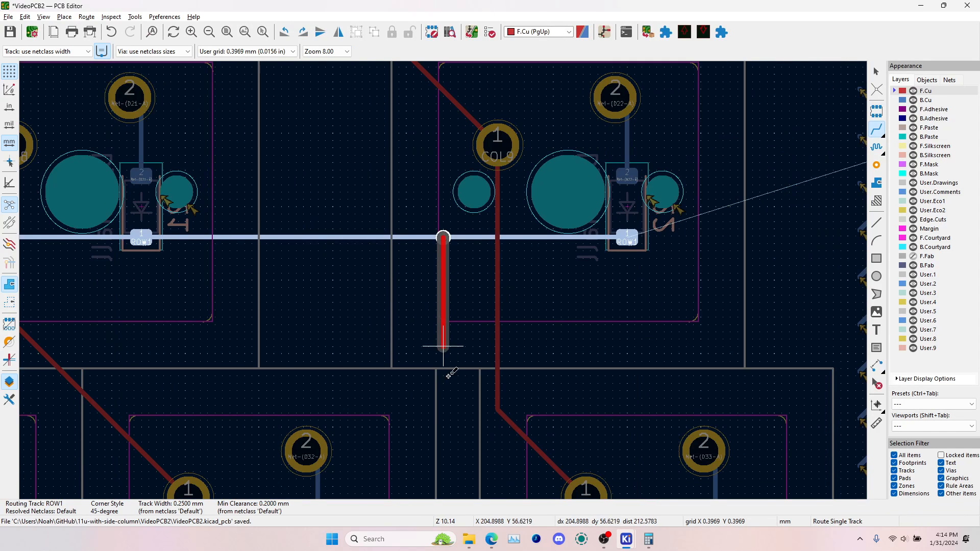
scroll(443, 280, down, 2)
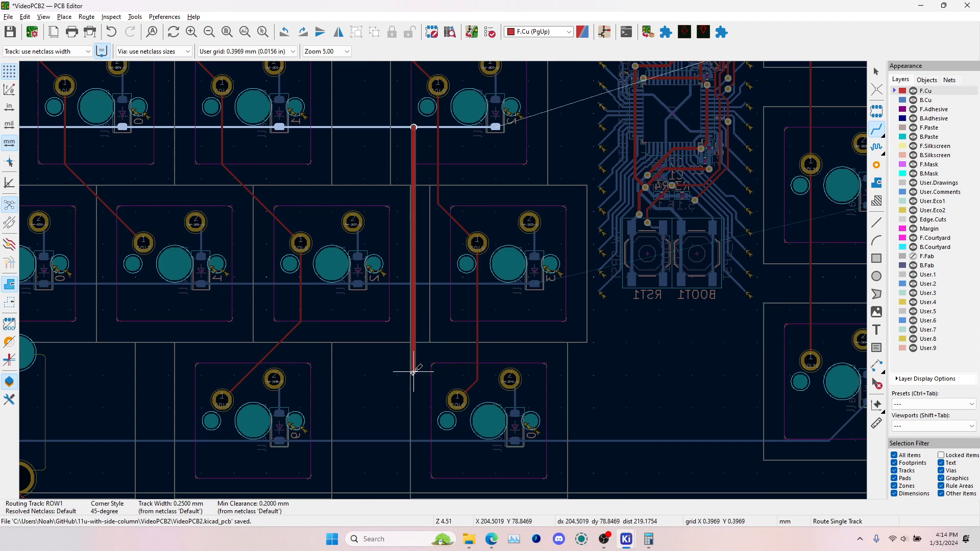
scroll(411, 368, down, 2)
scroll(443, 330, up, 2)
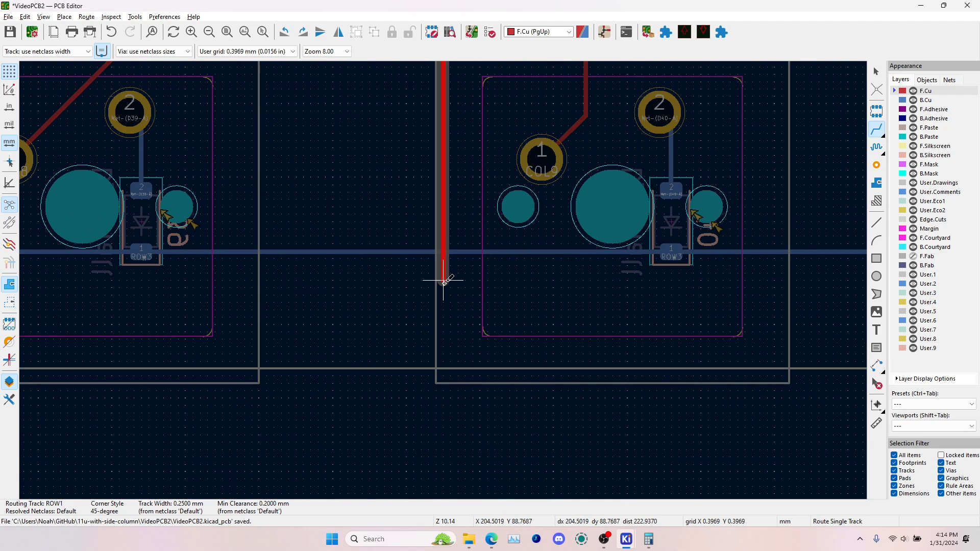
scroll(444, 282, up, 2)
double_click(444, 280)
scroll(444, 279, down, 4)
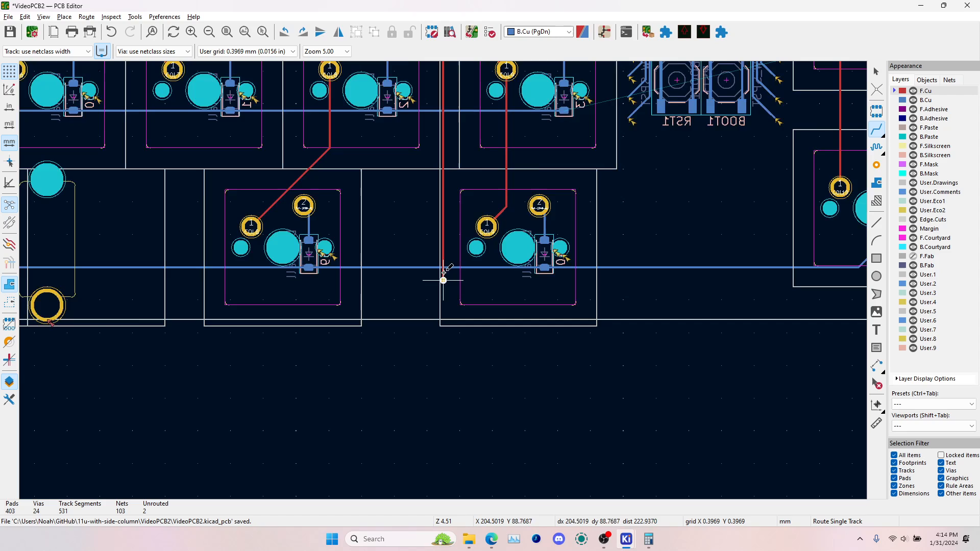
Place a via on the horizontal ROW2 track, just left of the vertical ROW1 track
scroll(439, 280, up, 2)
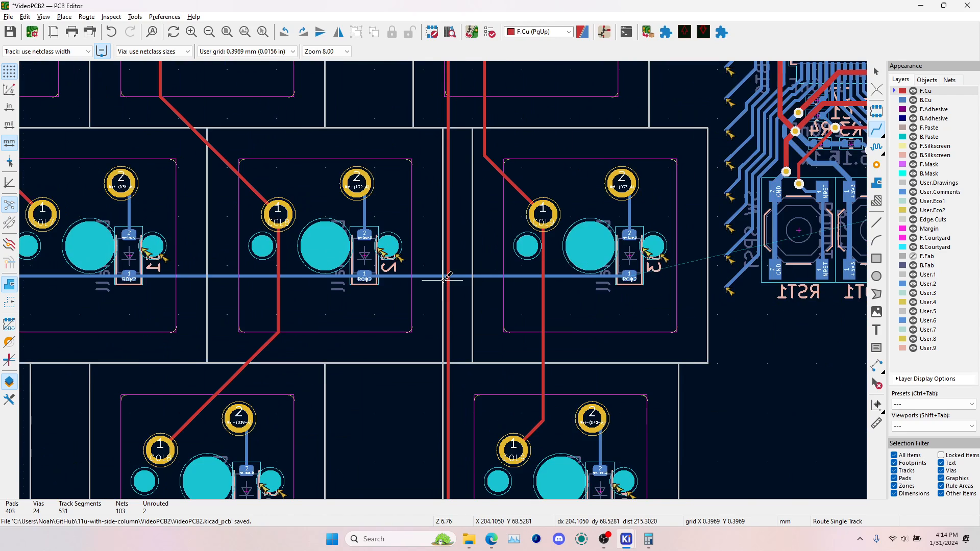
click(429, 274)
scroll(429, 275, up, 3)
key(v)
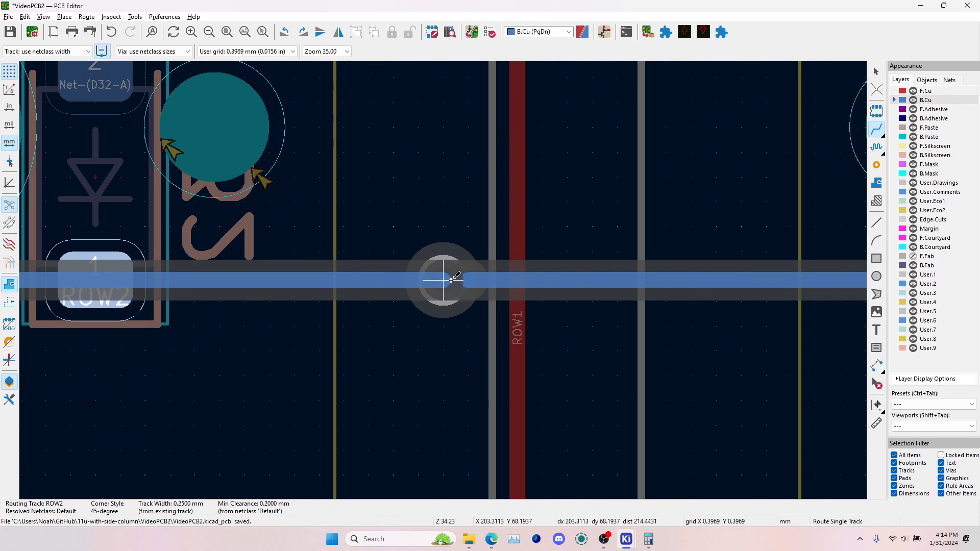
click(452, 284)
Route ROW2 on F.Cu from its via straight down, parallel to ROW1, and end with a via slightly below the ROW1 one
scroll(443, 401, down, 1)
click(443, 201)
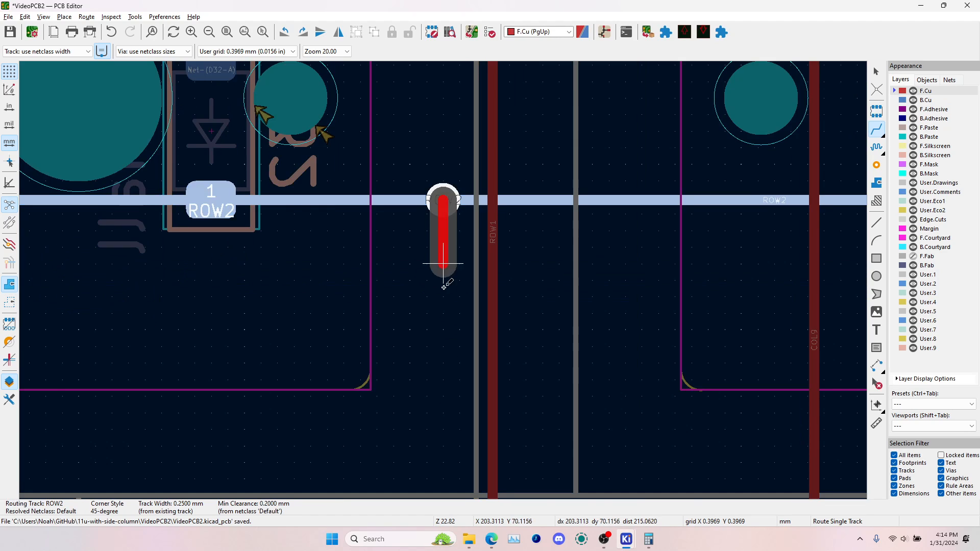
scroll(444, 294, down, 3)
scroll(433, 457, down, 1)
scroll(443, 322, up, 3)
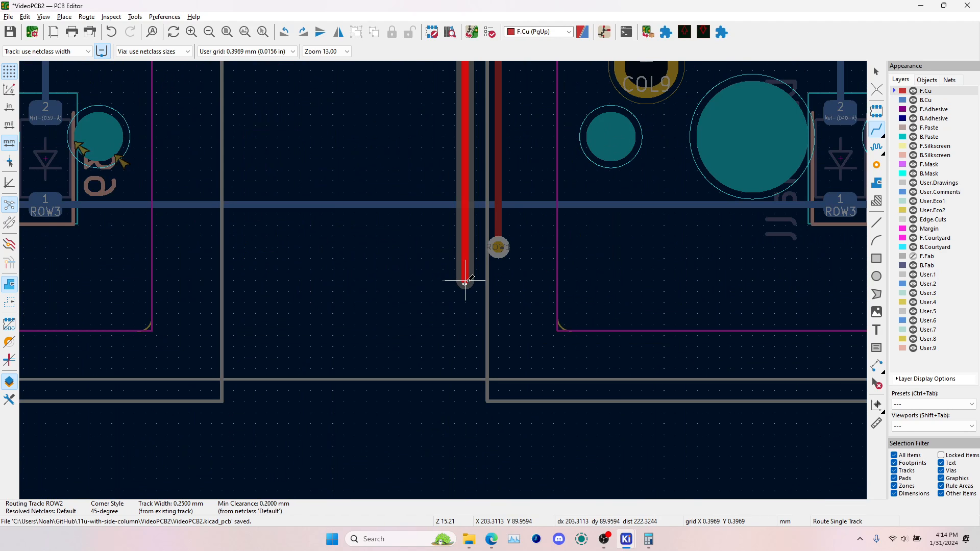
click(465, 281)
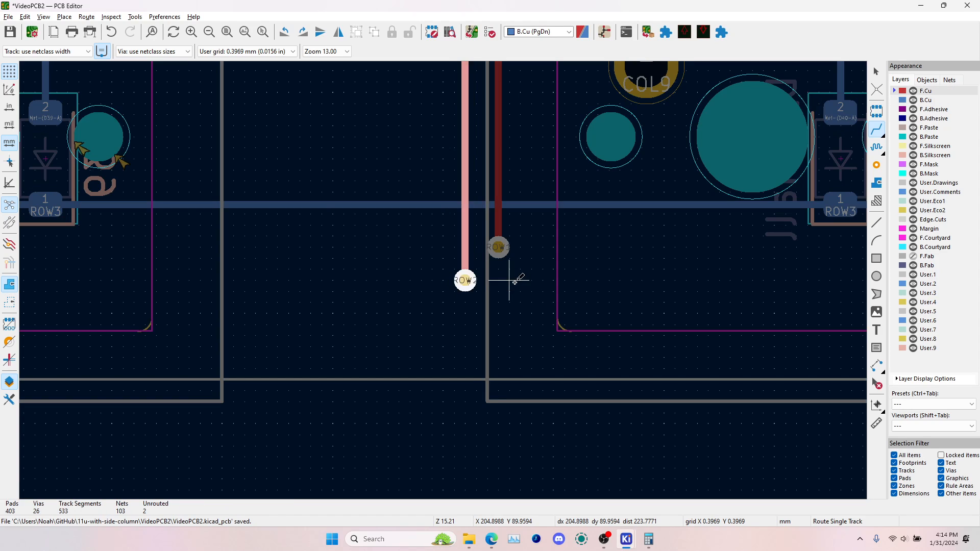
Route ROW1 on B.Cu from its lower via horizontally below the ROW3 track to under the bottom side-column switch
click(498, 248)
key(Escape)
key(b)
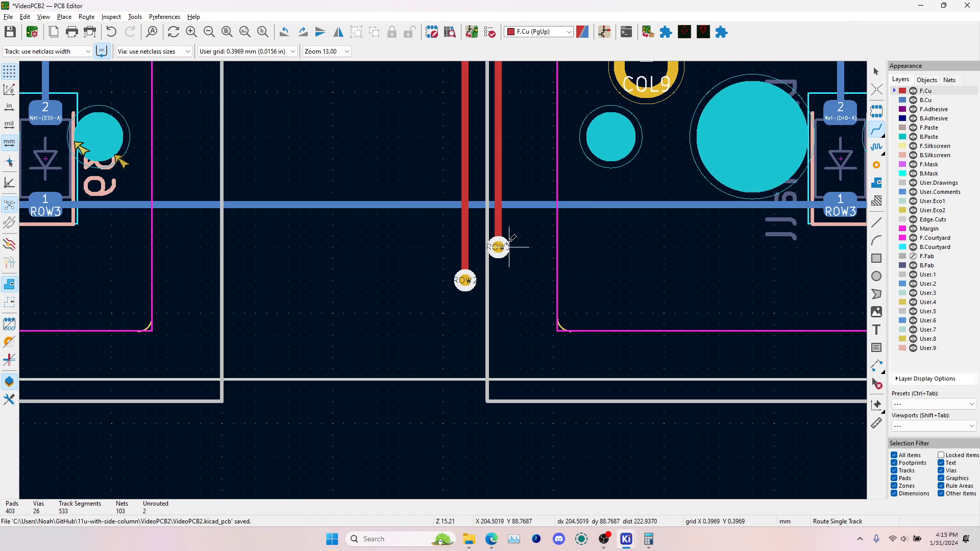
key(Page_Down)
click(499, 247)
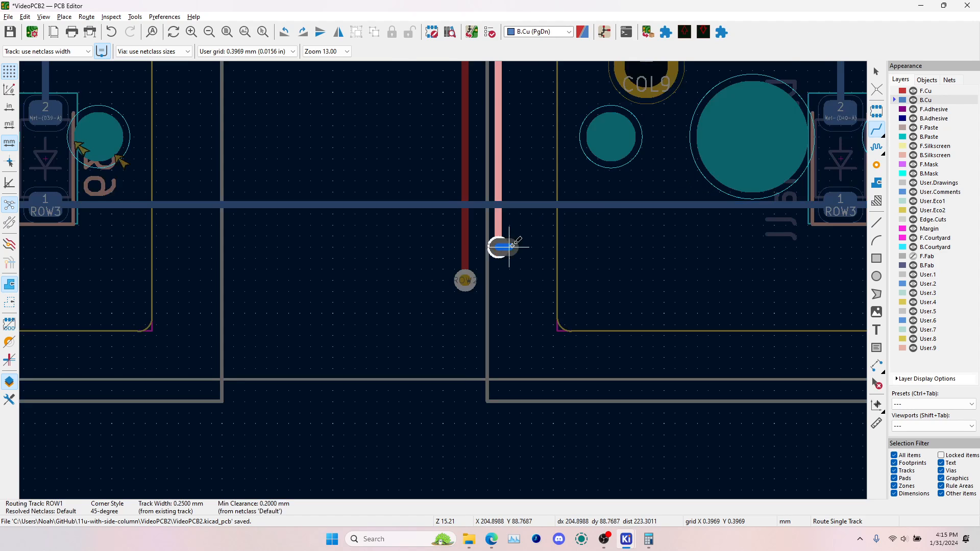
scroll(580, 253, down, 2)
middle_drag(747, 270, 340, 244)
scroll(339, 244, down, 3)
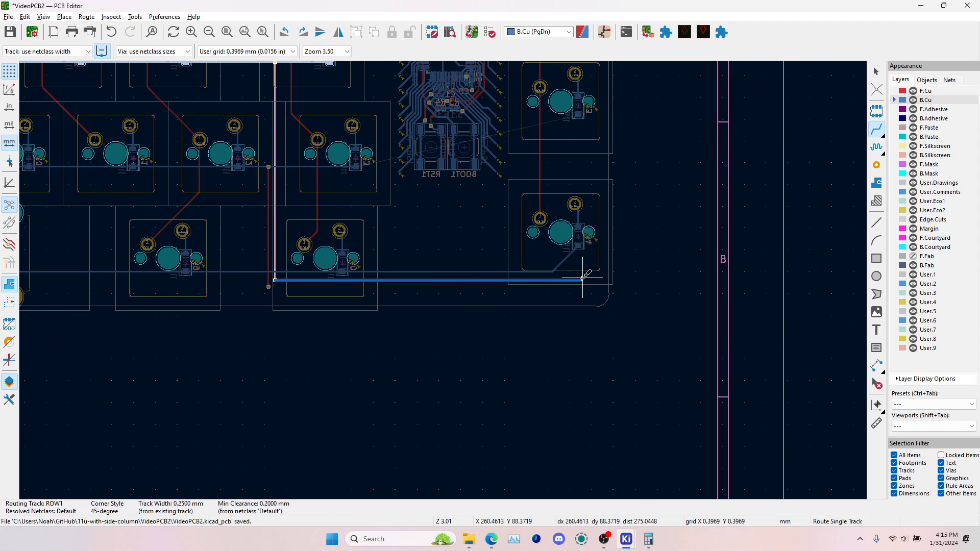
scroll(582, 280, up, 3)
scroll(476, 289, up, 2)
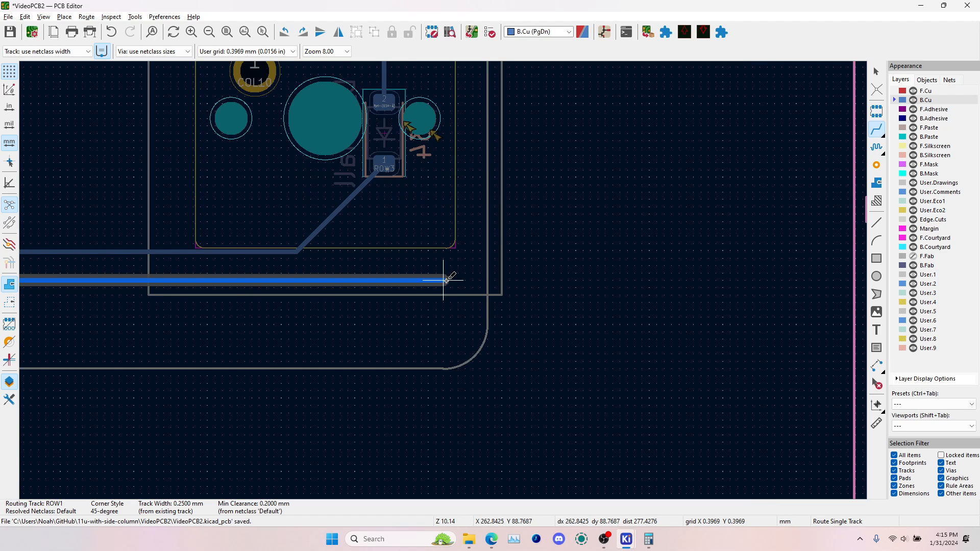
right_click(447, 280)
Route ROW2 on B.Cu from its lower via horizontally to the board's lower-right corner and end with a via
scroll(444, 280, down, 4)
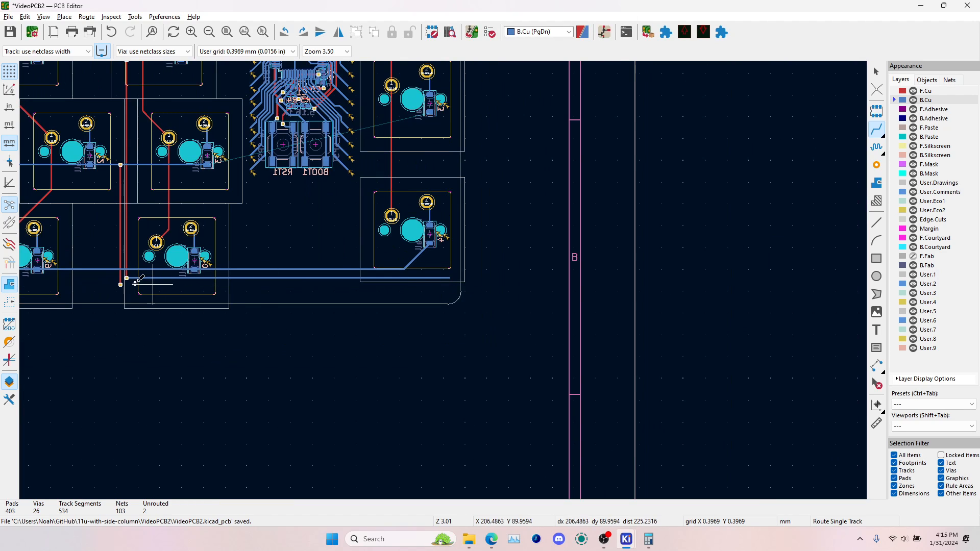
click(121, 284)
scroll(123, 285, up, 4)
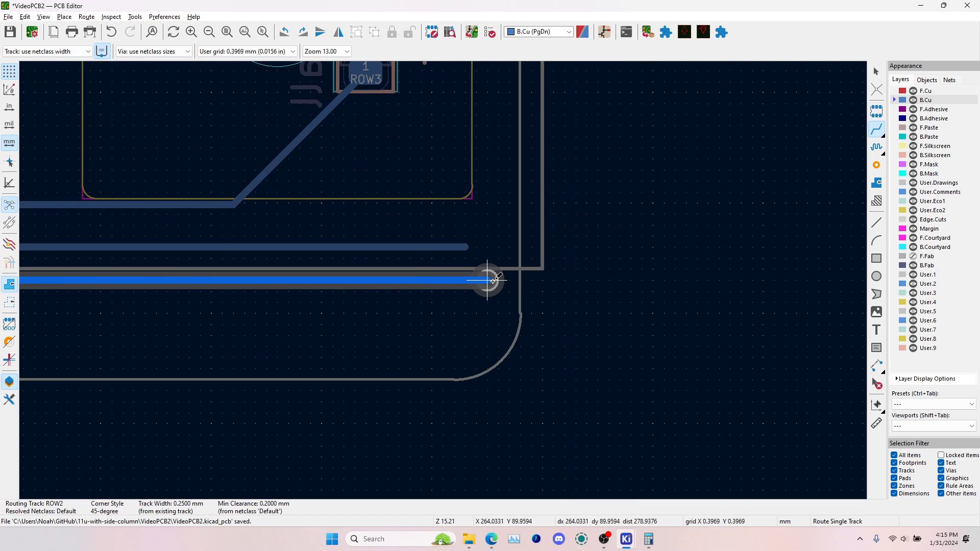
click(487, 280)
key(Escape)
Delete the horizontal ROW1 track that ends without a via below the bottom side-column switch
click(458, 249)
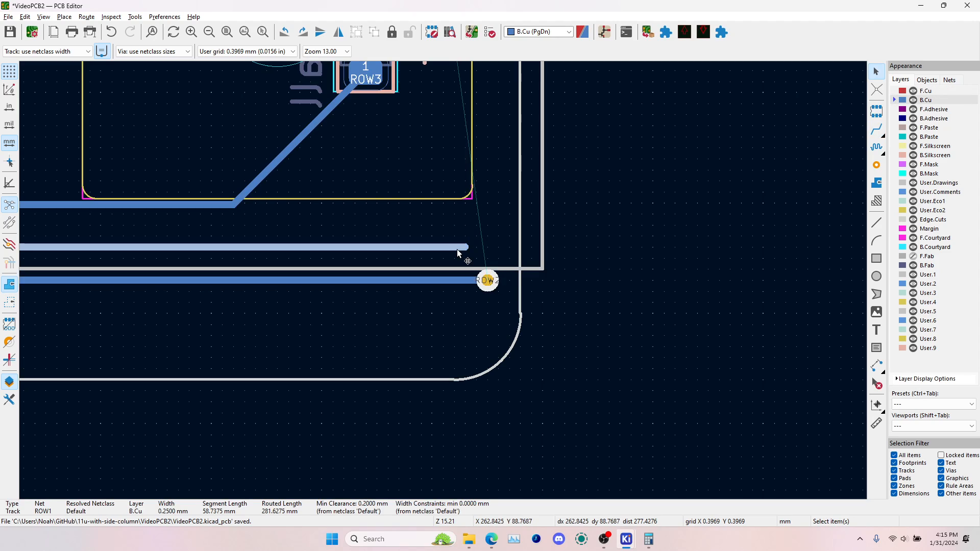
Route ROW1 on B.Cu from its lower via, parallel above ROW2, to below the bottom side-column switch and end with a via
click(877, 129)
scroll(444, 278, down, 5)
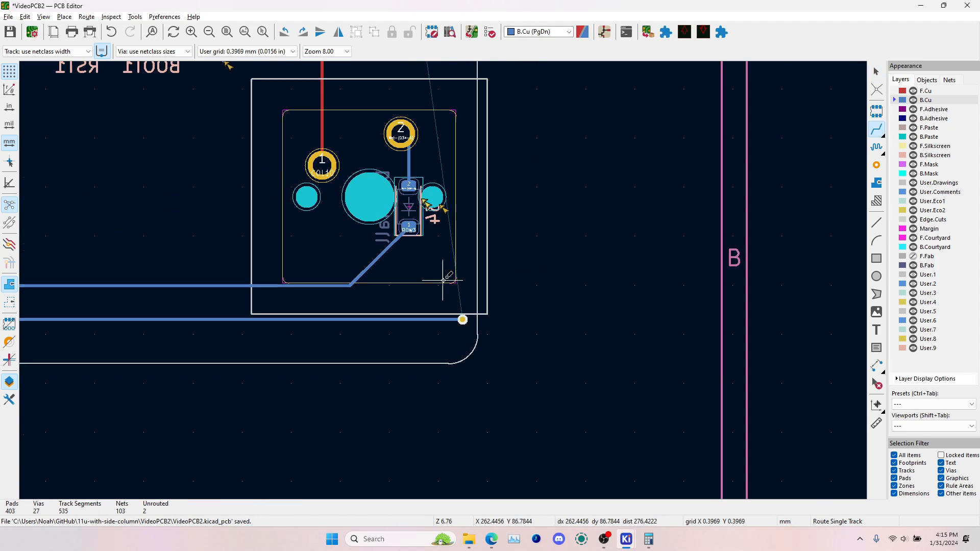
scroll(285, 268, up, 5)
click(264, 276)
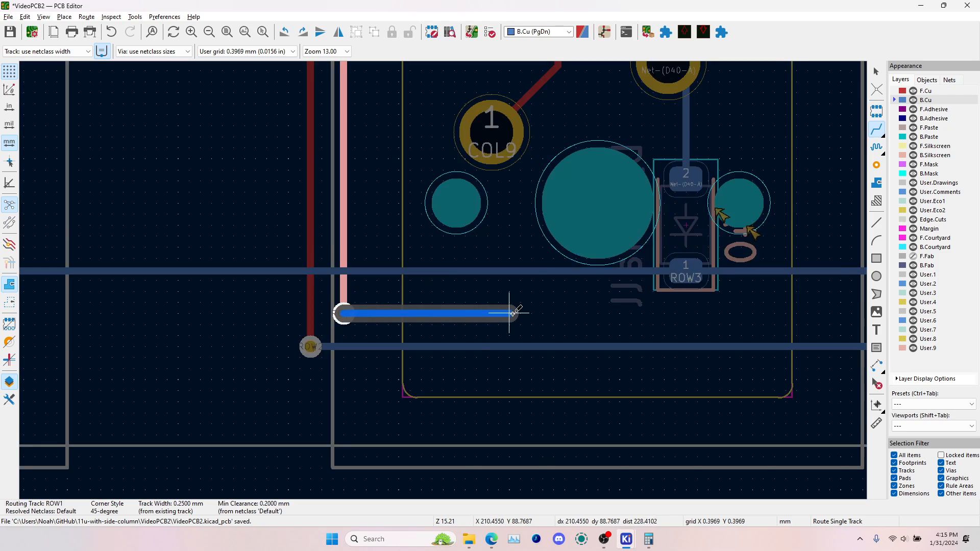
scroll(301, 276, down, 3)
scroll(592, 275, up, 2)
scroll(567, 240, up, 3)
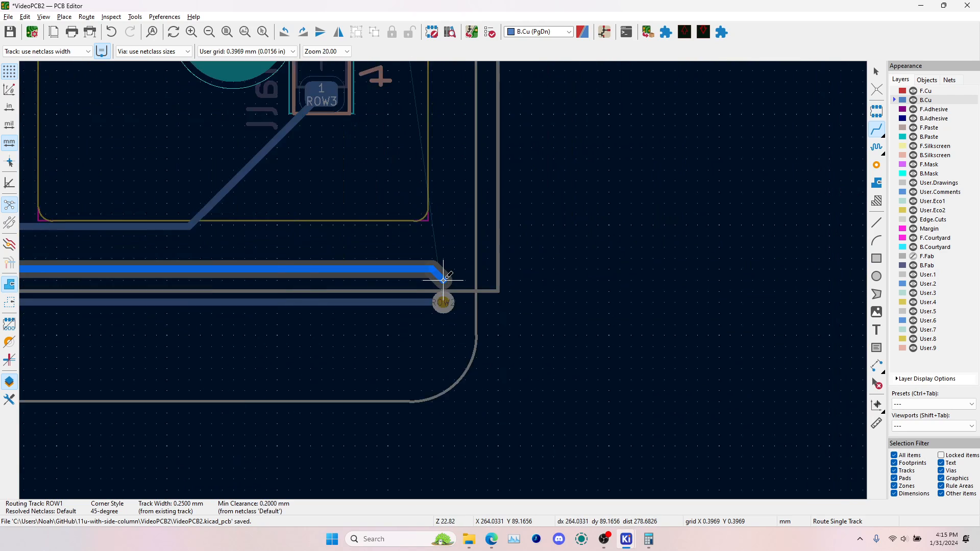
click(391, 262)
Route ROW1 on F.Cu from its lower-right via up the side column, add a via, and finish on B.Cu at the top switch's ROW1 diode pad
scroll(393, 262, down, 3)
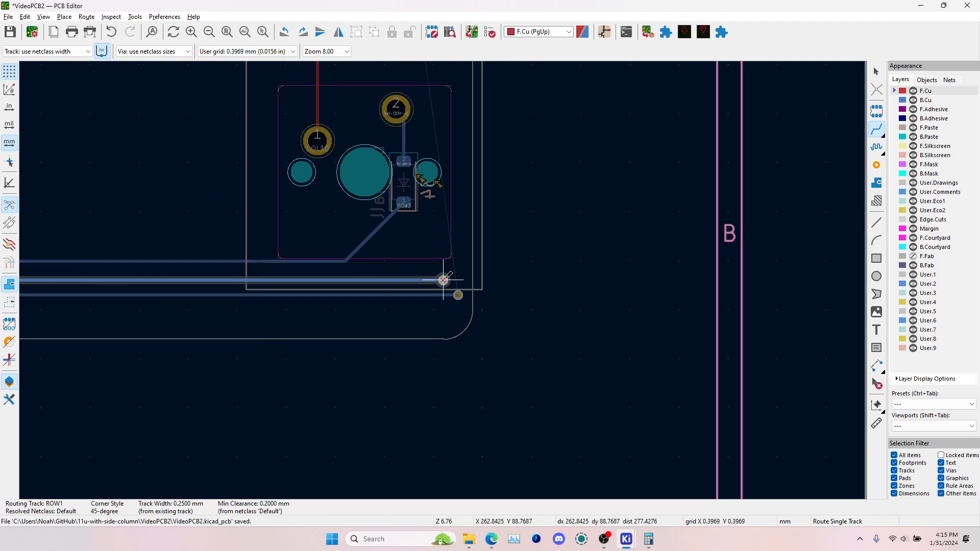
scroll(441, 151, up, 2)
scroll(442, 255, up, 3)
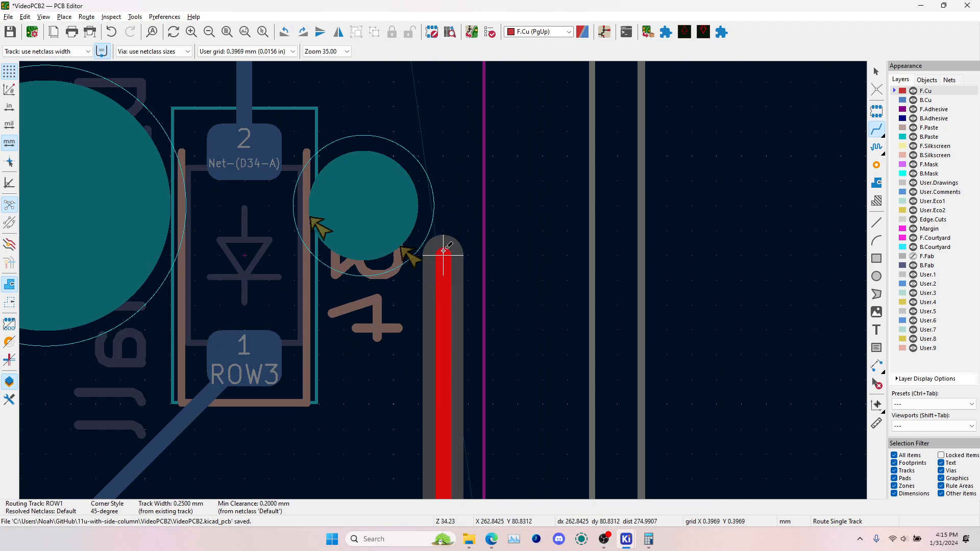
scroll(444, 273, down, 8)
scroll(443, 238, up, 2)
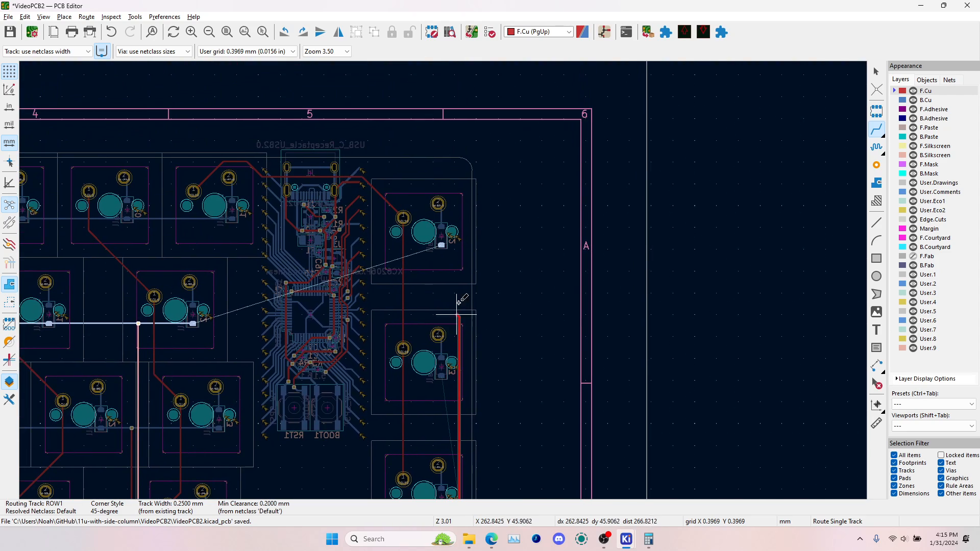
scroll(448, 283, up, 4)
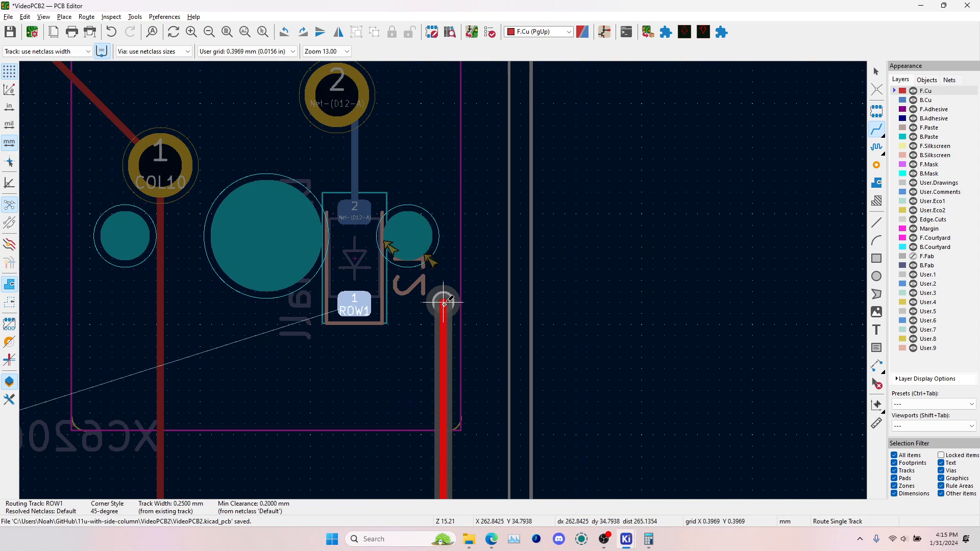
key(v)
click(353, 302)
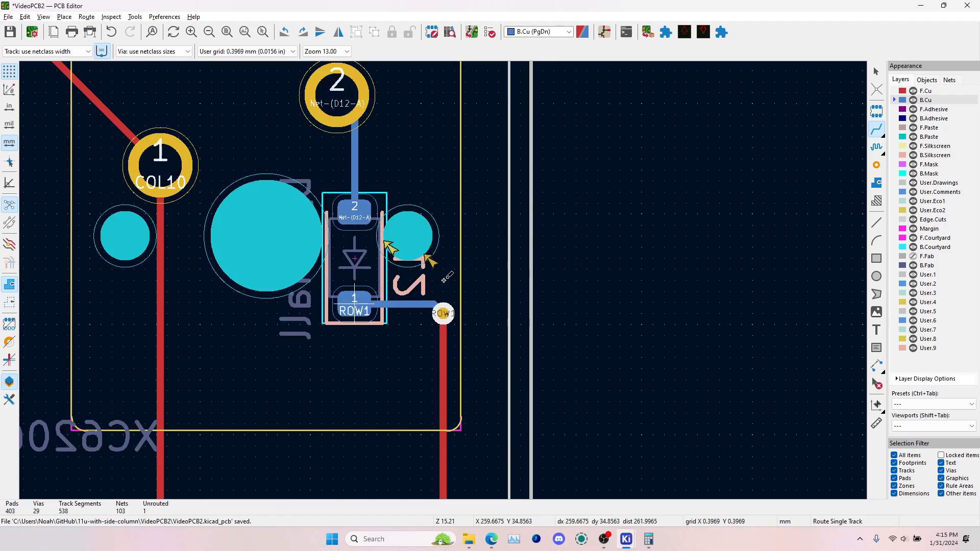
Route ROW2 on F.Cu from its corner via up alongside ROW1, add a via, and finish on B.Cu at the middle side-column diode's ROW2 pad
scroll(447, 284, down, 5)
middle_drag(475, 446, 409, 205)
scroll(401, 327, up, 5)
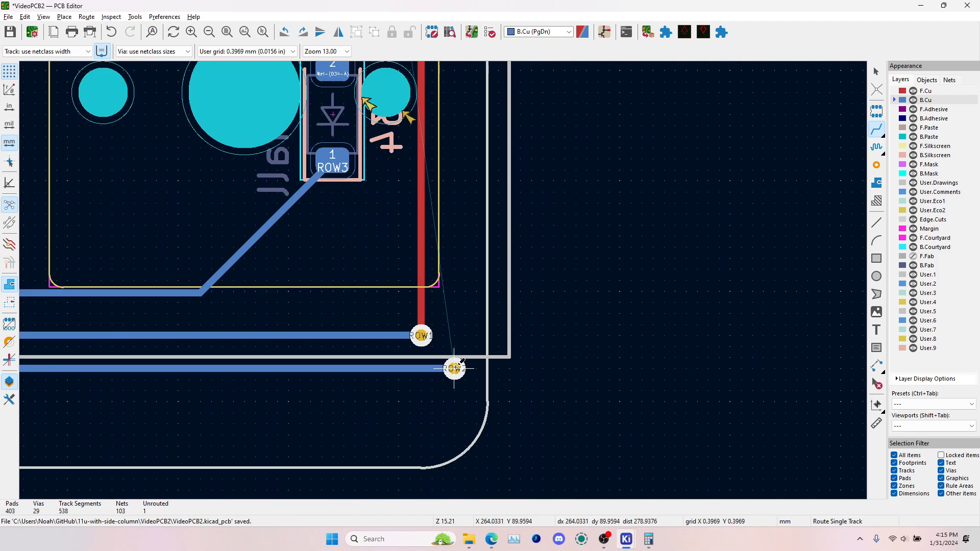
key(Page_Up)
click(455, 368)
scroll(452, 358, down, 4)
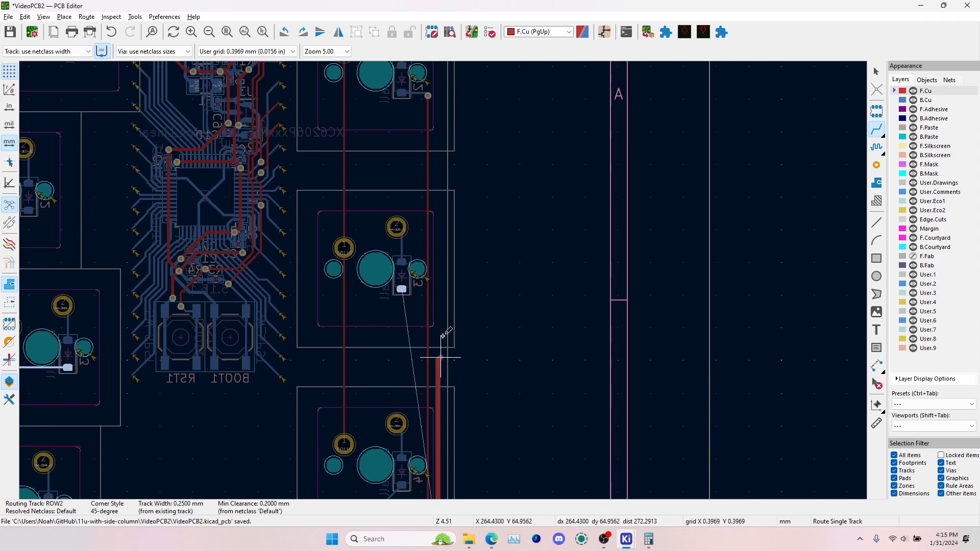
scroll(435, 303, up, 5)
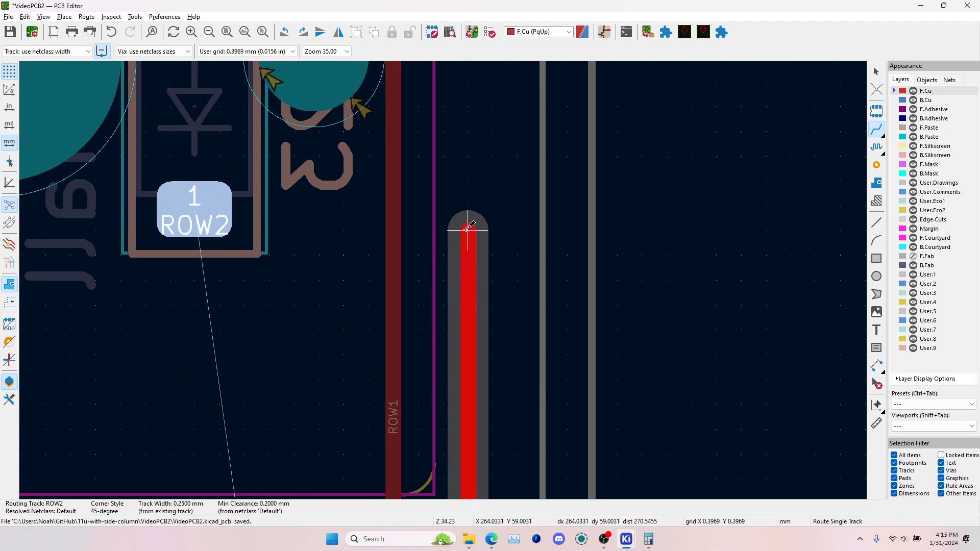
key(v)
click(197, 208)
scroll(197, 208, down, 4)
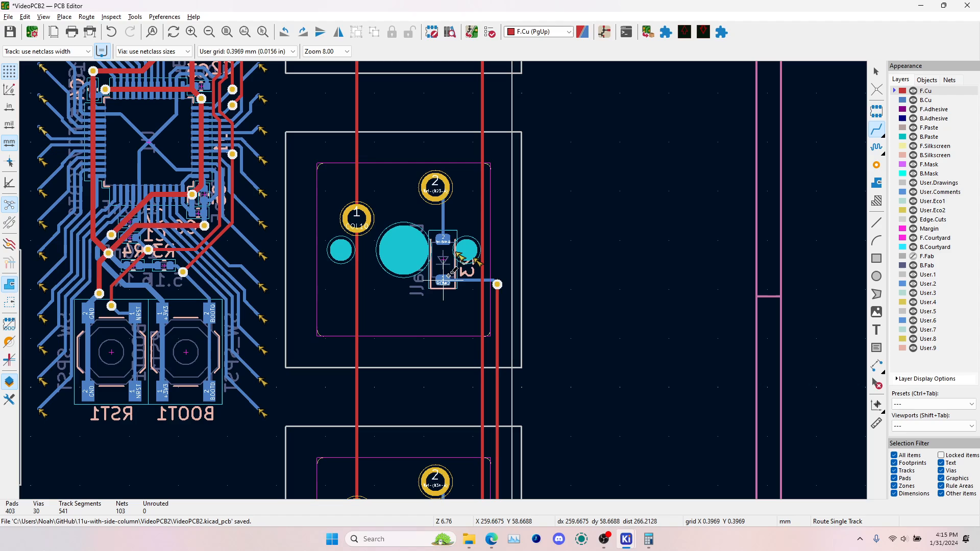
key(Escape)
Highlight the ROW2 net and trace its path from the main key rows to the middle side-column diode
click(451, 282)
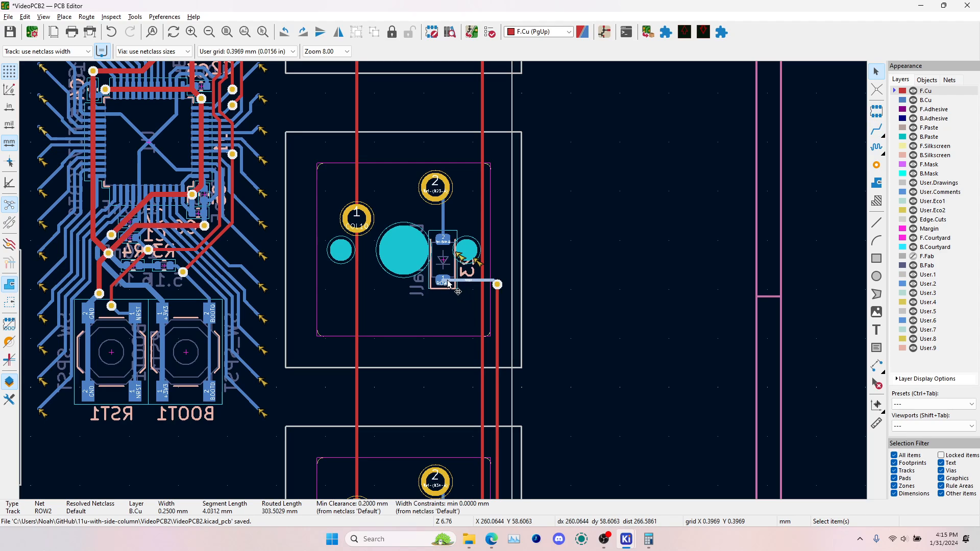
key(grave)
scroll(484, 278, down, 4)
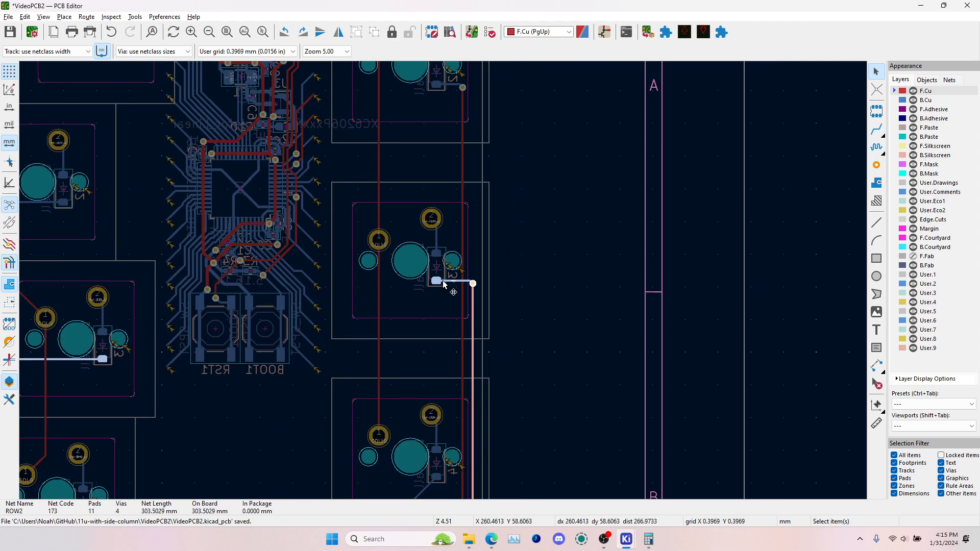
middle_drag(302, 317, 620, 266)
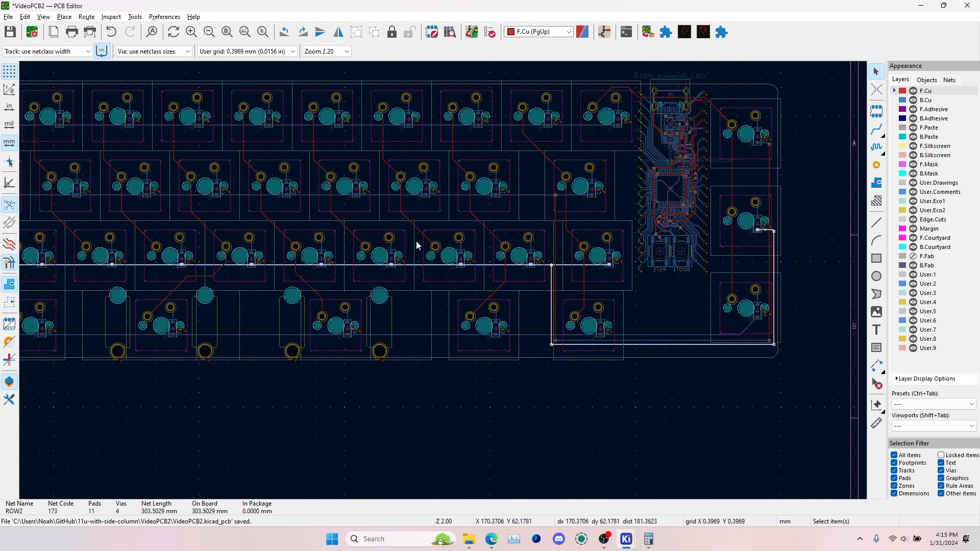
middle_drag(268, 265, 605, 259)
middle_drag(443, 259, 59, 231)
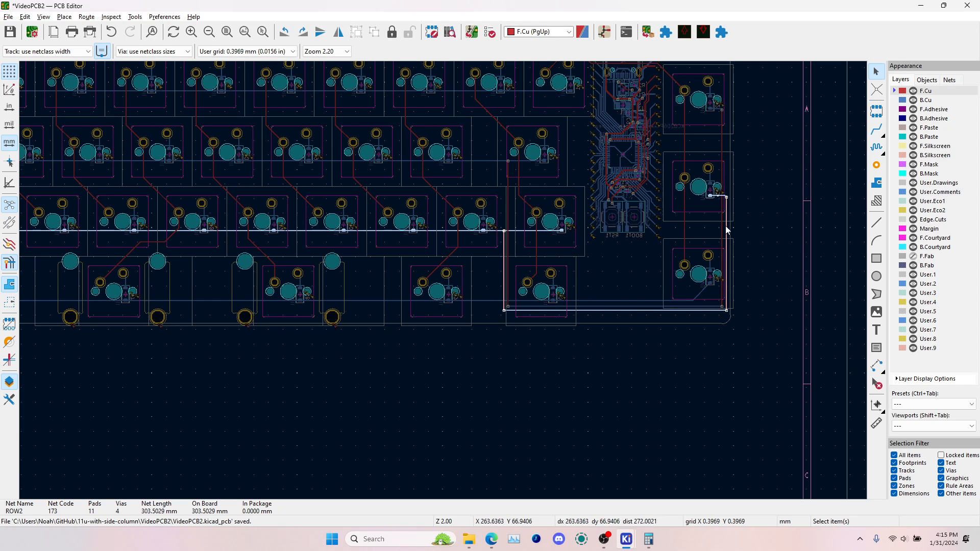
key(Escape)
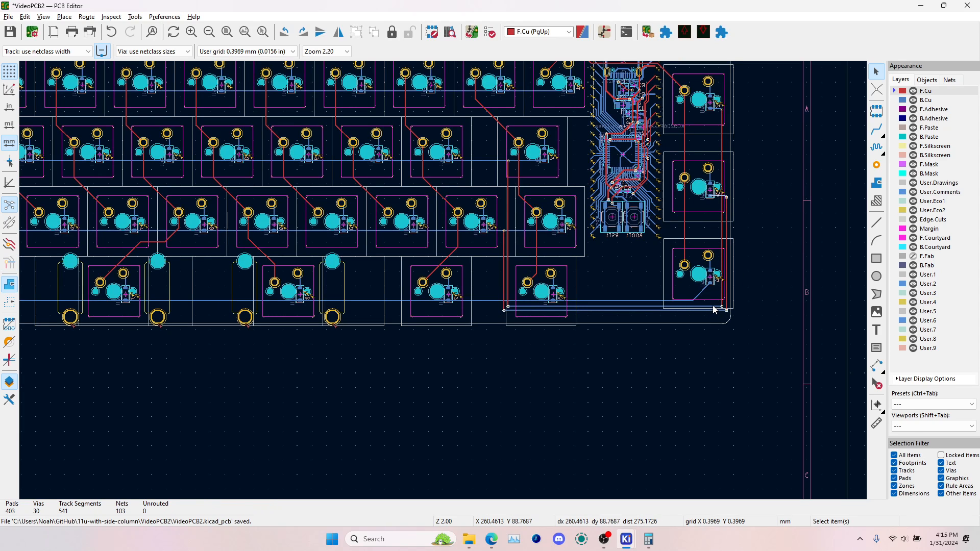
Highlight the ROW1 net and trace its path around the board's bottom edge to the top side-column diode
key(grave)
middle_drag(656, 247, 539, 344)
key(Escape)
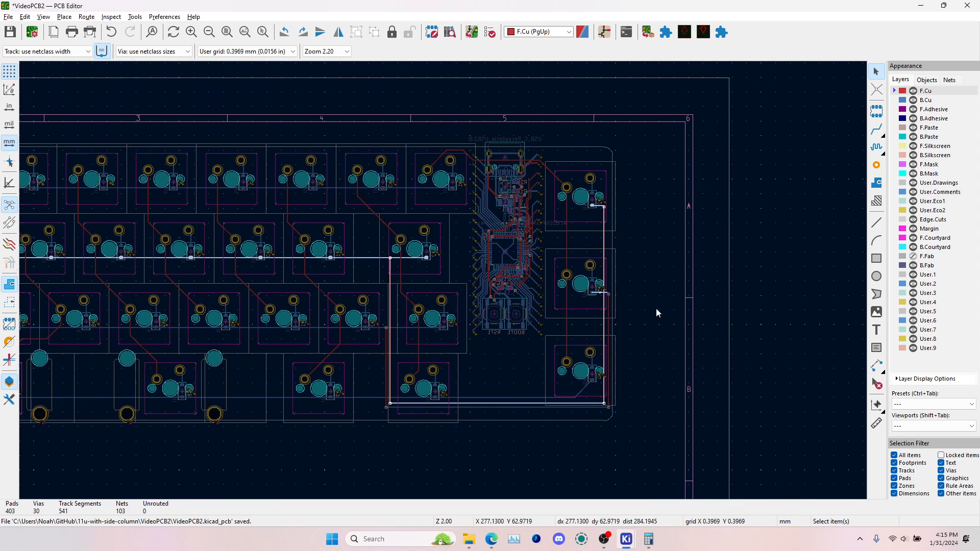
key(Escape)
Highlight the ROW3 net and check its path along the bottom key row to the bottom side-column diode
key(grave)
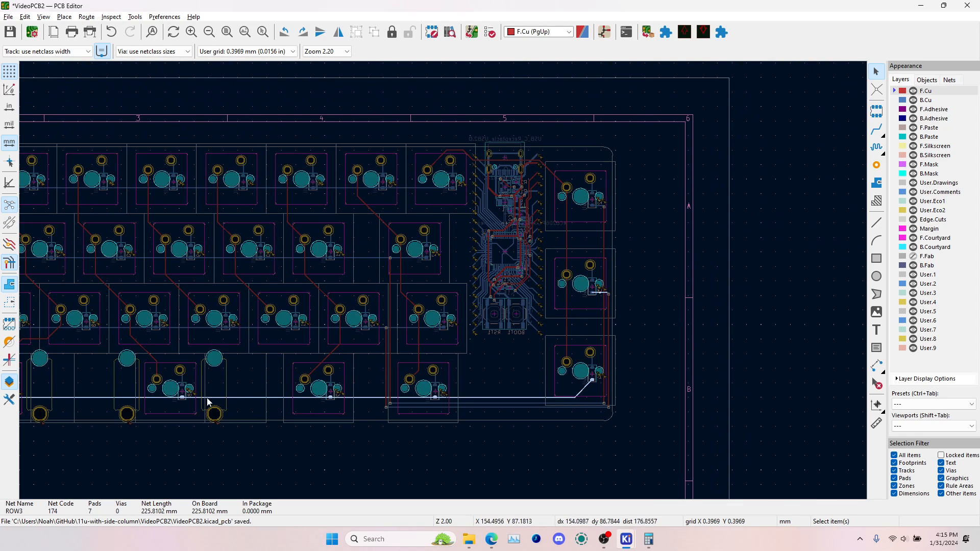
scroll(547, 405, up, 5)
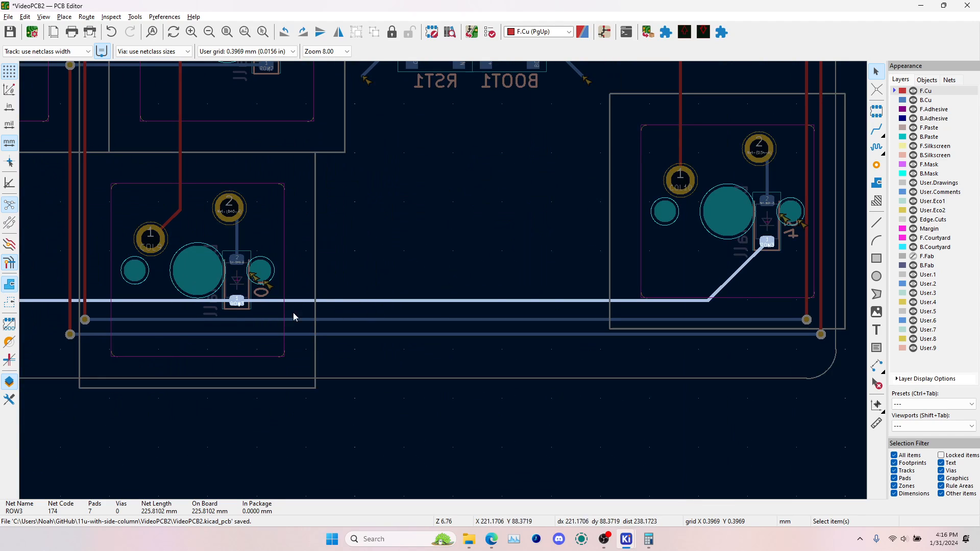
scroll(575, 302, down, 6)
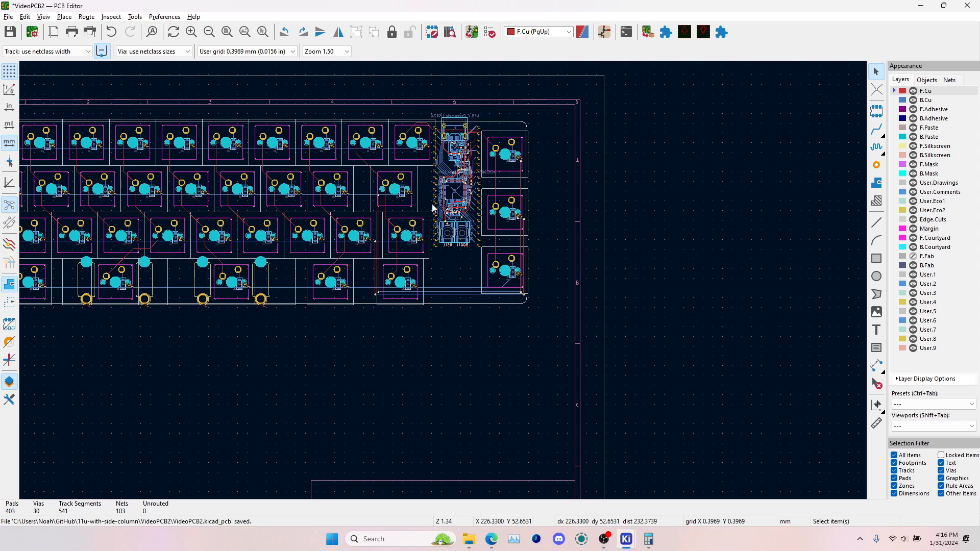
Switch to the Schematic Editor and open the root sheet at the STM32F072 pin labels
key(alt+Tab)
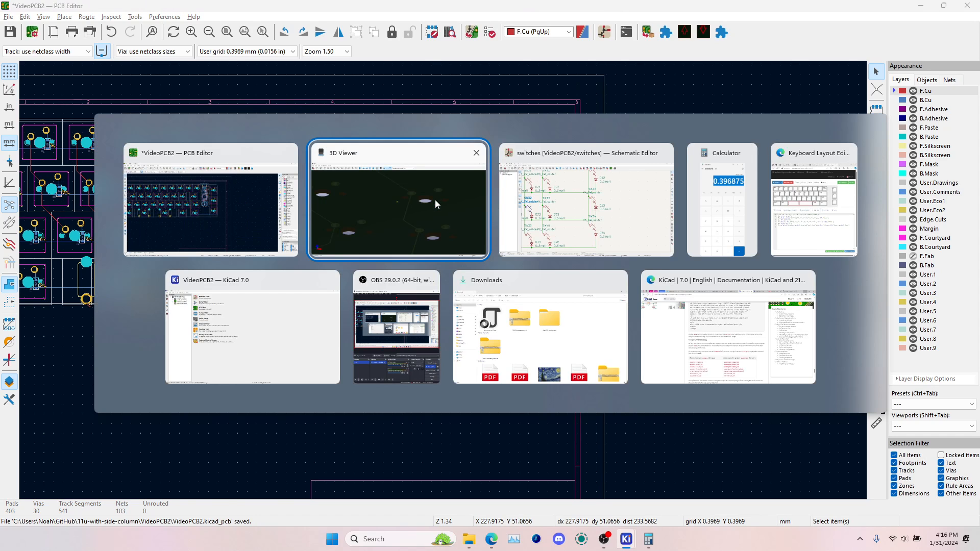
key(Home)
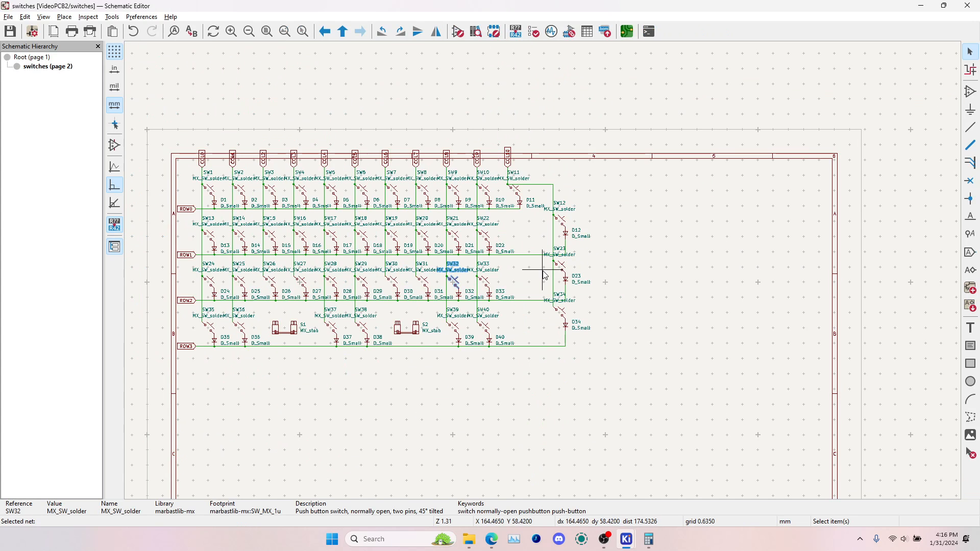
click(41, 59)
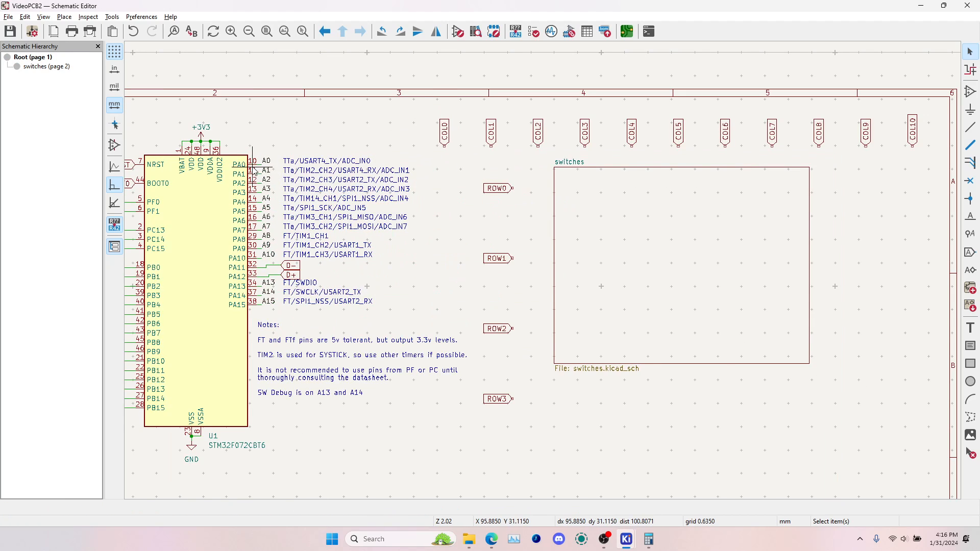
scroll(255, 172, up, 3)
click(579, 255)
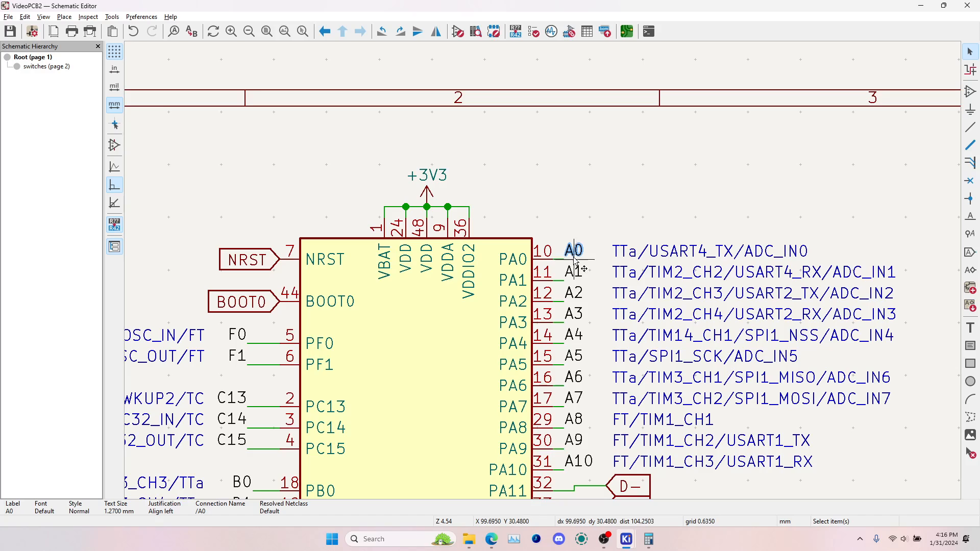
key(ctrl+d)
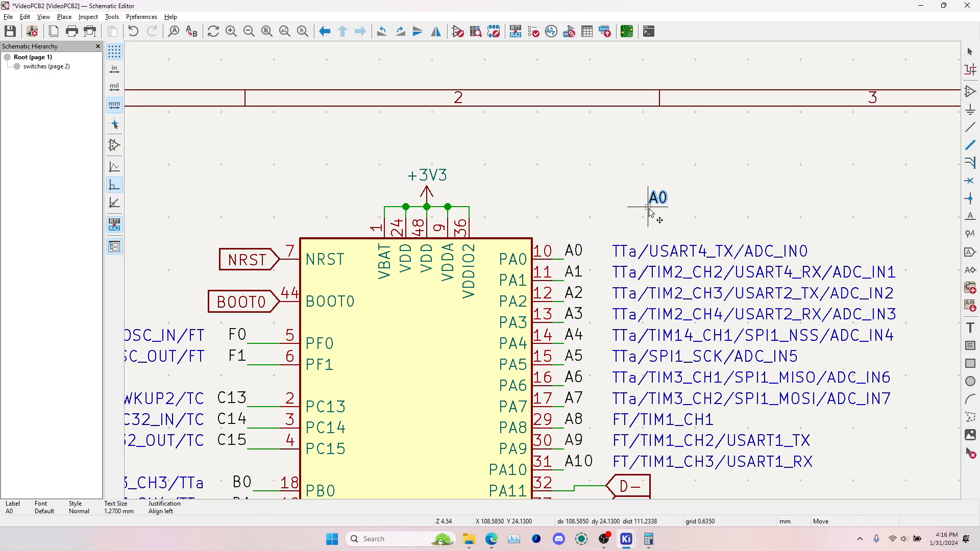
middle_drag(727, 203, 291, 203)
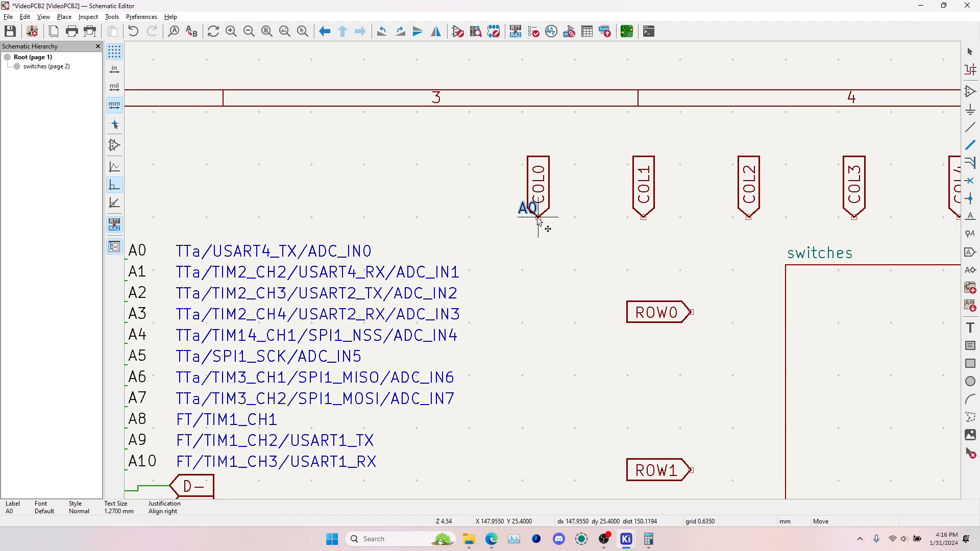
key(r)
key(Escape)
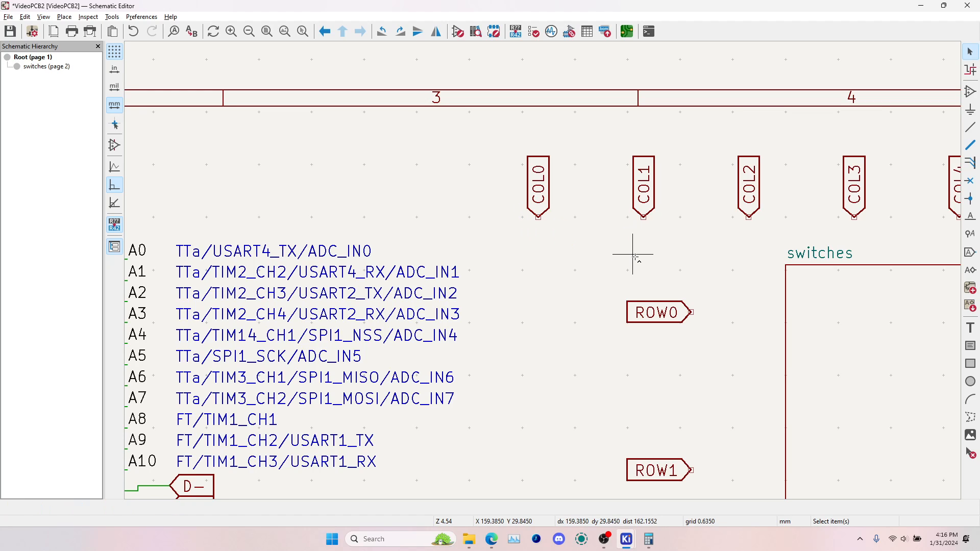
Save the schematic and switch back to the PCB Editor
key(ctrl+s)
click(628, 31)
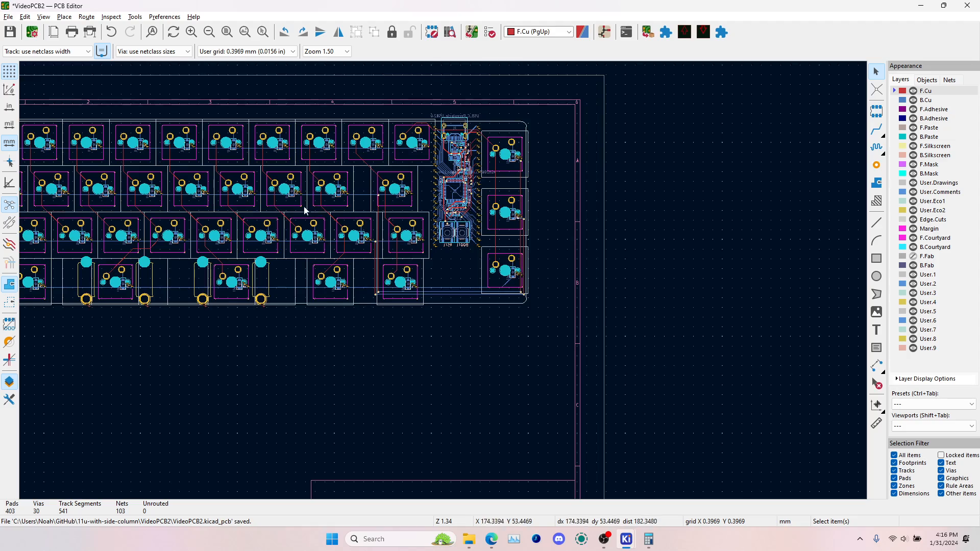
Examine the column tracks across the key matrix and the microcontroller's fanned-out pin tracks
scroll(555, 247, up, 5)
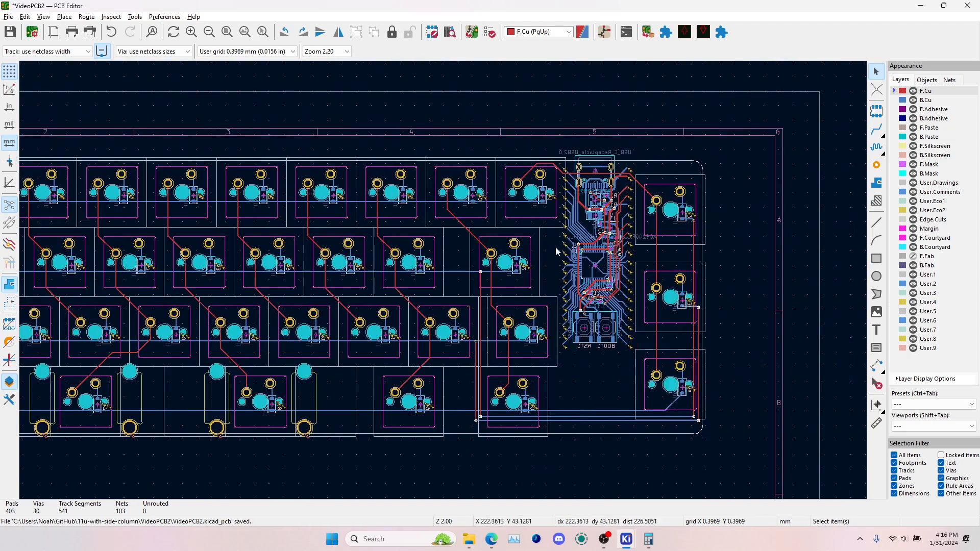
scroll(550, 216, down, 5)
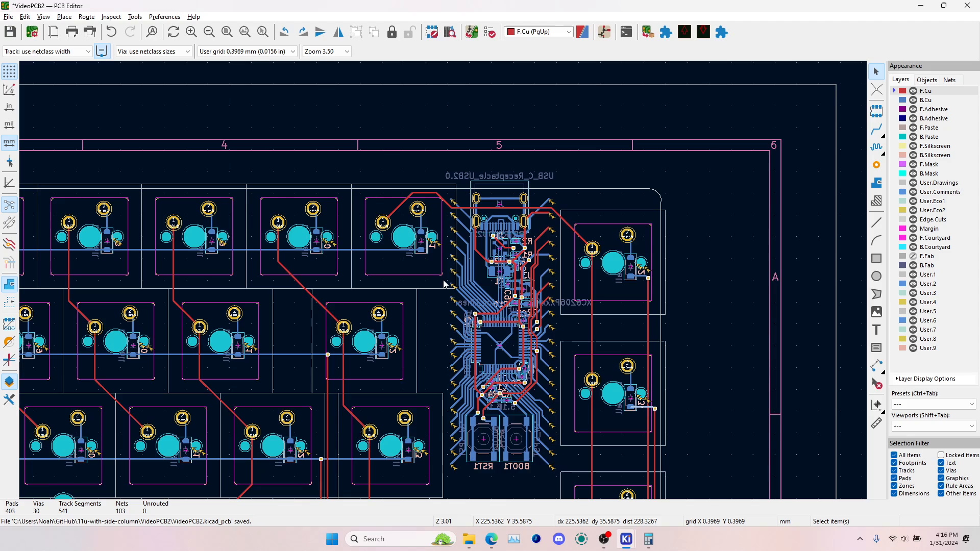
scroll(128, 299, up, 2)
middle_drag(128, 299, 570, 278)
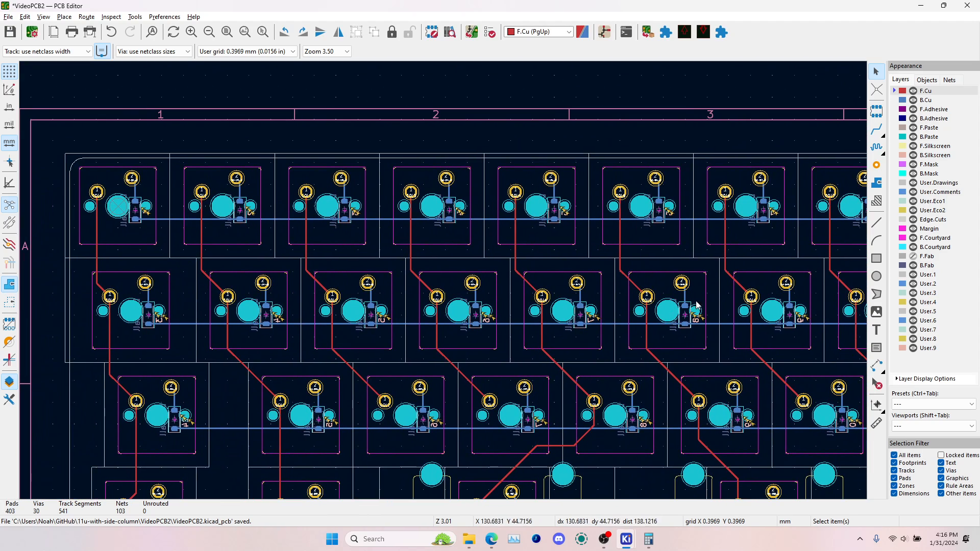
middle_drag(335, 331, 161, 220)
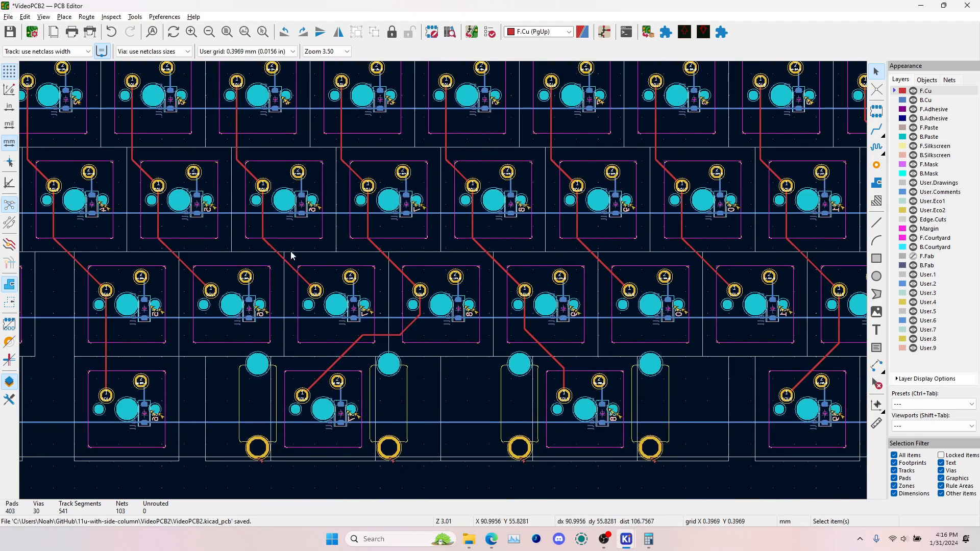
scroll(290, 252, down, 2)
middle_drag(616, 297, 482, 292)
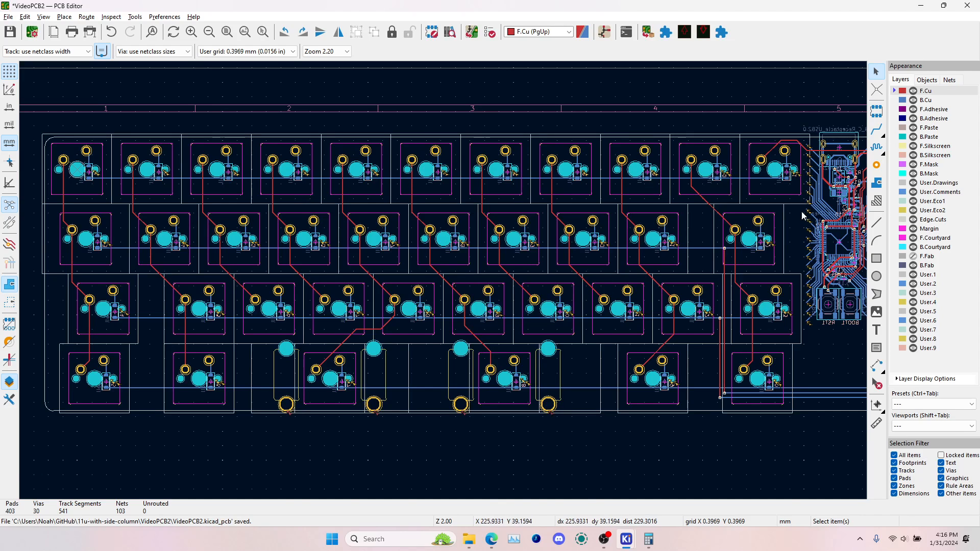
scroll(803, 215, up, 3)
click(876, 129)
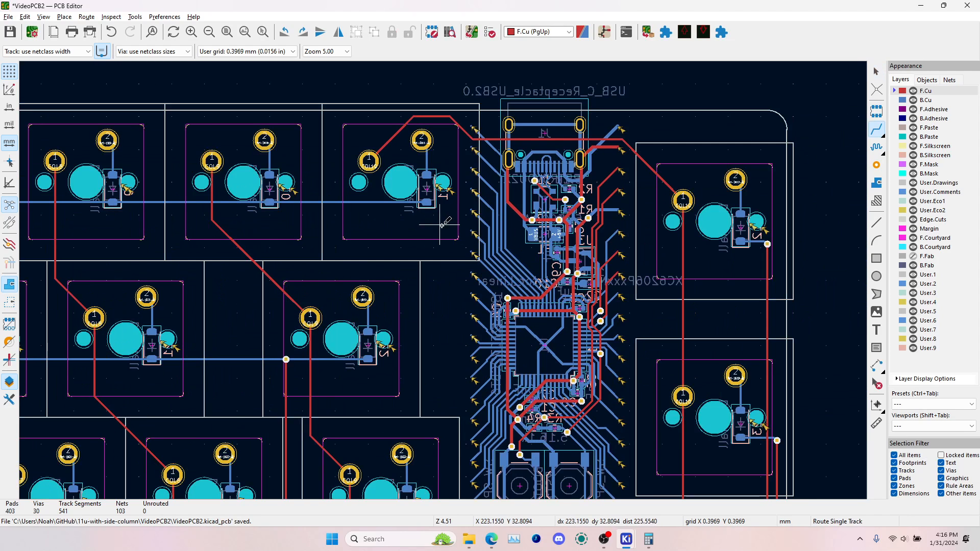
scroll(433, 202, up, 2)
click(431, 282)
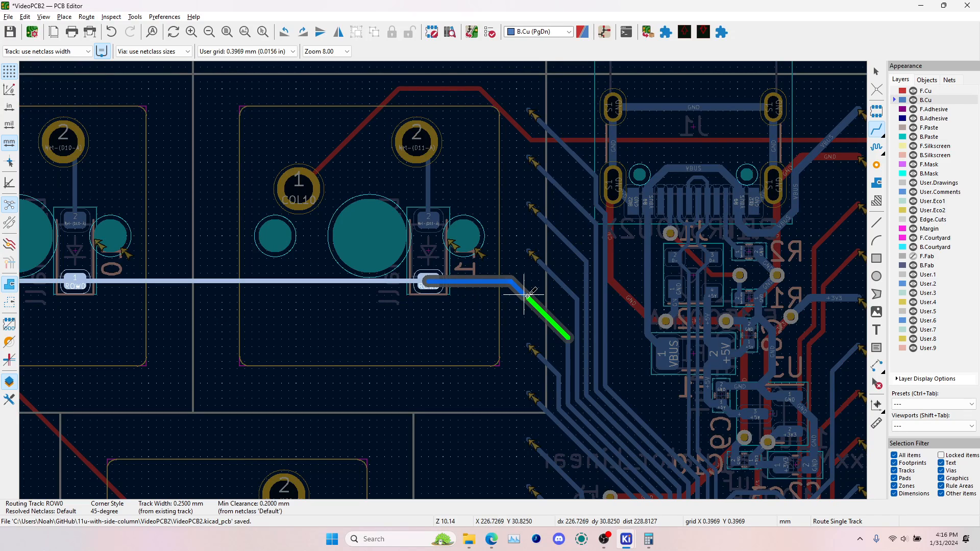
key(Escape)
scroll(464, 346, up, 2)
middle_drag(433, 445, 466, 183)
middle_drag(367, 413, 339, 177)
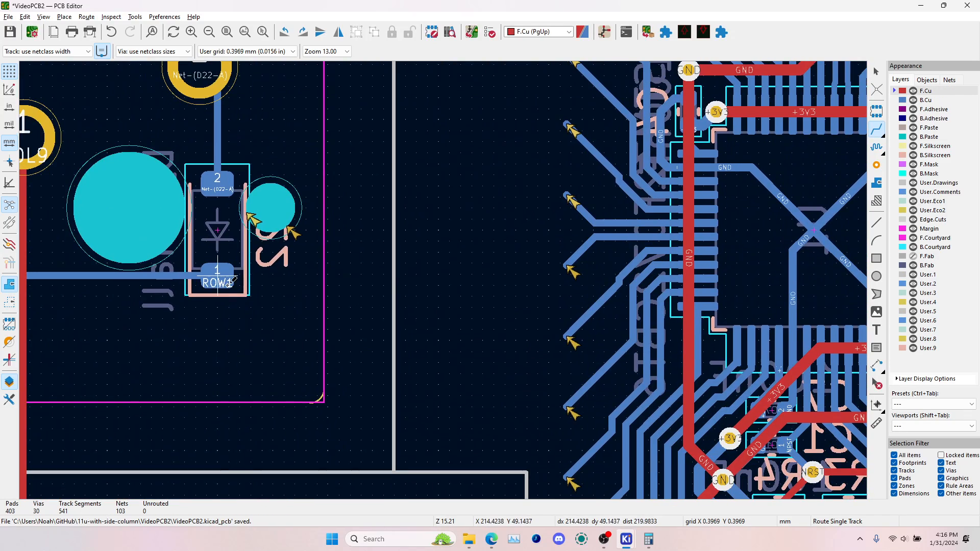
click(218, 280)
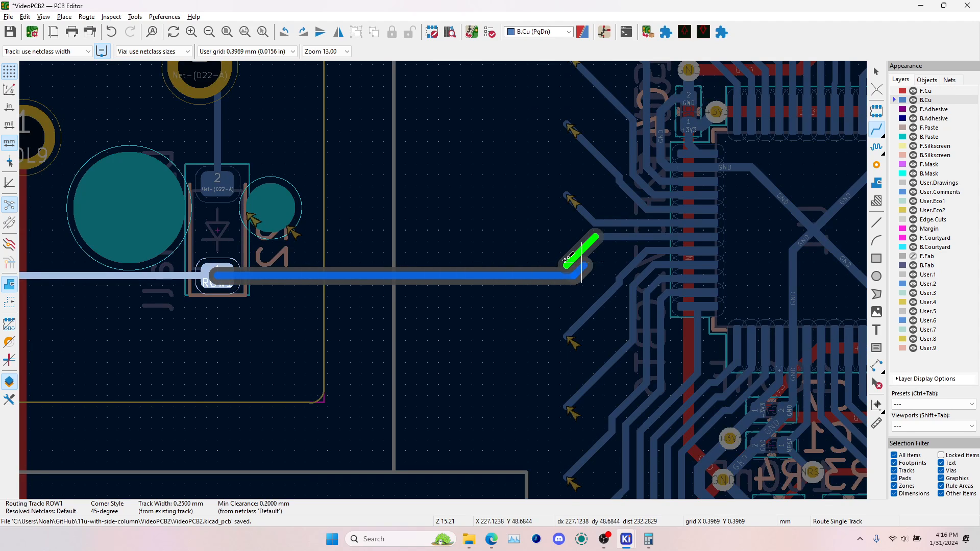
key(Escape)
Inspect the key columns from the first column across to COL9 to plan their routes towards the microcontroller
scroll(549, 263, down, 4)
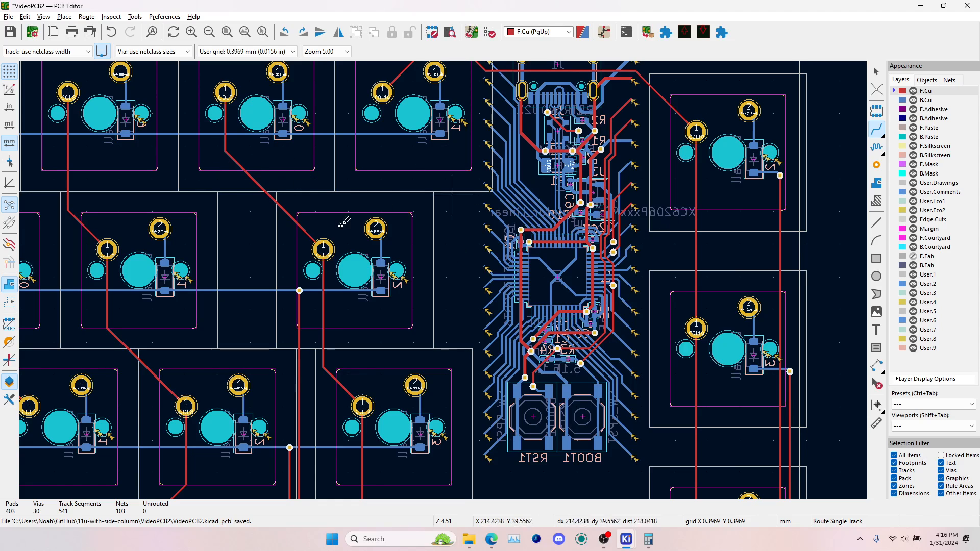
scroll(165, 276, down, 4)
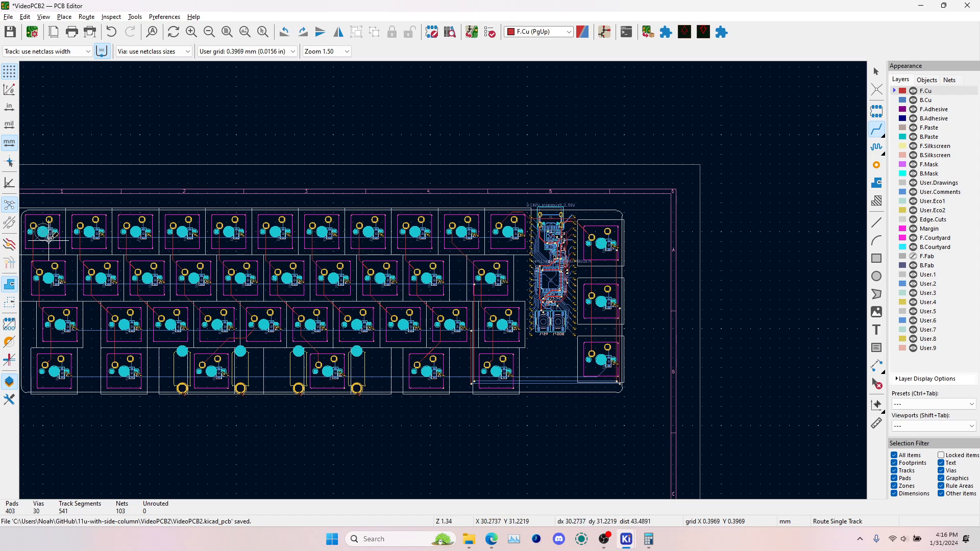
scroll(41, 237, up, 4)
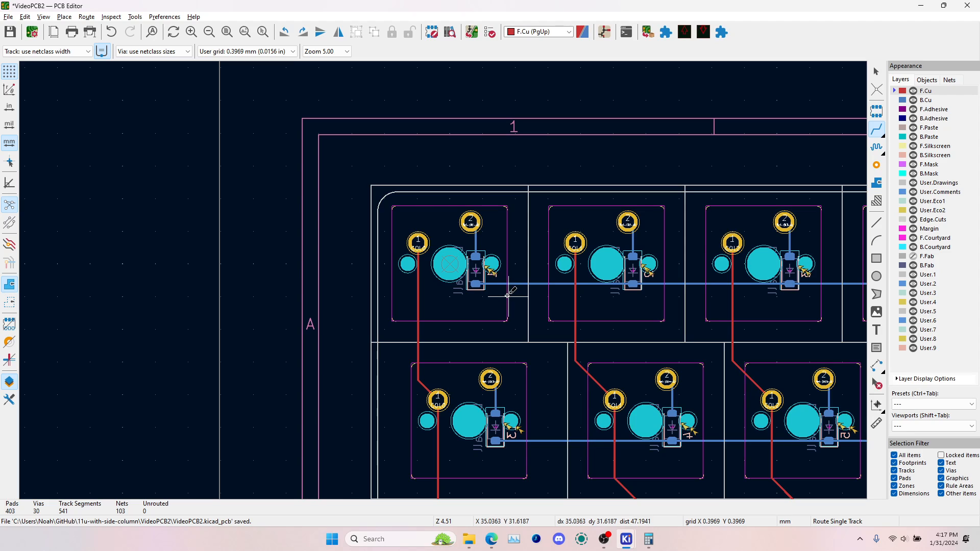
scroll(602, 317, down, 2)
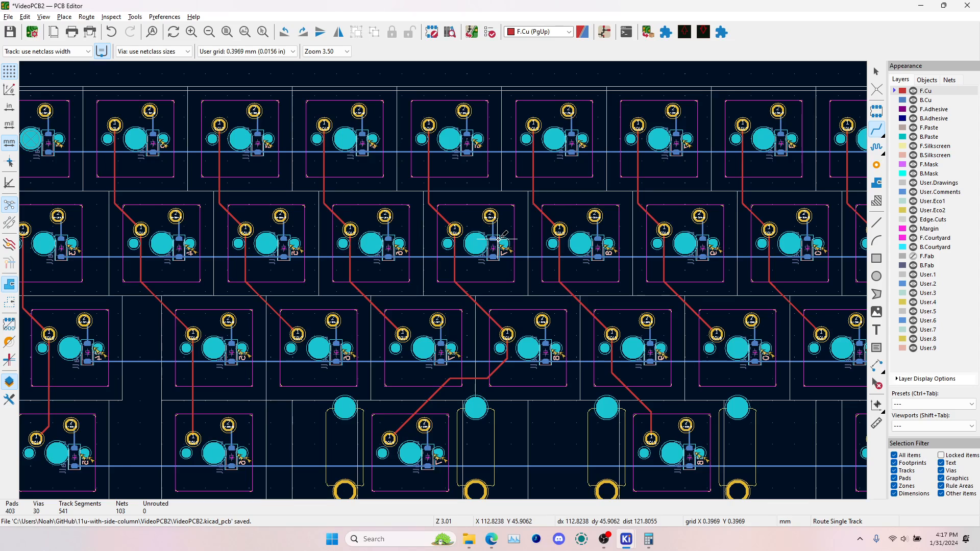
middle_drag(762, 283, 464, 234)
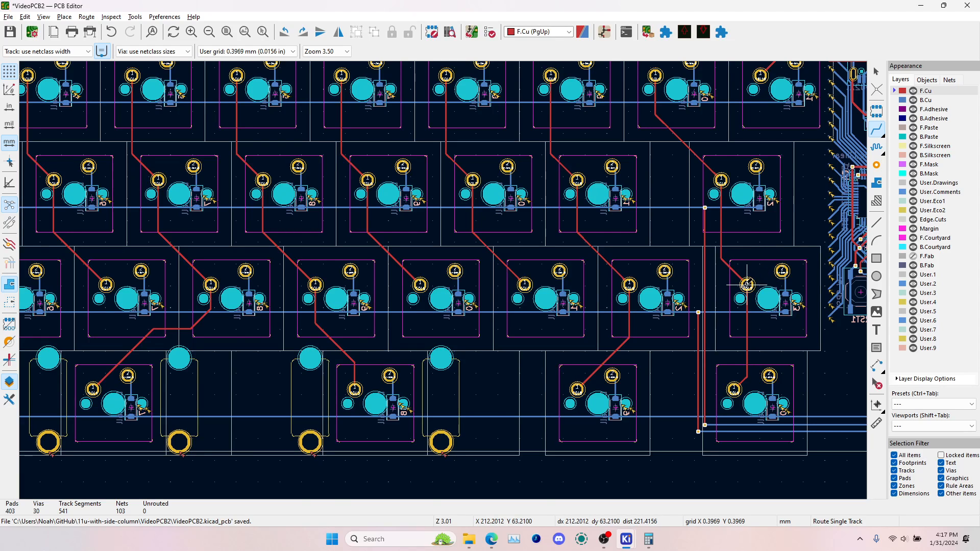
Route COL9 on B.Cu from its third-row switch pad diagonally up and over the switch's second pad, ending the track there
scroll(747, 284, up, 4)
click(443, 278)
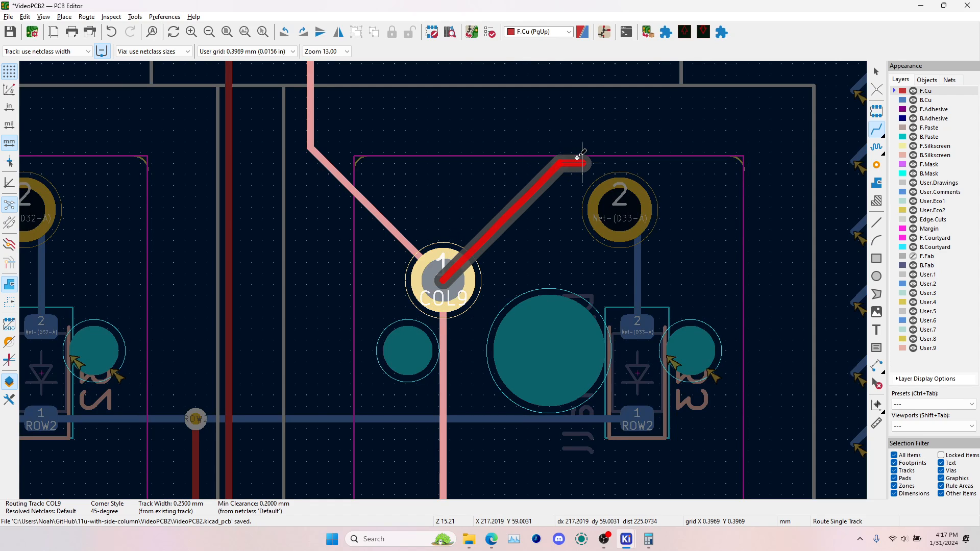
key(Escape)
key(Page_Down)
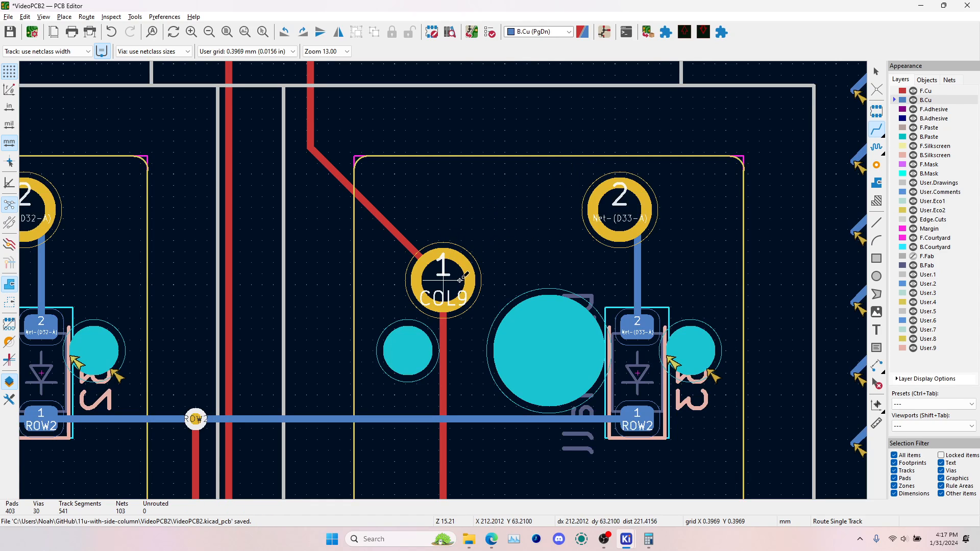
click(443, 280)
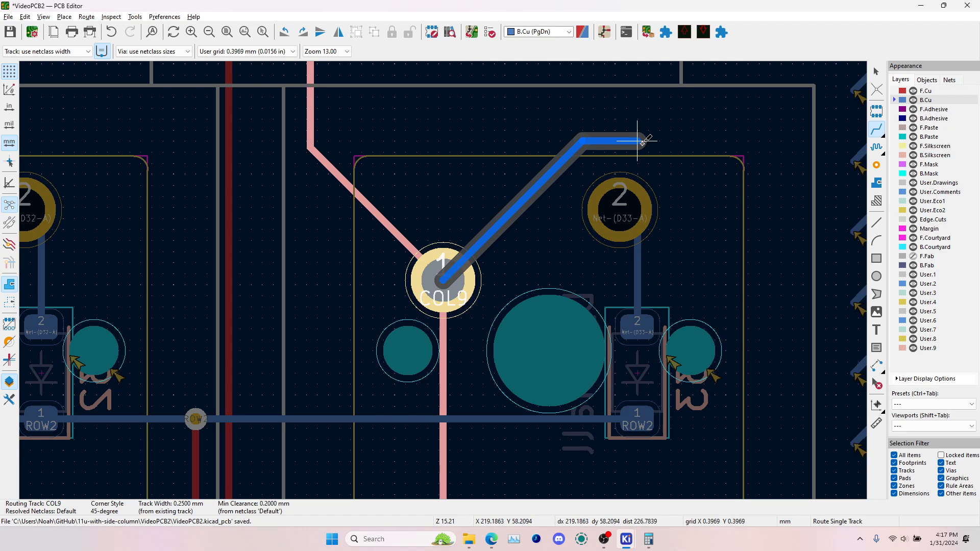
scroll(643, 142, down, 2)
scroll(443, 279, up, 1)
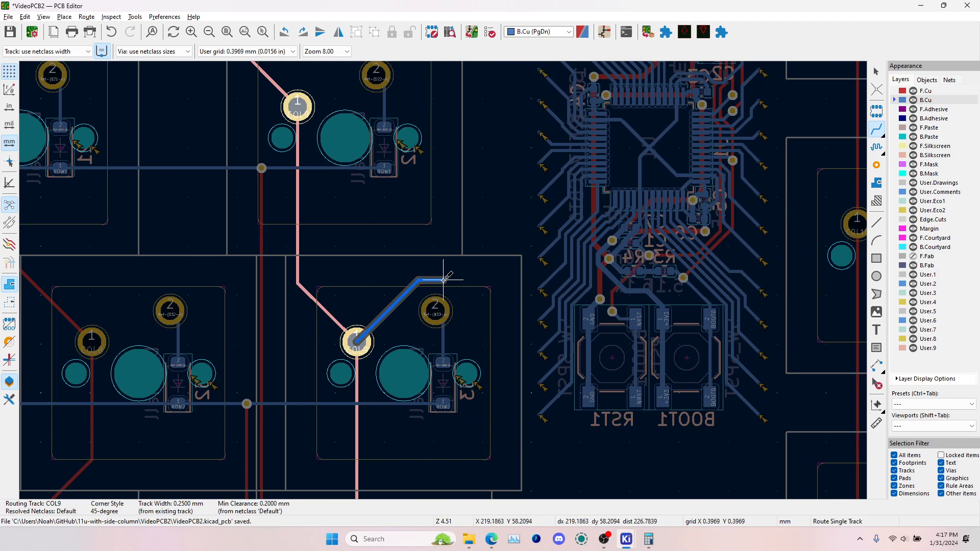
double_click(443, 280)
Route COL8 on B.Cu from its third-row switch pad, parallel above the COL9 track, and end it level with COL9's end
click(90, 339)
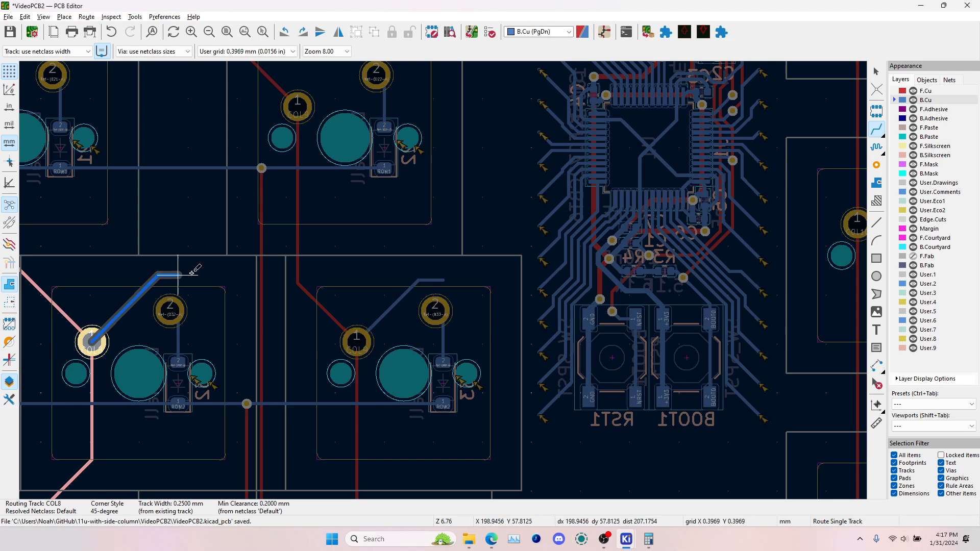
scroll(444, 270, up, 5)
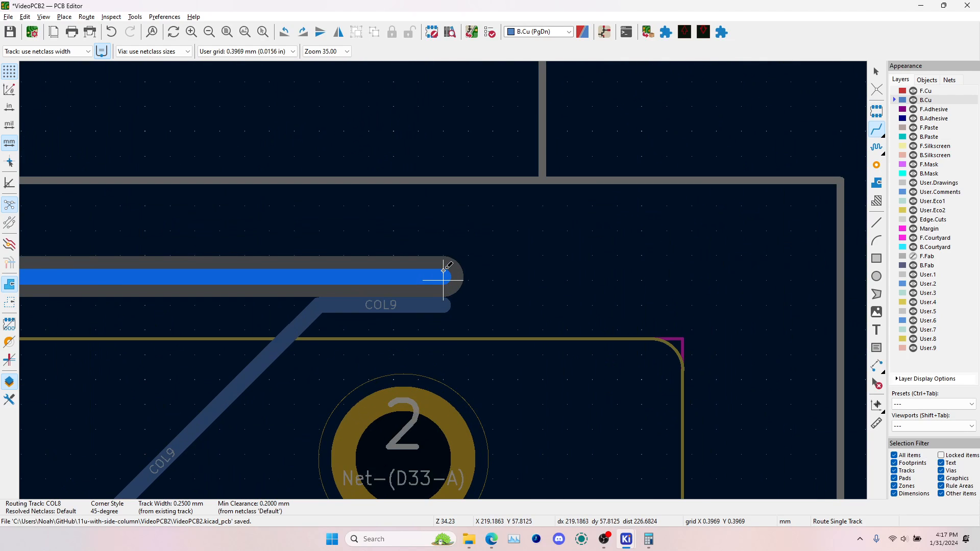
double_click(444, 270)
scroll(444, 271, down, 6)
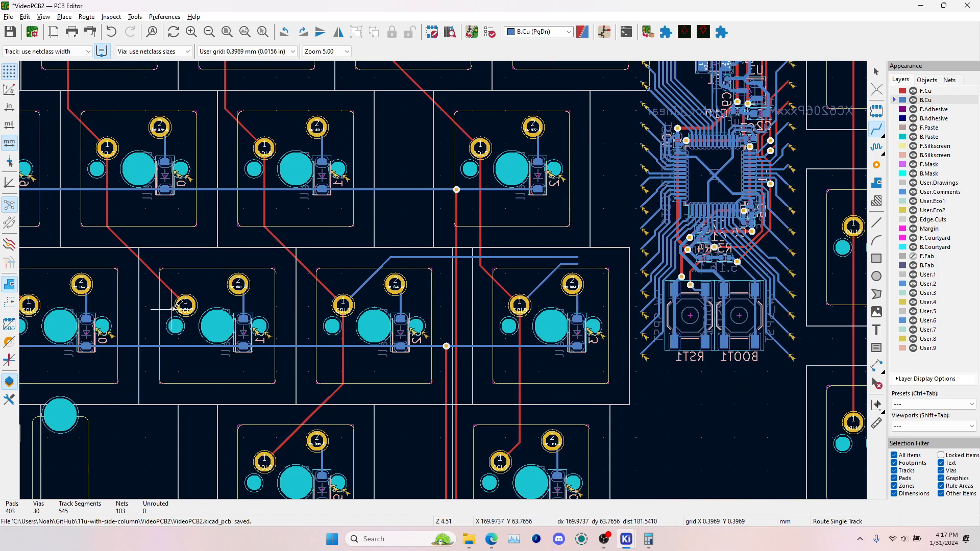
middle_drag(171, 304, 457, 286)
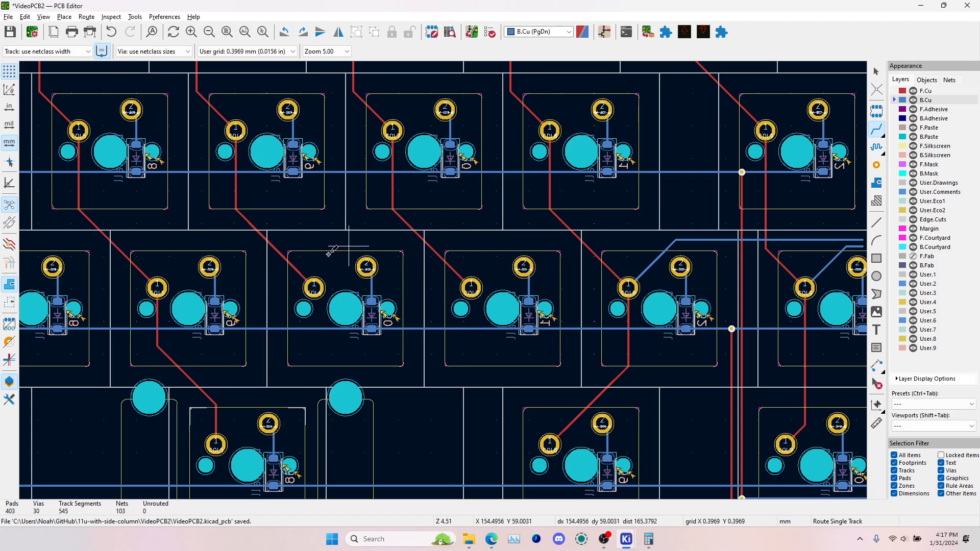
middle_drag(41, 288, 209, 287)
click(325, 284)
key(Escape)
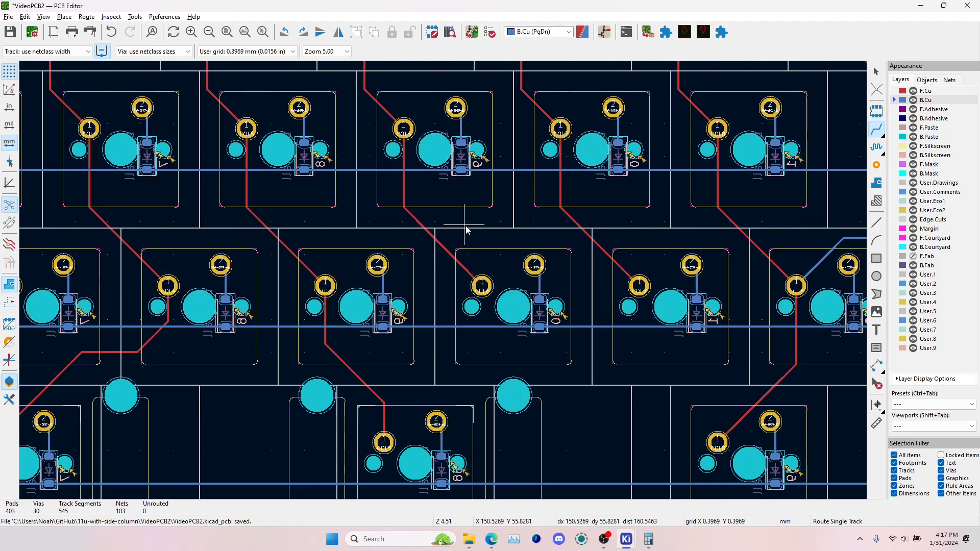
Route COL7 on B.Cu from its third-row switch pad, parallel above the COL8 track, ending level with the COL8 and COL9 ends
scroll(752, 251, right, 10)
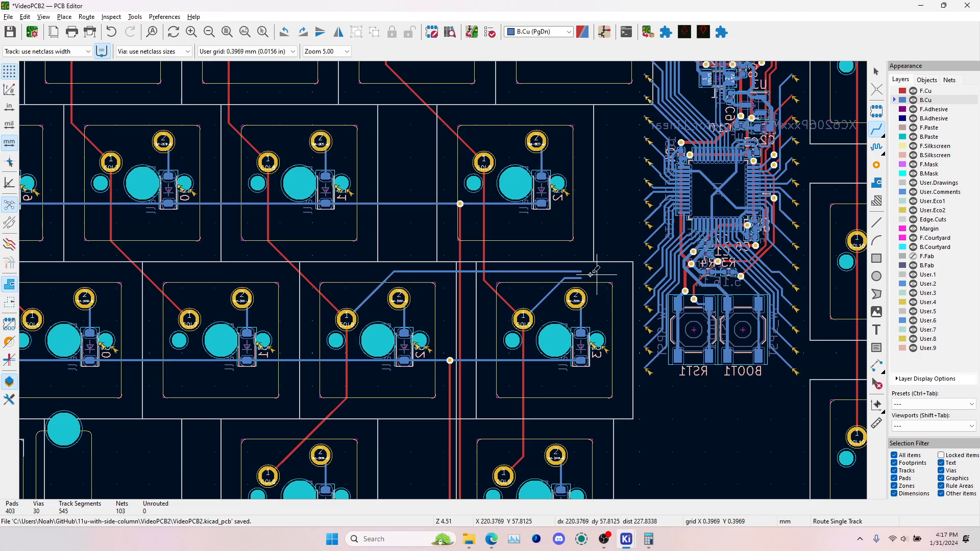
scroll(582, 278, up, 6)
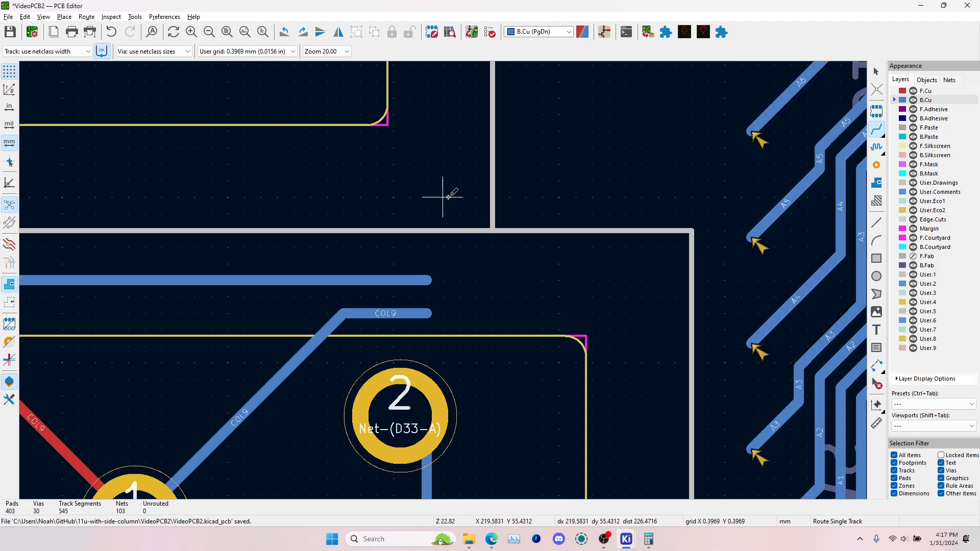
scroll(444, 109, down, 5)
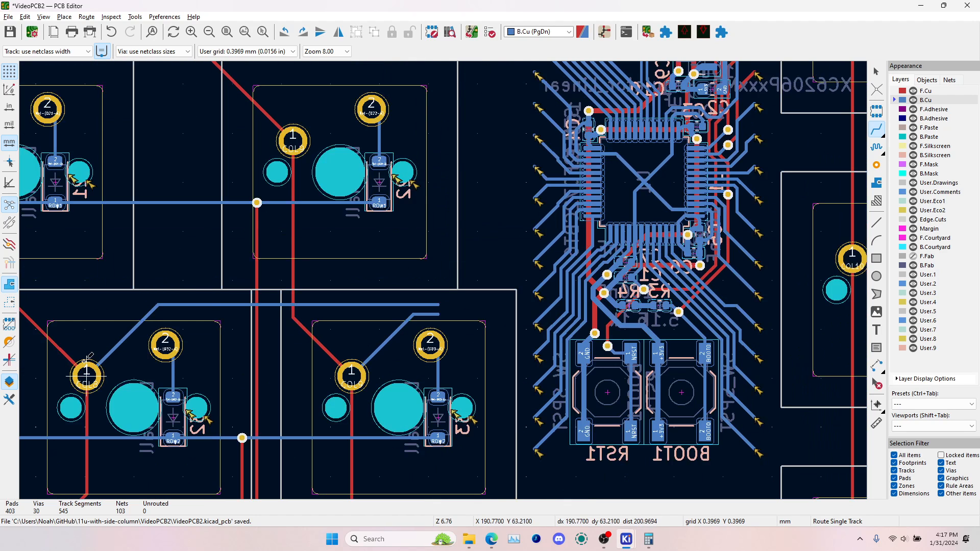
middle_drag(204, 288, 519, 218)
click(164, 305)
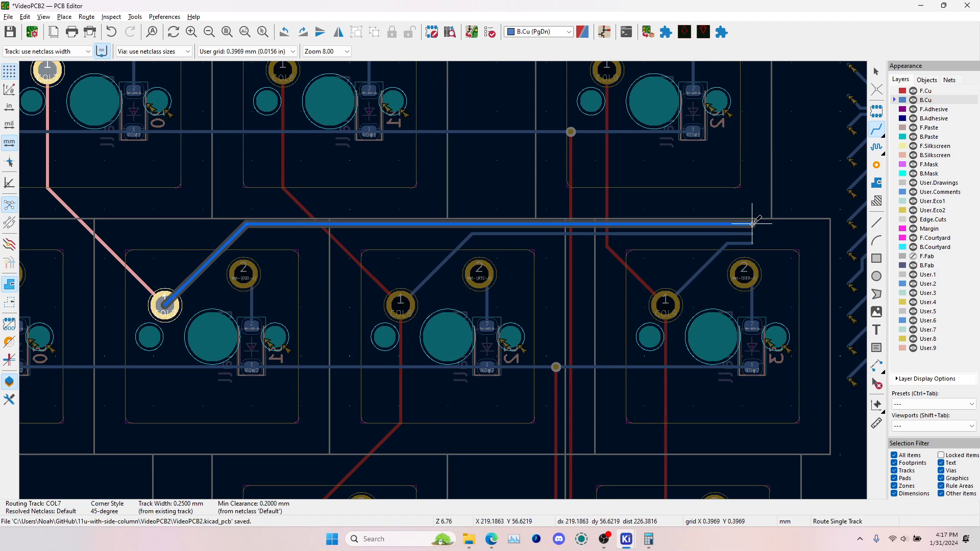
double_click(753, 225)
Route COL6 on B.Cu from its third-row switch pad, parallel above the COL7 track, and end it level with the other column tracks
middle_drag(230, 270, 489, 253)
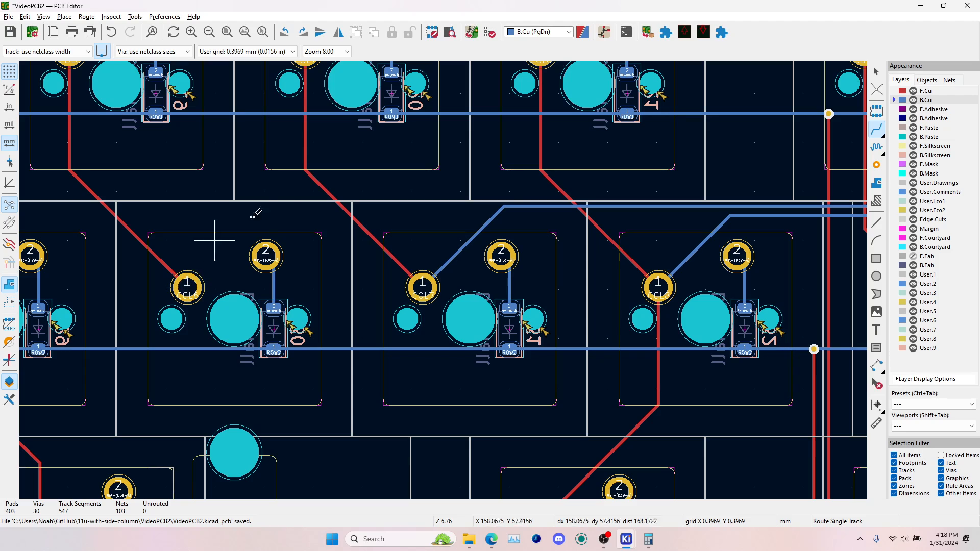
click(194, 280)
middle_drag(568, 183, 68, 210)
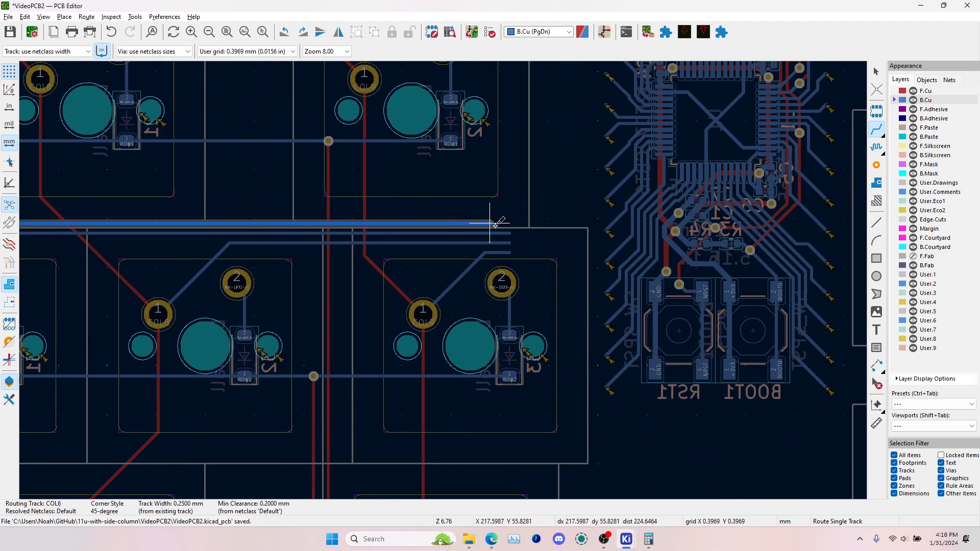
scroll(498, 224, up, 4)
double_click(500, 280)
scroll(500, 280, down, 6)
Route COL5 on B.Cu from its third-row switch pad, parallel above the COL6 track, and end it level with the other column tracks
scroll(284, 286, up, 1)
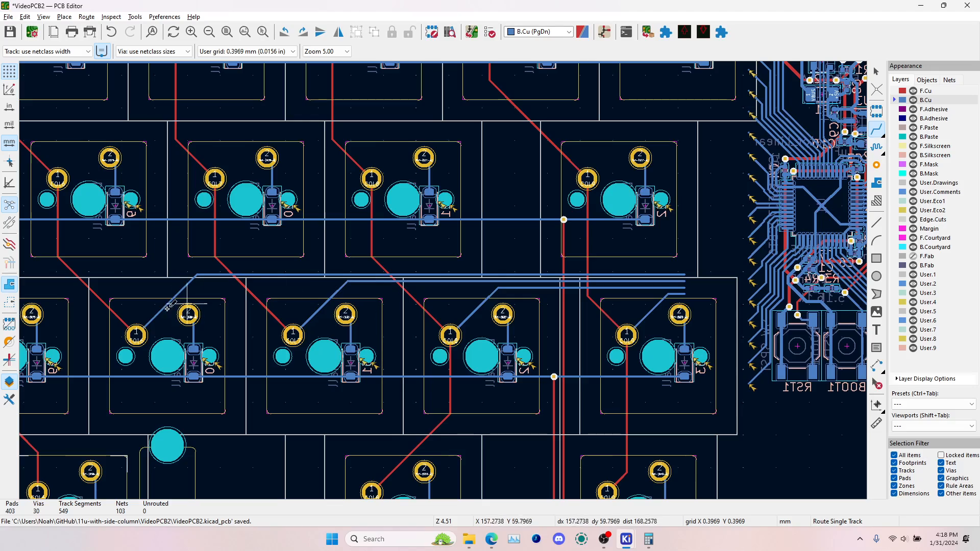
middle_drag(51, 320, 218, 298)
click(147, 313)
middle_drag(702, 243, 341, 276)
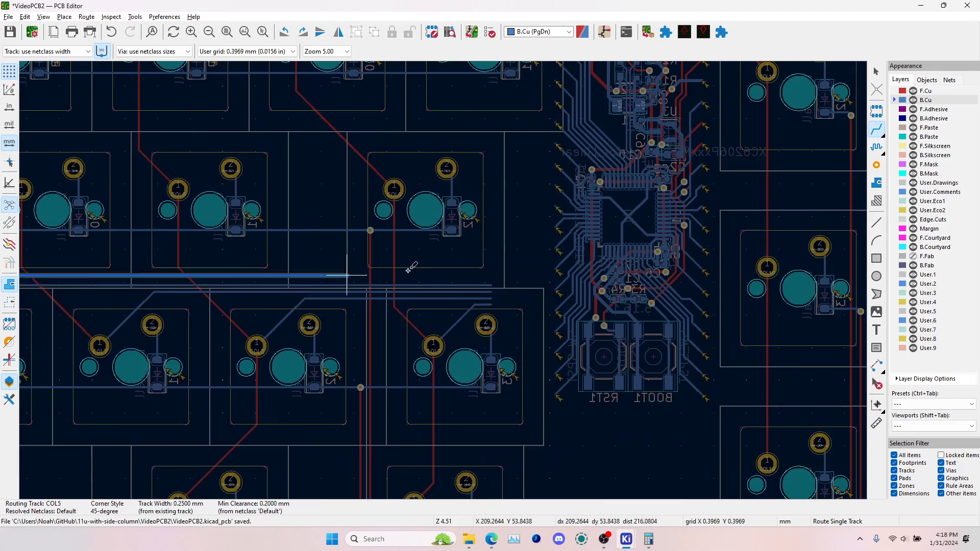
scroll(446, 278, up, 4)
double_click(510, 317)
Route COL4 on B.Cu from its third-row switch pad, parallel above the COL5 track, and end it level with the other column tracks
scroll(313, 293, down, 5)
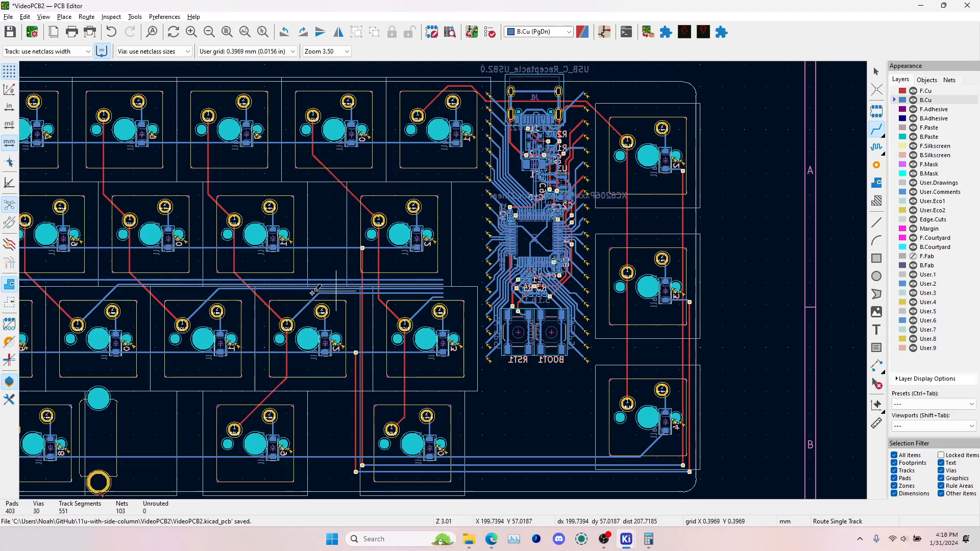
middle_drag(36, 300, 369, 274)
click(202, 298)
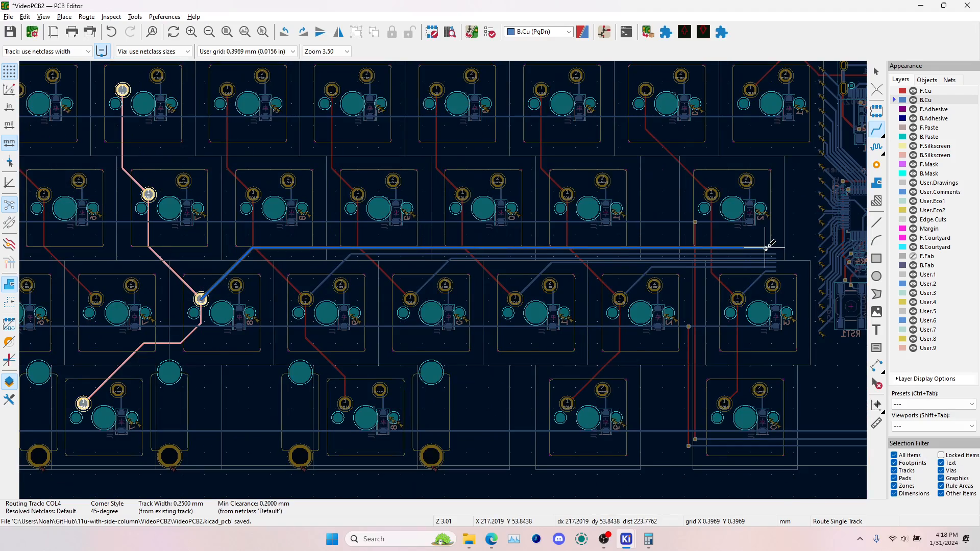
scroll(766, 245, up, 6)
double_click(526, 296)
Route COL3 on B.Cu from its third-row switch pad, parallel above the COL4 track, and end it level with the other column tracks
scroll(526, 296, down, 6)
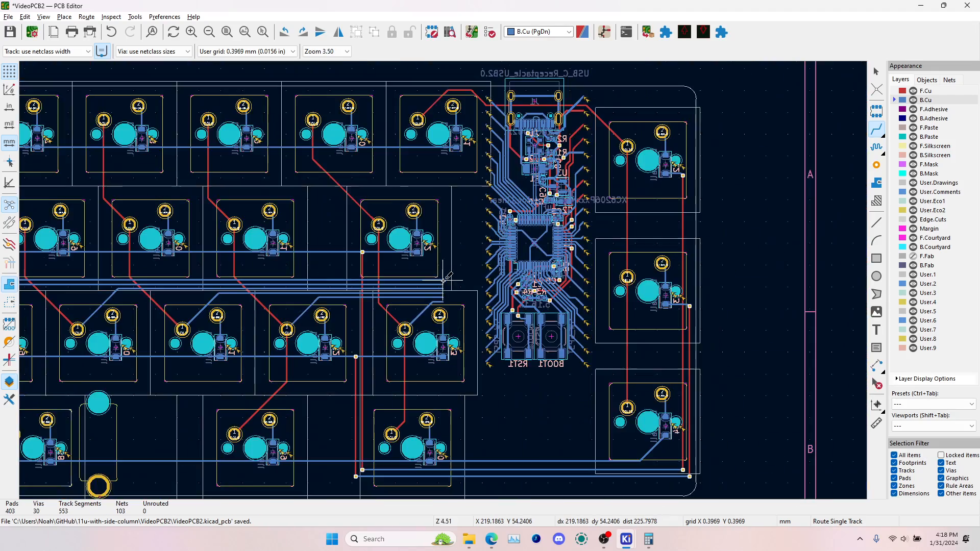
middle_drag(390, 268, 707, 235)
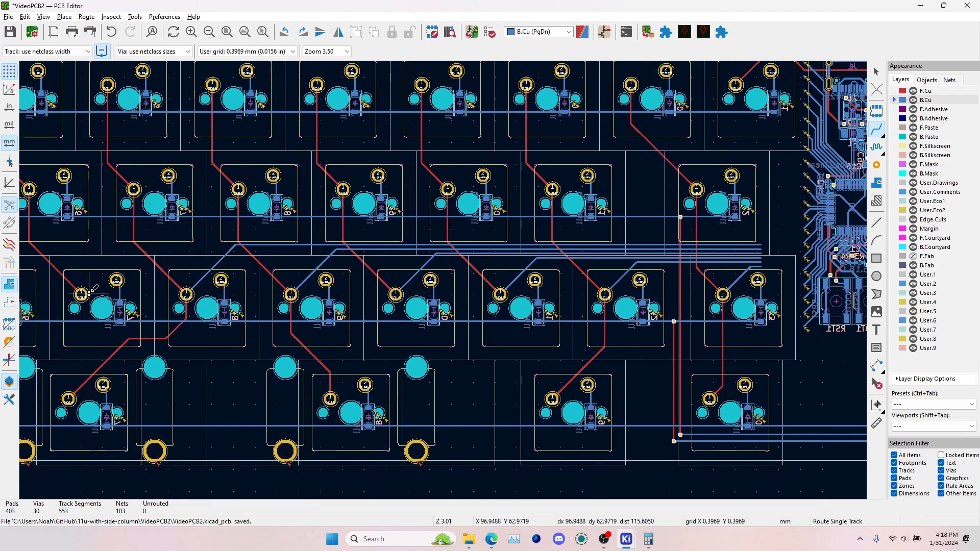
click(88, 292)
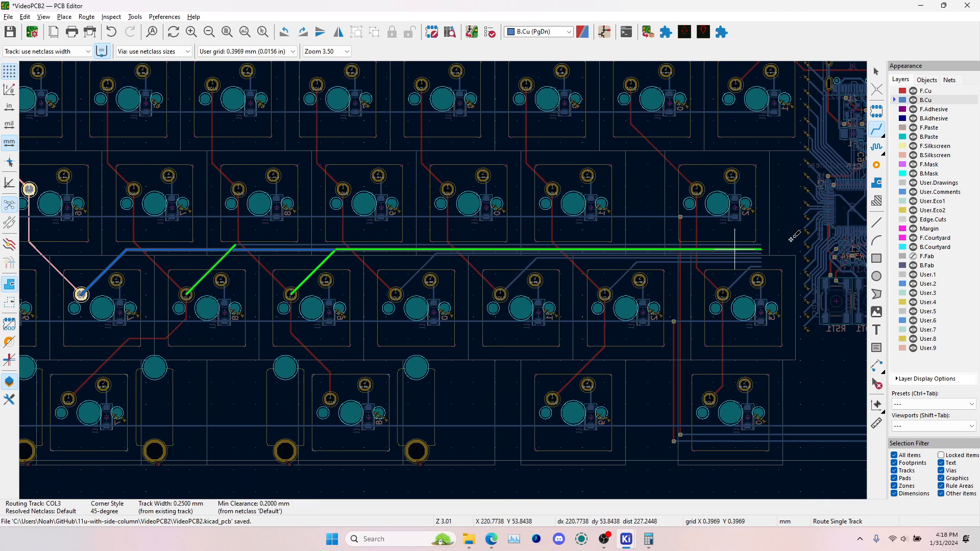
scroll(794, 237, up, 6)
double_click(510, 280)
Route COL2 on B.Cu from its third-row switch pad, parallel above the COL3 track, and end it level with the other column tracks
scroll(510, 280, down, 6)
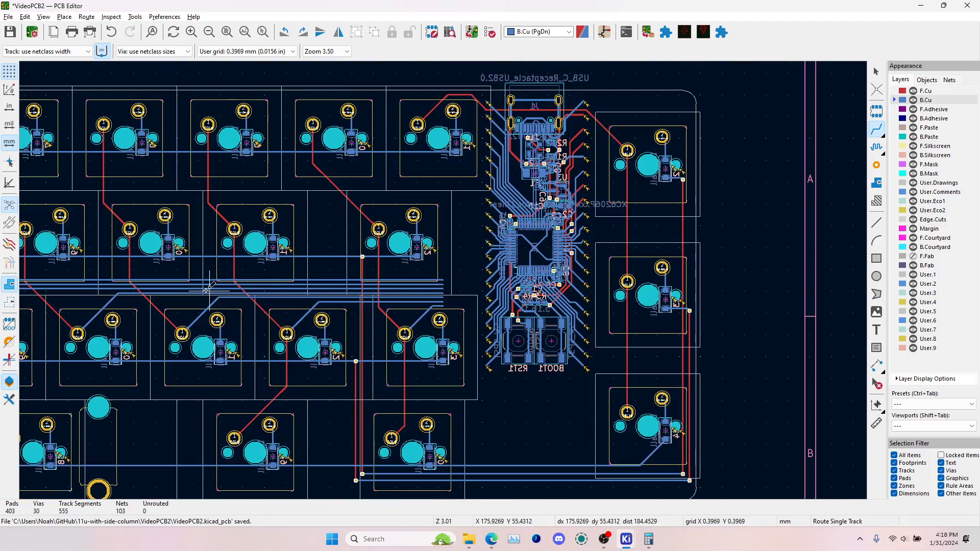
middle_drag(210, 291, 482, 282)
middle_drag(250, 282, 454, 289)
click(135, 330)
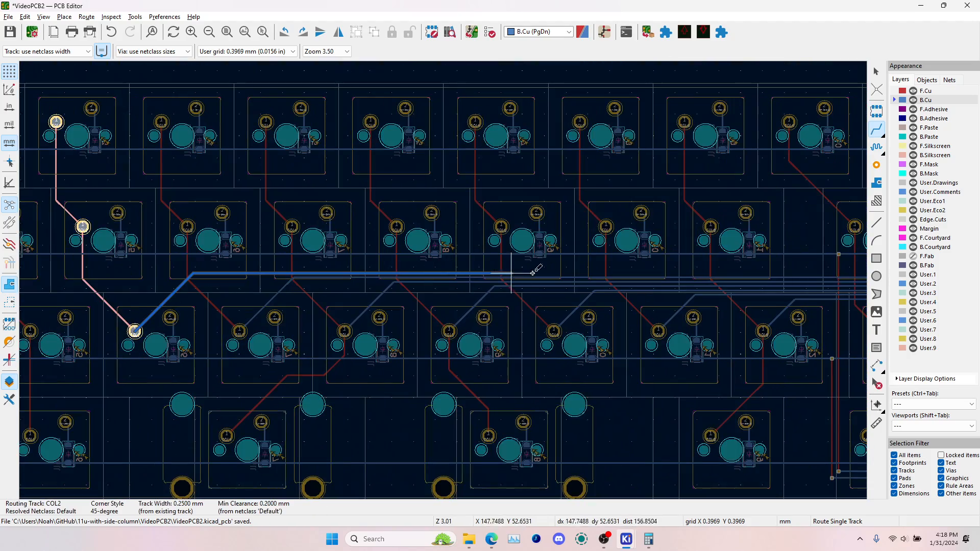
scroll(512, 260, up, 5)
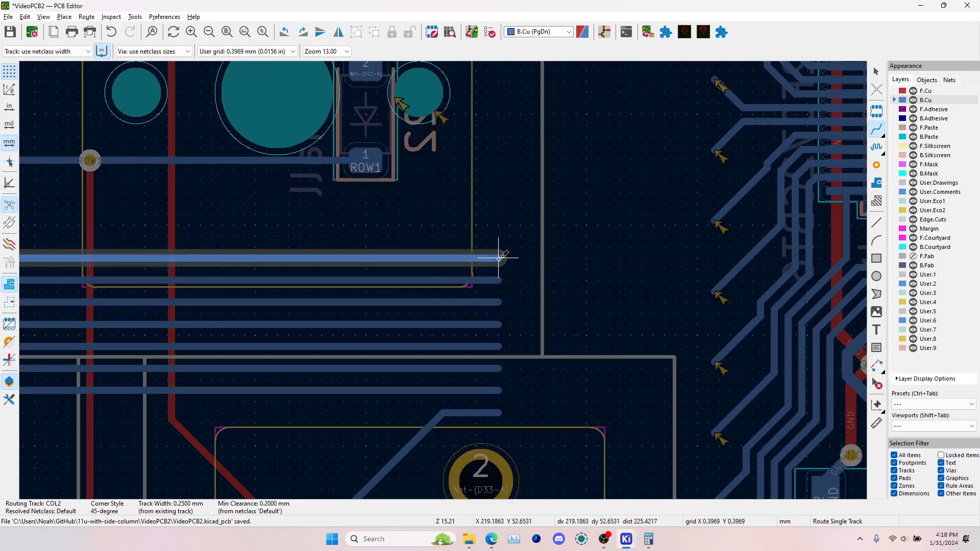
double_click(499, 259)
Route COL1 on B.Cu from its third-row switch pad, parallel above the COL2 track, and end it level with the other column tracks
scroll(499, 259, down, 5)
middle_drag(189, 293, 474, 279)
middle_drag(149, 280, 492, 280)
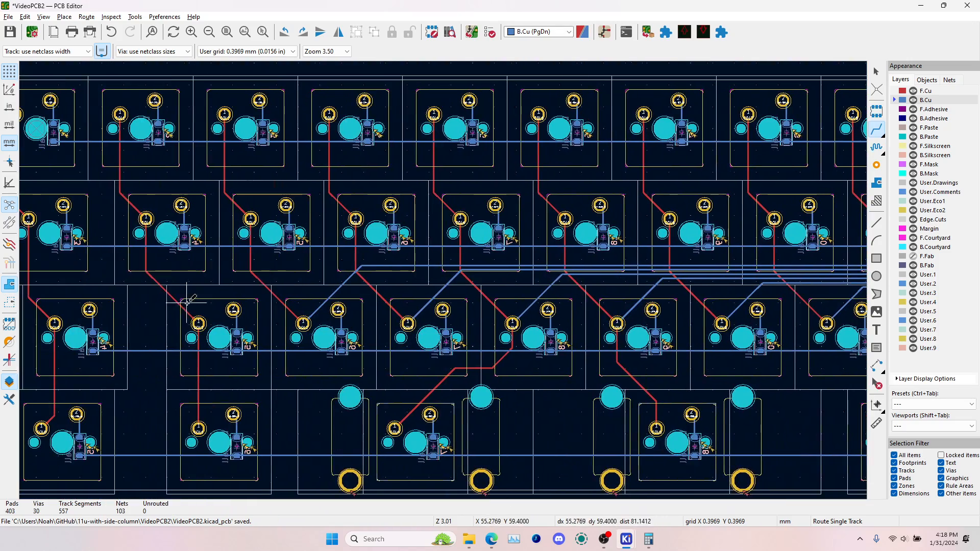
click(199, 323)
scroll(501, 262, up, 3)
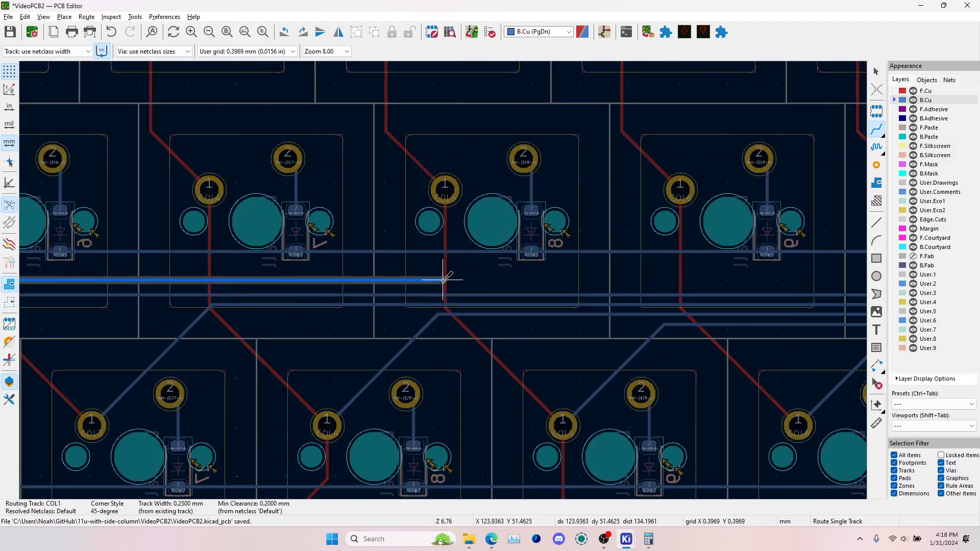
scroll(447, 287, down, 4)
middle_drag(597, 284, 468, 278)
scroll(360, 290, up, 5)
double_click(632, 269)
Route COL0 on B.Cu from its third-row switch pad, parallel above the COL1 track, and end it level with the other column tracks
scroll(406, 287, down, 5)
middle_drag(203, 292, 471, 276)
middle_drag(227, 282, 406, 278)
click(167, 313)
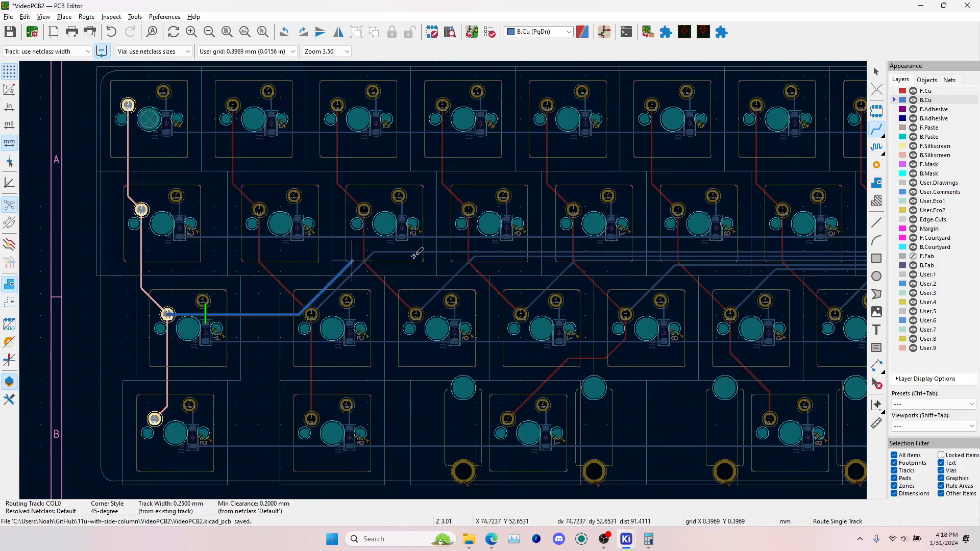
scroll(442, 246, up, 3)
scroll(447, 280, down, 6)
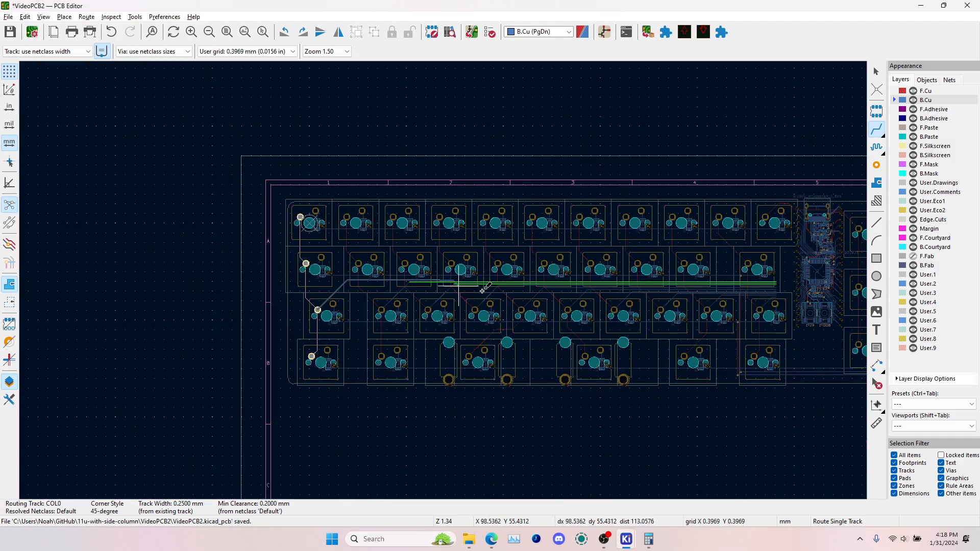
scroll(757, 276, up, 5)
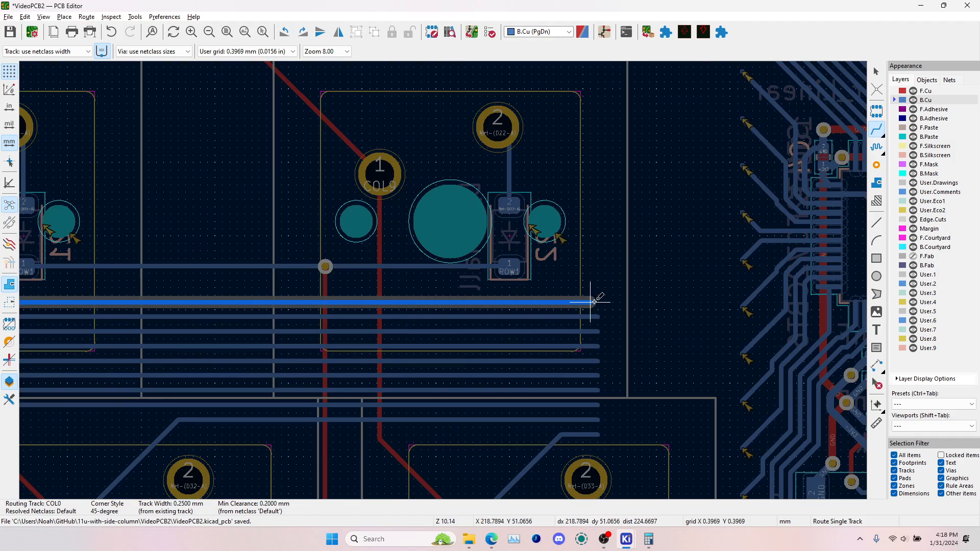
scroll(594, 302, down, 4)
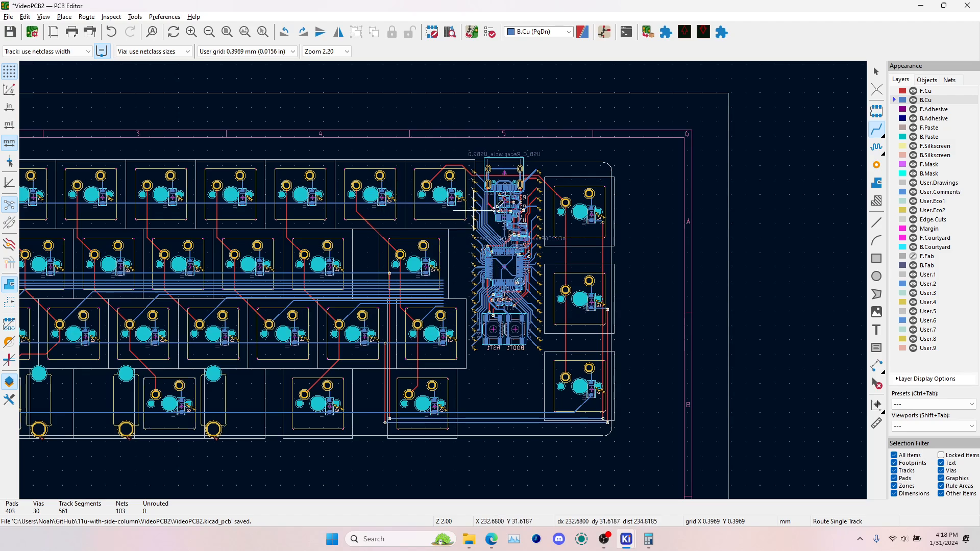
scroll(489, 220, up, 4)
scroll(238, 148, down, 2)
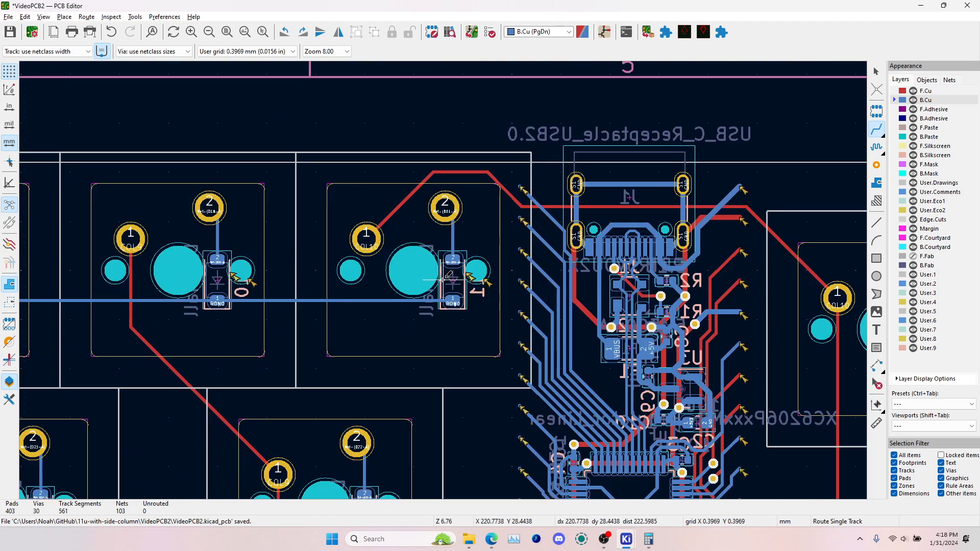
click(366, 237)
scroll(366, 238, down, 5)
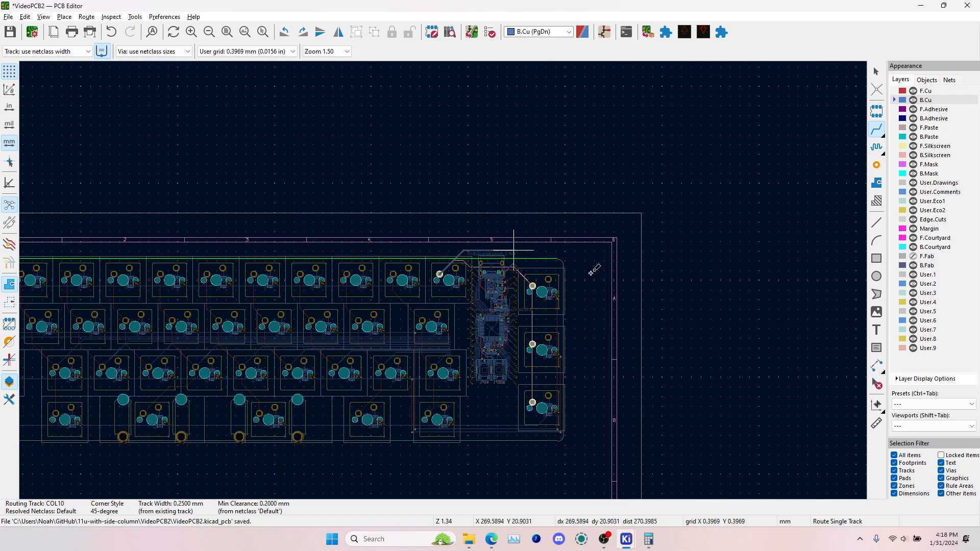
key(Escape)
click(533, 403)
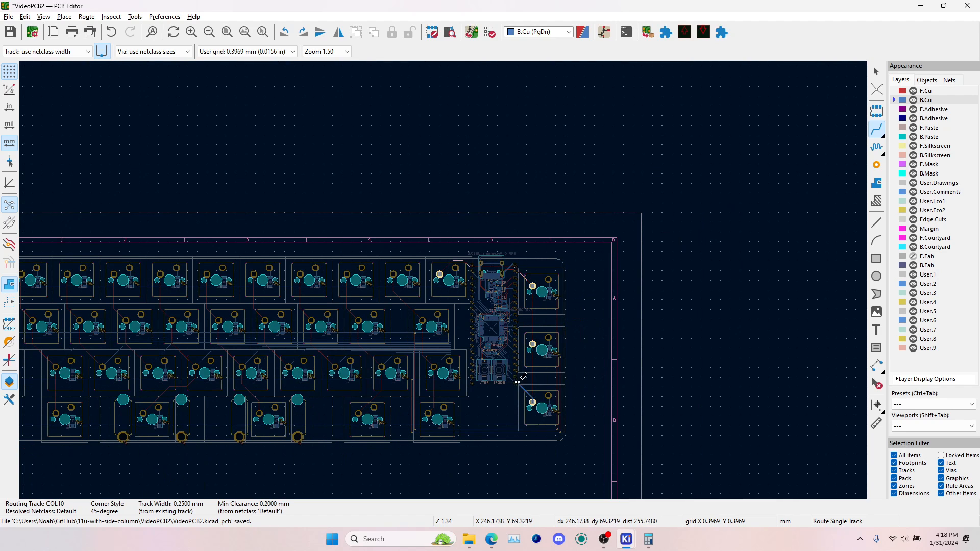
key(Escape)
Leave track routing and select the open ends of the column tracks from COL9 up to COL0 together to count them
scroll(482, 320, up, 3)
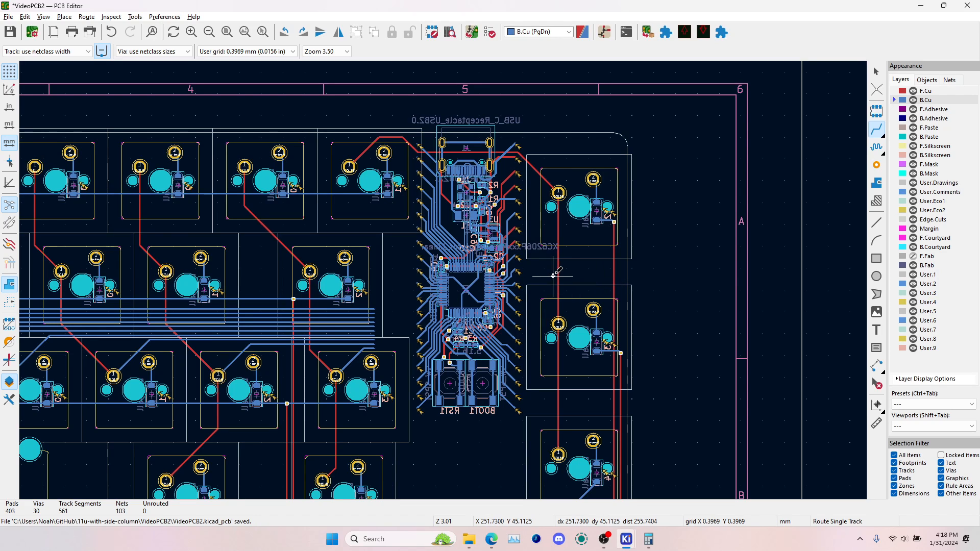
scroll(340, 329, up, 3)
key(Escape)
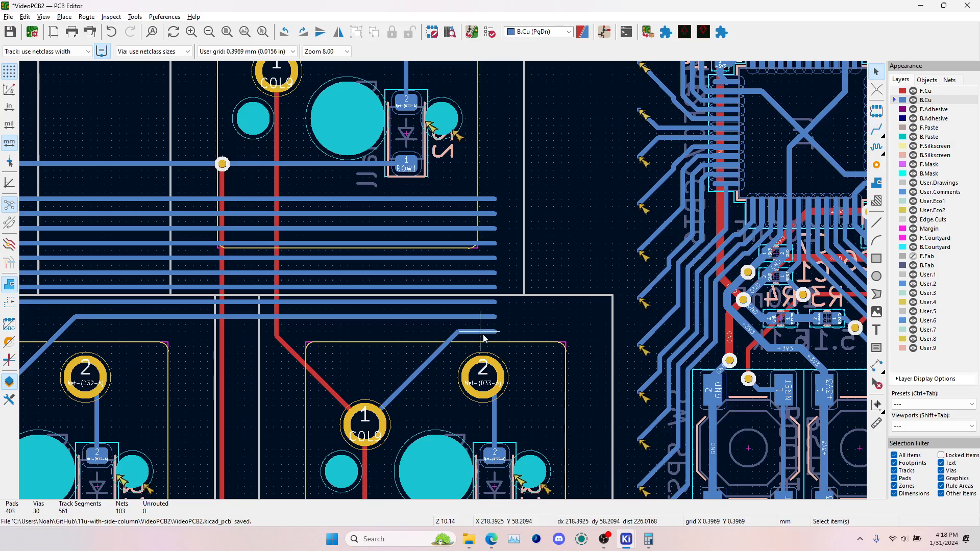
click(480, 332)
shift+click(481, 317)
shift+click(482, 302)
shift+click(483, 287)
shift+click(483, 272)
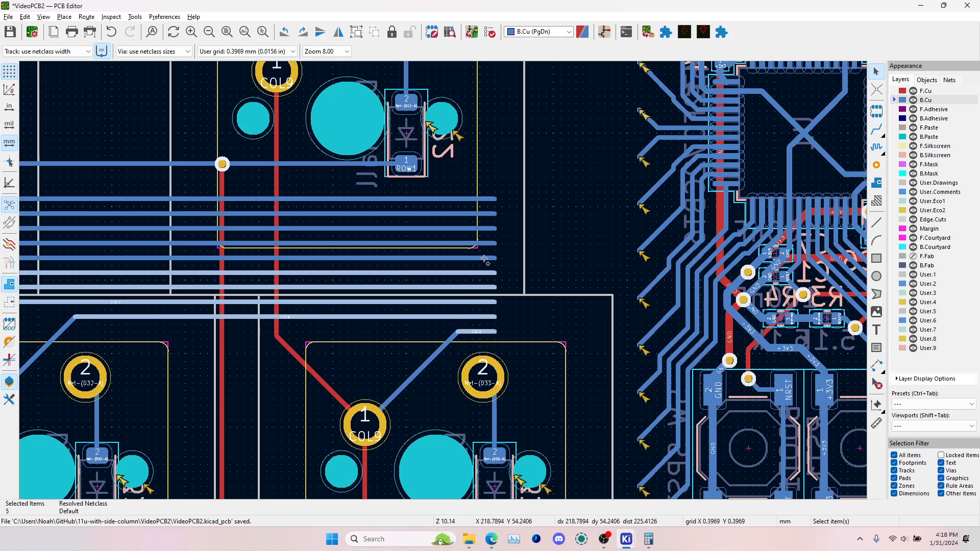
shift+click(484, 258)
shift+click(484, 243)
shift+click(485, 229)
shift+click(485, 213)
shift+click(486, 198)
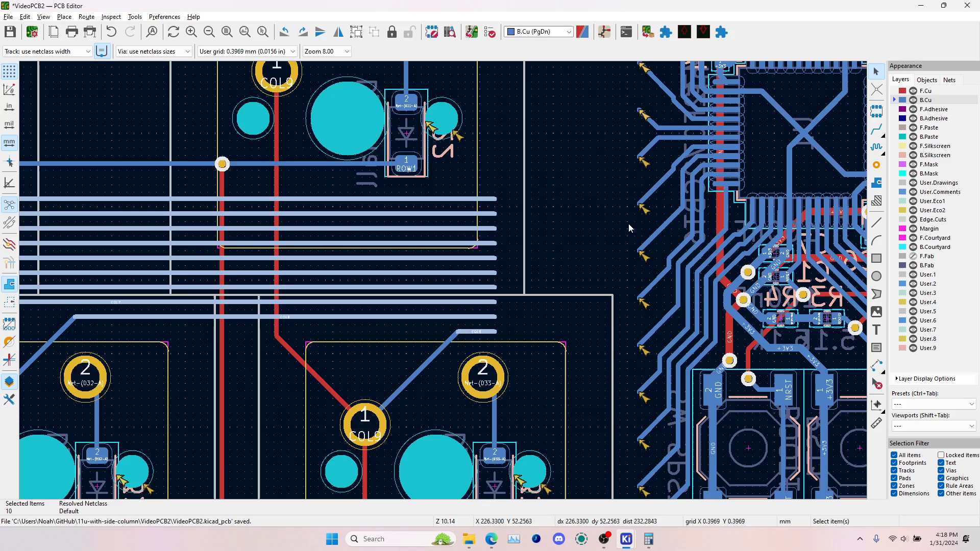
Examine the microcontroller's fanned-out pin tracks from below the reset switch up to the USB connector and compare them with the column track ends
scroll(444, 285, down, 3)
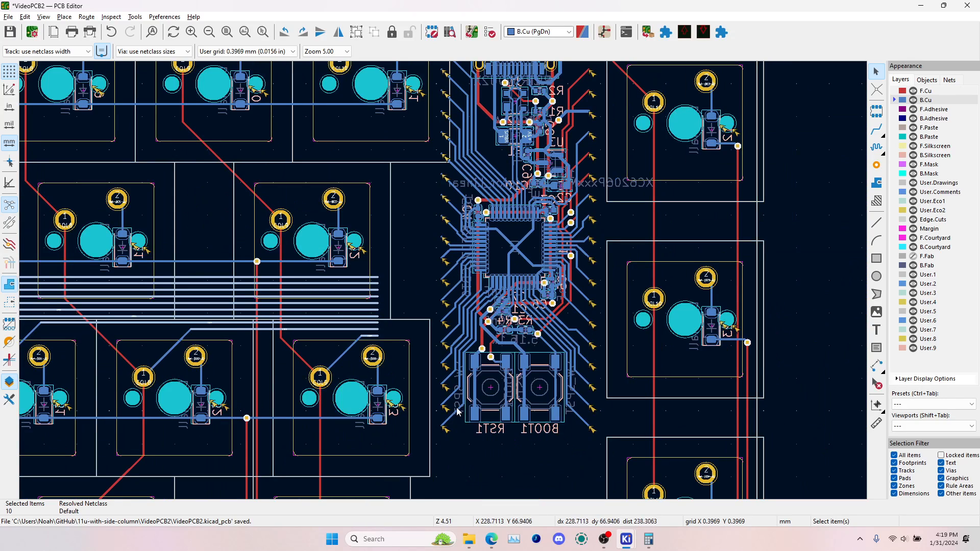
scroll(443, 280, up, 8)
scroll(481, 264, down, 5)
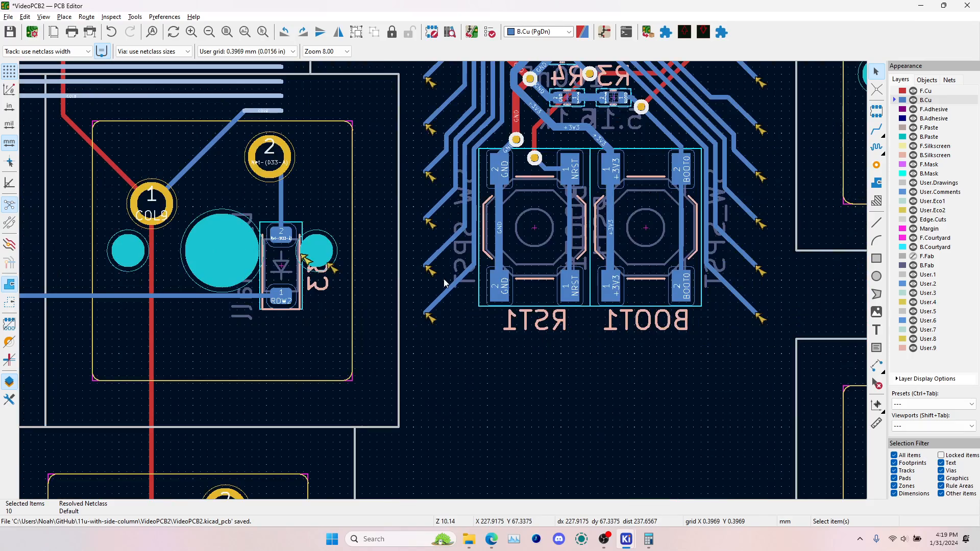
scroll(445, 283, down, 3)
scroll(443, 280, up, 3)
scroll(452, 236, down, 3)
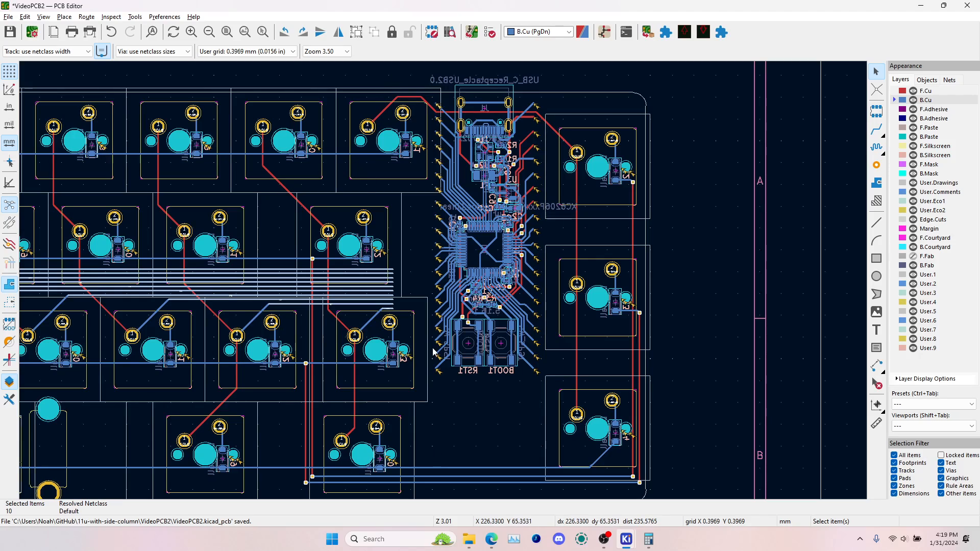
scroll(443, 280, up, 6)
scroll(455, 276, down, 5)
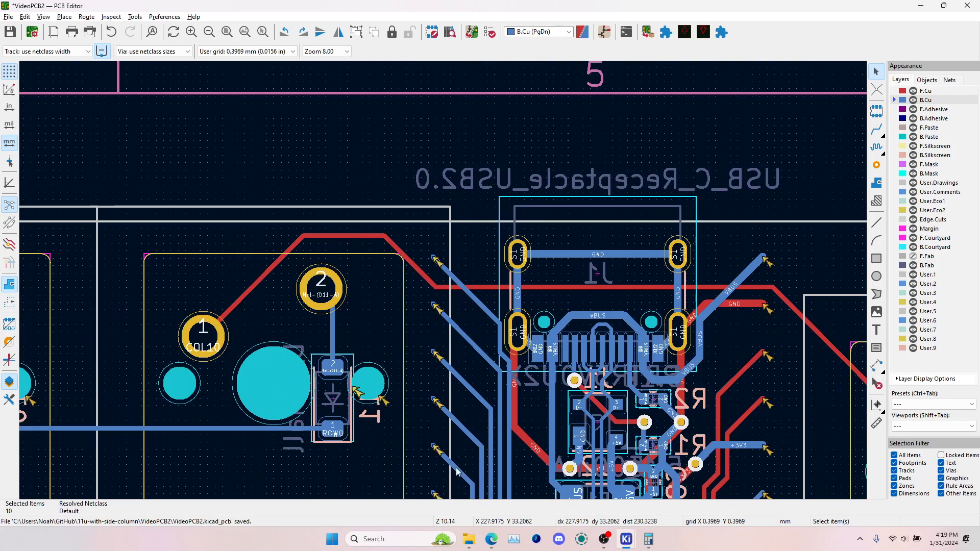
scroll(443, 278, down, 4)
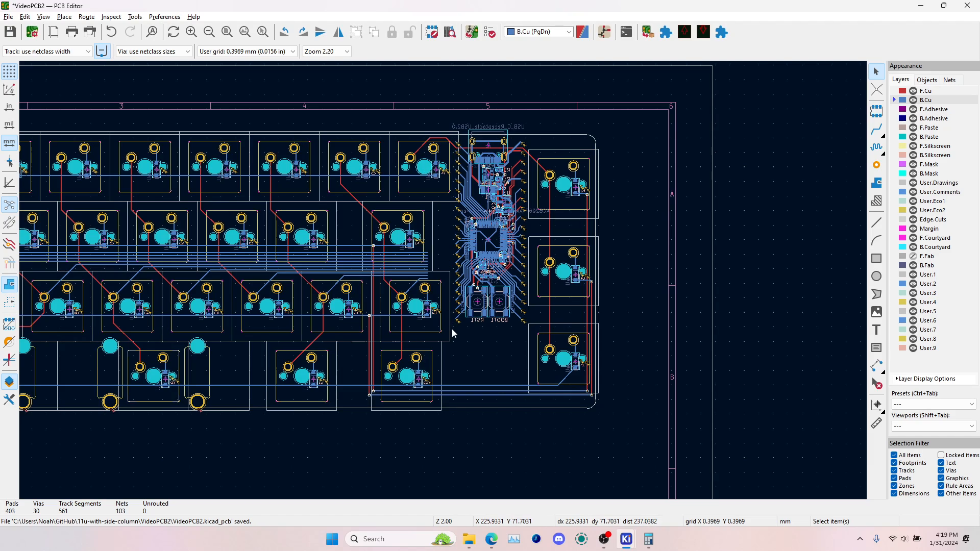
scroll(452, 333, up, 6)
scroll(444, 284, down, 4)
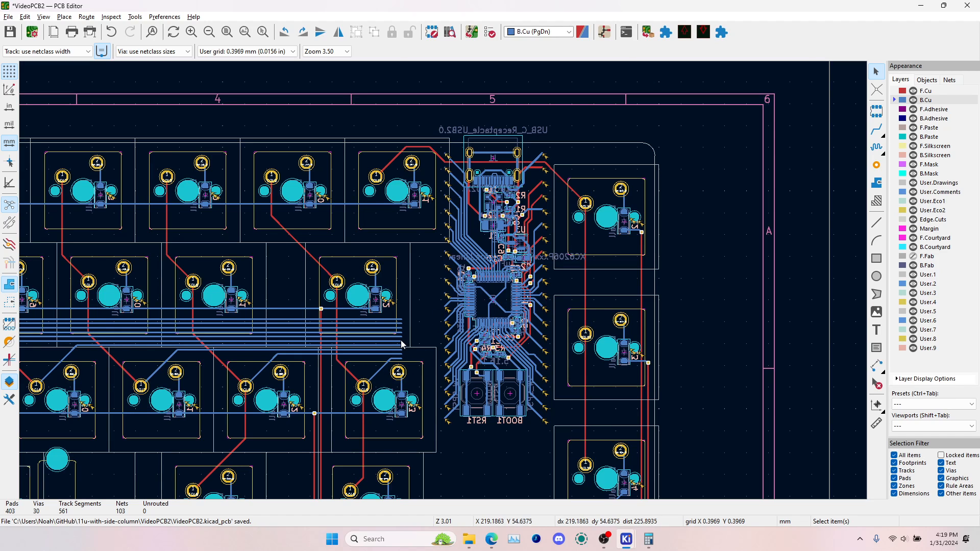
Examine the A0 pin track beside the reset switch and the ROW1, ROW2 and ROW3 tracks near the last diodes
scroll(402, 344, up, 2)
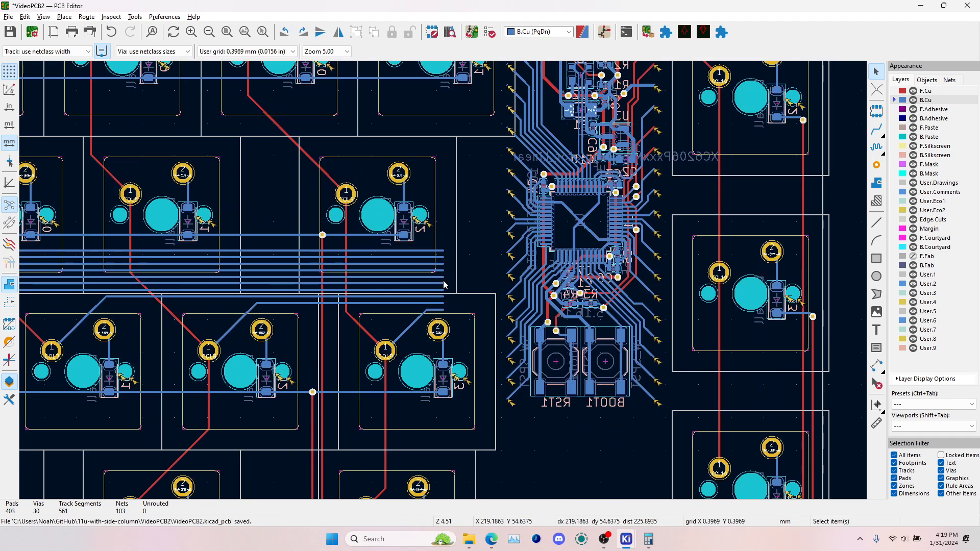
click(514, 396)
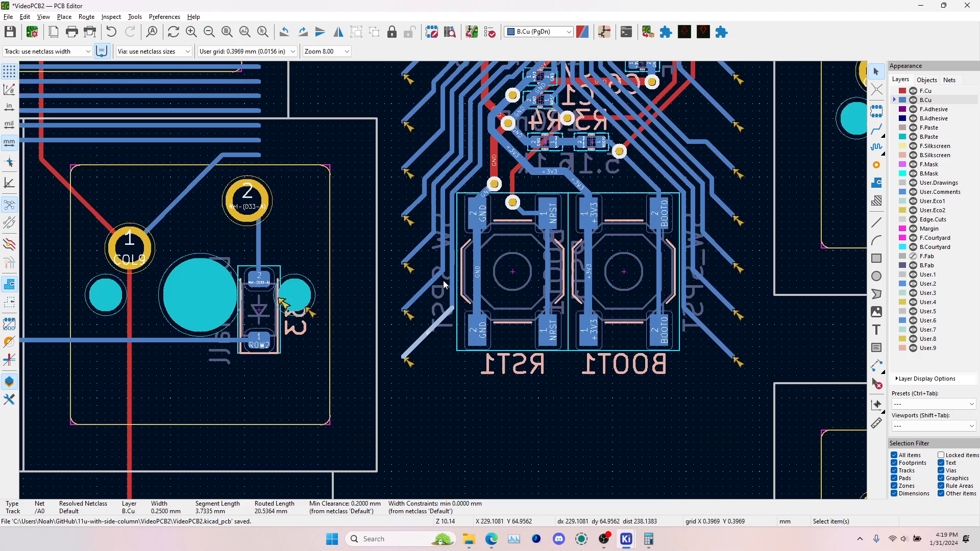
scroll(443, 280, up, 4)
scroll(451, 284, down, 6)
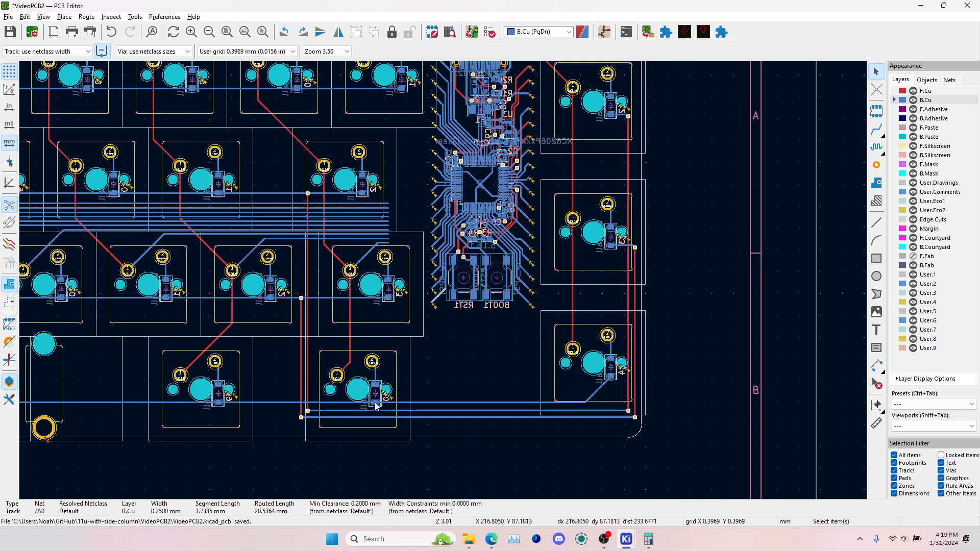
scroll(435, 297, up, 2)
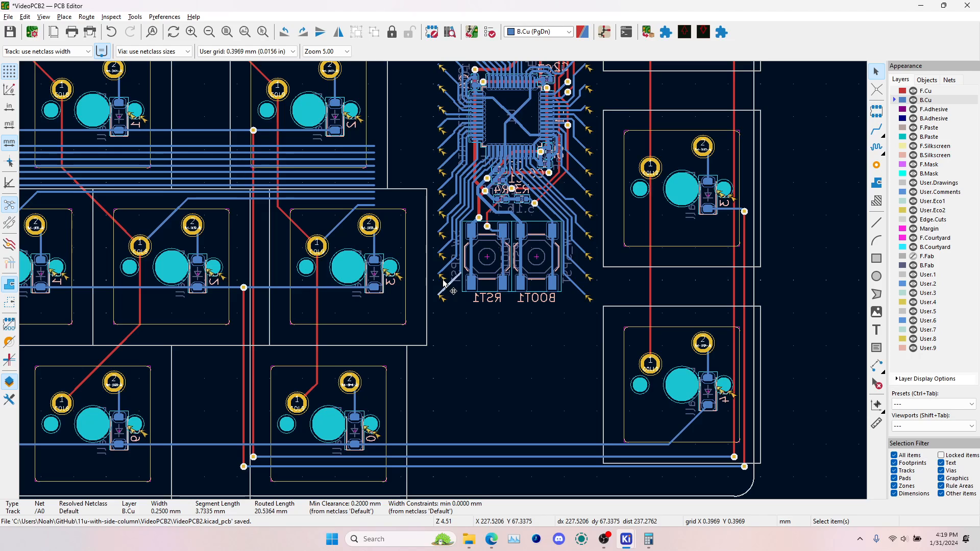
scroll(369, 445, up, 3)
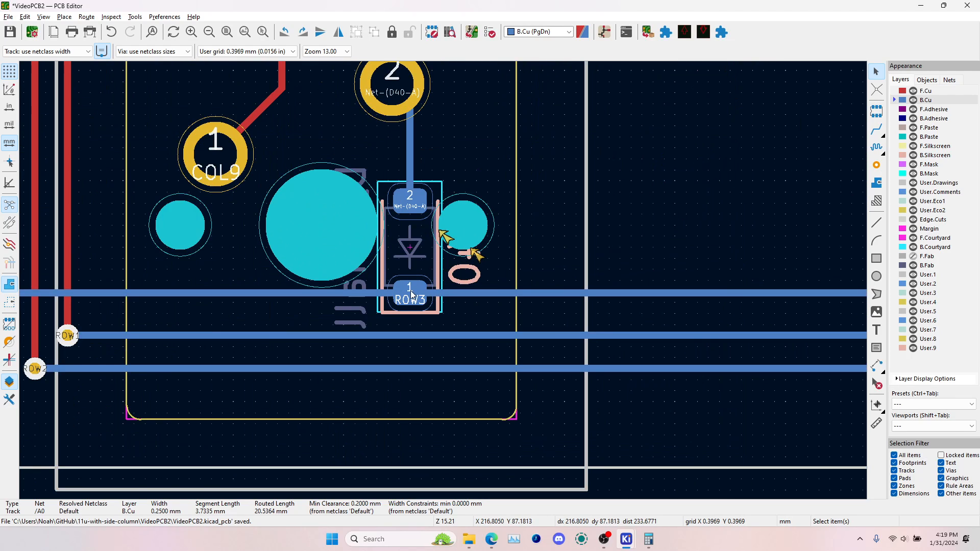
scroll(446, 284, down, 5)
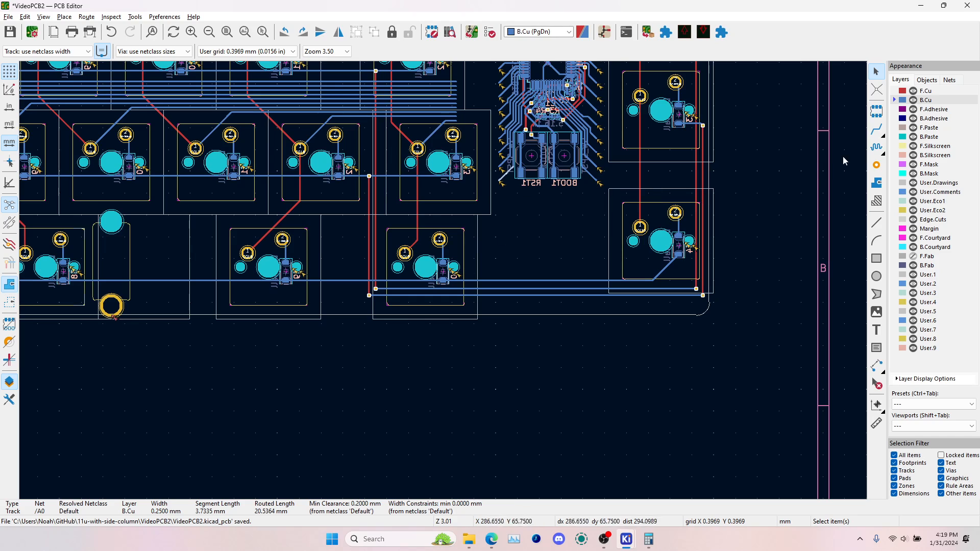
scroll(461, 148, up, 4)
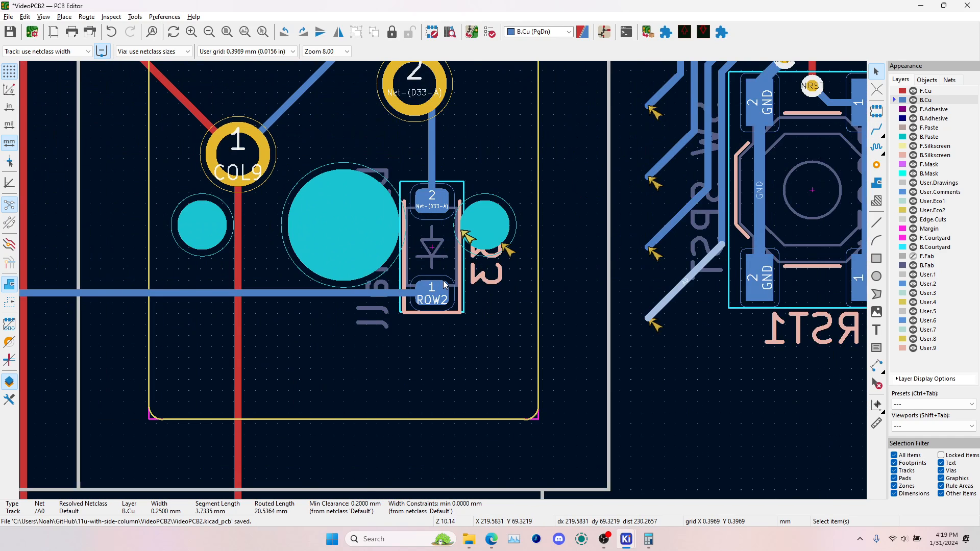
scroll(441, 246, down, 2)
Compare the open column track ends with the microcontroller's pin track ends from the USB connector down to the reset switch
middle_drag(437, 211, 436, 353)
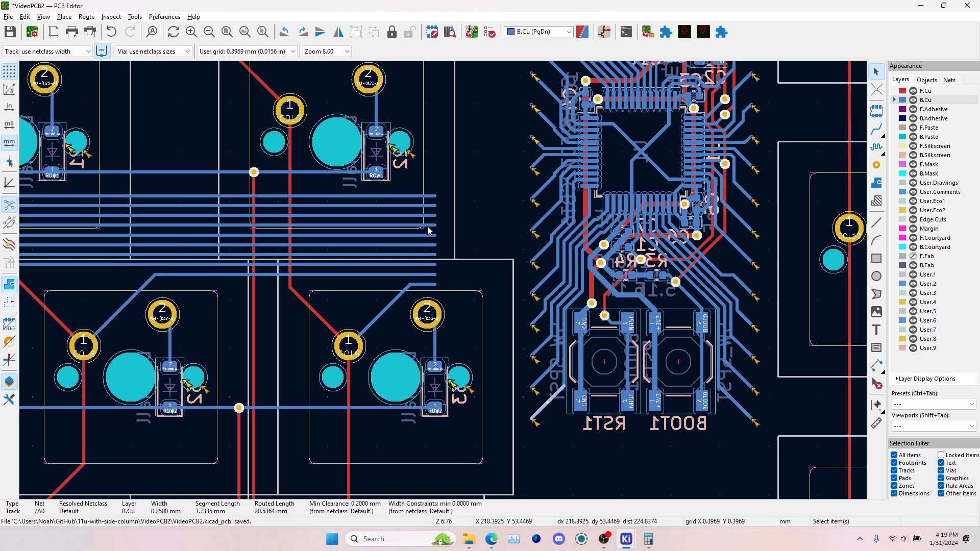
middle_drag(414, 191, 395, 419)
click(370, 256)
click(427, 280)
click(436, 224)
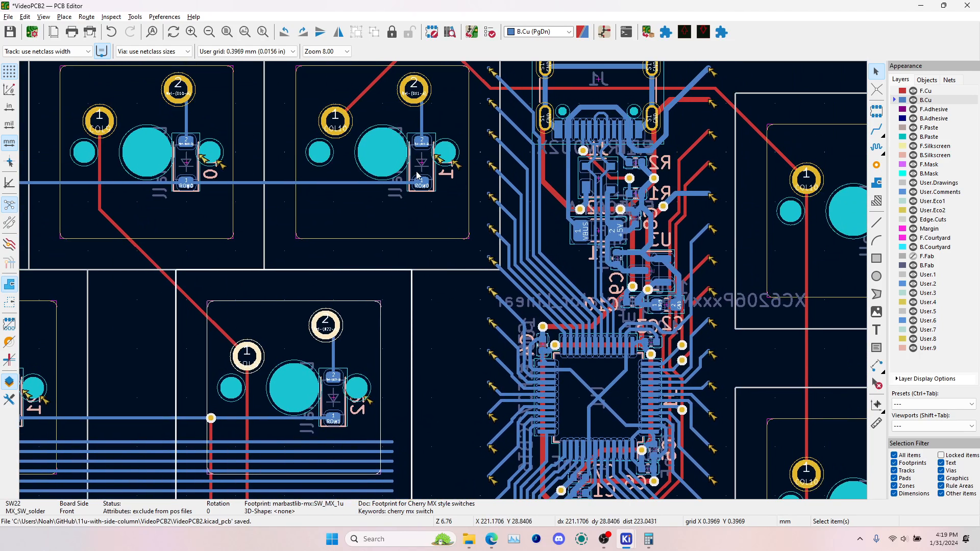
middle_drag(483, 207, 466, 333)
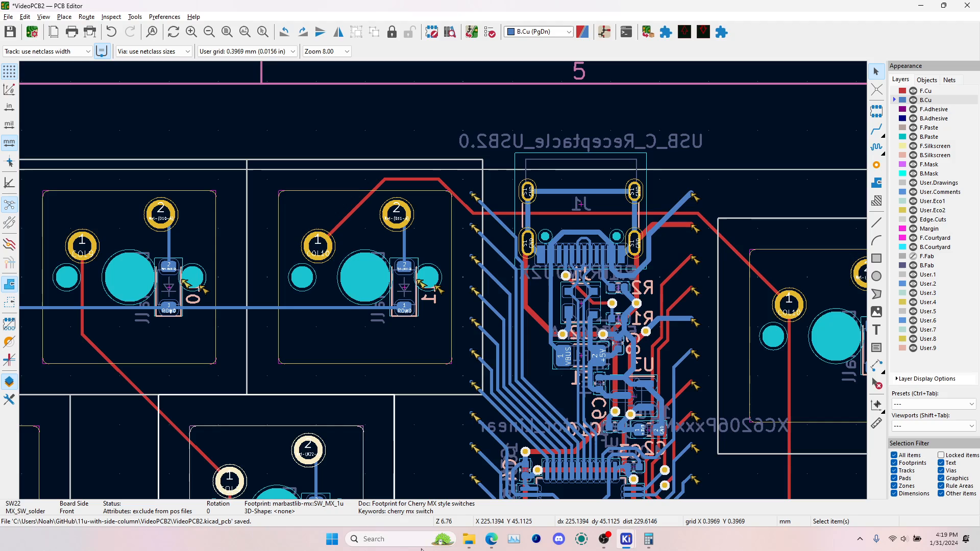
scroll(449, 358, down, 4)
scroll(447, 355, up, 9)
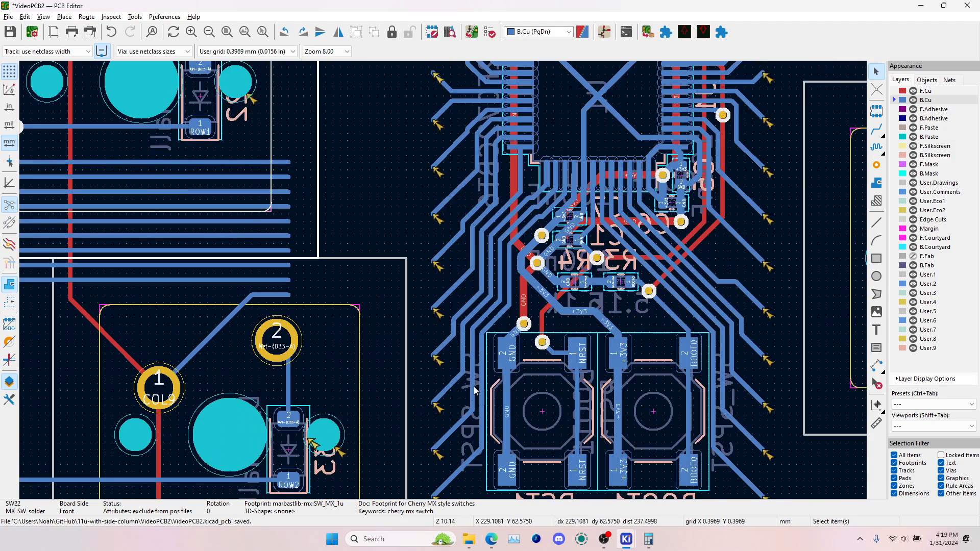
Read the net names of the pin tracks on the column side of the microcontroller, from A0 up to B10
middle_drag(511, 238, 483, 335)
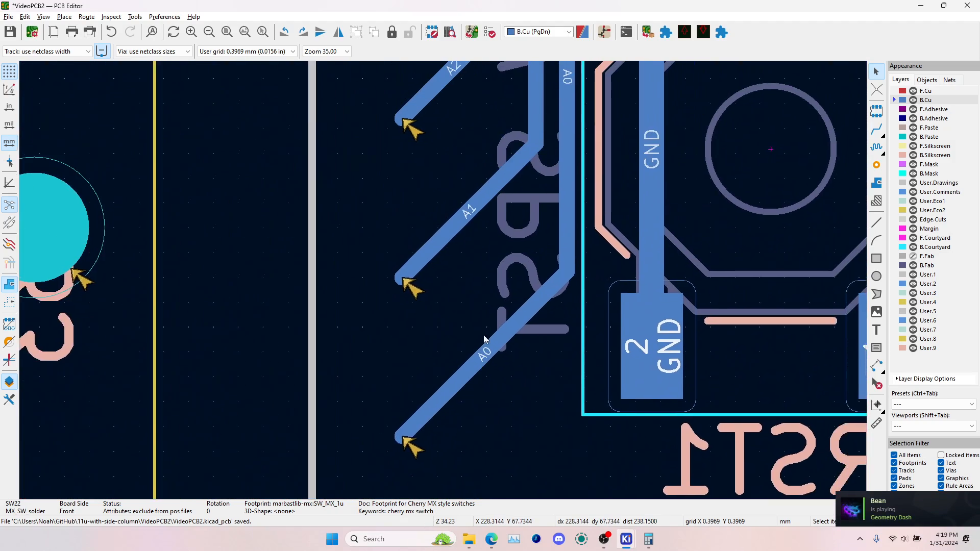
middle_drag(463, 97, 461, 260)
middle_drag(457, 74, 454, 210)
middle_drag(463, 132, 462, 276)
middle_drag(461, 154, 479, 347)
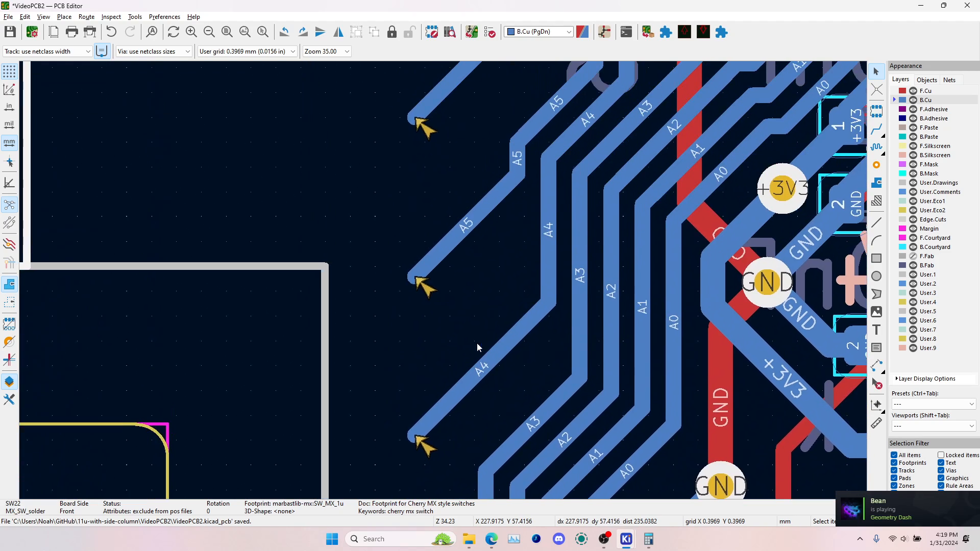
middle_drag(486, 211, 480, 344)
middle_drag(483, 166, 476, 327)
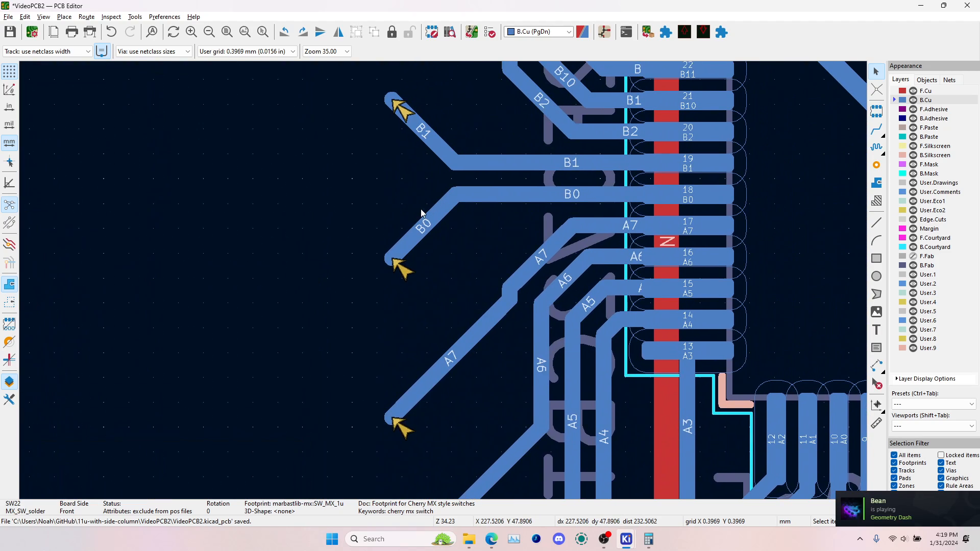
middle_drag(420, 210, 442, 249)
middle_drag(523, 190, 509, 292)
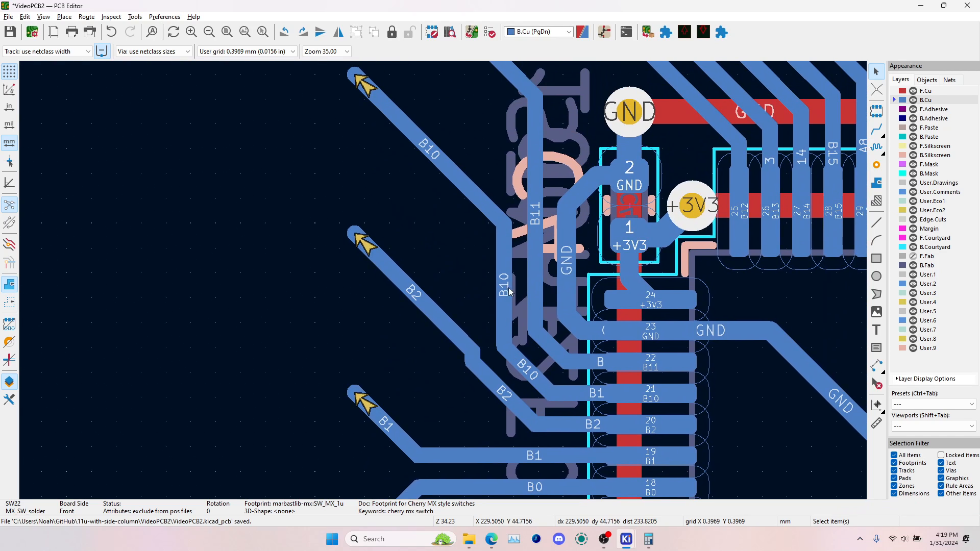
scroll(522, 256, down, 6)
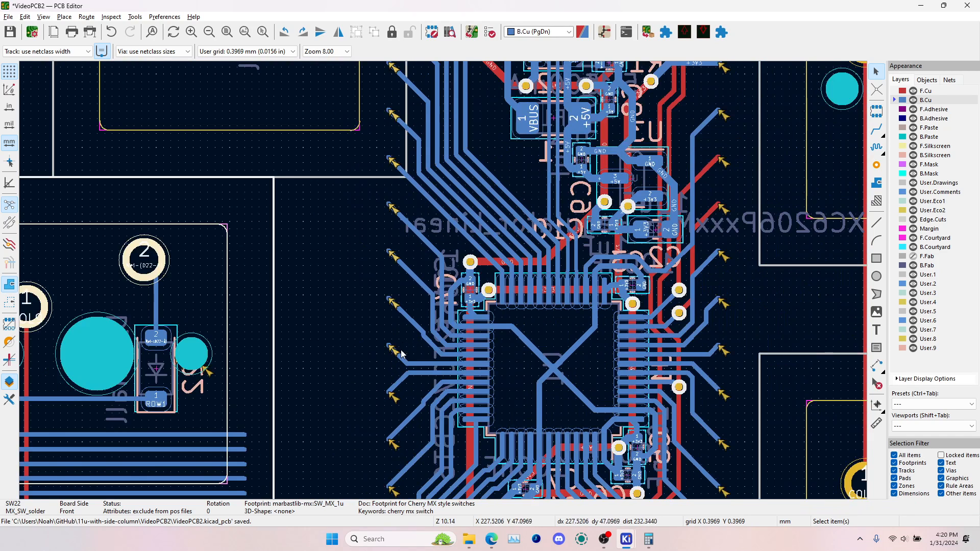
scroll(401, 353, down, 2)
Delete the diagonal end segments of the A0 and neighbouring pin tracks, plus their vertical segments beside the RST1 switch
middle_drag(444, 393, 465, 142)
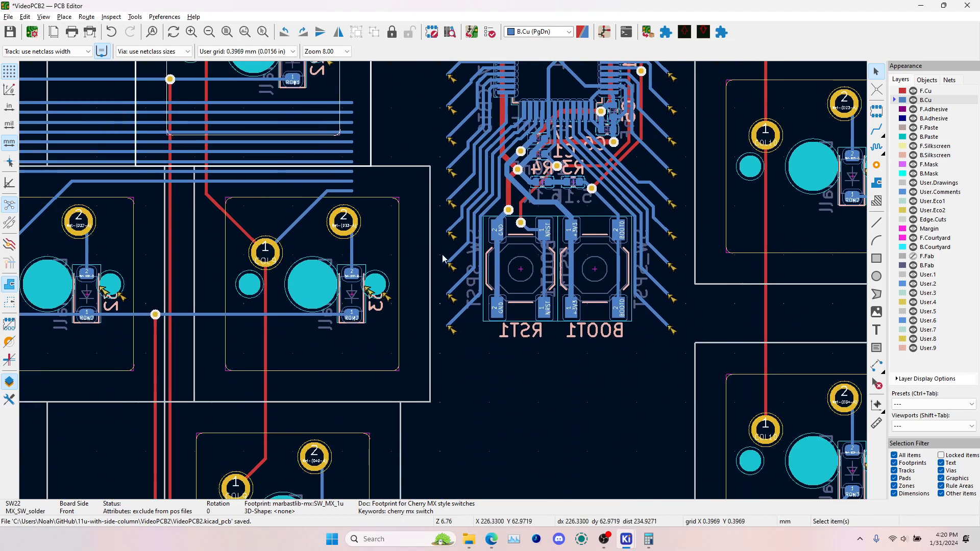
click(464, 310)
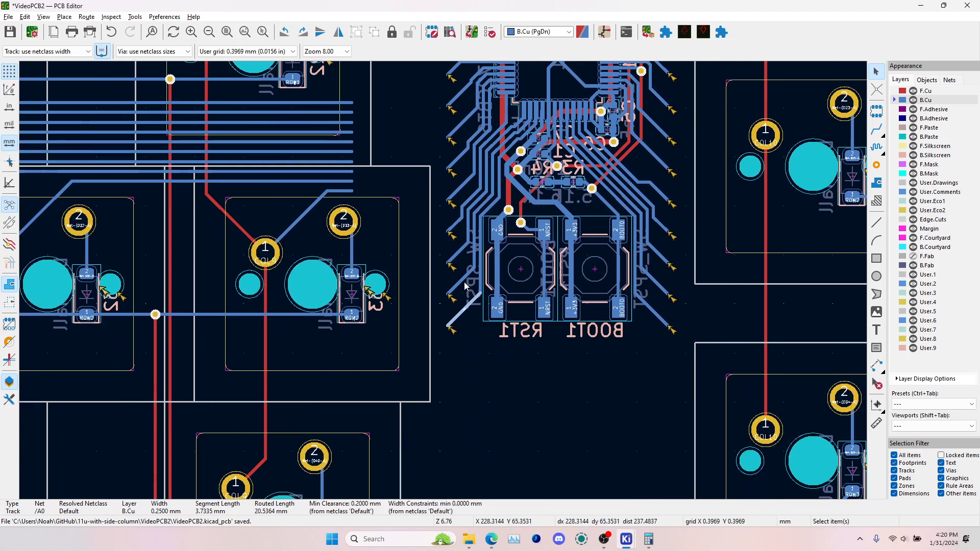
key(Delete)
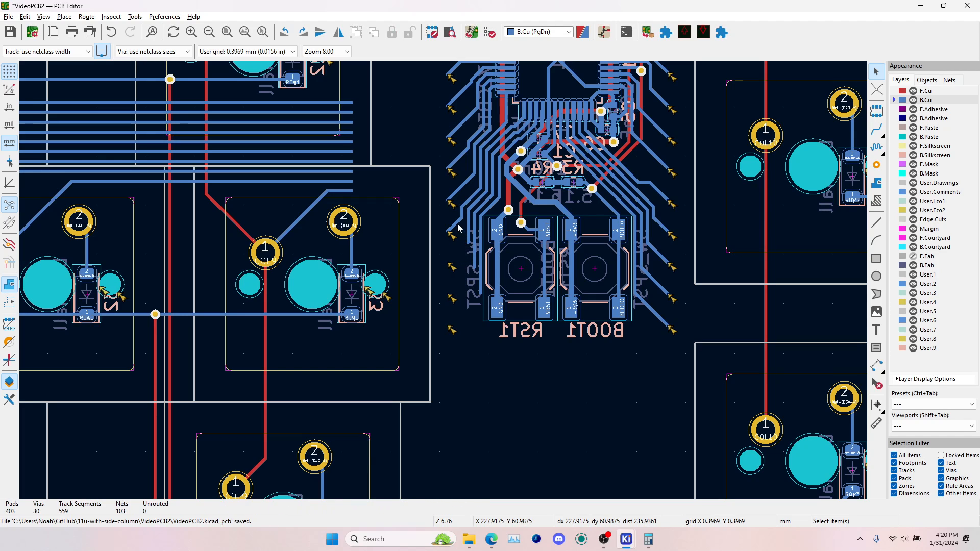
click(458, 223)
key(Delete)
click(458, 192)
key(Delete)
click(458, 160)
key(Delete)
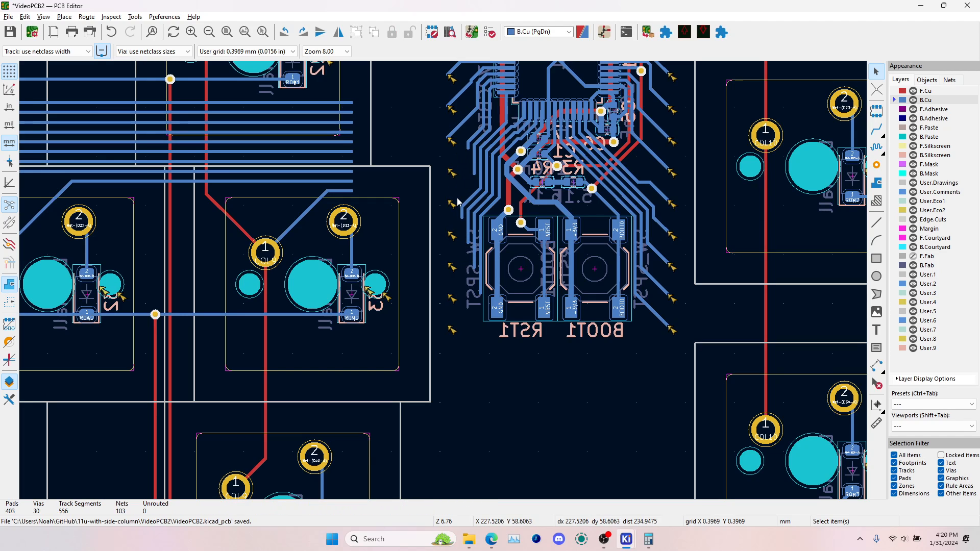
click(458, 201)
key(Delete)
drag(450, 180, 515, 237)
key(Delete)
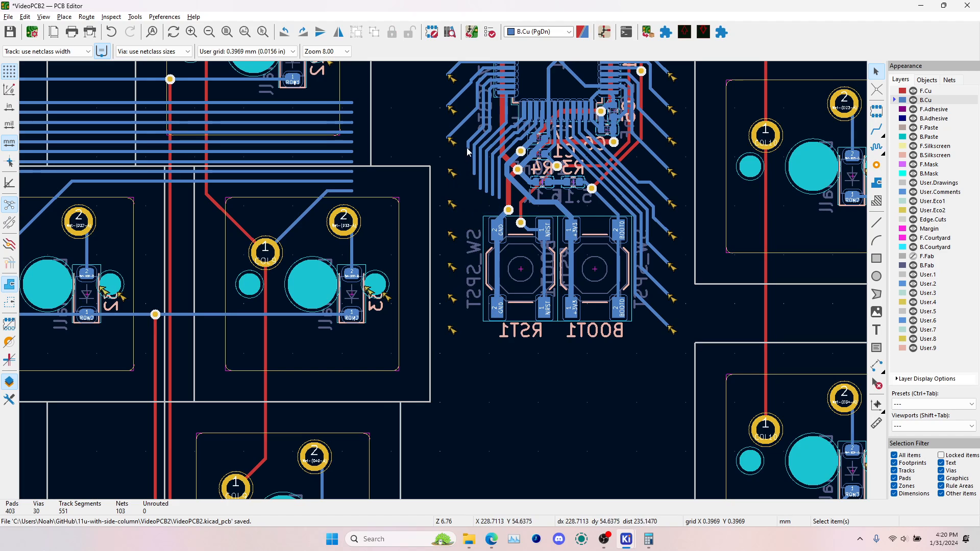
Restrict the selection filter to tracks and delete the fanned-out pin-track segments between the microcontroller and the RST1 switch
click(901, 456)
click(903, 471)
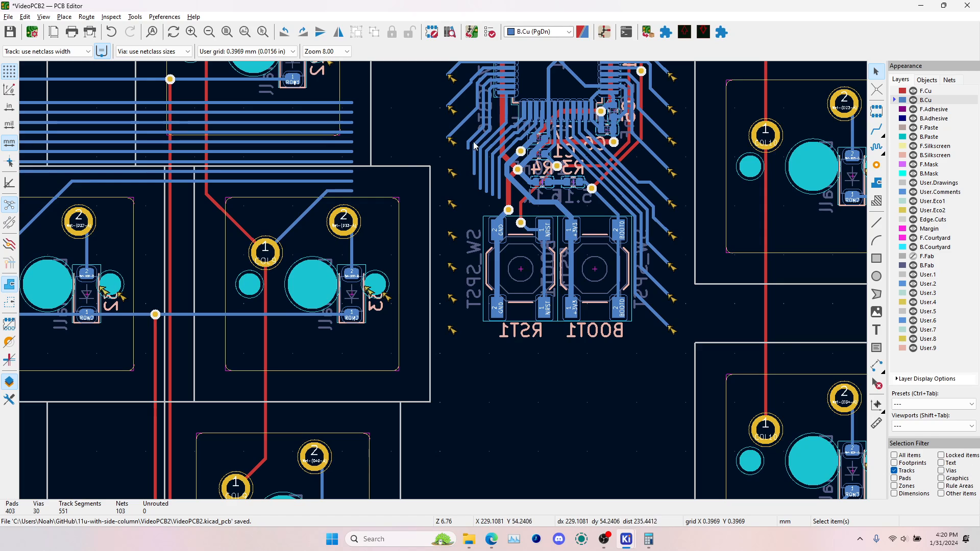
drag(459, 138, 533, 228)
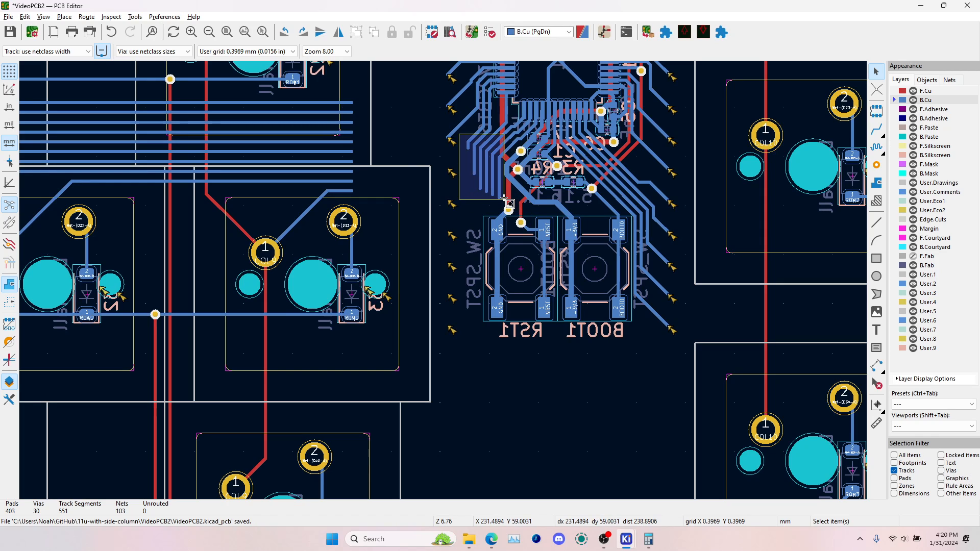
key(Delete)
scroll(472, 172, up, 3)
drag(429, 101, 476, 247)
key(Delete)
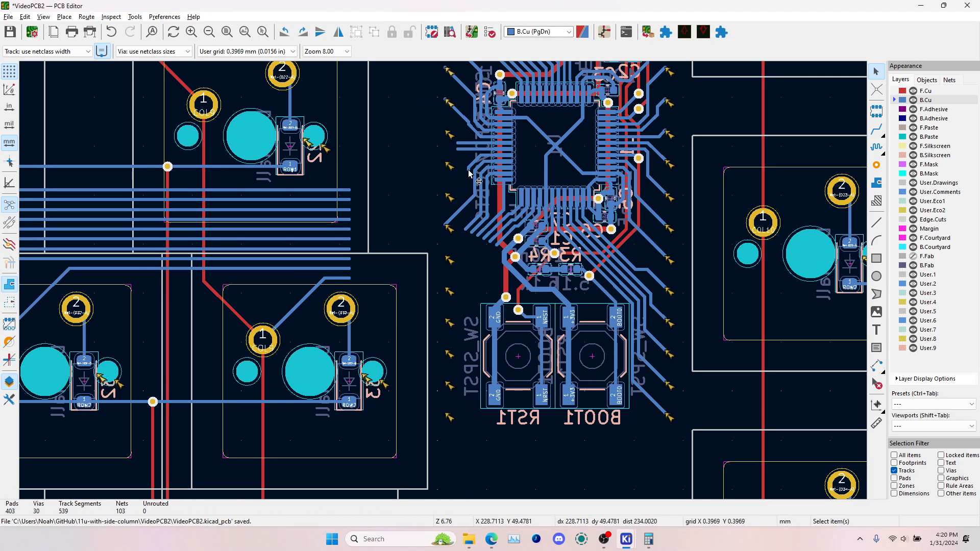
Delete the remaining fan-out segments of the pin tracks at the microcontroller's lower corner facing the column tracks
click(463, 208)
key(Delete)
click(474, 176)
key(Delete)
Delete the fan-out segments of B10 and the neighbouring pin tracks at the microcontroller's upper corner facing the column tracks
key(Delete)
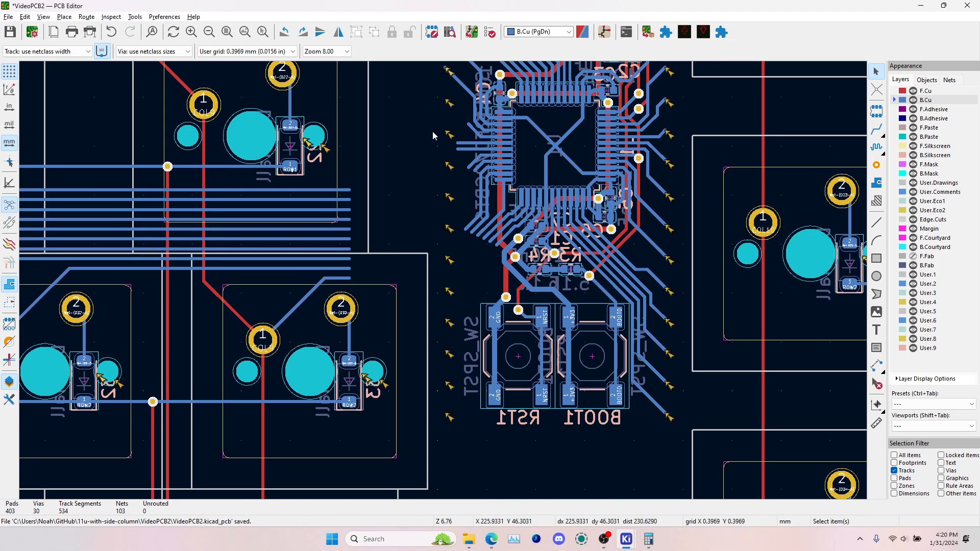
scroll(433, 131, up, 1)
click(414, 203)
key(Delete)
click(426, 224)
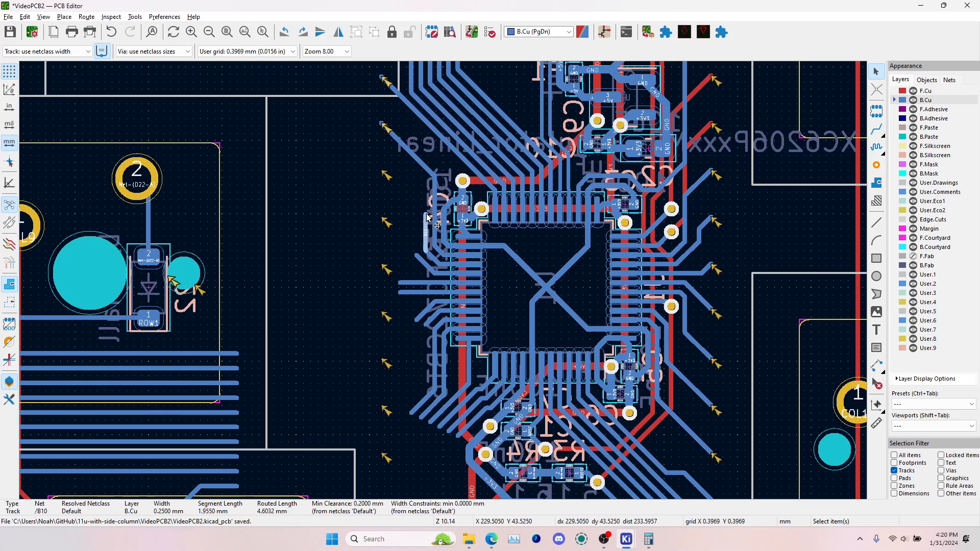
key(Delete)
click(435, 205)
key(Delete)
click(429, 169)
Delete end segments of the fanned-out pin tracks between the USB connector and the microcontroller on the column side, undoing one deletion
key(Delete)
scroll(439, 163, down, 3)
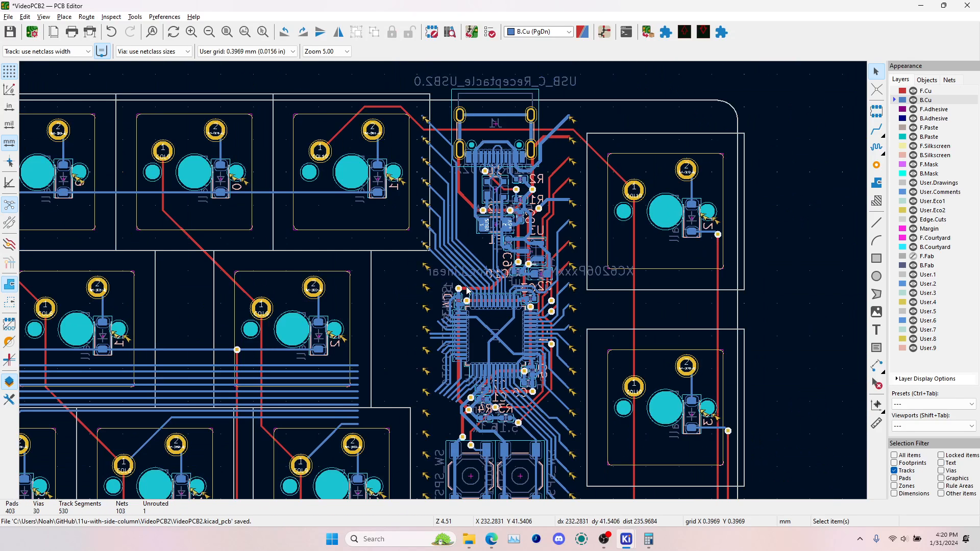
click(419, 121)
key(Delete)
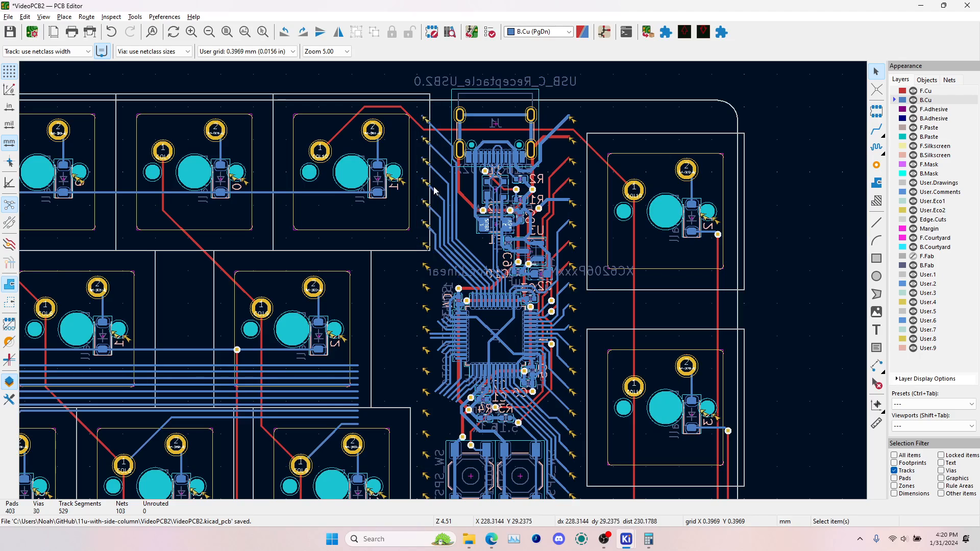
key(ctrl+z)
click(429, 229)
Delete the long vertical segments and leftover diagonal stubs of the fanned-out pin tracks beside the USB connector
key(Delete)
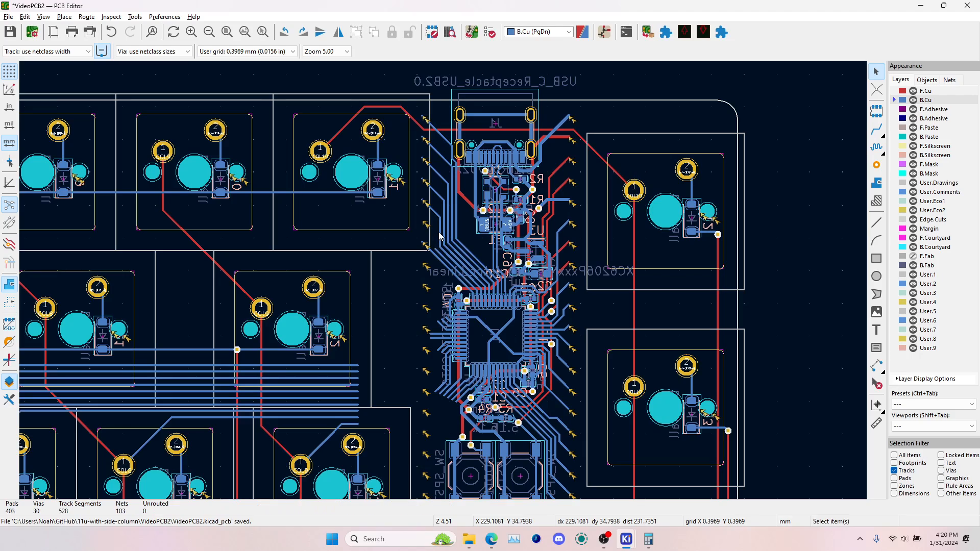
key(Delete)
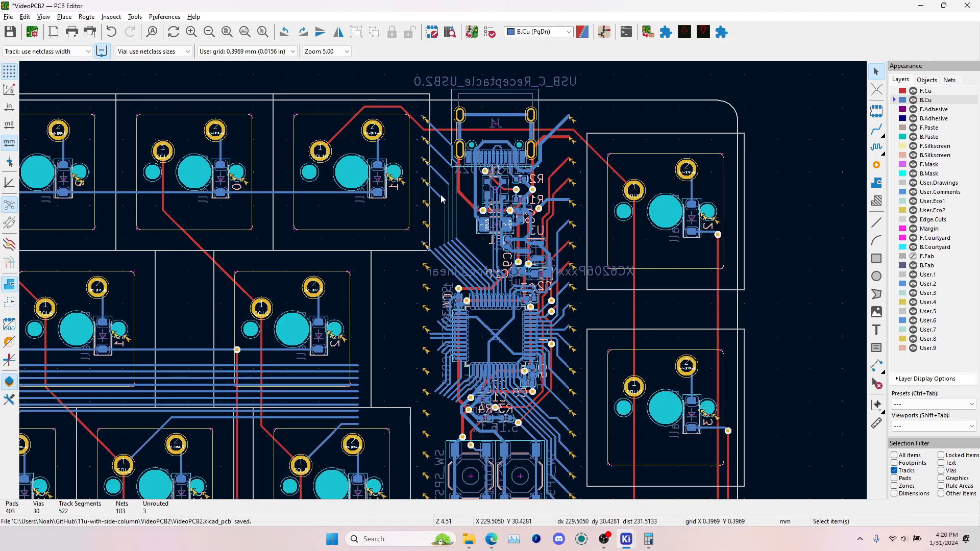
key(Delete)
click(443, 160)
key(Delete)
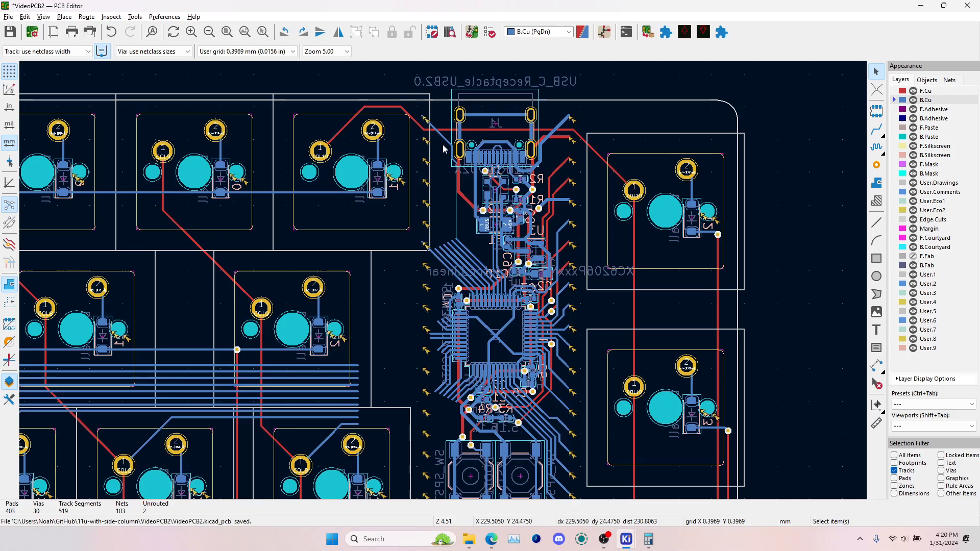
click(446, 140)
key(Delete)
scroll(451, 146, up, 4)
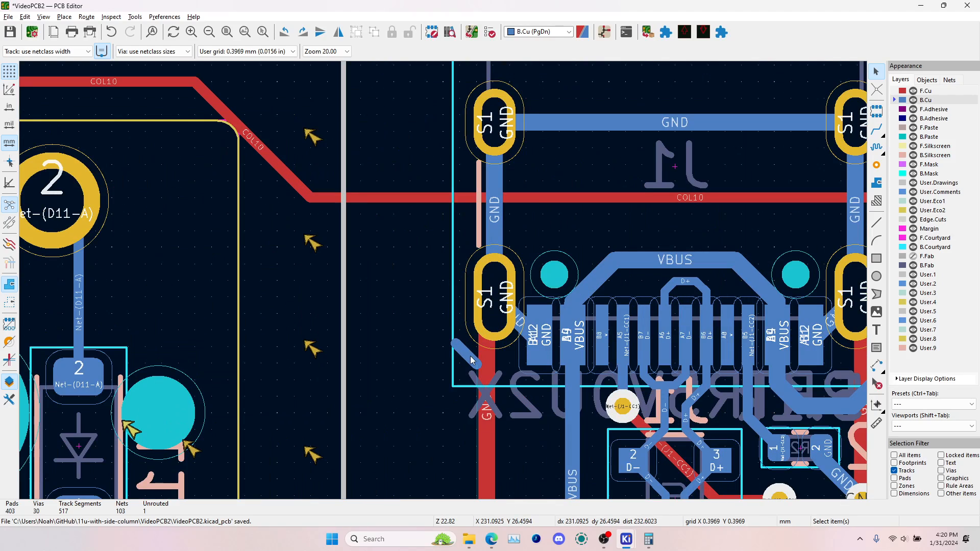
key(Delete)
Route a back-copper branch from the ROW3 track beyond diode D40 up toward the microcontroller, ending it beside the reset switch
scroll(472, 360, down, 8)
key(x)
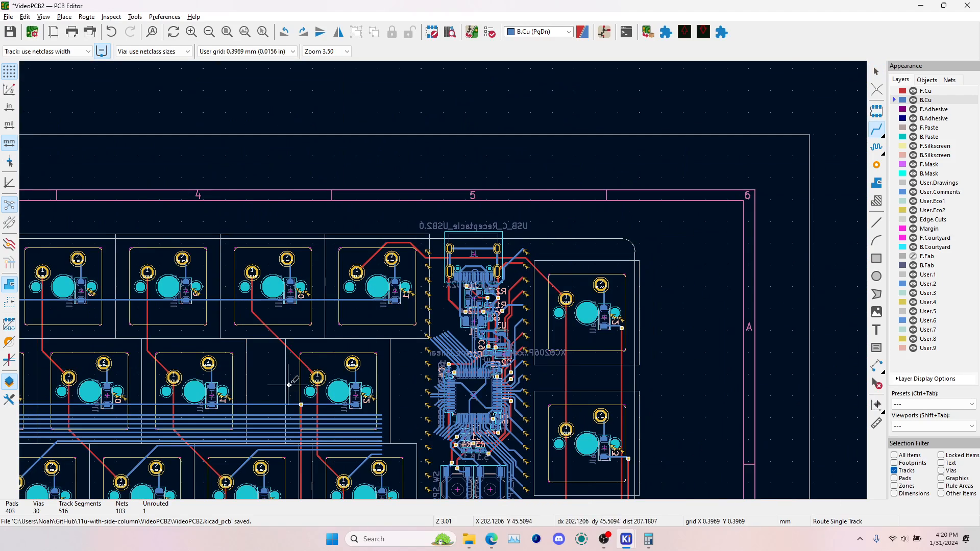
scroll(289, 384, down, 3)
scroll(354, 424, up, 4)
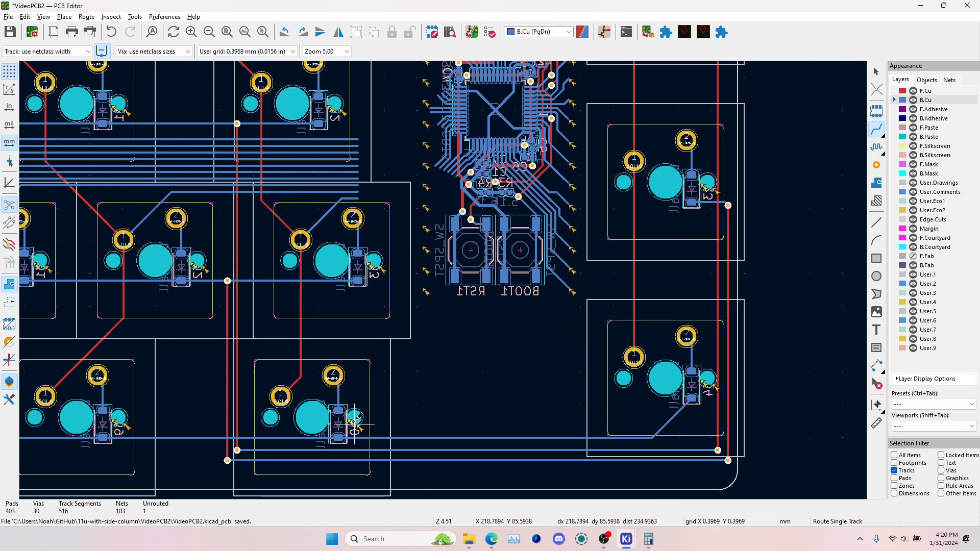
scroll(384, 438, up, 5)
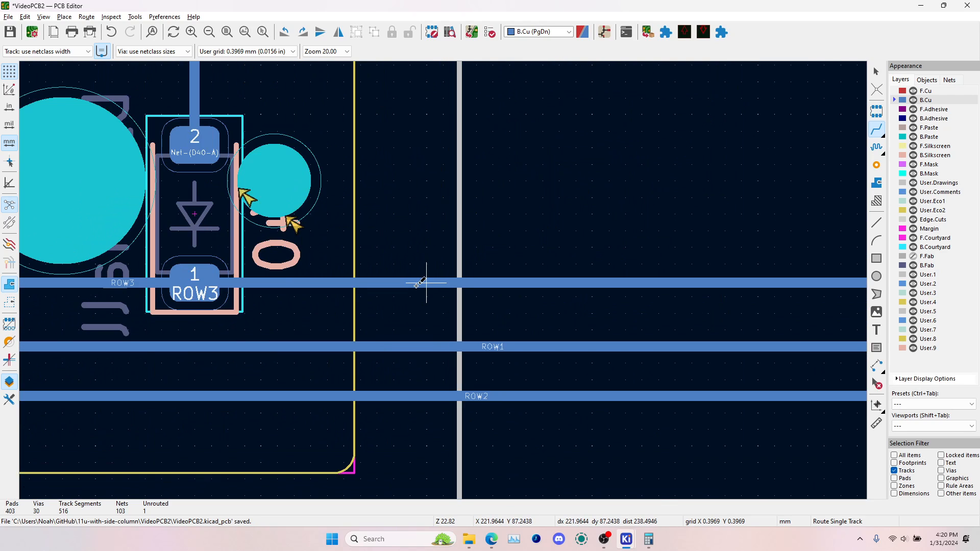
scroll(426, 282, down, 4)
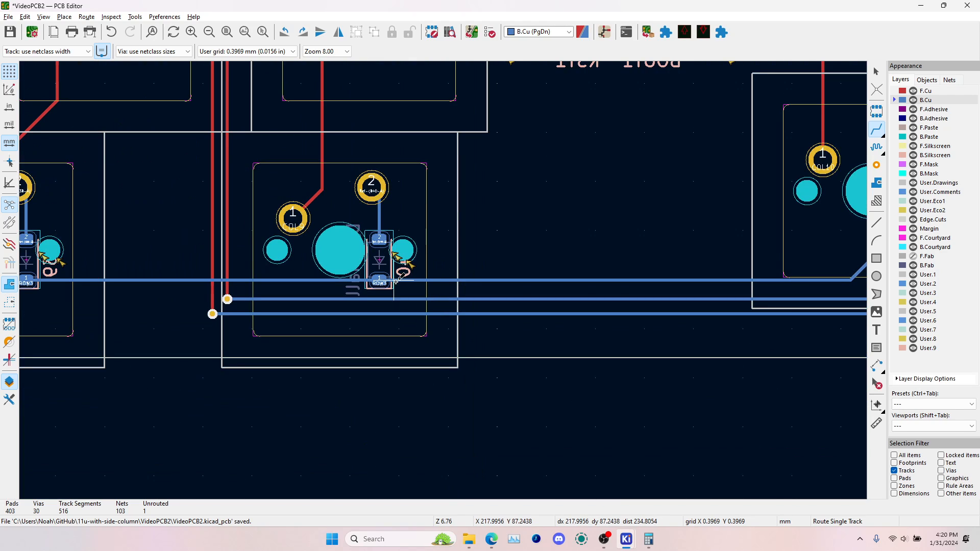
click(459, 280)
middle_drag(462, 138, 473, 341)
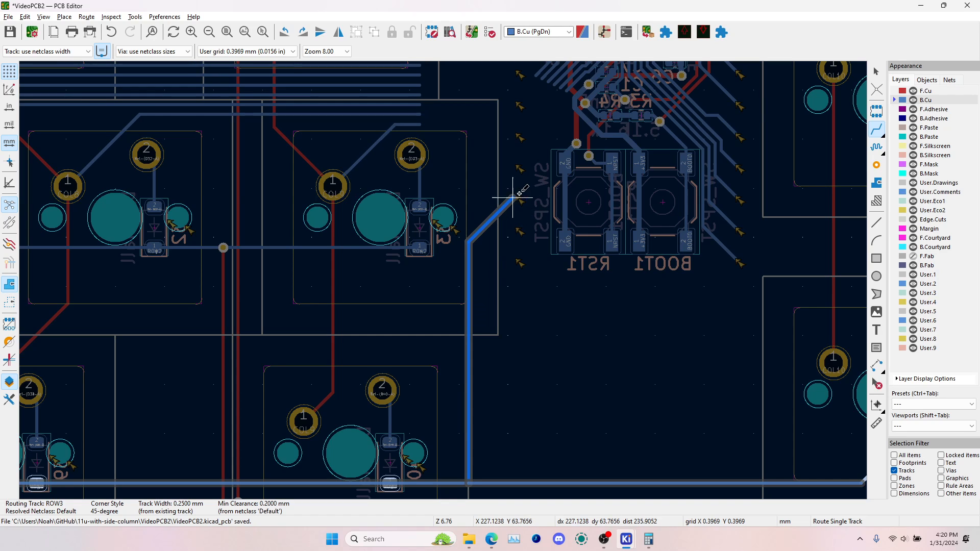
key(Escape)
click(504, 484)
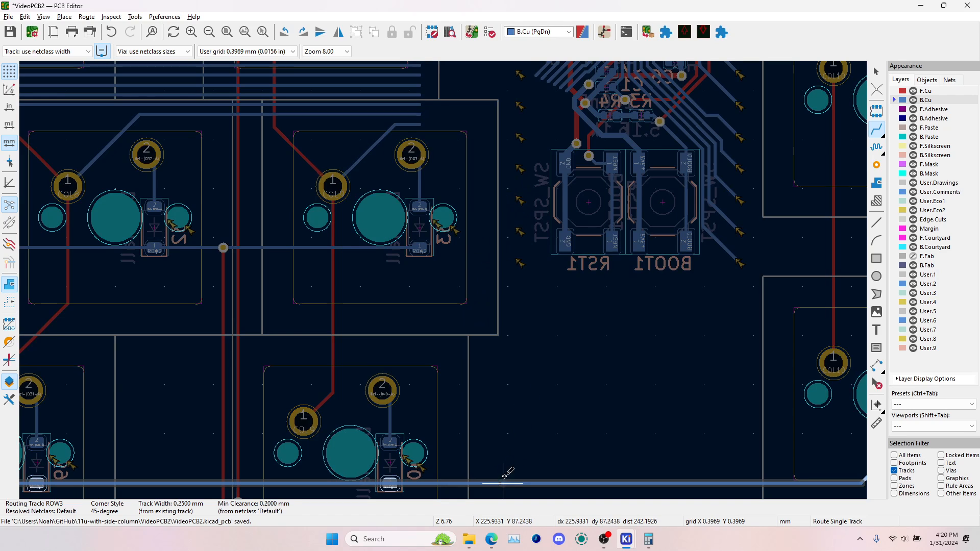
middle_drag(529, 183, 419, 354)
scroll(534, 208, up, 5)
scroll(419, 354, down, 3)
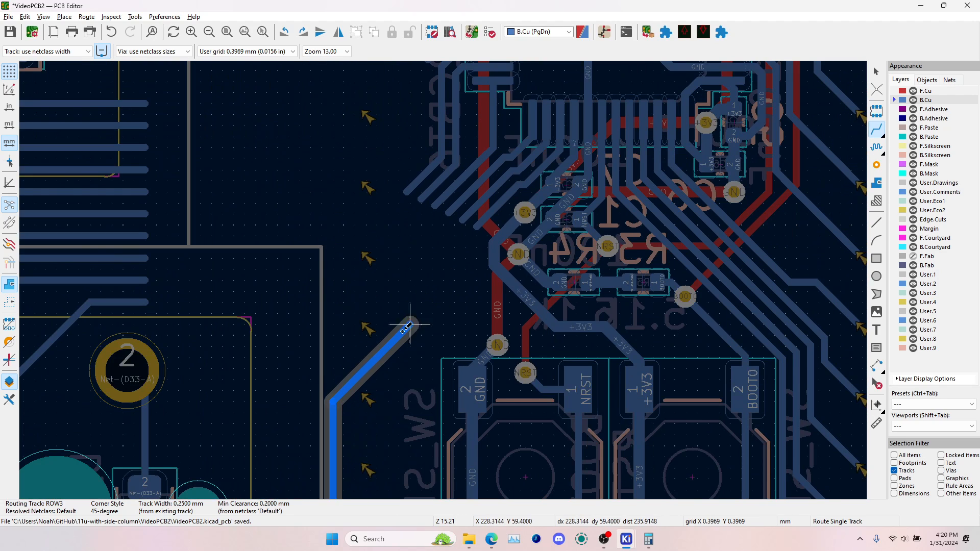
scroll(332, 445, down, 3)
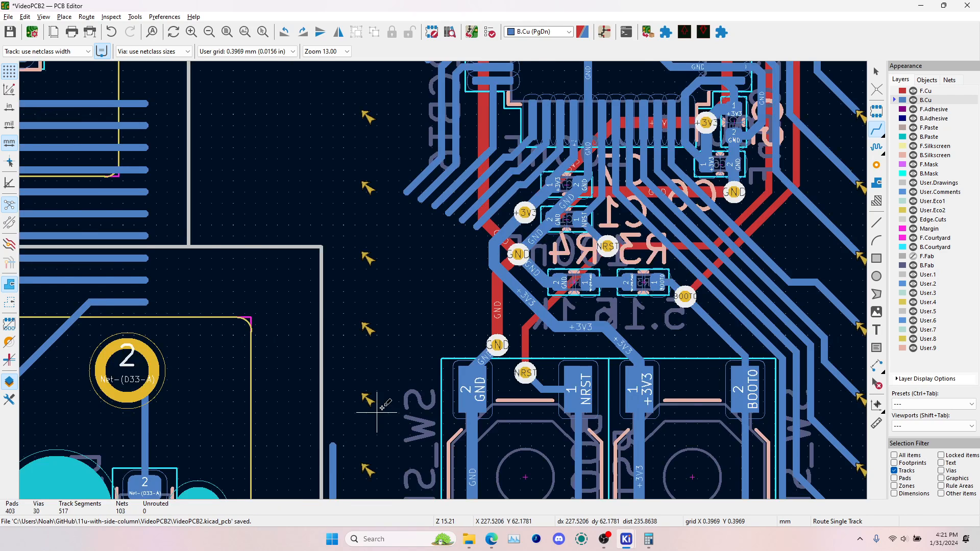
key(Escape)
key(Escape)
Switch to the Schematic Editor's root sheet, place a copy of the A0 net label at the tip of the ROW3 label, and save
key(alt+Tab)
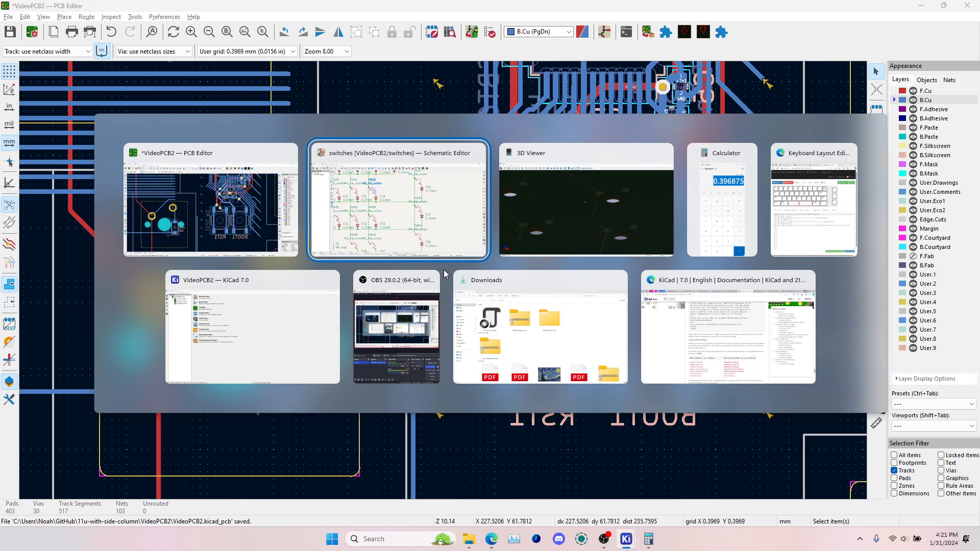
scroll(460, 207, down, 2)
click(33, 58)
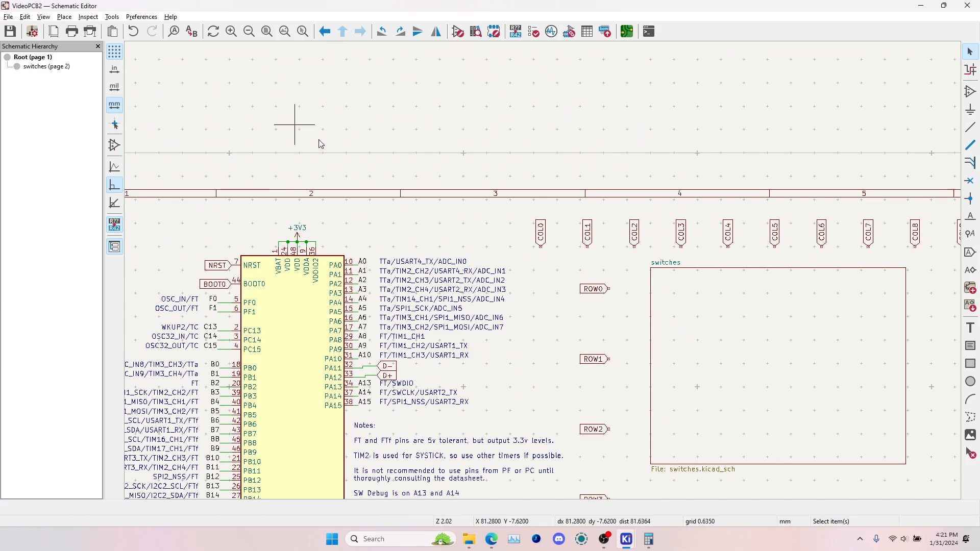
scroll(543, 317, up, 2)
click(558, 279)
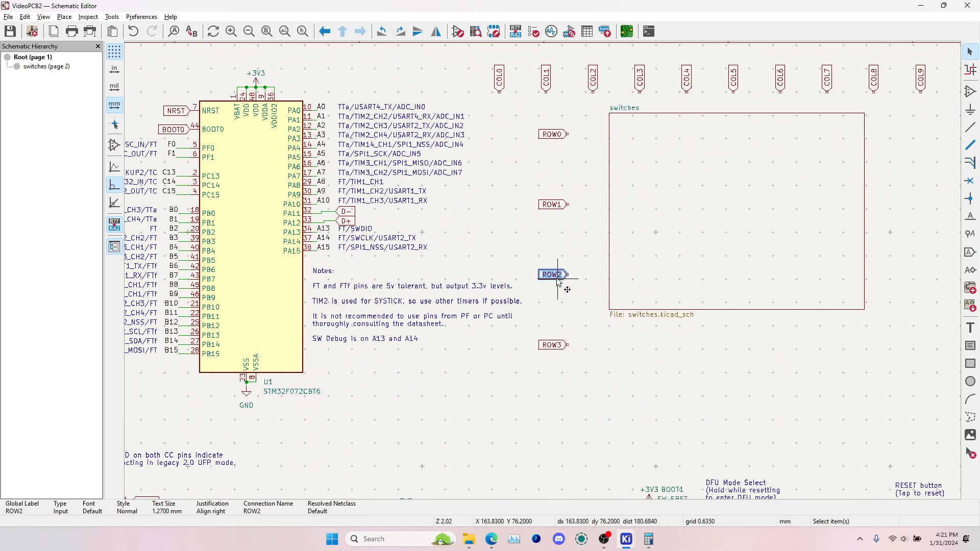
click(558, 345)
click(322, 108)
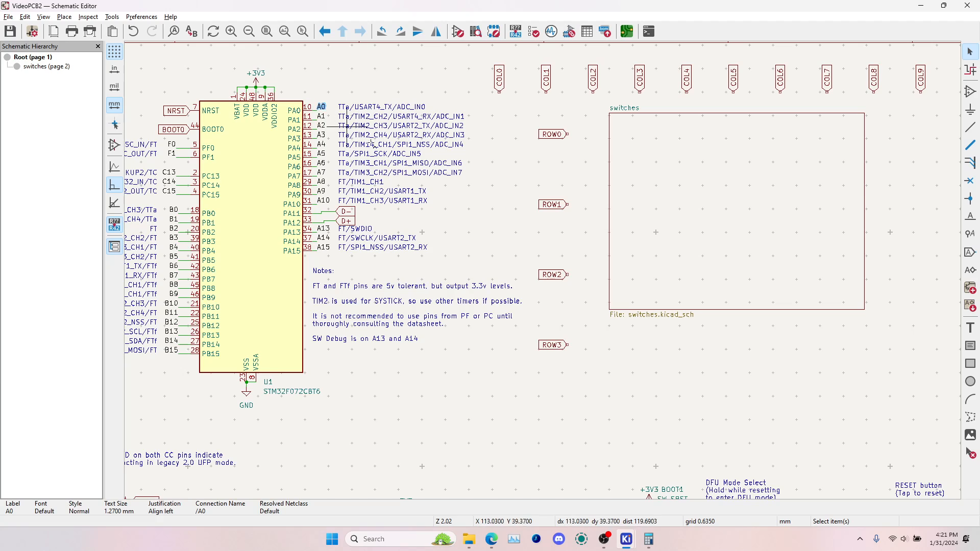
key(m)
scroll(569, 345, up, 5)
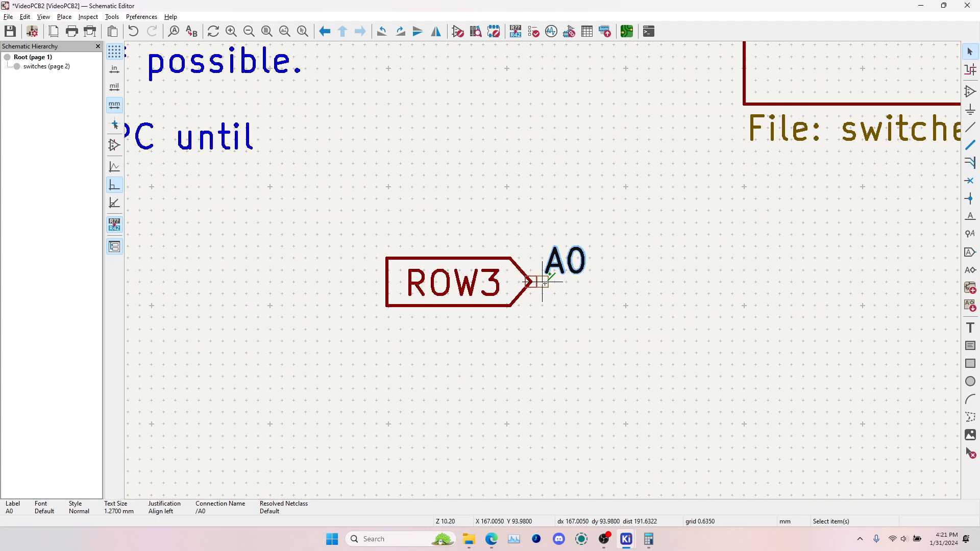
click(532, 282)
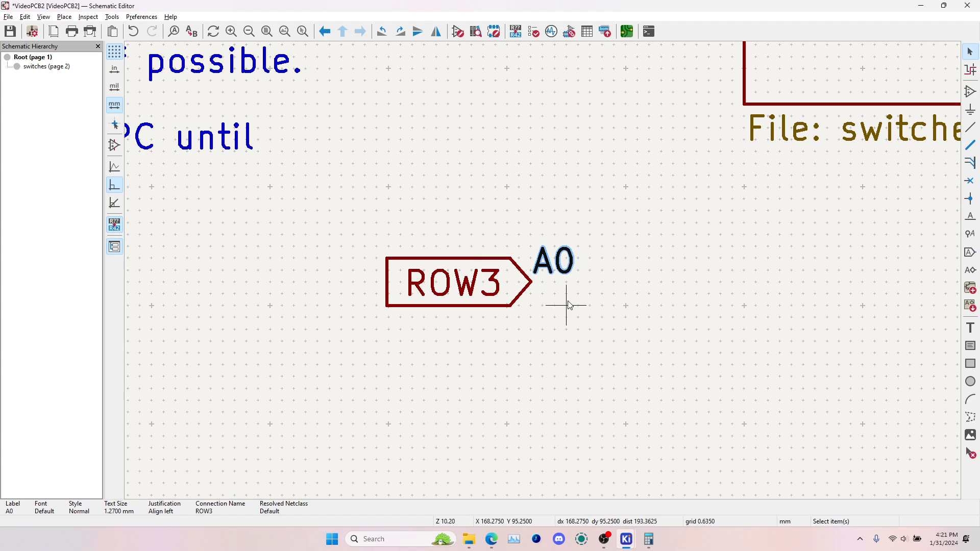
key(ctrl+s)
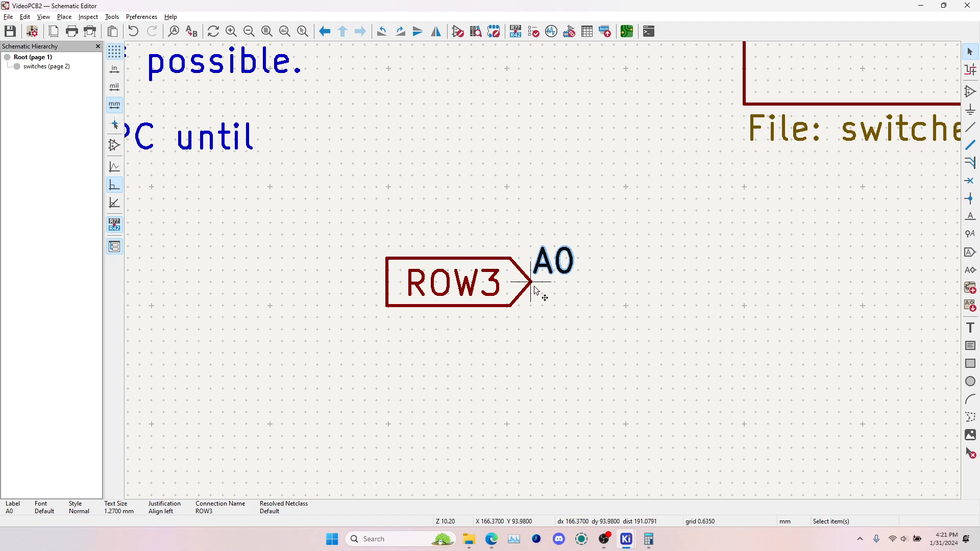
Move the A0 label a short distance away from the ROW3 label and join the two with a wire
key(m)
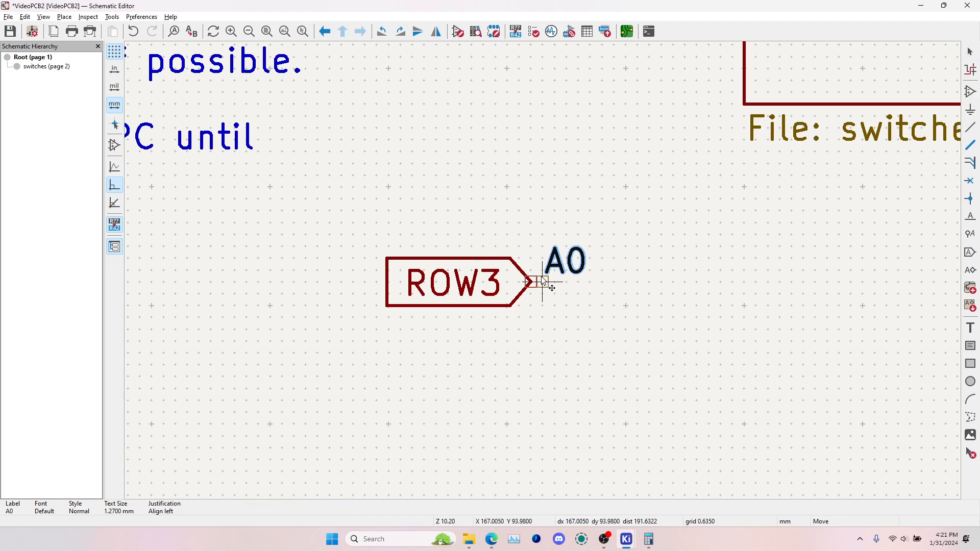
key(Escape)
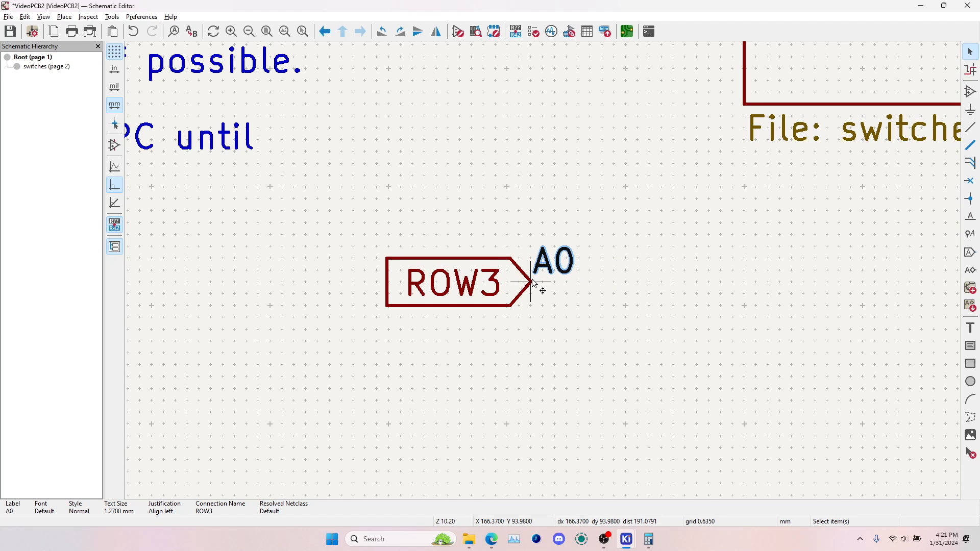
drag(533, 283, 580, 281)
click(971, 127)
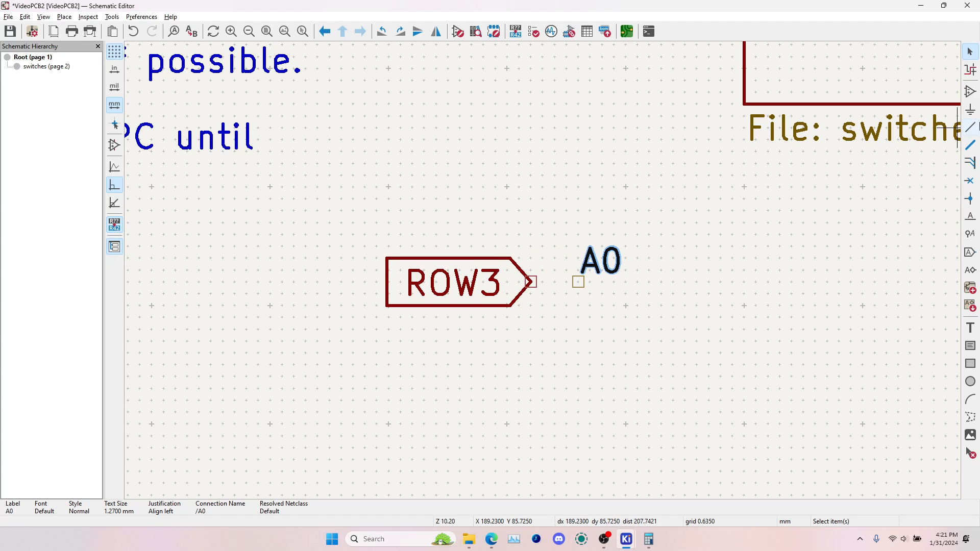
click(531, 281)
click(578, 282)
key(Escape)
scroll(541, 265, down, 5)
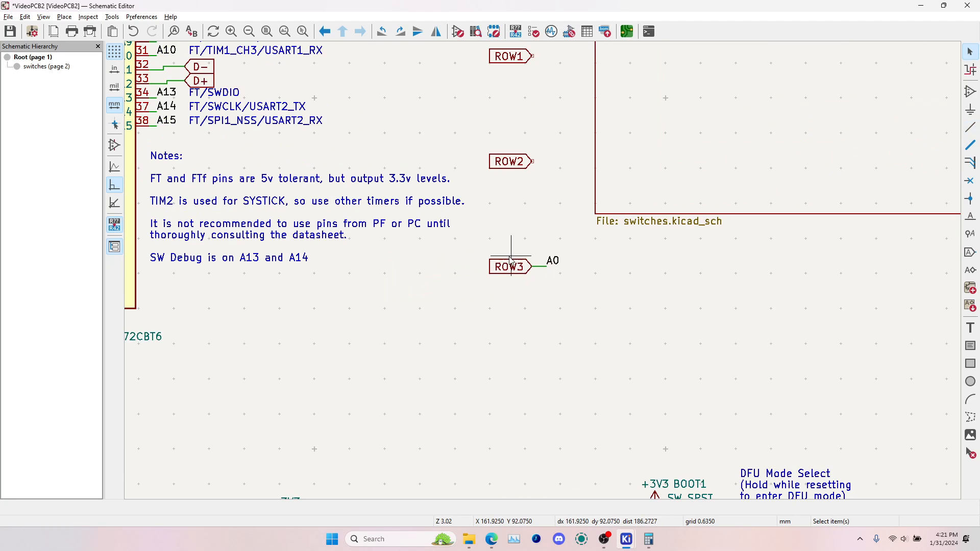
click(544, 268)
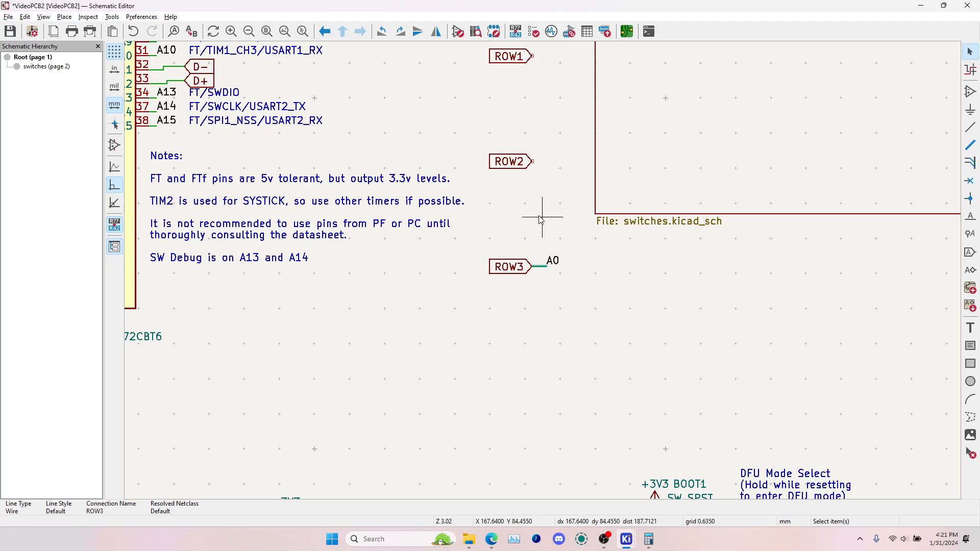
scroll(540, 216, down, 2)
click(493, 274)
Return to the PCB Editor and update the PCB from the schematic to apply the ROW3 connection
key(alt+Tab)
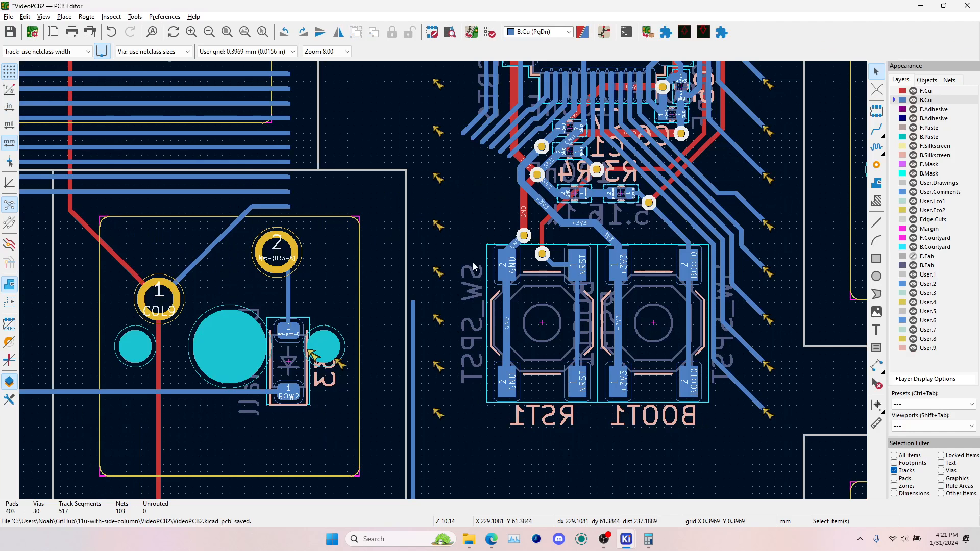
click(469, 31)
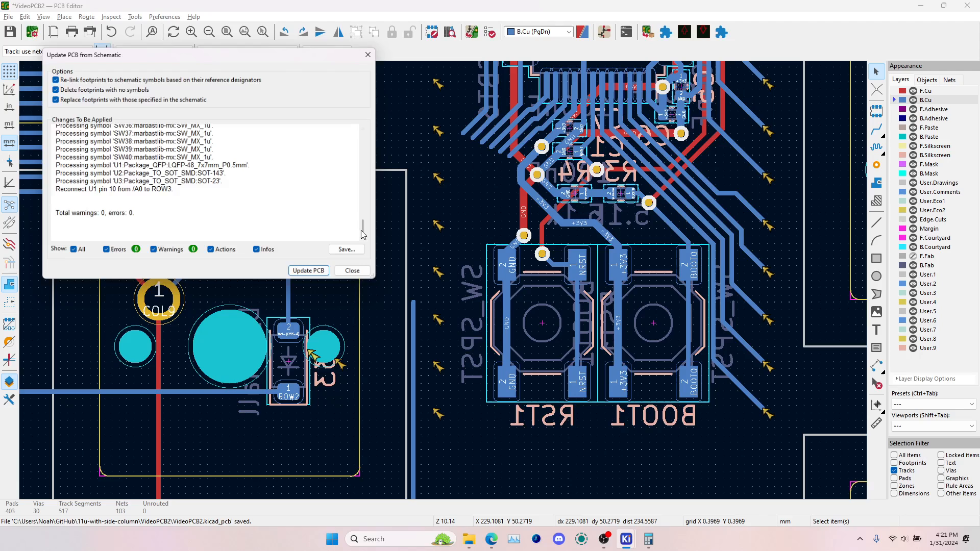
click(322, 274)
click(354, 272)
Route the loose end of the ROW3 branch diagonally to the end of the microcontroller's former A0 fan-out track
click(877, 129)
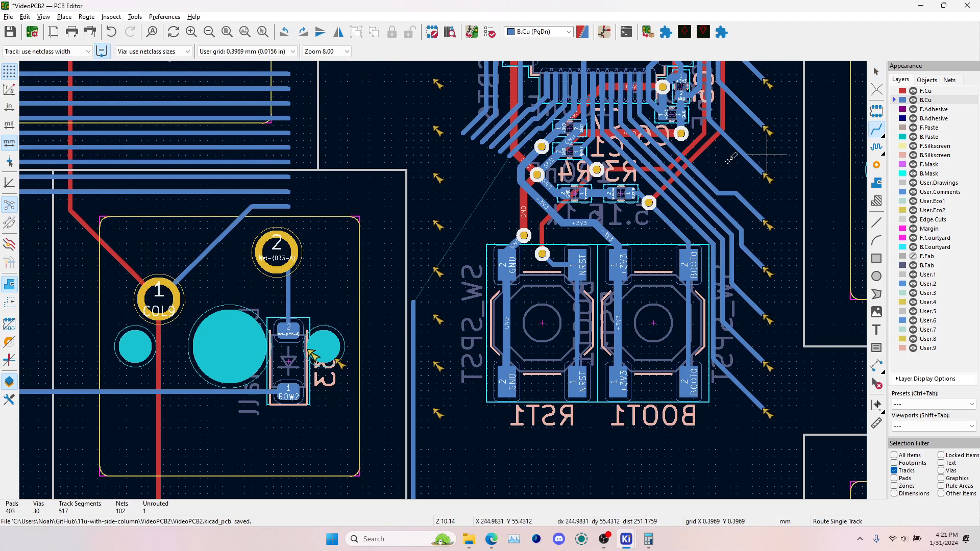
click(414, 303)
scroll(510, 156, up, 4)
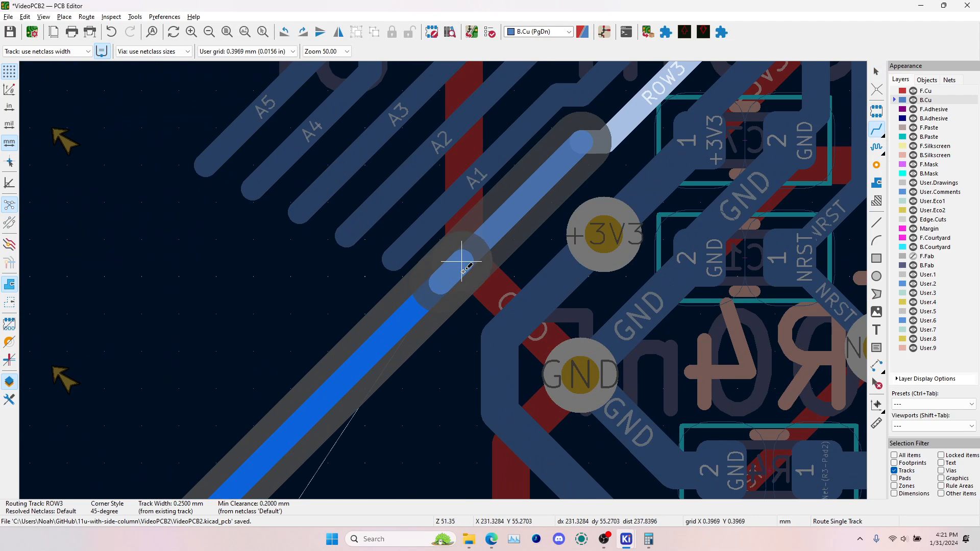
click(442, 281)
scroll(482, 258, down, 8)
key(Escape)
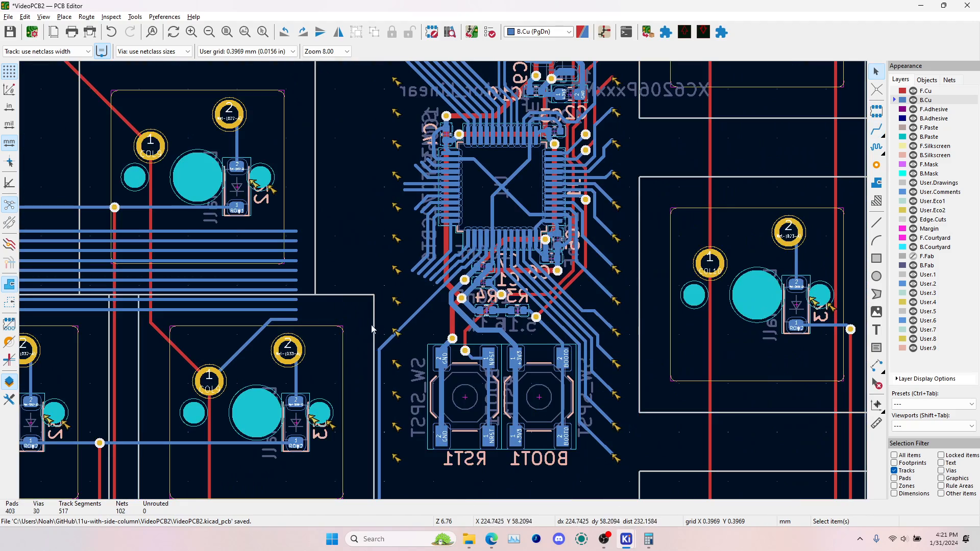
In the Schematic Editor, place a copy of the A1 label and its wire at the tip of the ROW2 label, and save
scroll(438, 289, down, 4)
scroll(471, 230, up, 6)
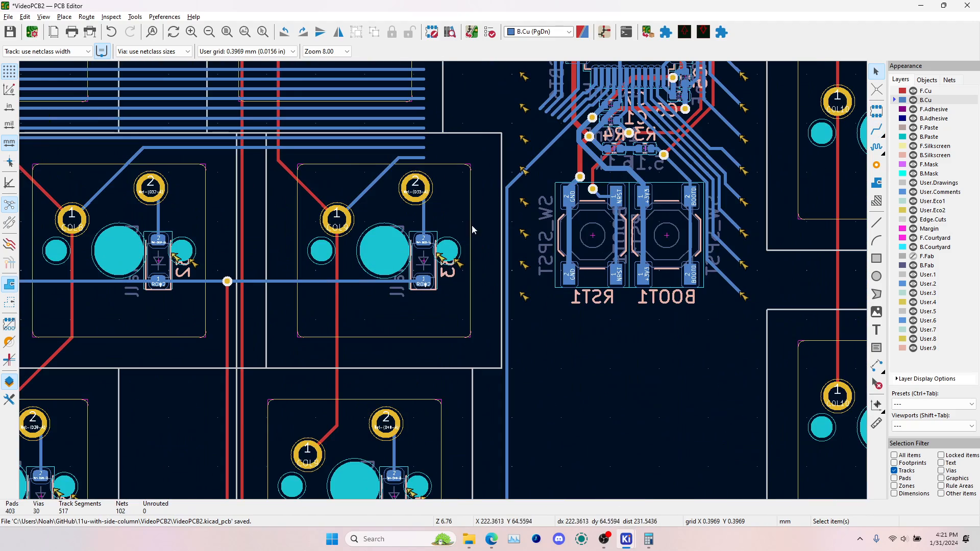
scroll(450, 353, up, 4)
scroll(447, 286, down, 5)
key(alt+Tab)
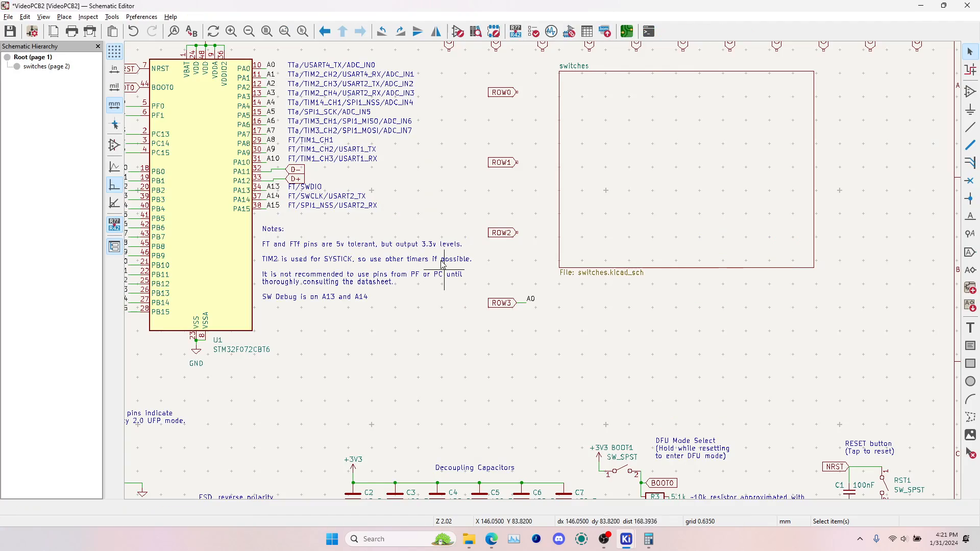
middle_drag(334, 172, 451, 210)
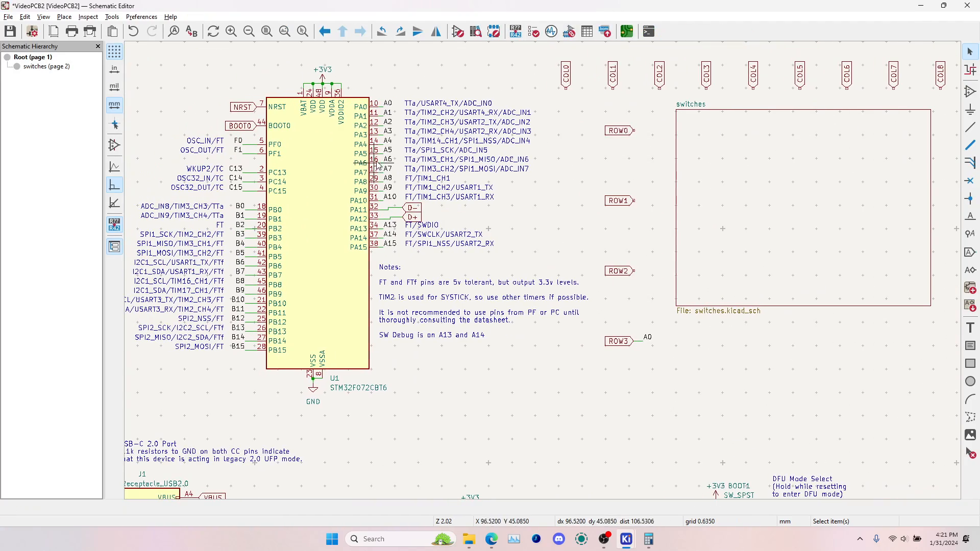
click(386, 113)
key(m)
scroll(552, 278, up, 8)
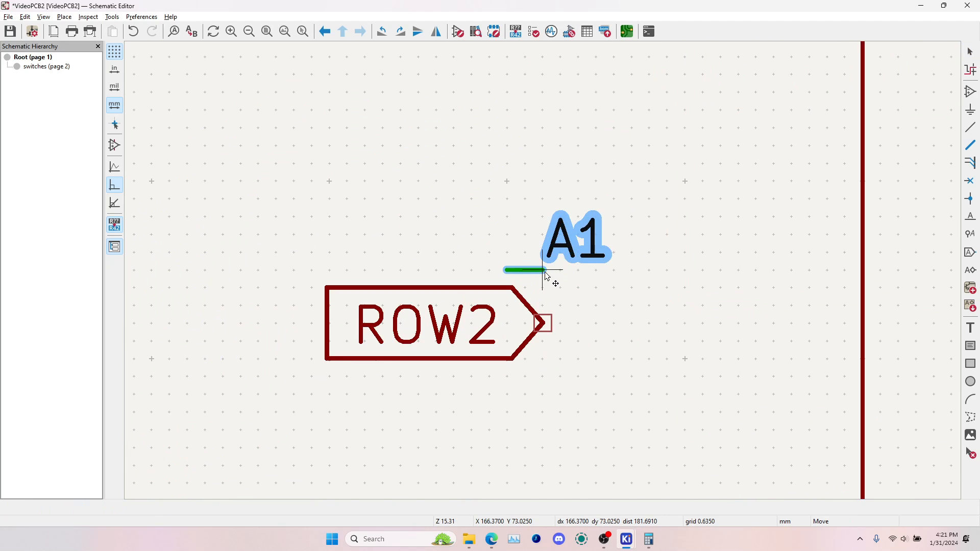
click(586, 332)
scroll(542, 269, down, 7)
key(ctrl+s)
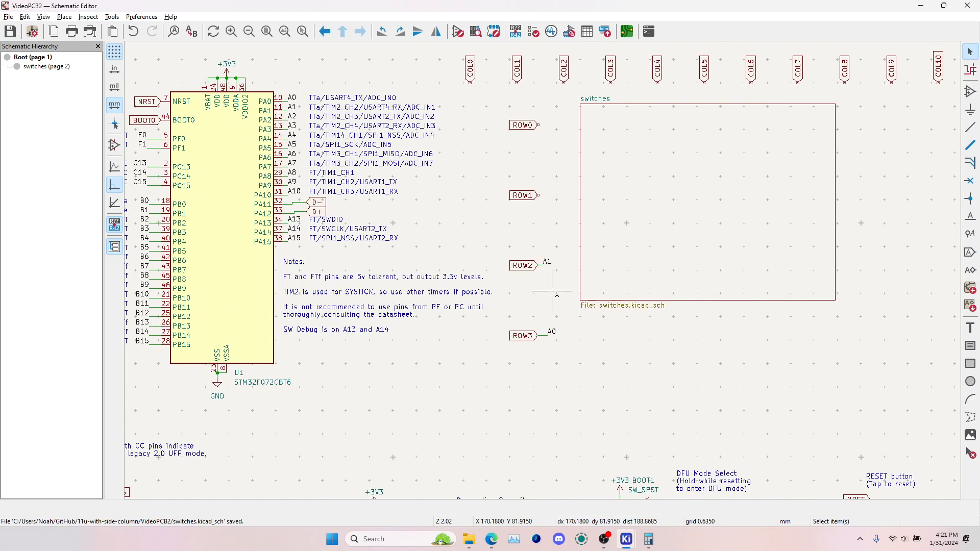
Return to the PCB Editor and update the PCB from the schematic to apply the ROW2 connection on A1
key(alt+Tab)
key(F8)
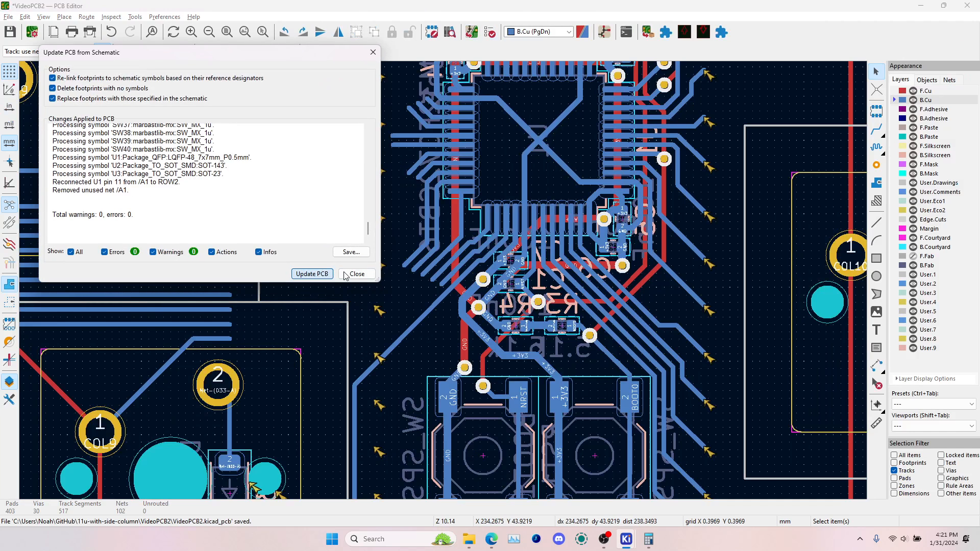
key(Return)
Route the ROW2 track from the row's last diode pad, up and diagonally, to the end of the microcontroller's former A1 fan-out track
click(876, 130)
scroll(663, 205, down, 3)
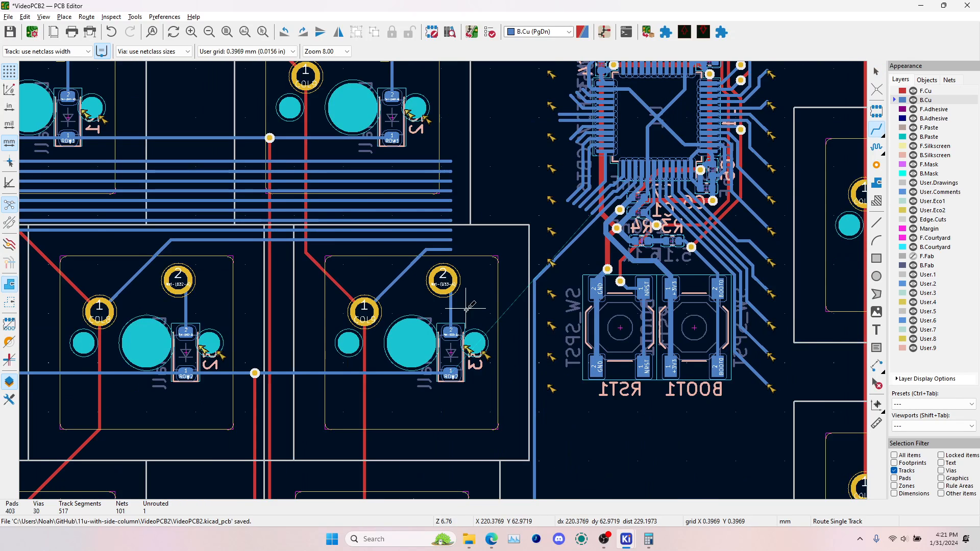
scroll(429, 378, up, 3)
click(423, 378)
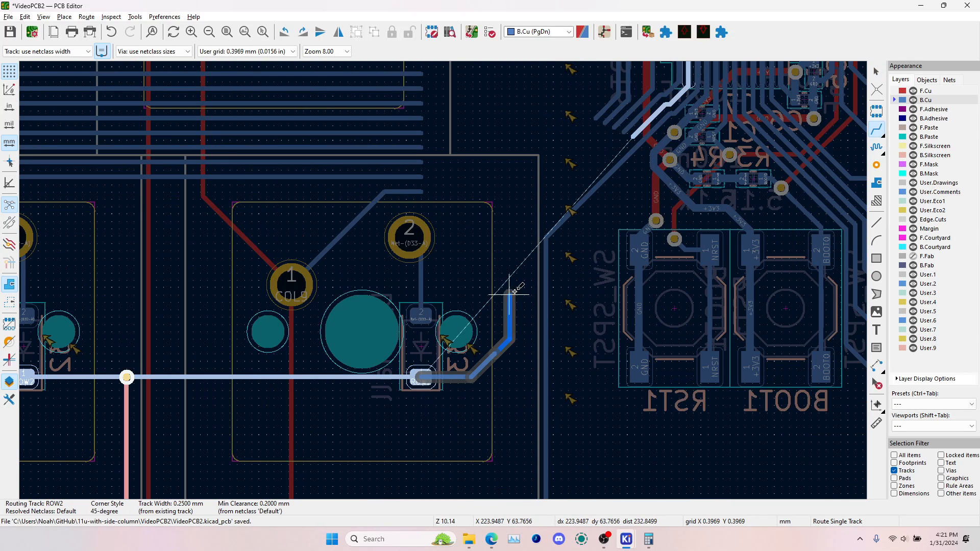
click(525, 279)
click(635, 122)
scroll(635, 132, up, 5)
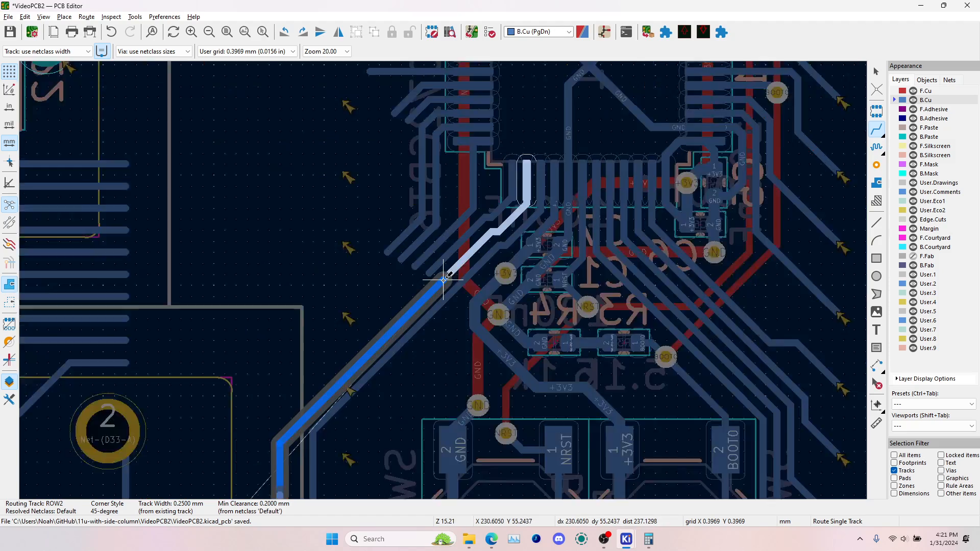
scroll(453, 256, down, 3)
scroll(446, 276, down, 3)
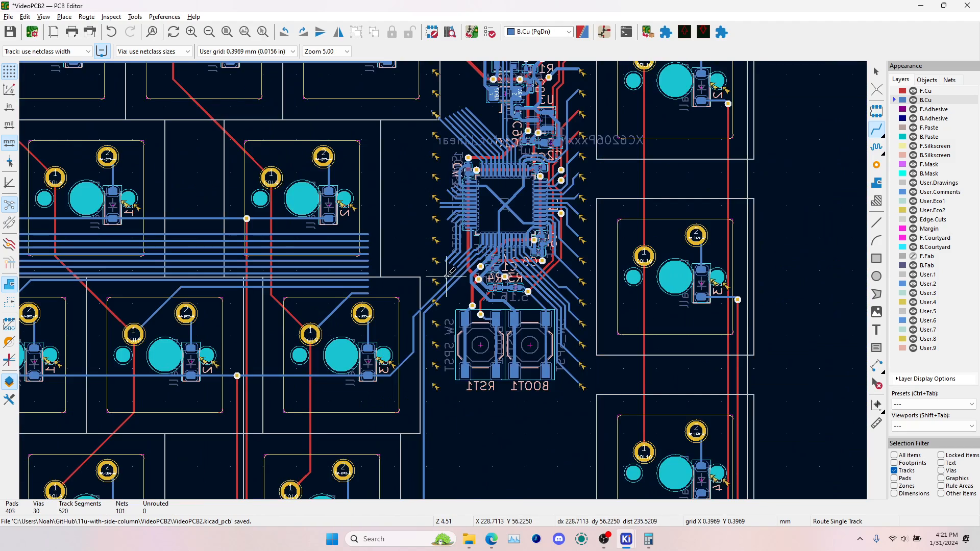
scroll(440, 273, up, 3)
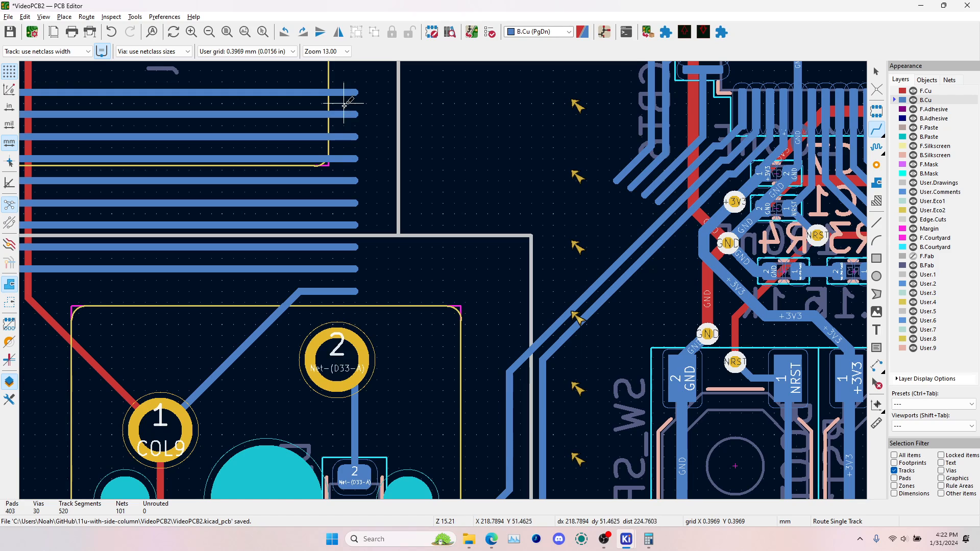
scroll(440, 281, down, 2)
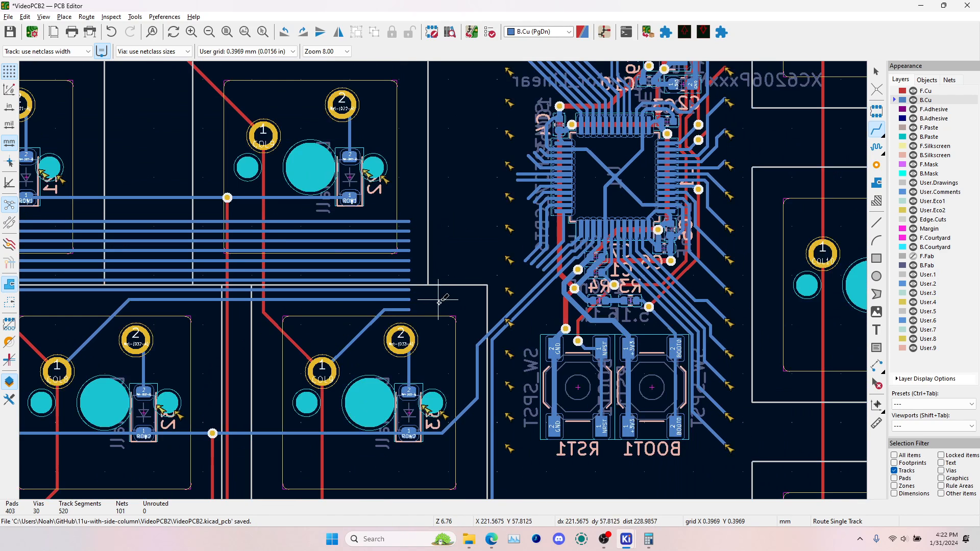
key(Escape)
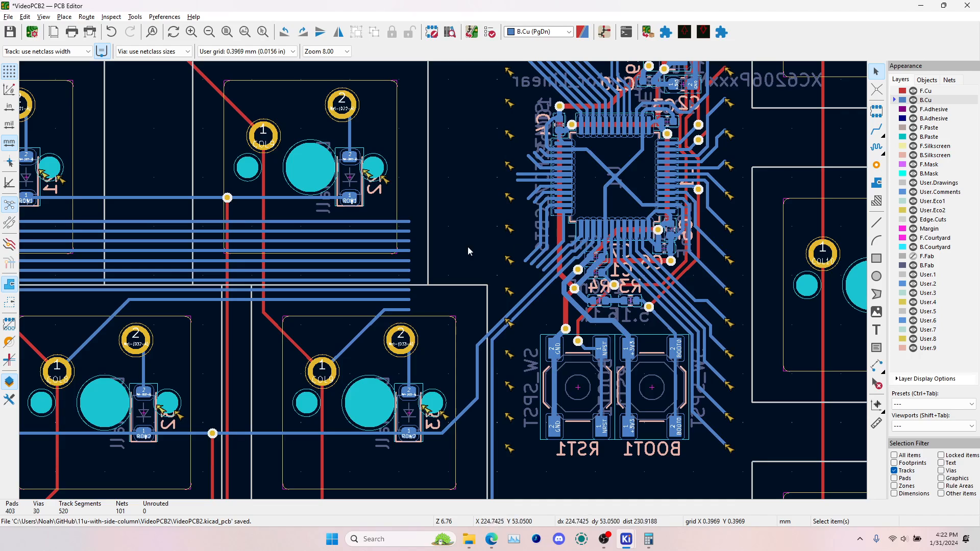
Select the unassigned microcontroller fan-out tracks A2 to A7, B0 to B2 and B10 to identify pins for the columns
scroll(465, 265, up, 5)
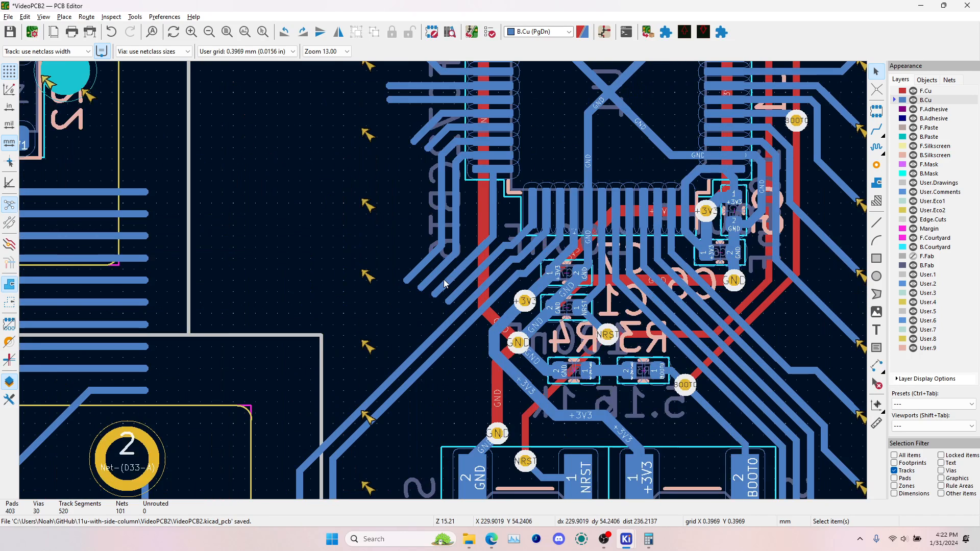
click(493, 279)
shift+click(474, 259)
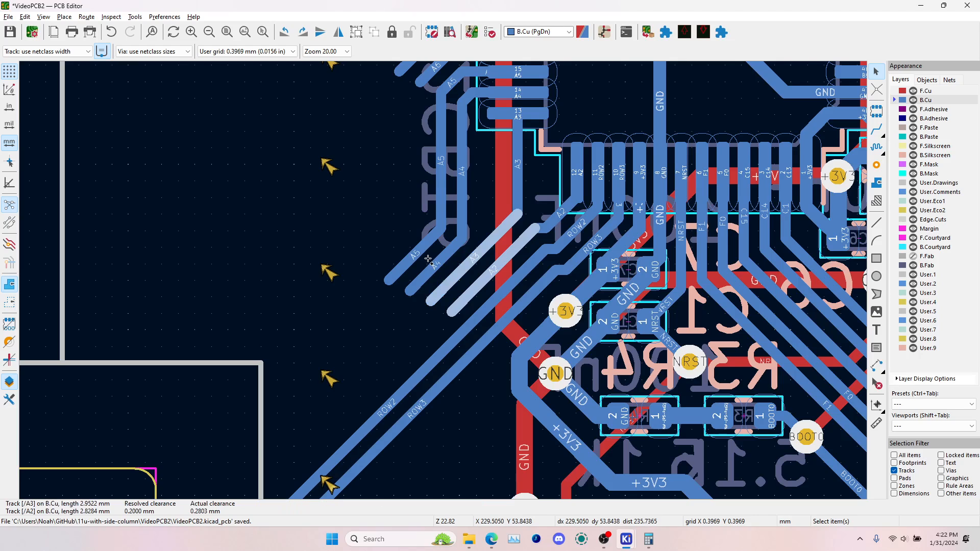
shift+click(436, 264)
shift+click(415, 254)
scroll(440, 170, up, 4)
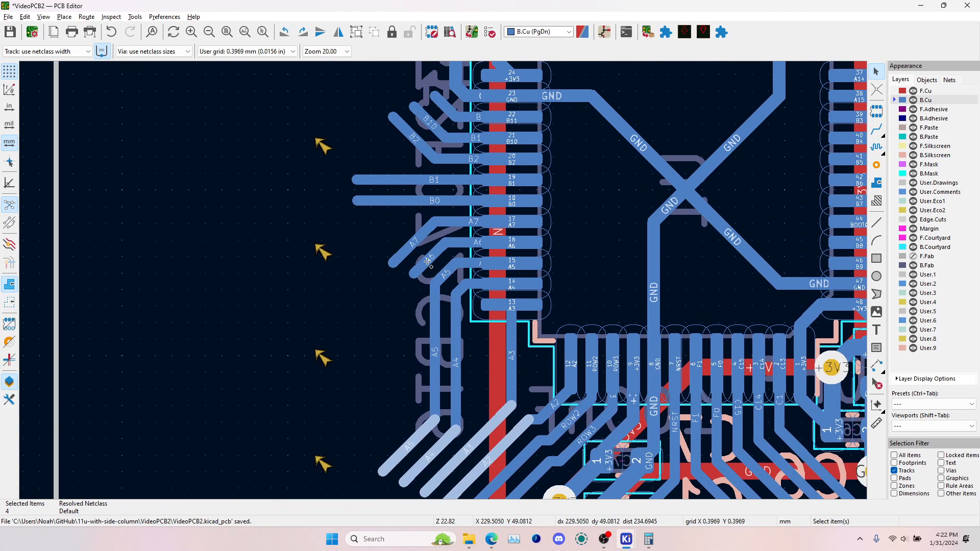
shift+click(428, 262)
shift+click(415, 242)
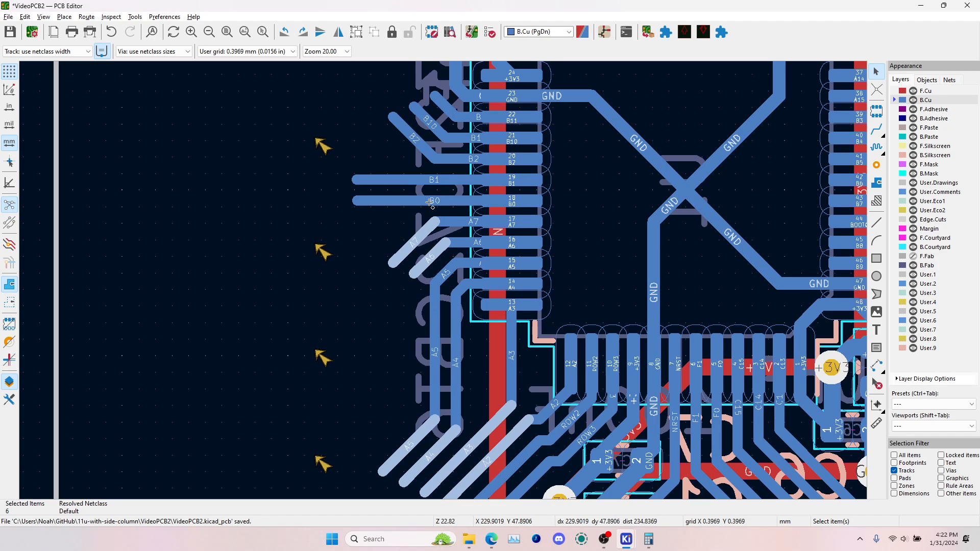
shift+click(437, 201)
shift+click(433, 182)
shift+click(422, 137)
shift+click(432, 122)
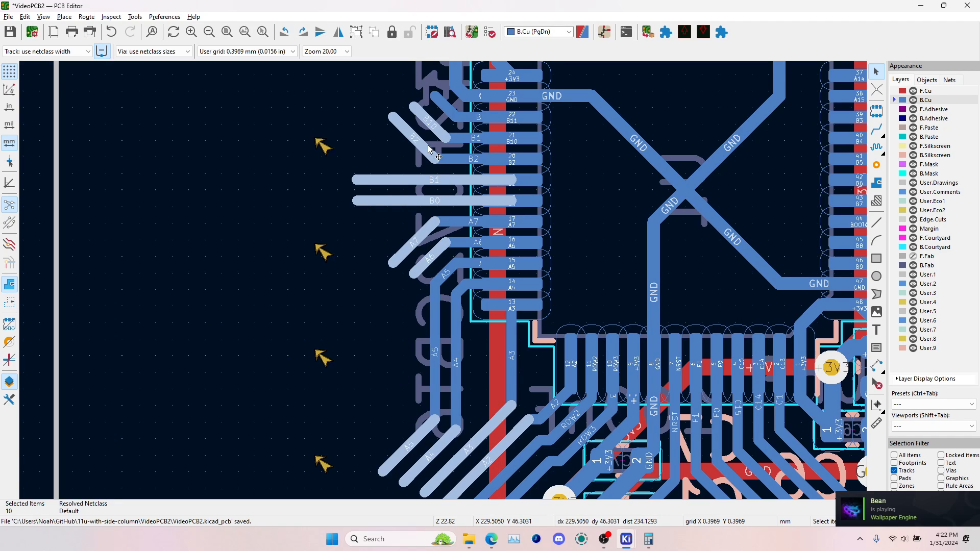
In the Schematic Editor, duplicate the pin labels A2 to A7, rotate the copies vertical and place them below the COL7 to COL9 labels
key(alt+Tab)
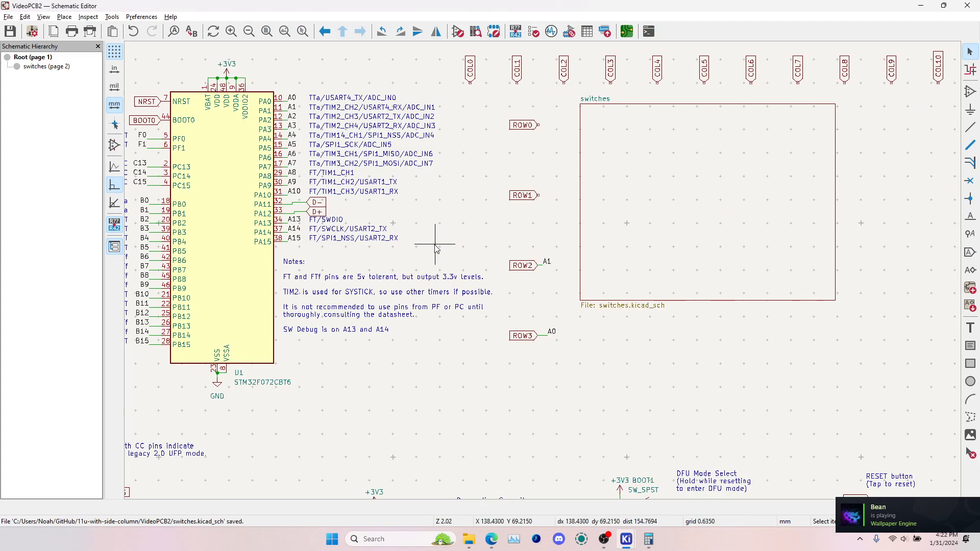
click(292, 107)
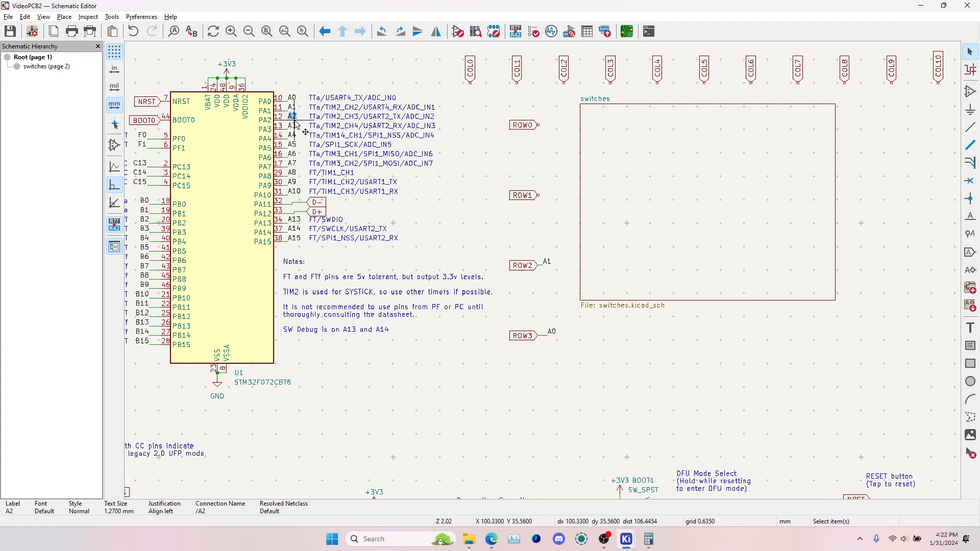
shift+click(294, 163)
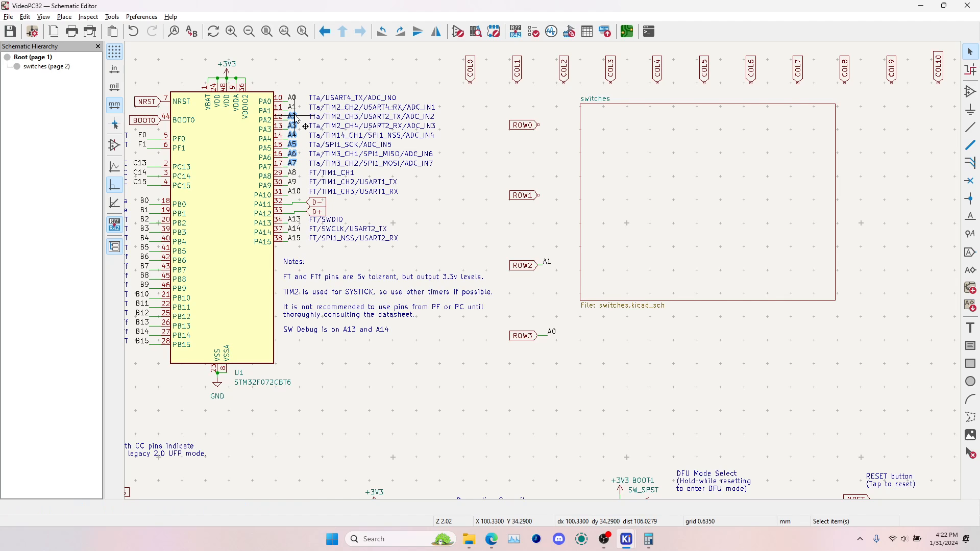
drag(296, 119, 331, 141)
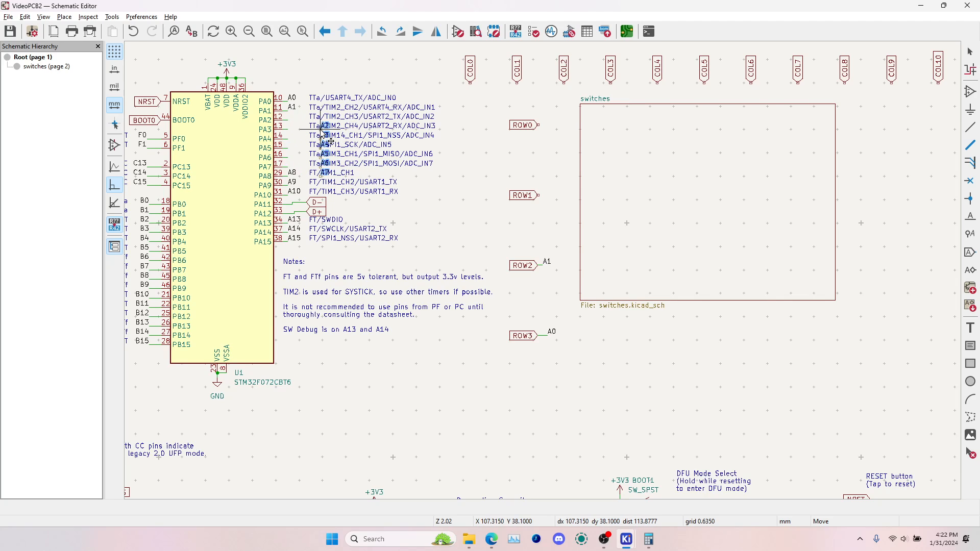
key(Escape)
key(ctrl+d)
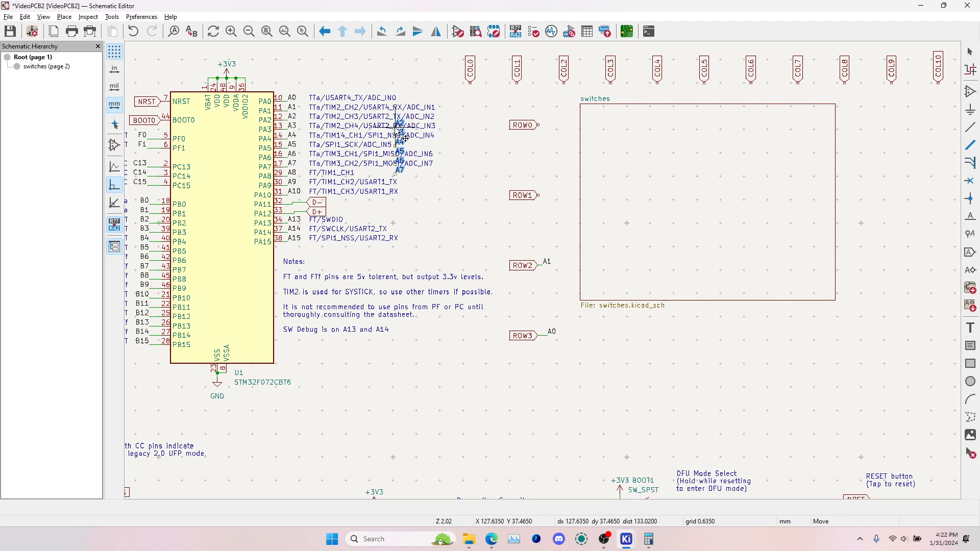
key(r)
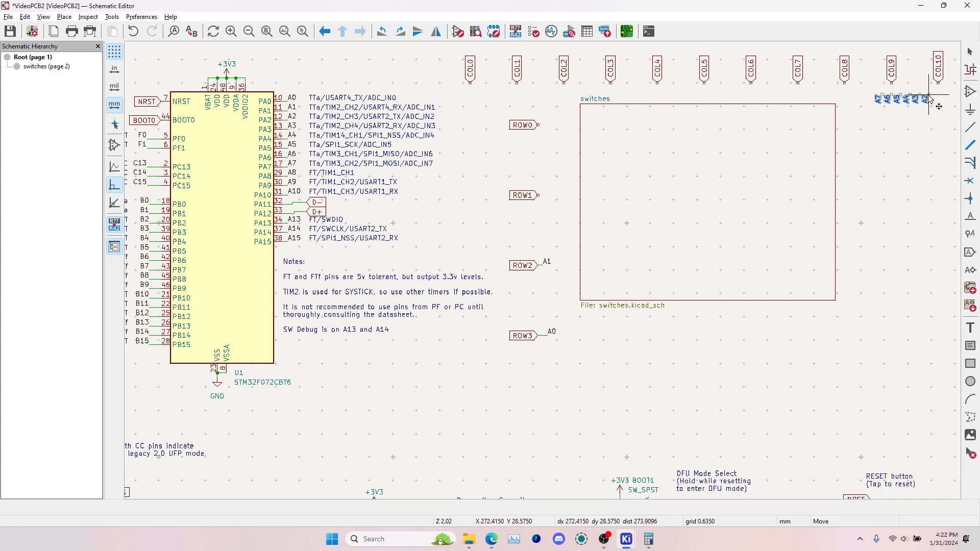
click(864, 95)
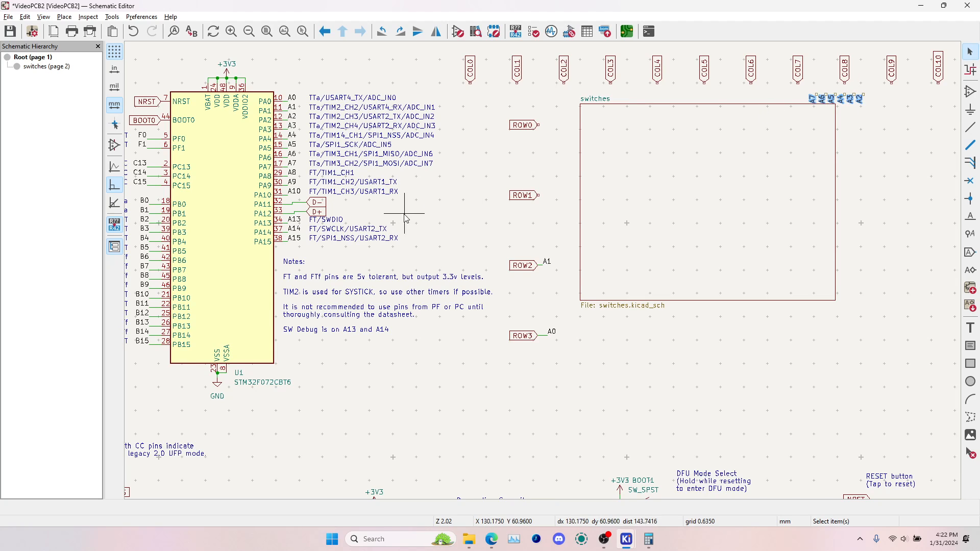
Place copies of the B0, B1, B2 and B10 pin labels, rotated vertical and mirrored horizontally, below the COL2 to COL4 labels
key(alt+Tab)
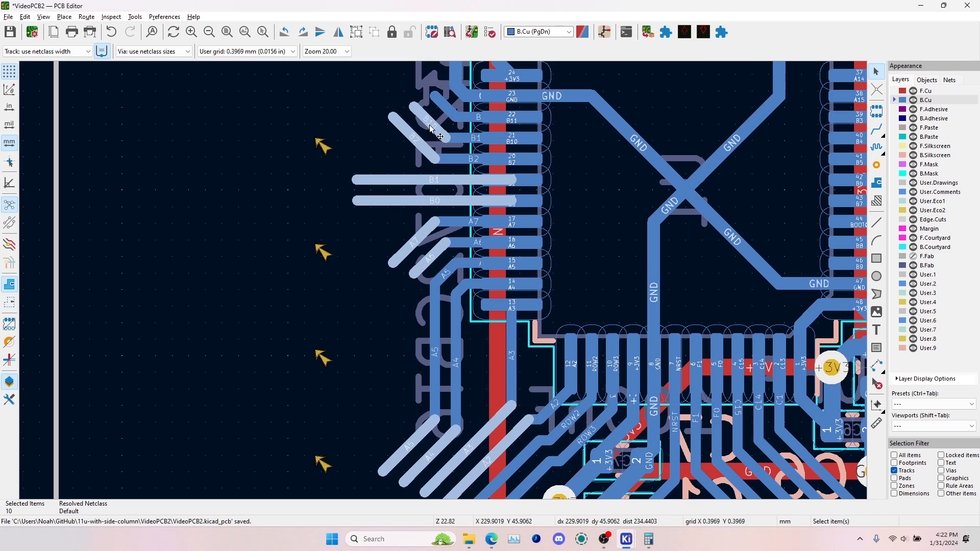
key(alt+Tab)
middle_drag(396, 243, 446, 231)
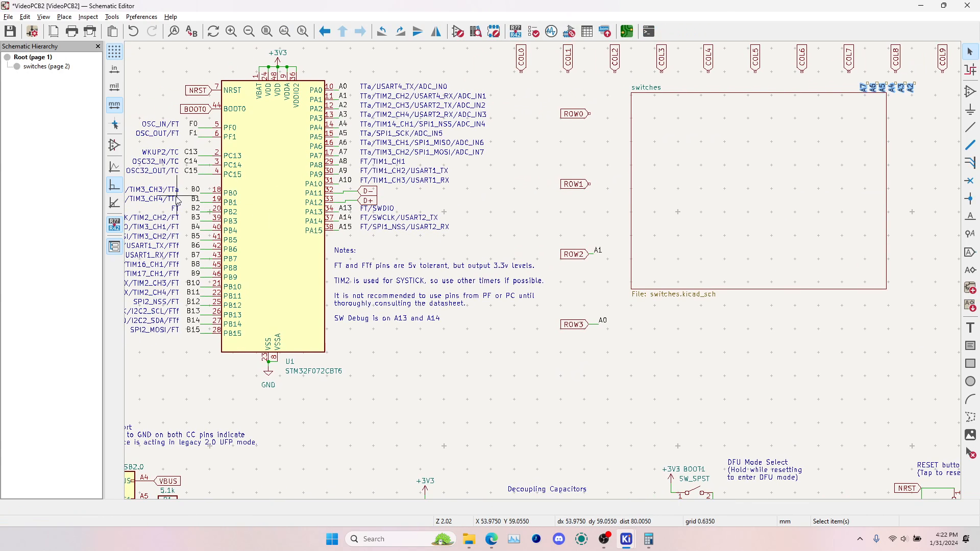
click(199, 192)
shift+click(199, 200)
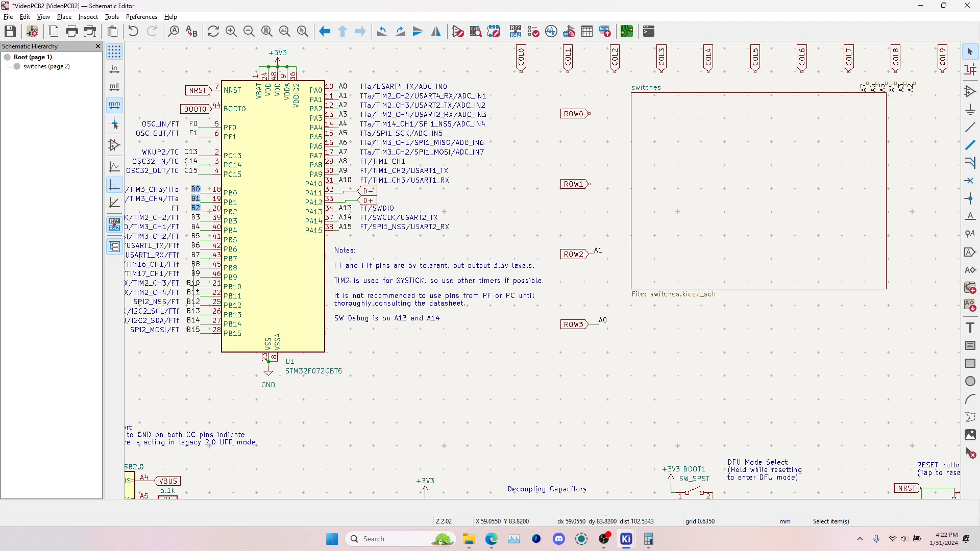
key(m)
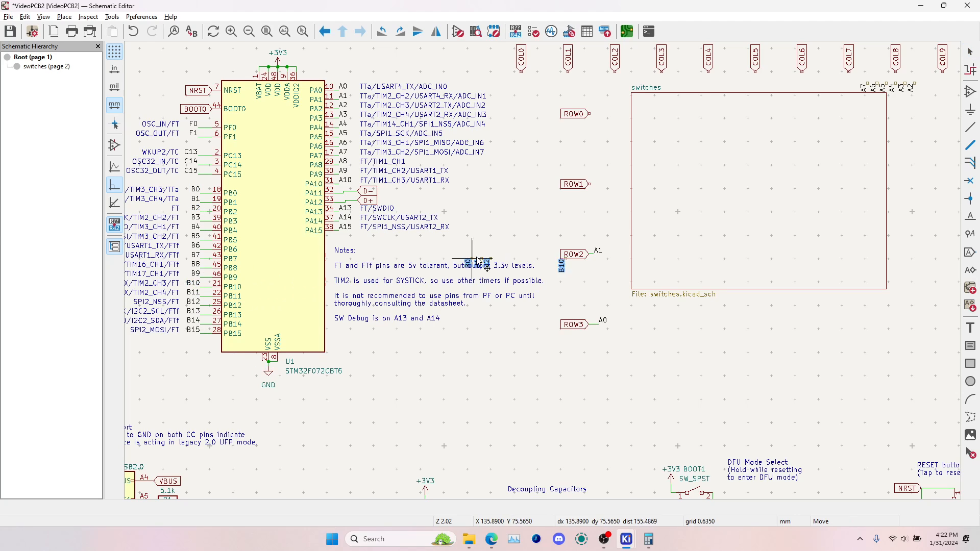
key(r)
key(r)
key(r)
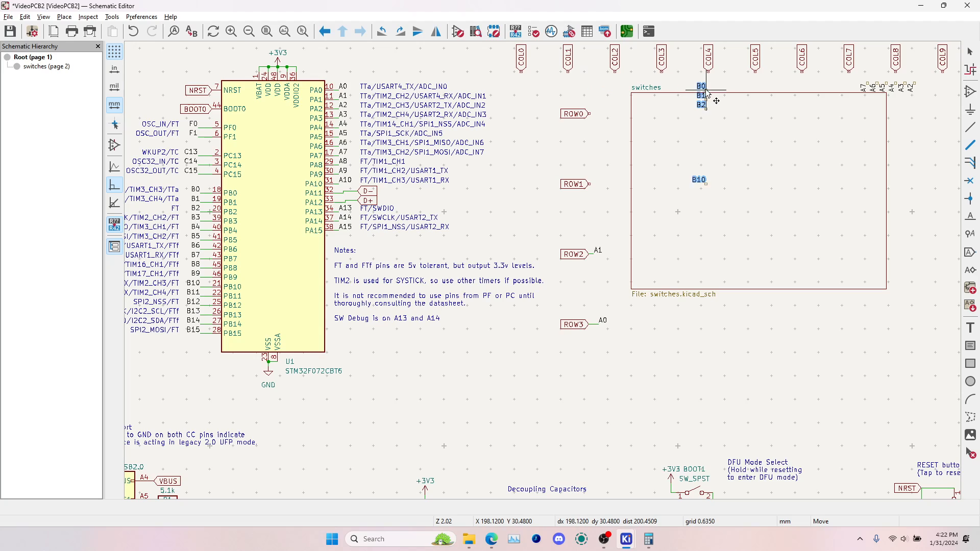
right_click(608, 90)
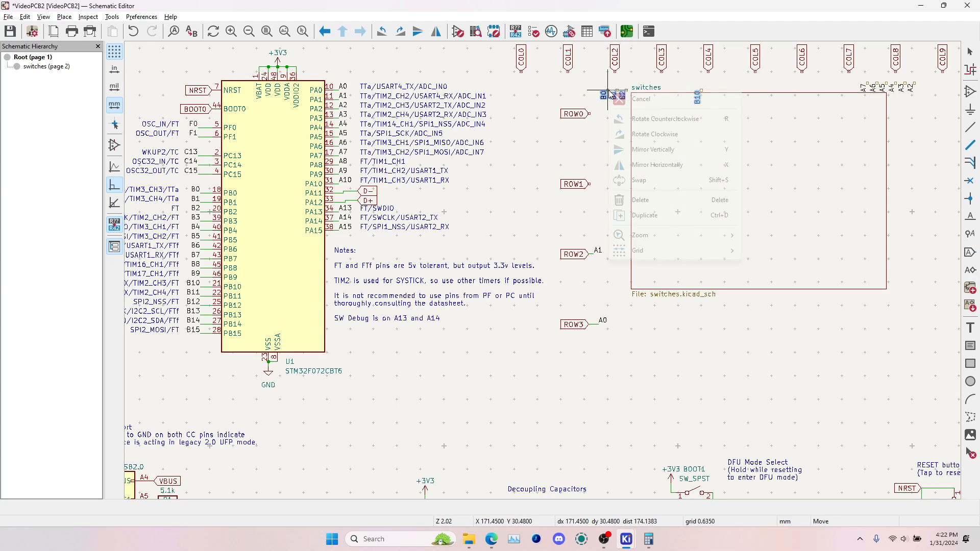
click(663, 170)
click(641, 92)
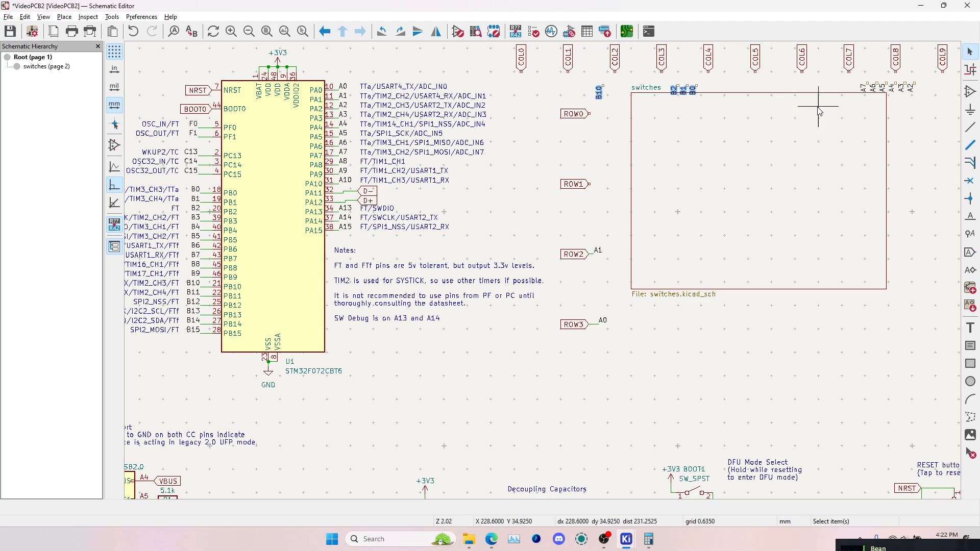
Move the copied B10 label onto the tip of the COL0 label
middle_drag(755, 146, 436, 274)
click(422, 254)
click(308, 215)
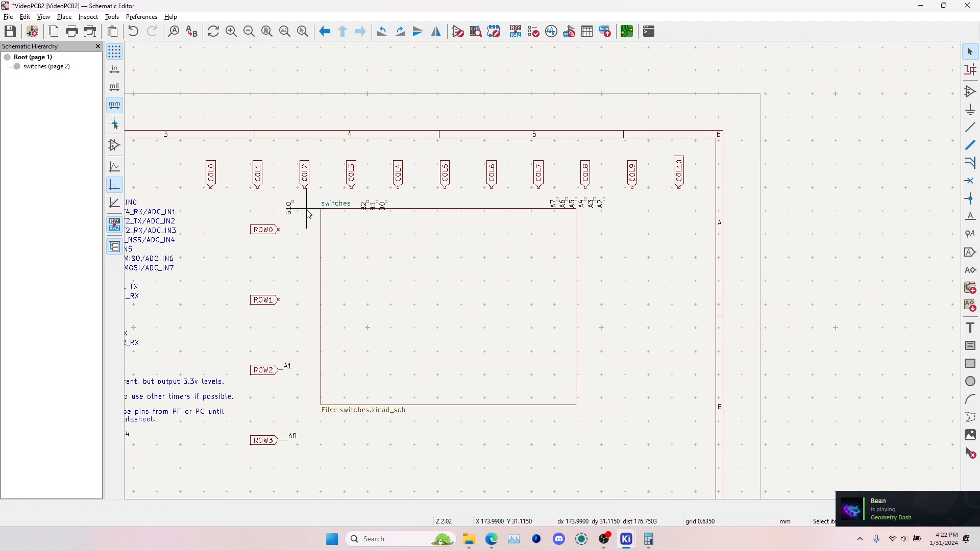
click(289, 211)
drag(293, 203, 210, 190)
scroll(210, 190, up, 4)
click(543, 271)
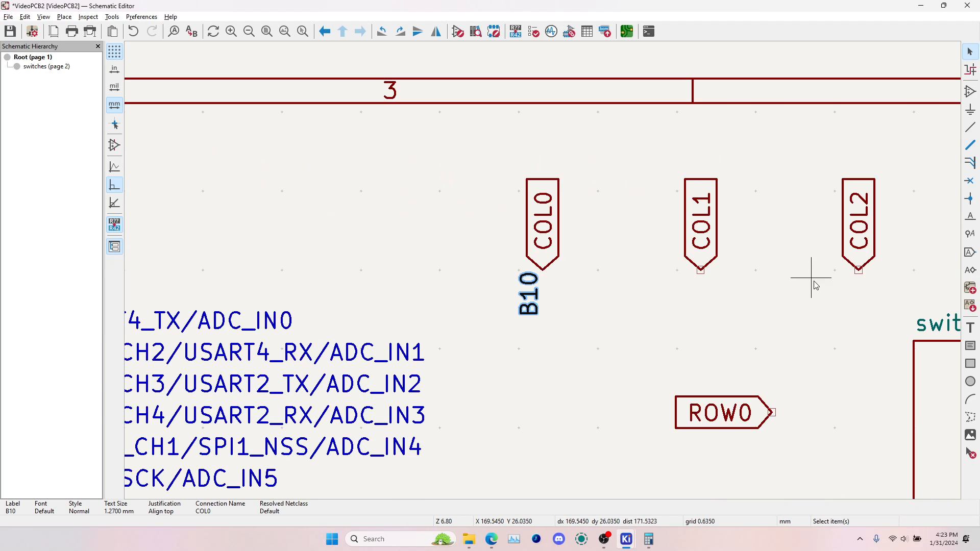
Move the copied B2, B1 and B0 labels onto the tips of COL1, COL2 and COL3 respectively
middle_drag(808, 278, 539, 263)
click(792, 321)
drag(803, 303, 432, 257)
drag(821, 315, 601, 261)
click(867, 316)
drag(868, 317, 750, 262)
scroll(750, 262, down, 2)
Move the copied labels A7, A6, A5, A4, A3 and A2 onto the tips of COL4 to COL9, in that order
middle_drag(602, 267, 416, 271)
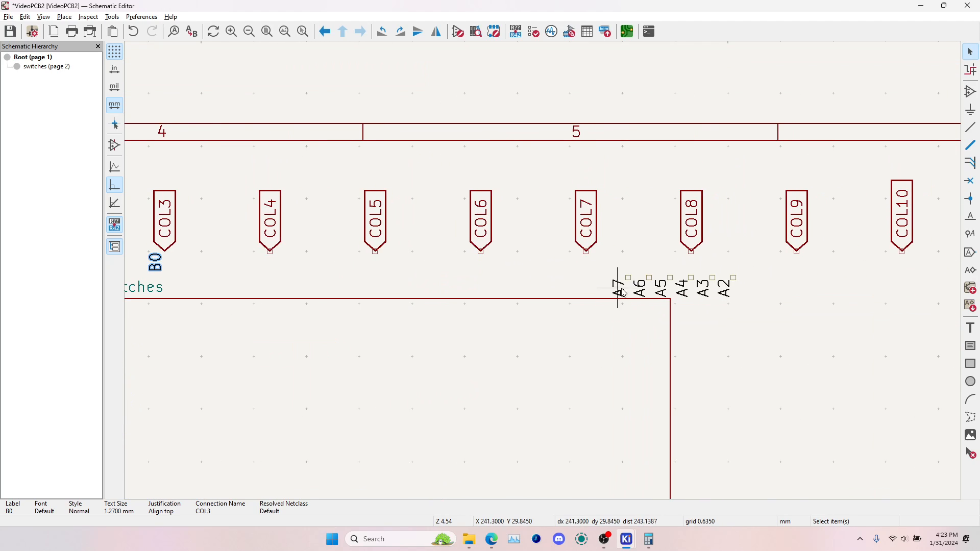
drag(621, 289, 272, 255)
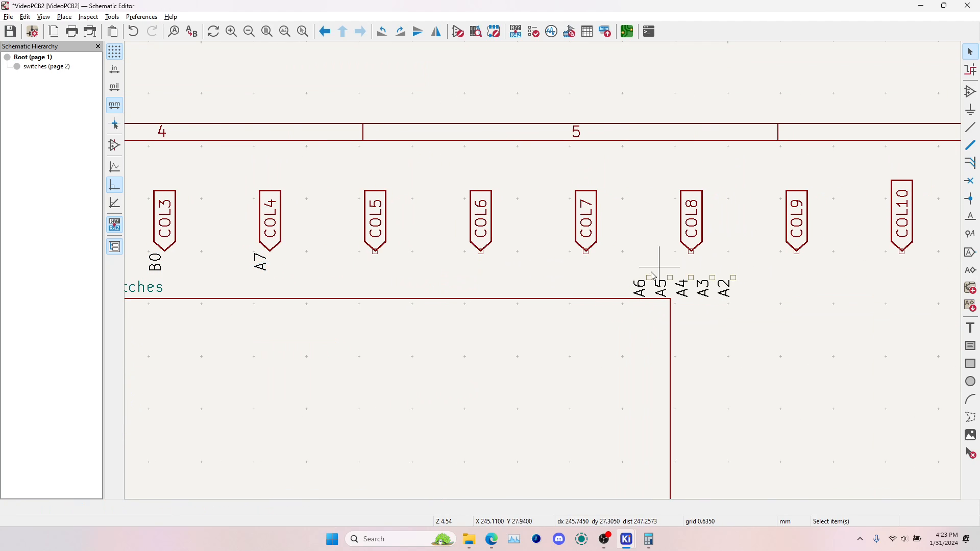
drag(654, 277, 481, 252)
drag(682, 285, 586, 257)
drag(705, 284, 692, 253)
click(734, 280)
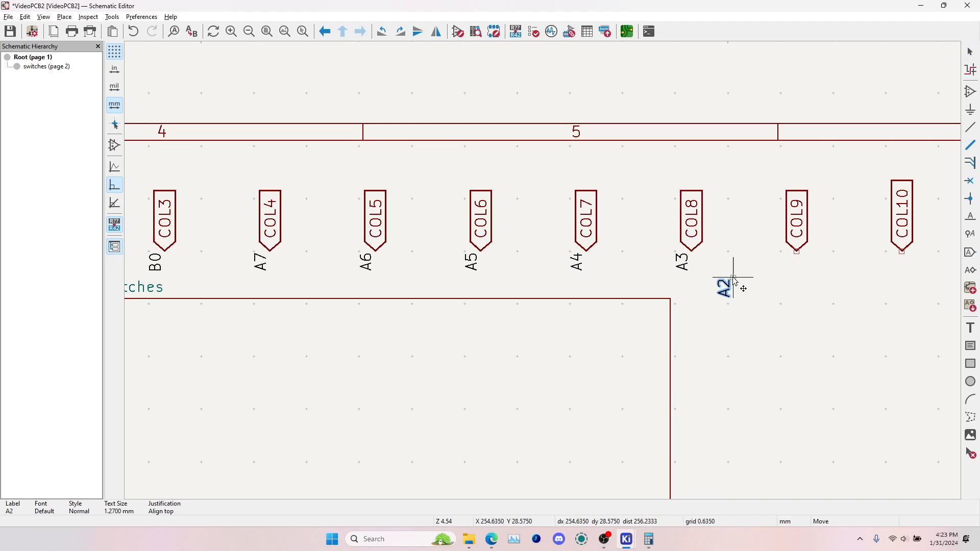
drag(735, 280, 799, 262)
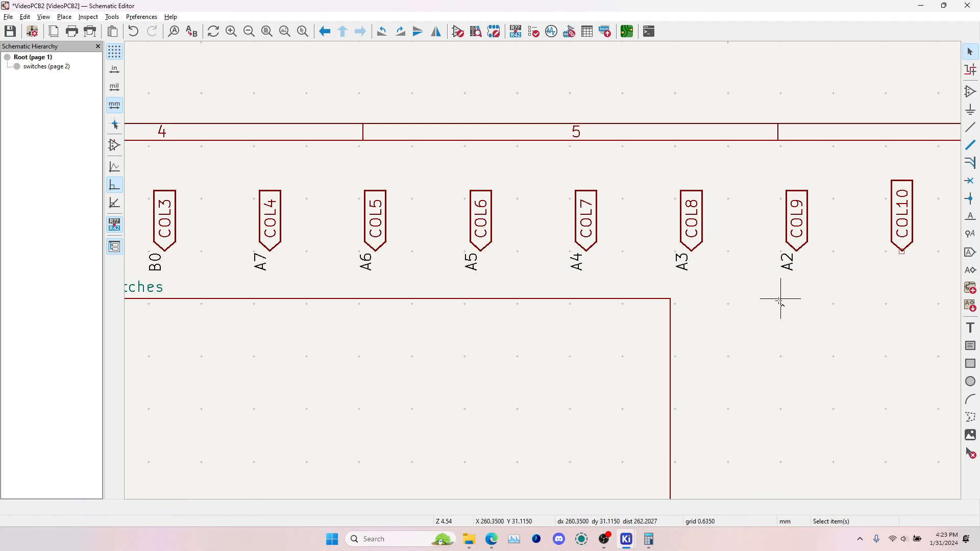
Update the PCB from the schematic to apply the COL0 to COL9 pin connections
key(F8)
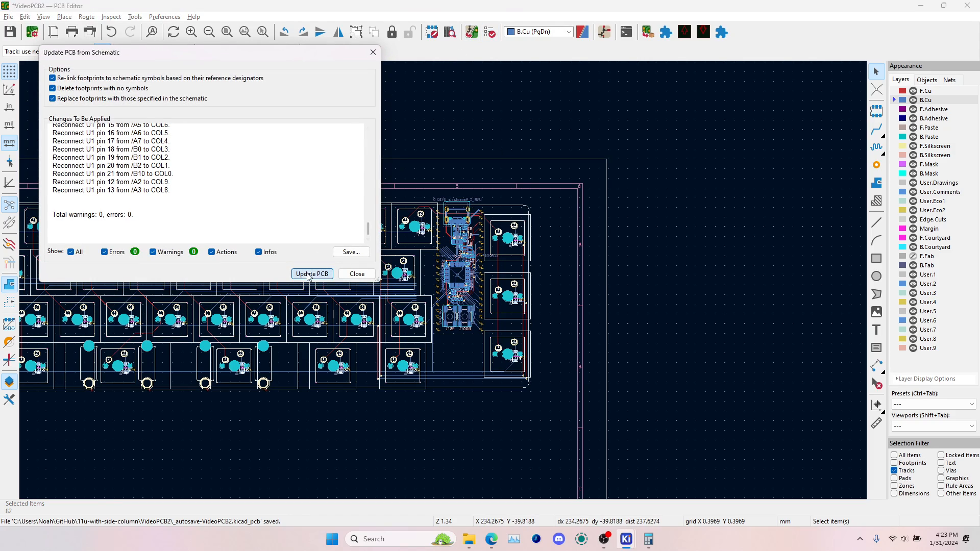
click(307, 274)
click(347, 275)
Route the COL9 and COL8 column tracks on B.Cu to their matching microcontroller traces
click(878, 127)
scroll(407, 294, up, 6)
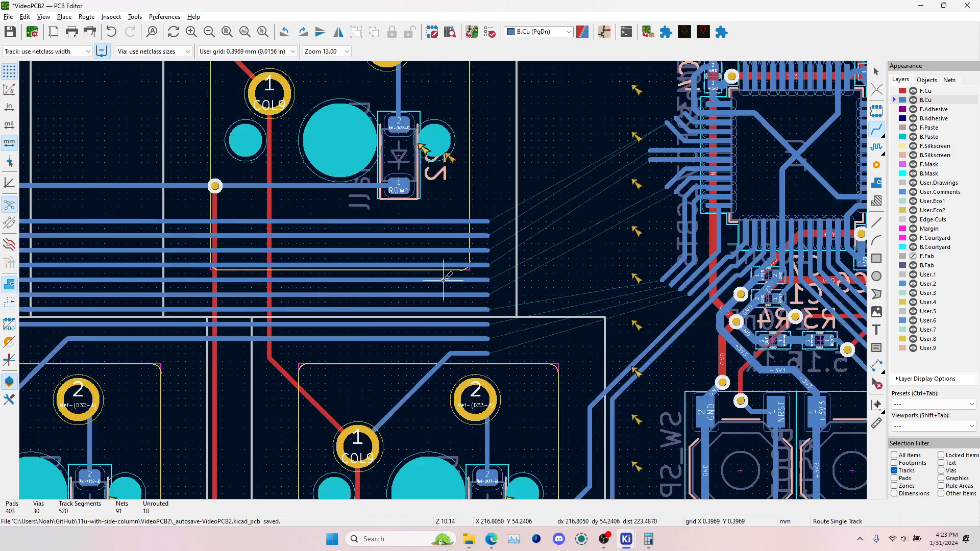
scroll(443, 280, up, 3)
click(511, 390)
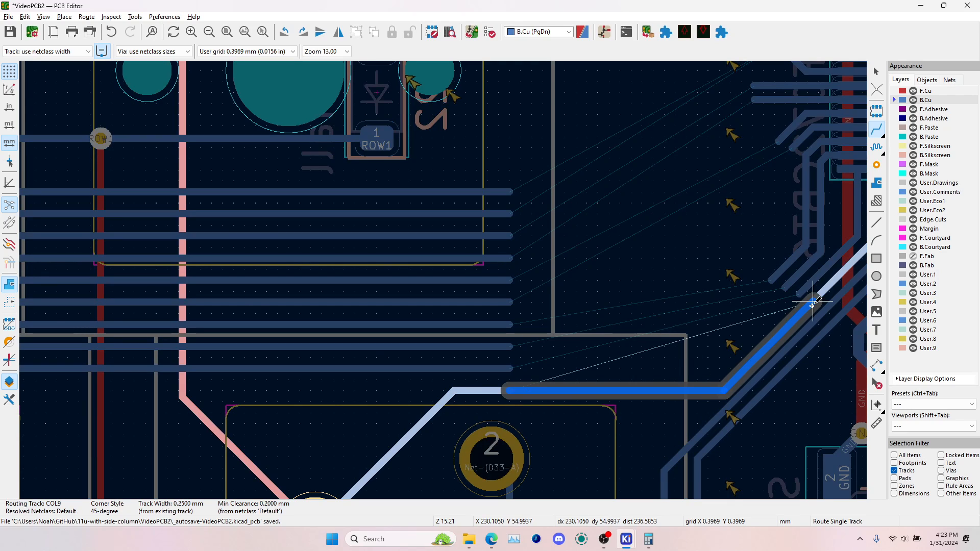
click(812, 305)
click(511, 369)
click(790, 297)
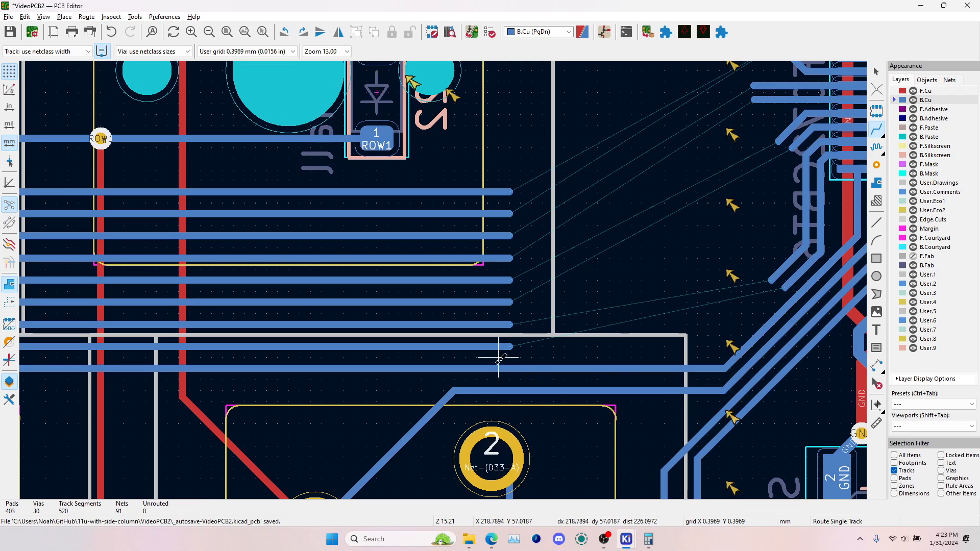
Route the COL7 and COL6 column tracks to the ends of their matching microcontroller traces
click(510, 346)
click(776, 284)
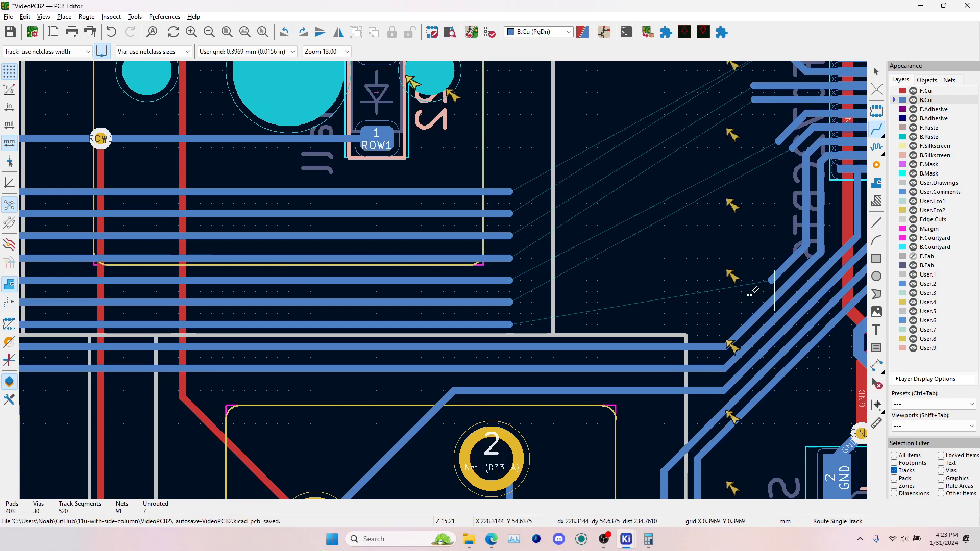
click(511, 325)
click(777, 275)
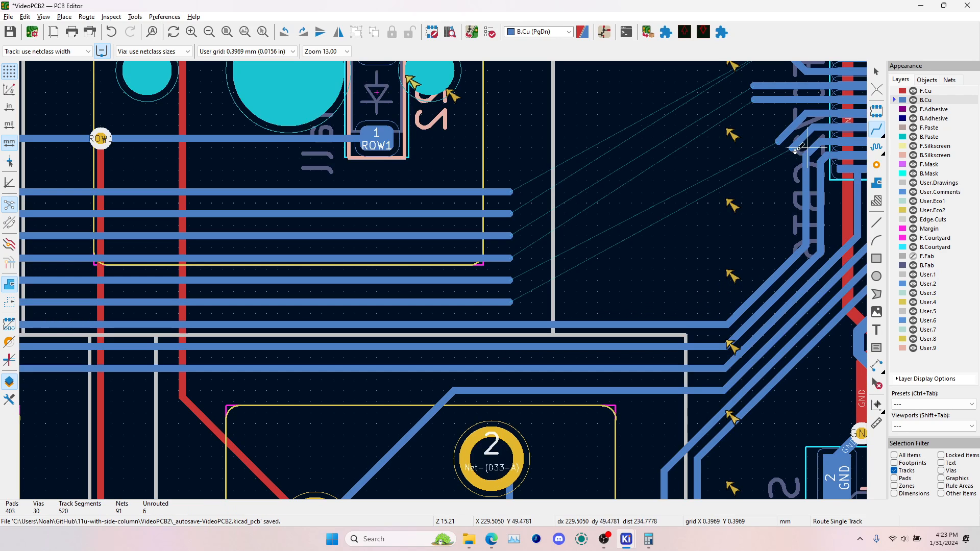
click(511, 302)
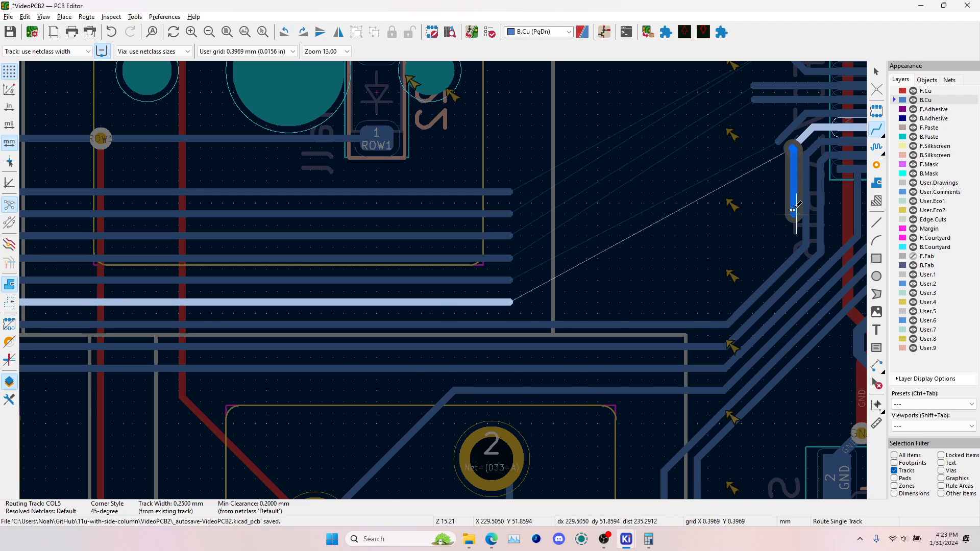
scroll(797, 210, up, 4)
scroll(388, 299, down, 7)
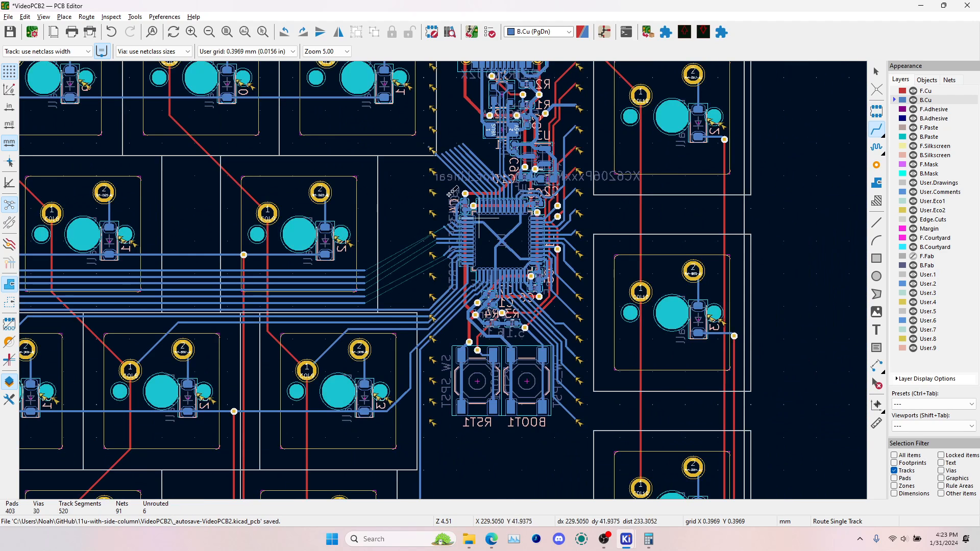
Set the board grid to 0.2500 mm and leave the routing tool
click(226, 52)
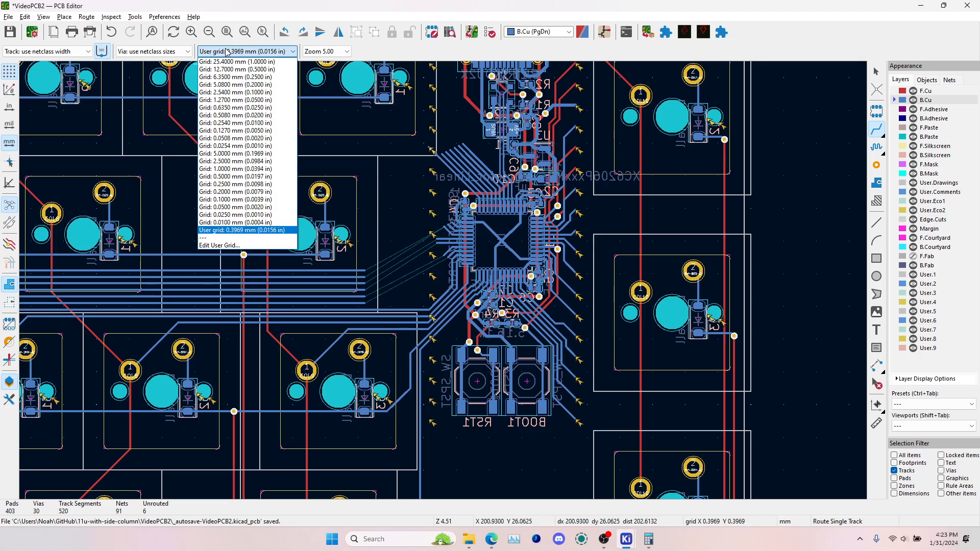
click(223, 184)
scroll(498, 240, up, 4)
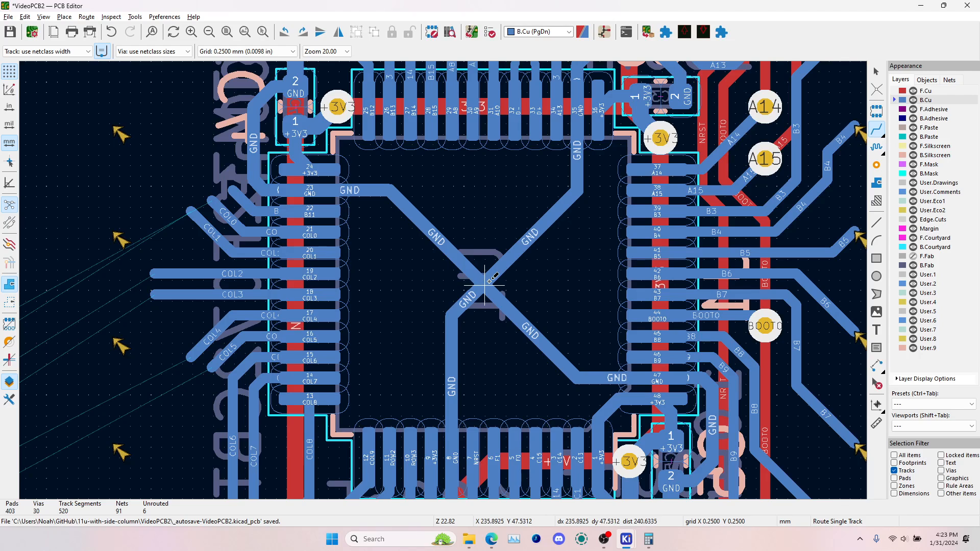
key(Escape)
scroll(485, 281, down, 3)
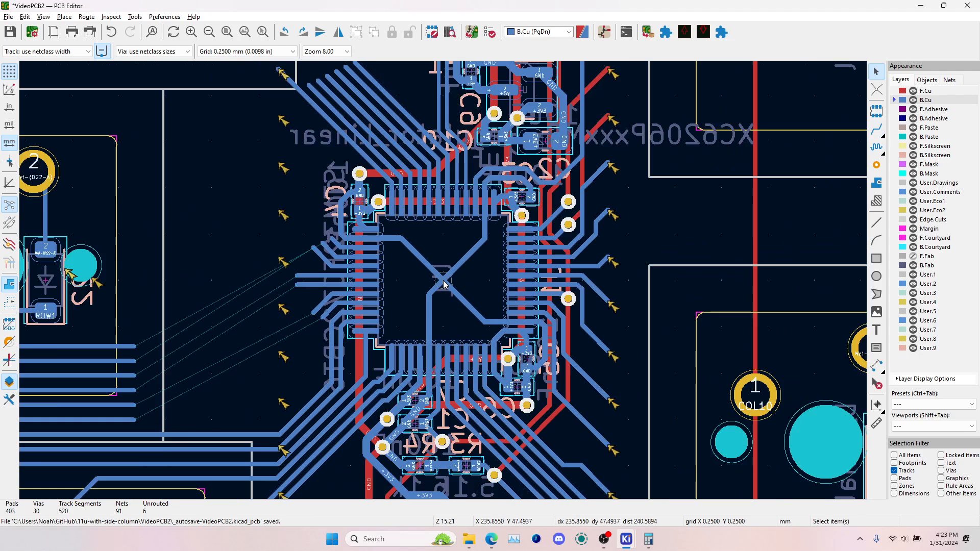
Route the COL5 track from its microcontroller trace down alongside COL6 to the end of the COL5 column track
click(878, 131)
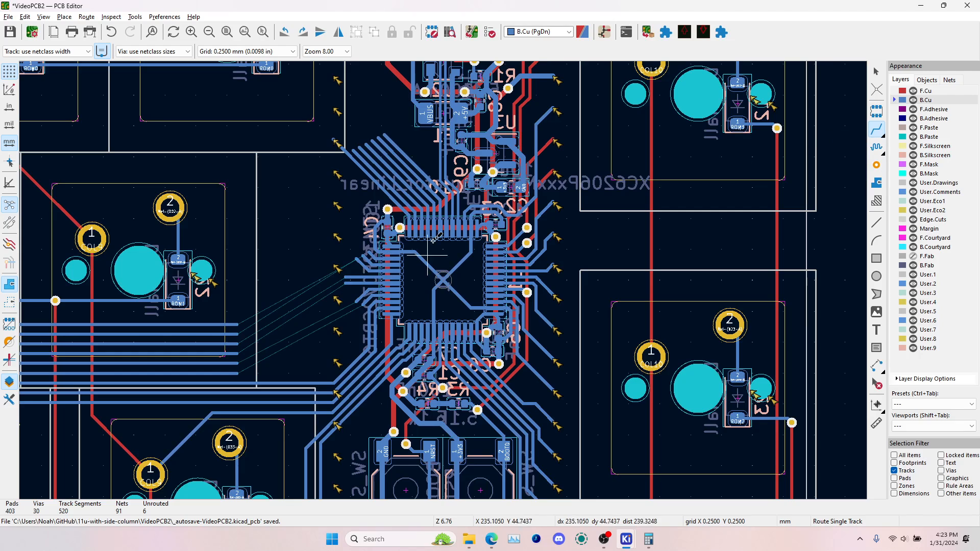
scroll(273, 277, up, 1)
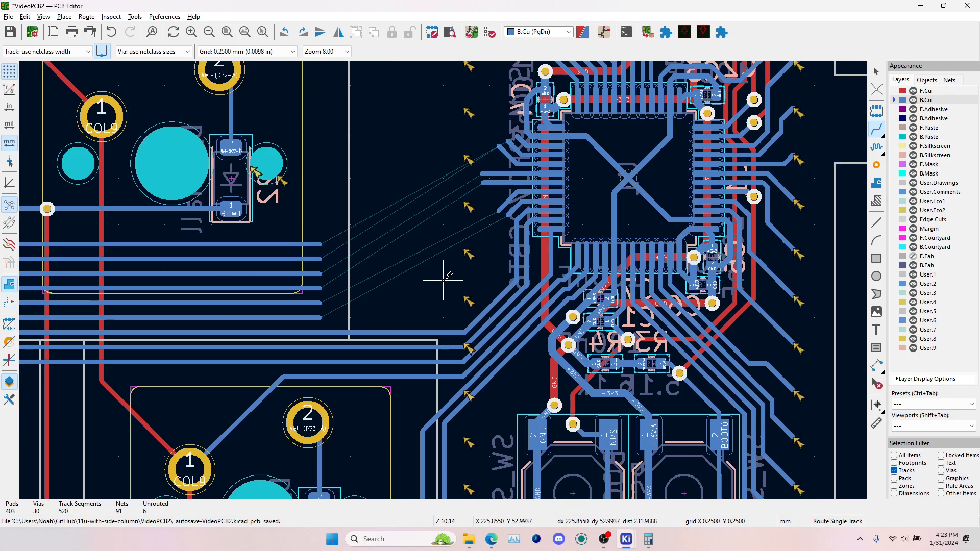
scroll(508, 219, up, 3)
click(508, 214)
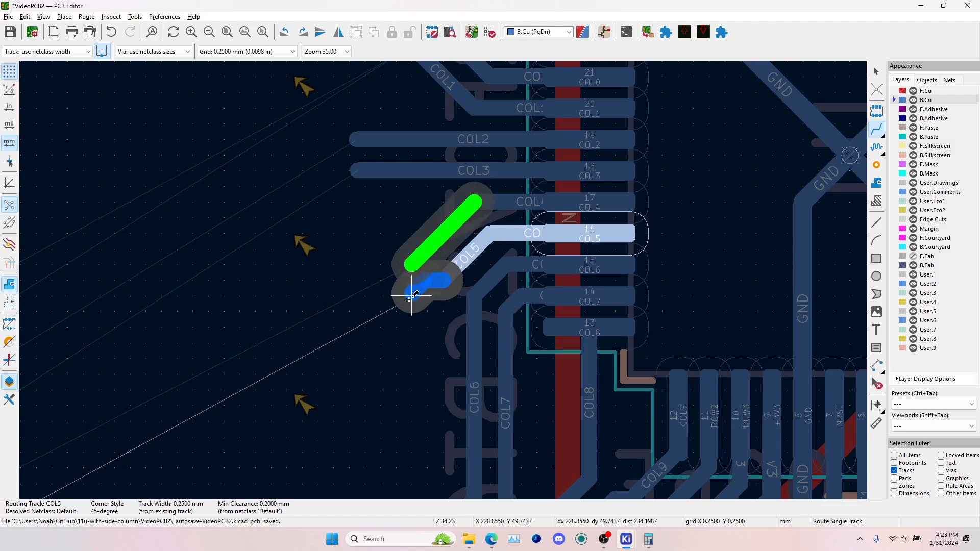
scroll(433, 363, down, 4)
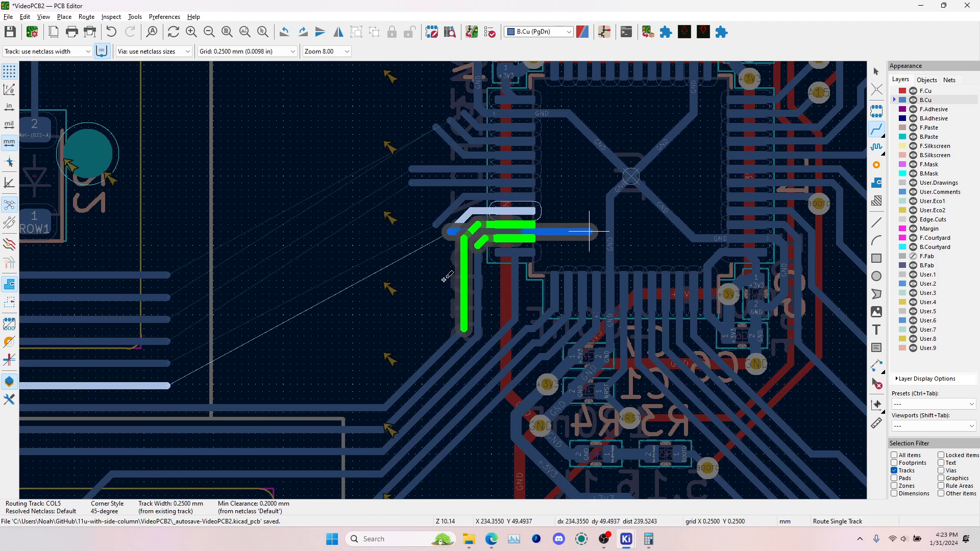
scroll(444, 278, up, 4)
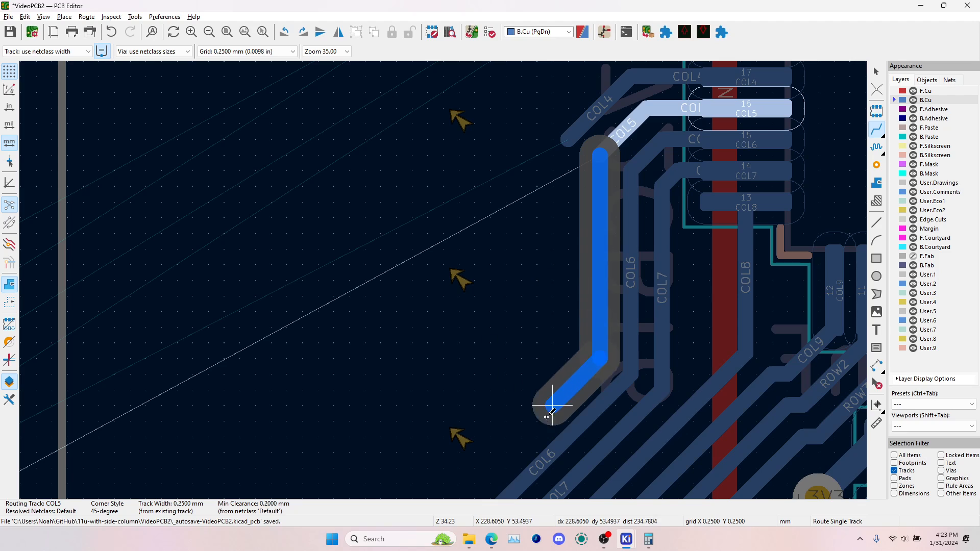
scroll(444, 278, down, 3)
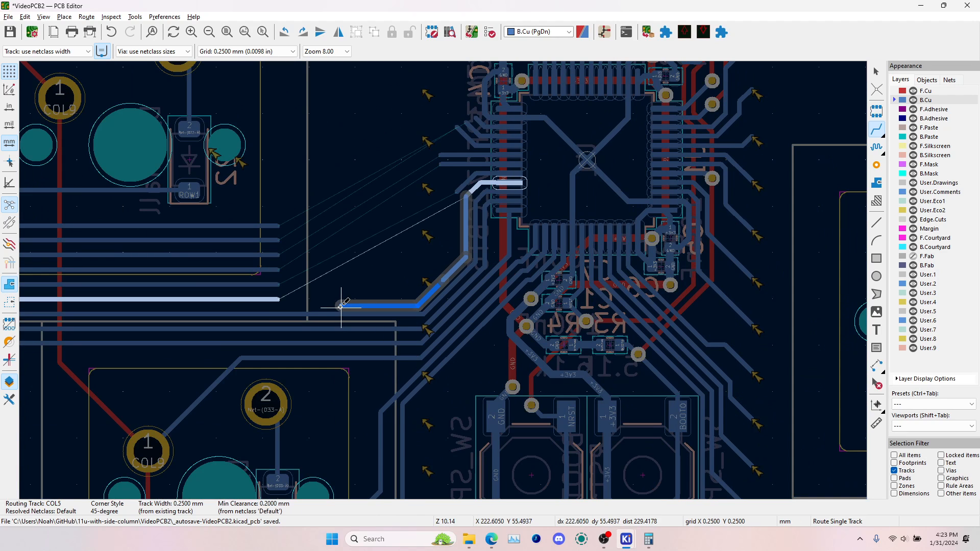
click(276, 301)
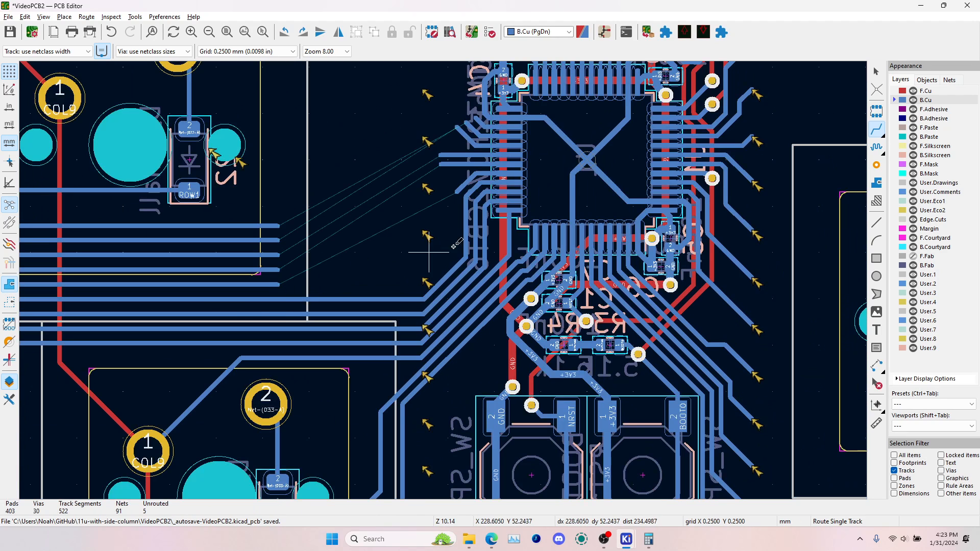
Route the COL4 track from its microcontroller trace down alongside COL5 to the end of the COL4 column track
click(462, 196)
scroll(459, 199, up, 4)
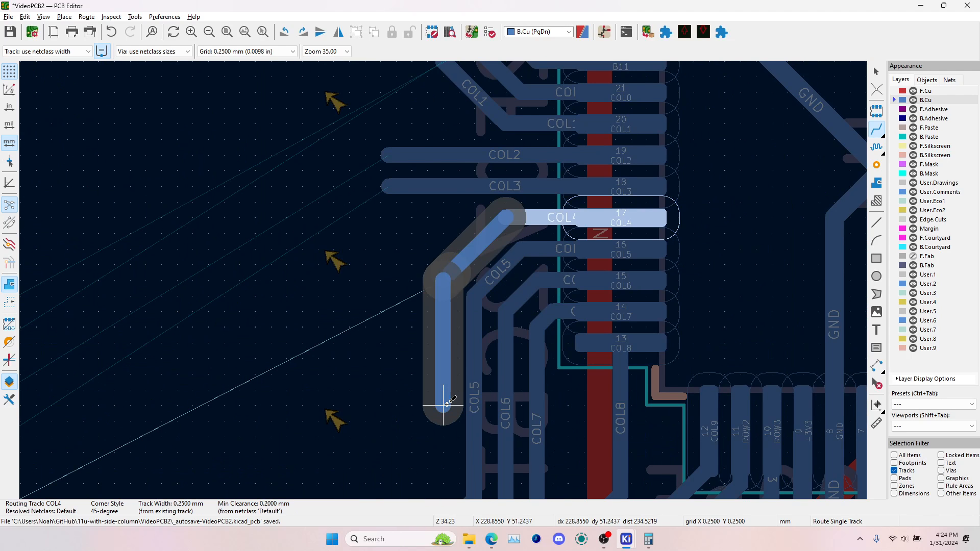
scroll(447, 405, down, 3)
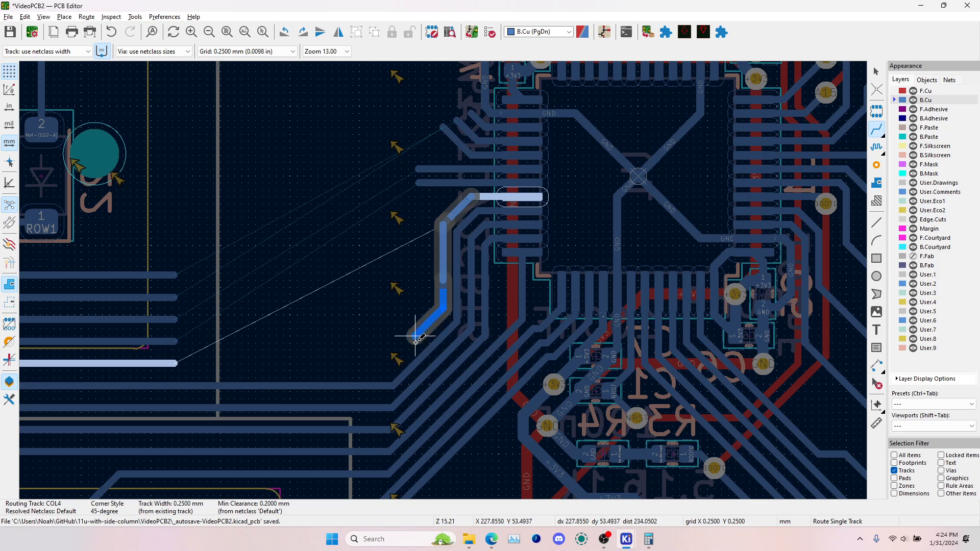
click(178, 363)
Route the COL3 track from its microcontroller pin down alongside COL4 to the end of the COL3 column track
click(465, 182)
scroll(450, 179, up, 4)
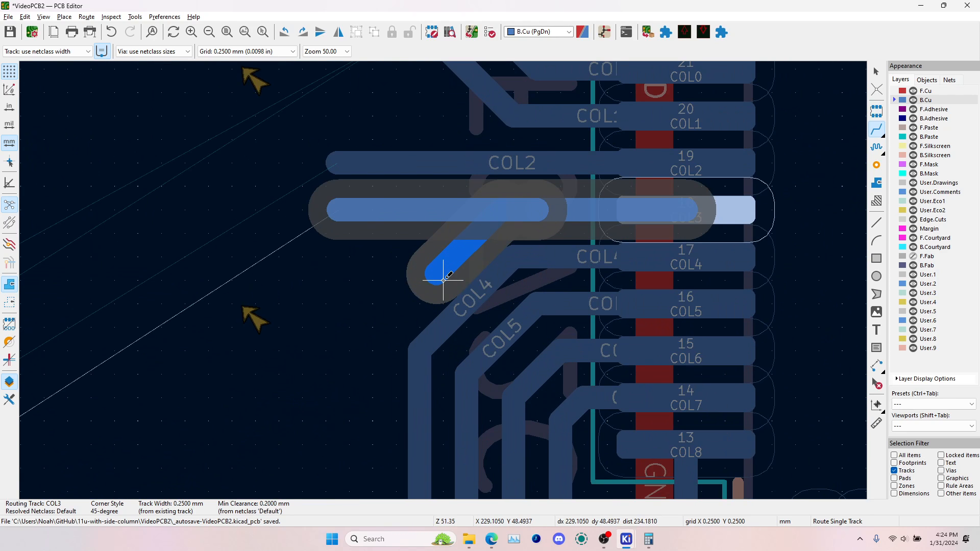
scroll(373, 381, down, 4)
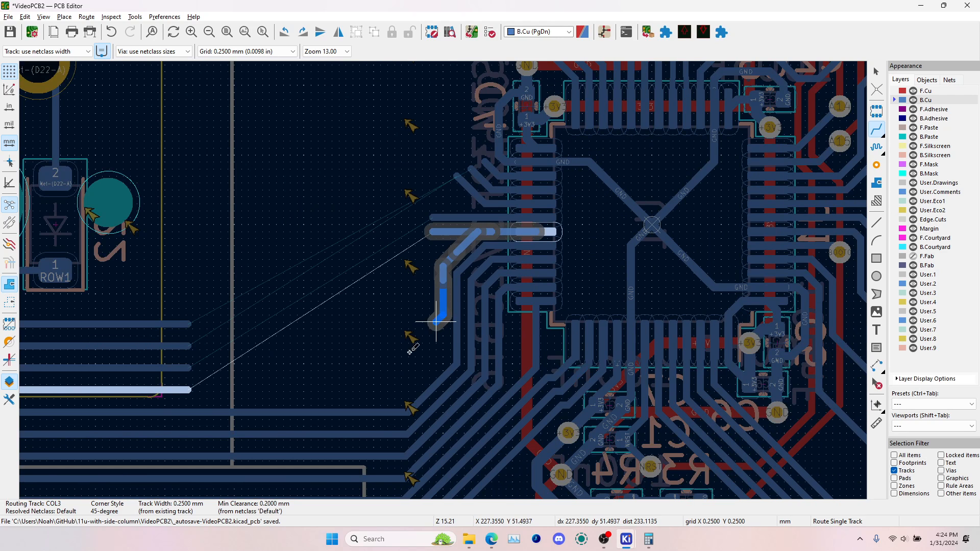
click(187, 390)
click(207, 392)
click(424, 378)
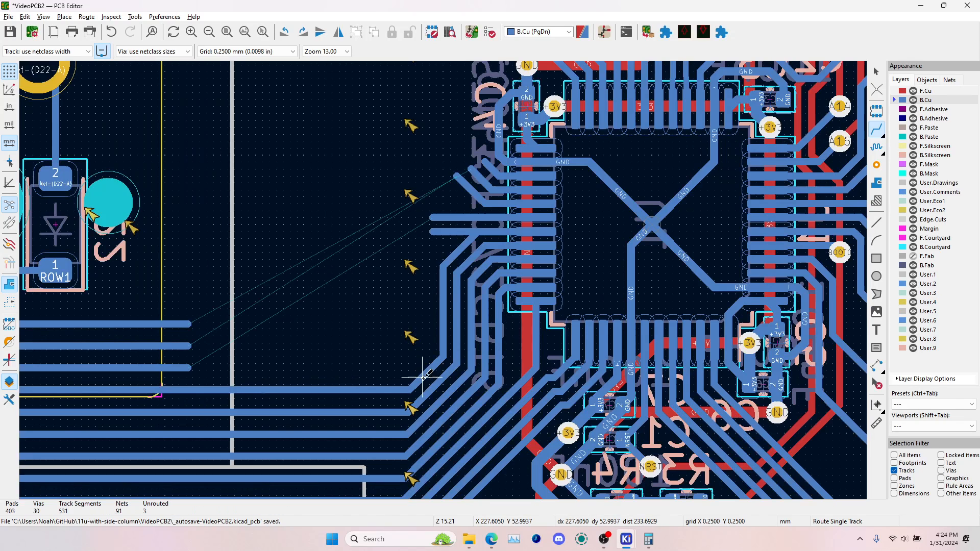
Delete the leftover horizontal COL3 stub beside the microcontroller
key(Escape)
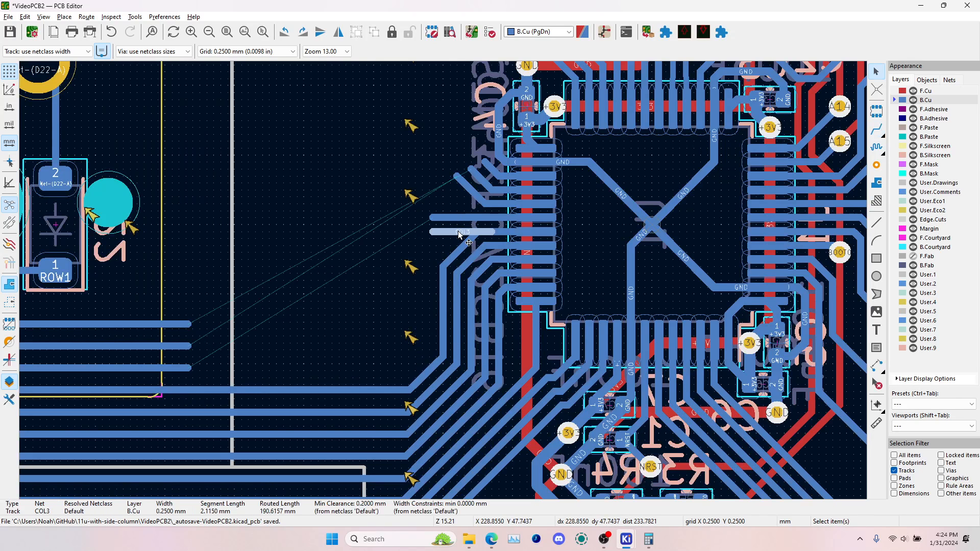
click(458, 230)
key(Delete)
Route the COL2 track from its microcontroller pin down alongside COL3 to the end of the COL2 column track
click(876, 132)
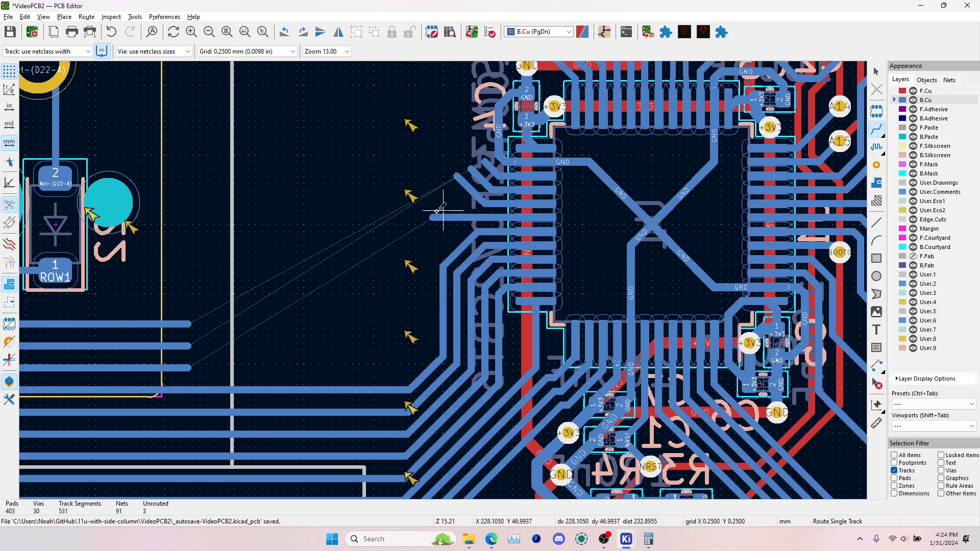
click(504, 220)
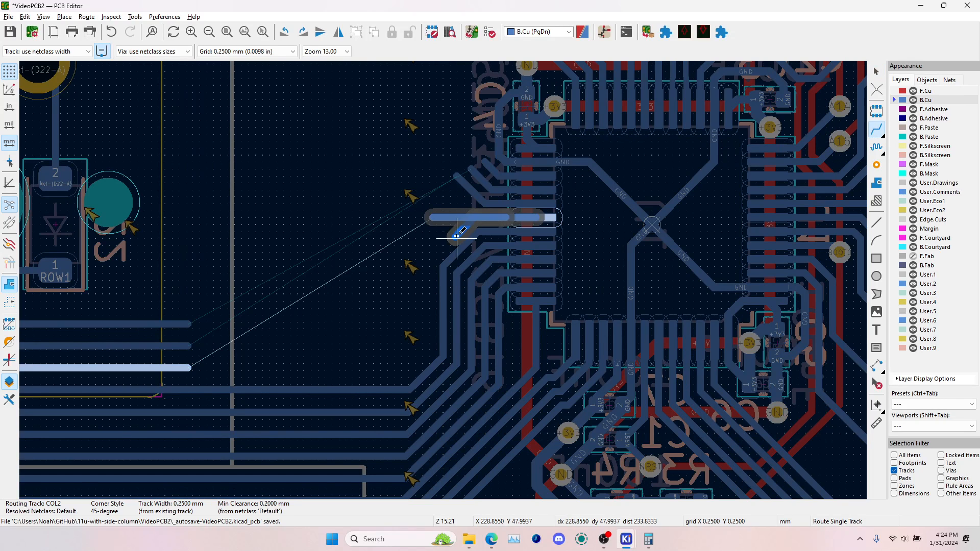
click(429, 294)
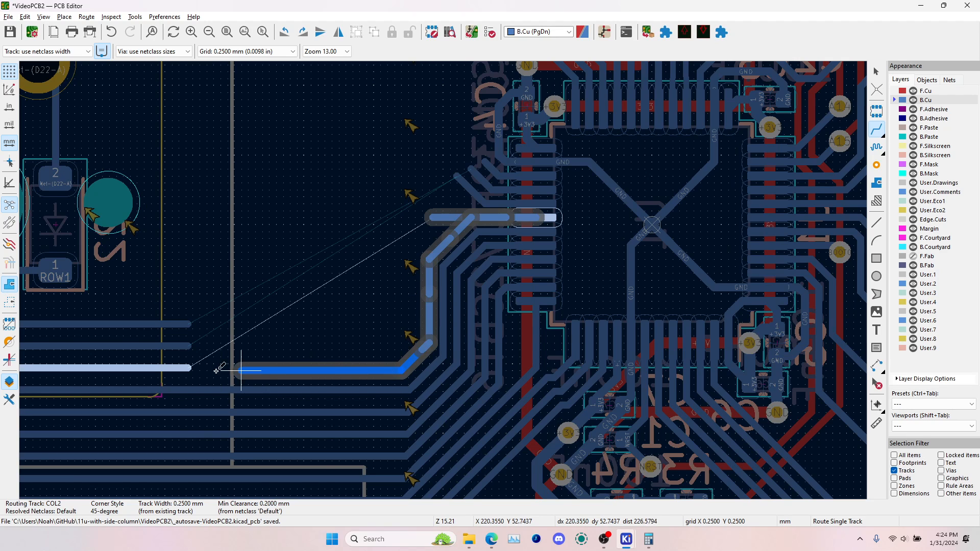
click(189, 367)
key(Escape)
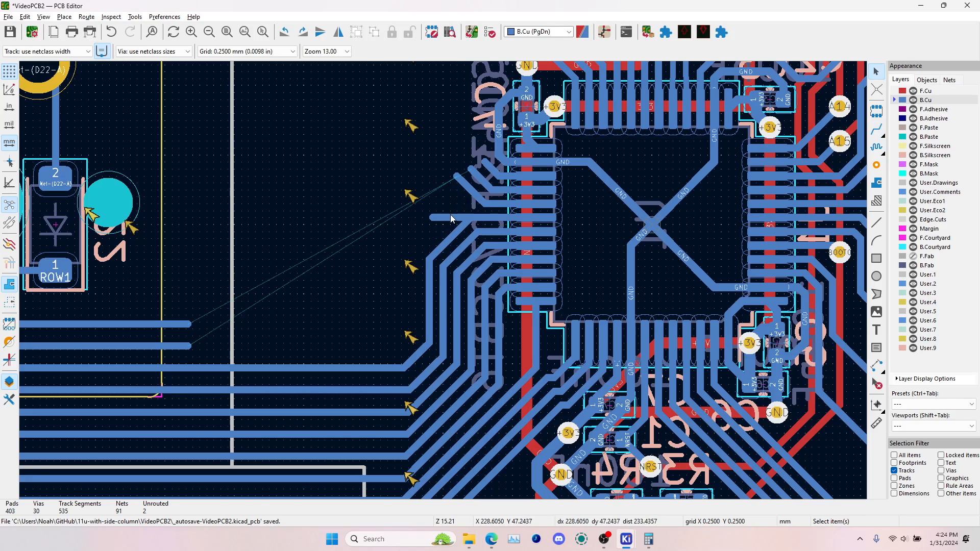
Delete the leftover horizontal COL2 stub and the old diagonal ends of the COL1 and COL0 traces beside the microcontroller
click(452, 218)
key(Delete)
click(470, 195)
key(Delete)
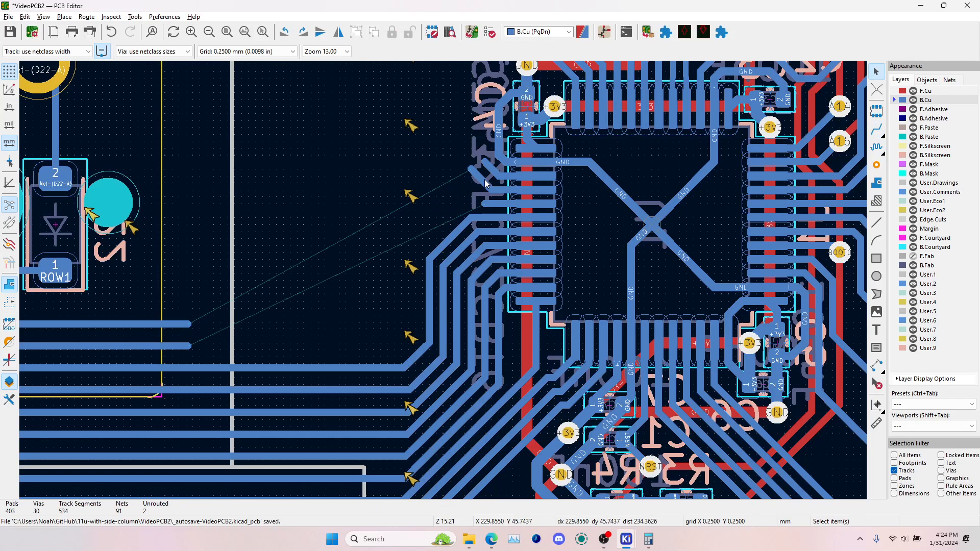
Route the COL1 track from its microcontroller trace down alongside COL2 to the end of the COL1 column track
click(875, 134)
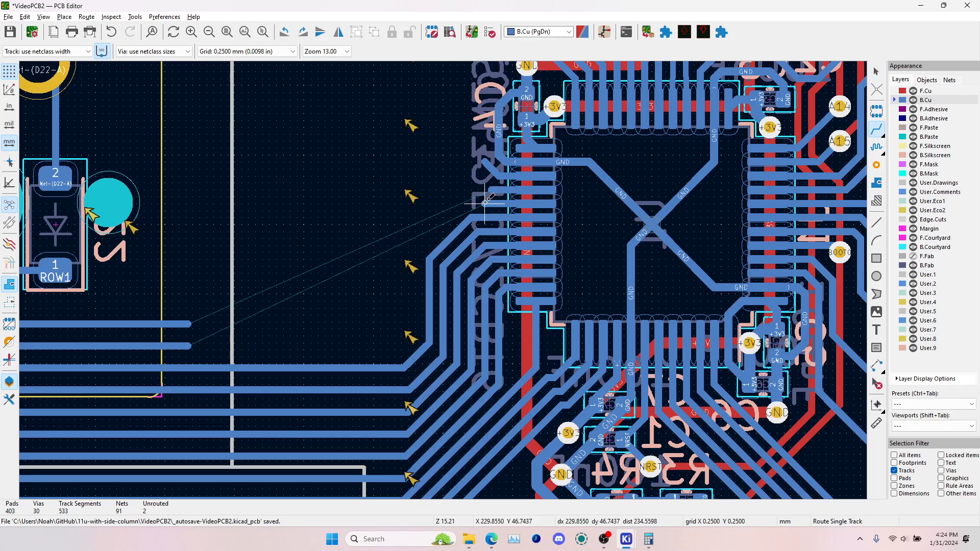
click(485, 203)
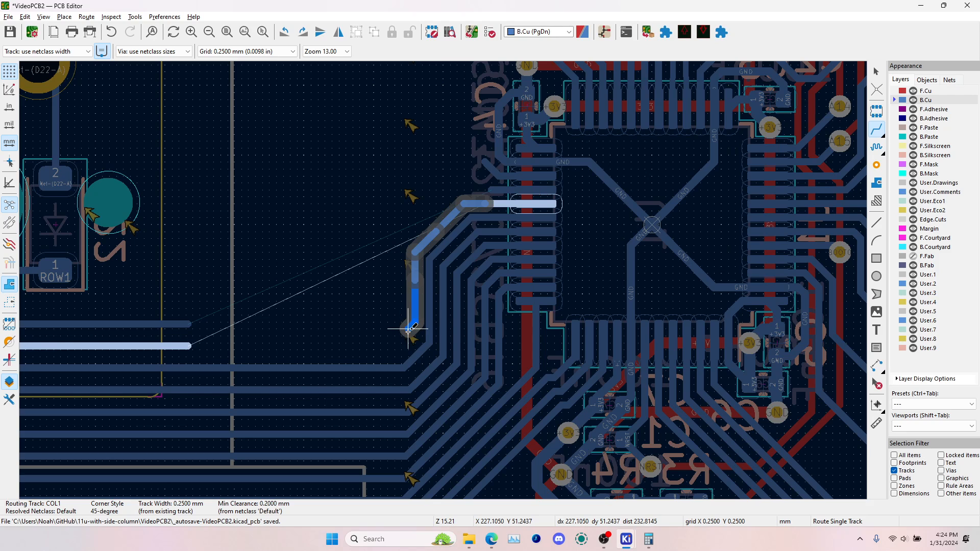
click(189, 346)
Route the COL0 track from its microcontroller trace down alongside COL1 to the end of the COL0 column track
click(189, 324)
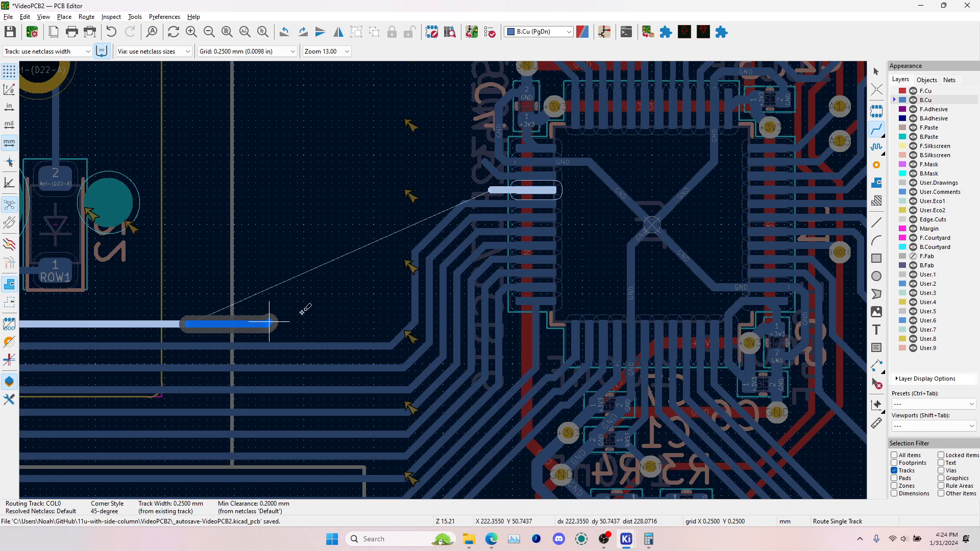
key(Escape)
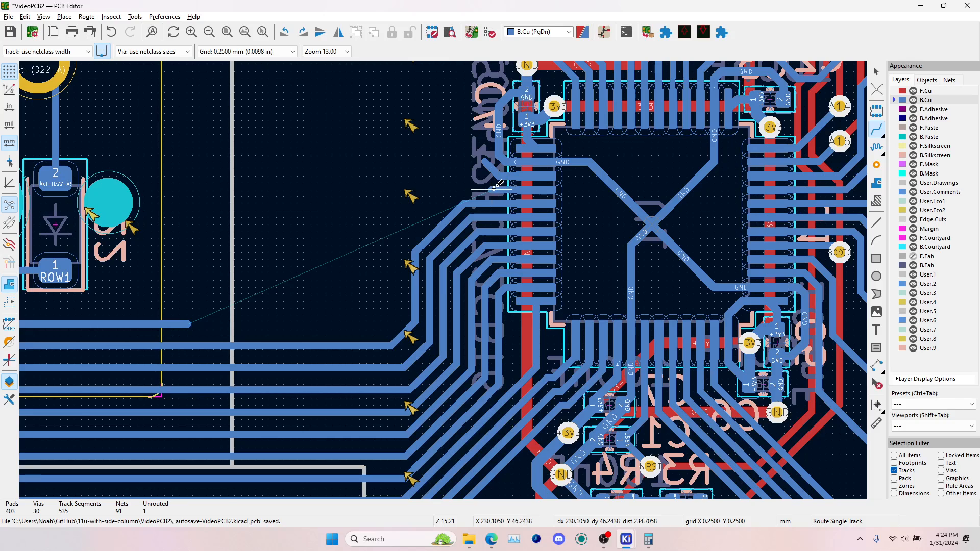
click(493, 189)
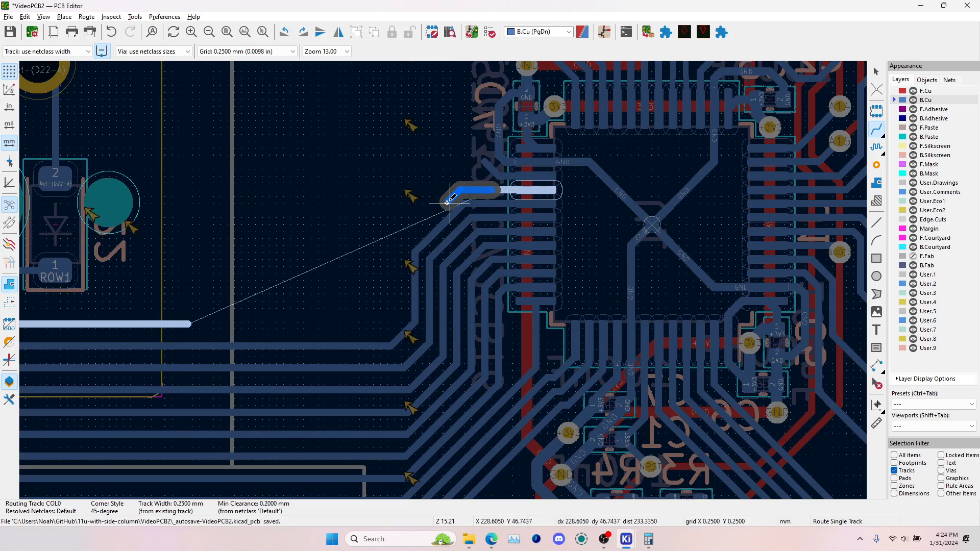
click(401, 264)
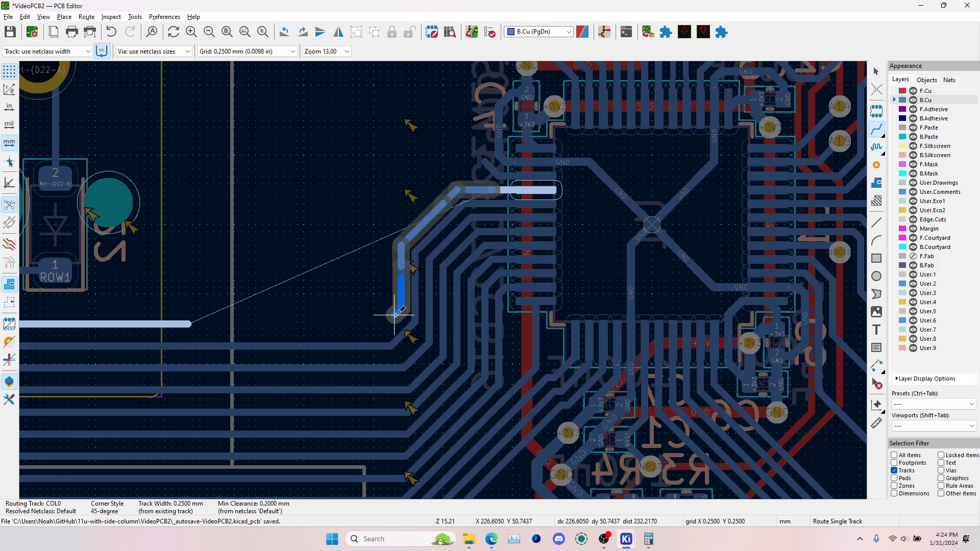
click(190, 323)
scroll(415, 368, up, 3)
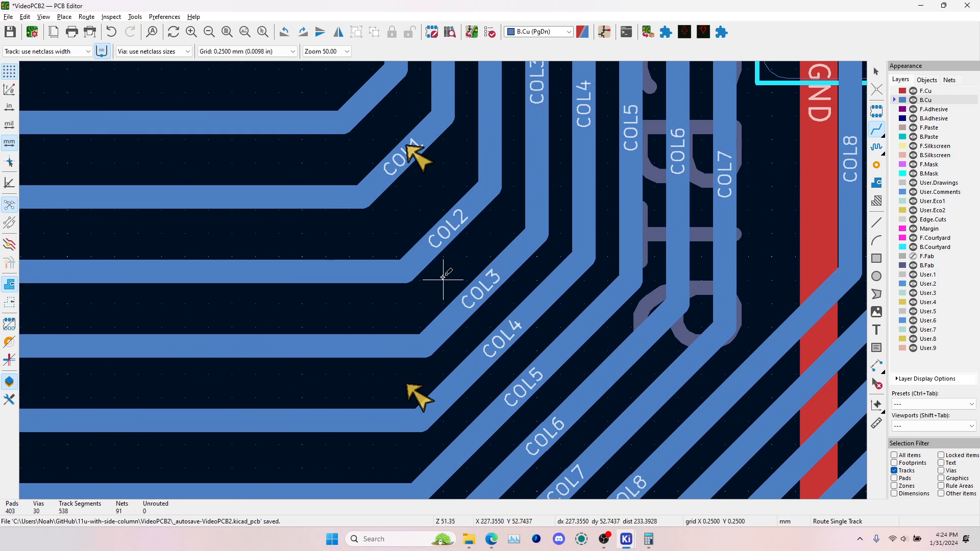
Reroute the corner of the COL2 track where it turns up to the microcontroller, with a shorter 45-degree diagonal closer to COL3
click(405, 272)
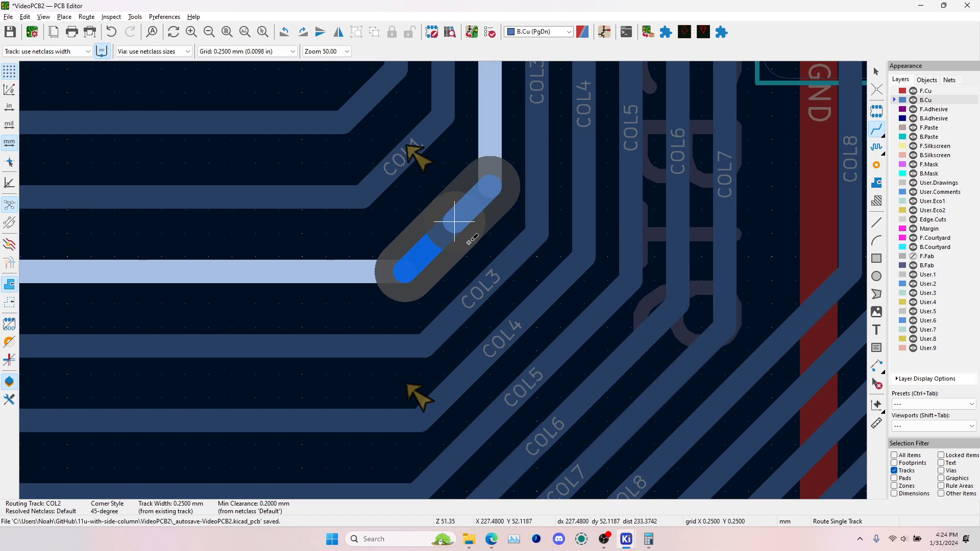
click(467, 245)
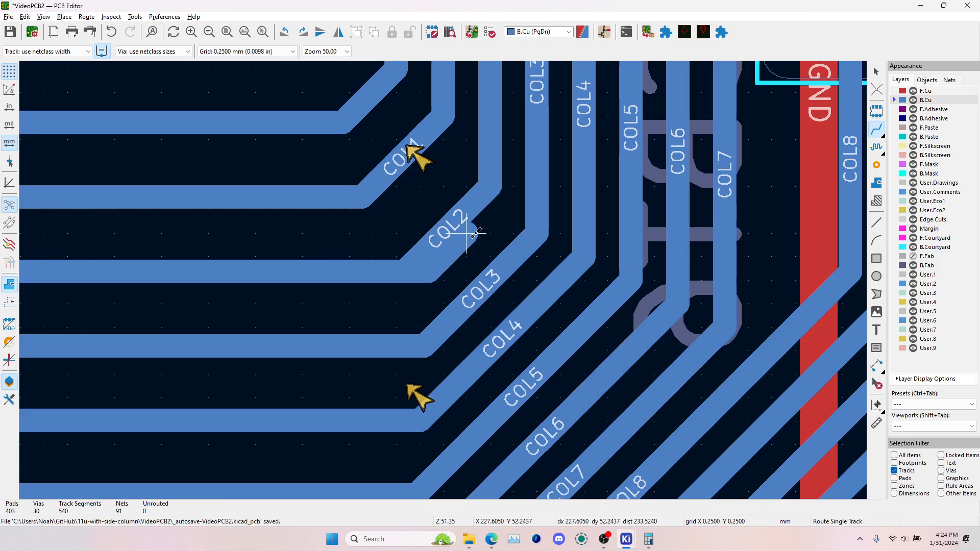
click(467, 238)
click(498, 174)
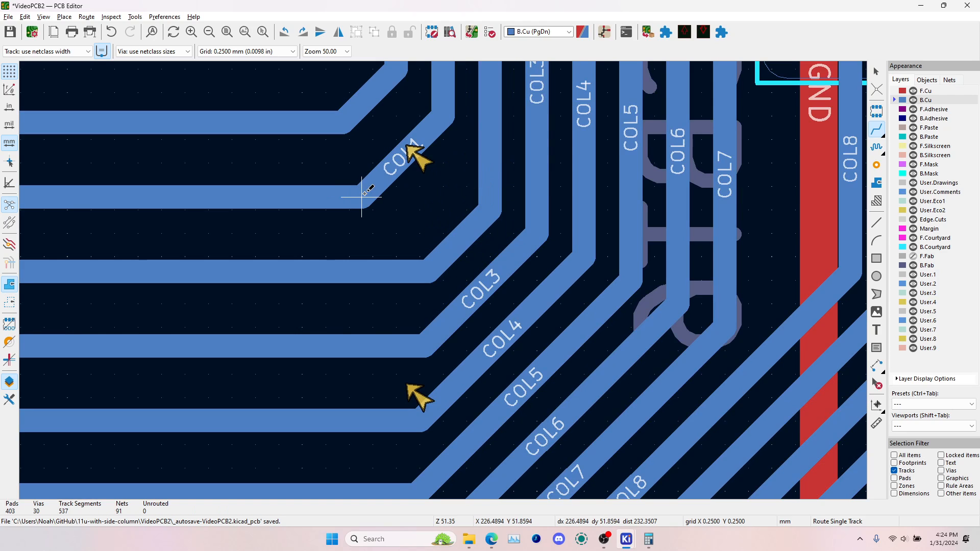
Reroute the COL1 corner so the horizontal track runs straight on to its vertical section with only a small chamfer
click(361, 193)
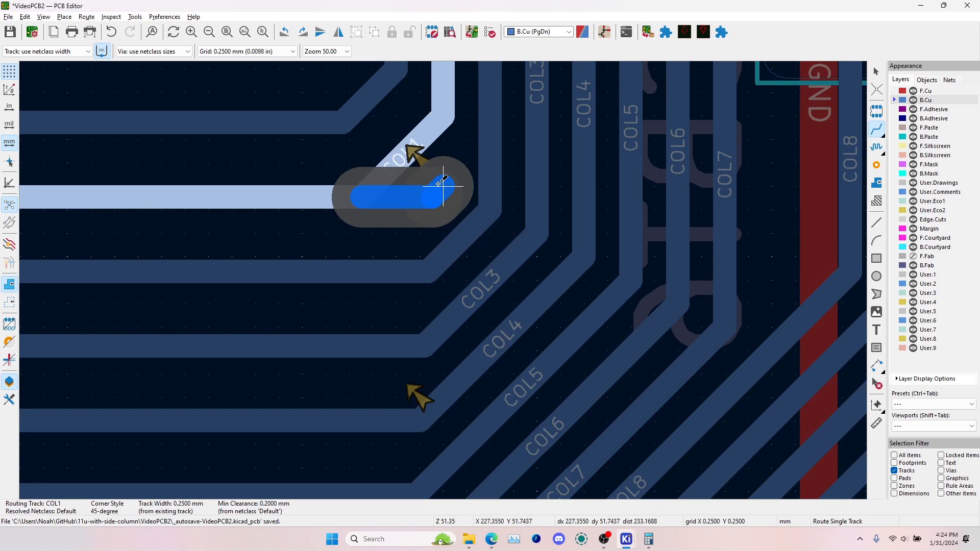
double_click(442, 185)
click(443, 186)
click(444, 93)
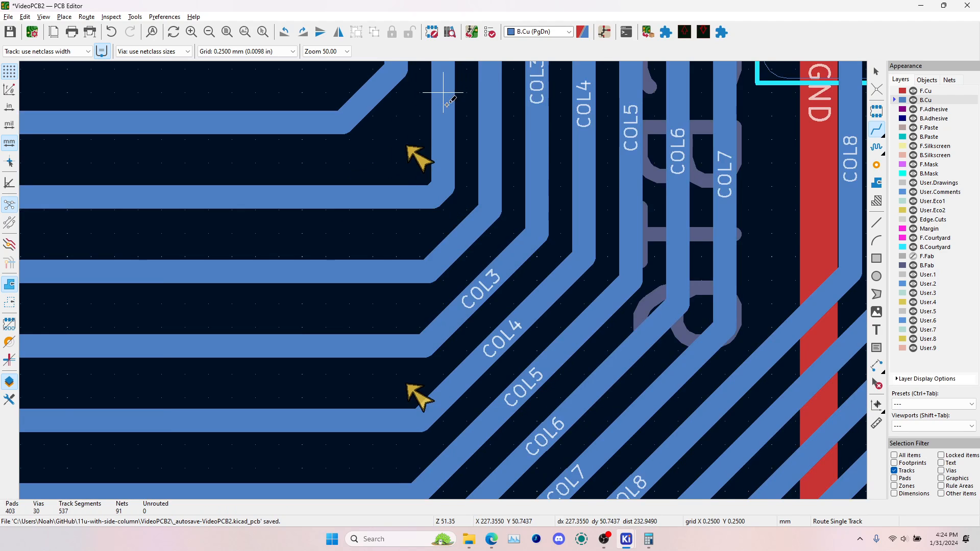
Reroute the COL0 corner so the horizontal track extends to its vertical section with only a small chamfer
scroll(445, 93, down, 2)
scroll(433, 290, down, 3)
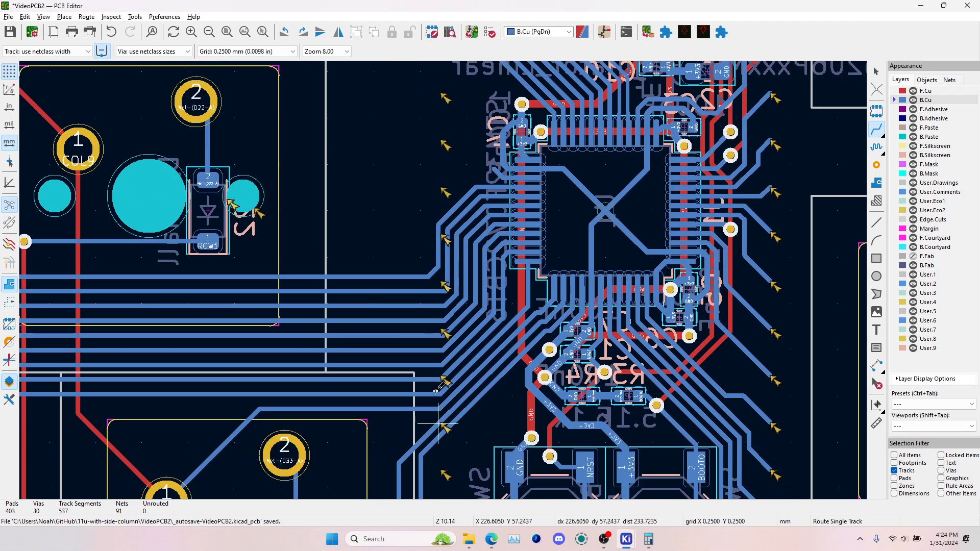
scroll(438, 390, up, 5)
click(435, 304)
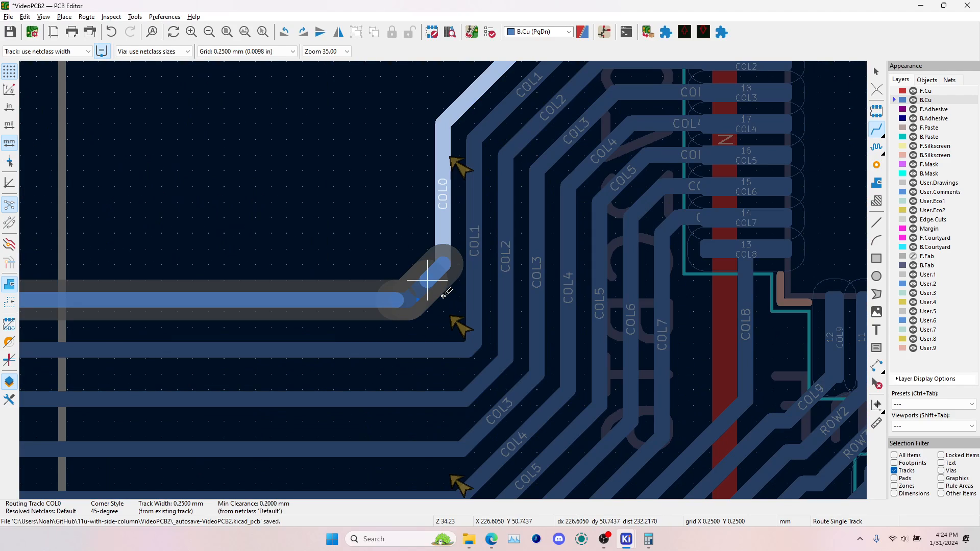
click(443, 301)
click(444, 299)
click(443, 249)
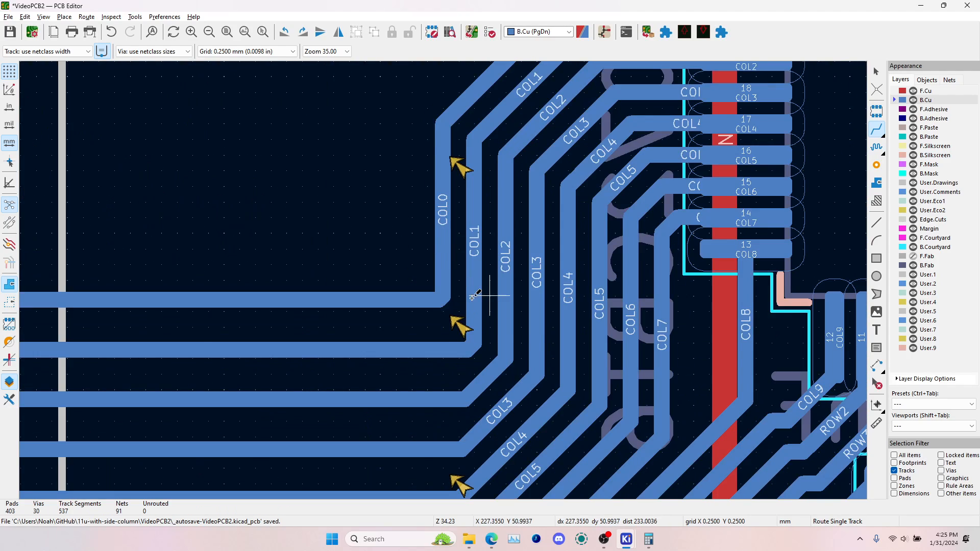
In the Schematic Editor, move the microcontroller's B11 label to ROW1, mirror it horizontally to attach it, and save the schematic
scroll(475, 295, down, 5)
scroll(466, 285, down, 3)
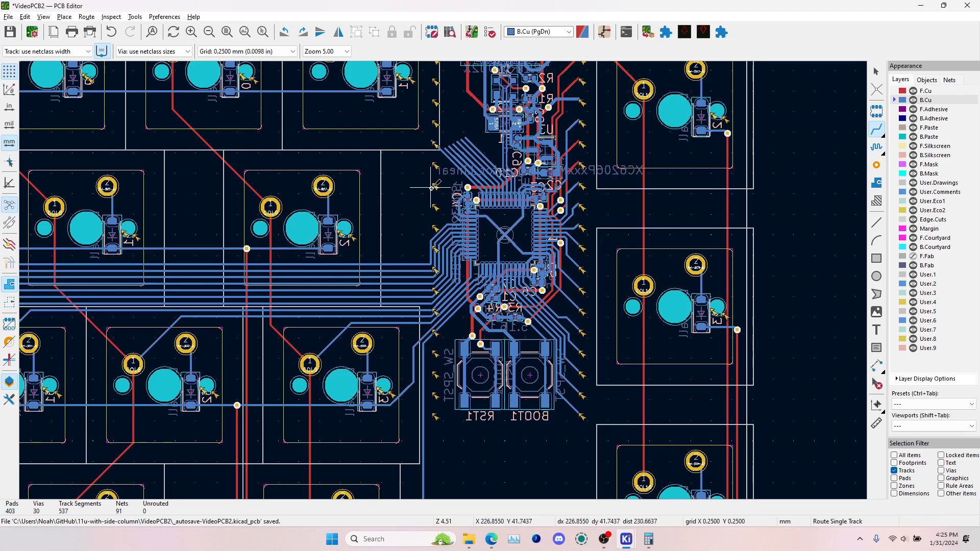
scroll(446, 277, up, 4)
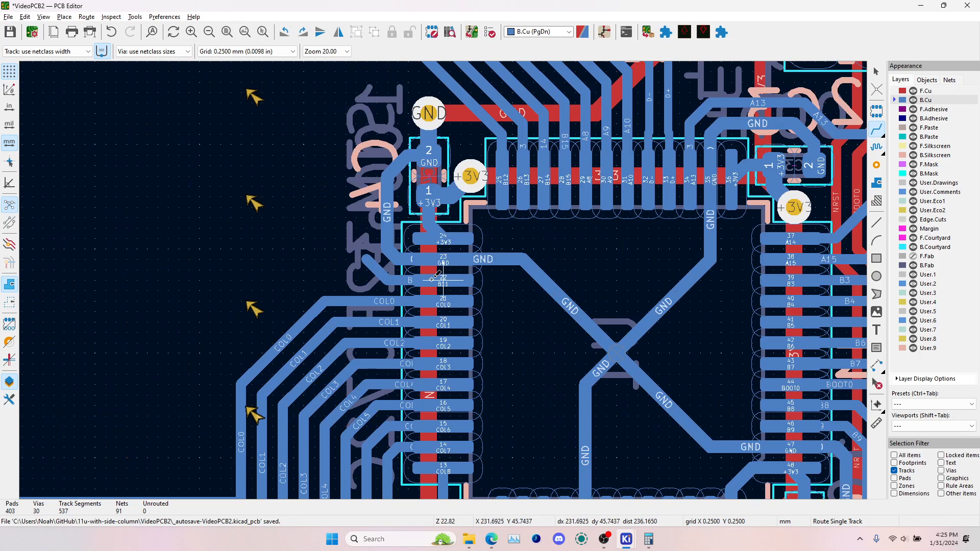
scroll(210, 300, up, 3)
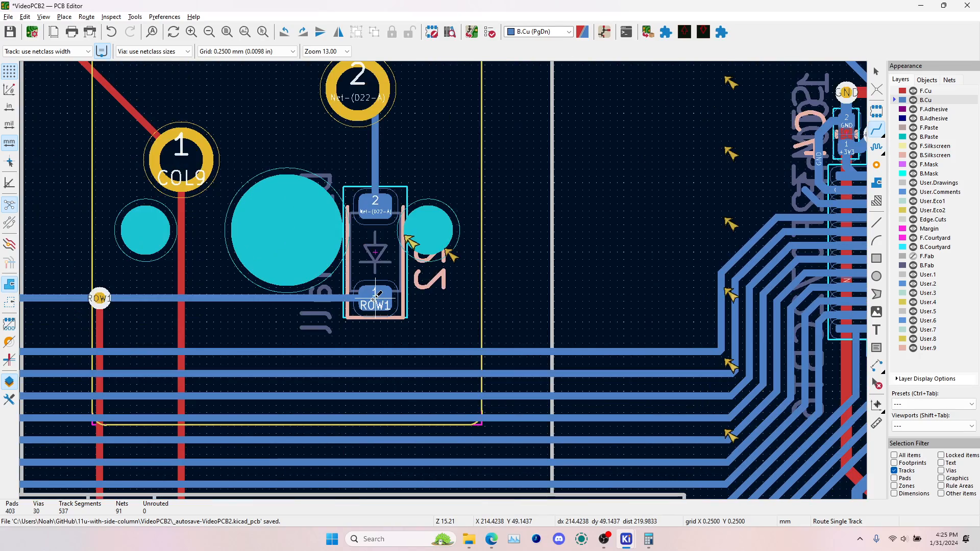
key(alt+Tab)
middle_drag(295, 332, 638, 202)
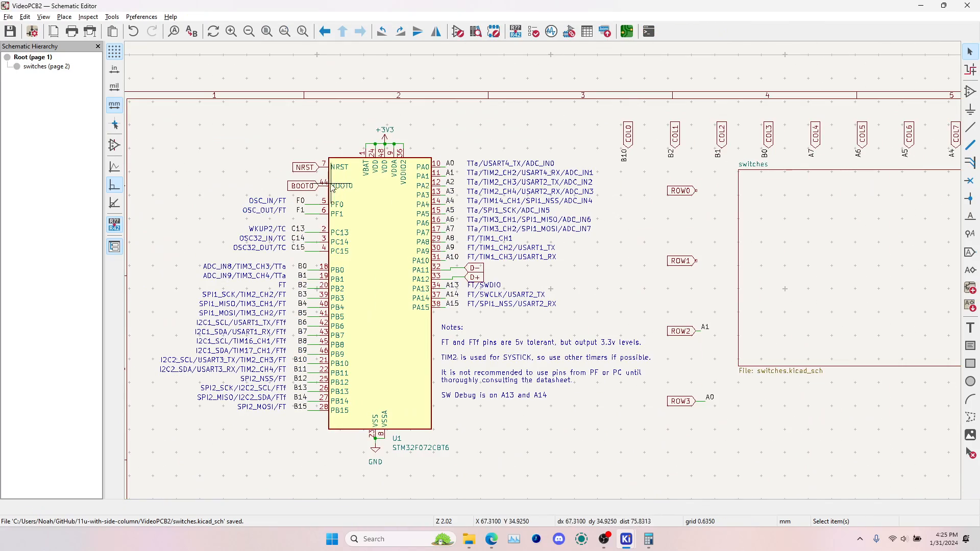
click(302, 370)
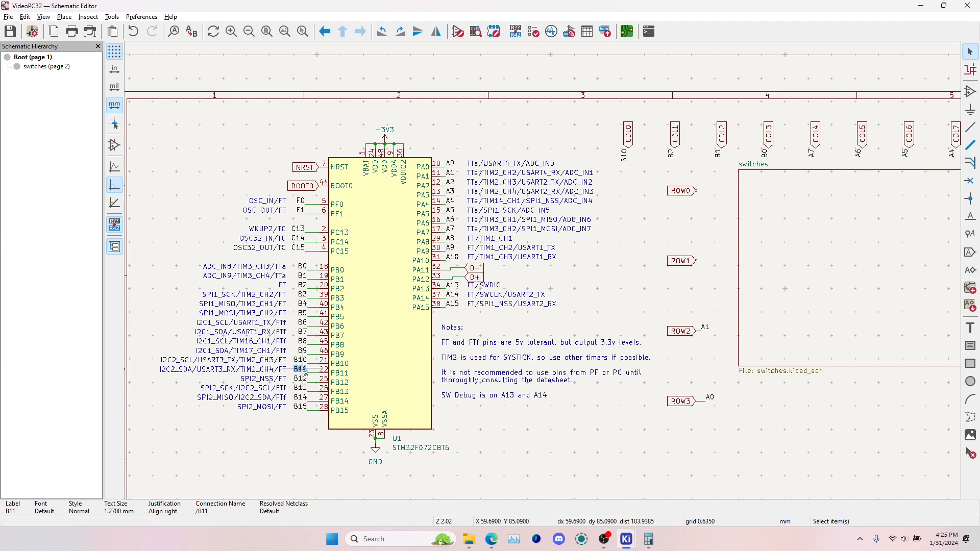
click(313, 371)
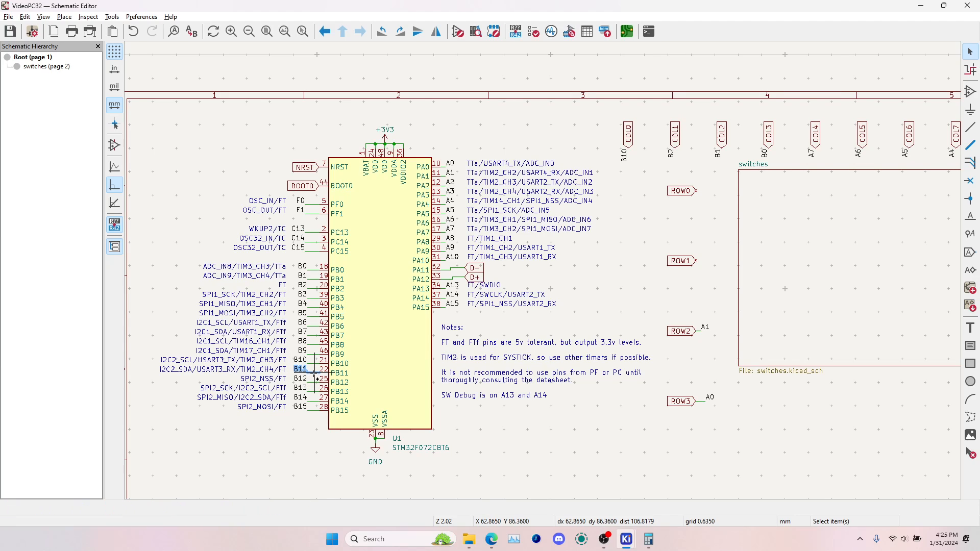
key(m)
right_click(704, 286)
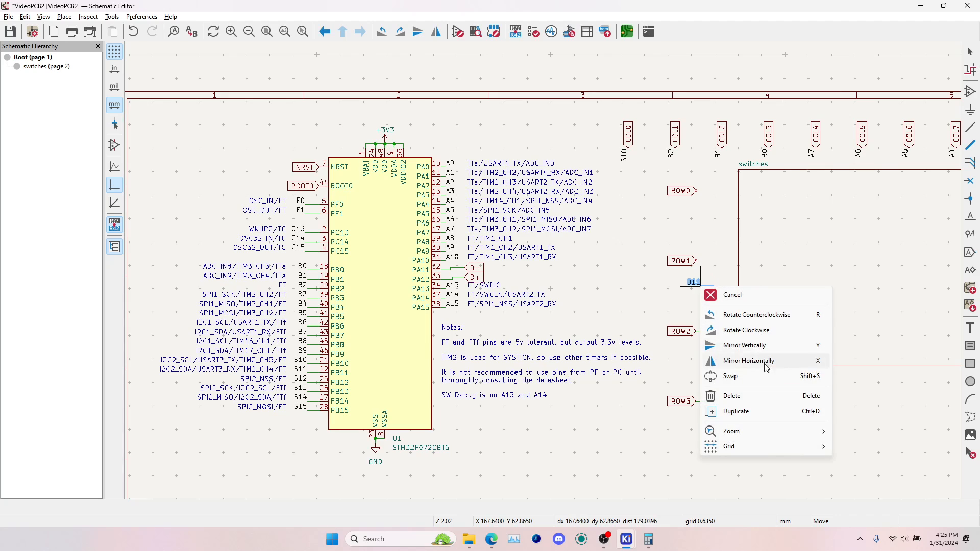
click(762, 363)
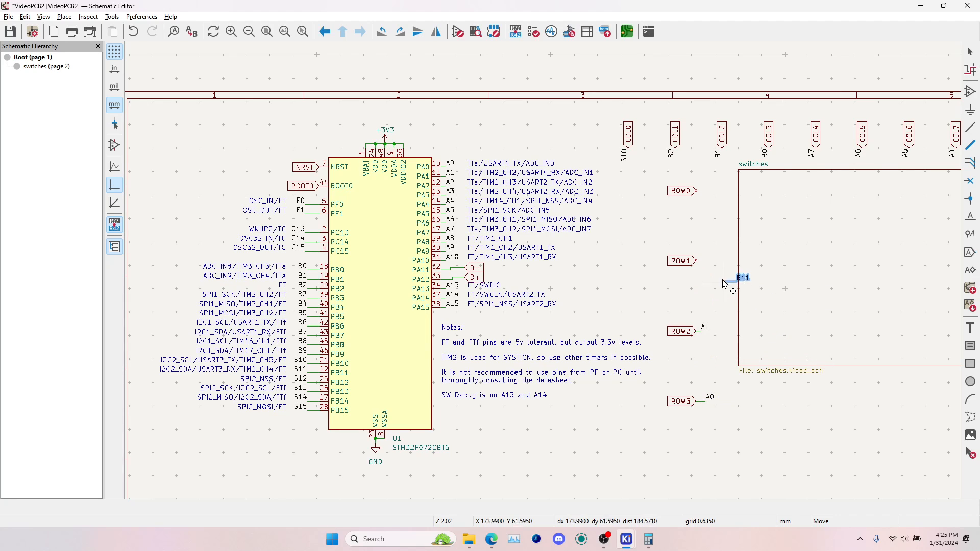
click(696, 261)
key(ctrl+s)
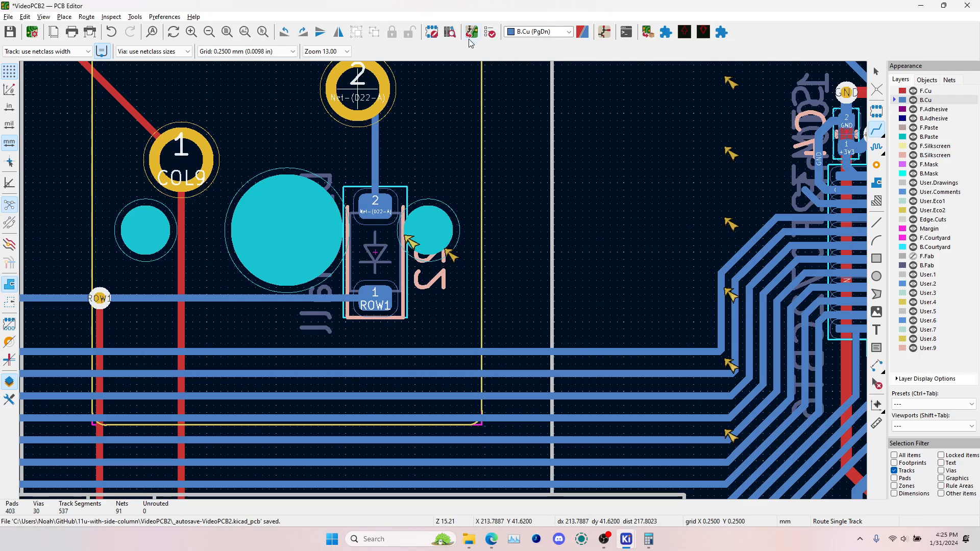
Update the PCB from the schematic with the ROW1 pin assignment
click(469, 39)
click(314, 274)
click(357, 273)
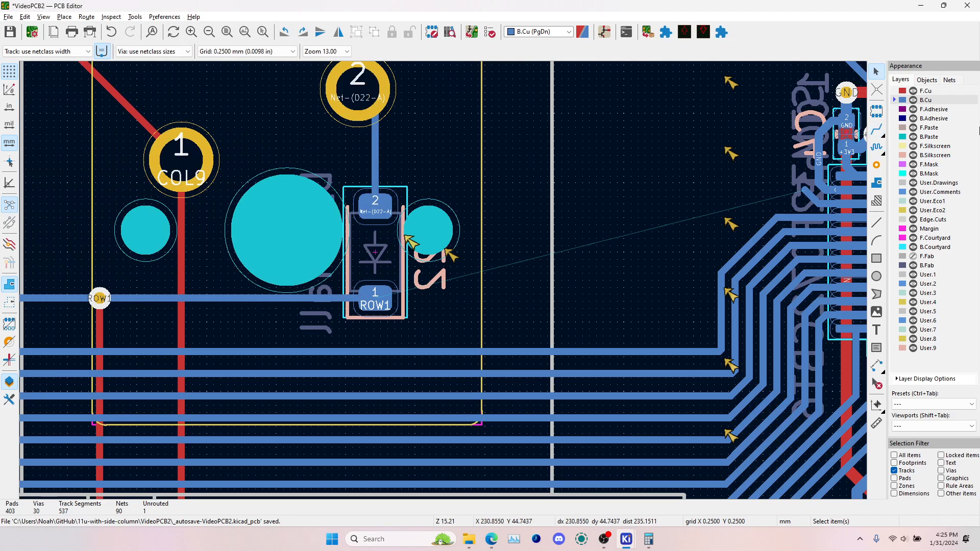
Route the ROW1 track from its microcontroller pin beside COL0 to the ROW1 pad of the D22 diode
click(879, 128)
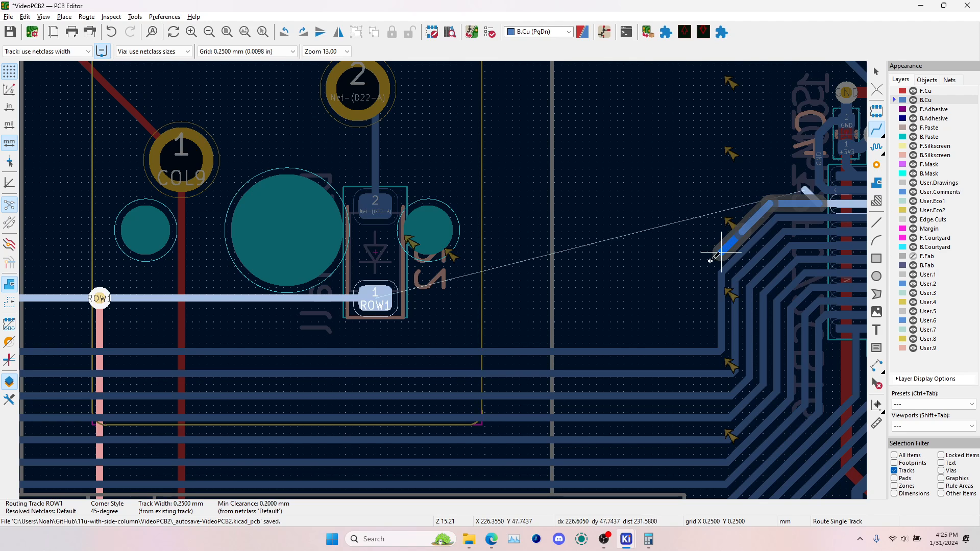
click(370, 303)
scroll(692, 336, up, 3)
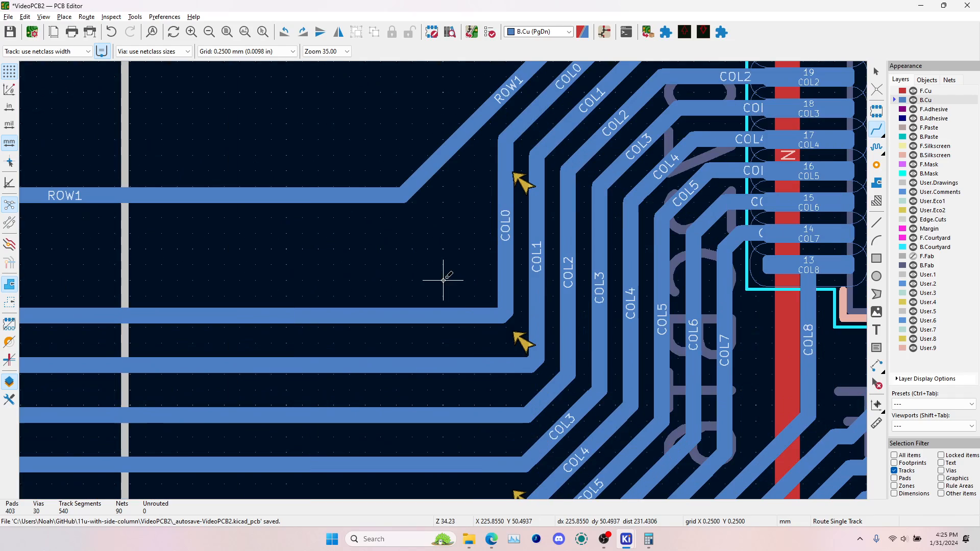
Reroute the COL0 corner as a 45-degree diagonal between its horizontal and vertical sections
scroll(459, 315, down, 3)
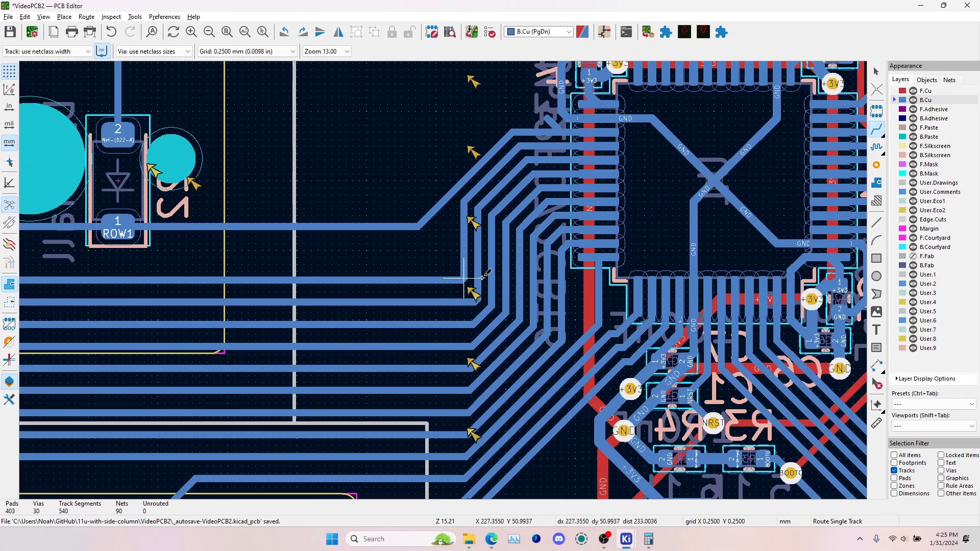
click(432, 276)
click(465, 261)
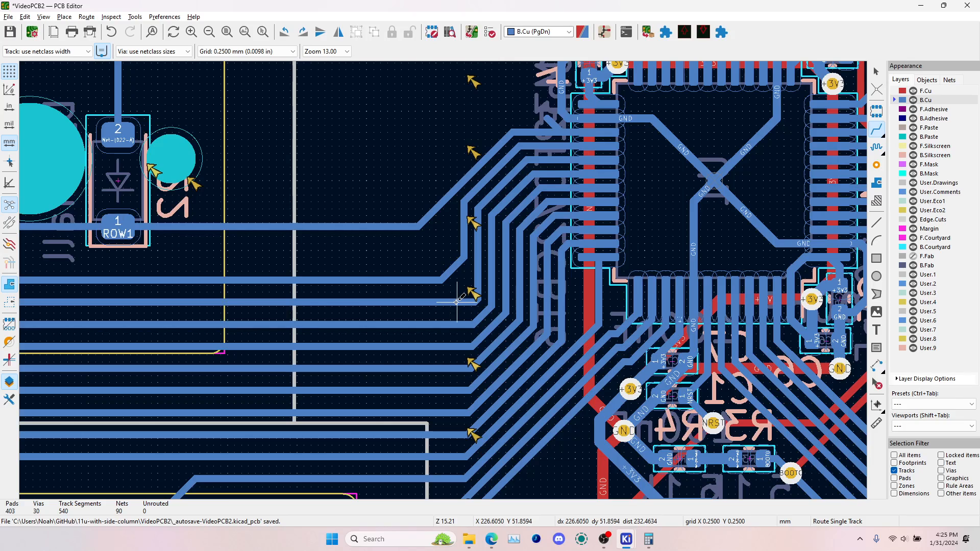
Reroute the COL1 corner as a longer 45-degree diagonal running parallel to the COL0 corner
click(458, 302)
click(478, 279)
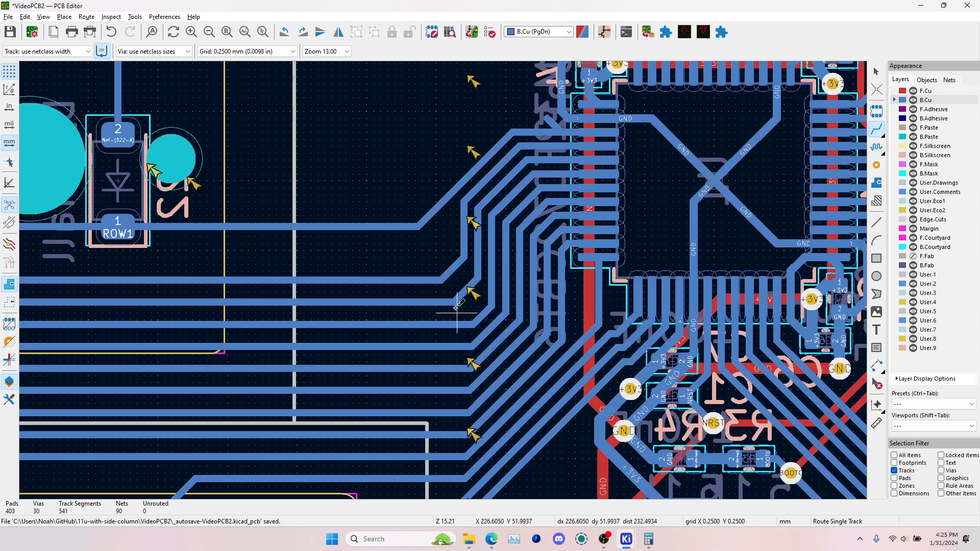
scroll(461, 323, up, 4)
click(444, 256)
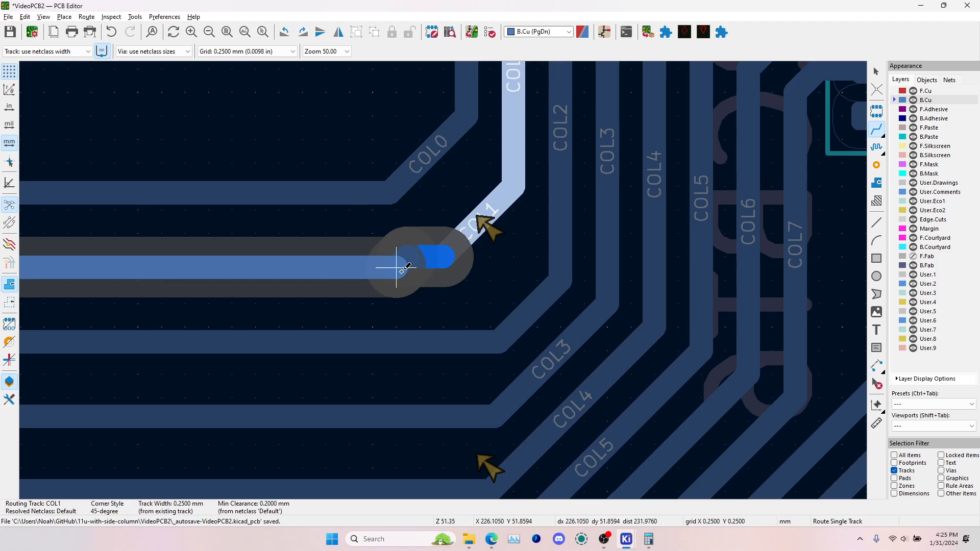
click(402, 271)
Reroute the COL2 corner as a longer 45-degree diagonal parallel to COL1, and leave the routing tool
scroll(464, 278, down, 3)
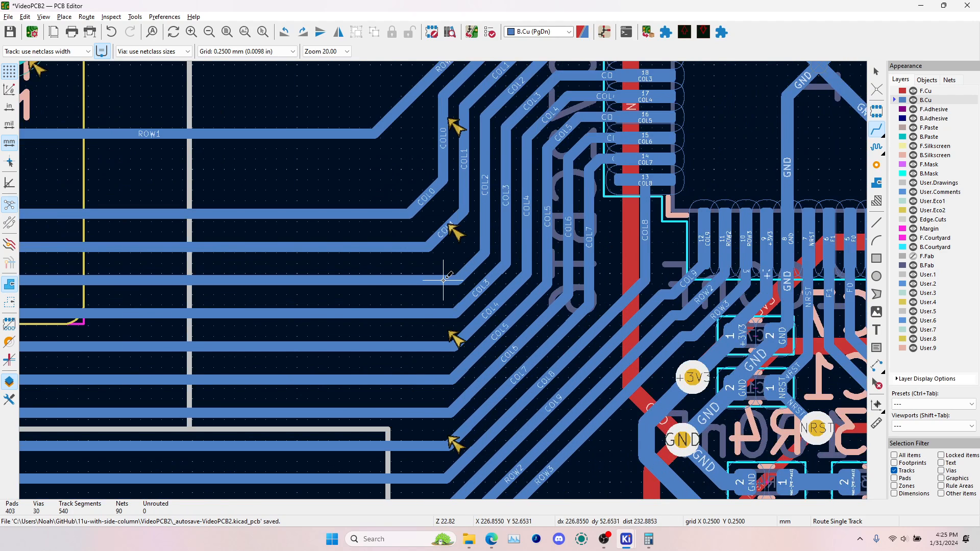
click(443, 280)
click(487, 240)
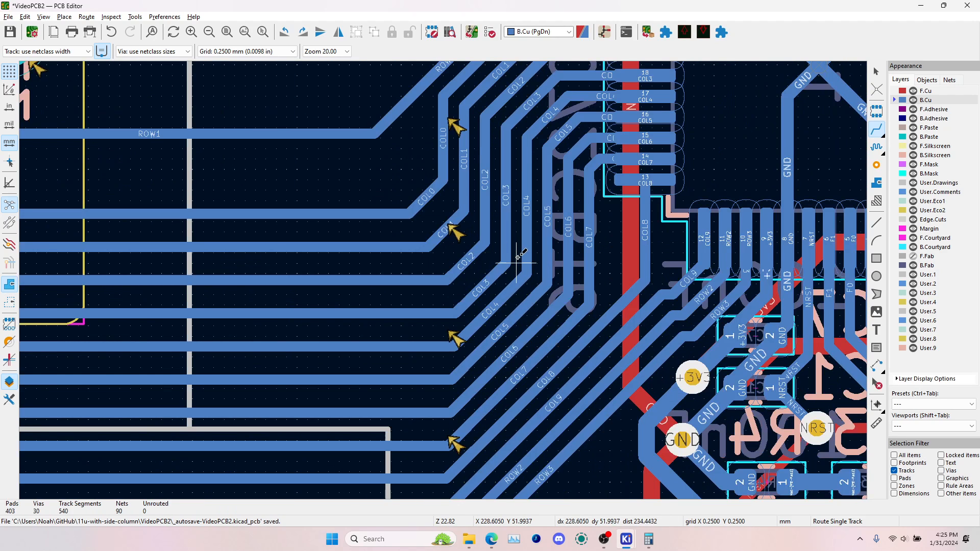
key(Escape)
Inspect the nets of the track at the last top-row switch and of the unused diagonal traces above the microcontroller
scroll(496, 278, down, 3)
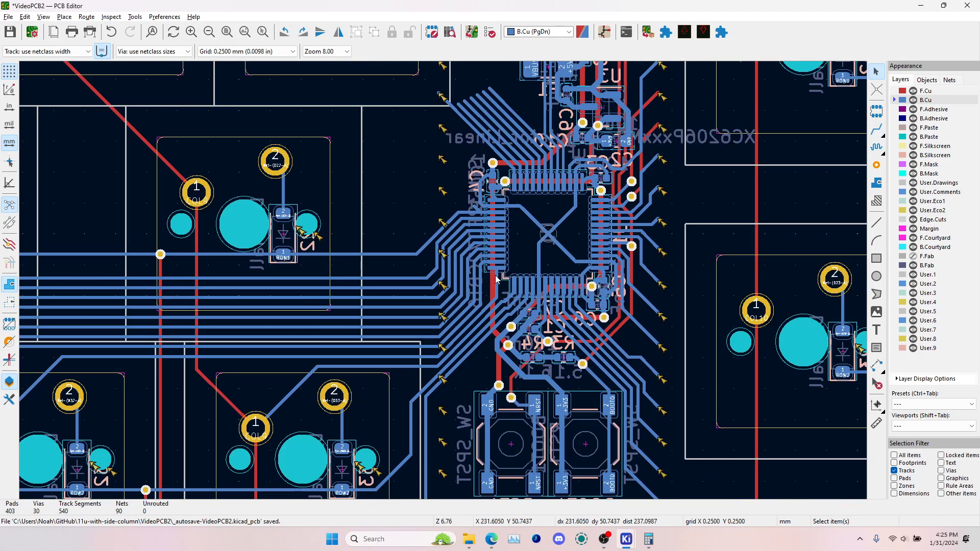
scroll(439, 255, down, 3)
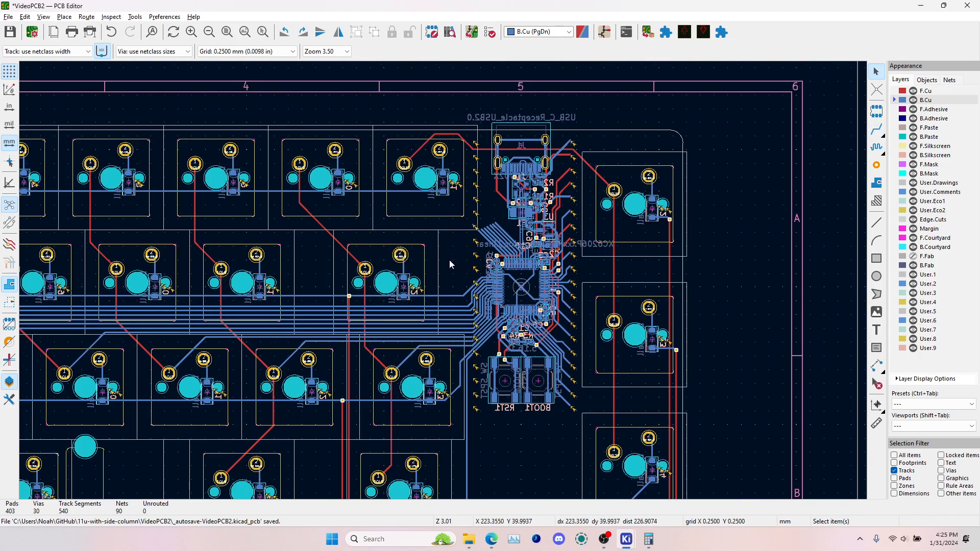
scroll(393, 176, up, 5)
click(305, 179)
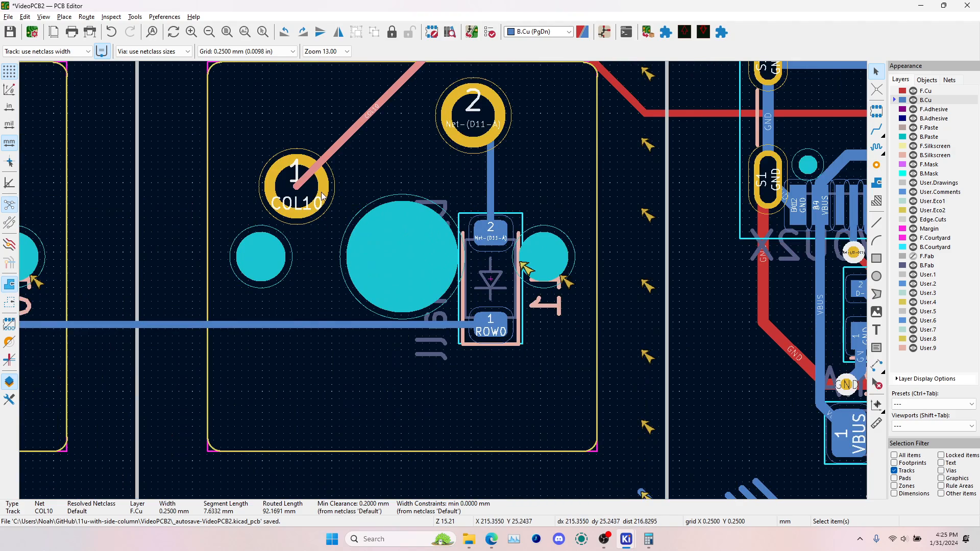
key(Escape)
scroll(503, 330, down, 3)
scroll(440, 270, up, 3)
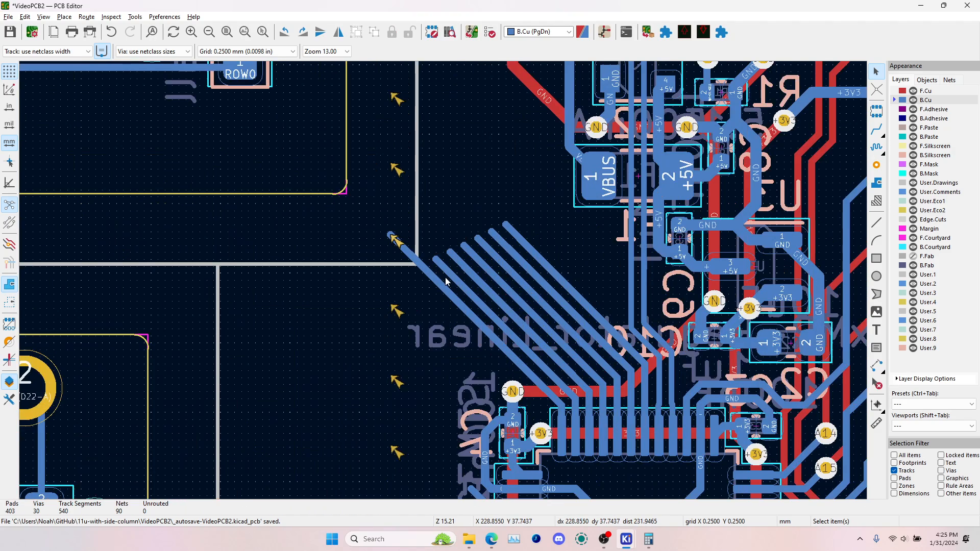
scroll(431, 265, up, 3)
click(465, 353)
scroll(506, 303, up, 1)
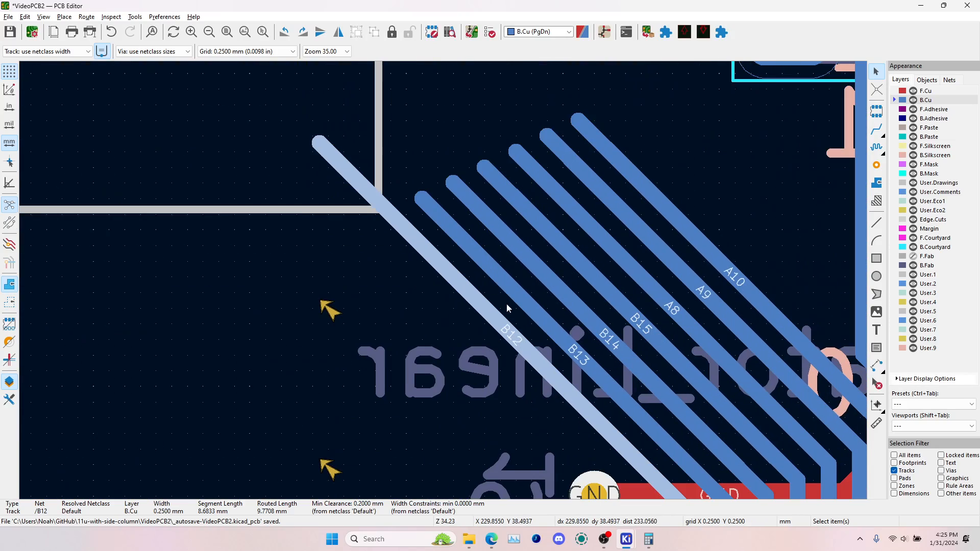
click(544, 332)
scroll(444, 282, down, 6)
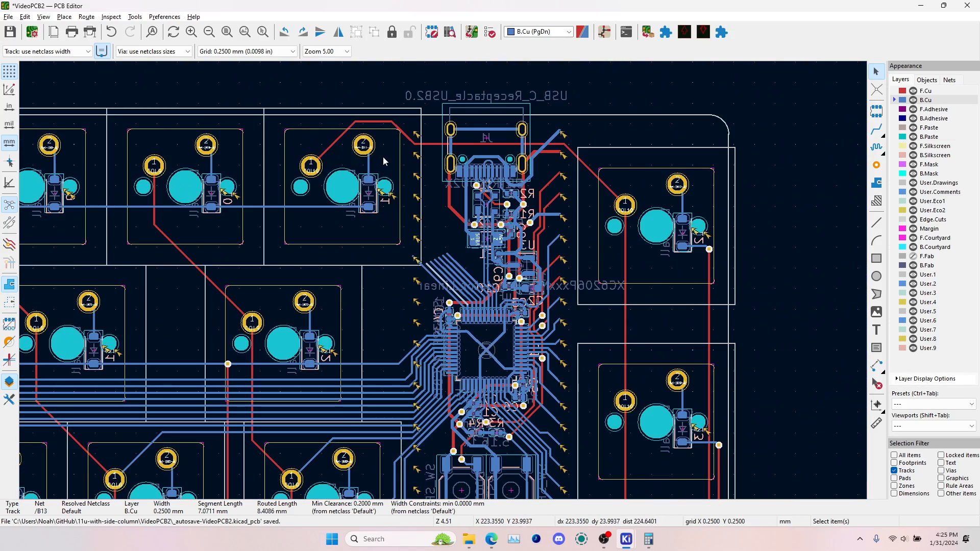
Duplicate the microcontroller's B12 net label in the schematic, mirror it horizontally and attach it to the ROW0 label
key(alt+Tab)
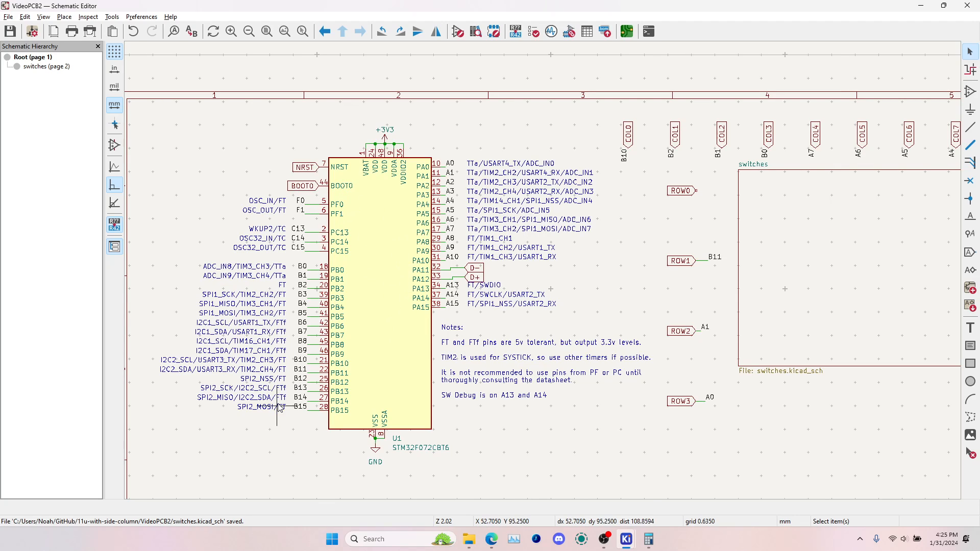
key(alt+Tab)
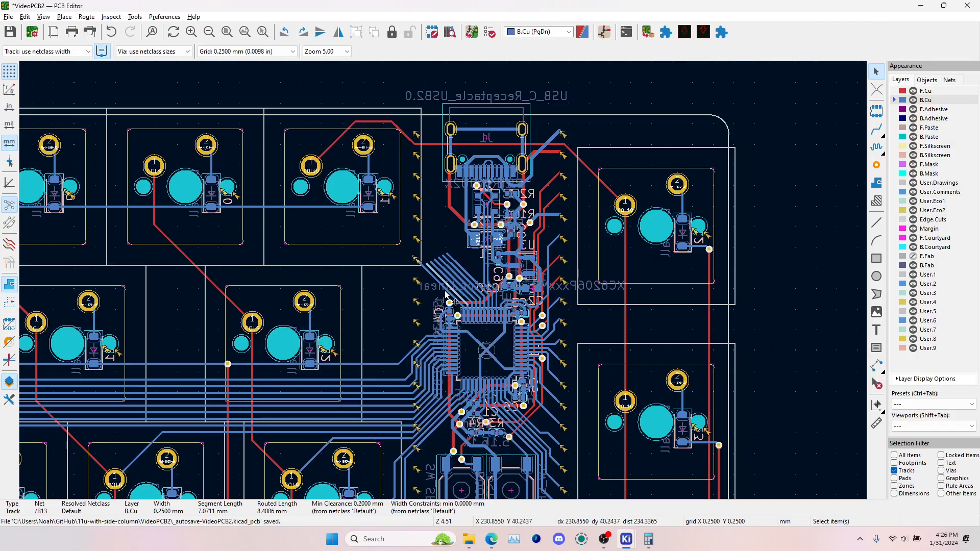
scroll(444, 289, up, 5)
key(alt+Tab)
click(301, 378)
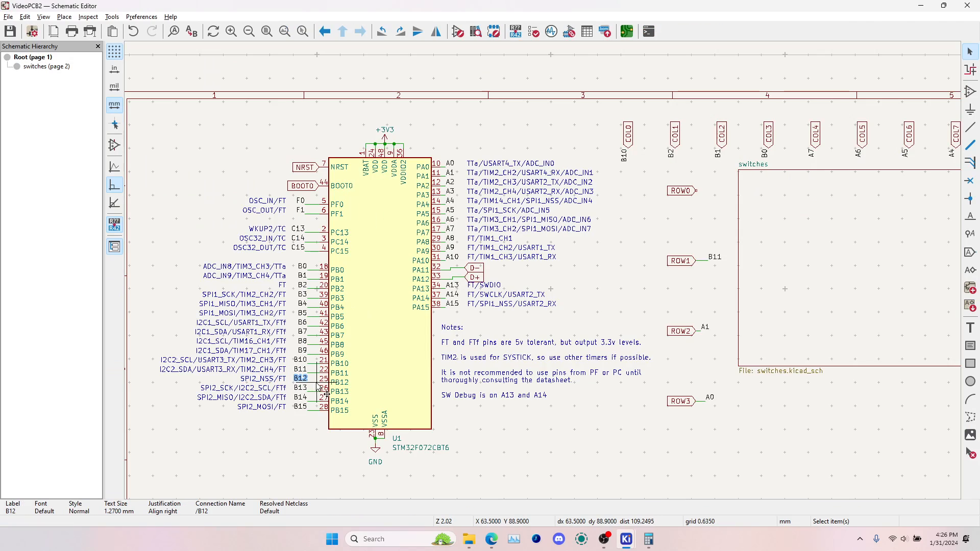
key(ctrl+d)
right_click(654, 313)
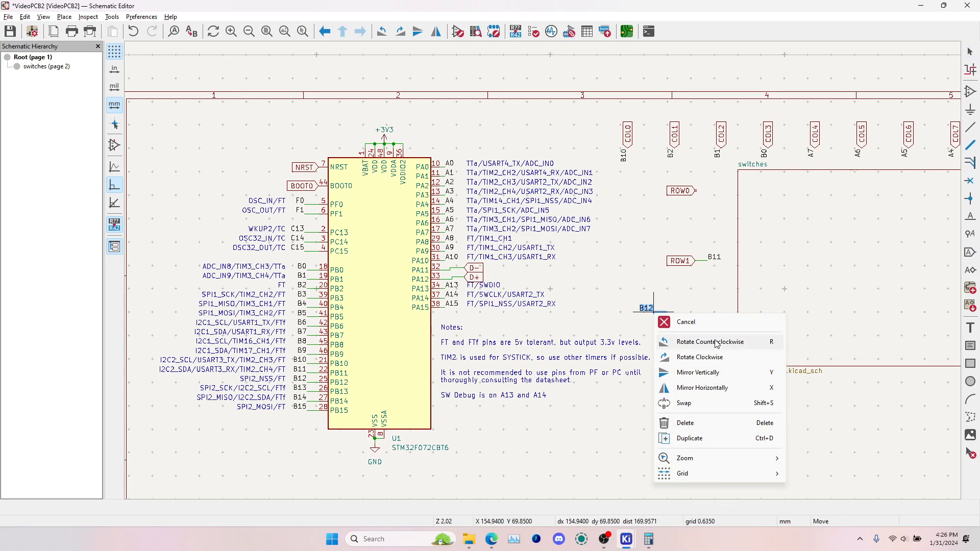
click(715, 388)
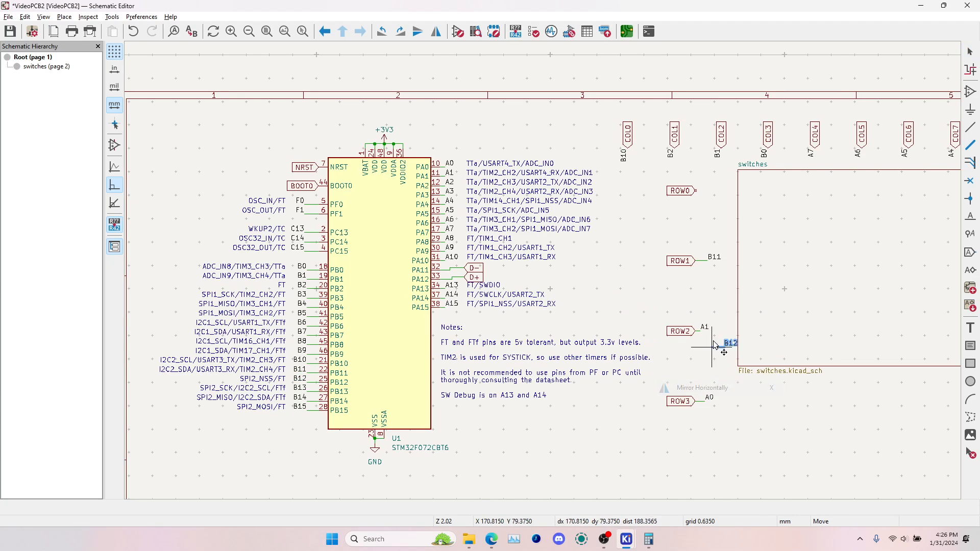
click(704, 191)
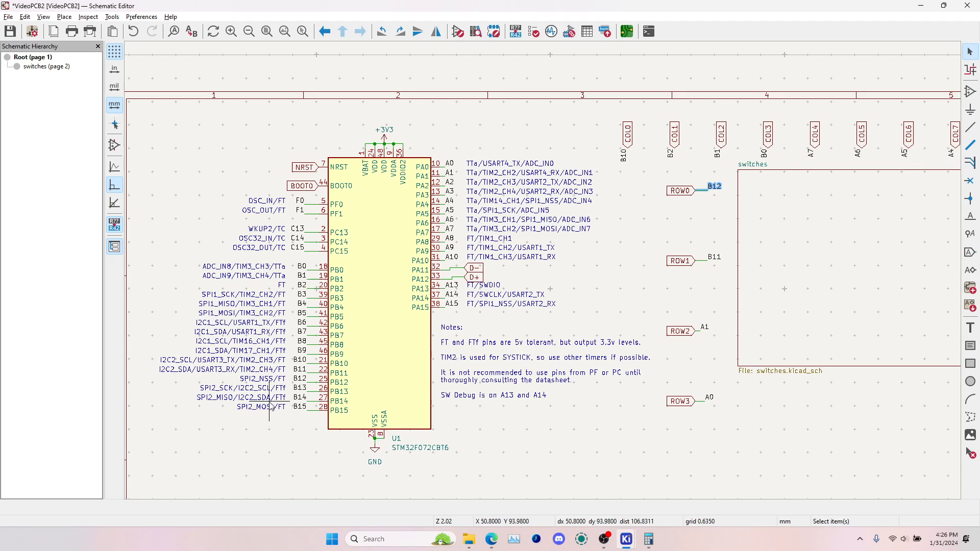
Duplicate the microcontroller's B13 net label, rotate it vertically and attach it to the end of the COL10 label
click(300, 390)
shift+click(312, 393)
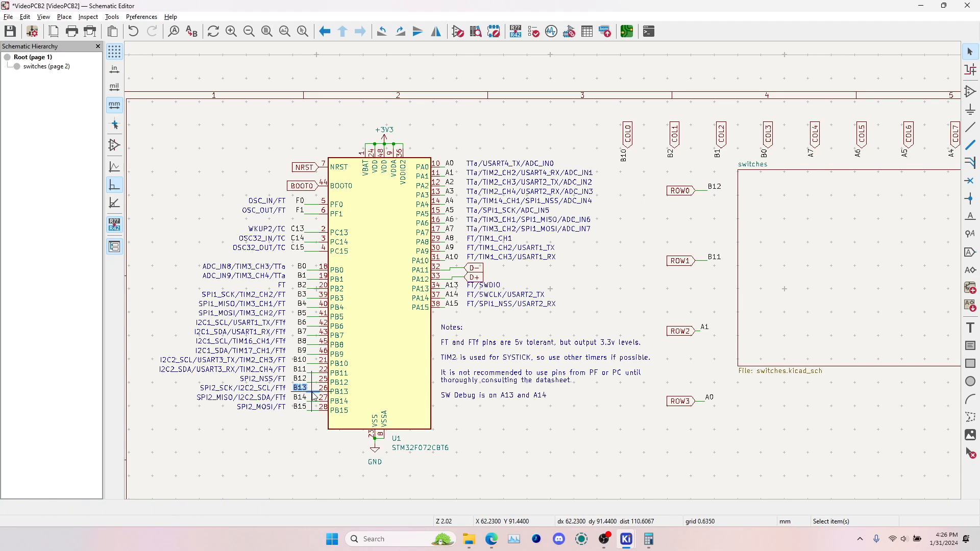
key(ctrl+d)
middle_drag(787, 263, 444, 300)
key(r)
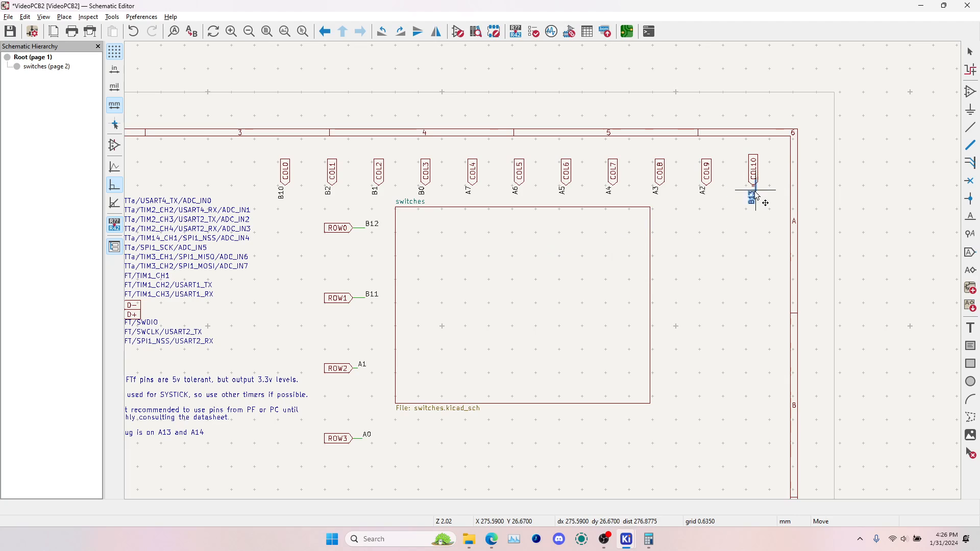
scroll(748, 193, up, 3)
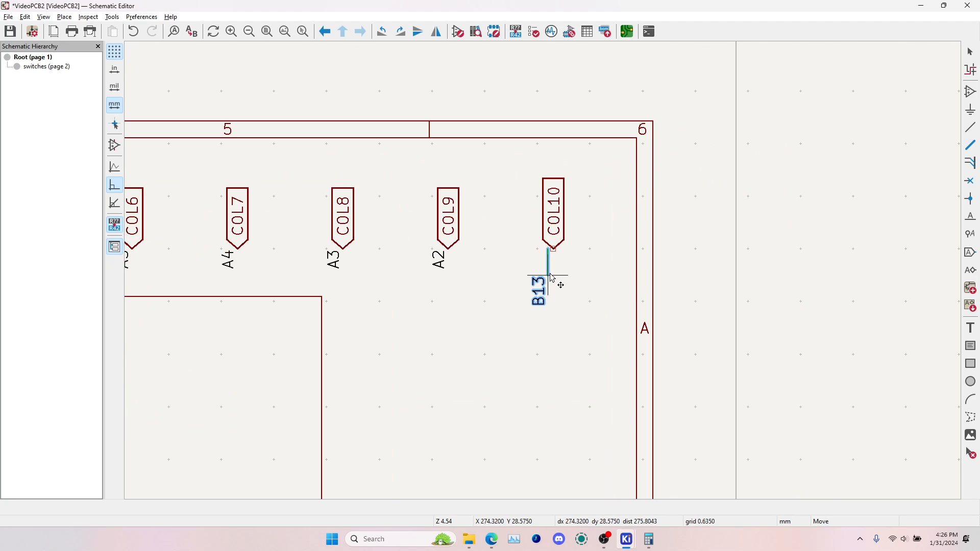
click(554, 275)
click(511, 309)
Save the schematic and update the PCB from it with the new ROW0 and COL10 assignments
key(ctrl+s)
key(alt+Tab)
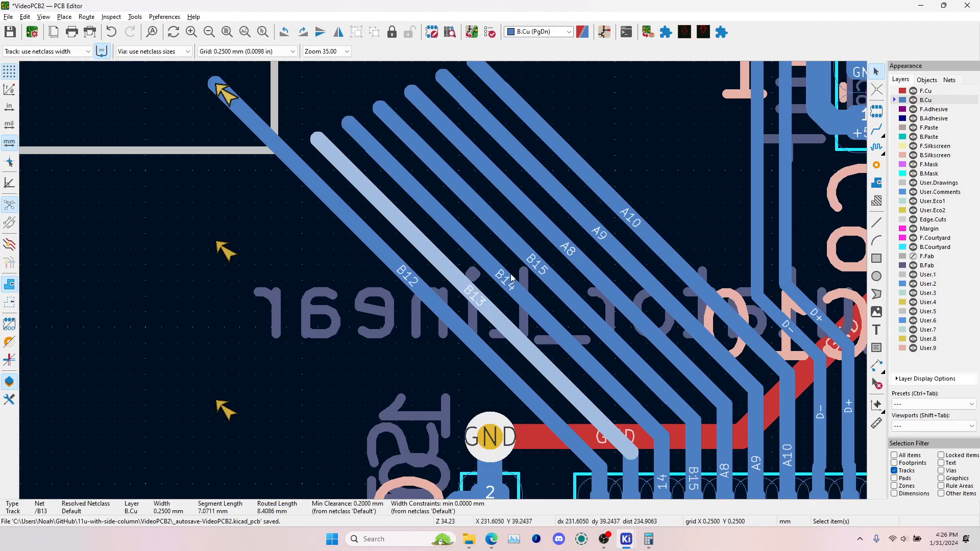
key(F8)
click(317, 271)
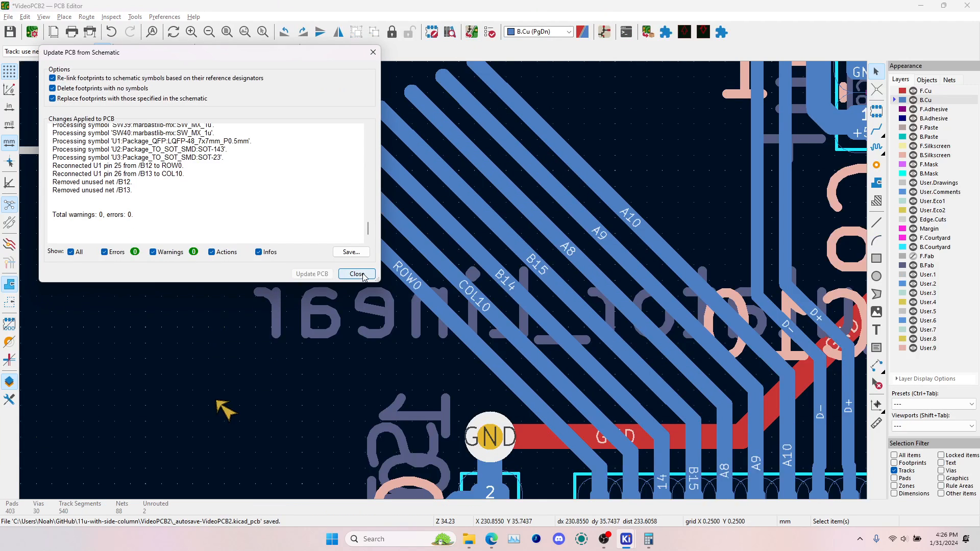
click(346, 271)
Route the ROW0 track on B.Cu from the microcontroller's diagonal stub to the diode pad of the last top-row switch
click(877, 128)
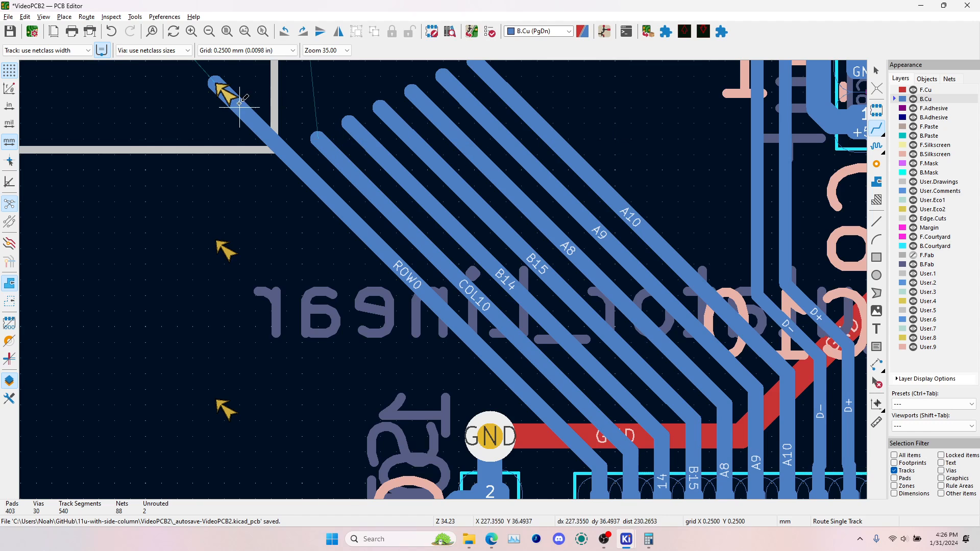
click(217, 85)
scroll(217, 85, down, 5)
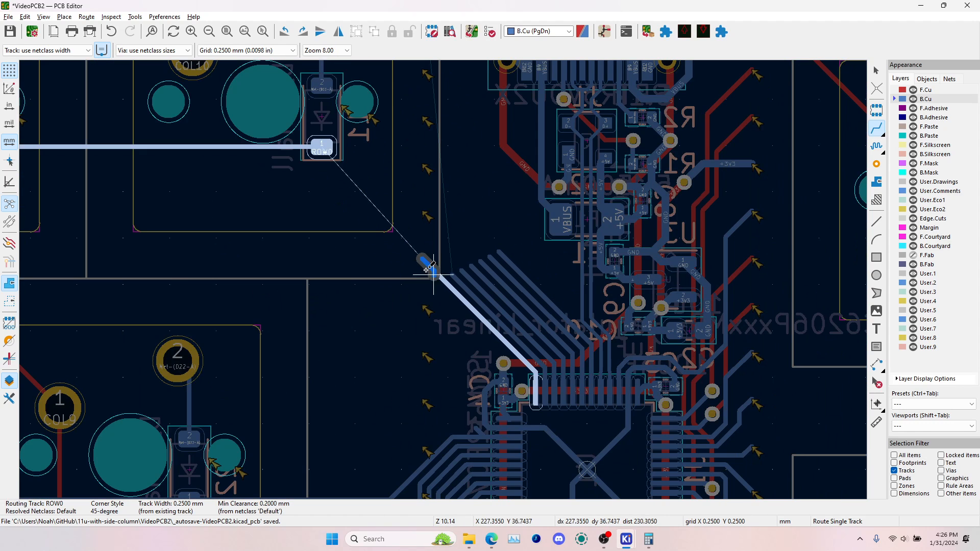
click(325, 146)
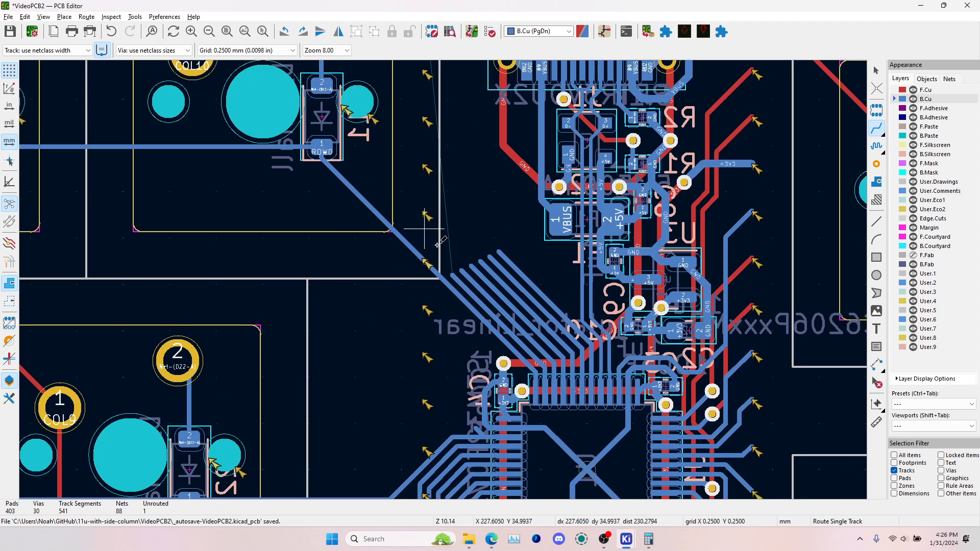
Route the COL10 track on B.Cu from its microcontroller stub up around the last top-row switch to that switch's pad 1
click(453, 273)
middle_drag(423, 128, 540, 319)
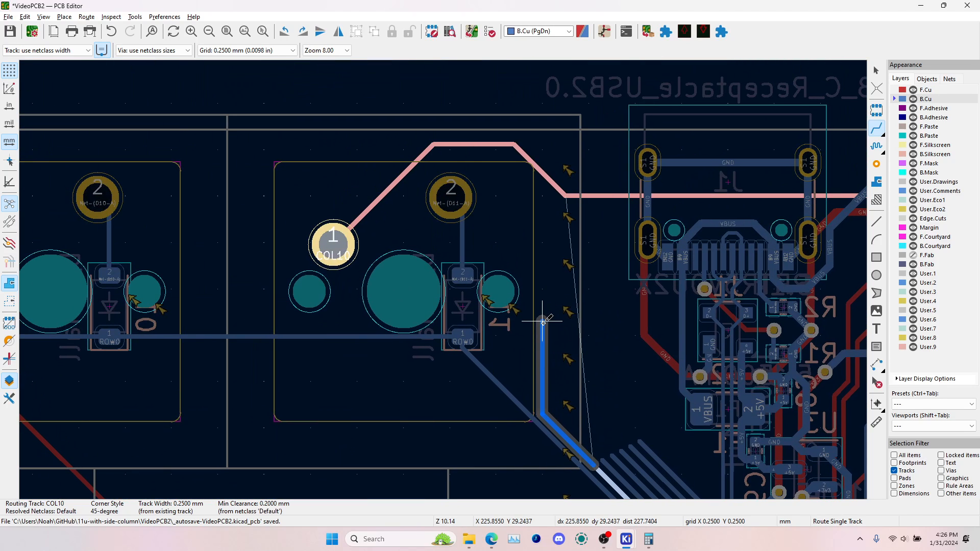
click(542, 322)
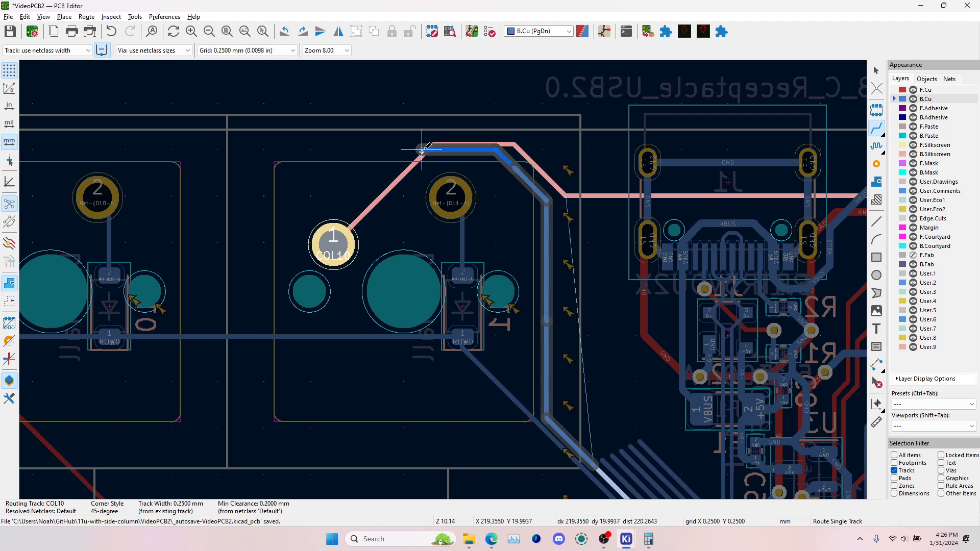
click(422, 150)
click(333, 245)
click(329, 242)
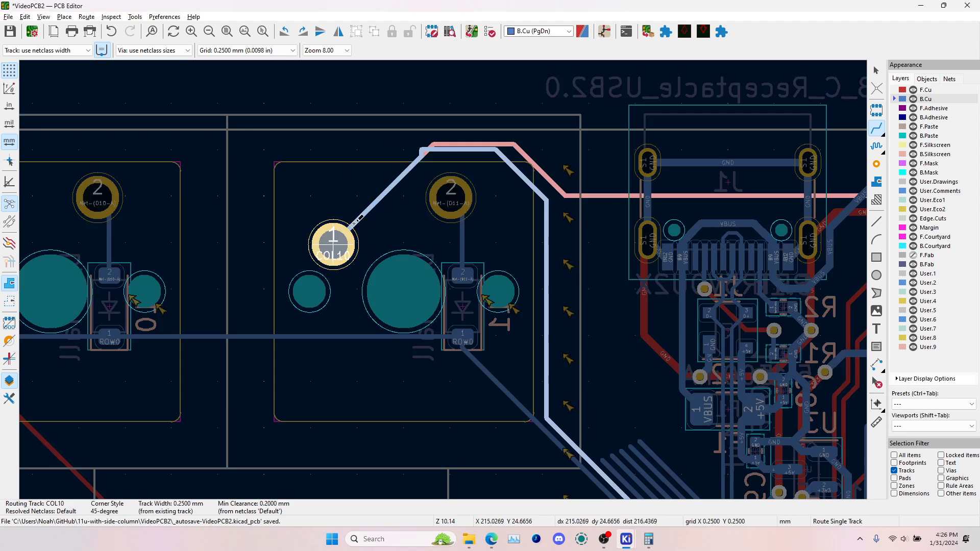
Reroute the COL10 corner near the last top-row switch as a straight 45-degree diagonal into the horizontal section, and leave the routing tool
scroll(433, 160, up, 5)
click(459, 263)
scroll(459, 264, down, 5)
scroll(437, 274, up, 5)
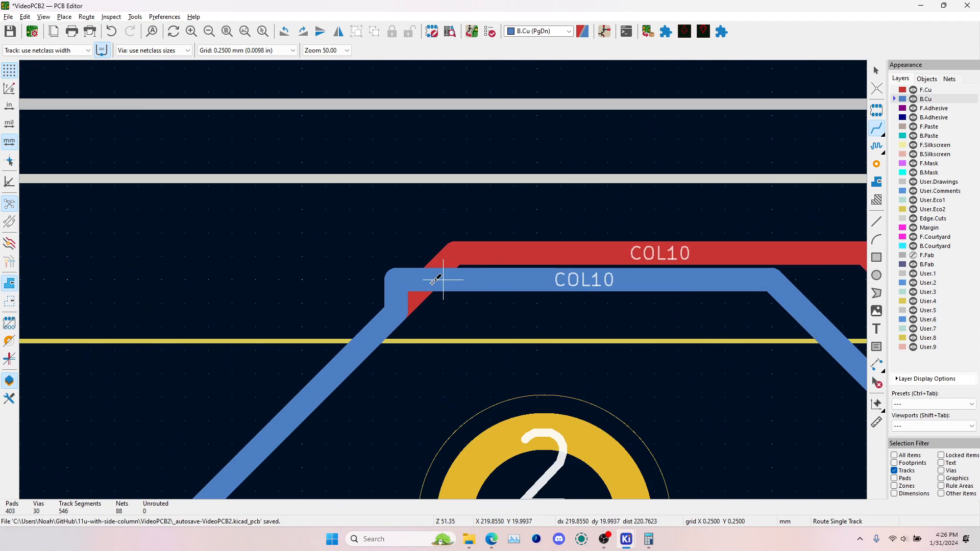
scroll(415, 307, down, 3)
click(343, 379)
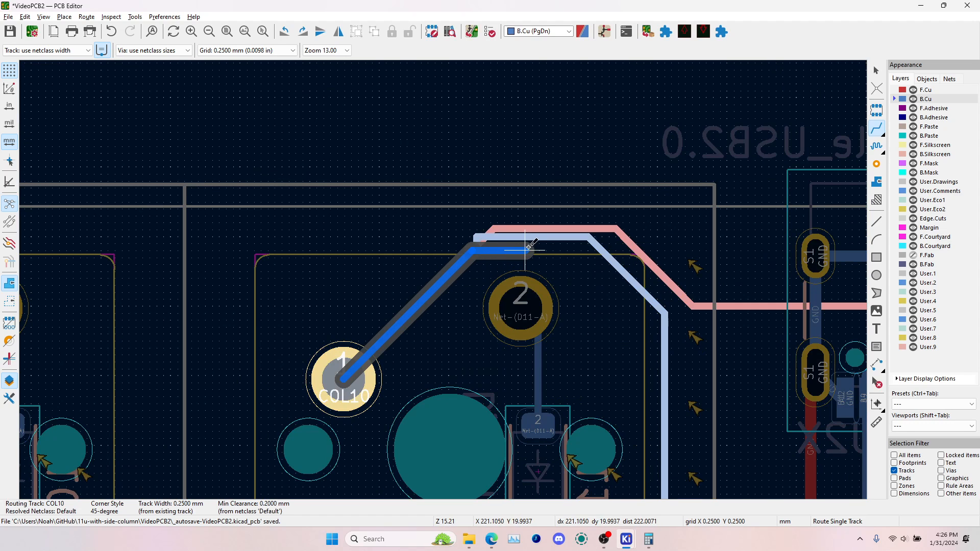
click(551, 237)
scroll(490, 244, up, 2)
key(Escape)
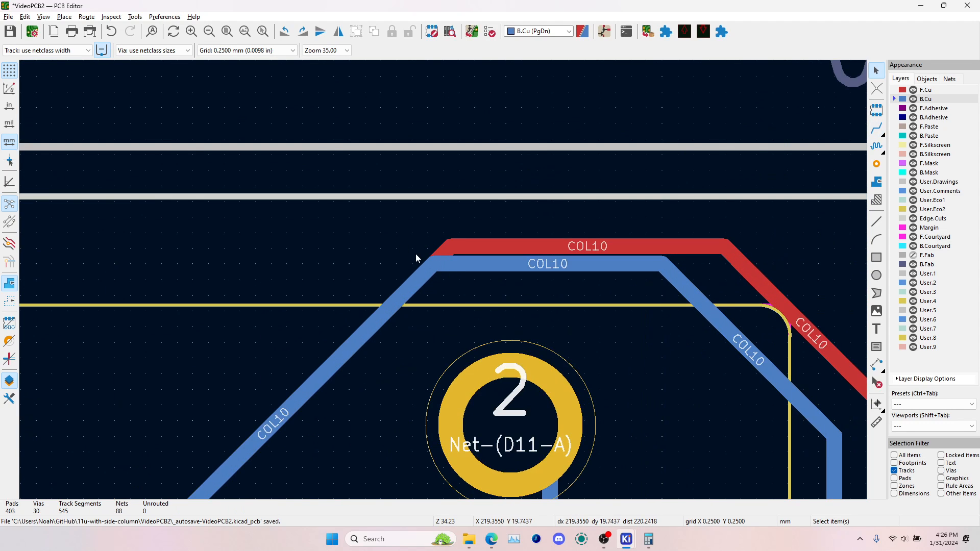
scroll(446, 249, down, 5)
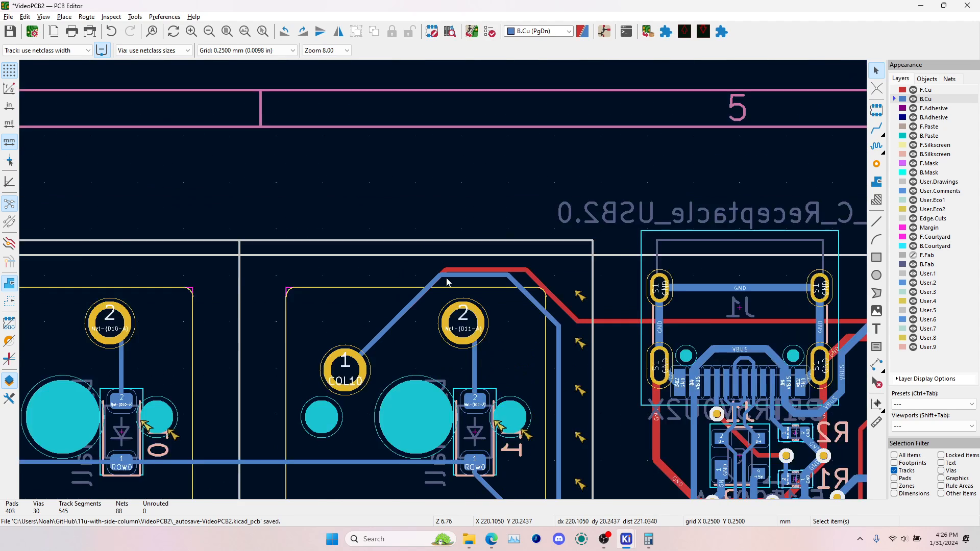
shift+scroll(551, 231, down, 2)
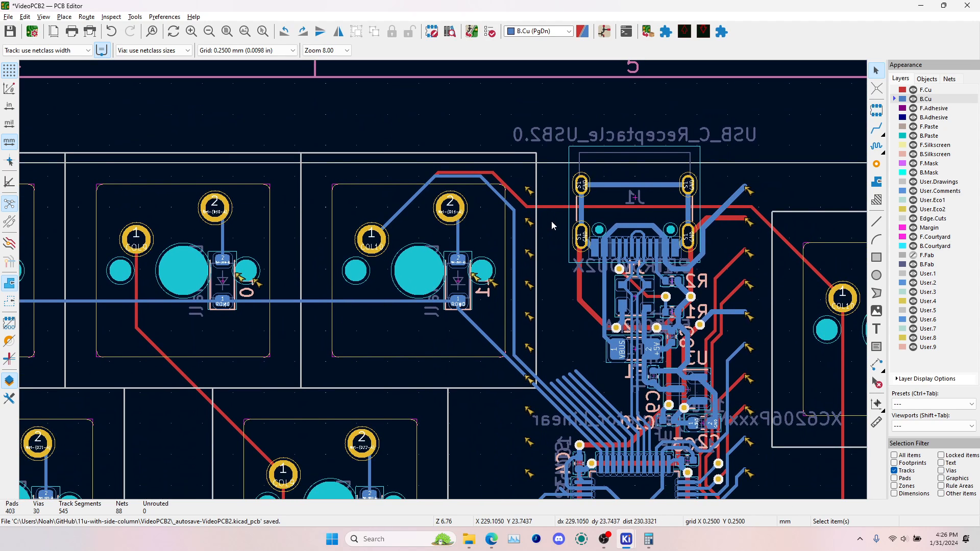
scroll(552, 222, down, 2)
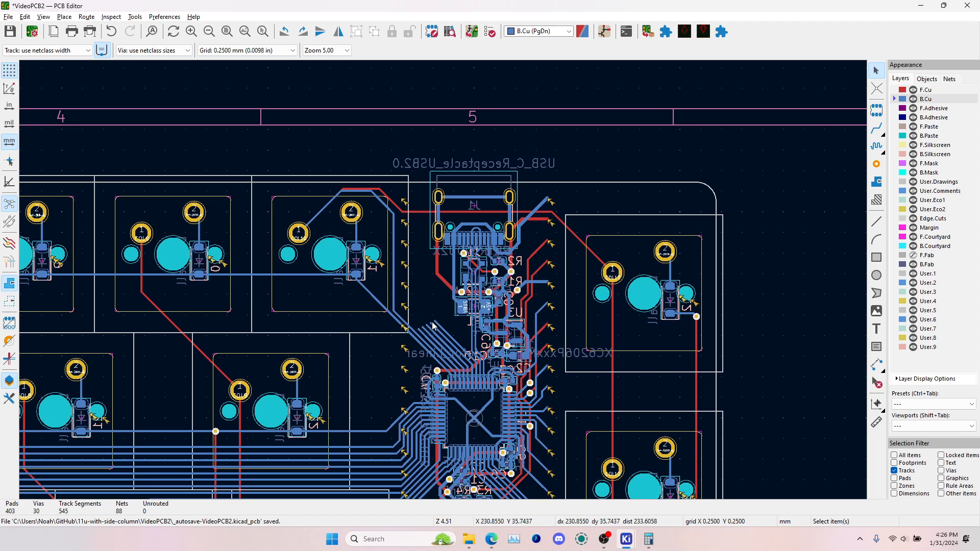
shift+scroll(477, 355, down, 3)
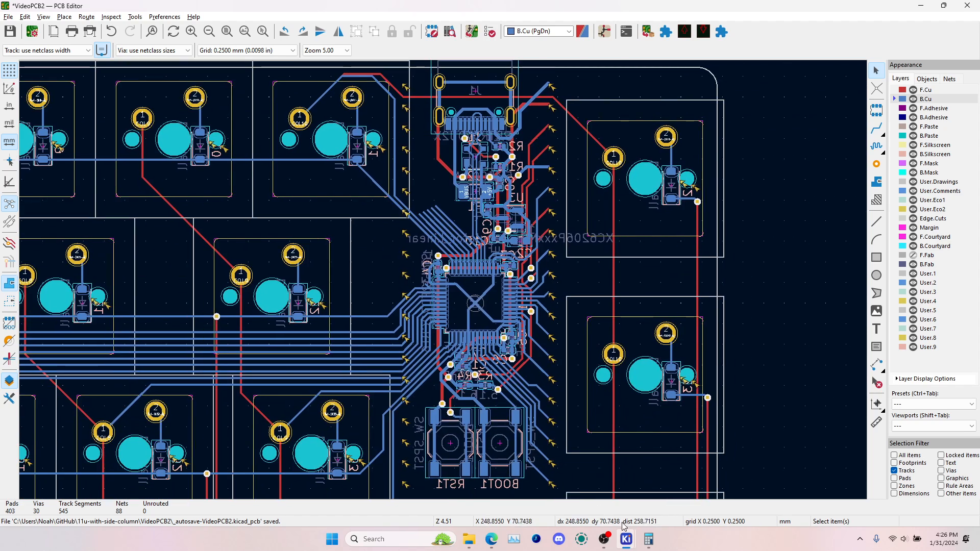
click(604, 539)
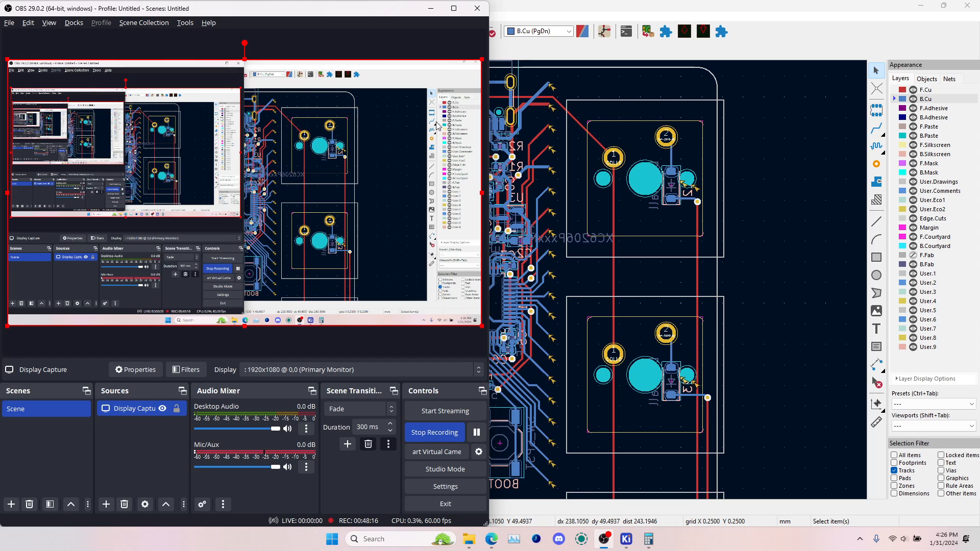
click(431, 8)
scroll(459, 312, down, 1)
key(alt+Tab)
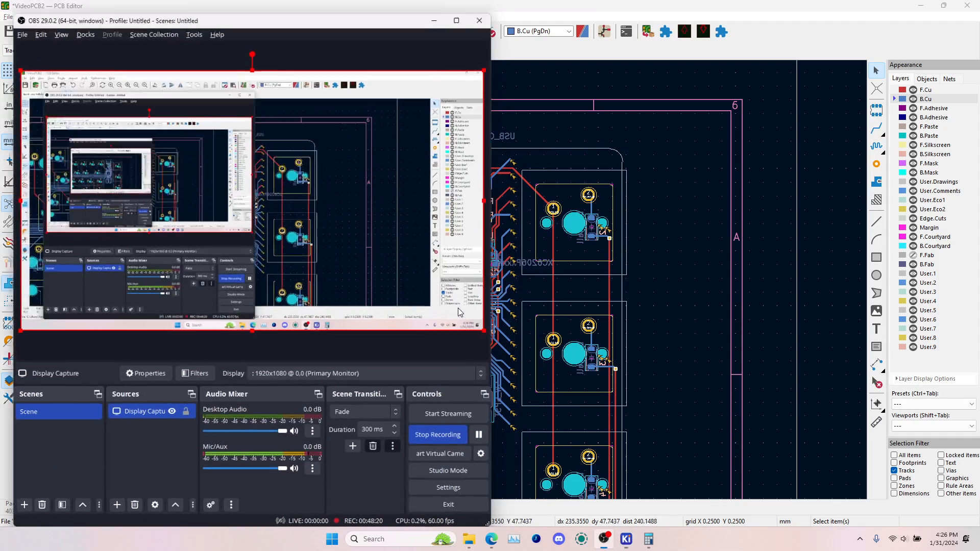
key(alt+Tab)
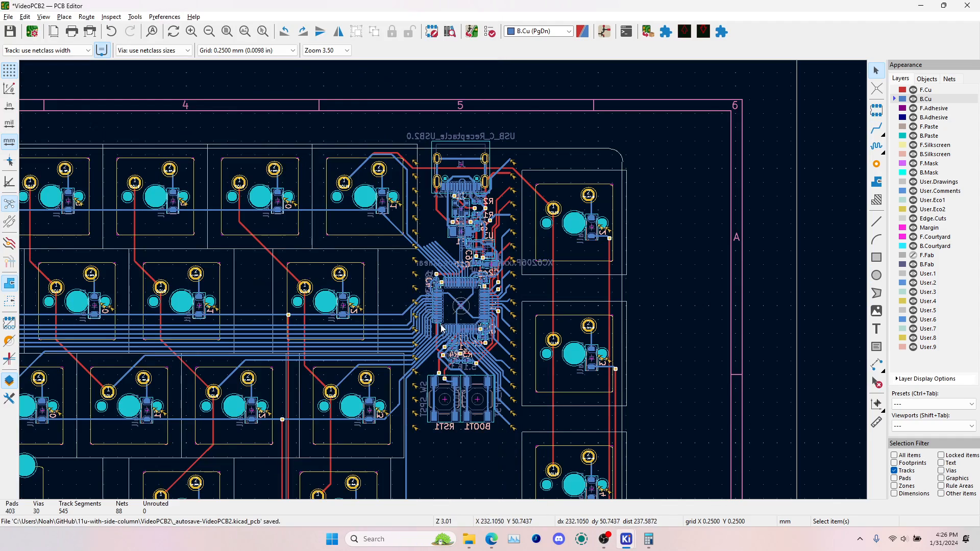
scroll(439, 282, up, 3)
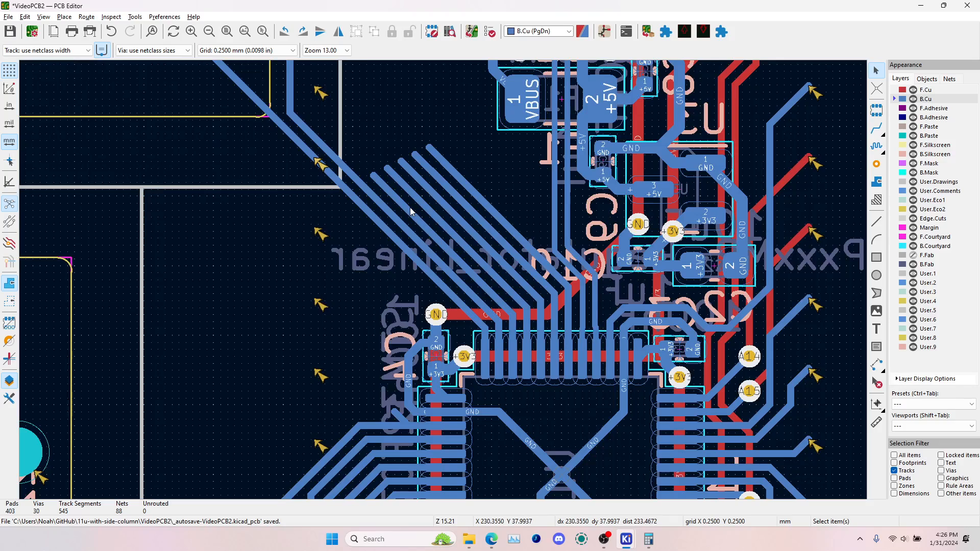
scroll(577, 415, down, 3)
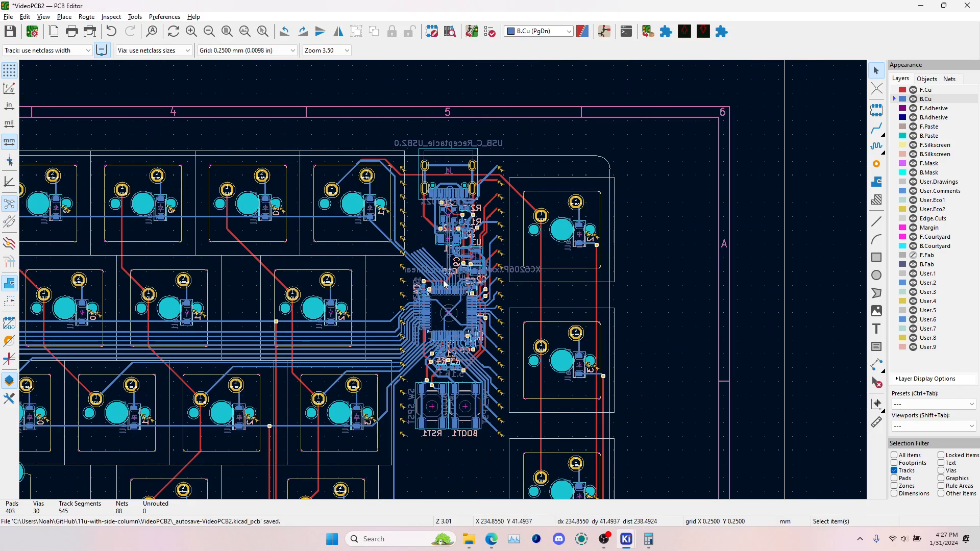
scroll(551, 310, down, 2)
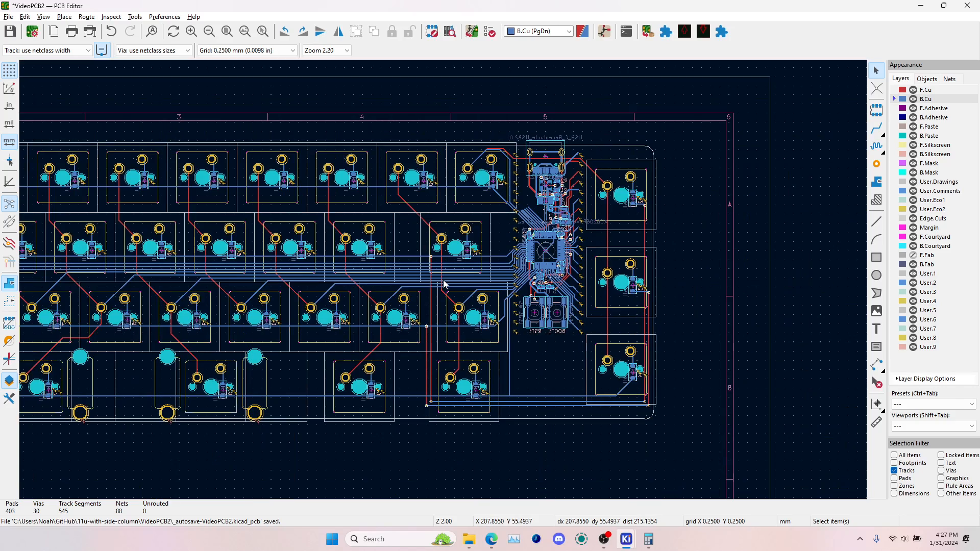
Run the design rules check and inspect the board edge clearance errors involving the S1 and S2 pads on the board
click(490, 31)
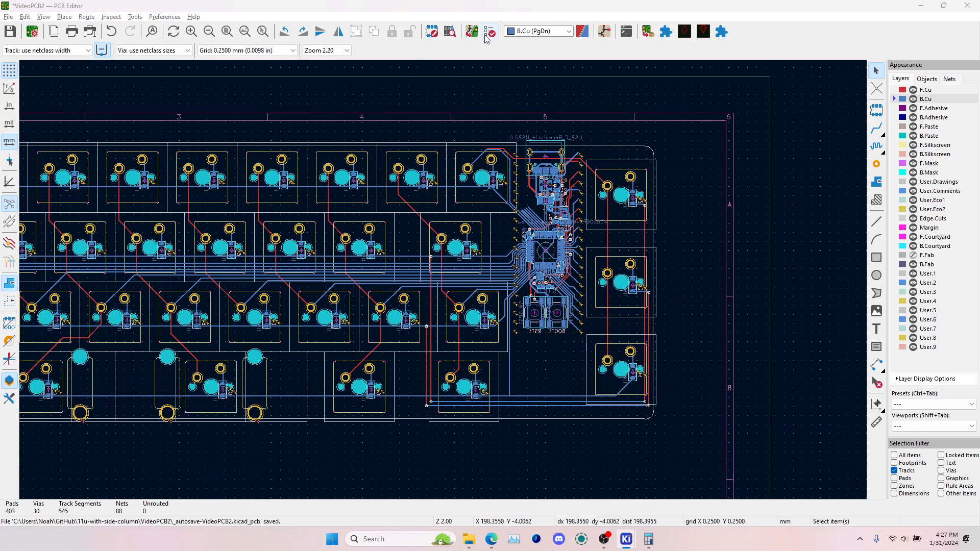
click(850, 420)
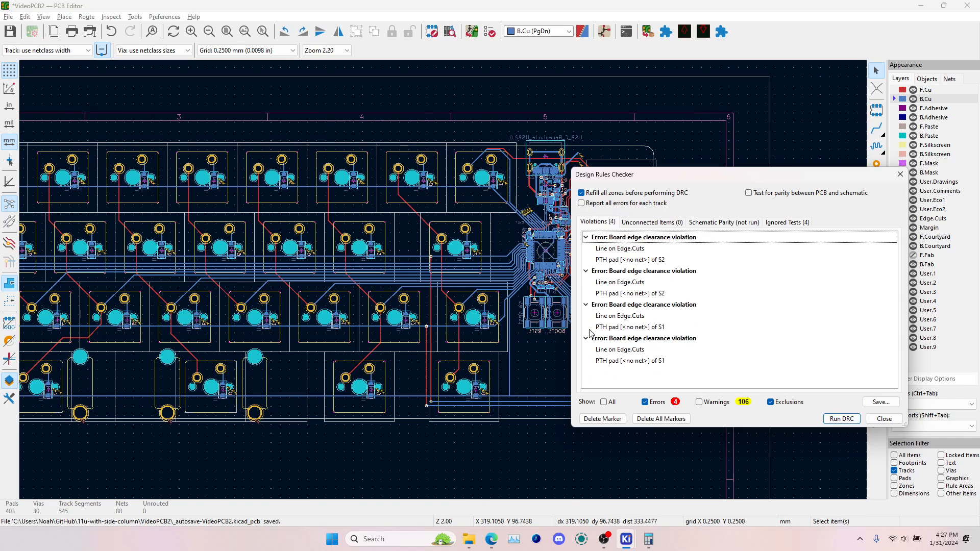
click(632, 361)
click(624, 350)
click(624, 328)
click(624, 316)
click(624, 293)
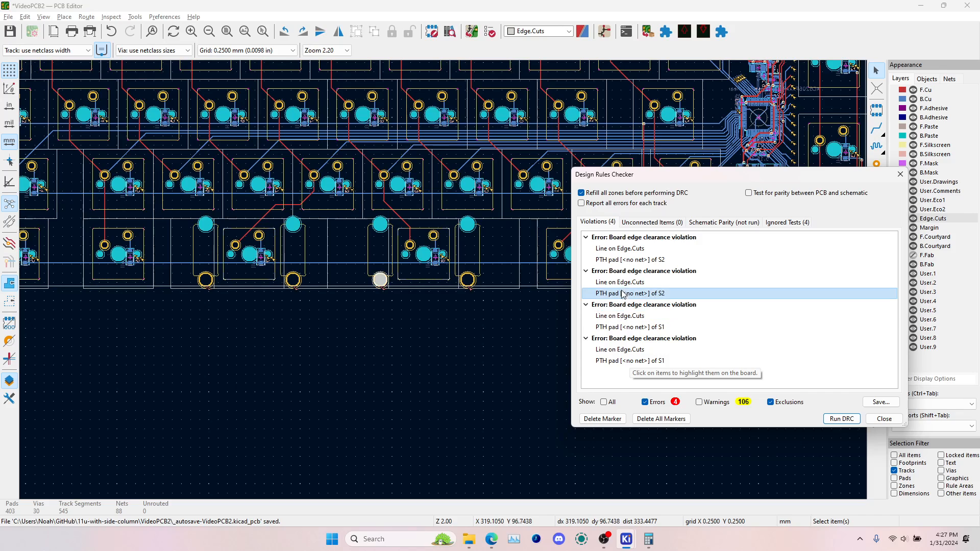
click(624, 282)
click(626, 249)
Filter the design rules check results to hide errors and show warnings
click(647, 402)
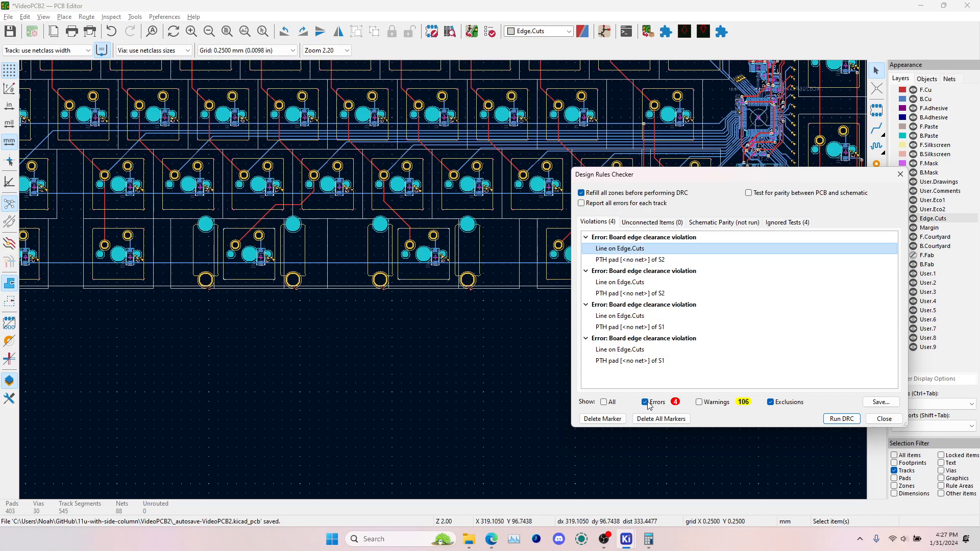
click(709, 404)
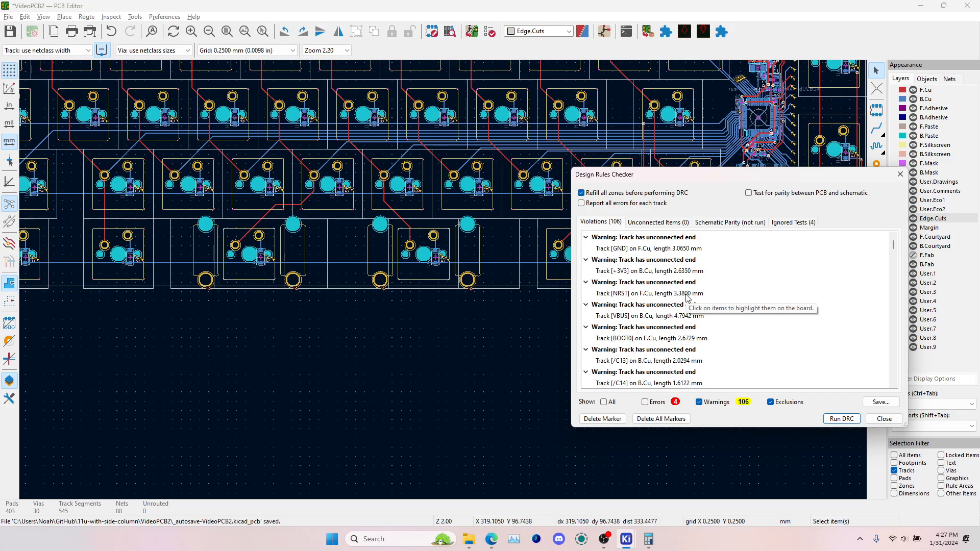
Locate the tracks behind the unconnected-end warnings around the microcontroller on the board
click(658, 250)
click(651, 351)
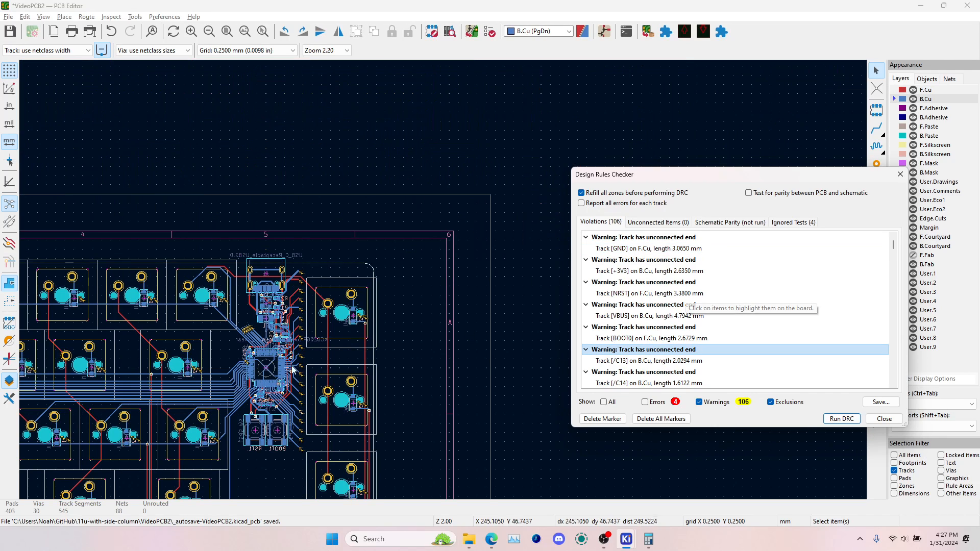
scroll(715, 324, down, 10)
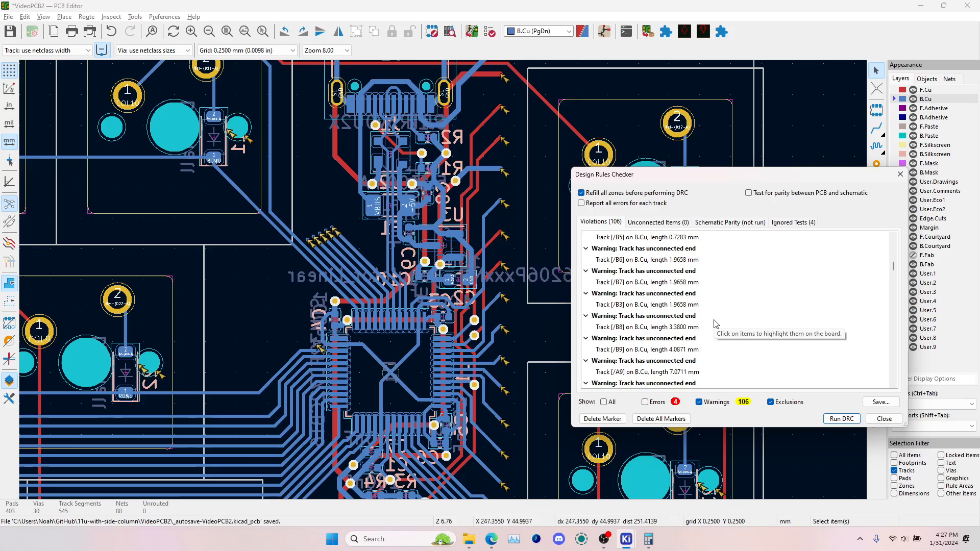
Inspect the B.Silkscreen lines and diode references clipped by solder mask, including D38 and D36, and close the design rules checker
click(637, 294)
click(638, 316)
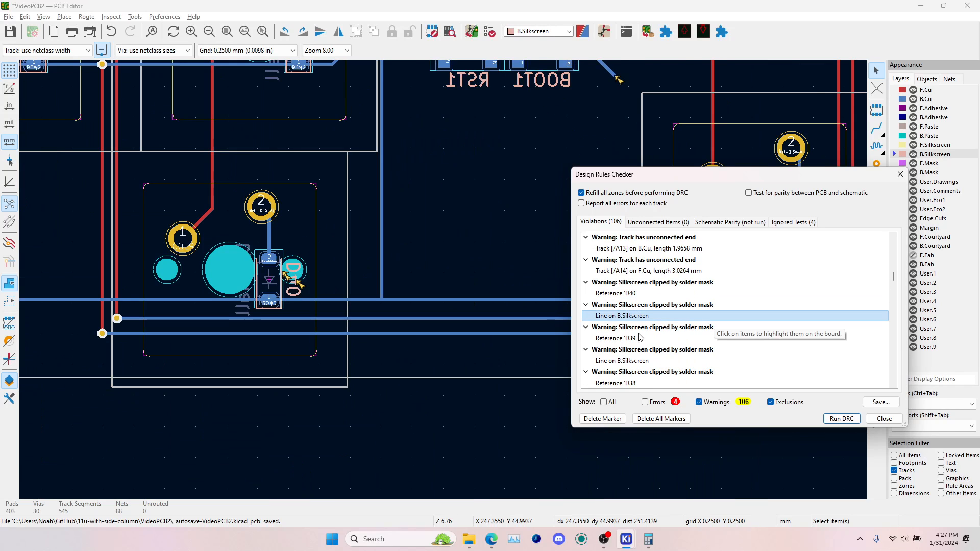
click(641, 349)
click(640, 361)
click(640, 382)
scroll(639, 341, down, 3)
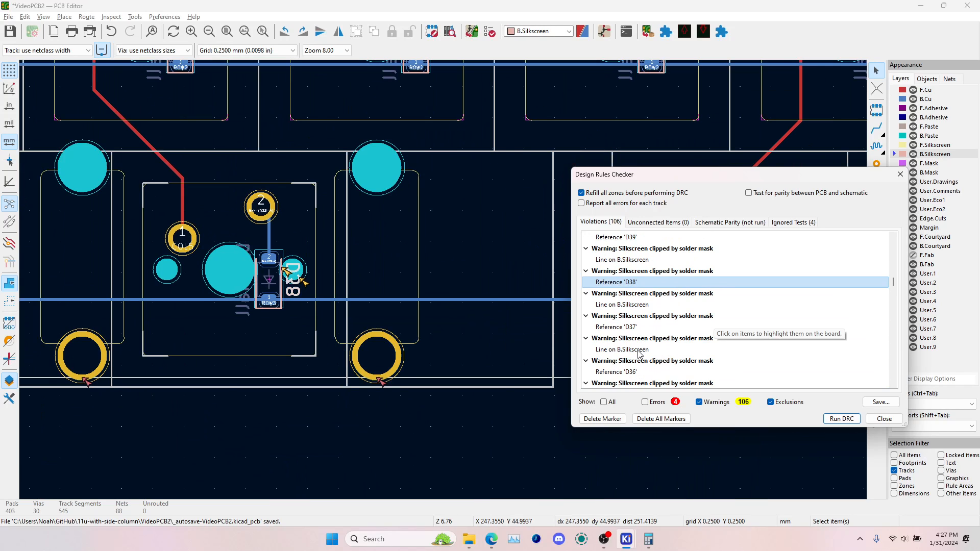
click(639, 350)
click(635, 372)
scroll(638, 344, down, 5)
scroll(638, 346, down, 20)
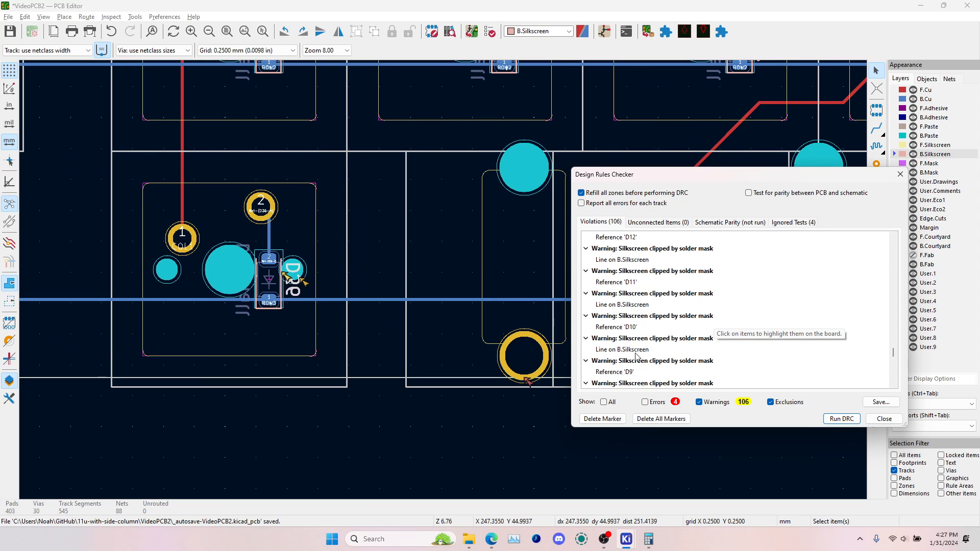
click(887, 418)
Reopen the design rules checker with all severities shown, and review the unconnected items with the microcontroller area in view
scroll(408, 285, down, 6)
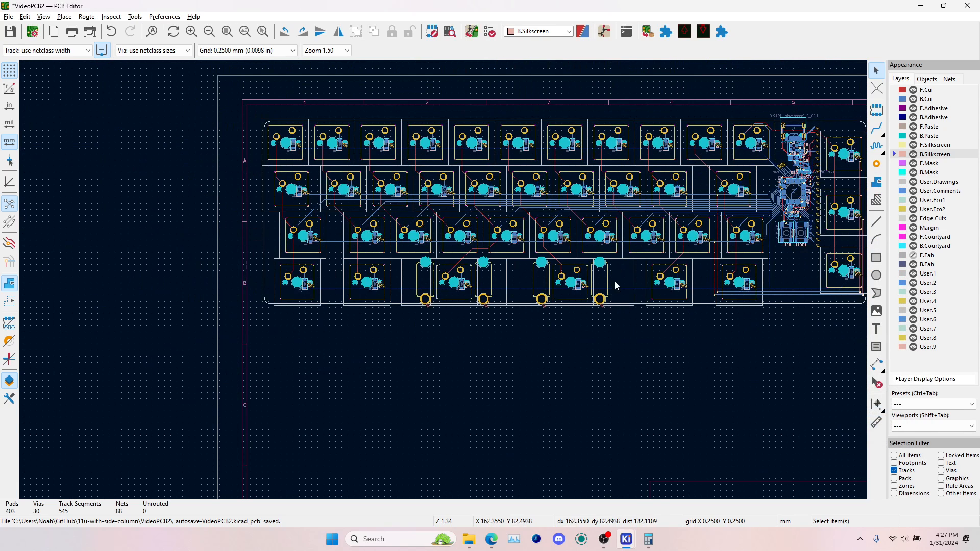
middle_drag(752, 279, 497, 318)
scroll(498, 321, up, 4)
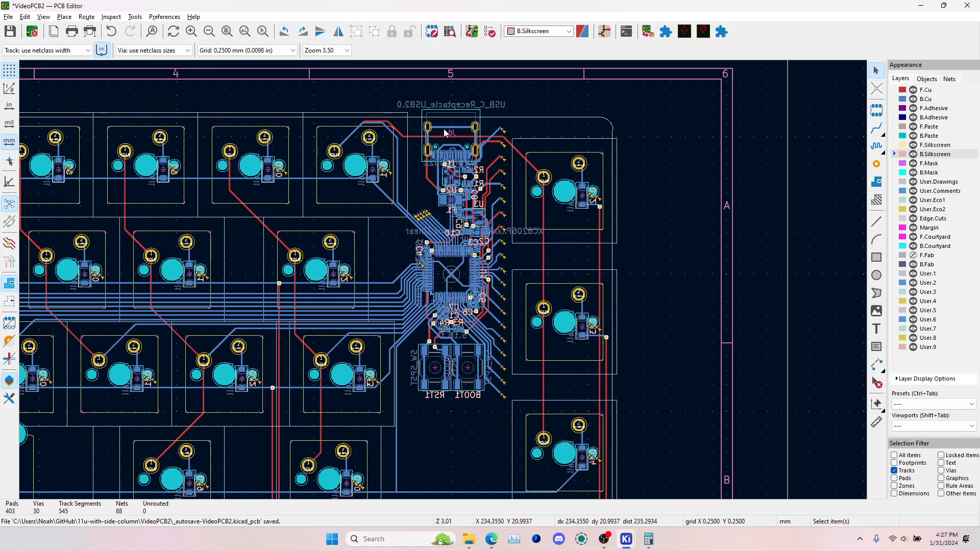
click(491, 32)
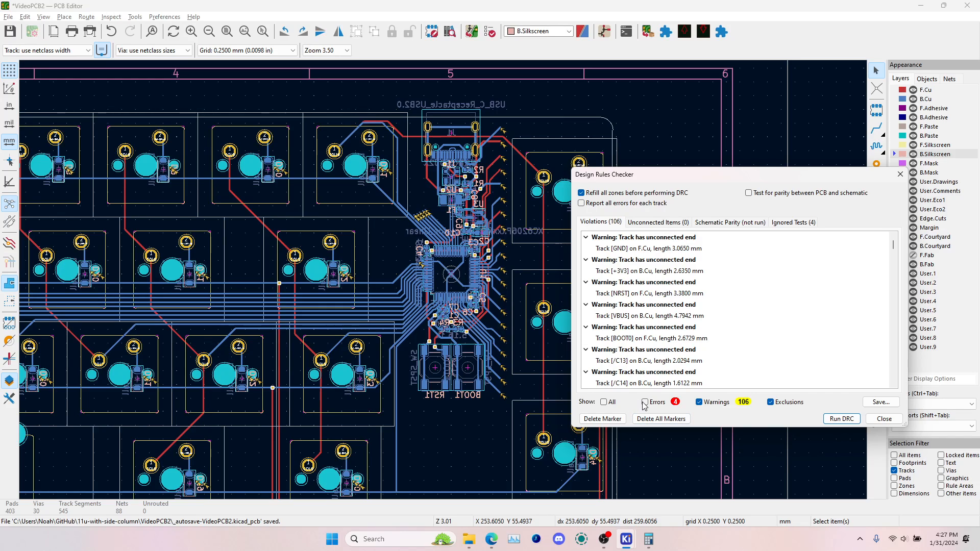
click(647, 229)
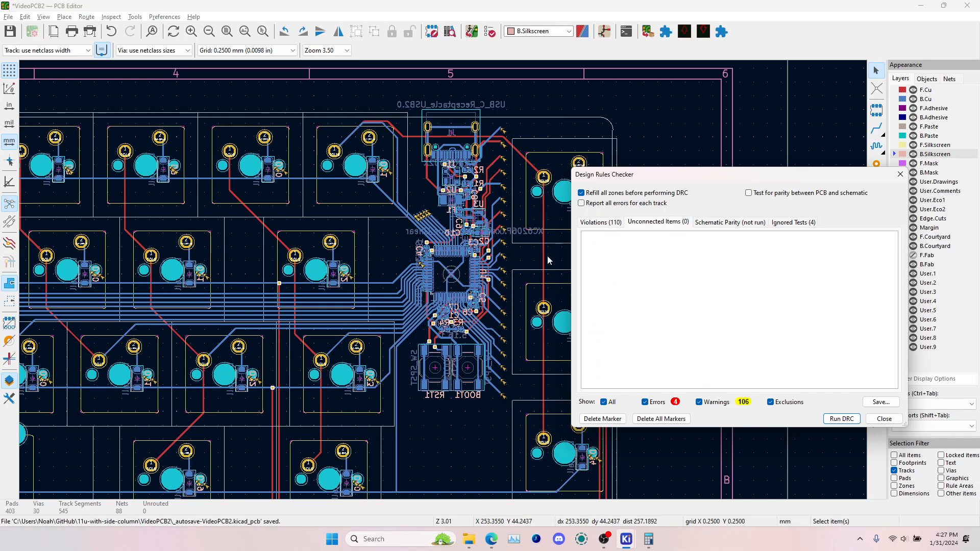
drag(660, 176, 641, 145)
Locate the unconnected +3V3 track from the violations, close the checker, and select the dangling VBUS stub beside the USB connector
click(567, 191)
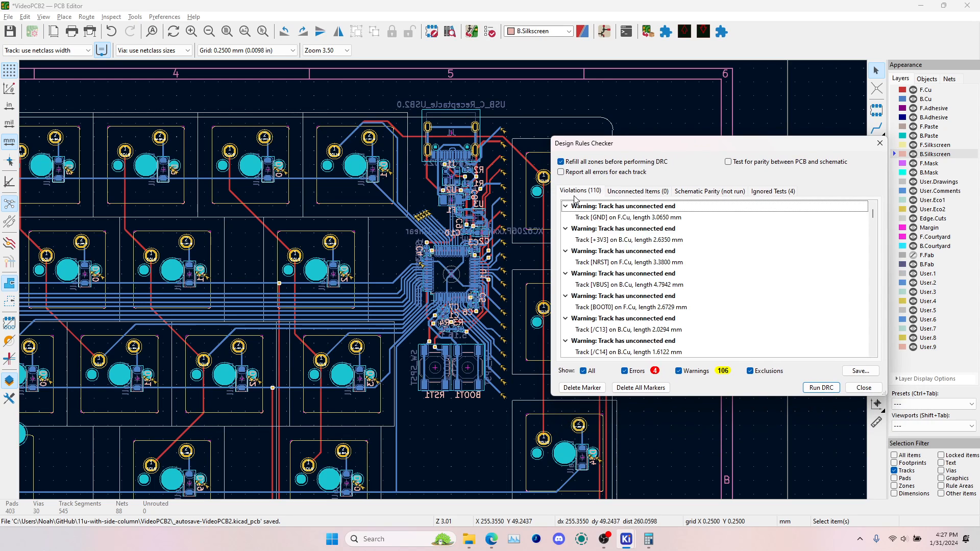
click(633, 241)
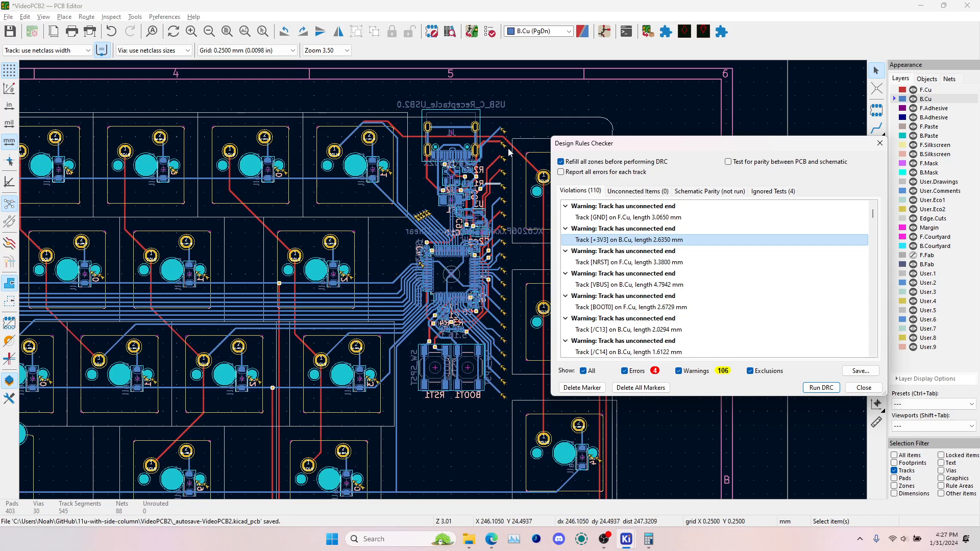
scroll(475, 175, up, 5)
click(880, 143)
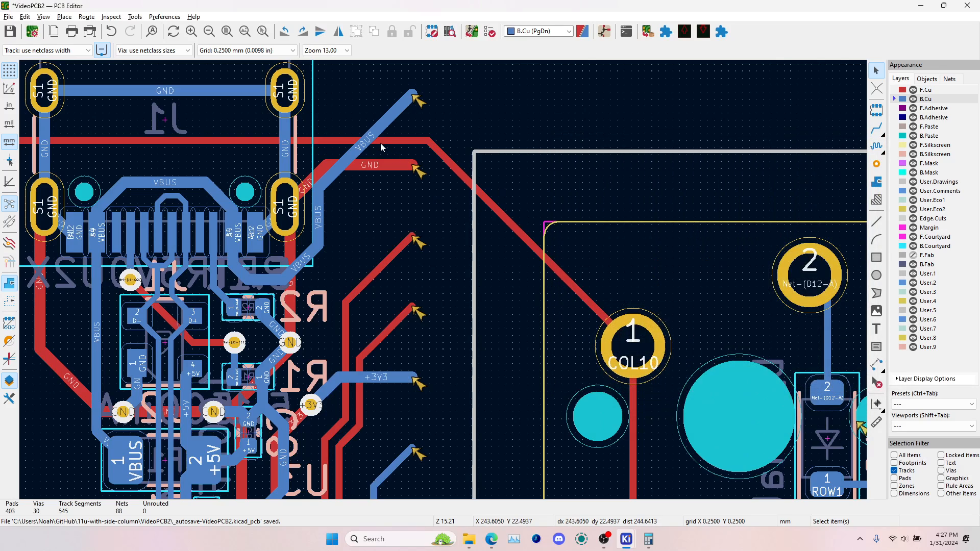
click(372, 137)
click(385, 121)
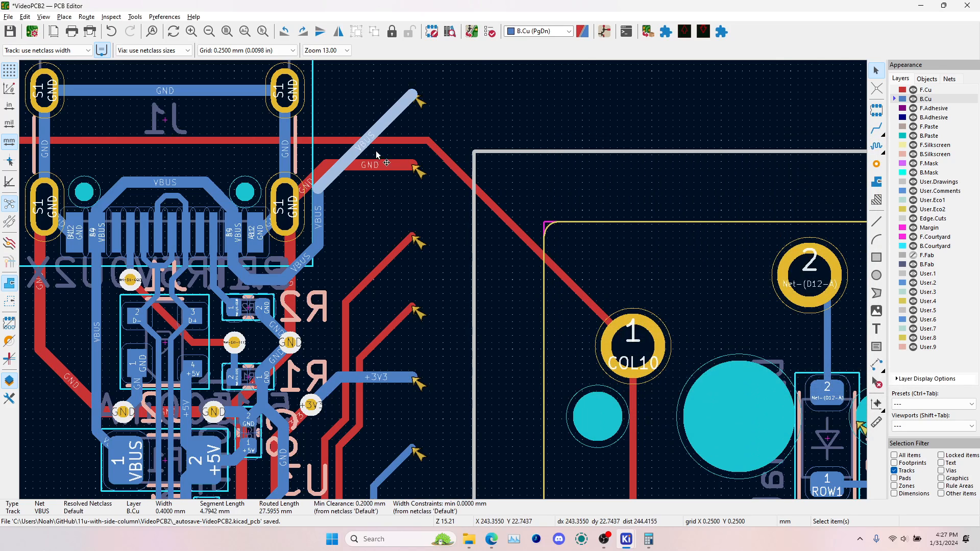
Set up Cleanup Tracks and Vias with only the deletion of tracks connecting different nets and of redundant vias enabled
click(135, 16)
click(174, 137)
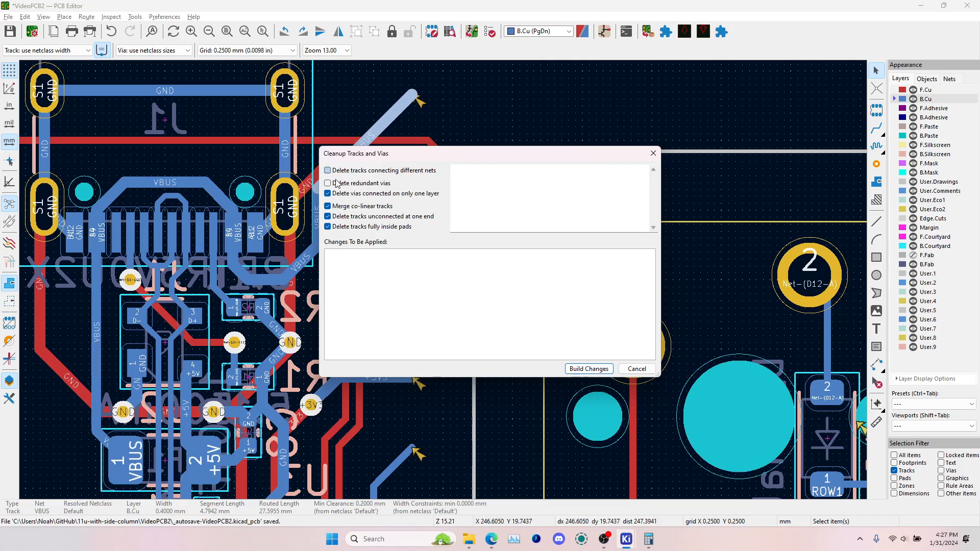
click(342, 206)
click(365, 185)
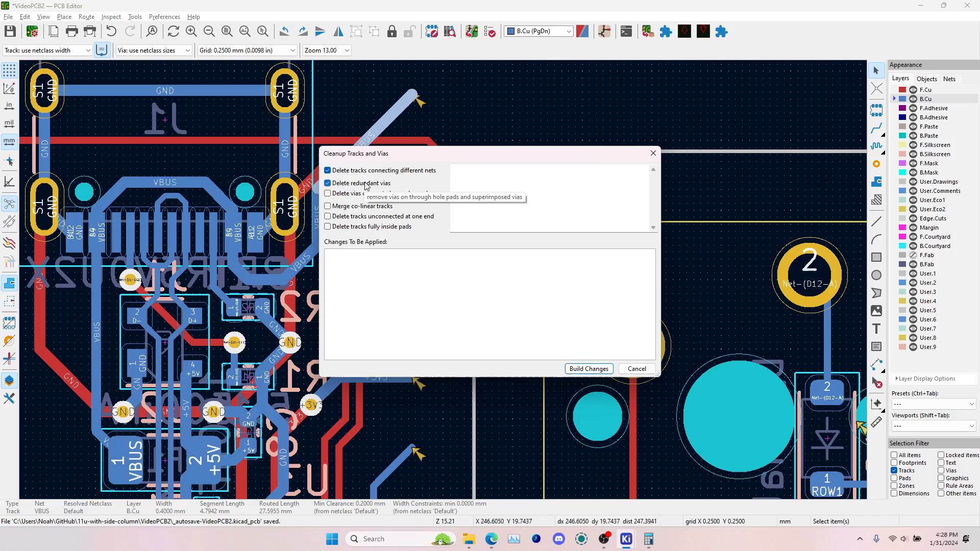
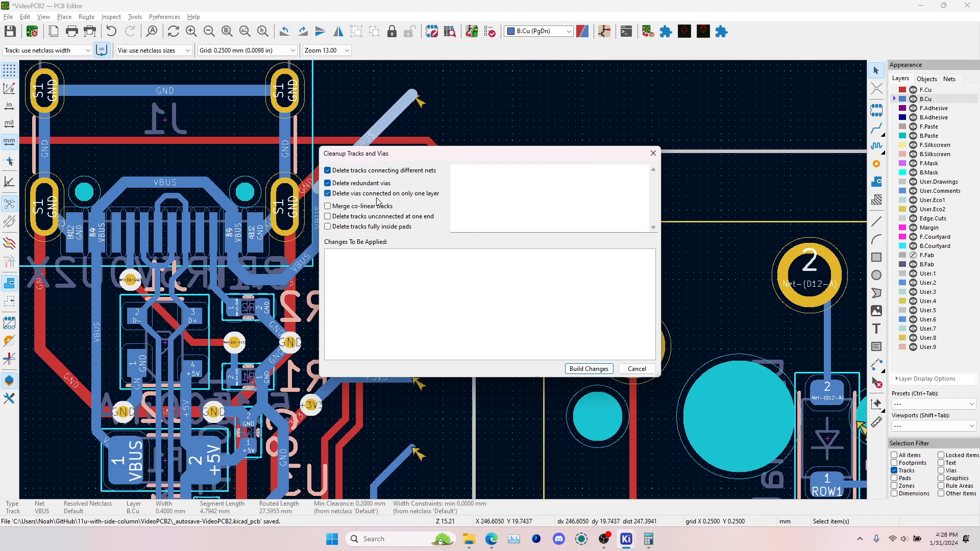
Enable merging co-linear tracks and deleting tracks unconnected at one end or fully inside pads in the track cleanup options, then close them
click(361, 207)
click(328, 216)
drag(422, 157, 628, 141)
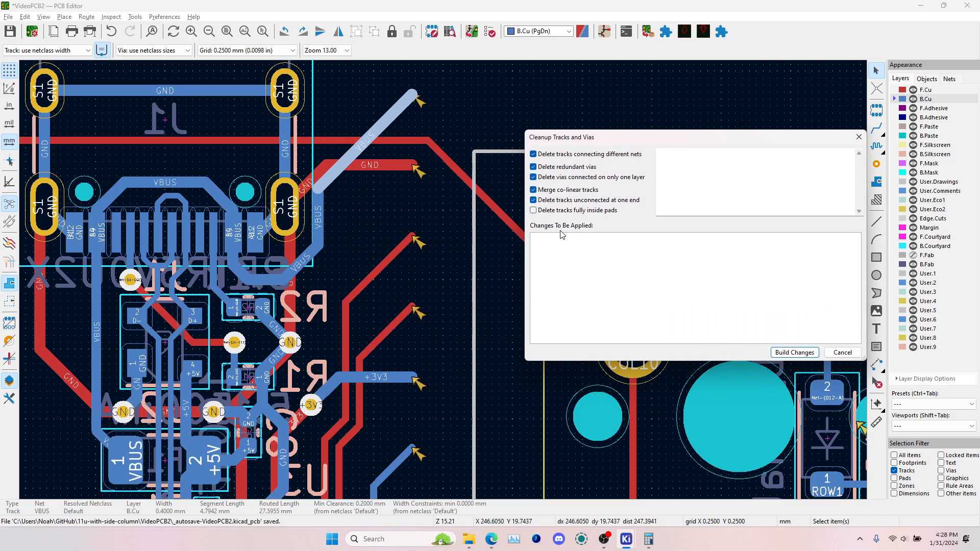
drag(648, 139, 465, 159)
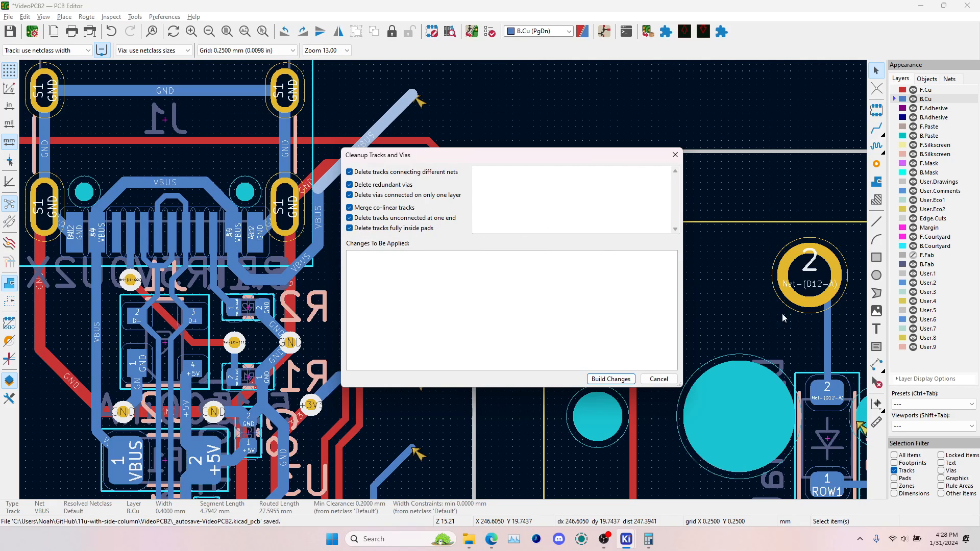
click(664, 381)
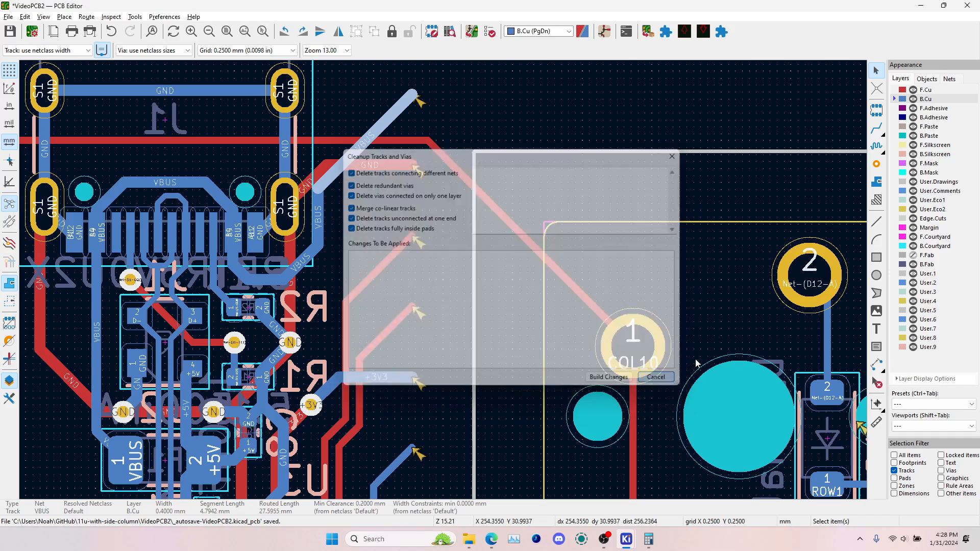
Examine the short Net-(D12-A) track segment inside pad 2 and the existing design rule violations
click(824, 289)
scroll(823, 289, up, 4)
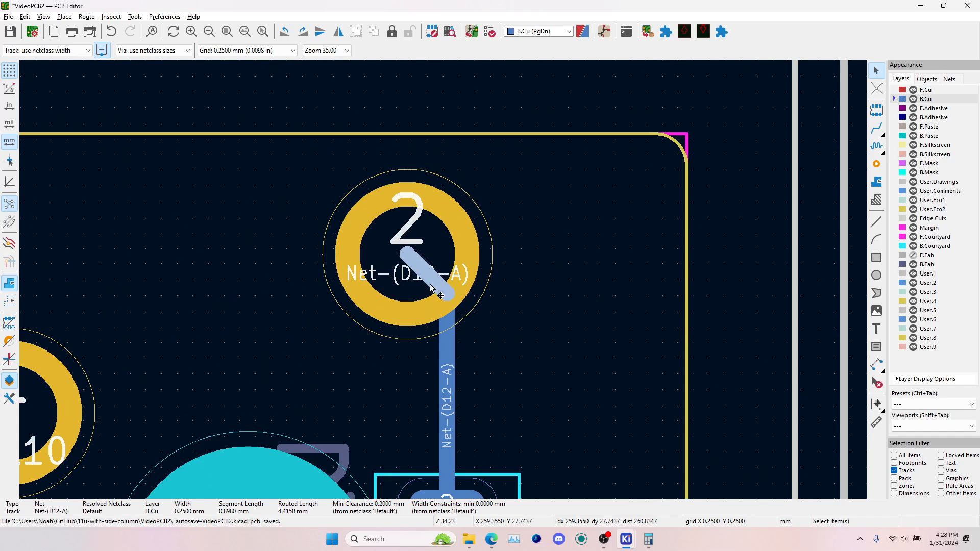
click(491, 31)
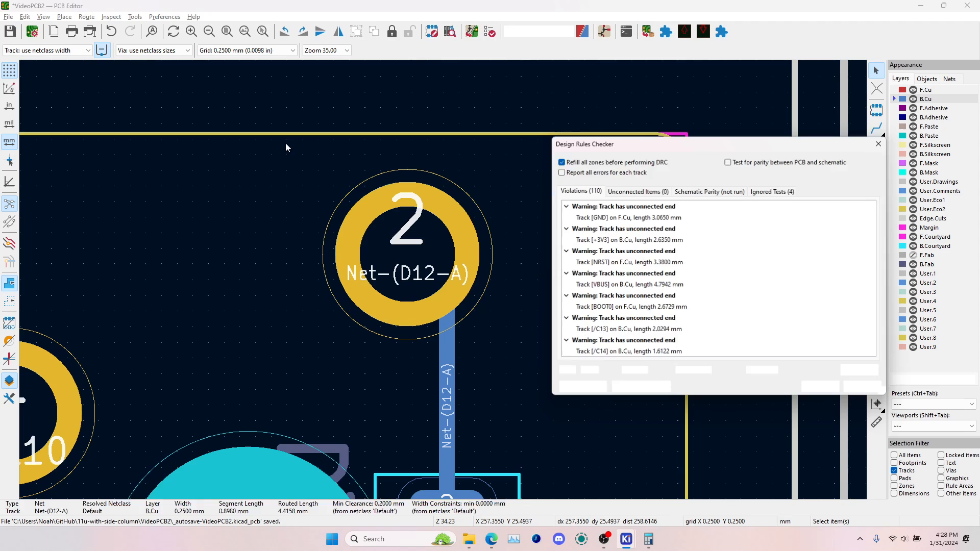
click(864, 387)
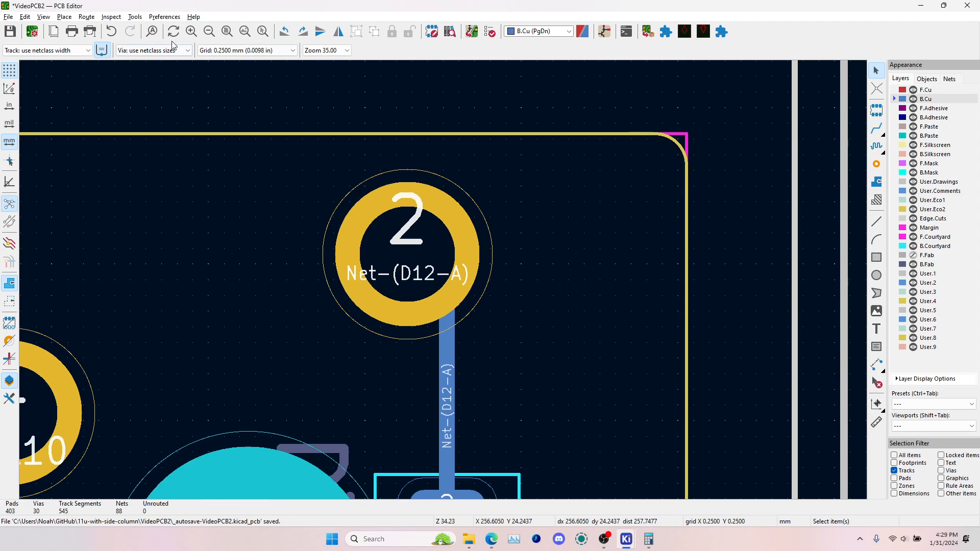
Run the tracks and vias cleanup with all options enabled and apply its changes to the board
click(135, 17)
click(187, 137)
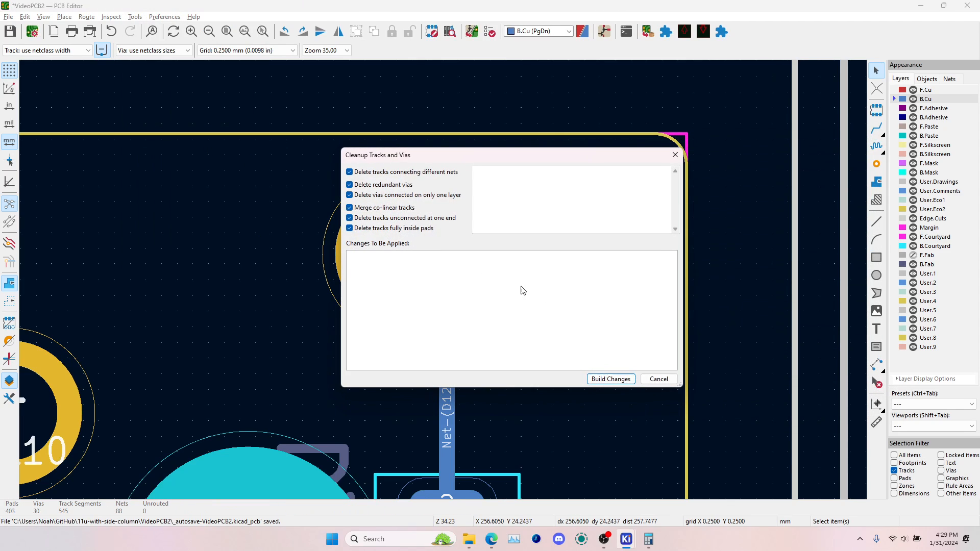
click(608, 380)
click(623, 380)
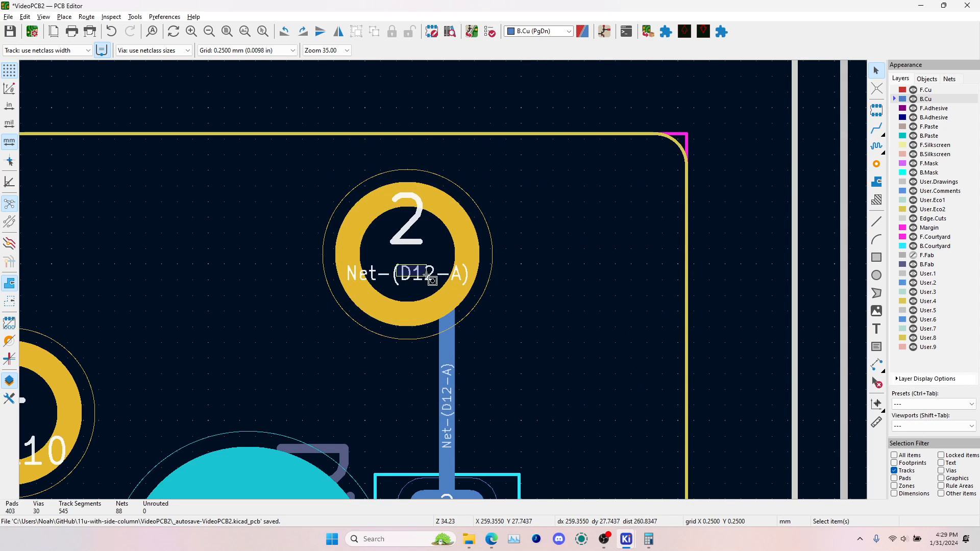
Examine the D12 pad, the USB and controller area and the side key column for leftover track stubs
drag(432, 280, 520, 352)
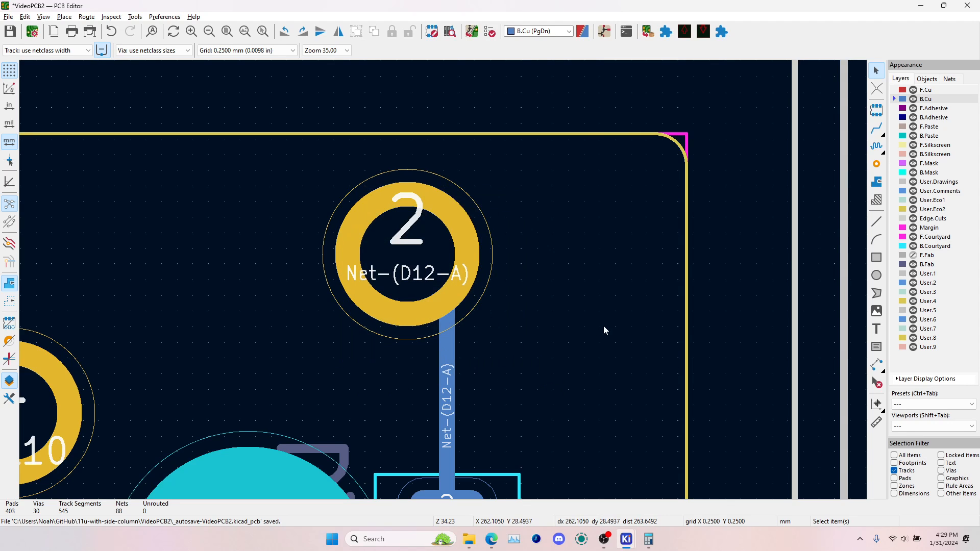
scroll(483, 327, down, 8)
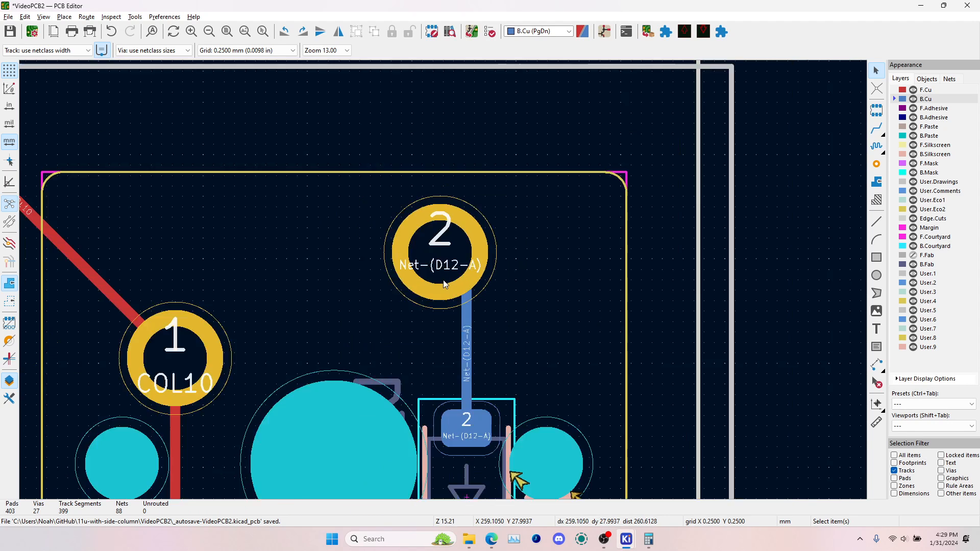
scroll(383, 330, up, 5)
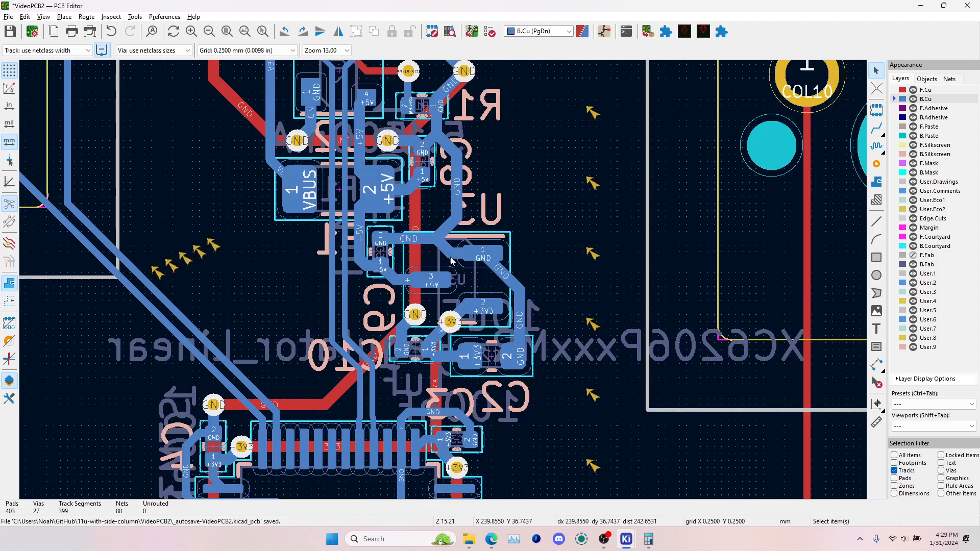
scroll(503, 148, down, 2)
scroll(486, 94, down, 2)
shift+scroll(434, 327, down, 4)
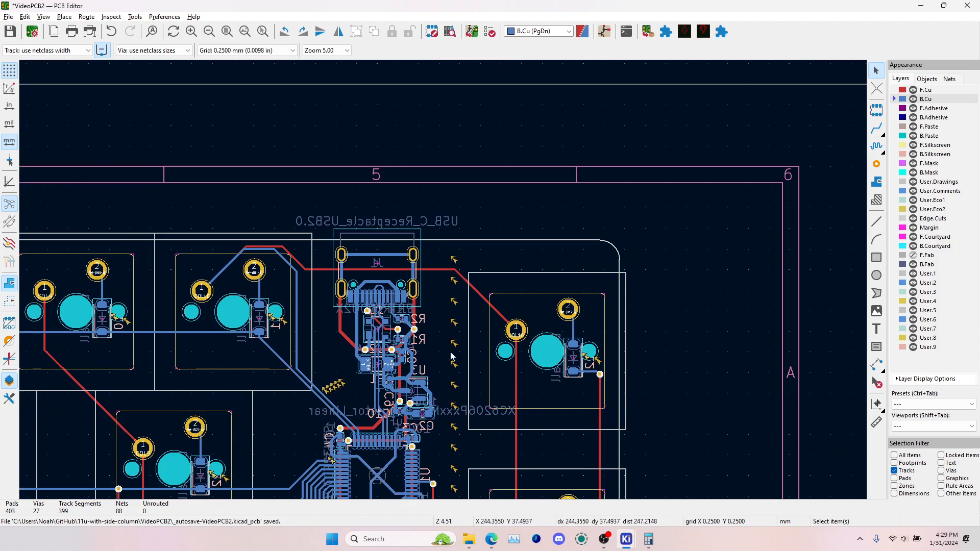
middle_drag(436, 419, 443, 230)
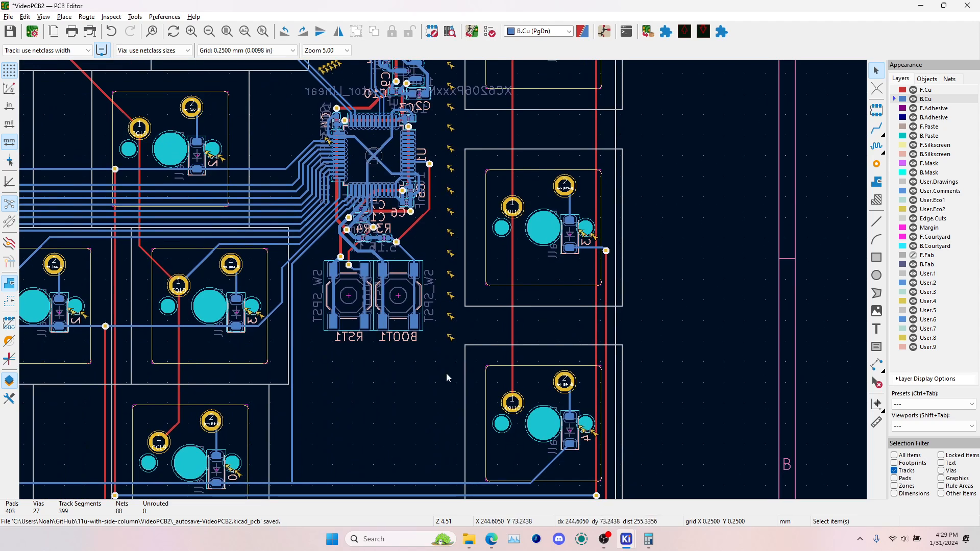
middle_drag(436, 186, 471, 461)
Run the design rules check and hide errors from the violations list
click(483, 33)
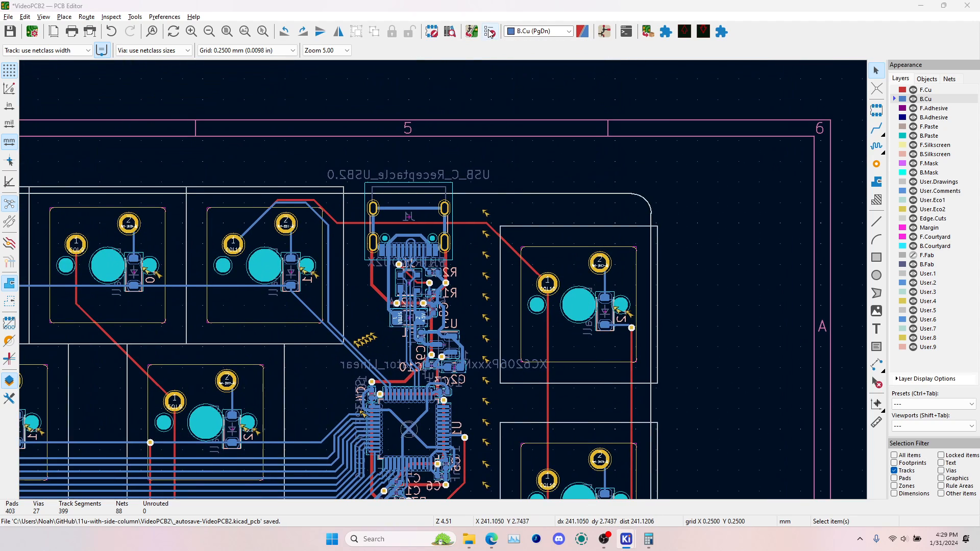
click(824, 387)
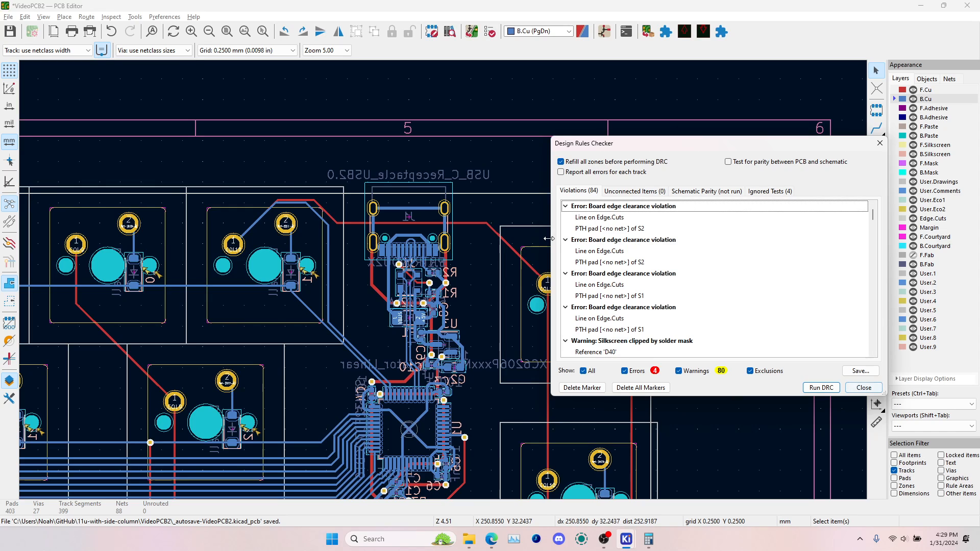
click(633, 371)
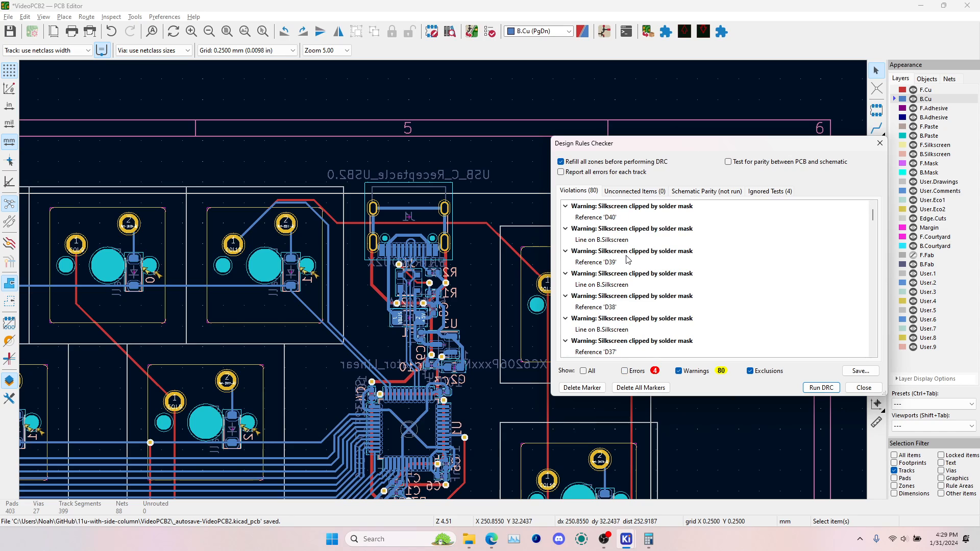
Locate silkscreen-clipped-by-solder-mask warnings, including those for references D37 and D36, on the board and inspect the D36 label
click(628, 262)
click(613, 286)
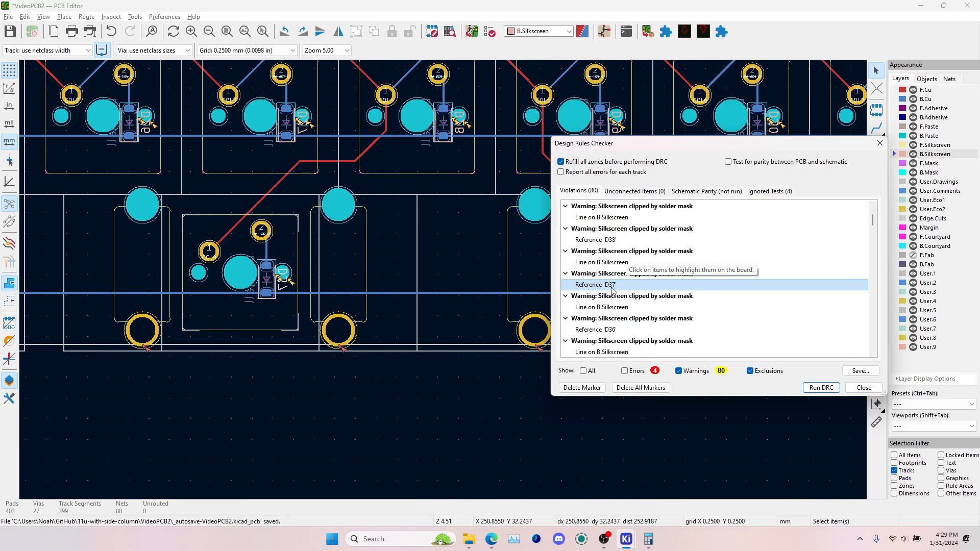
click(623, 309)
click(616, 331)
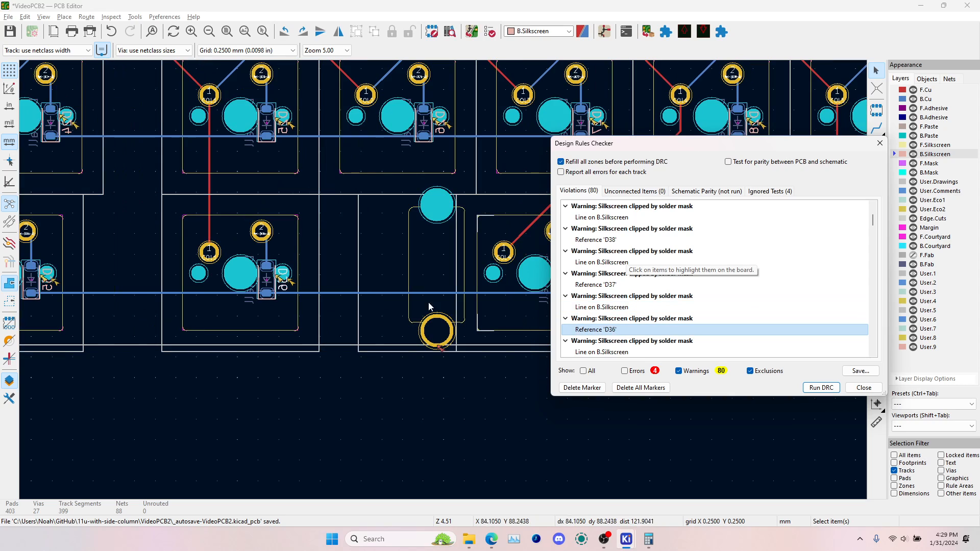
click(850, 389)
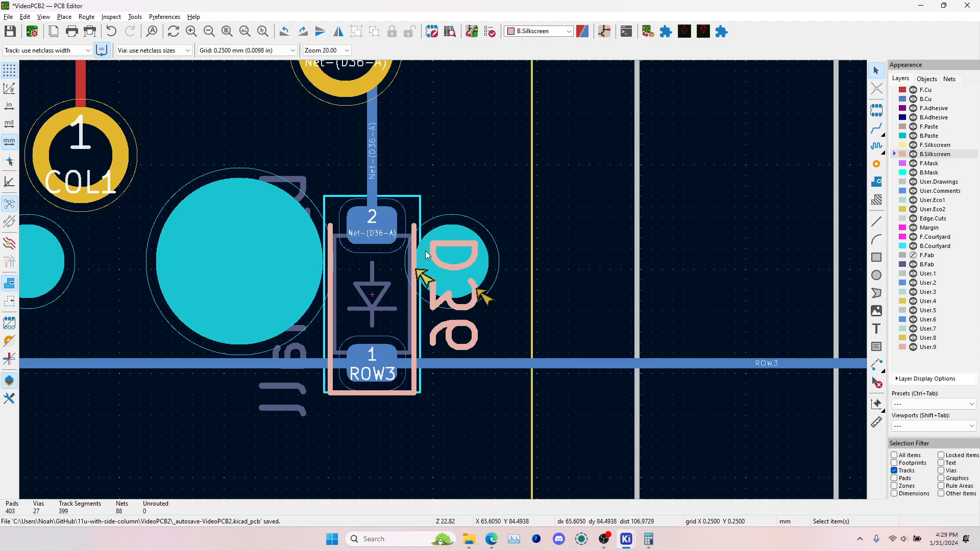
Limit the selection filter to text and delete the diode reference labels across most of the main key matrix
click(894, 470)
scroll(542, 258, down, 8)
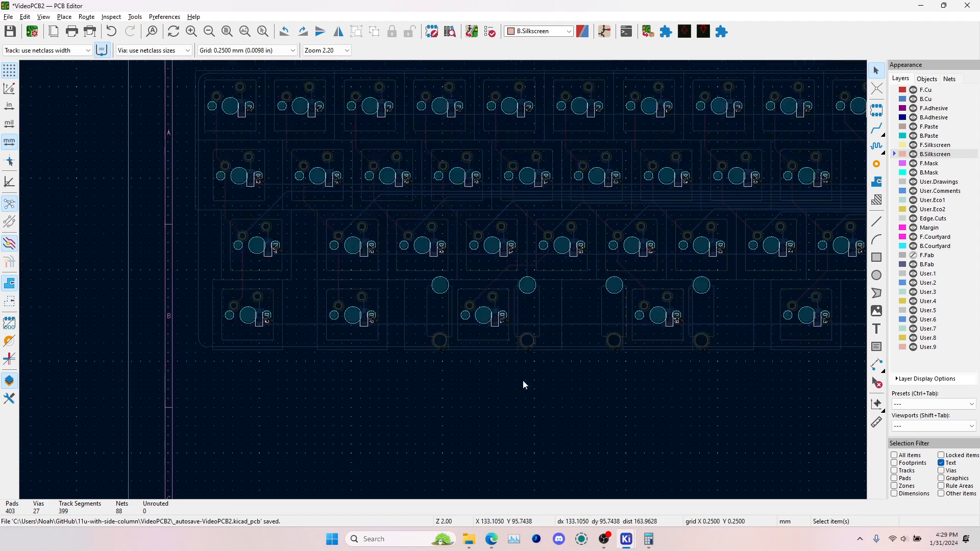
middle_drag(522, 381, 406, 403)
middle_drag(761, 288, 676, 323)
middle_drag(251, 259, 508, 247)
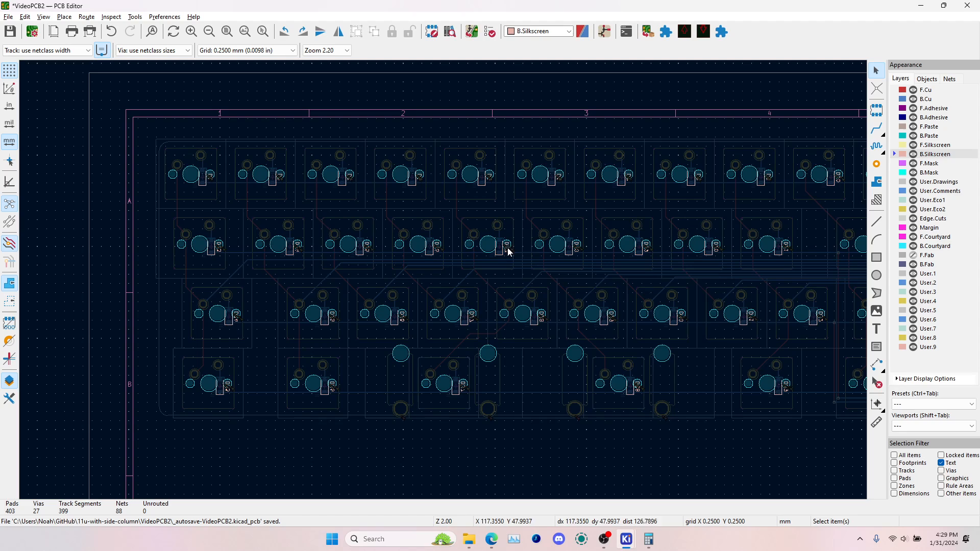
drag(179, 123, 837, 431)
key(Delete)
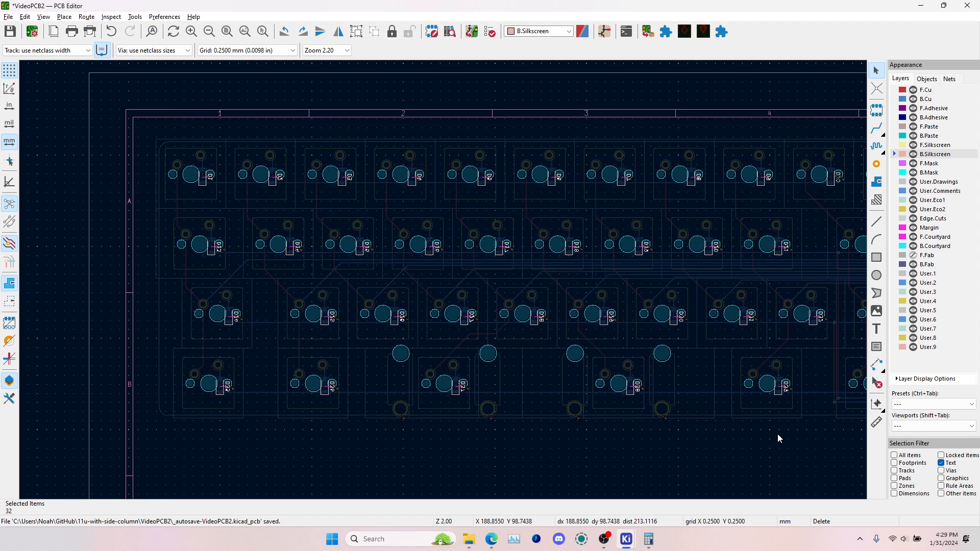
Delete the diode reference labels in the remaining matrix columns and the separate side column, and save the board
middle_drag(750, 435, 443, 424)
drag(476, 113, 613, 417)
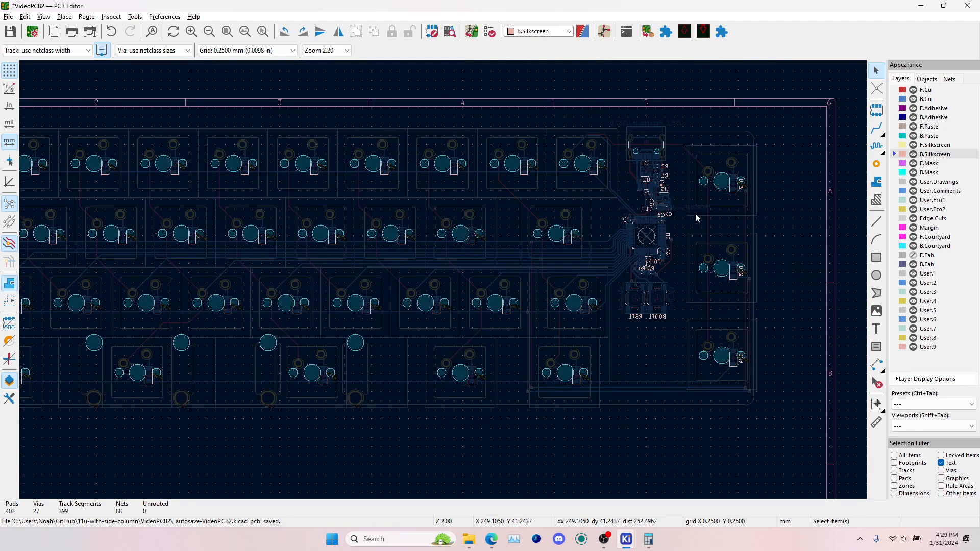
drag(725, 132, 766, 413)
key(Delete)
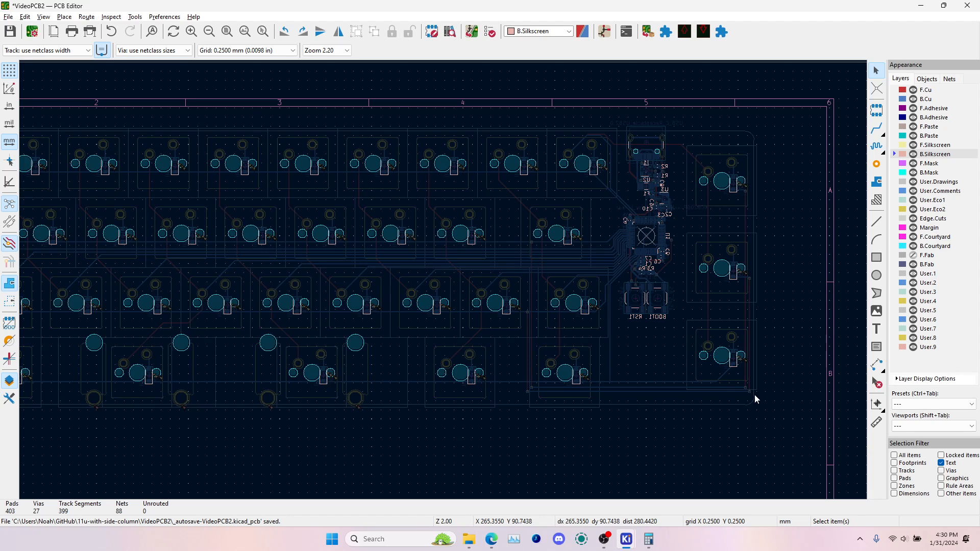
key(ctrl+s)
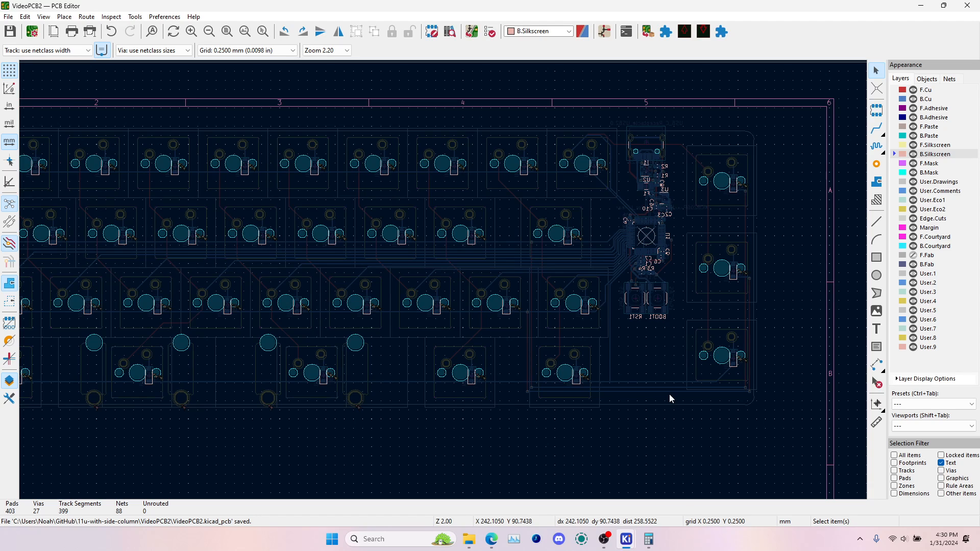
Examine the back side of the board in the 3D viewer and return to the PCB editor
key(alt+3)
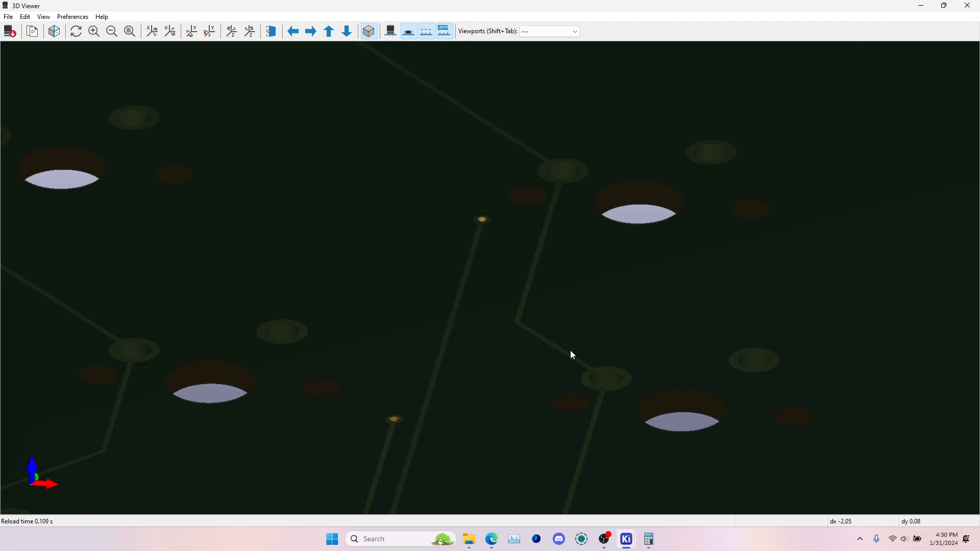
scroll(567, 351, down, 1)
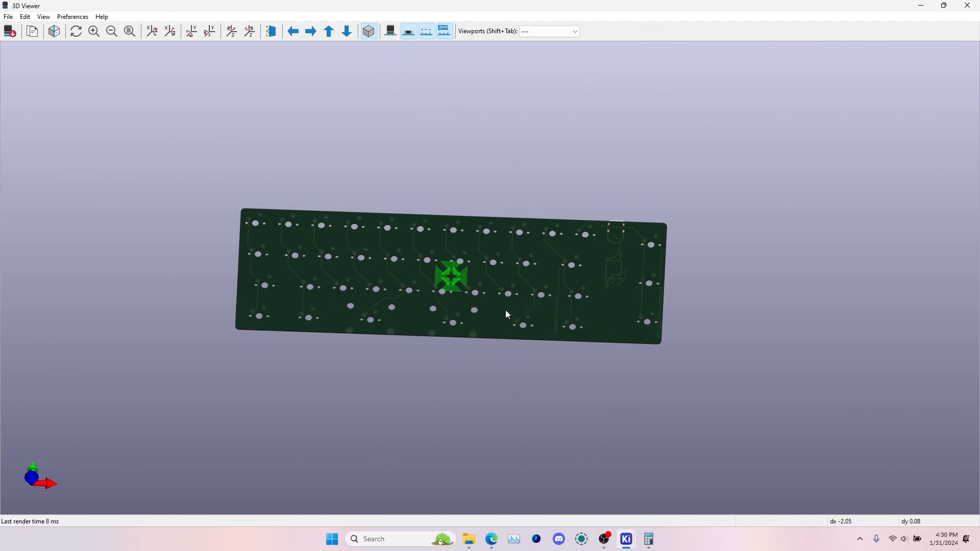
key(f)
scroll(504, 287, up, 10)
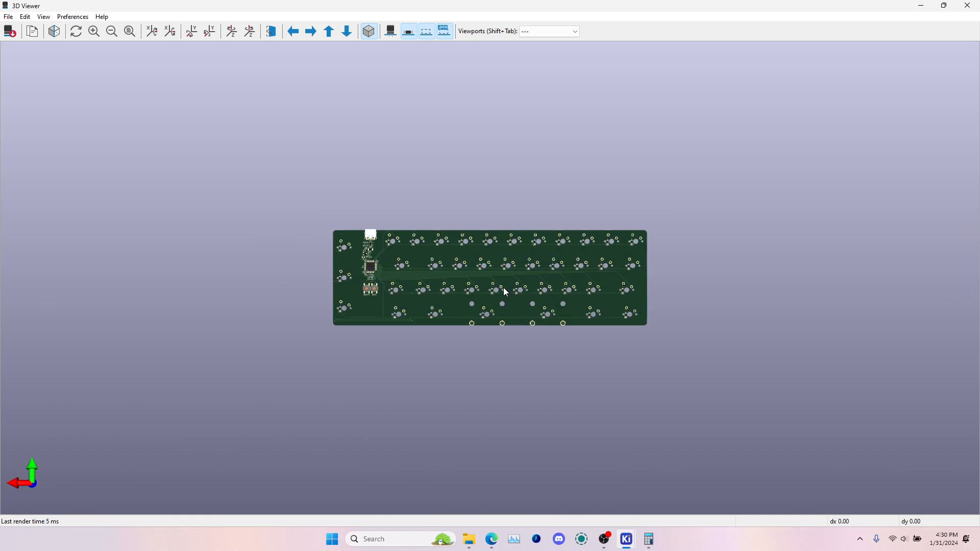
scroll(504, 287, up, 1)
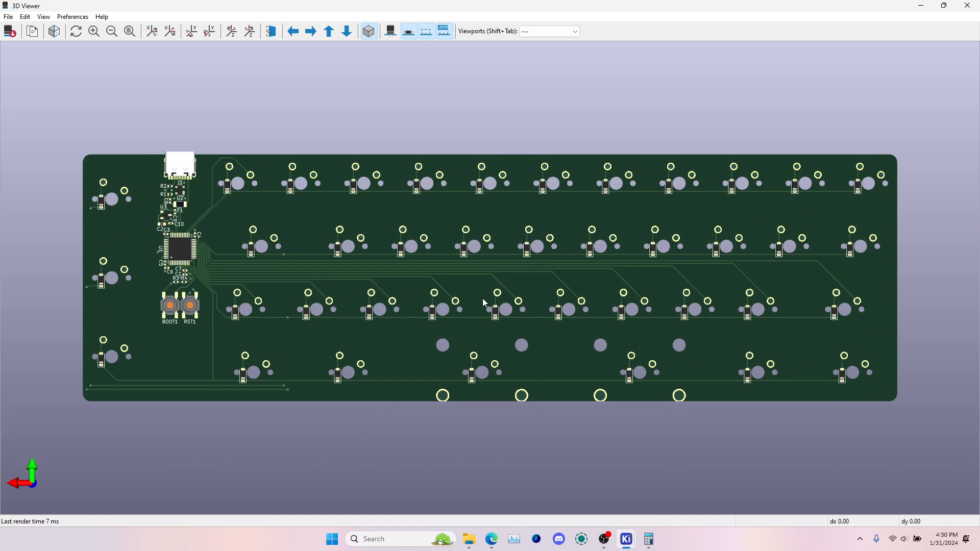
key(alt+Tab)
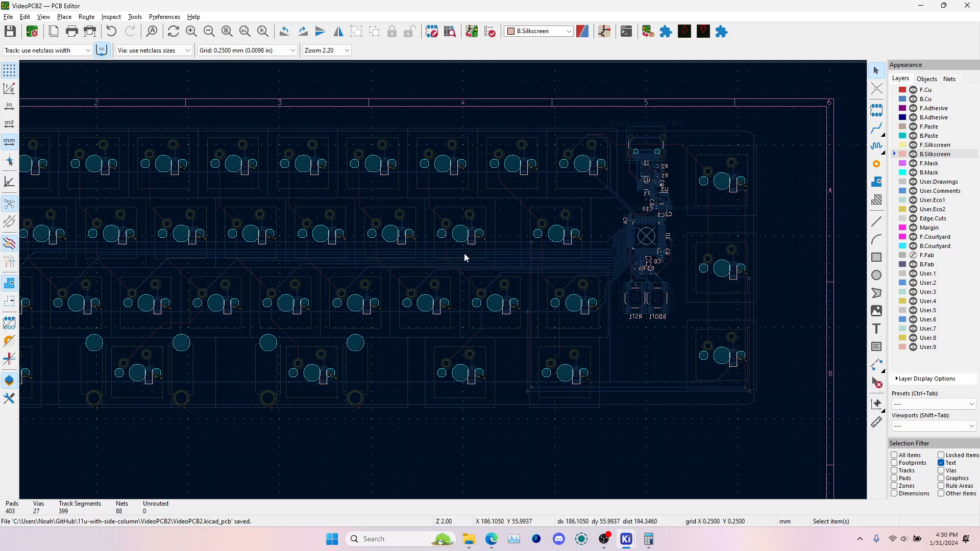
Rerun the design rules check on the board without the diode reference labels
click(475, 31)
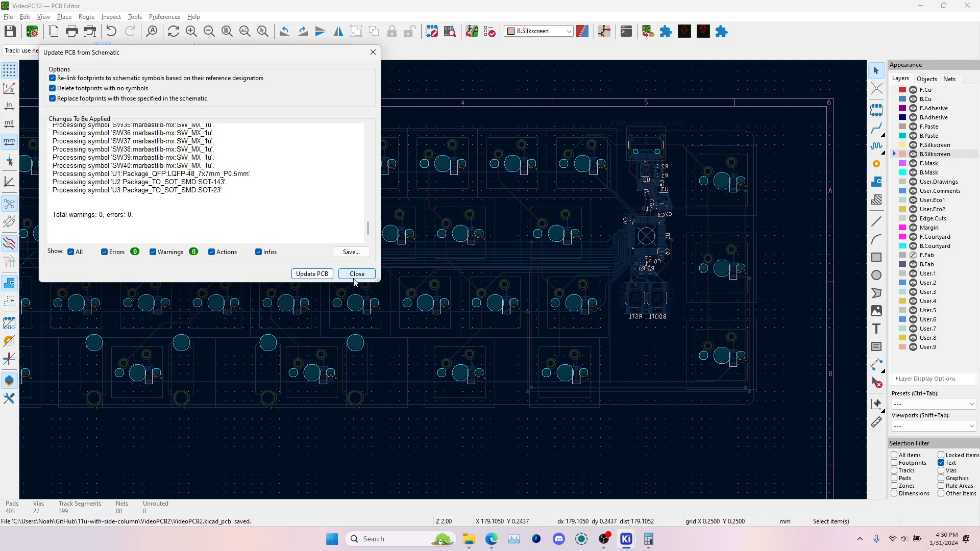
click(357, 274)
click(486, 33)
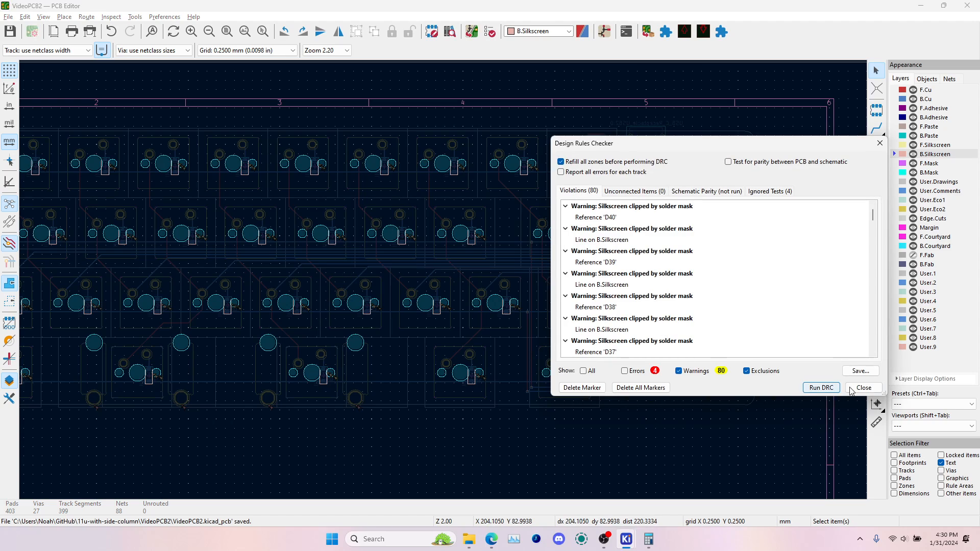
click(817, 387)
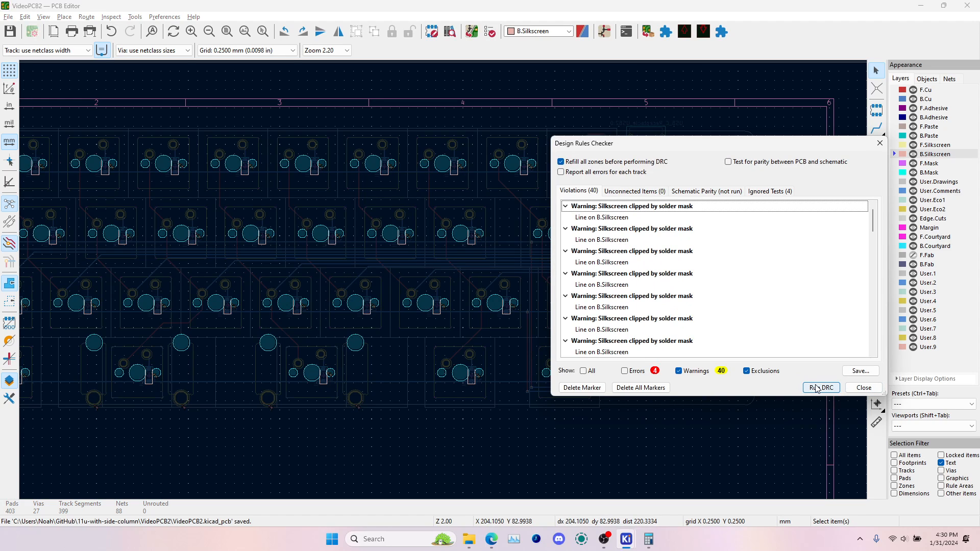
Locate the remaining B.Silkscreen line warnings on the board from the violations list
click(620, 217)
click(622, 256)
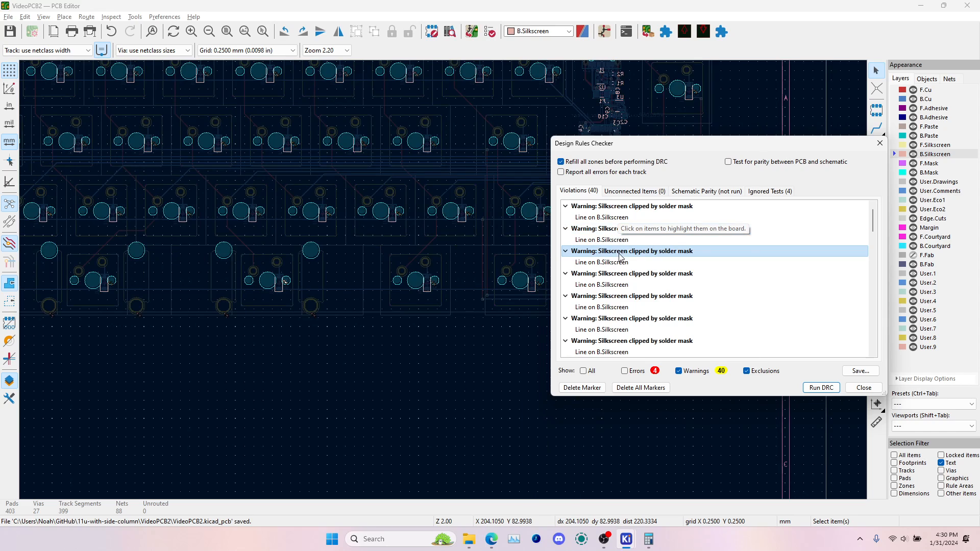
click(619, 280)
click(619, 295)
click(618, 307)
click(616, 330)
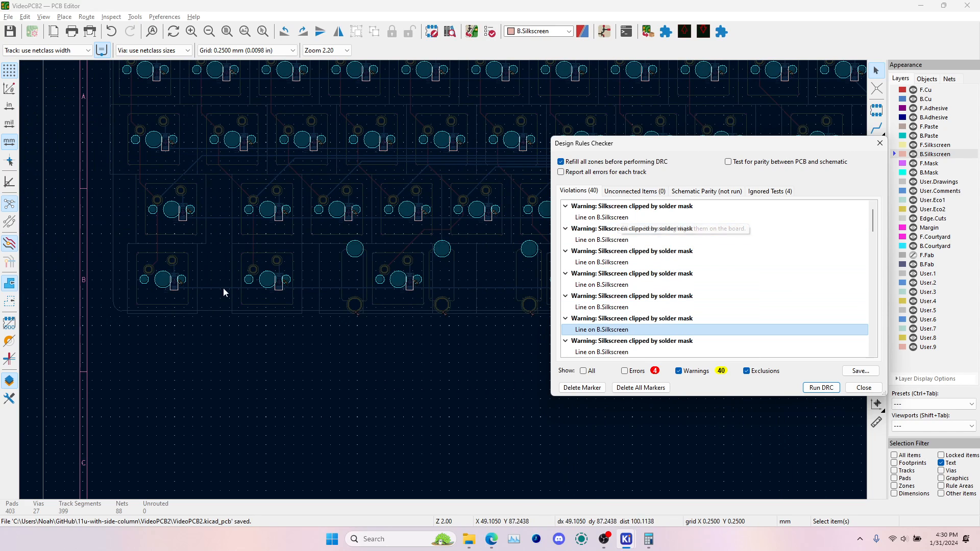
Examine the clipped B.Silkscreen outline around the diode on the board, review the remaining warnings, and close the Design Rules Checker
scroll(432, 291, up, 6)
scroll(456, 272, down, 2)
drag(699, 149, 142, 150)
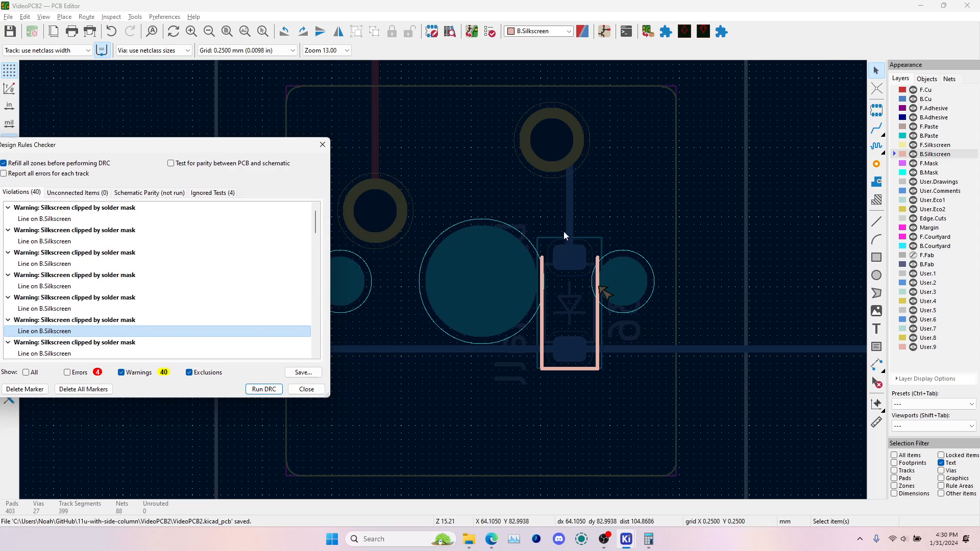
click(602, 271)
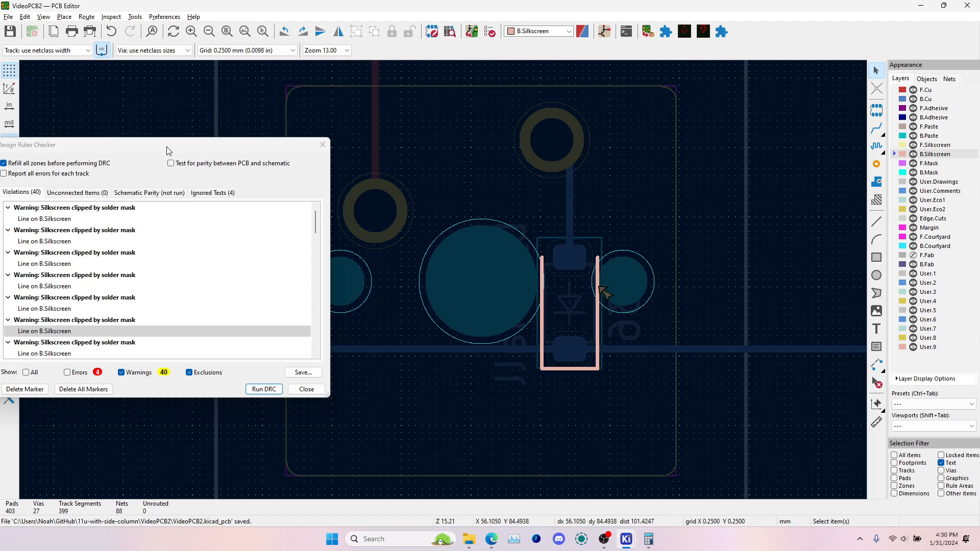
drag(168, 150, 459, 136)
scroll(401, 301, down, 10)
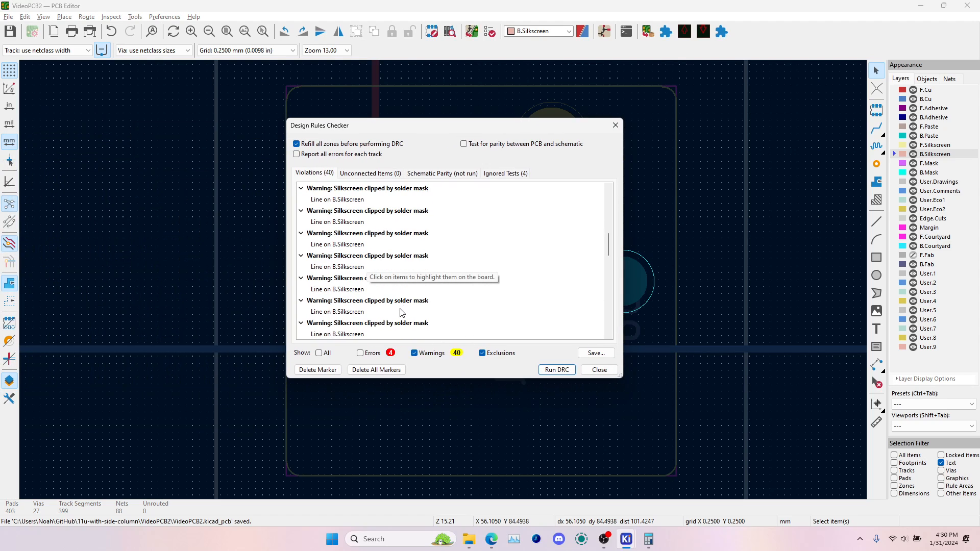
scroll(402, 303, up, 10)
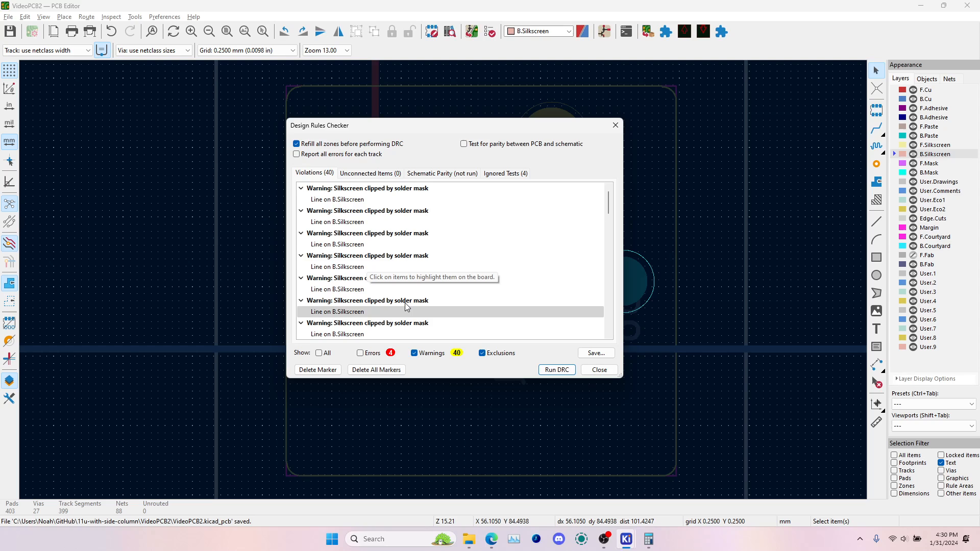
click(604, 370)
Check switch SW40 and diode D40 in the schematic's switches sheet, then return to the PCB editor
click(605, 32)
scroll(476, 316, down, 5)
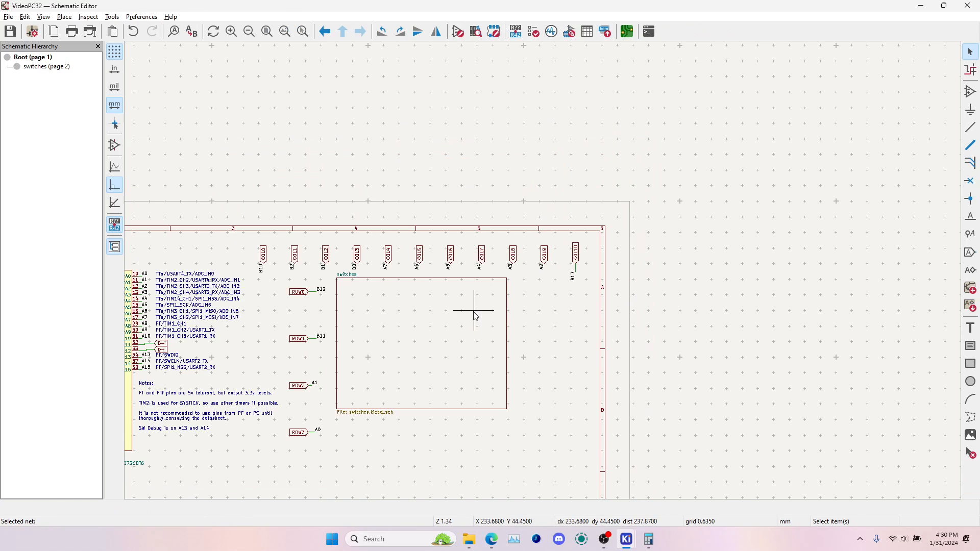
double_click(476, 317)
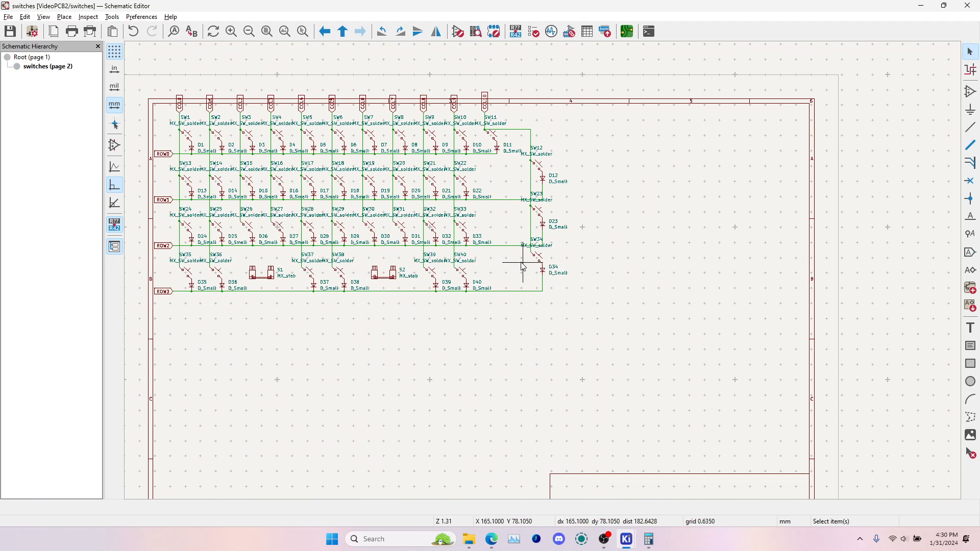
scroll(465, 267, up, 5)
click(458, 268)
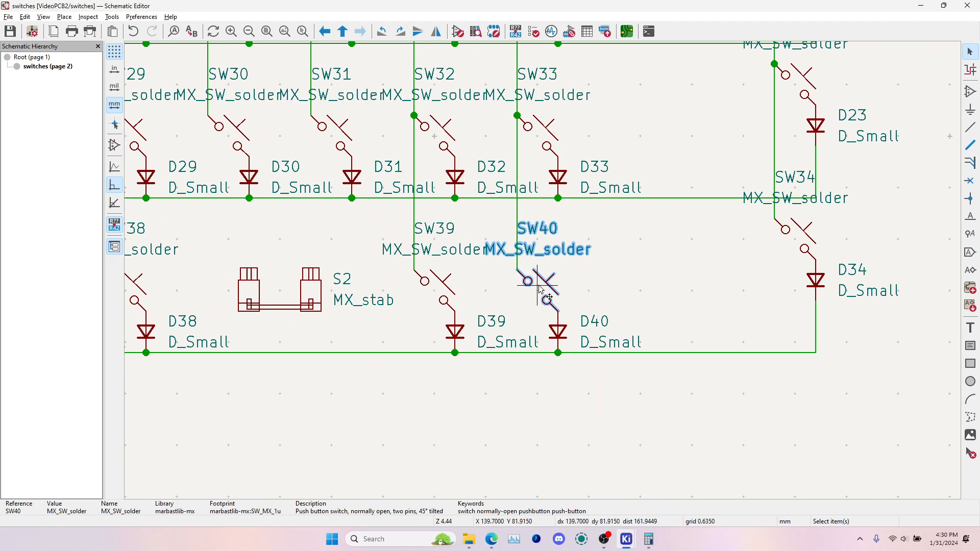
click(555, 336)
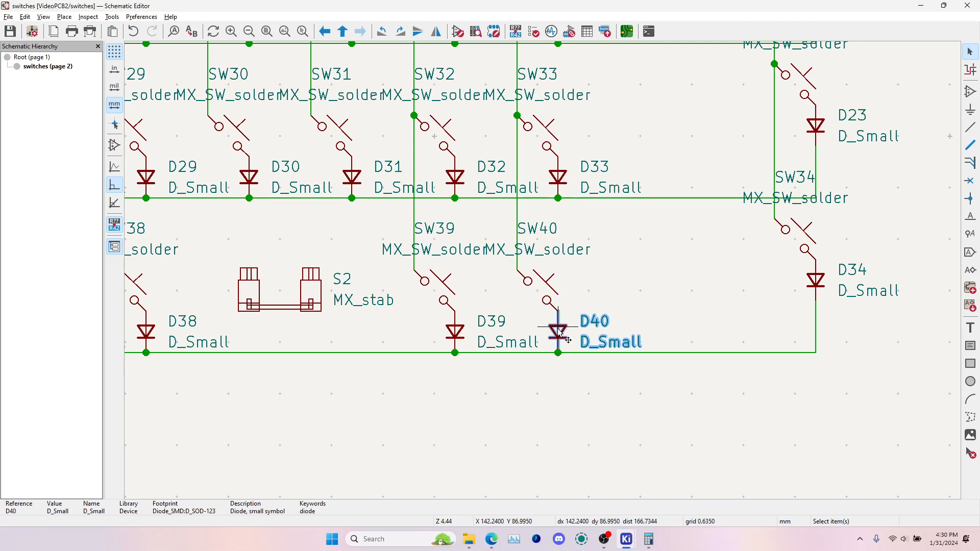
click(627, 31)
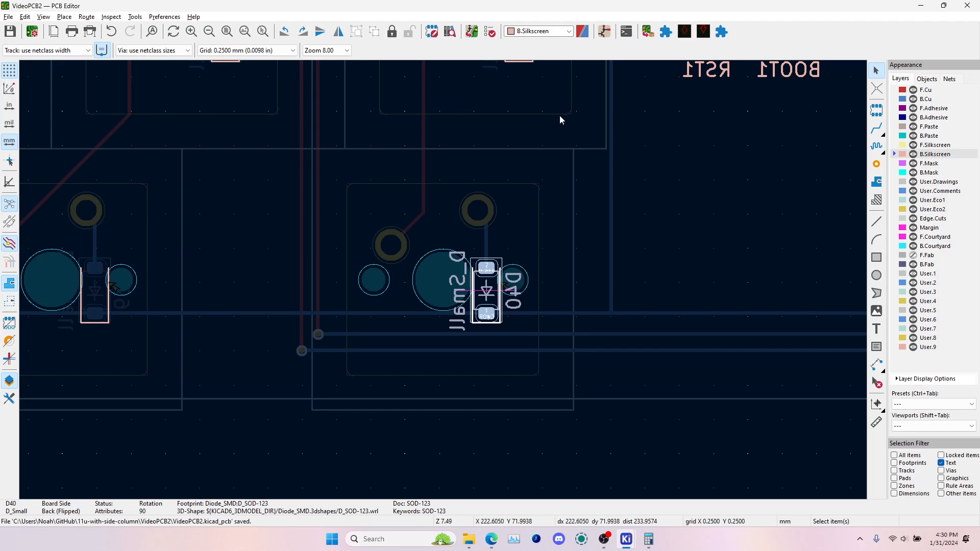
Update the PCB from the schematic and rerun the design rules check
click(472, 31)
key(Return)
click(490, 32)
click(560, 374)
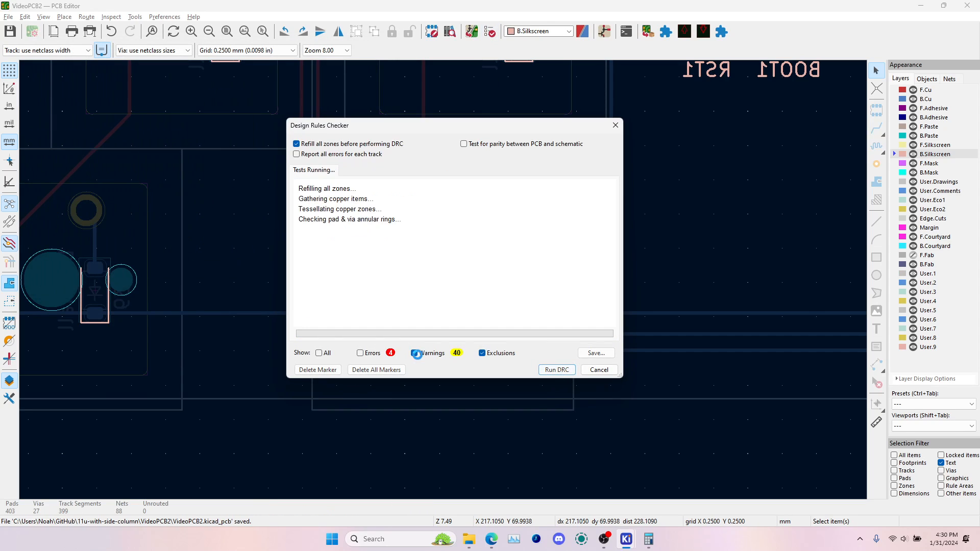
Filter the violations to errors only, locate the board edge clearance error at the S2 stabilizer pad, and close the checker
click(371, 355)
click(414, 354)
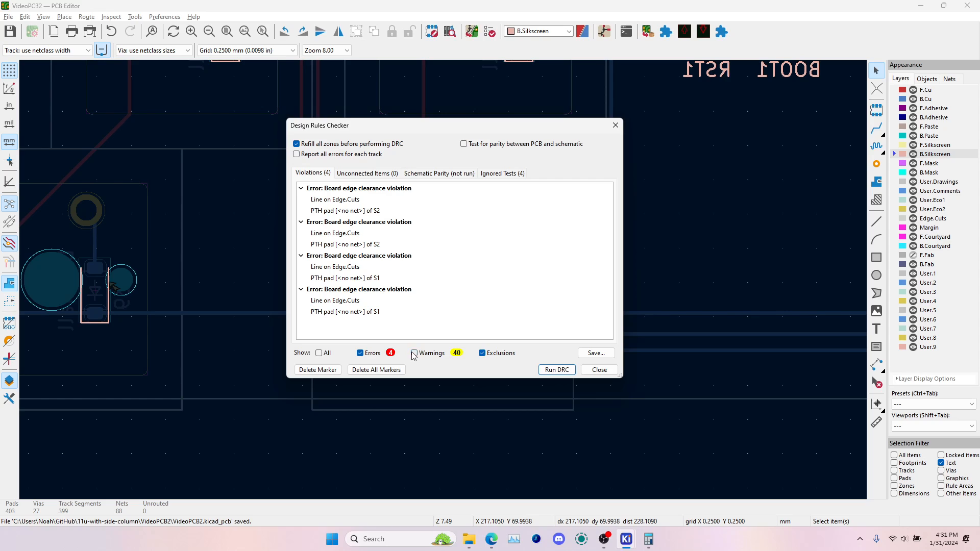
click(346, 205)
drag(511, 125, 315, 165)
click(138, 253)
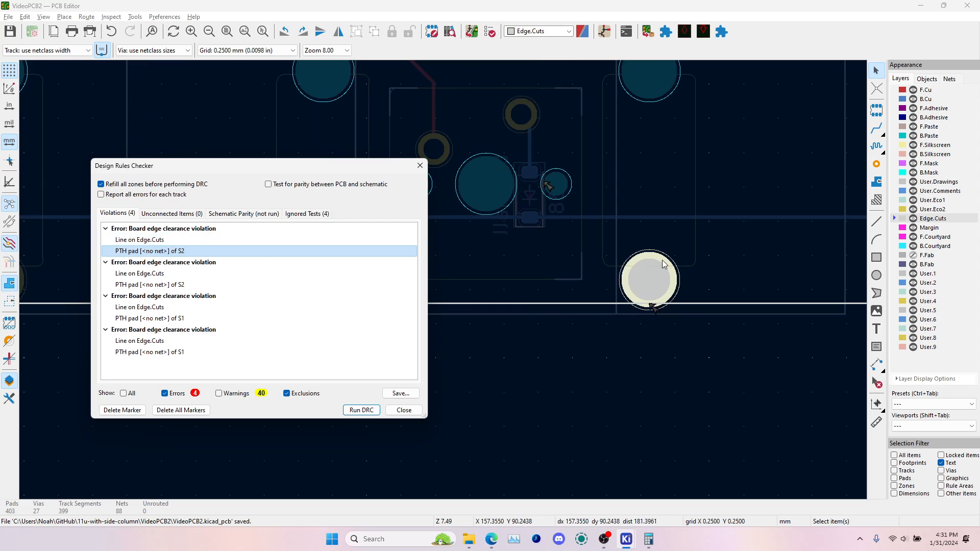
click(402, 411)
scroll(584, 286, down, 4)
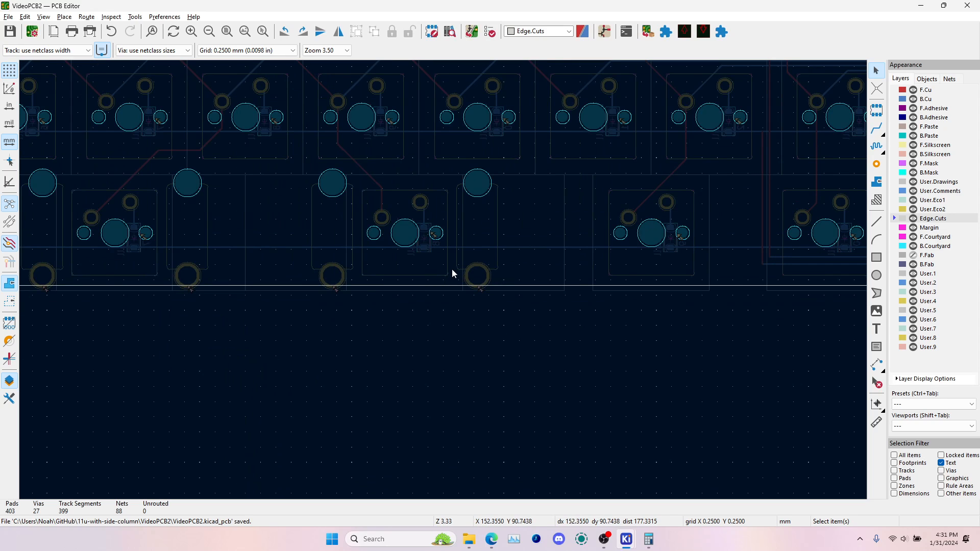
click(451, 272)
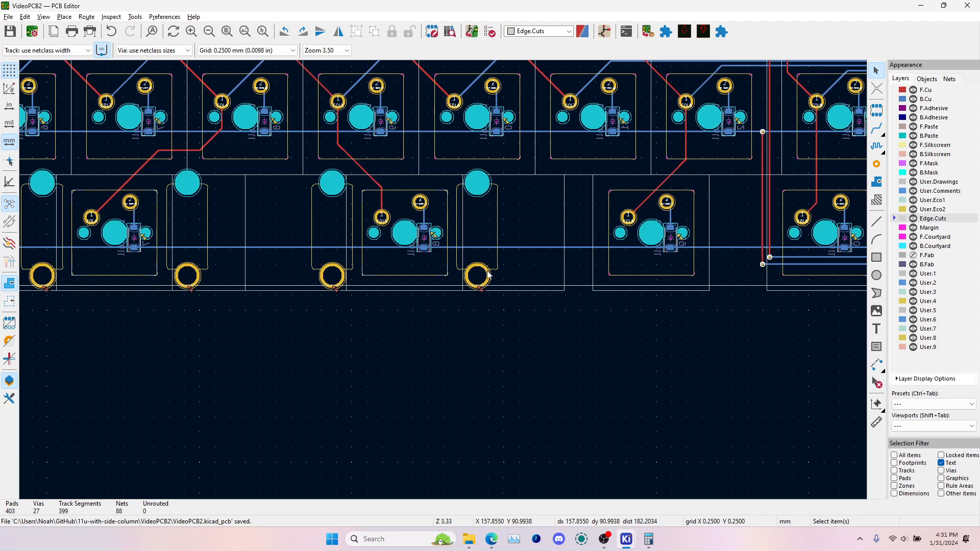
Open the board in the 3D viewer and examine it from both sides
key(alt+3)
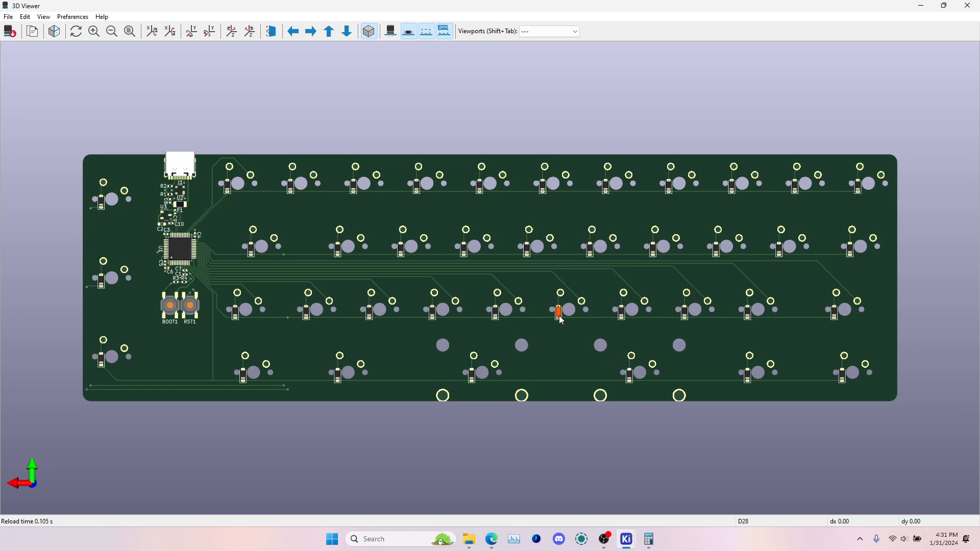
scroll(564, 319, down, 5)
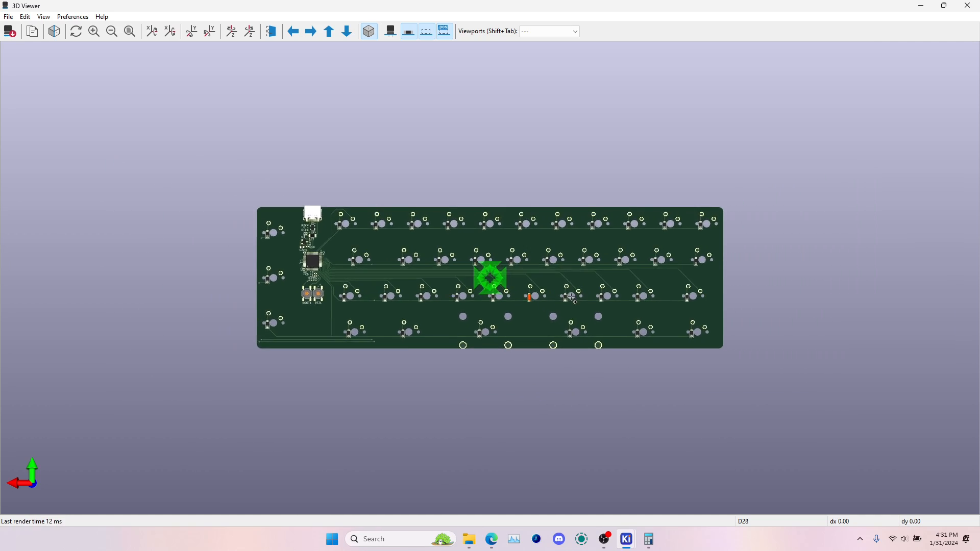
key(f)
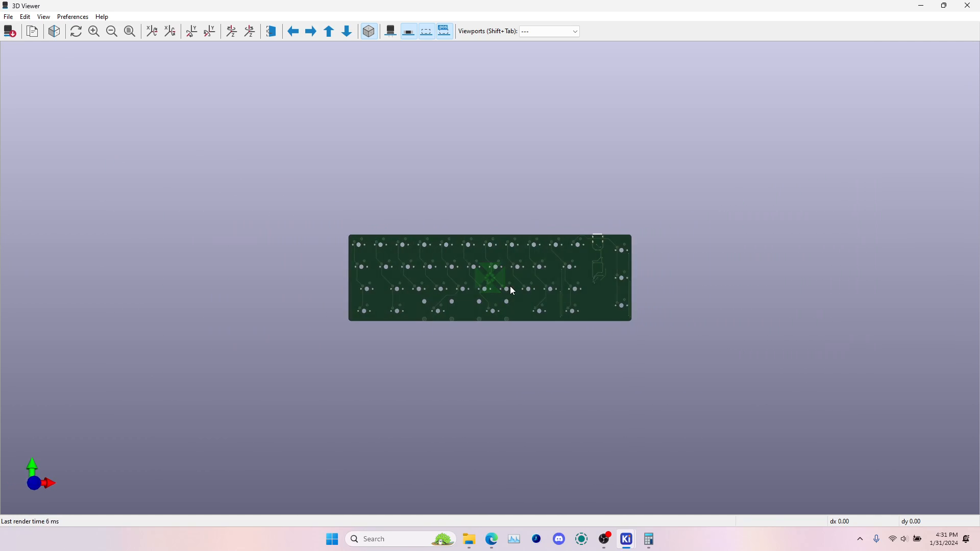
scroll(510, 285, up, 7)
scroll(512, 290, down, 6)
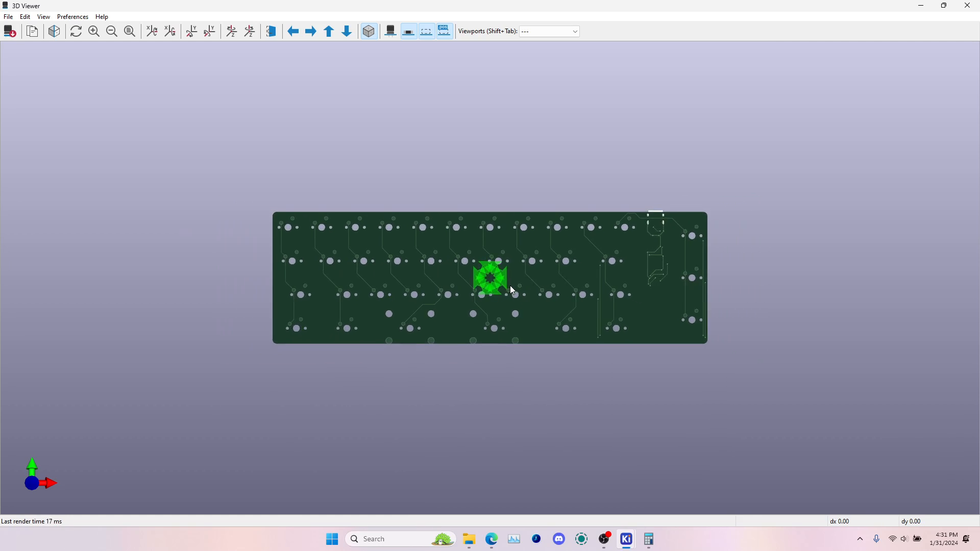
key(f)
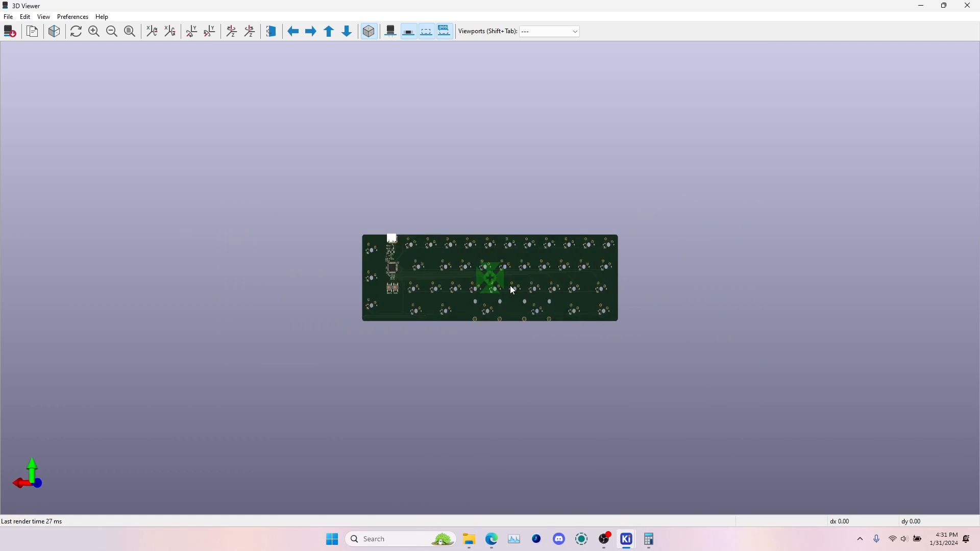
Examine the USB connector J1 and its surrounding components up close in the 3D view, tilting the board
scroll(512, 290, up, 6)
scroll(510, 286, up, 1)
middle_drag(216, 256, 611, 275)
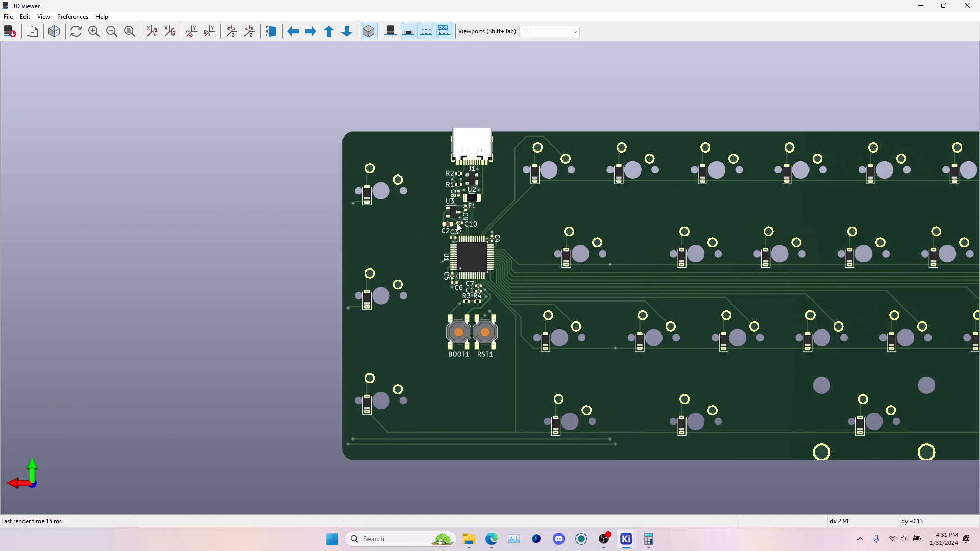
scroll(483, 262, up, 2)
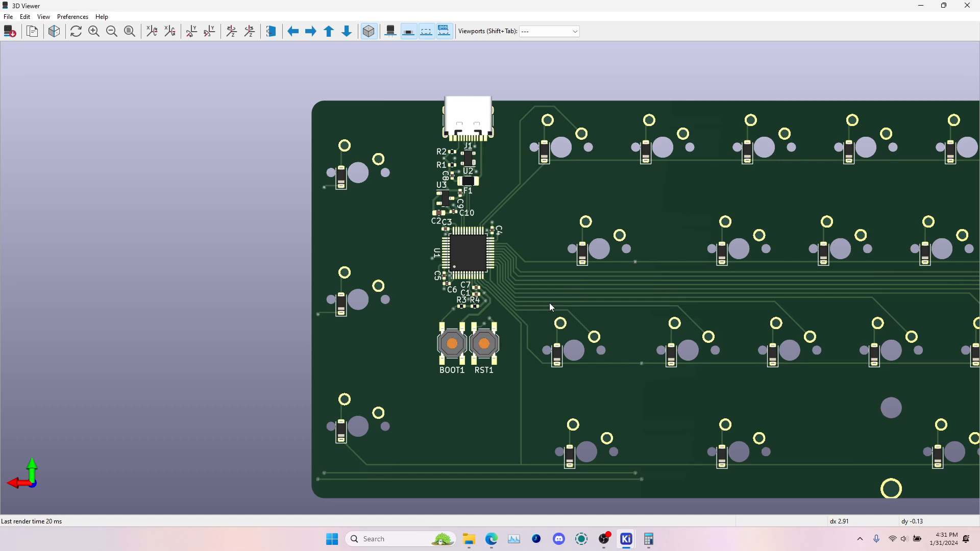
drag(484, 337, 448, 303)
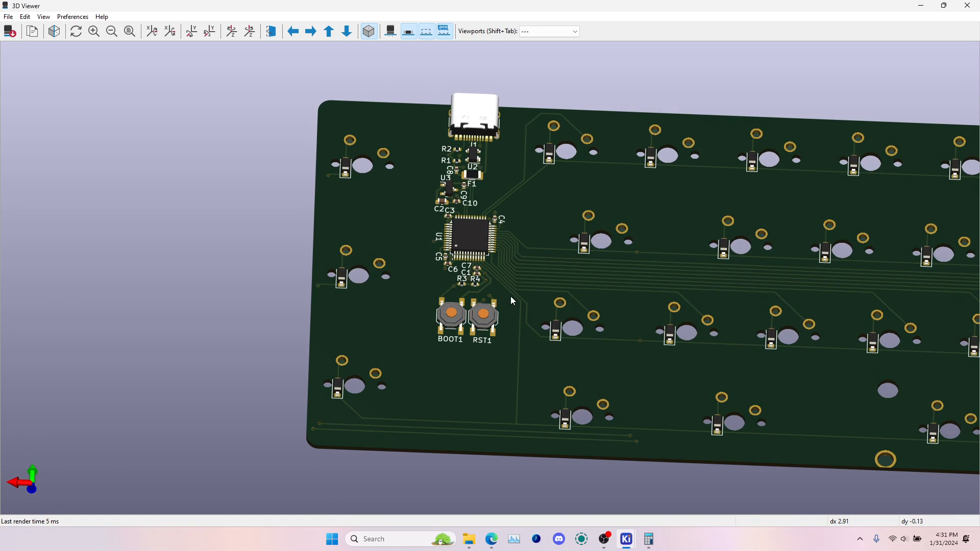
drag(521, 264, 510, 236)
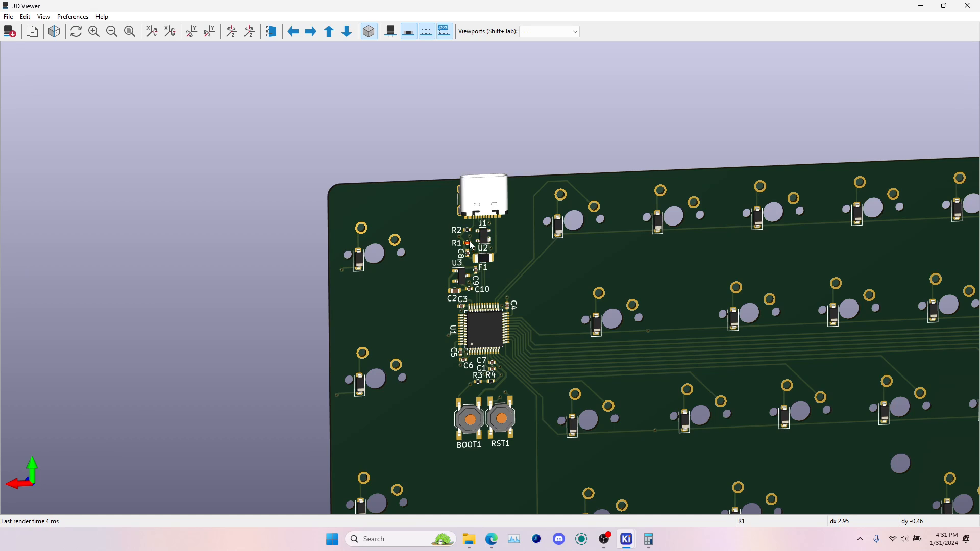
scroll(482, 234, up, 5)
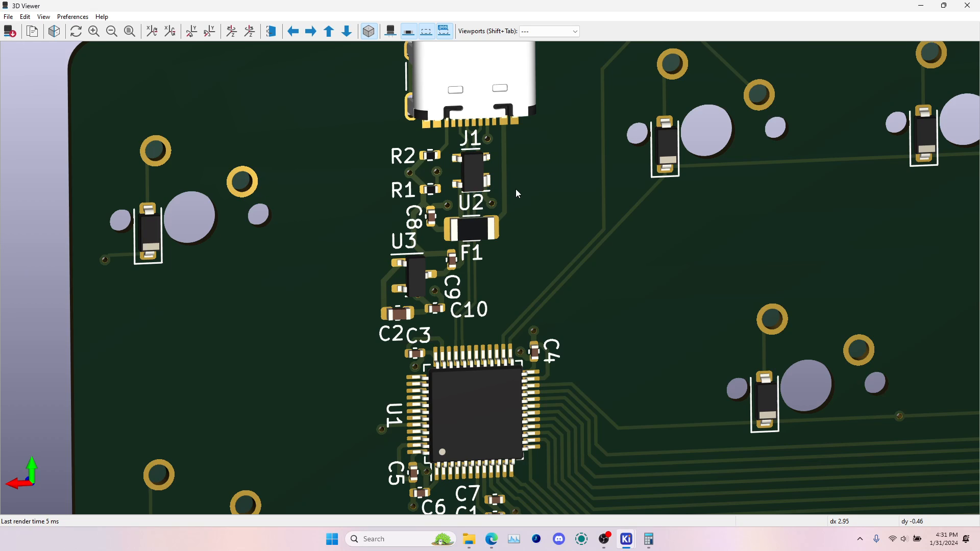
drag(515, 189, 435, 273)
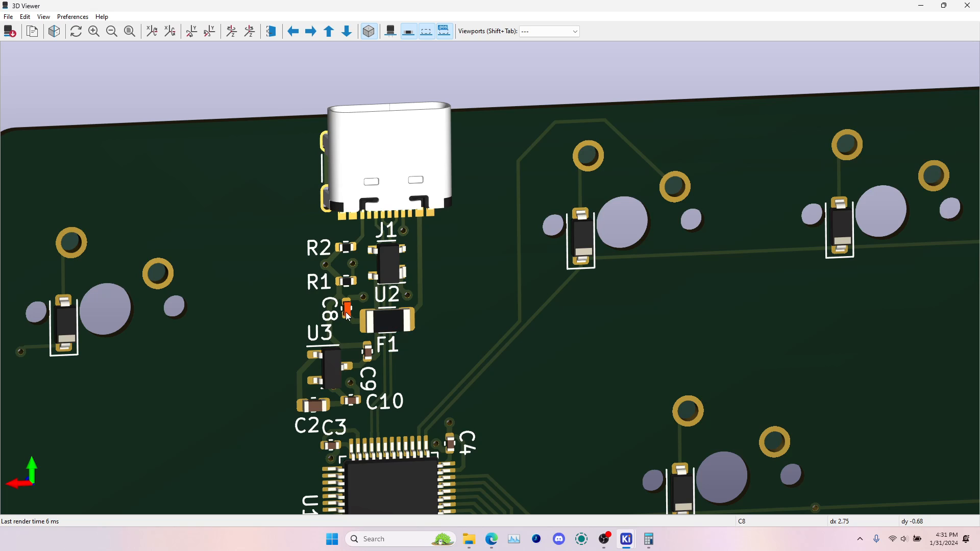
Inspect the microcontroller U1, its capacitors and resistors, and the BOOT1 and RST1 buttons in the 3D view
middle_drag(347, 317, 493, 147)
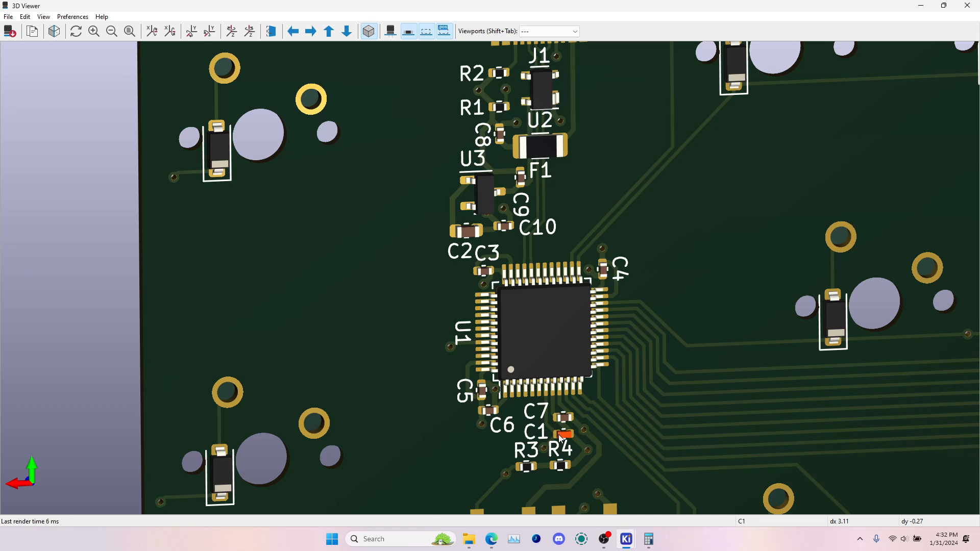
middle_drag(562, 438, 435, 329)
middle_drag(398, 369, 336, 235)
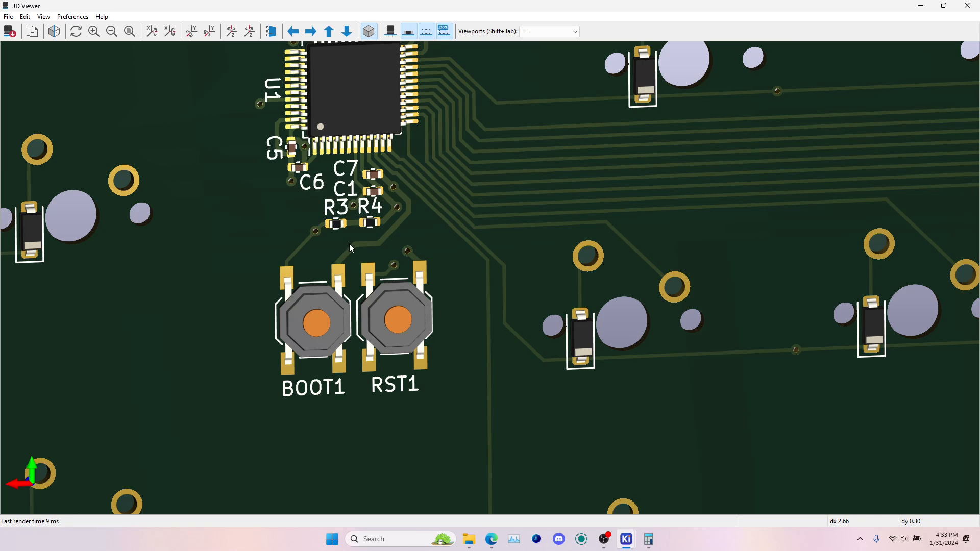
View the whole board from both sides in the 3D viewer and return to the full layout in the PCB editor
scroll(366, 292, down, 5)
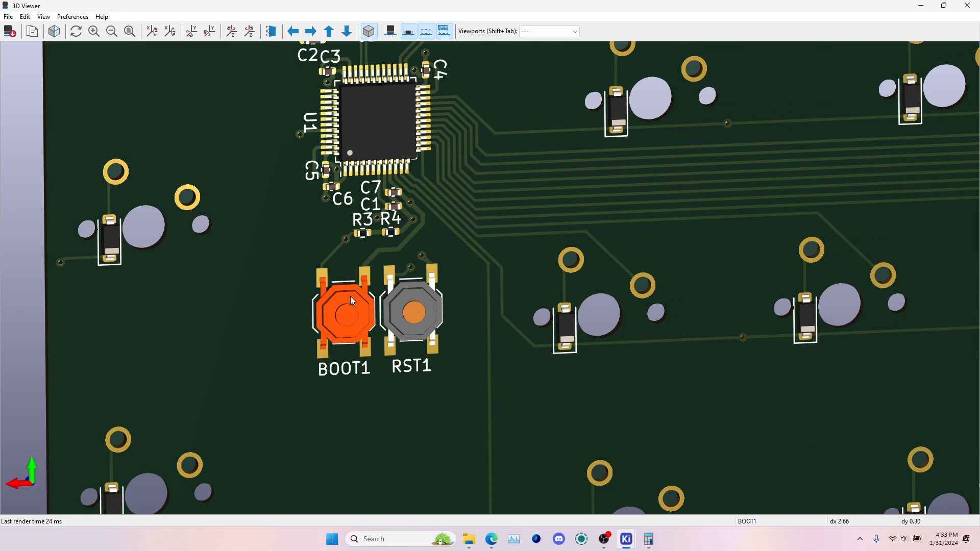
scroll(316, 329, down, 3)
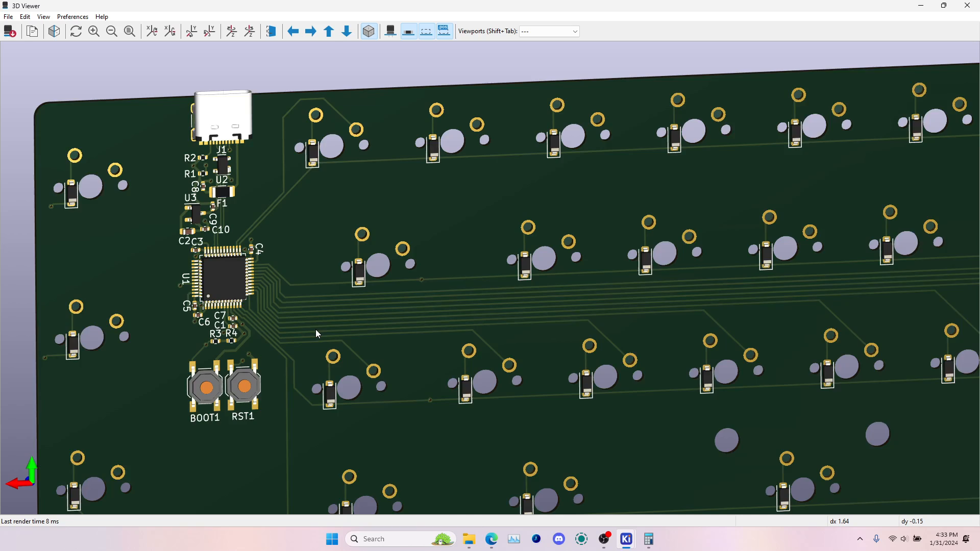
key(z)
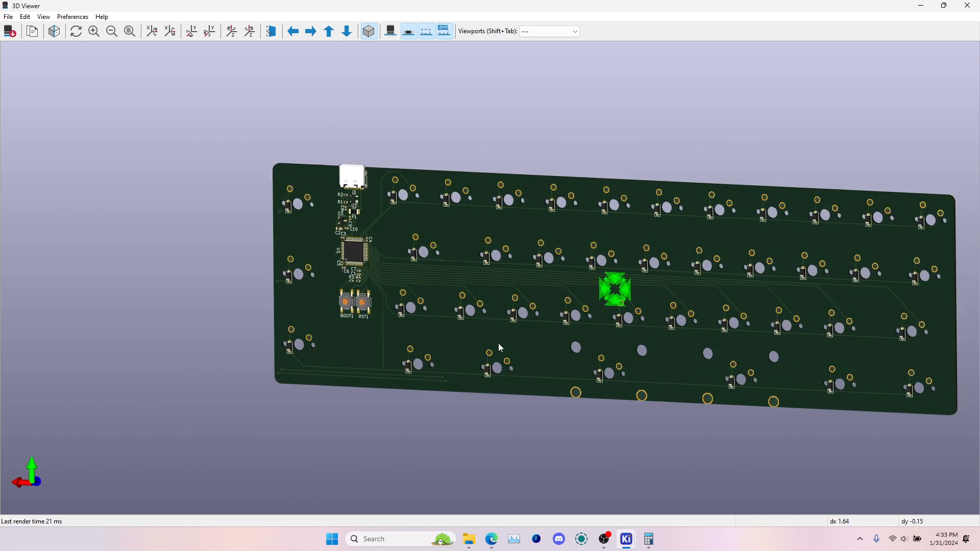
scroll(499, 303, up, 4)
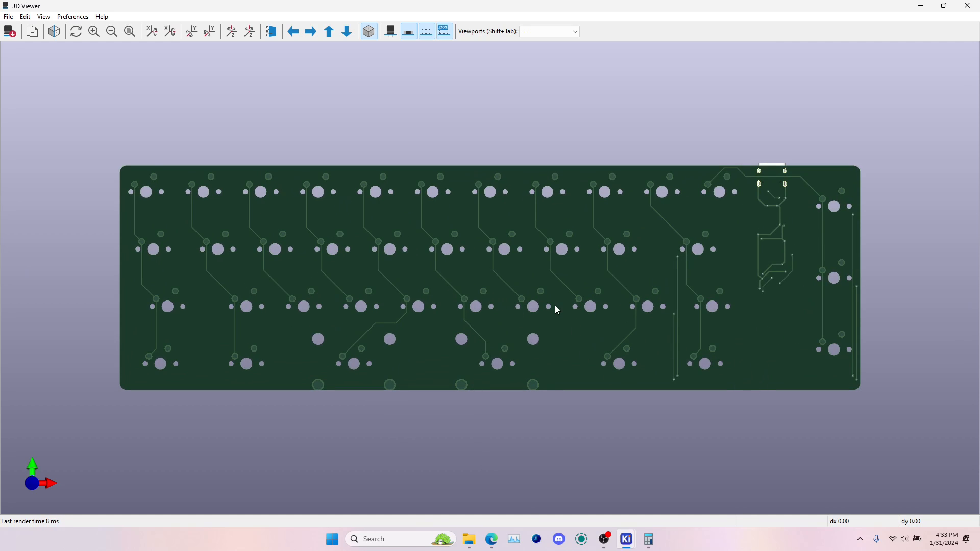
scroll(556, 310, down, 2)
scroll(557, 309, up, 3)
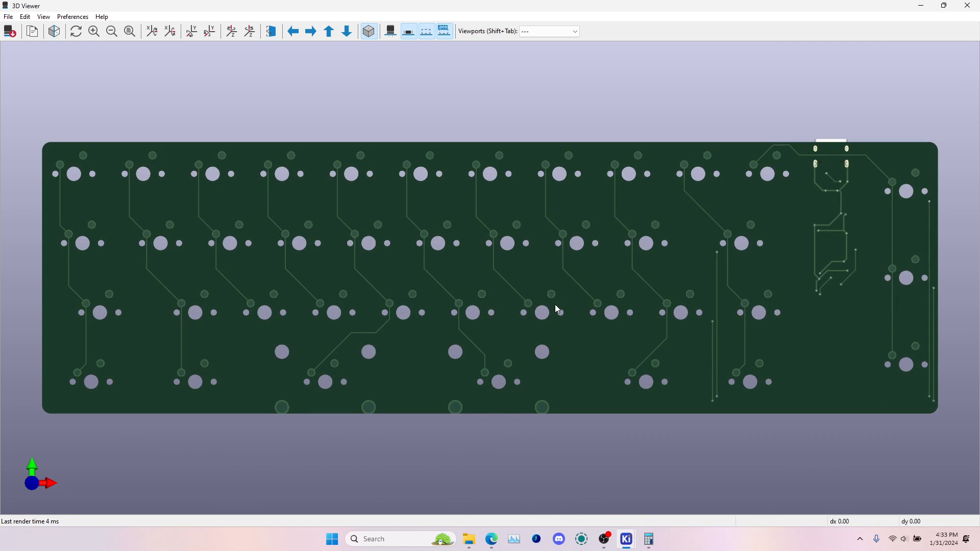
key(shift+z)
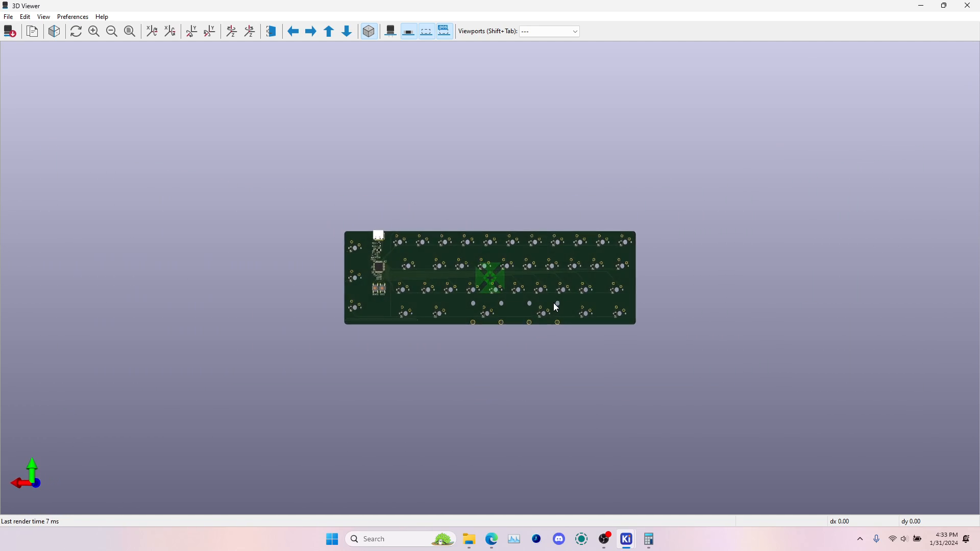
scroll(544, 303, up, 5)
scroll(526, 309, down, 1)
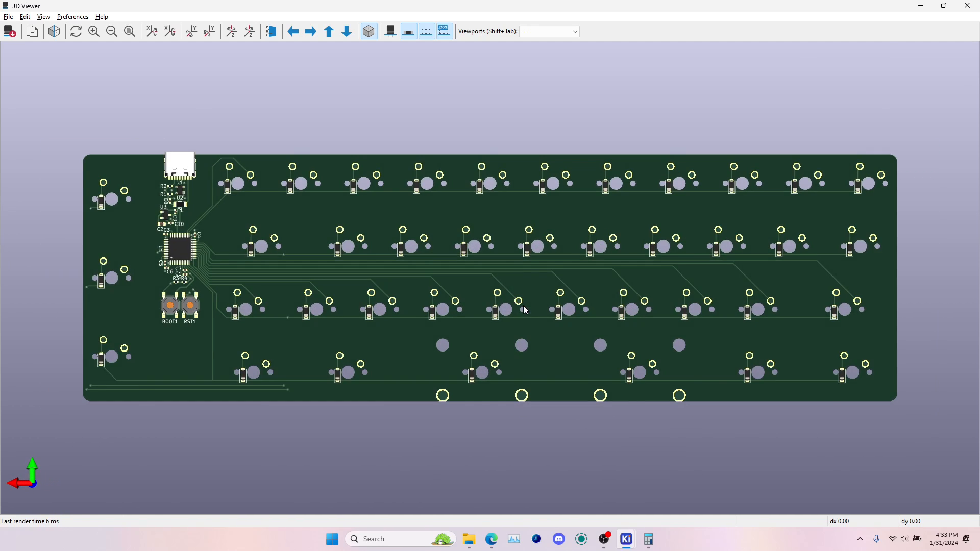
key(alt+Tab)
scroll(667, 305, down, 3)
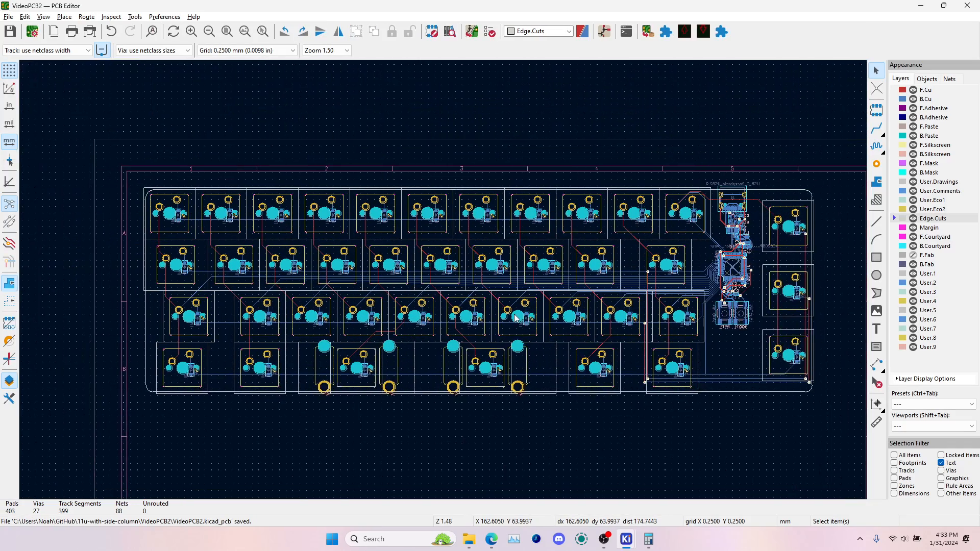
Enable every item type in the selection filter so that all board objects can be selected
middle_drag(515, 315, 506, 316)
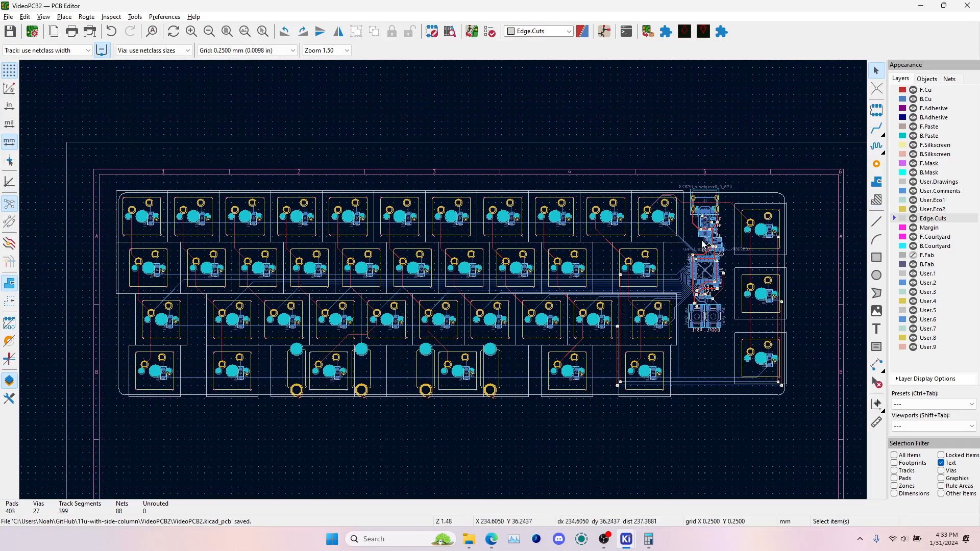
scroll(715, 261, up, 6)
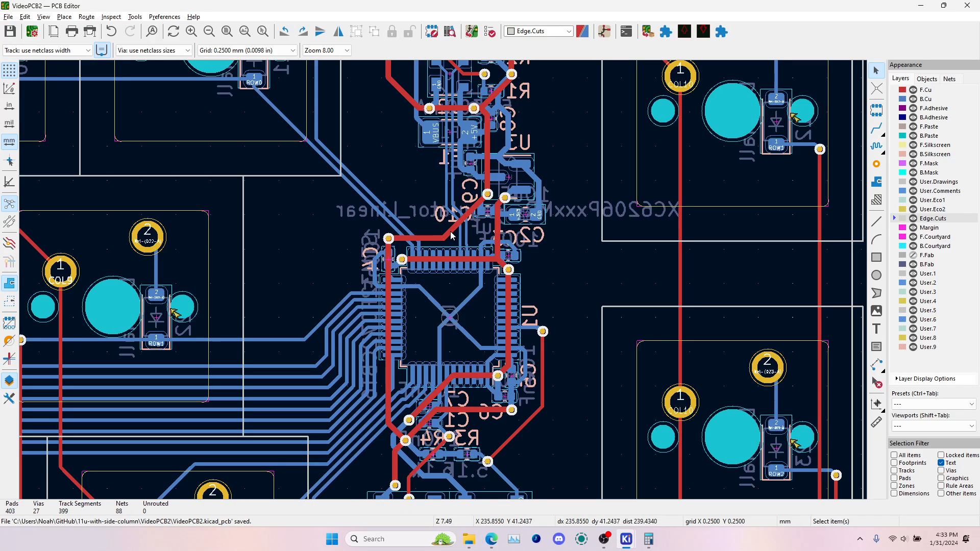
click(897, 455)
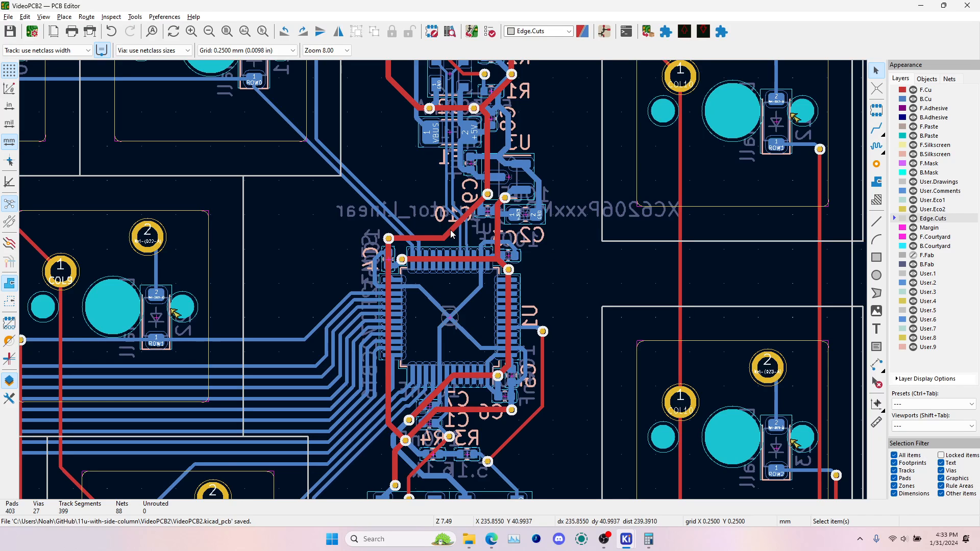
Highlight the GND net and follow its traces from USB connector J1 past U1 down to the RST1 button
click(449, 229)
key(grave)
scroll(450, 230, down, 3)
middle_drag(449, 232, 444, 283)
scroll(444, 283, up, 3)
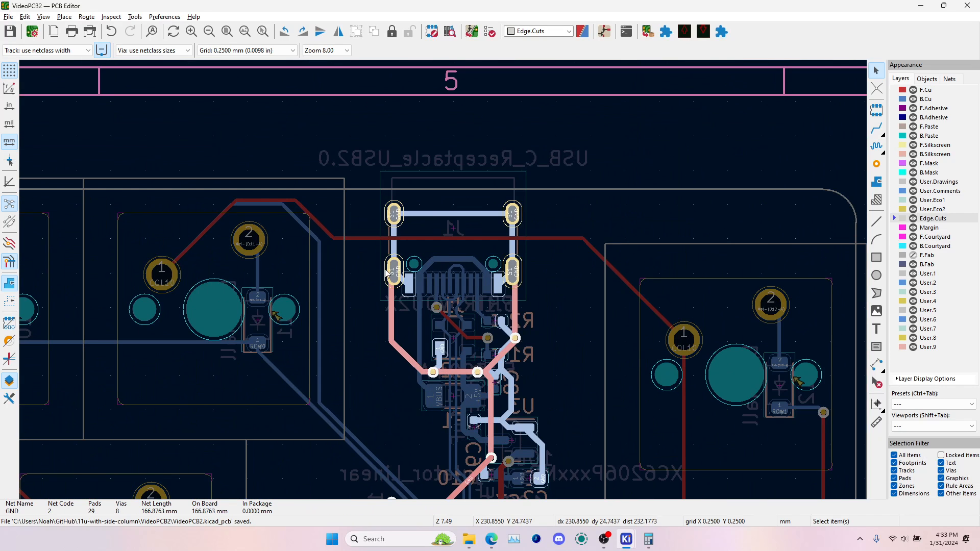
middle_drag(467, 358, 393, 219)
middle_drag(336, 368, 339, 213)
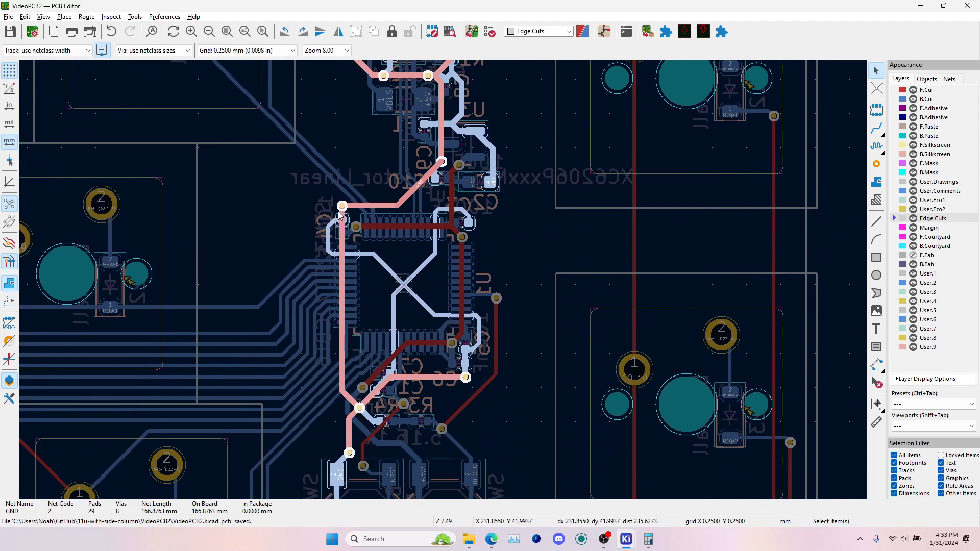
scroll(357, 419, down, 5)
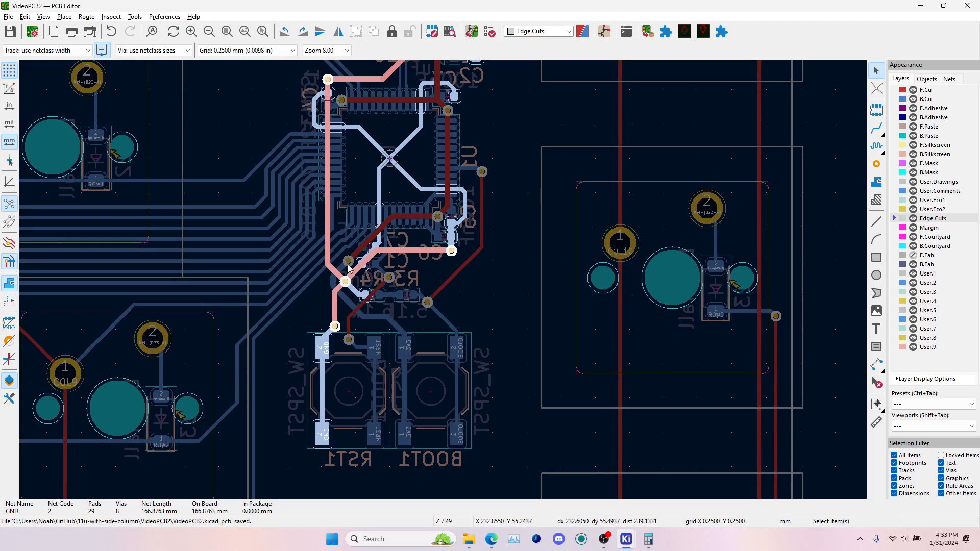
Follow the highlighted GND traces from U1 back up to USB connector J1 and clear the net highlight
scroll(353, 356, up, 4)
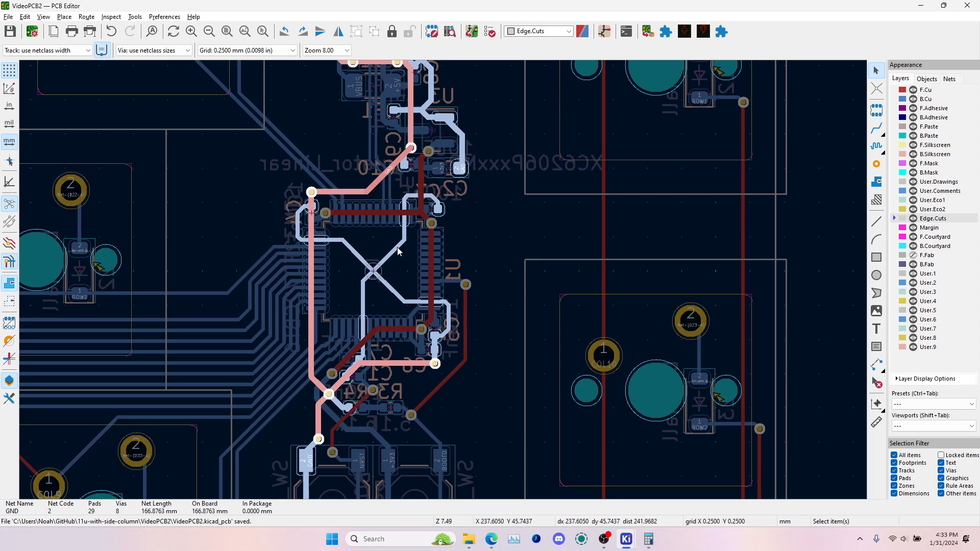
scroll(428, 327, up, 1)
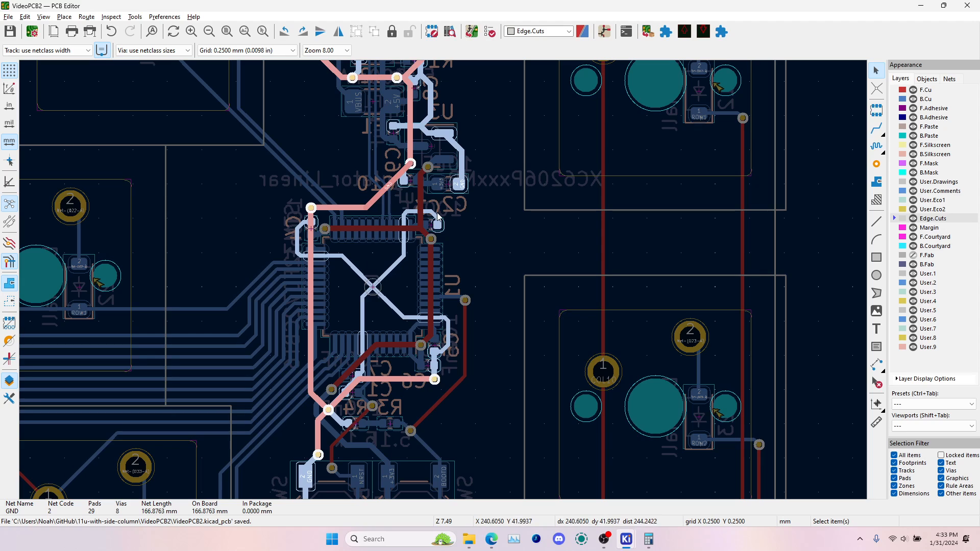
scroll(425, 186, up, 2)
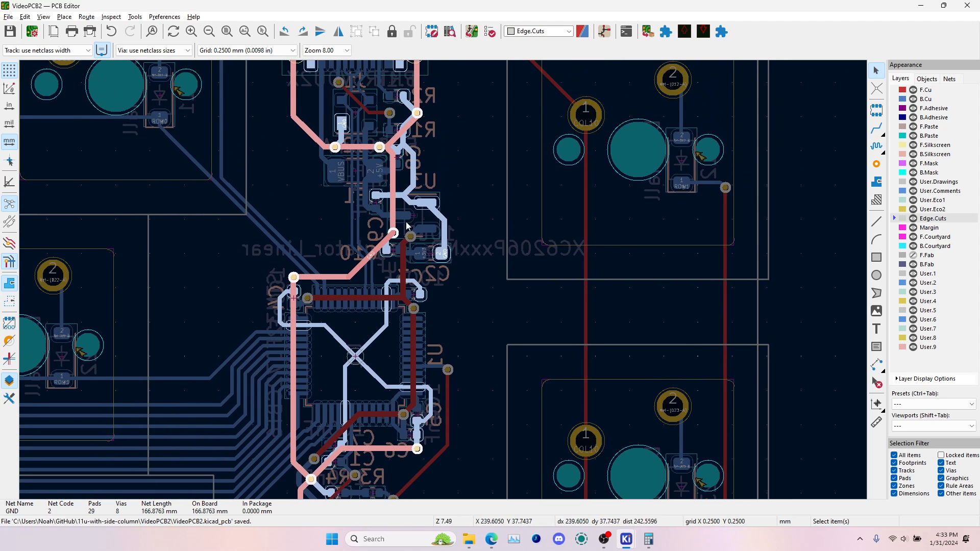
scroll(409, 227, up, 2)
scroll(435, 296, up, 2)
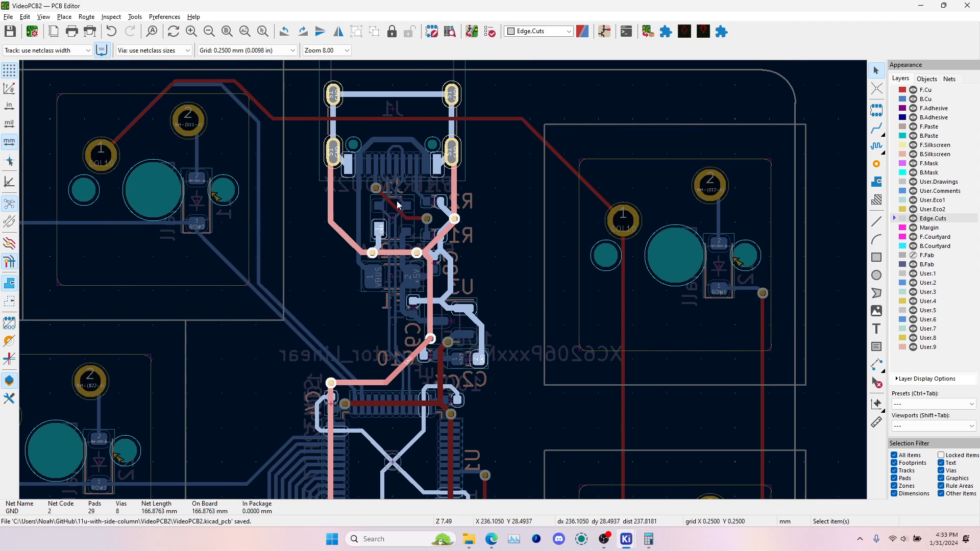
key(Escape)
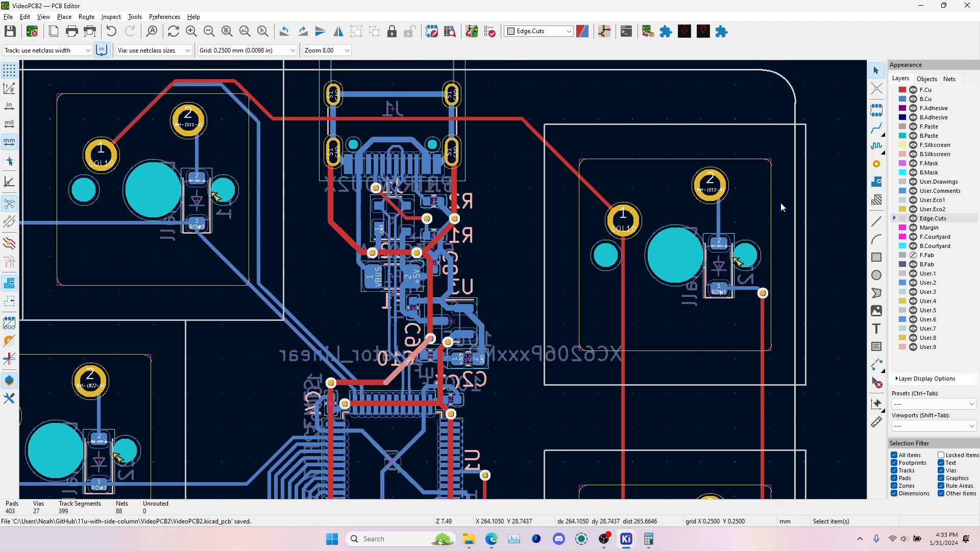
Activate the filled zone tool and set the grid to the 0.3969 mm user grid
click(877, 181)
scroll(340, 277, down, 6)
middle_drag(335, 281, 639, 265)
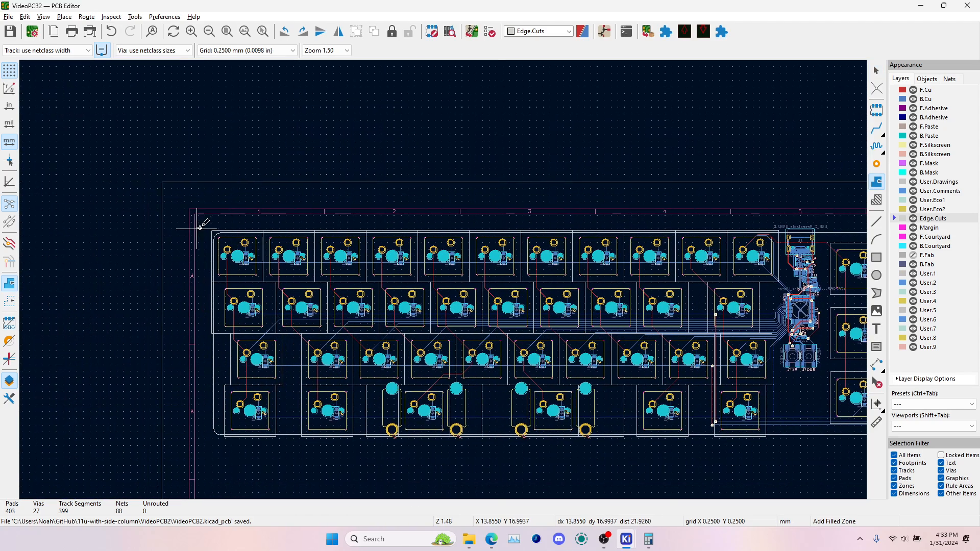
scroll(201, 225, up, 6)
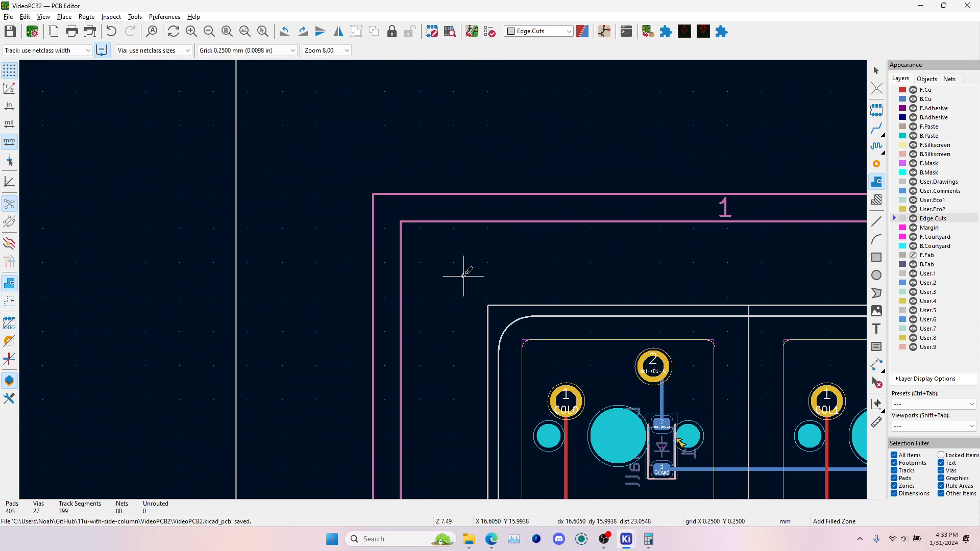
click(256, 50)
click(266, 229)
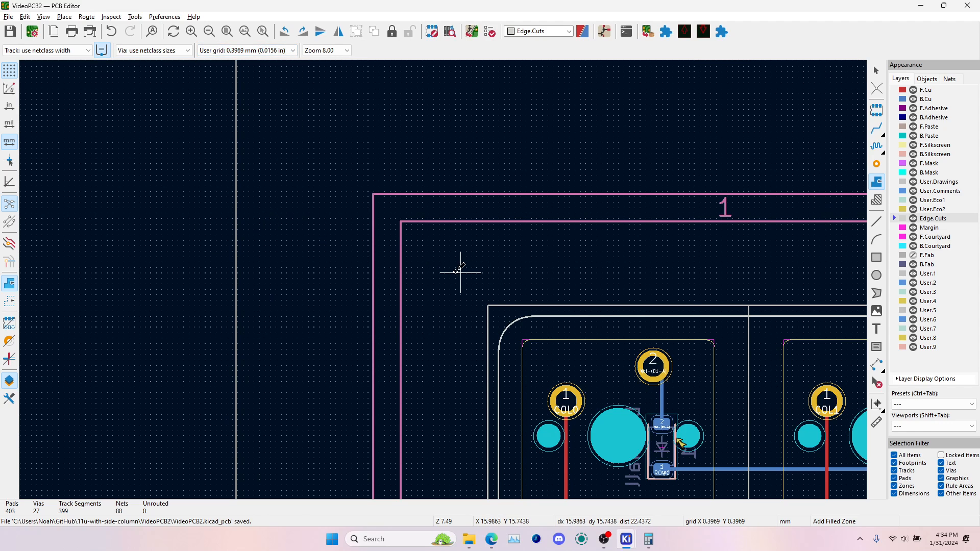
Make F.Cu the active layer and start a GND copper zone on F.Cu and B.Cu outside the board's upper-left corner
click(460, 273)
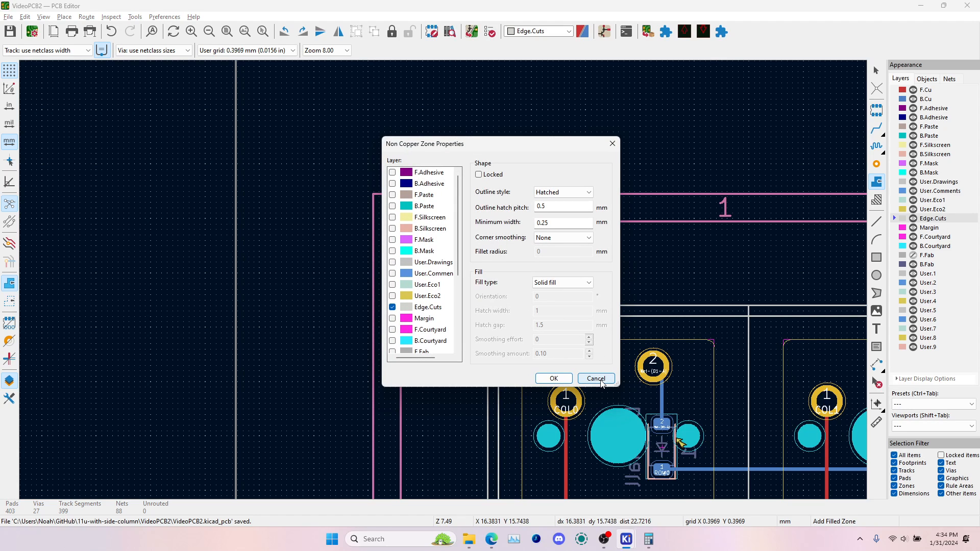
click(596, 378)
click(897, 92)
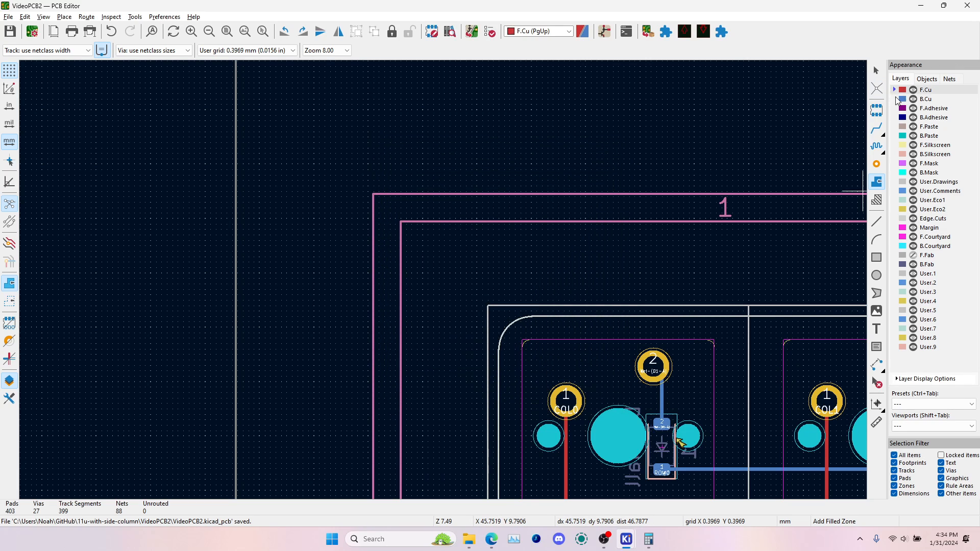
click(875, 184)
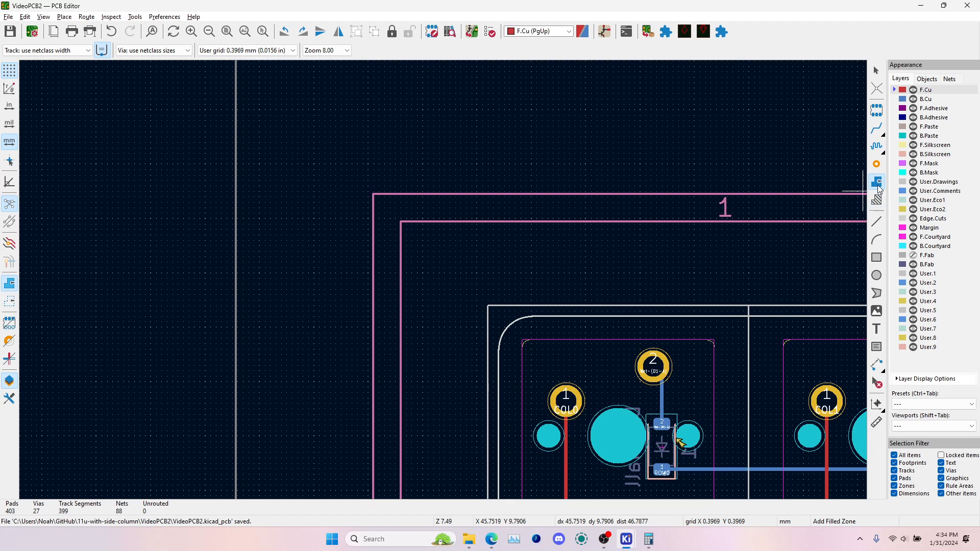
click(458, 272)
click(55, 89)
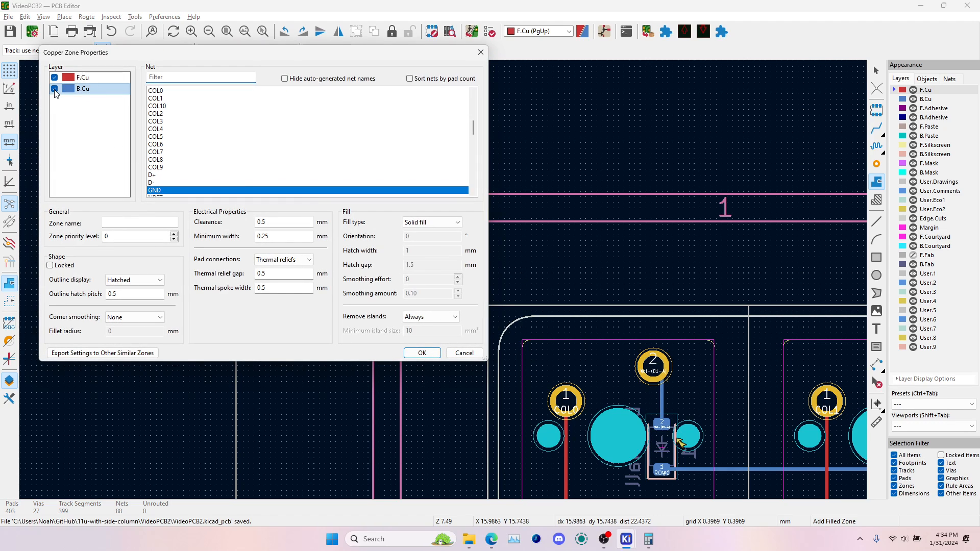
click(164, 191)
click(422, 353)
Draw the GND zone outline around the entire keyboard board just outside its edges and close it
scroll(444, 284, down, 5)
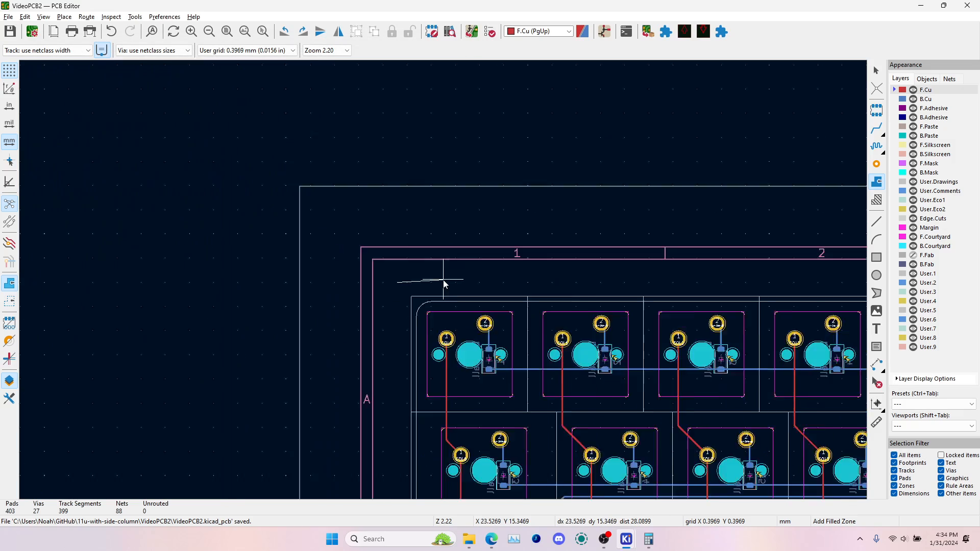
middle_drag(768, 281, 215, 197)
middle_drag(765, 202, 288, 182)
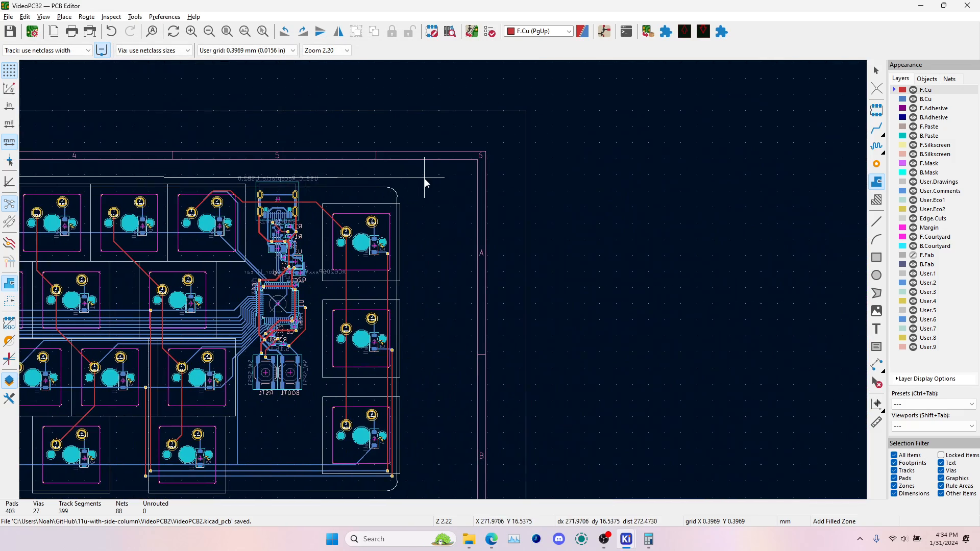
click(418, 179)
scroll(396, 276, down, 5)
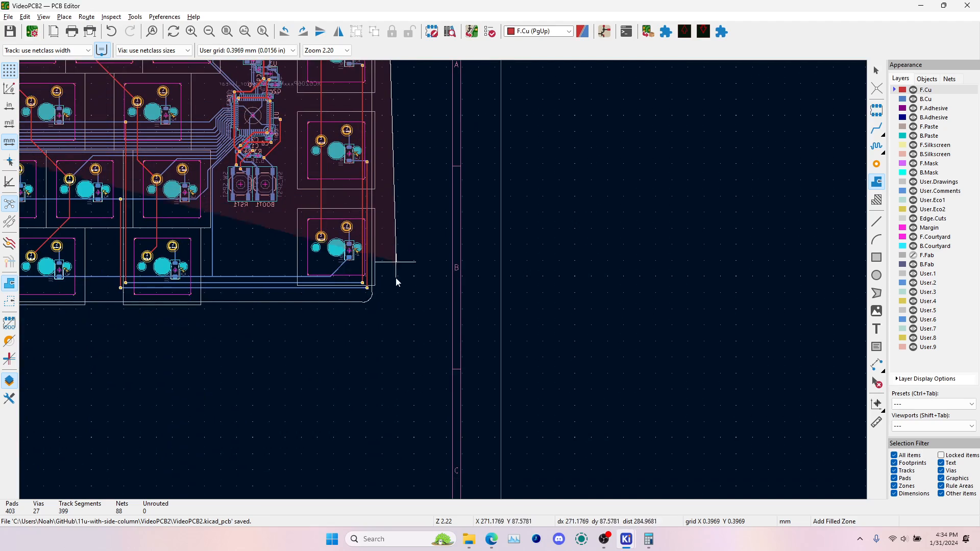
click(394, 330)
middle_drag(259, 307, 739, 196)
middle_drag(219, 216, 659, 202)
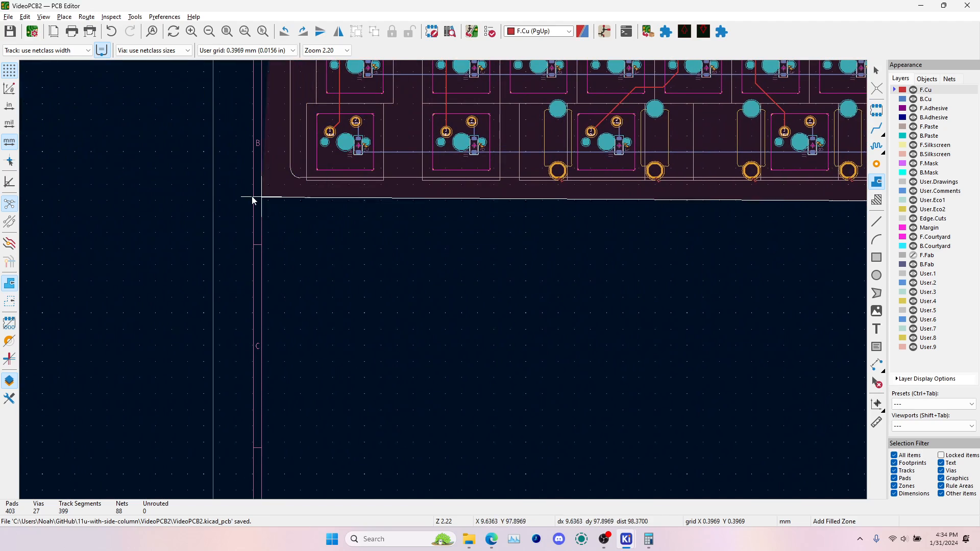
double_click(280, 201)
scroll(444, 275, down, 5)
scroll(444, 277, up, 4)
key(Escape)
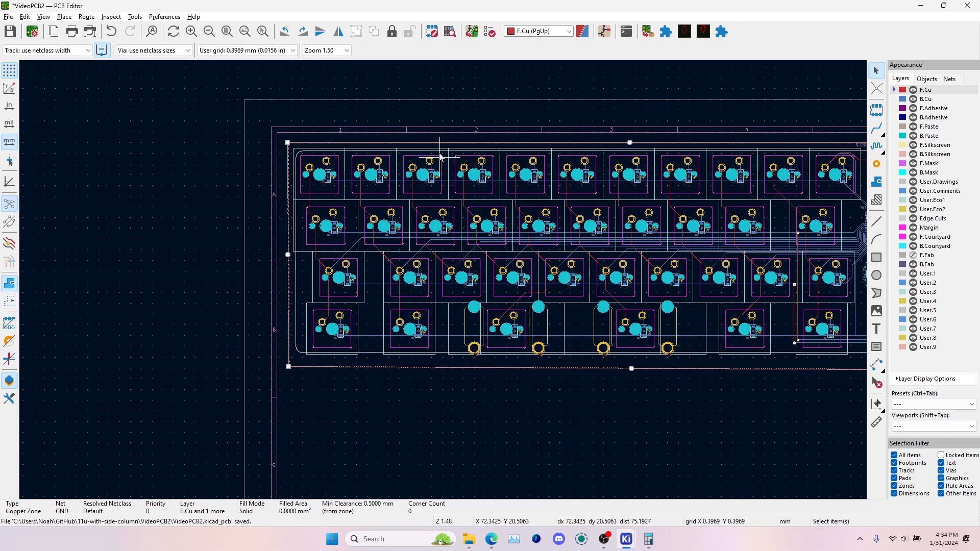
Open the GND copper zone's properties and review its clearance, minimum width and thermal relief settings
click(440, 144)
click(438, 145)
double_click(439, 145)
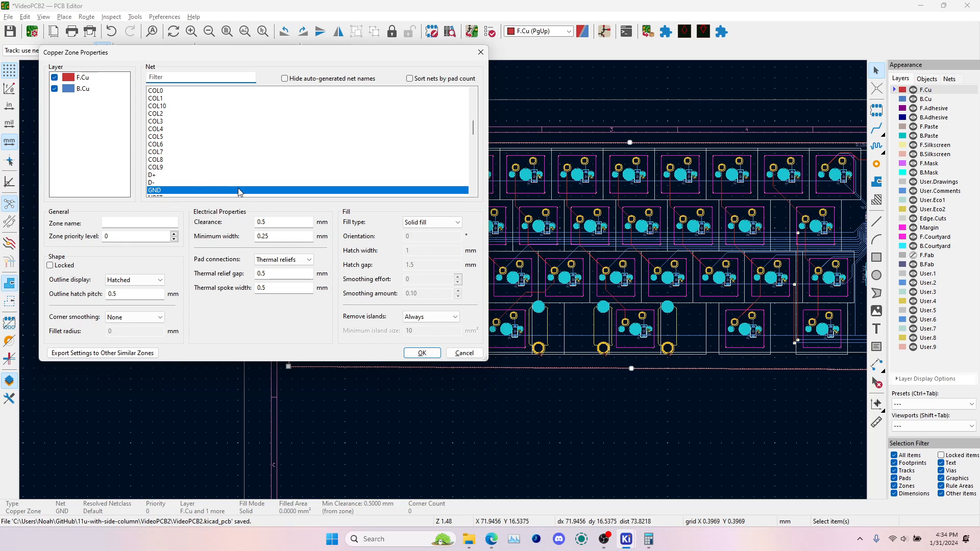
click(291, 222)
key(Tab)
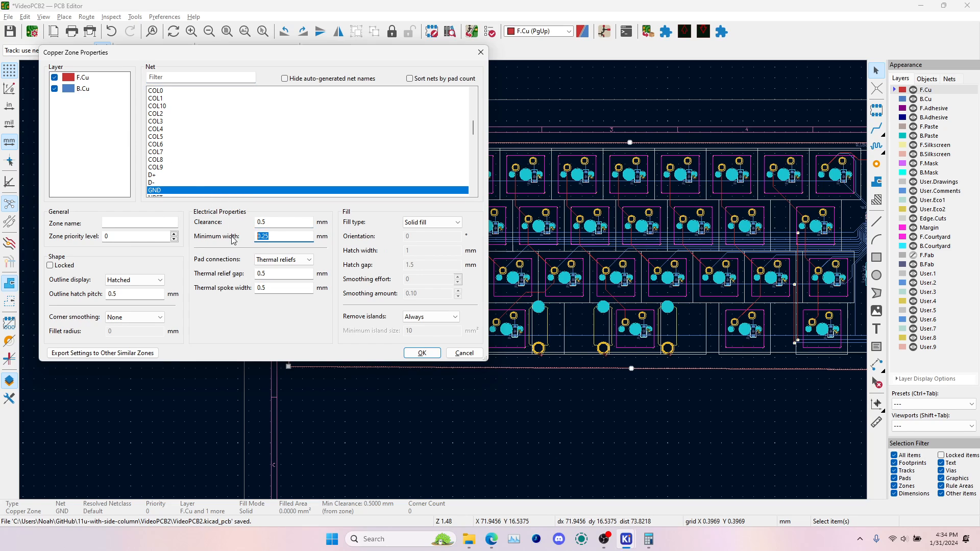
key(shift+Tab)
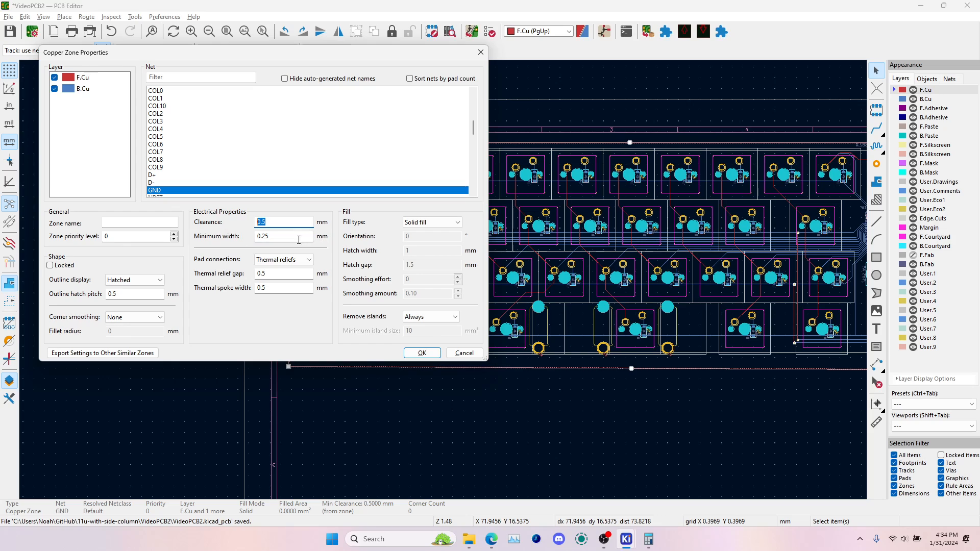
click(286, 238)
key(Tab)
key(Tab)
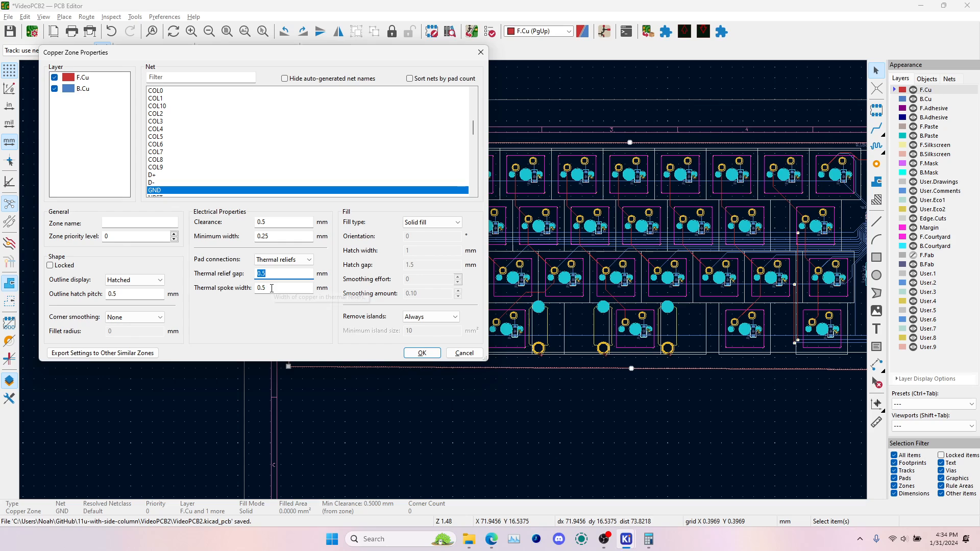
Try the hatch pattern fill type on the zone, return to solid fill, and check the corner smoothing options
click(419, 224)
click(433, 240)
click(433, 223)
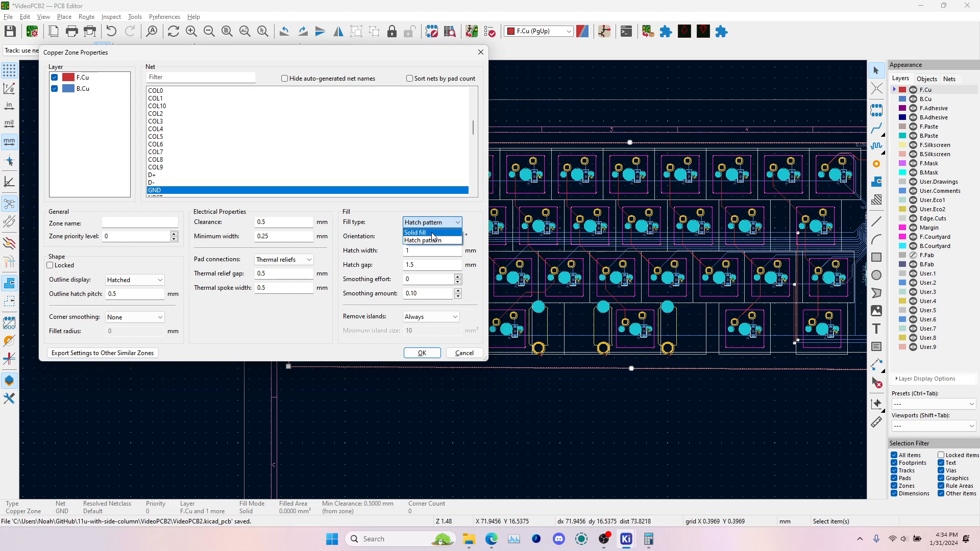
click(433, 234)
click(134, 318)
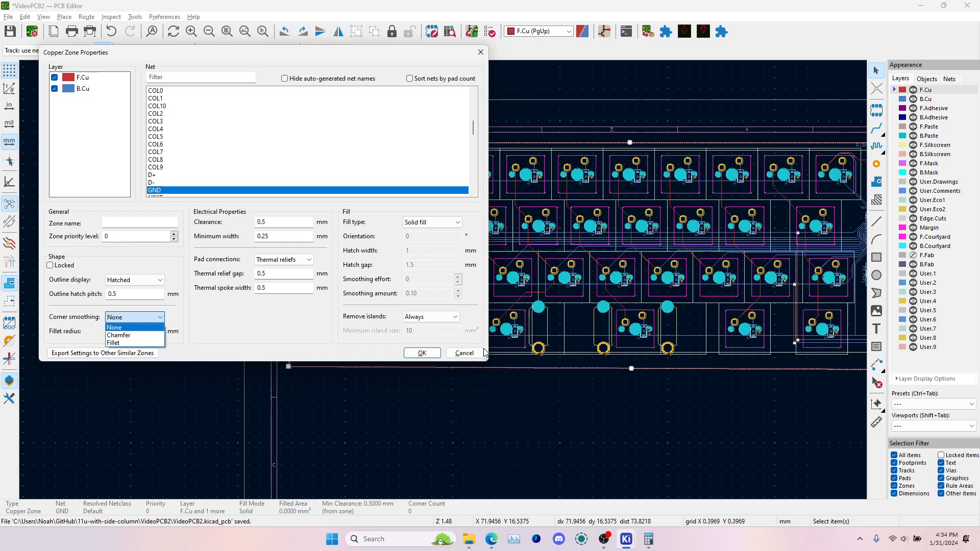
click(367, 320)
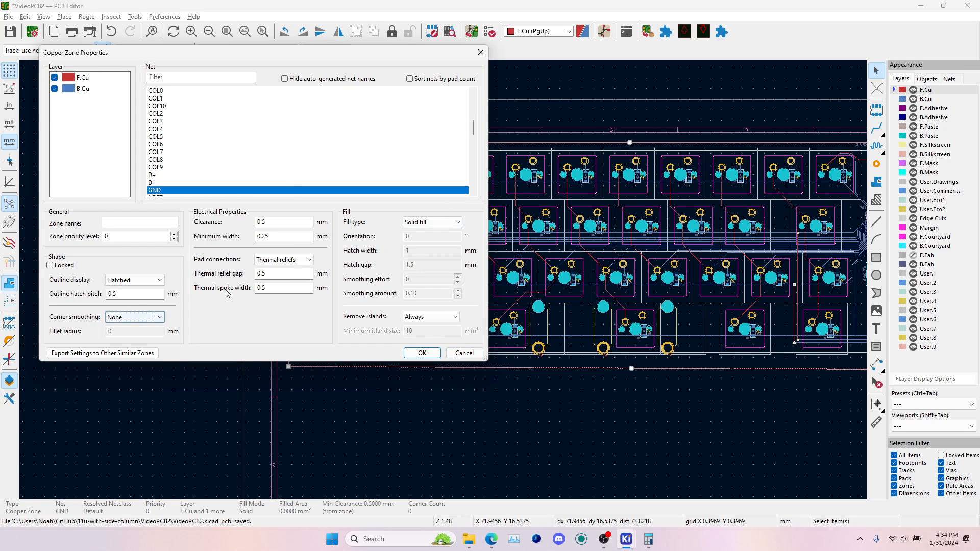
Give the GND zone a hatch pattern fill with 20° orientation, 1.5 mm hatch width and 2 mm hatch gap
click(436, 222)
click(430, 241)
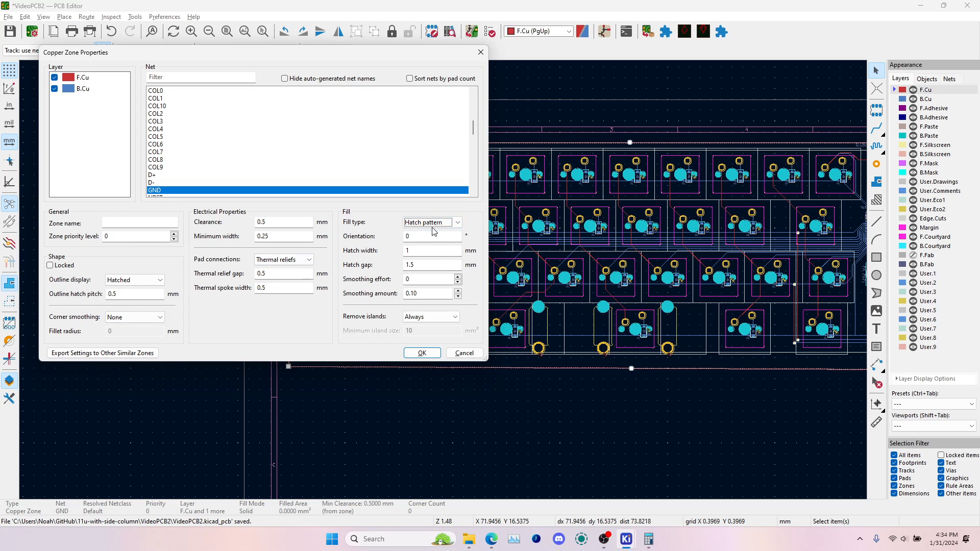
click(421, 236)
key(Tab)
key(Tab)
text(2)
click(423, 353)
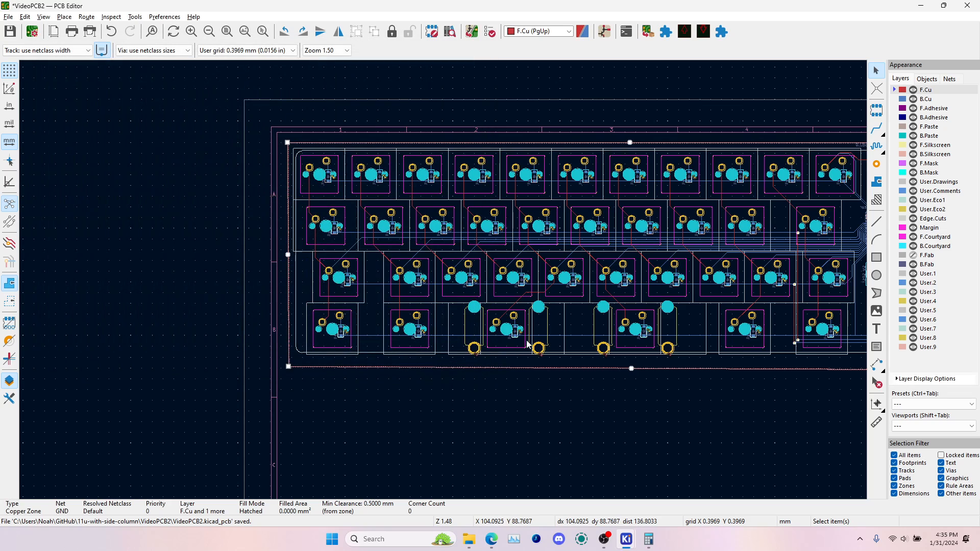
Fill all zones and examine the hatched GND copper across the board
key(b)
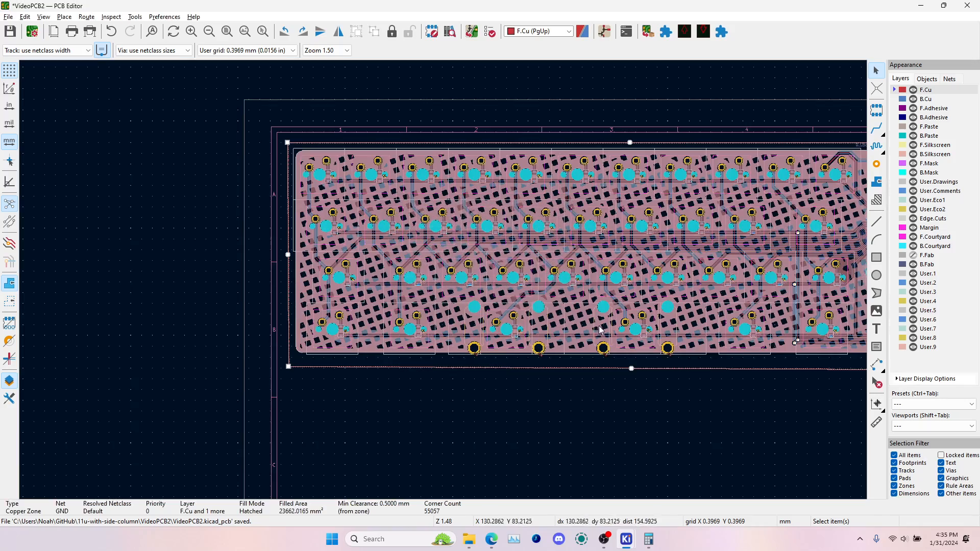
click(672, 386)
scroll(662, 267, up, 5)
scroll(445, 285, down, 5)
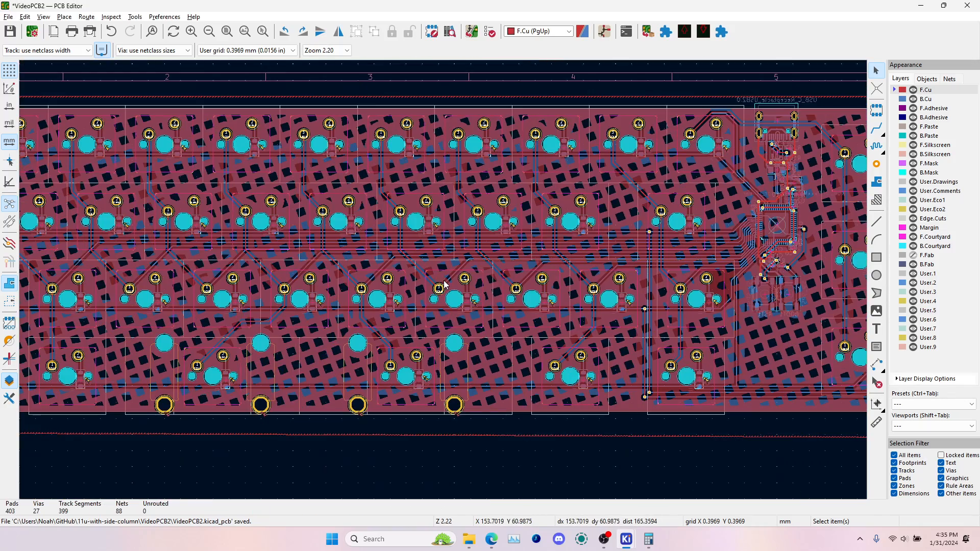
Examine the hatched ground copper on both faces of the board in 3D, including the area around the microcontroller
key(alt+3)
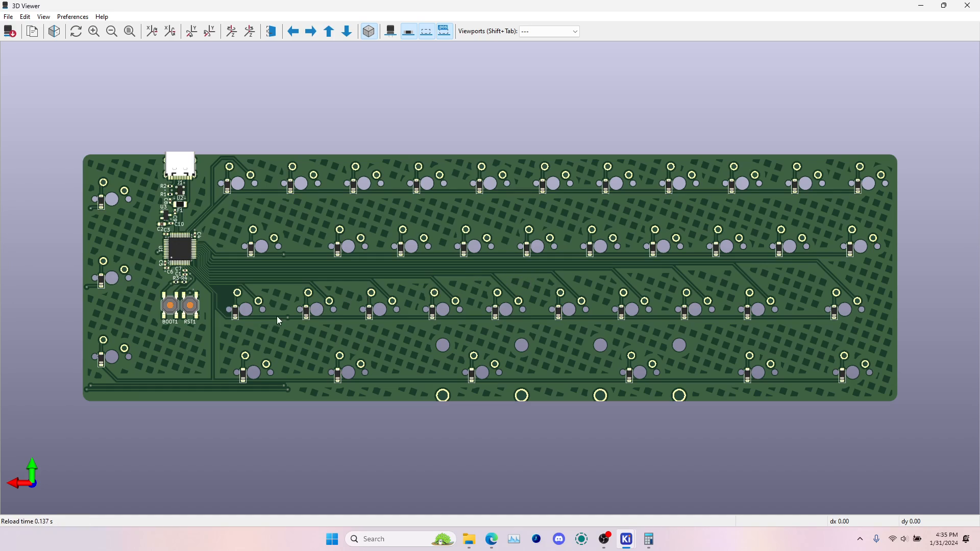
drag(528, 287, 406, 281)
drag(682, 235, 690, 352)
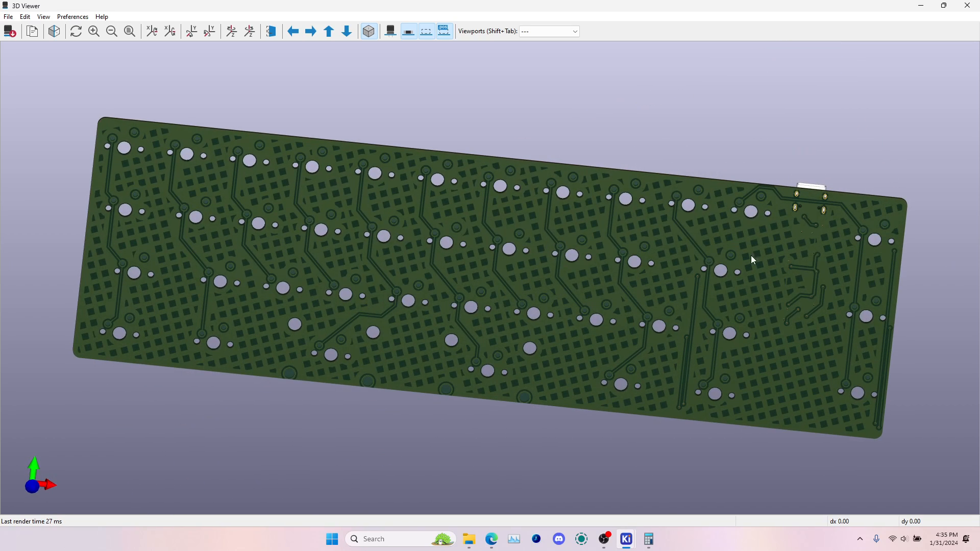
drag(503, 268, 591, 301)
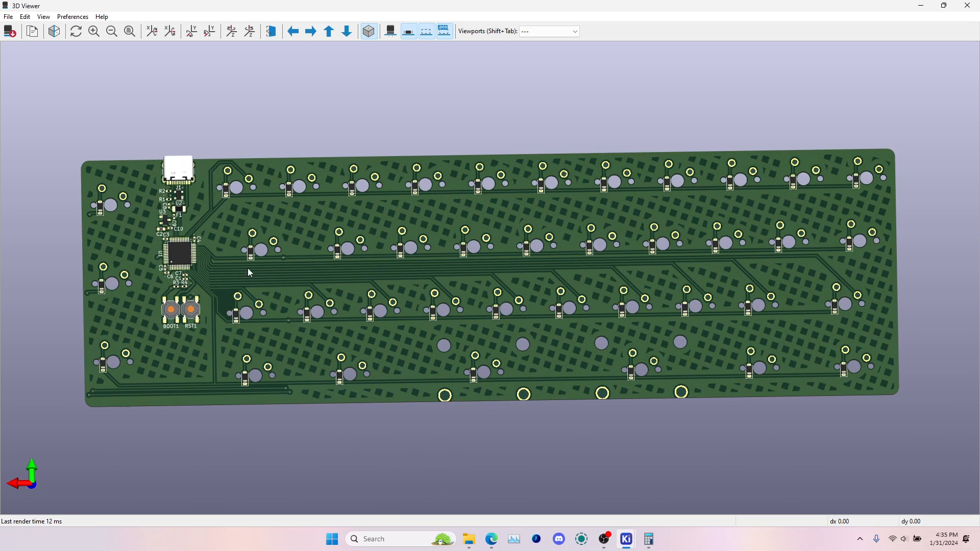
scroll(209, 299, up, 6)
middle_drag(220, 289, 714, 245)
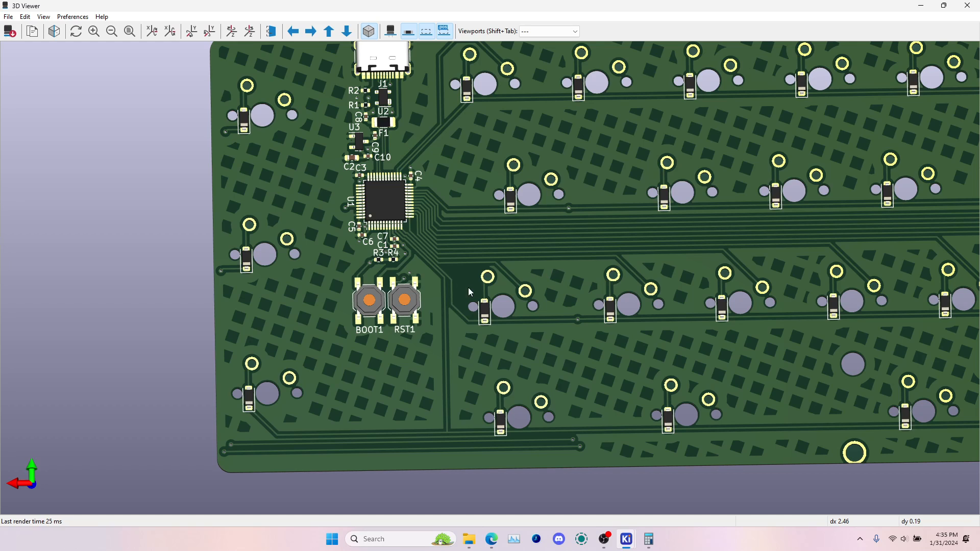
key(alt+Tab)
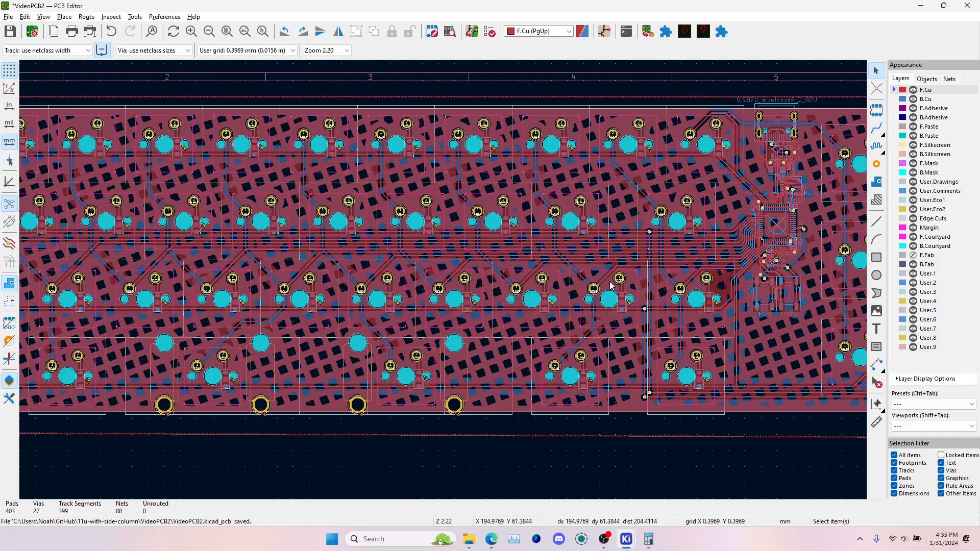
Place a free via in the empty copper island beside the D33 switch footprint and make B.Cu the active layer
click(877, 164)
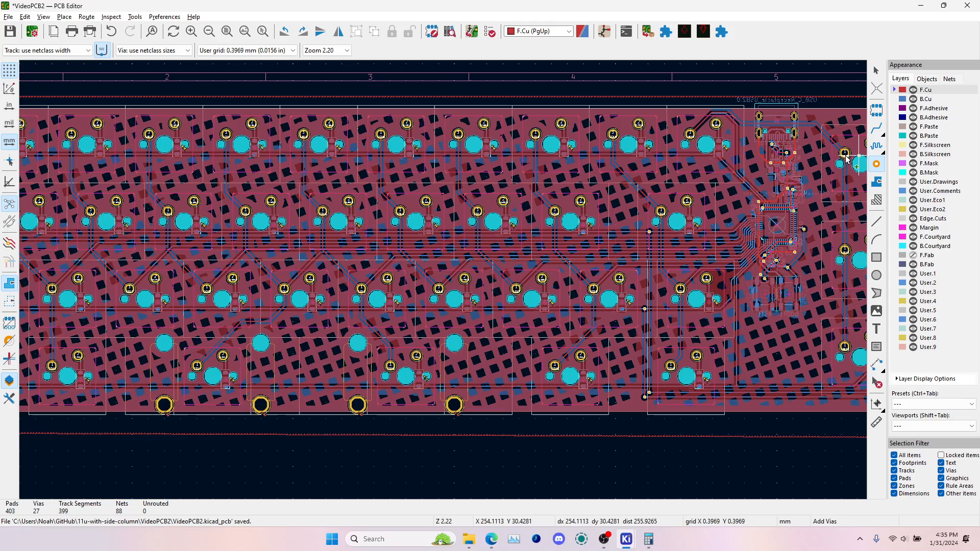
scroll(737, 278, up, 8)
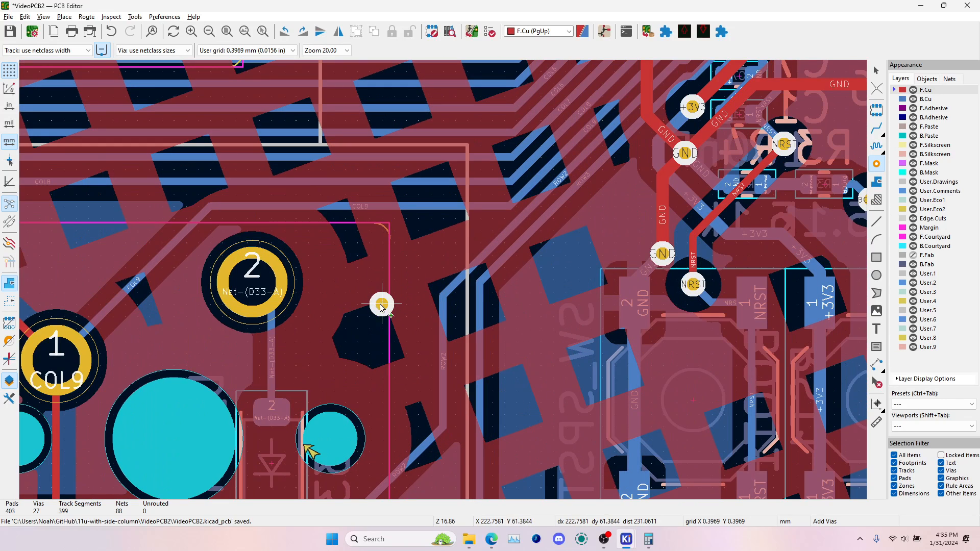
click(358, 329)
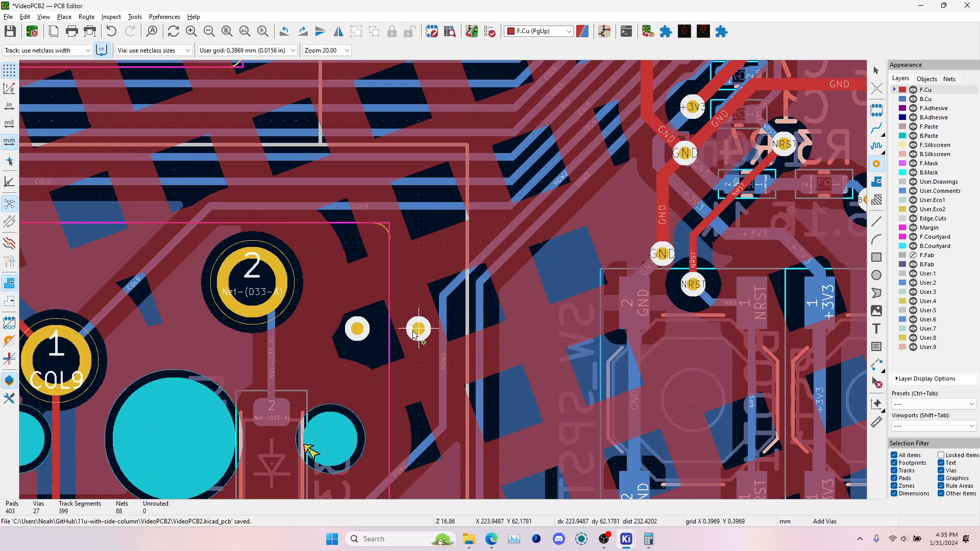
key(Page_Down)
key(Escape)
Turn off automatic net updating for the new via and assign it to the GND net
click(365, 327)
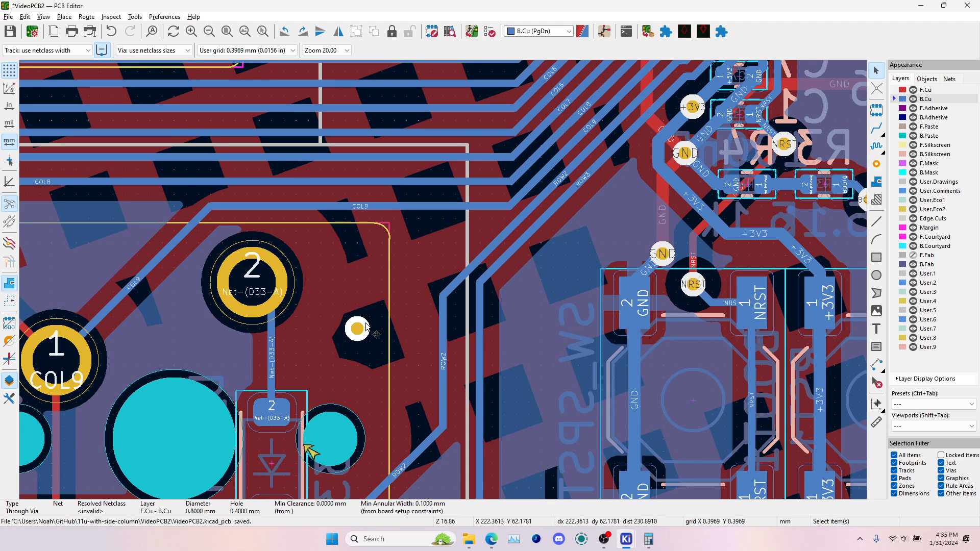
double_click(367, 327)
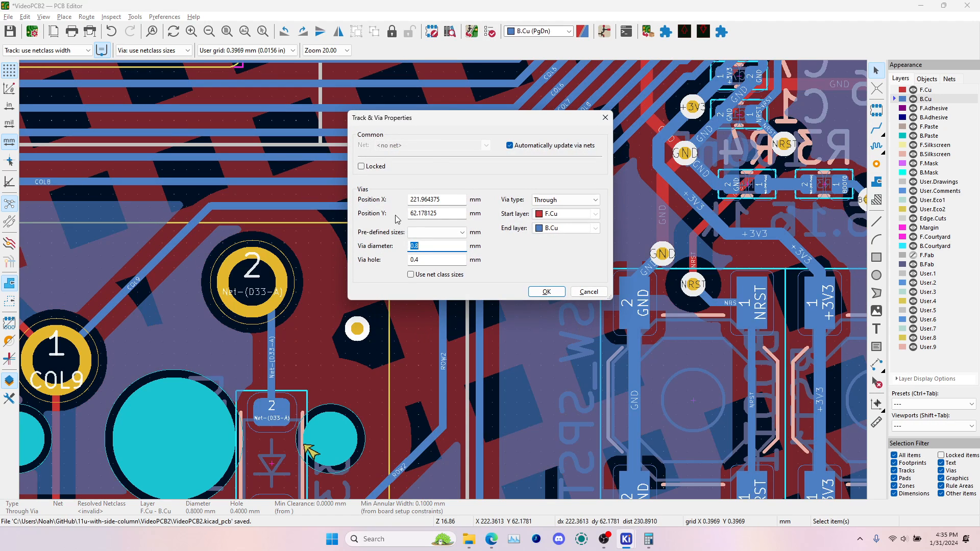
click(519, 146)
click(429, 145)
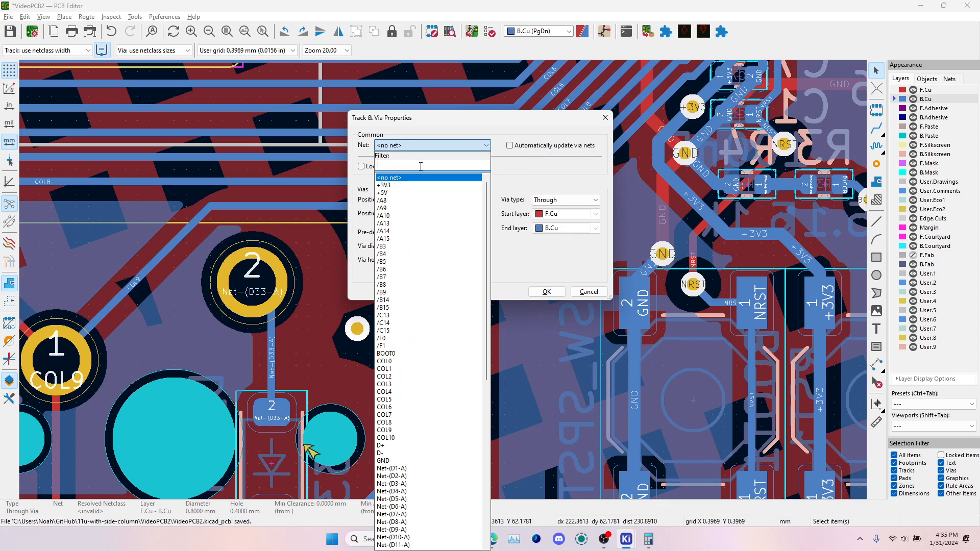
text(gnd)
click(395, 178)
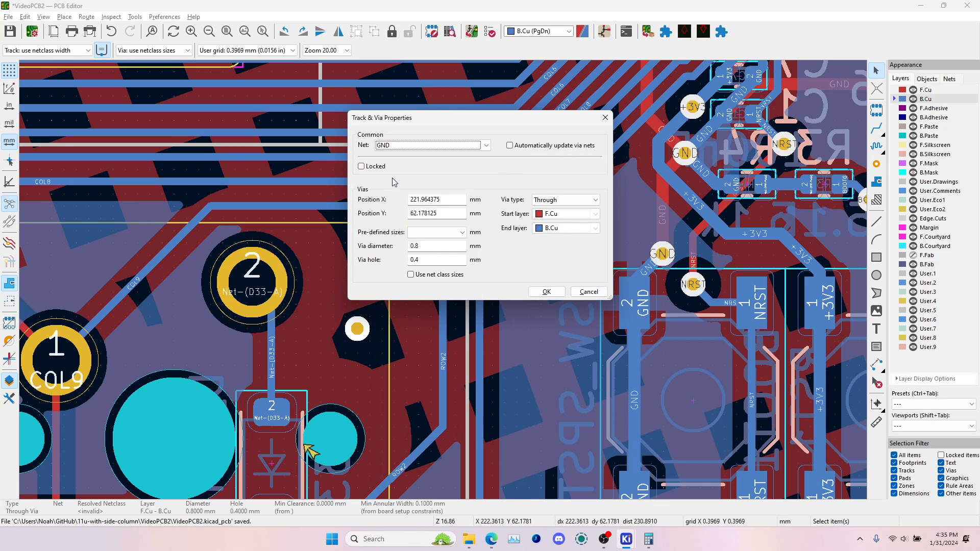
click(547, 291)
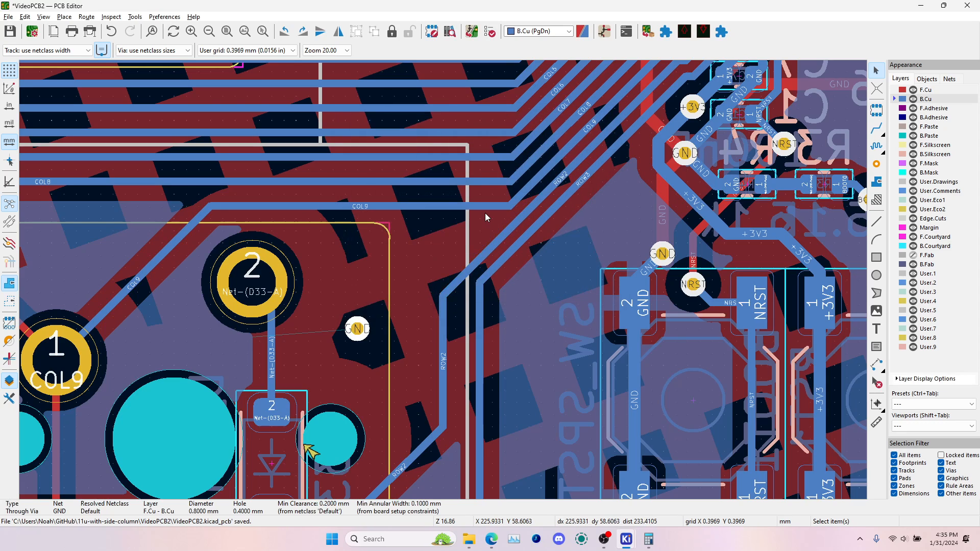
Refill all zones and inspect the copper around the new GND via and the neighbouring switch footprints
key(b)
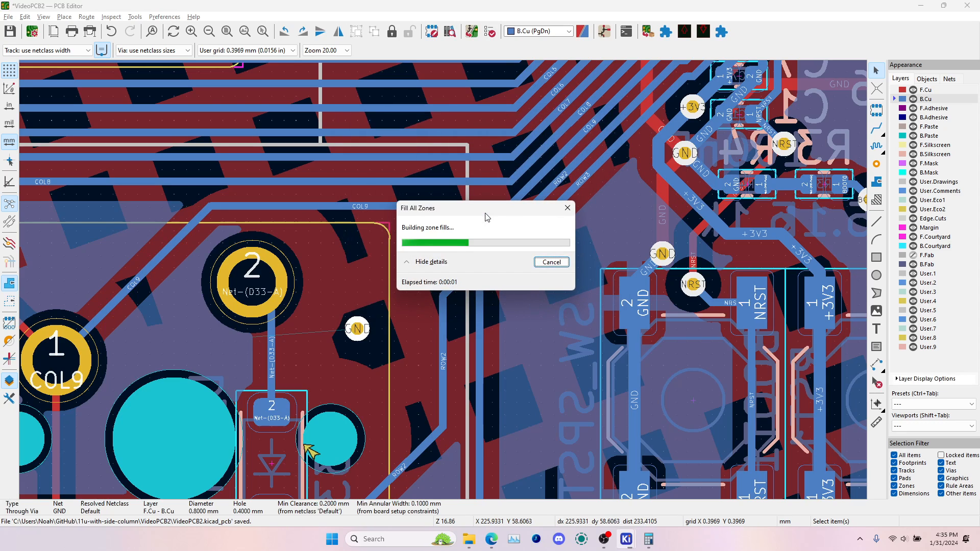
scroll(374, 305, down, 5)
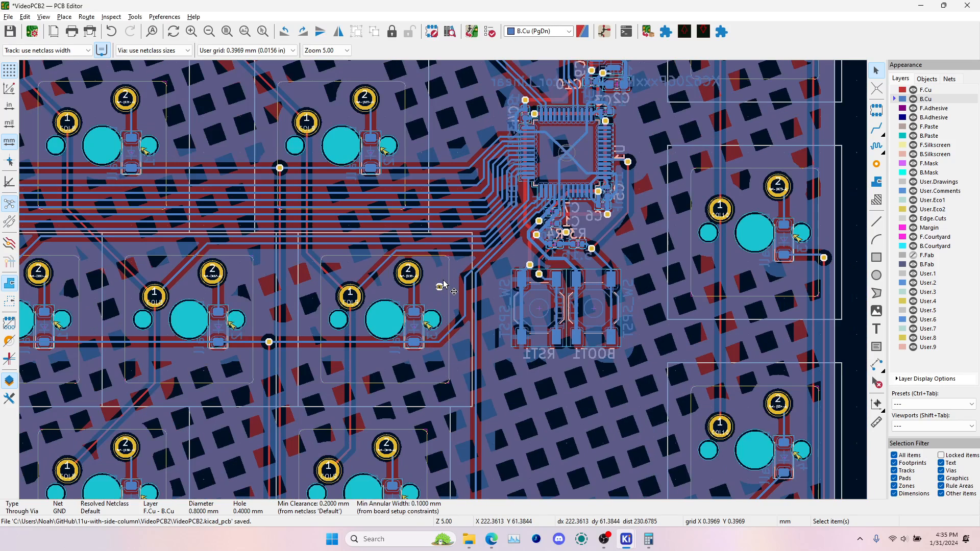
scroll(377, 291, up, 5)
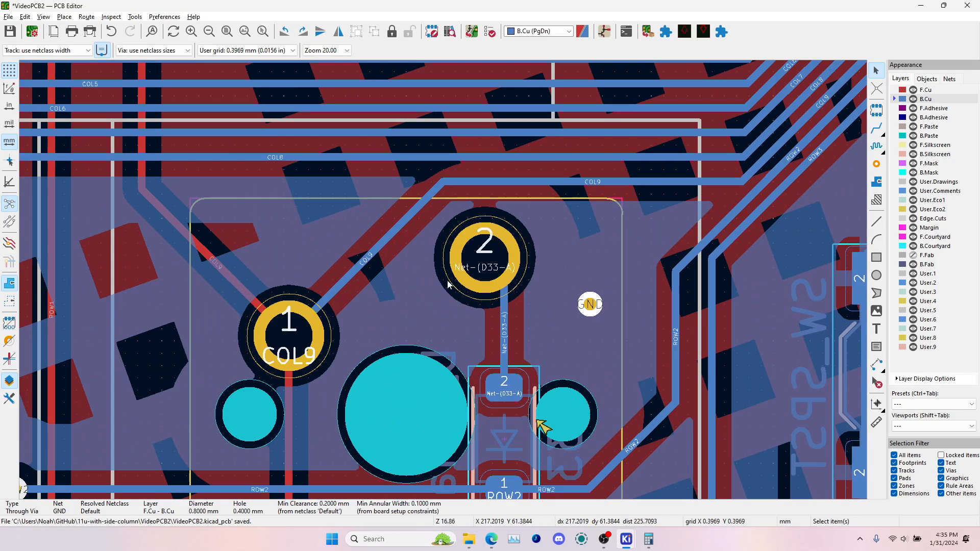
scroll(429, 338, down, 1)
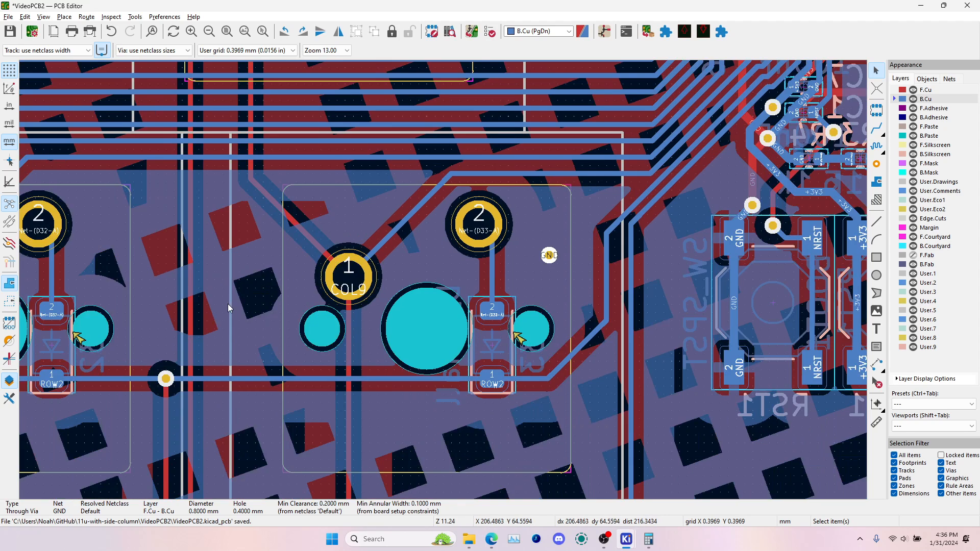
middle_drag(228, 304, 407, 289)
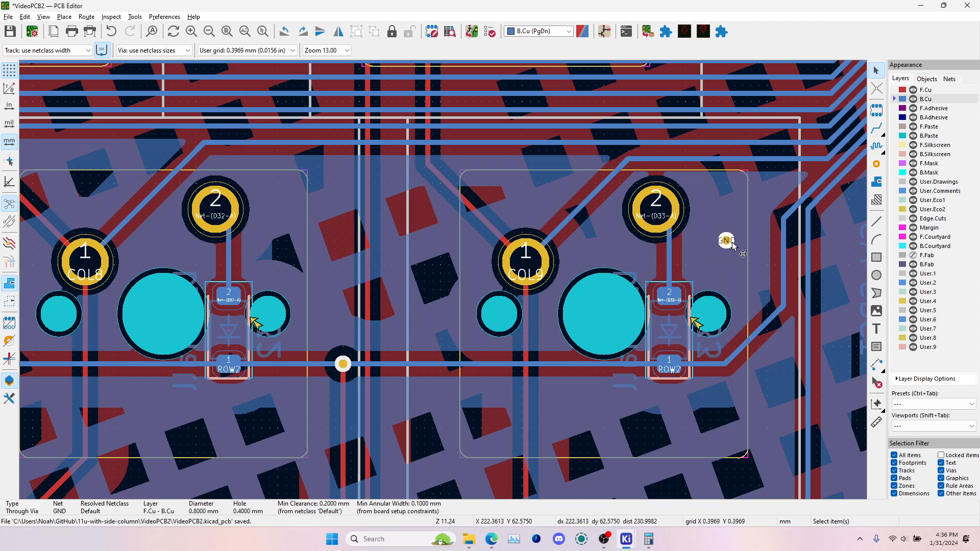
middle_drag(726, 238, 725, 198)
Check the refilled ground copper in 3D from both faces of the board, and return to the PCB layout
key(alt+3)
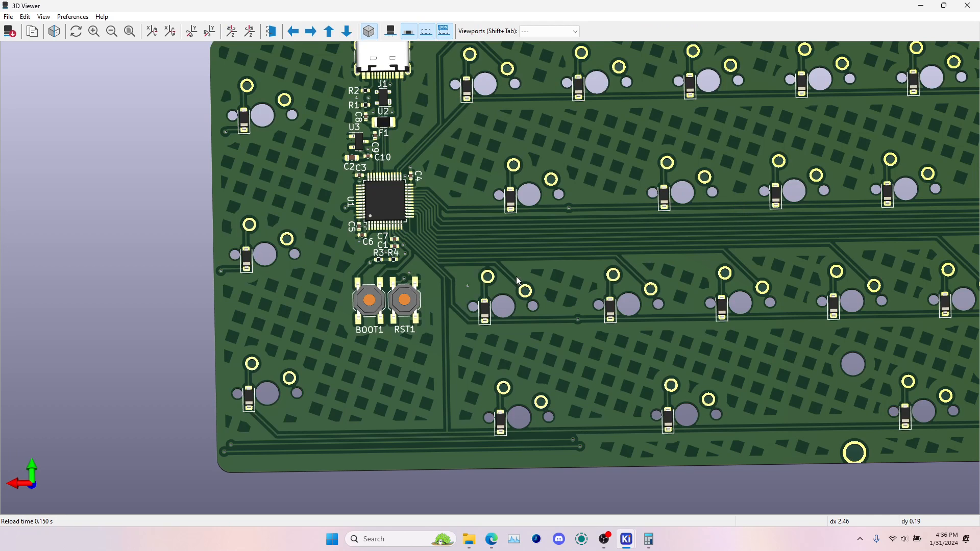
middle_drag(889, 288, 589, 261)
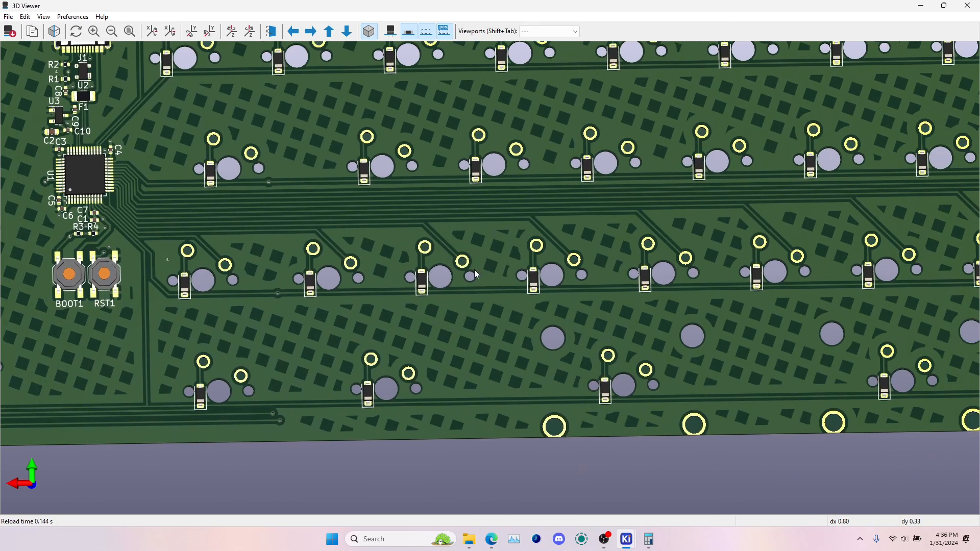
middle_drag(888, 244, 741, 266)
scroll(512, 267, down, 2)
scroll(586, 266, down, 1)
scroll(568, 269, down, 1)
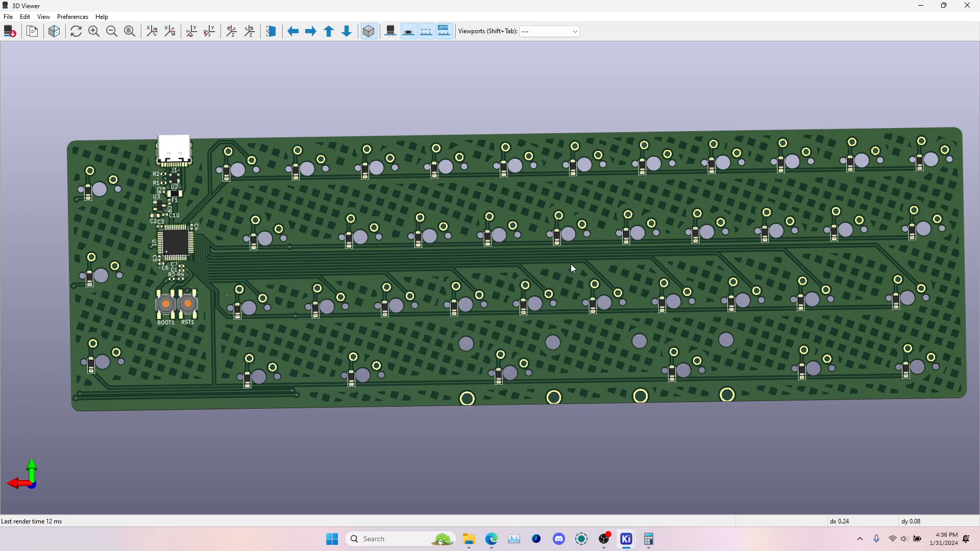
scroll(573, 262, down, 6)
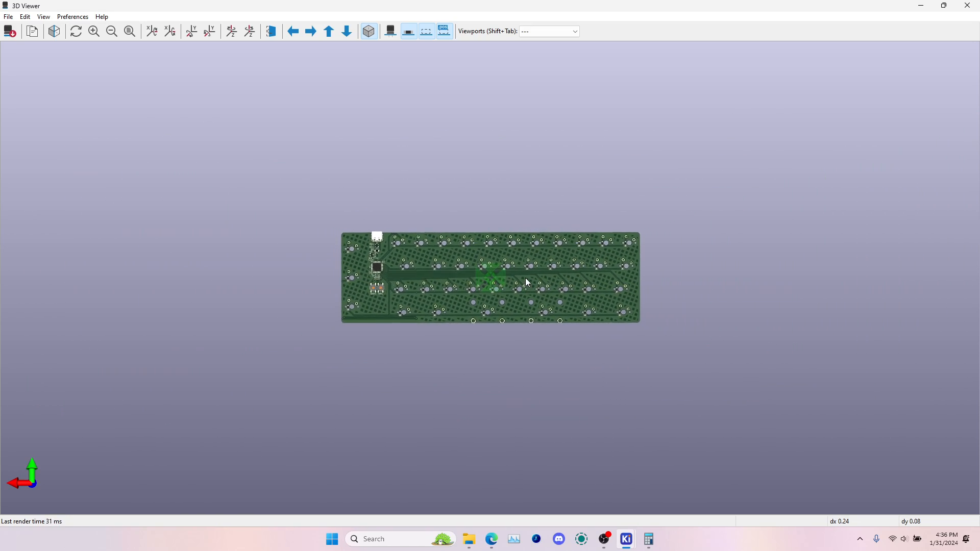
key(shift+z)
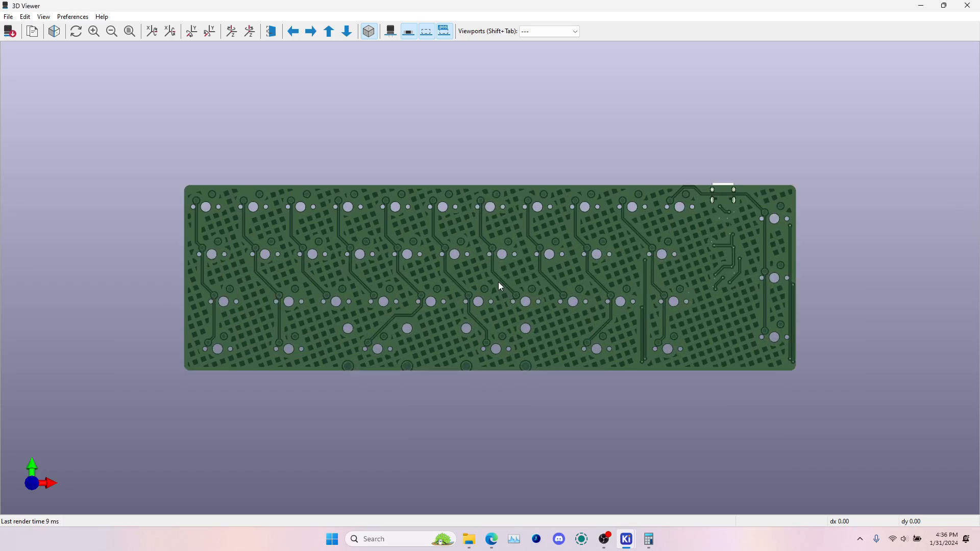
key(alt+Tab)
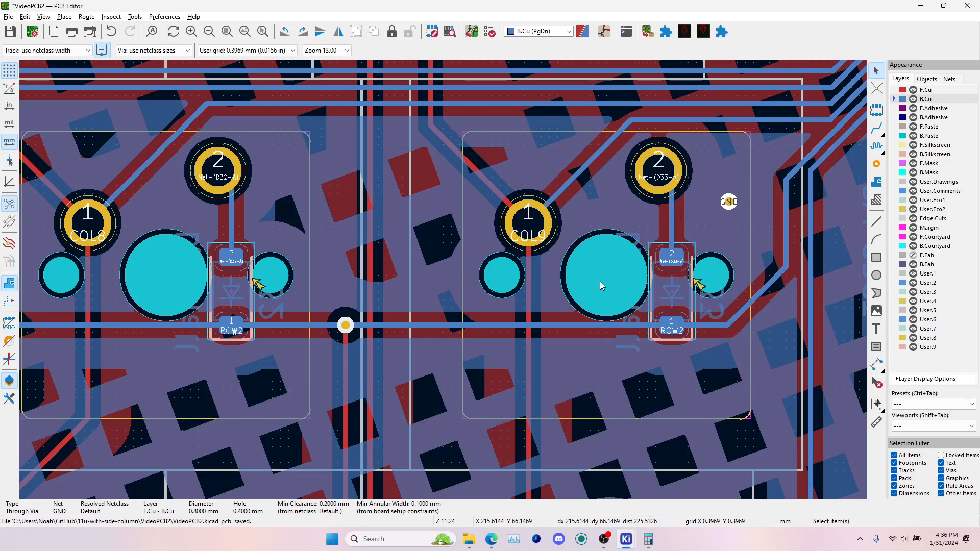
scroll(464, 279, down, 5)
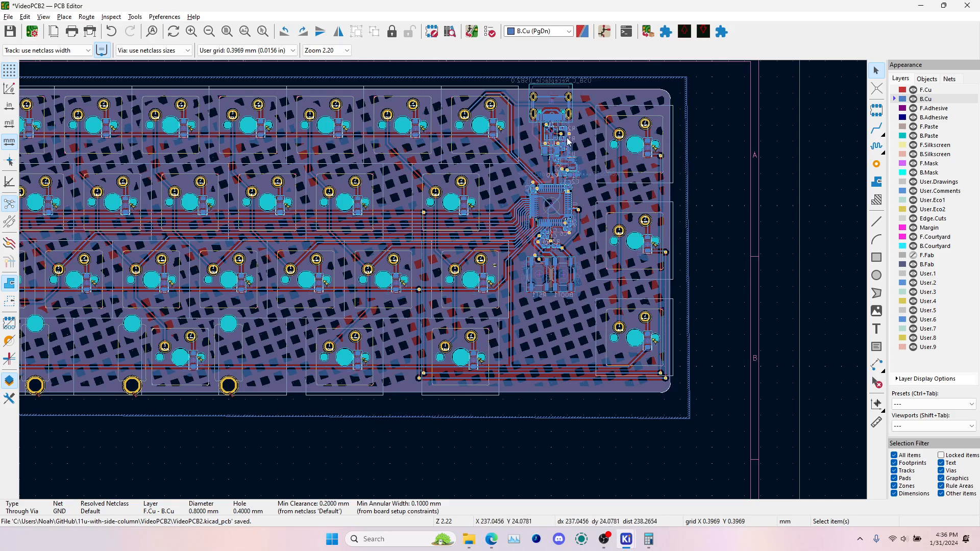
key(alt+Tab)
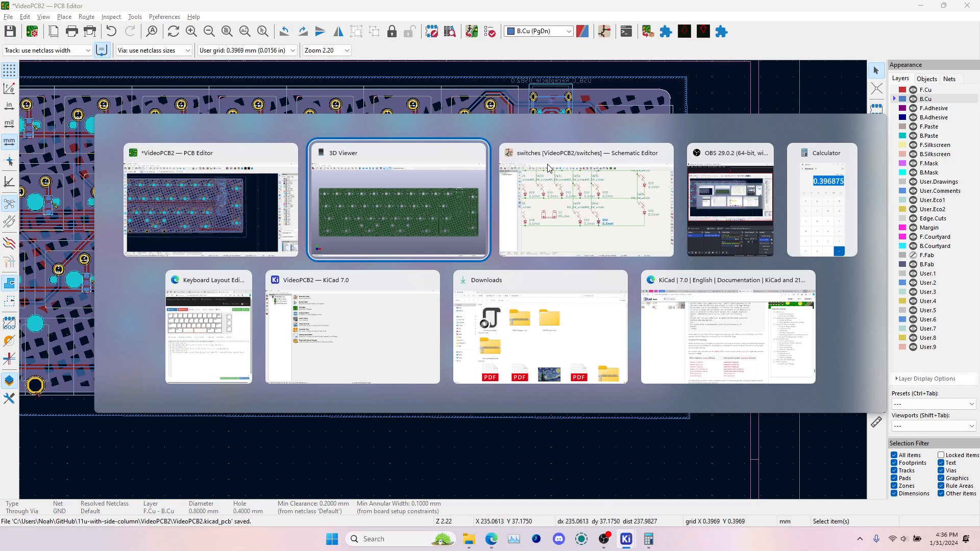
key(alt+shift+Tab)
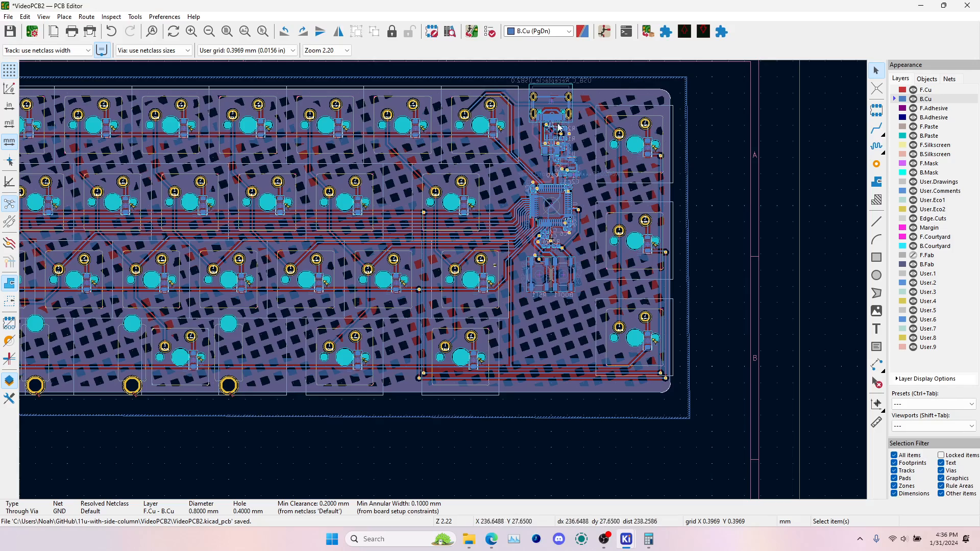
scroll(552, 208, up, 4)
scroll(443, 280, down, 3)
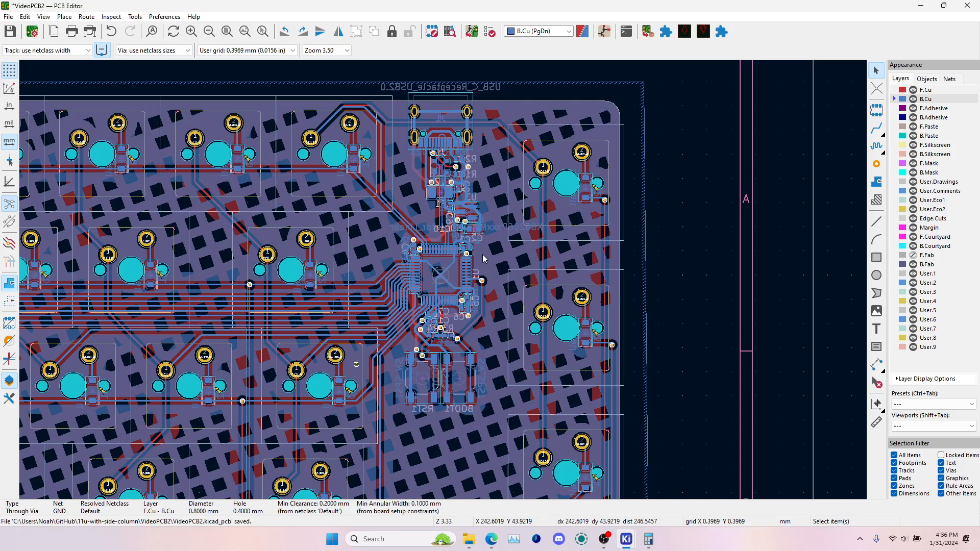
Save the board and generate its production files with the fabrication plugin
key(ctrl+s)
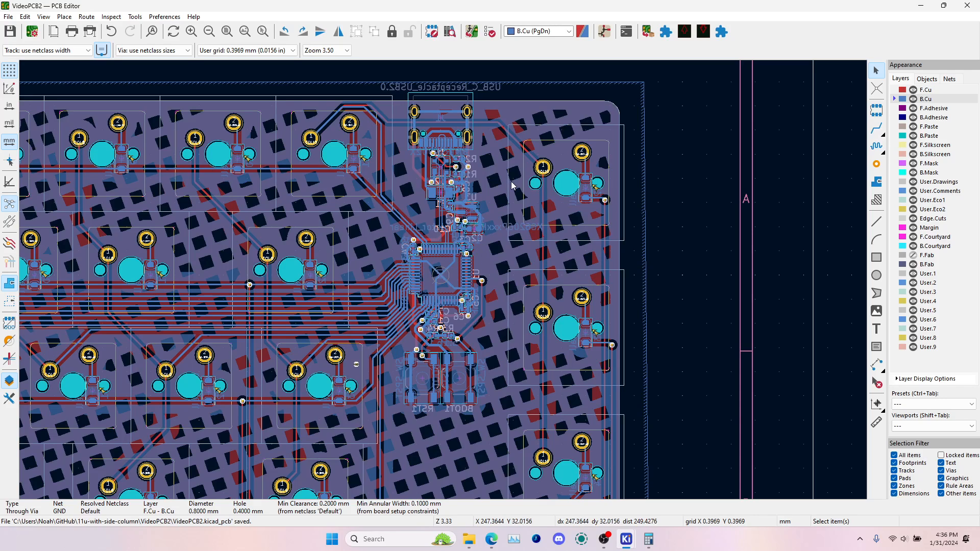
middle_drag(468, 180, 534, 136)
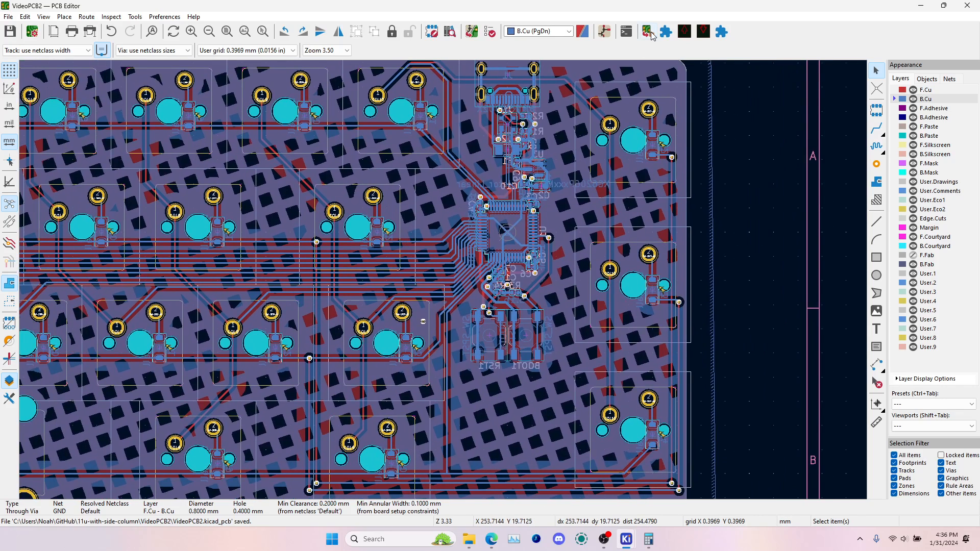
click(649, 32)
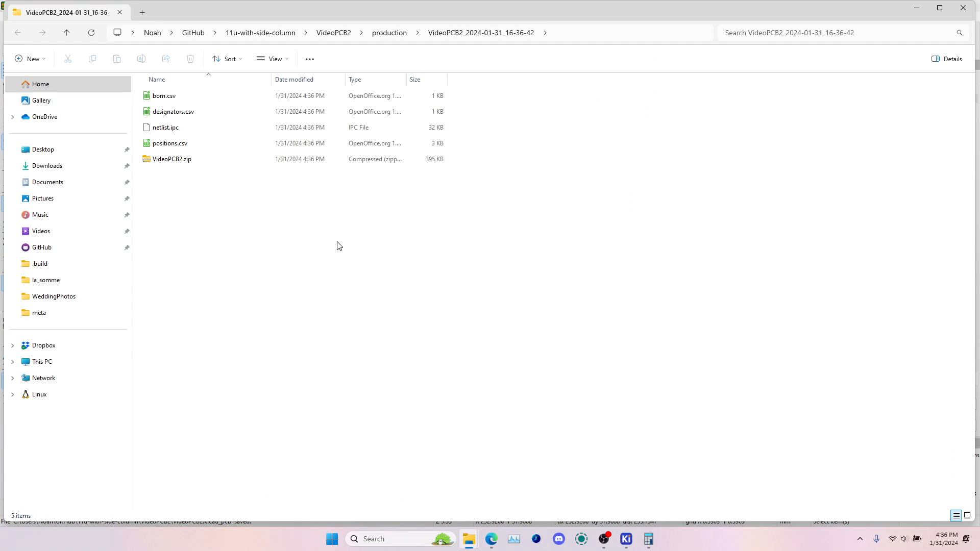
Look over the generated files in the production folder, including VideoPCB2.zip and positions.csv
drag(202, 207, 178, 100)
click(175, 162)
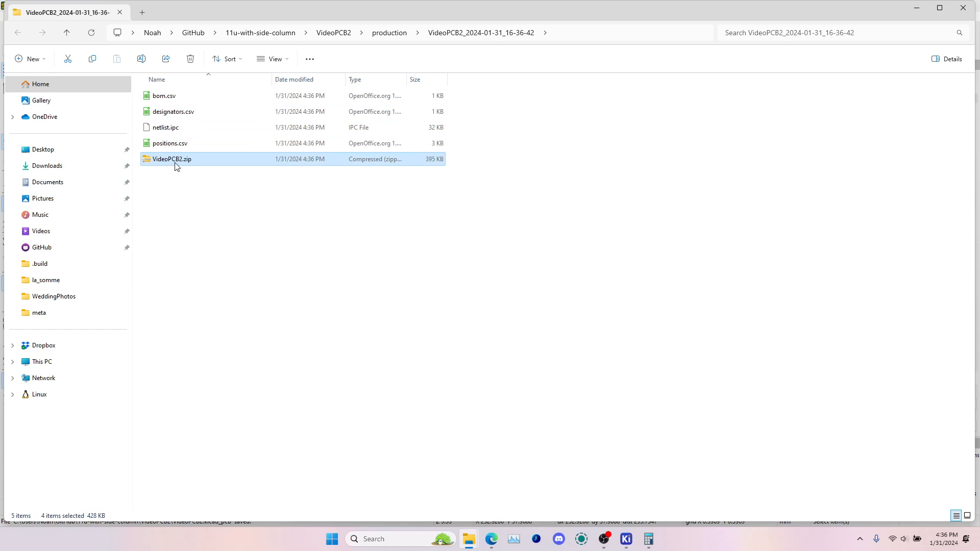
click(189, 143)
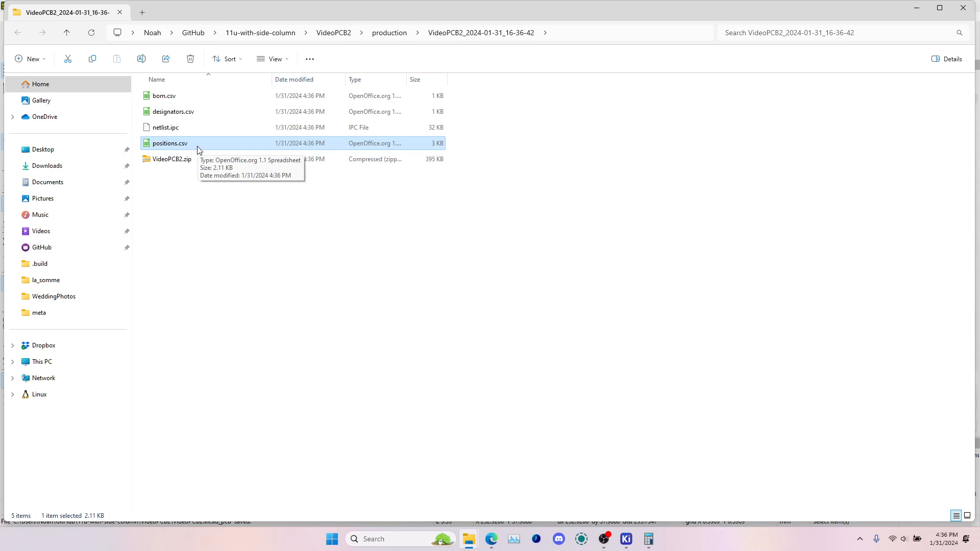
click(188, 96)
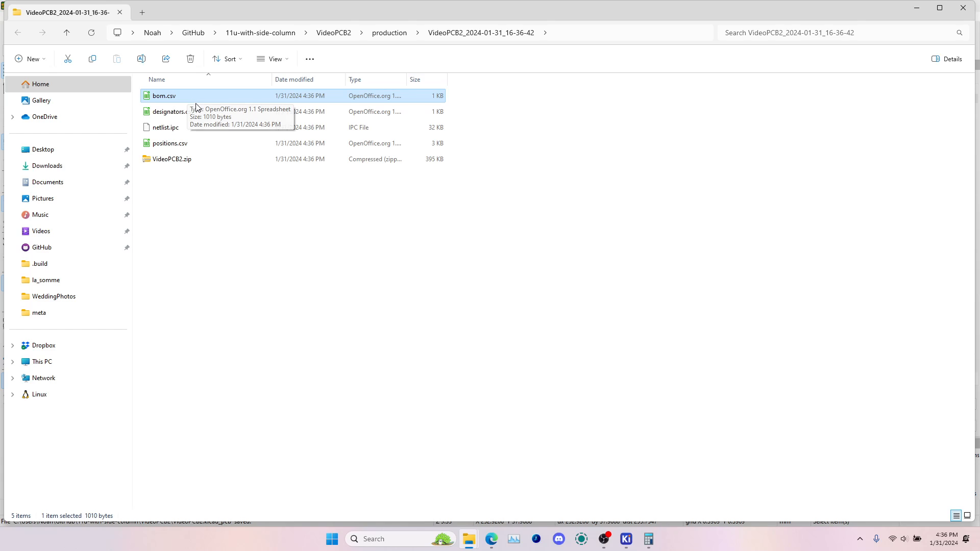
right_click(194, 96)
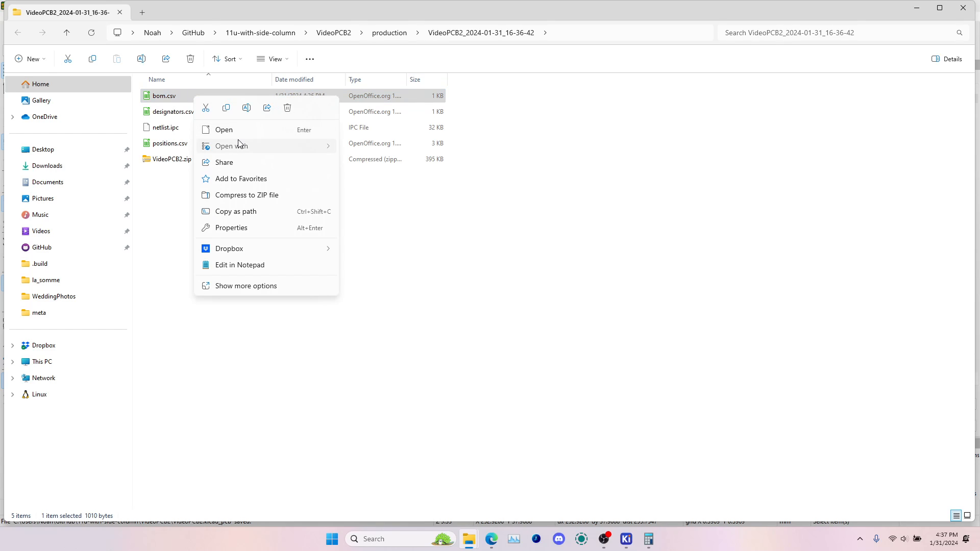
mouse_move(240, 147)
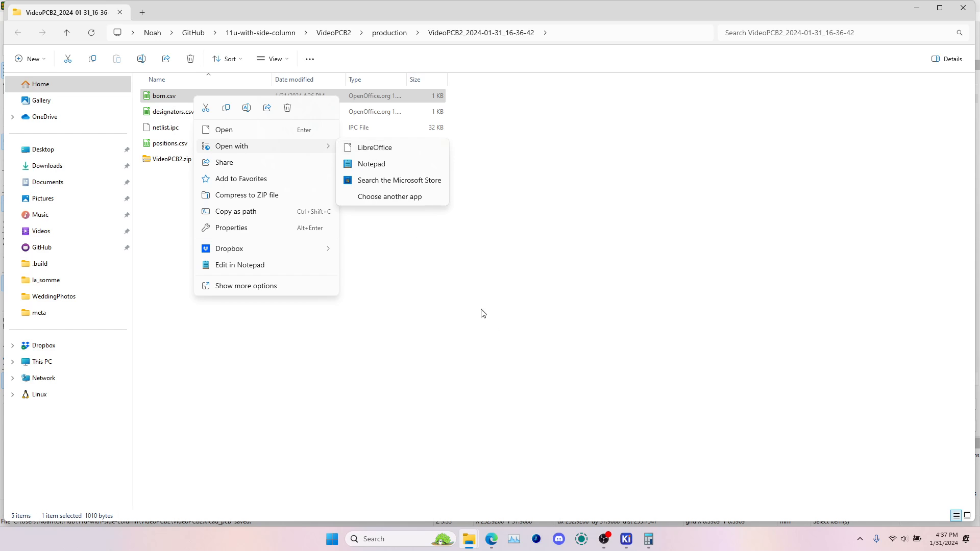
click(605, 540)
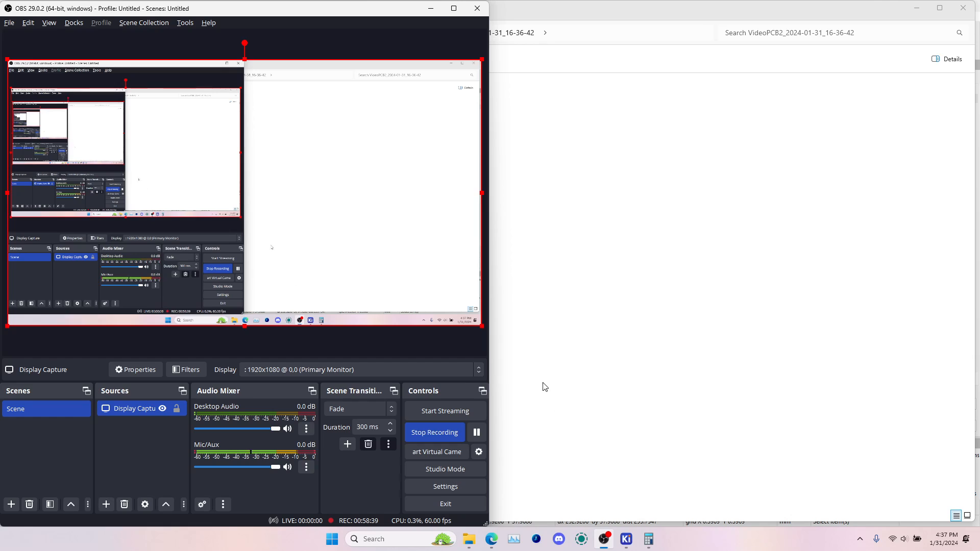
click(431, 8)
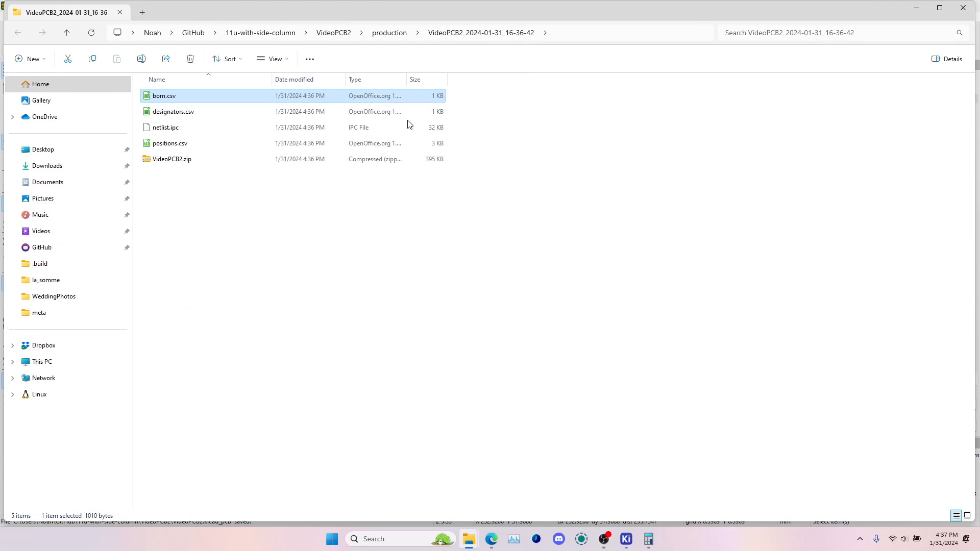
Open bom.csv in LibreOffice Calc, accepting the default text import options
right_click(204, 94)
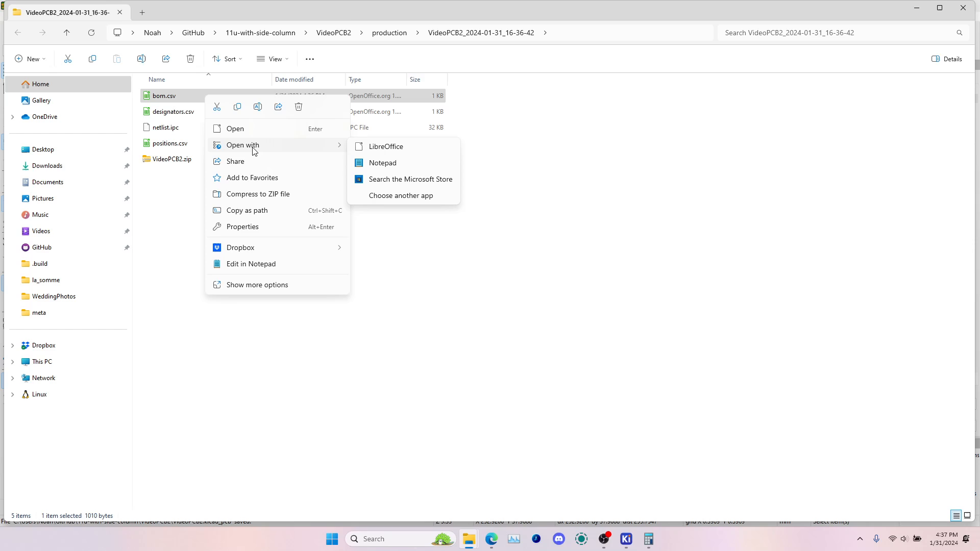
click(176, 102)
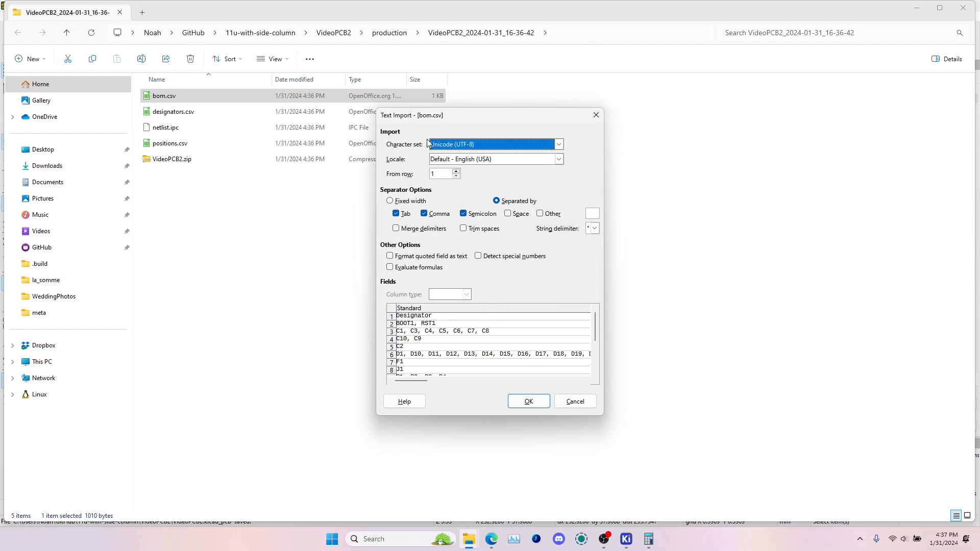
click(526, 398)
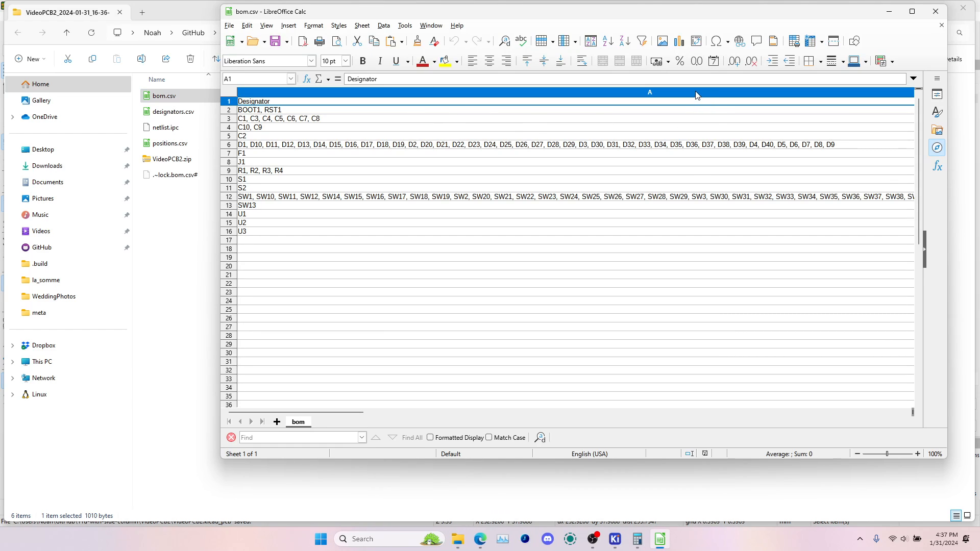
Narrow the Designator column so that the other BOM columns fit in the sheet view
right_click(697, 95)
click(741, 194)
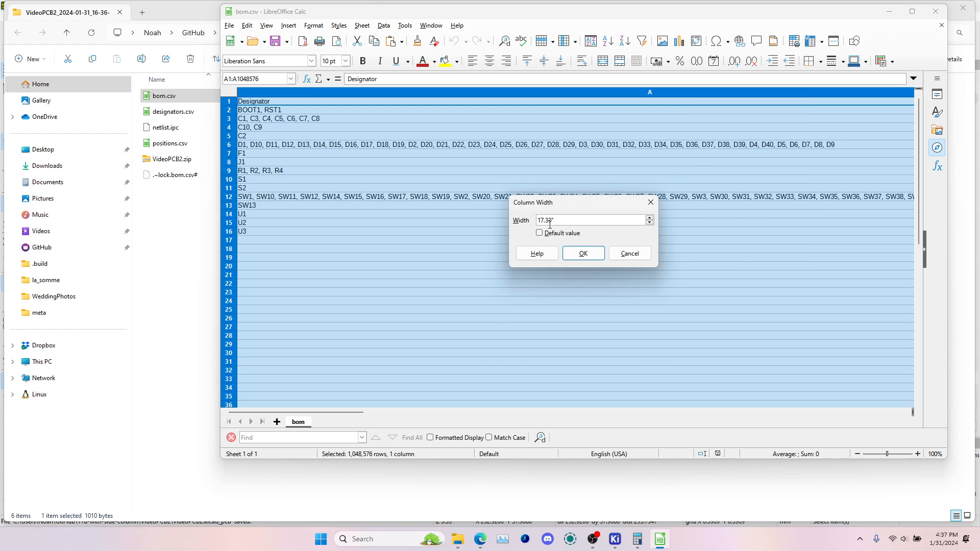
key(Return)
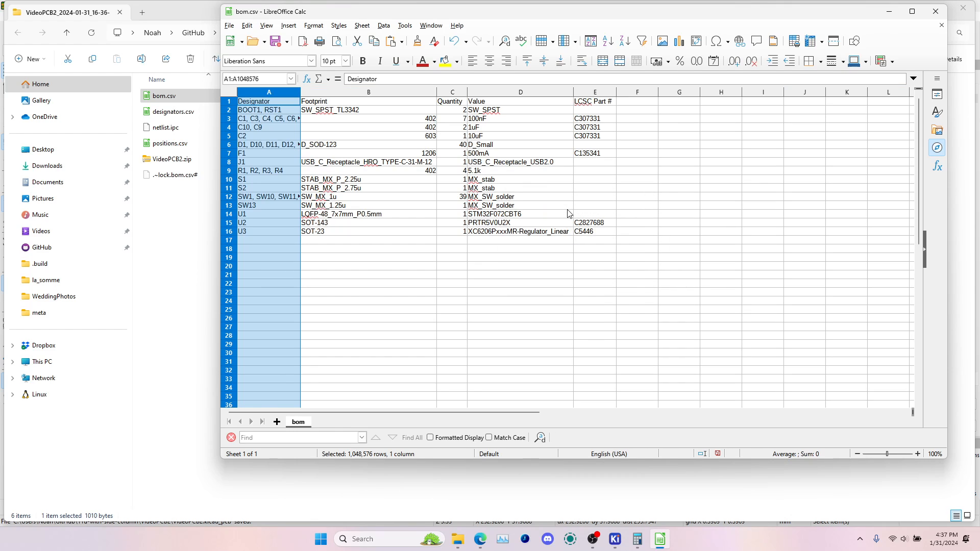
click(499, 286)
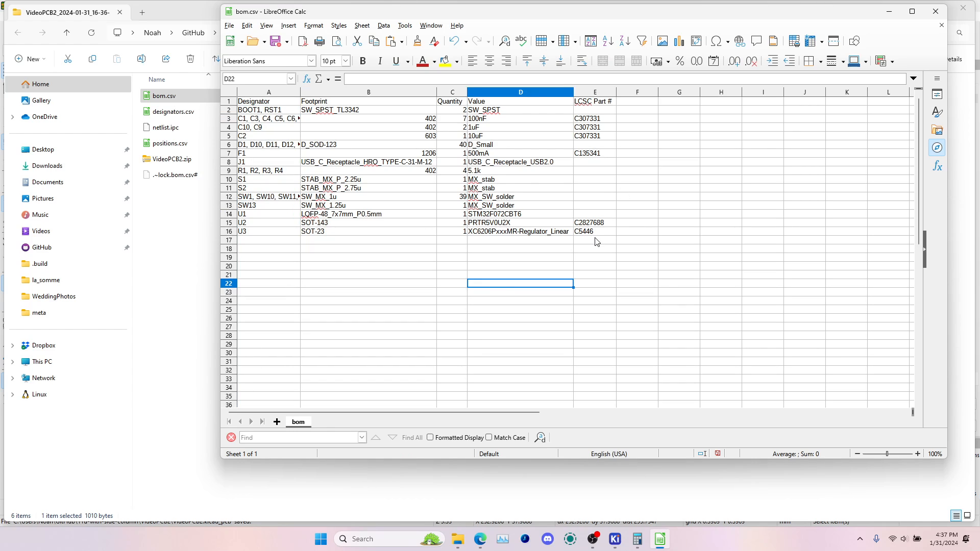
Clear the LCSC part numbers of the 100nF, 1uF and 10uF capacitor rows in E3:E5
drag(596, 234, 595, 110)
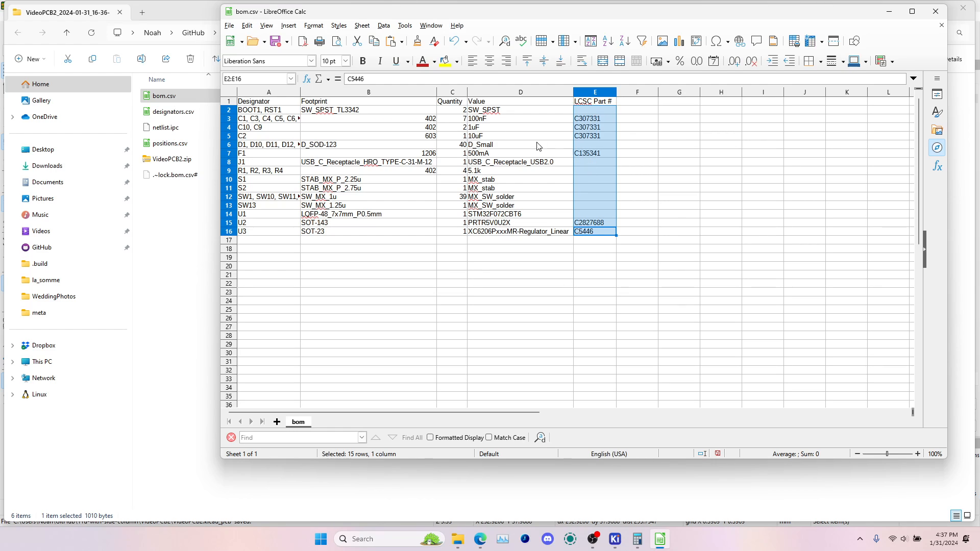
ctrl+scroll(535, 144, up, 3)
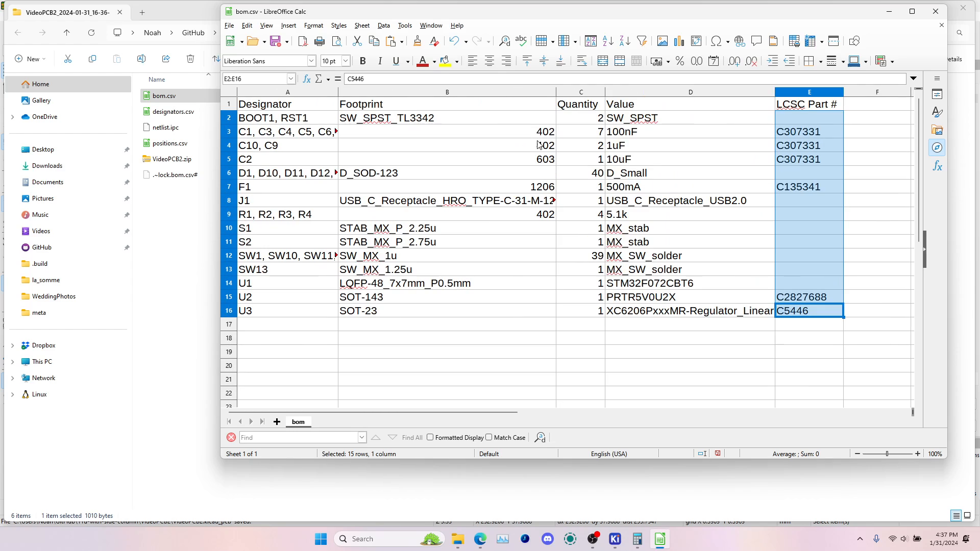
click(632, 162)
click(649, 149)
click(655, 134)
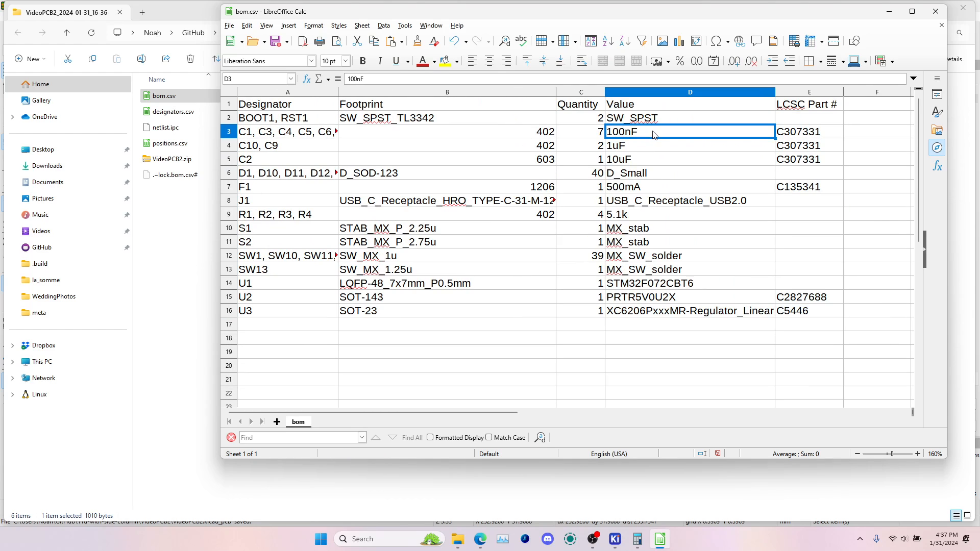
drag(803, 133, 811, 162)
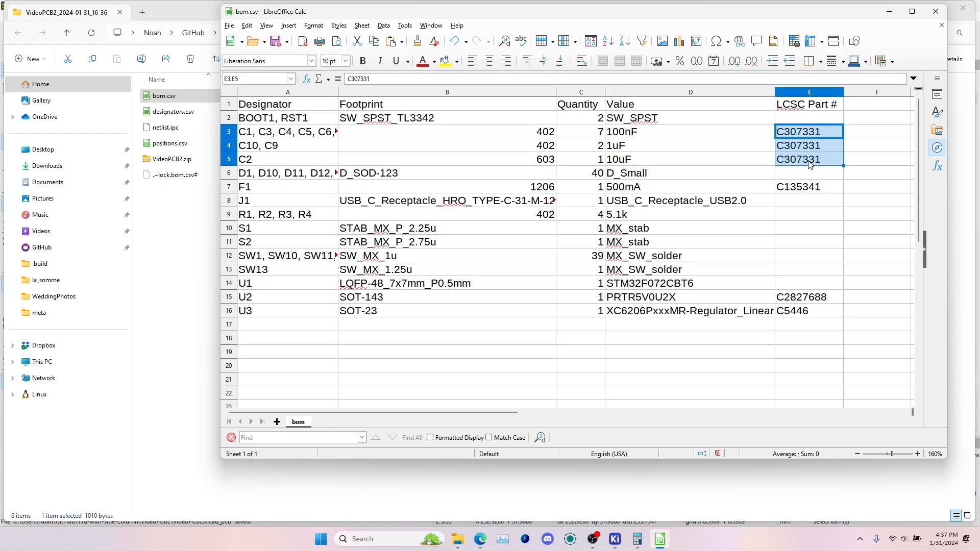
key(Delete)
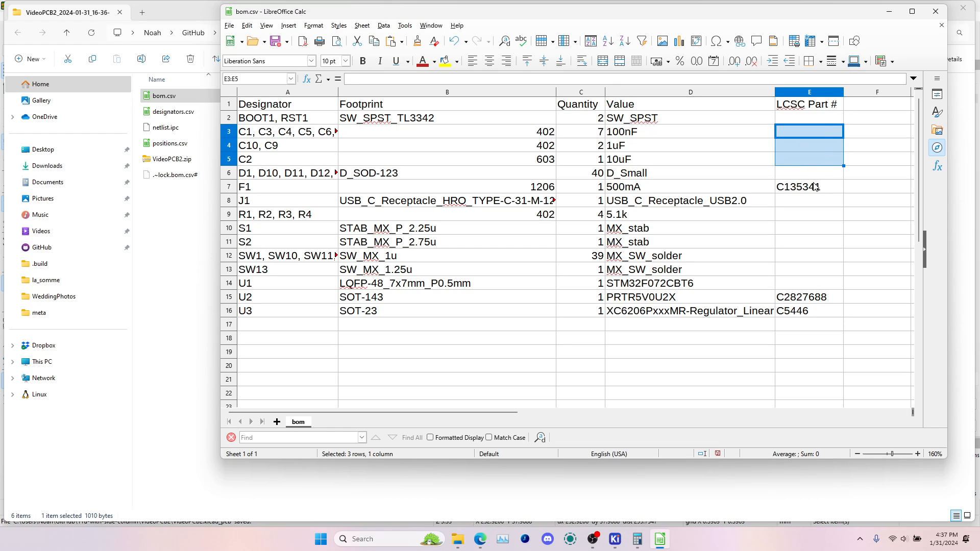
Clear the remaining LCSC part numbers for F1, U2 and U3
click(817, 185)
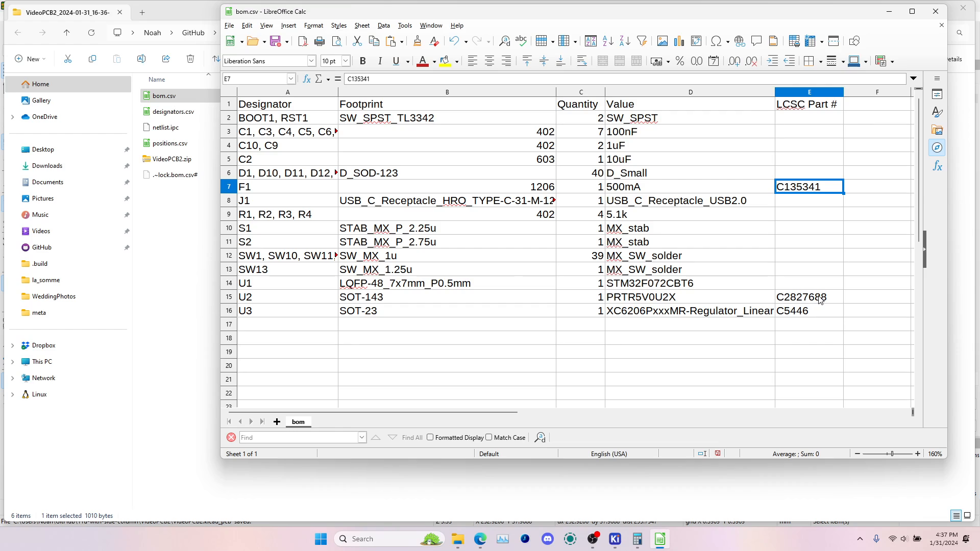
key(Delete)
click(820, 301)
key(Delete)
click(818, 310)
key(Delete)
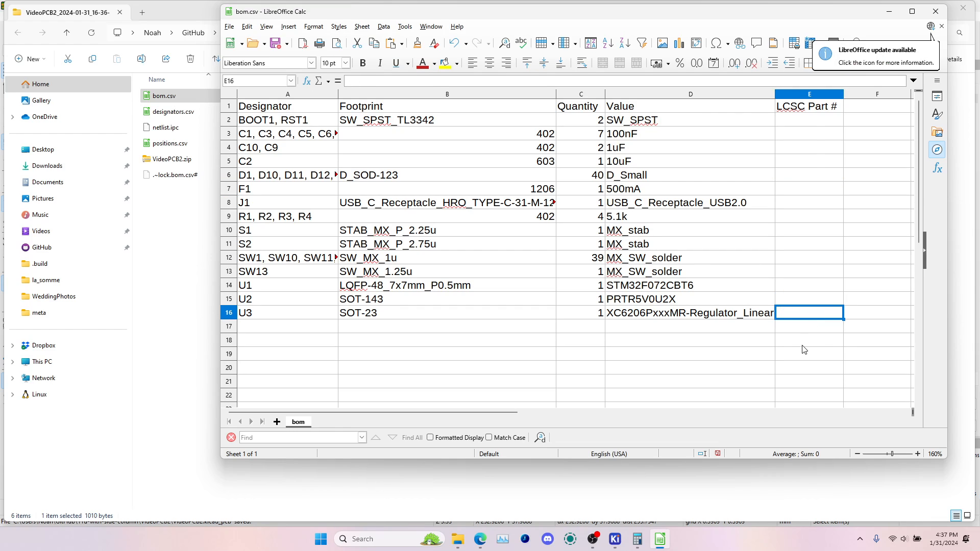
click(805, 344)
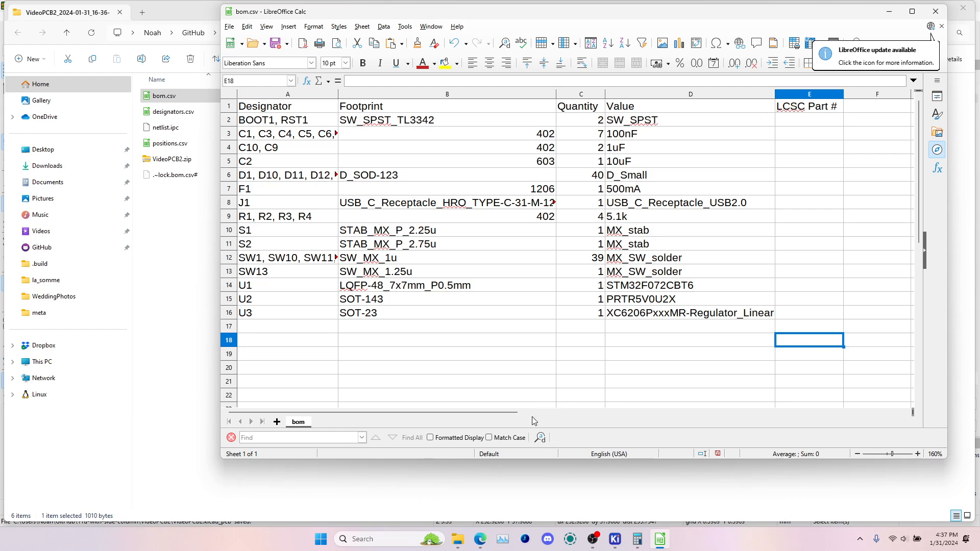
Switch to the browser and move the JLC Parts spreadsheet into its own maximized window
mouse_move(480, 540)
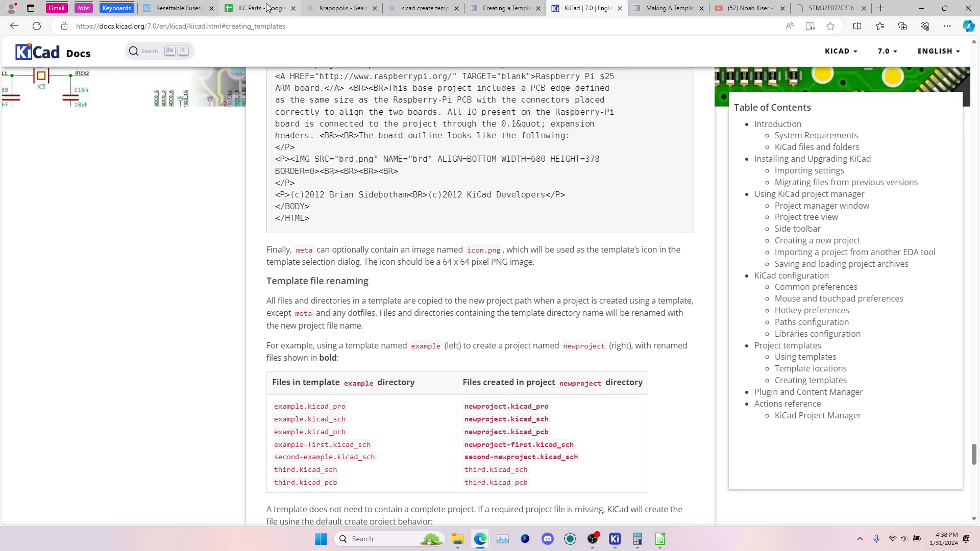
drag(258, 8, 313, 217)
drag(465, 209, 452, 0)
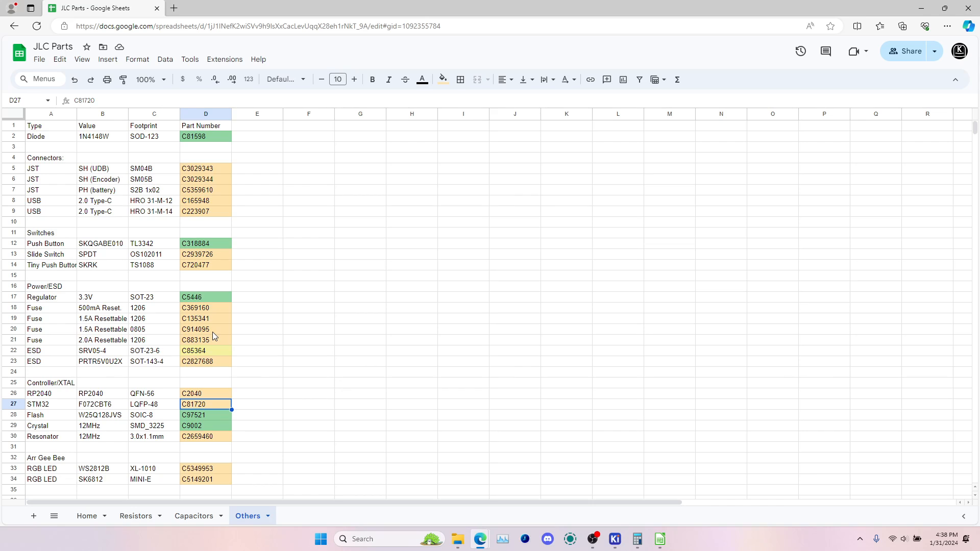
Look through the Resistors, Capacitors and Others sheets of the JLC Parts spreadsheet for the listed part numbers
click(136, 517)
click(183, 516)
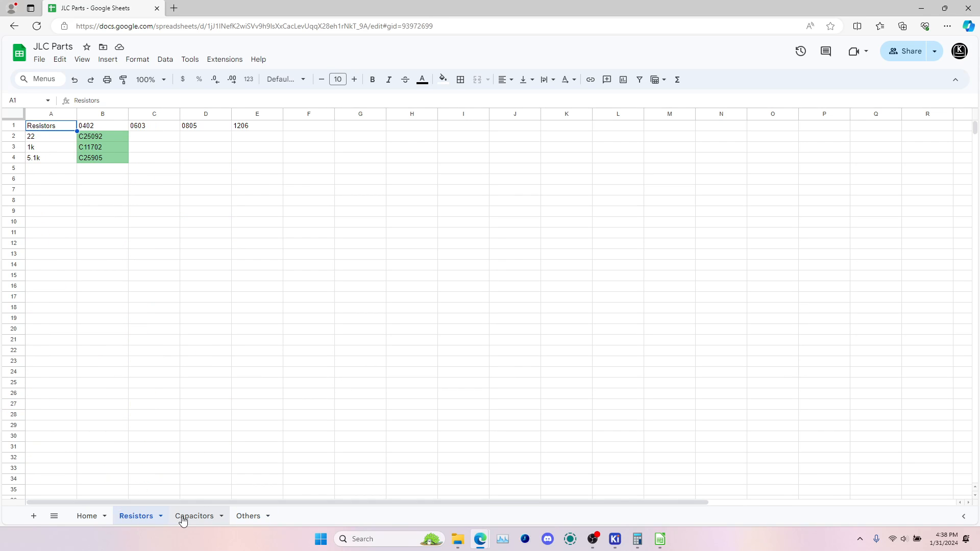
click(247, 517)
click(136, 516)
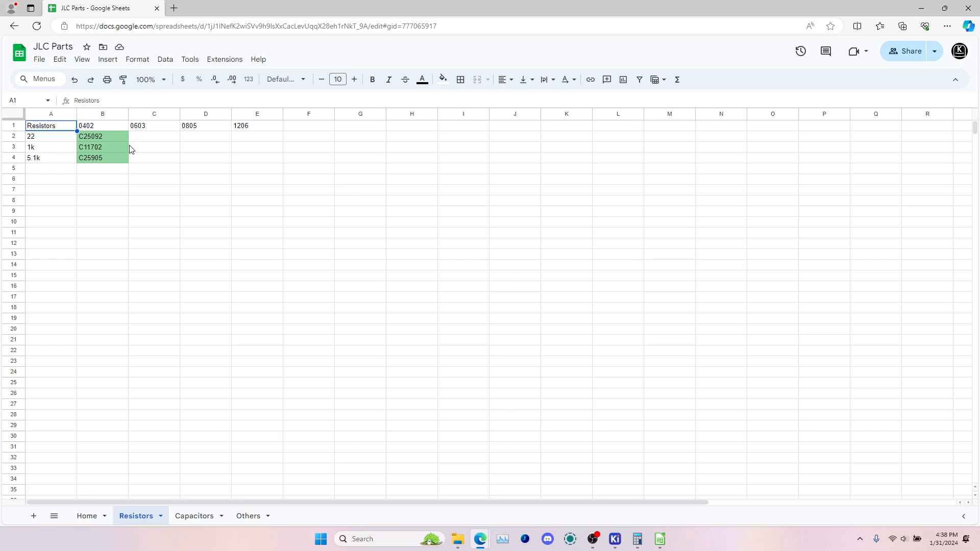
click(145, 148)
click(151, 159)
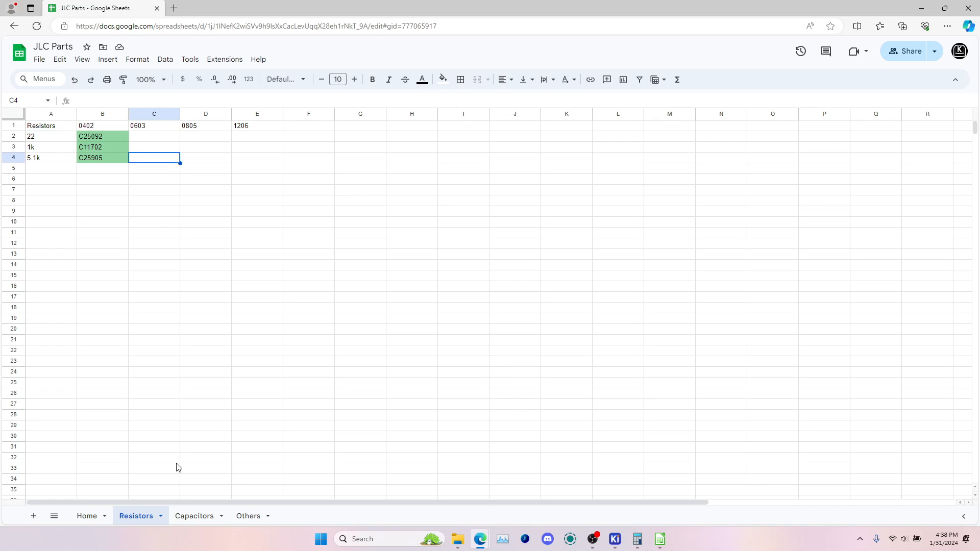
click(194, 517)
click(246, 517)
Arrange the JLC Parts spreadsheet and the bom.csv window side by side, minimizing the other browser window
key(alt+Tab)
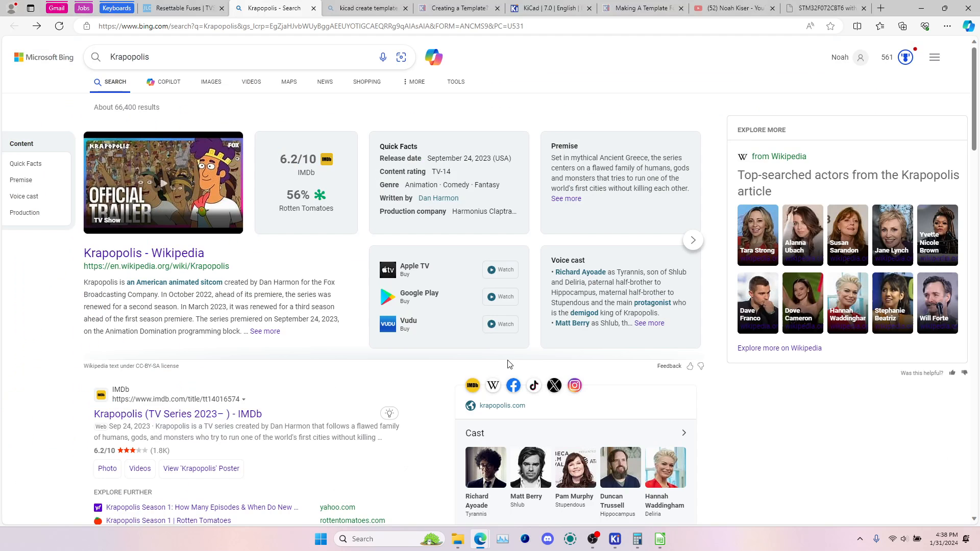
key(alt+Tab)
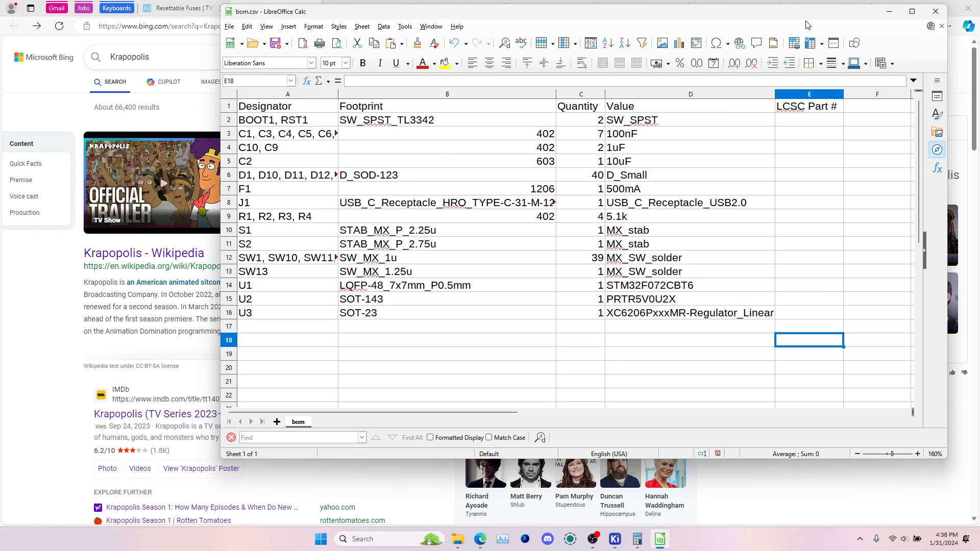
drag(806, 13, 728, 64)
click(921, 8)
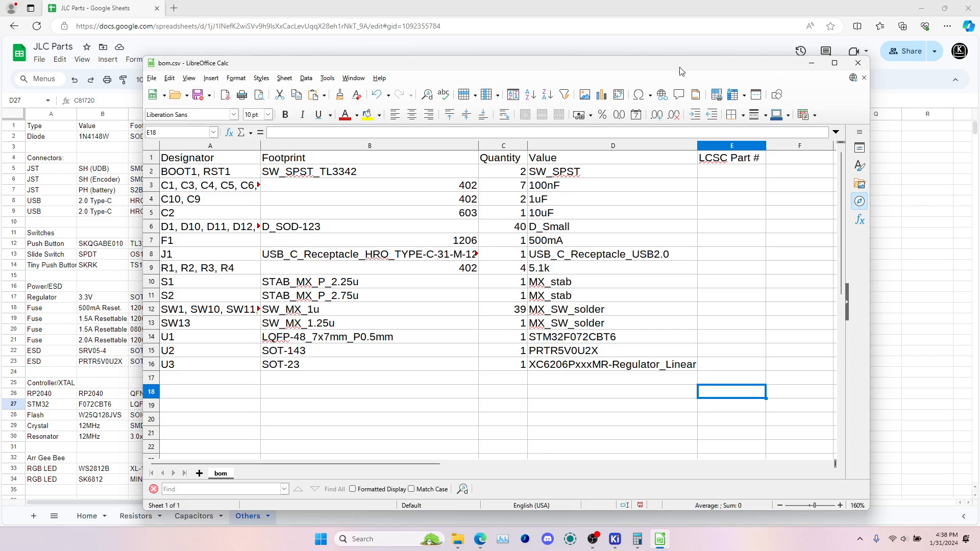
drag(679, 67, 978, 66)
click(180, 107)
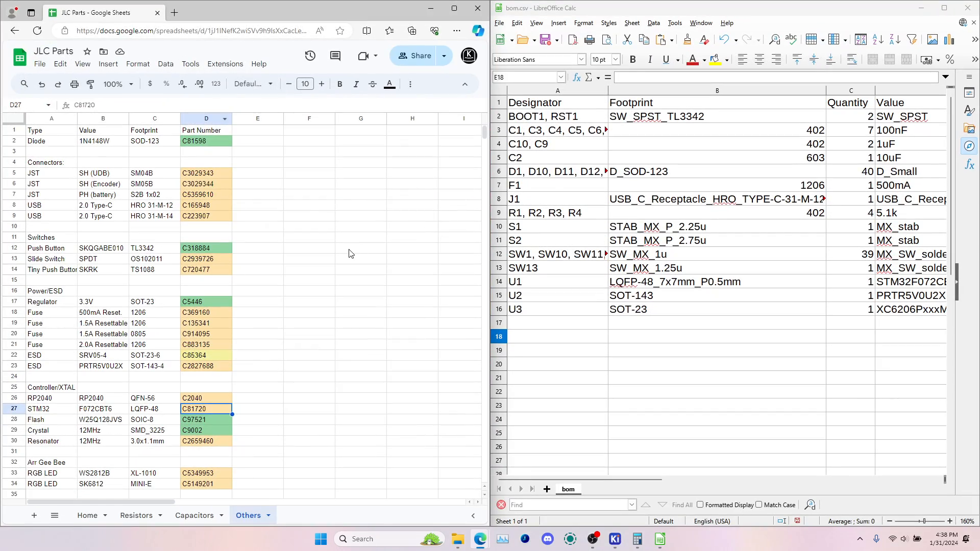
Copy the TL3342 push button's part number C318884 from JLC Parts into the LCSC Part # cell for BOOT1, RST1
ctrl+scroll(713, 308, down, 3)
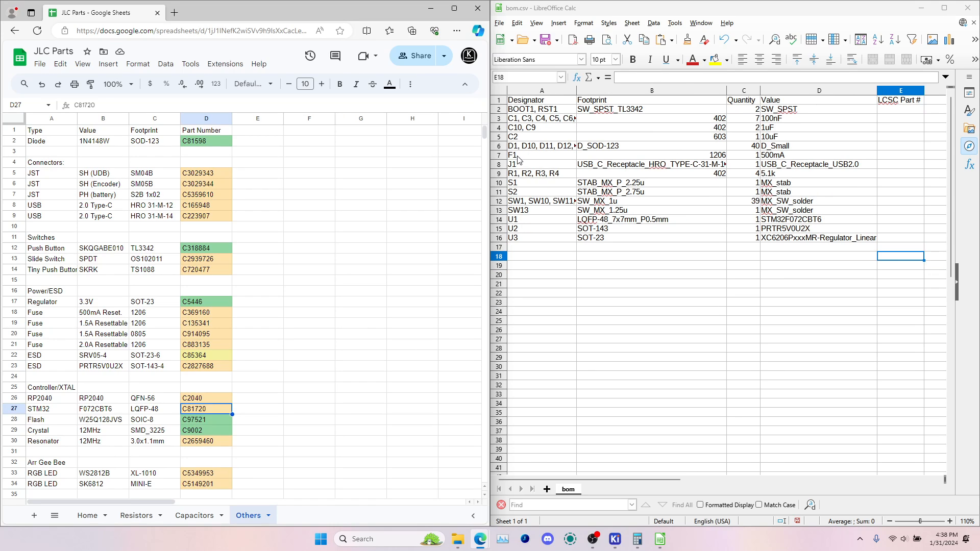
click(634, 109)
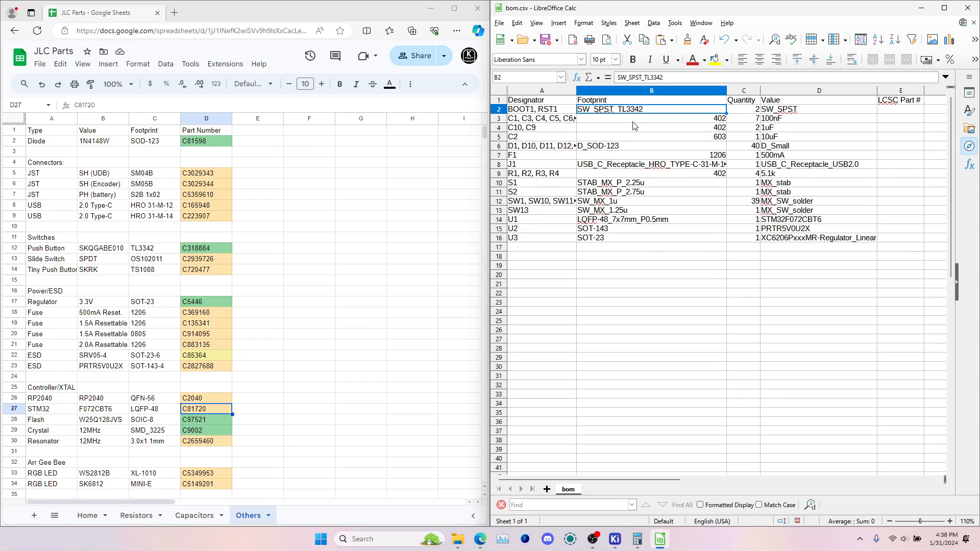
click(249, 516)
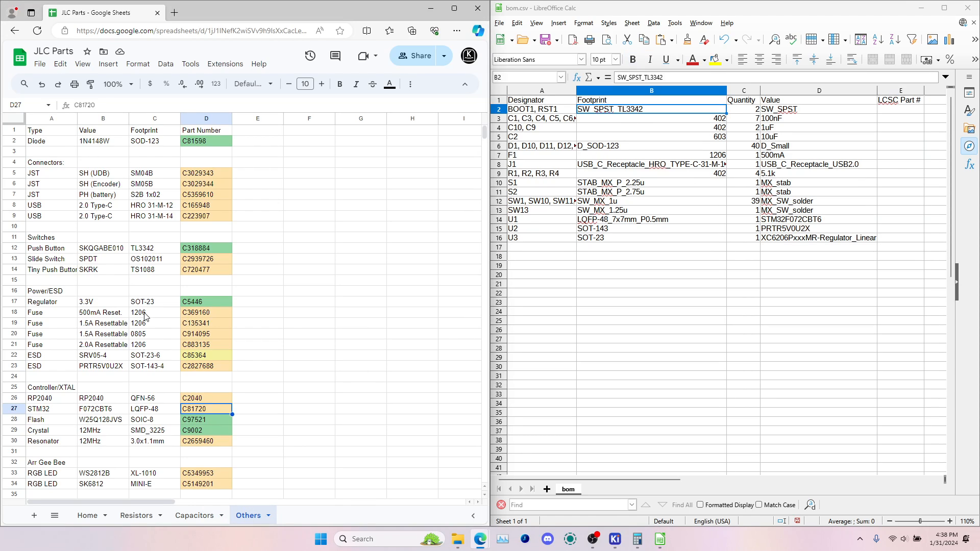
scroll(147, 318, down, 2)
scroll(102, 323, up, 2)
click(56, 250)
click(154, 251)
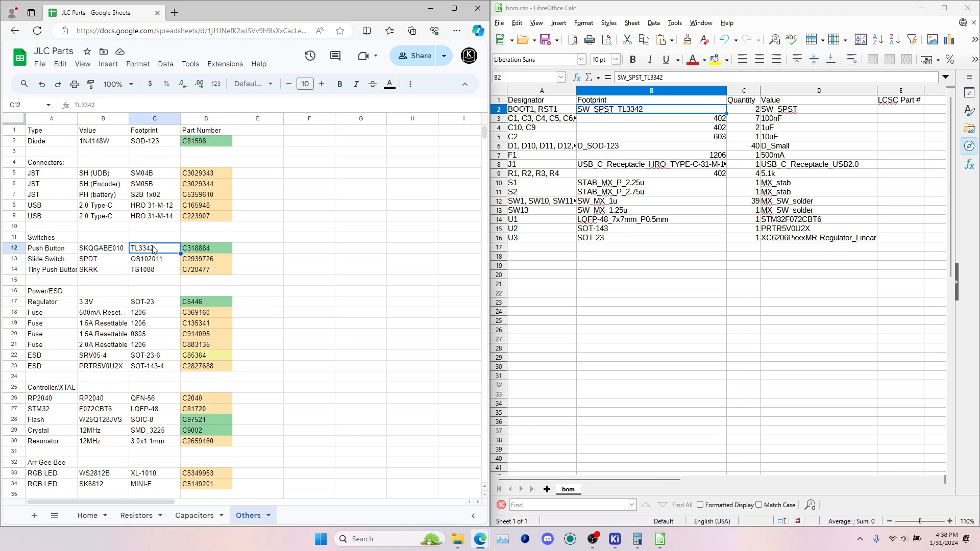
click(200, 252)
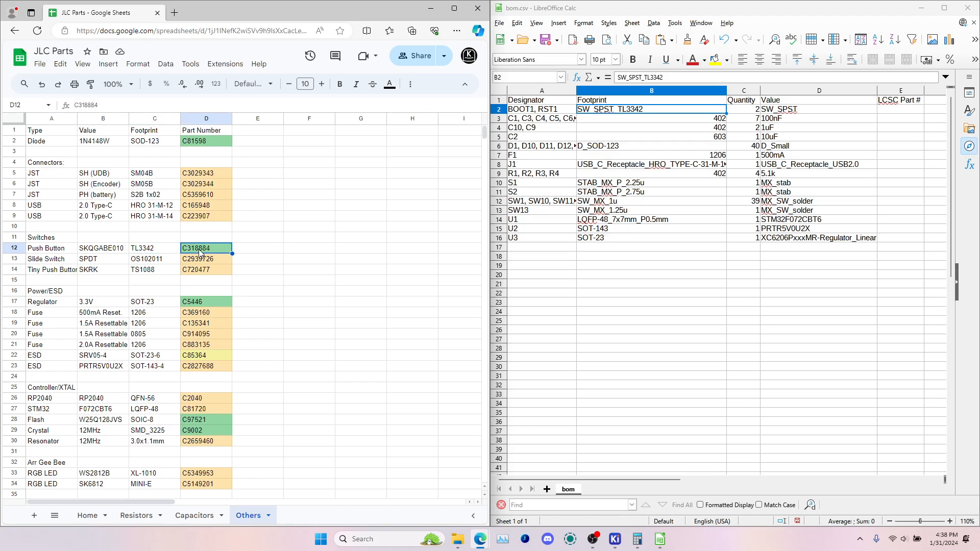
click(891, 109)
text(C318884)
Copy the 100nF 0402 capacitor's first part number, C1525, from the Capacitors sheet into the LCSC Part # cell for the C1, C3, C4 row
click(817, 120)
click(541, 119)
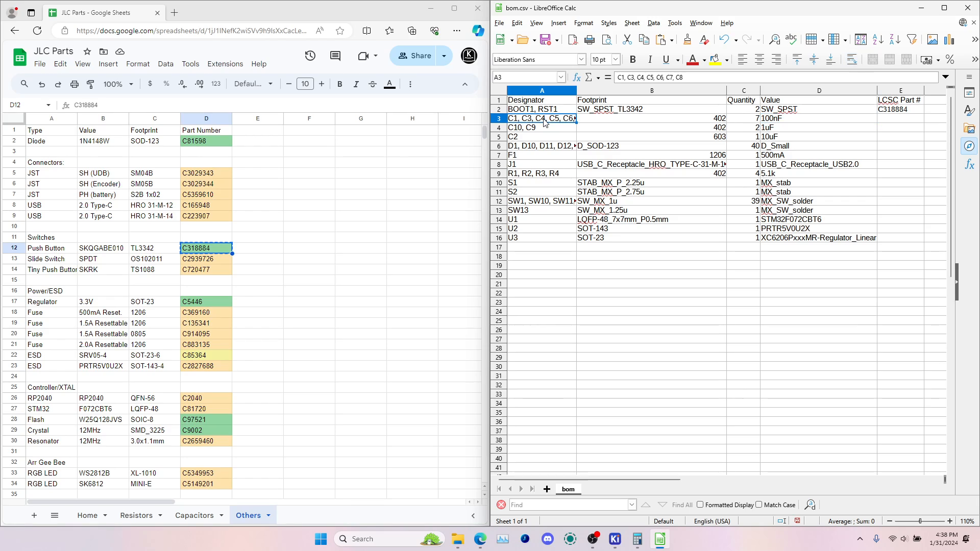
click(644, 120)
click(780, 120)
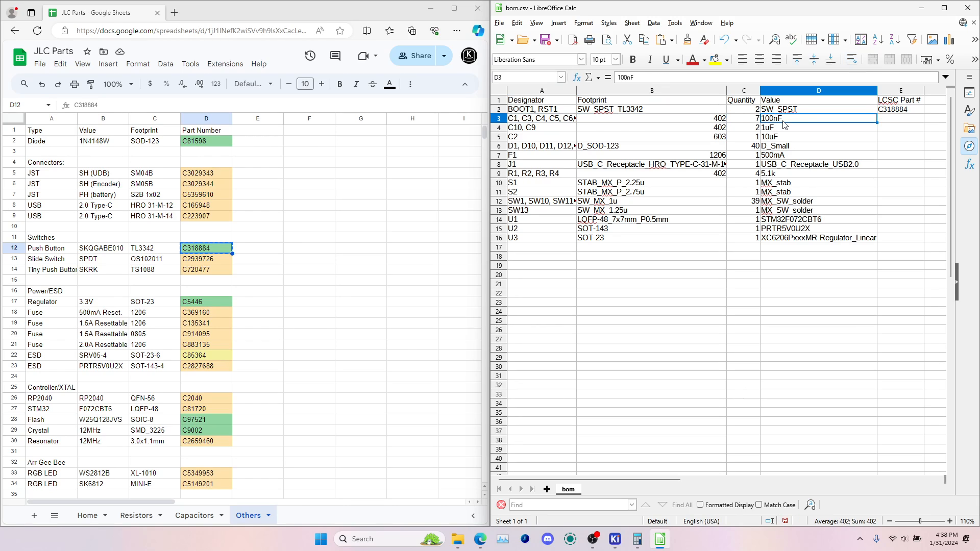
click(196, 516)
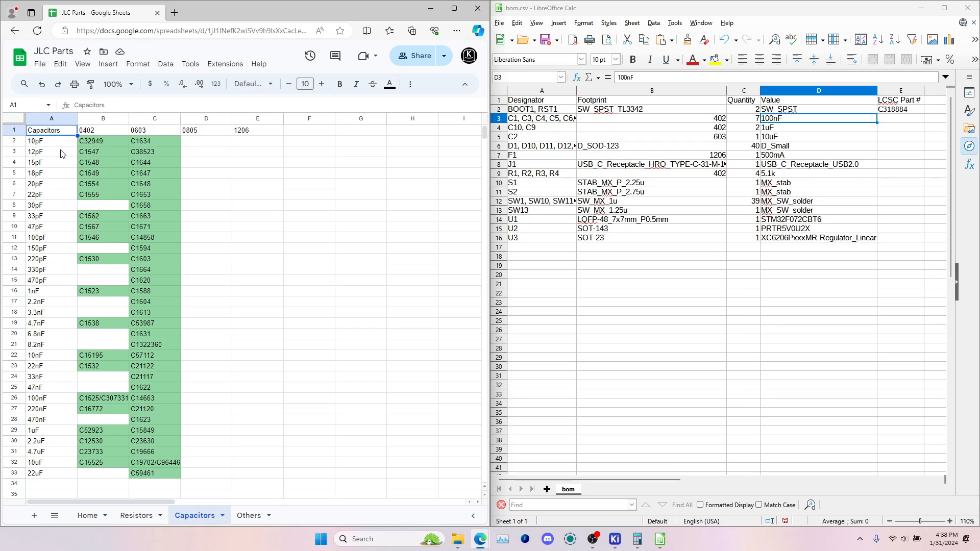
click(115, 144)
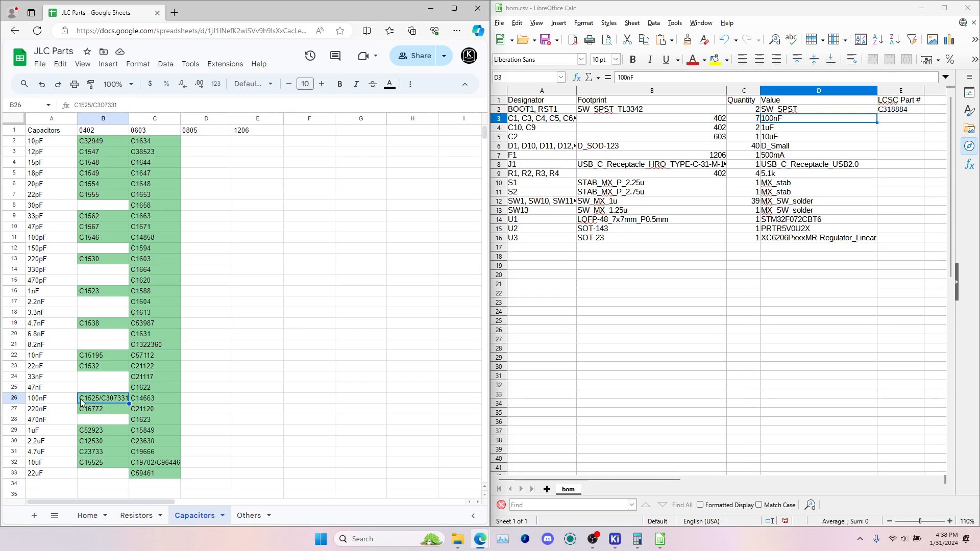
click(90, 105)
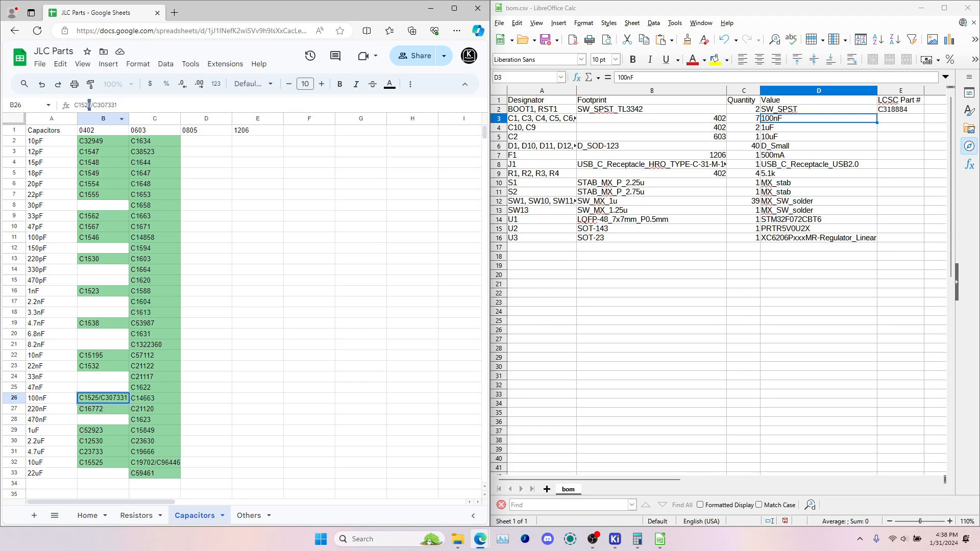
drag(91, 105, 76, 106)
key(ctrl+c)
click(900, 118)
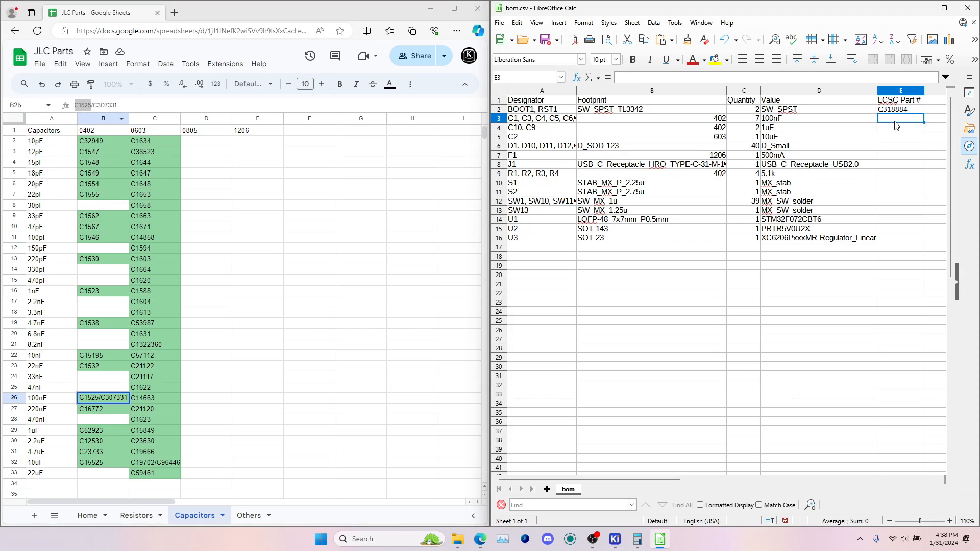
key(ctrl+v)
key(Return)
Copy the 1uF 0402 capacitor's part number C52923 from JLC Parts into the LCSC Part # cell for C10, C9
click(96, 430)
double_click(97, 430)
key(ctrl+c)
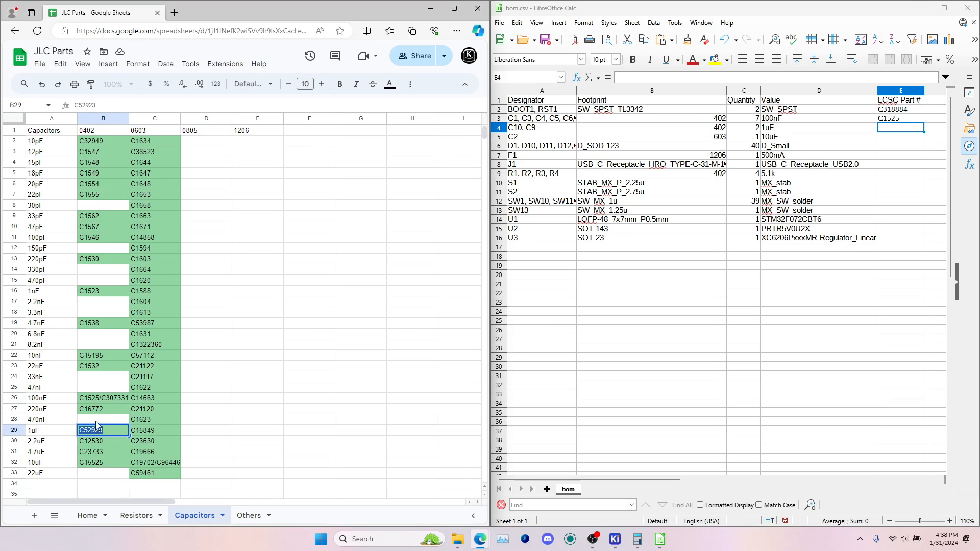
click(892, 129)
key(ctrl+v)
key(Return)
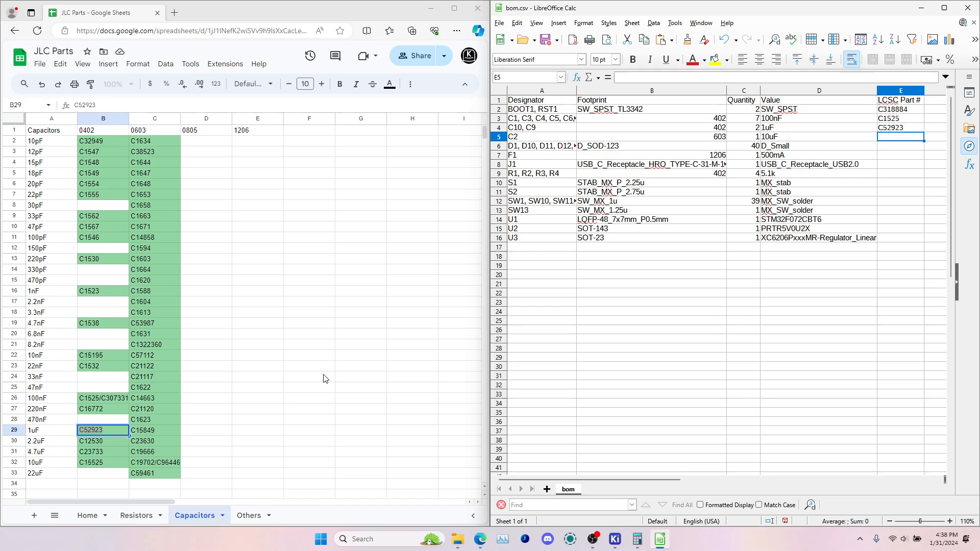
Copy the 10uF 0603 capacitor's first part number, C19702, from JLC Parts into the LCSC Part # cell for C2
click(701, 136)
click(142, 463)
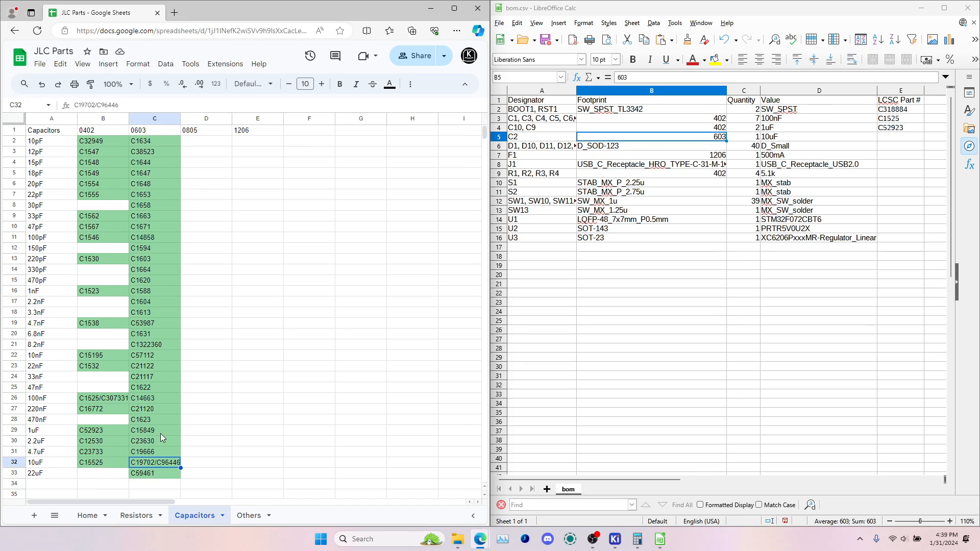
double_click(86, 105)
key(ctrl+c)
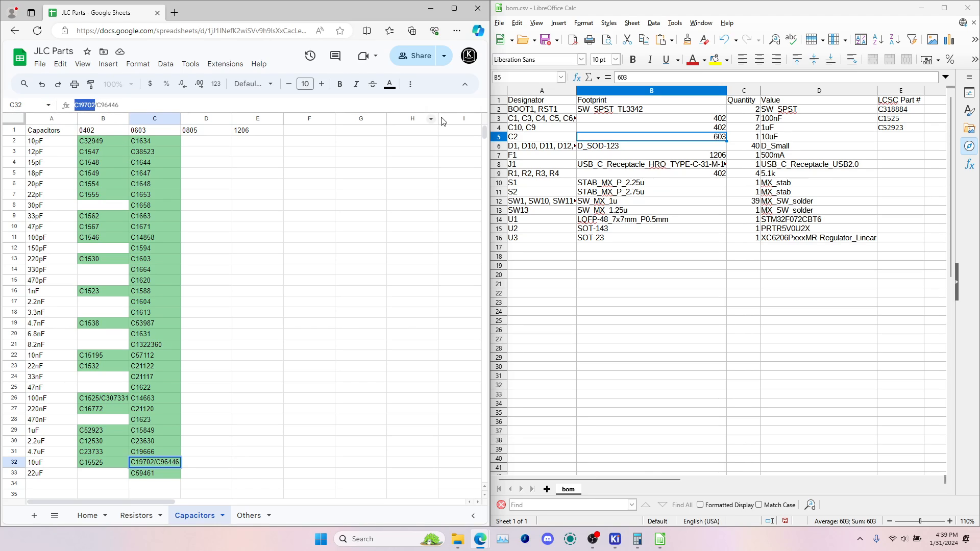
click(905, 138)
key(ctrl+v)
key(Return)
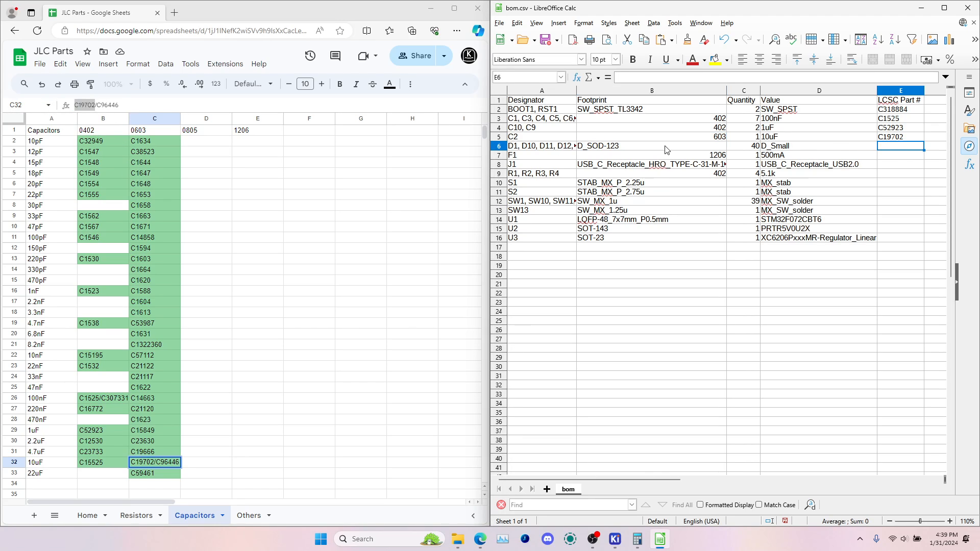
Copy the SOD-123 diode's part number C81598 from the Others sheet into the LCSC Part # cell for the D1, D10, D11 row
click(637, 147)
click(248, 516)
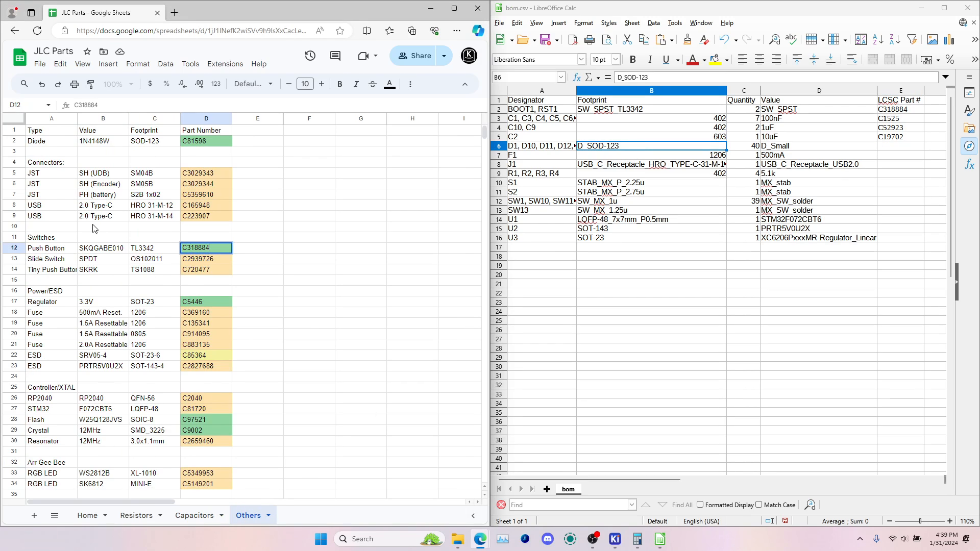
click(92, 144)
click(140, 143)
click(215, 137)
key(ctrl+c)
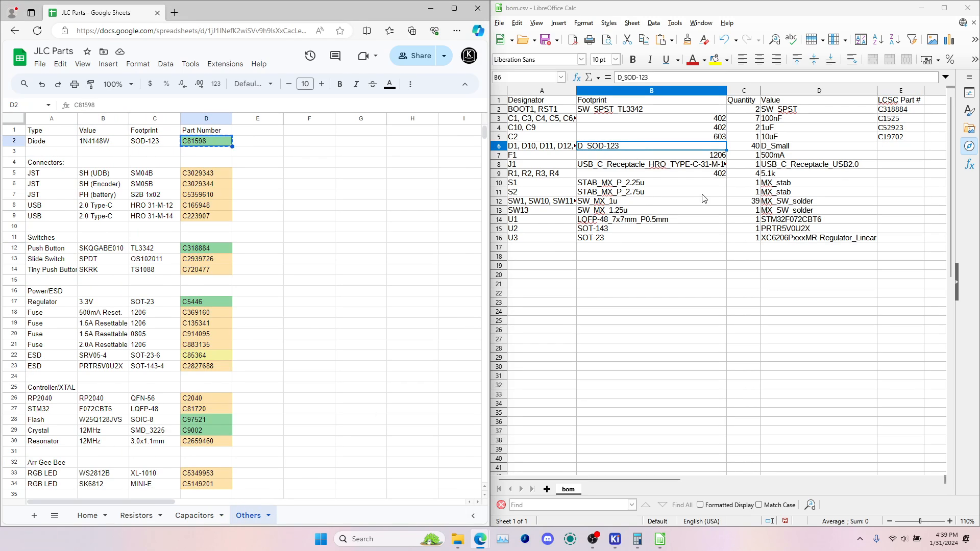
click(886, 148)
key(ctrl+v)
Copy the 500mA 1206 fuse's part number C369160 from JLC Parts into the LCSC Part # cell for F1
click(853, 158)
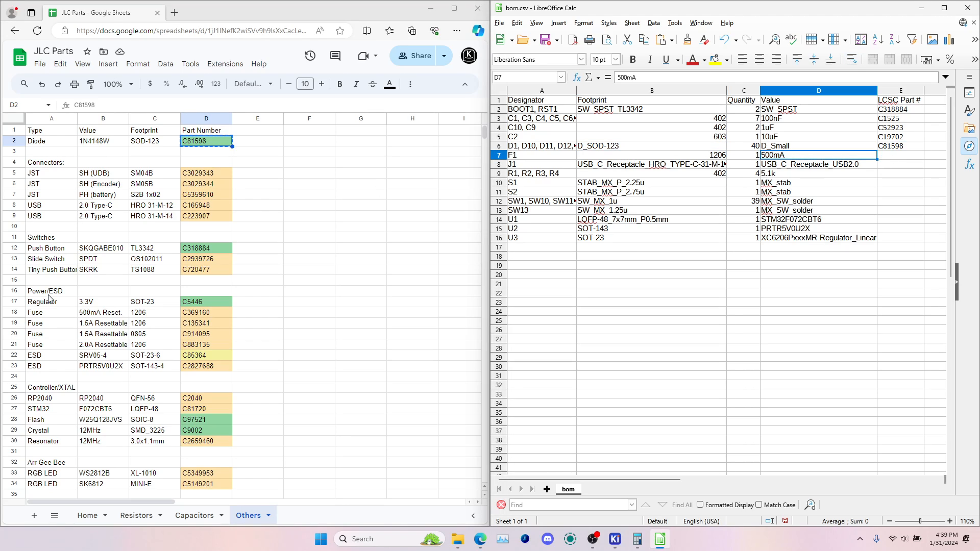
click(116, 317)
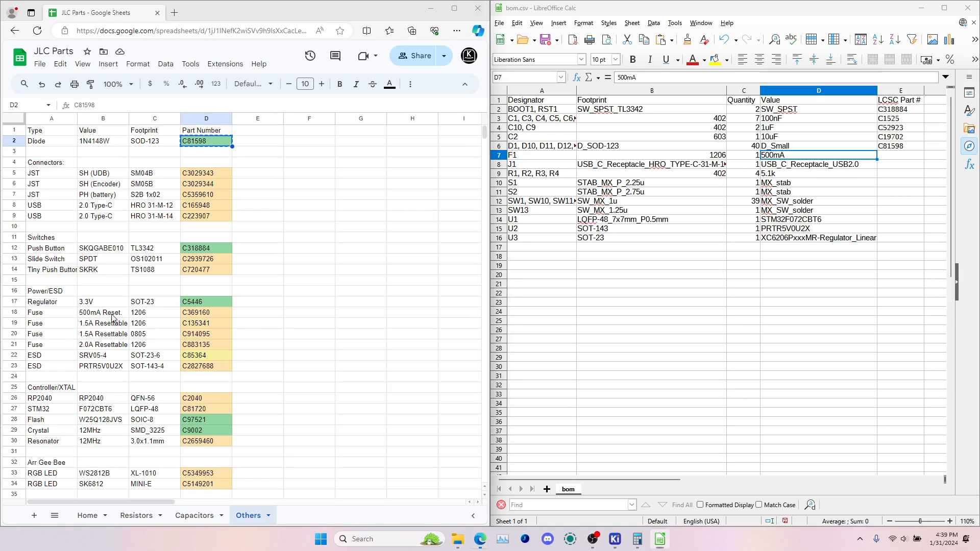
key(Right)
key(Right)
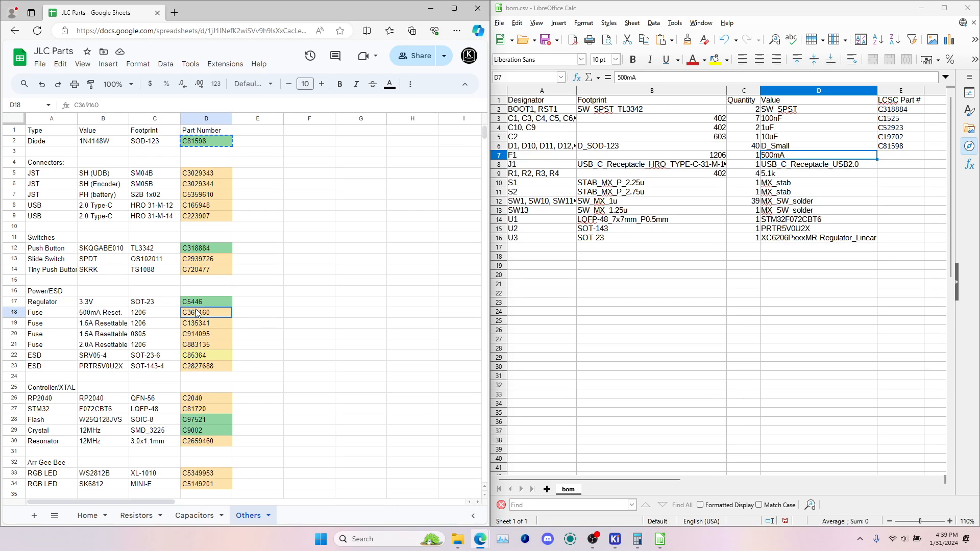
key(ctrl+c)
click(898, 156)
key(ctrl+v)
Check J1's full footprint name and copy the matching HRO 31-M-12 USB connector's part number C165948 into J1's LCSC Part # cell
click(897, 166)
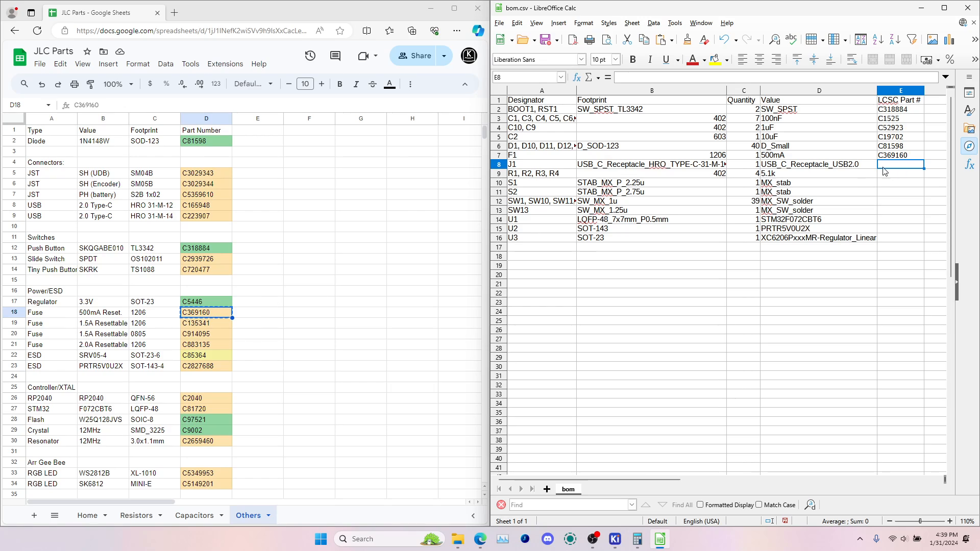
click(858, 168)
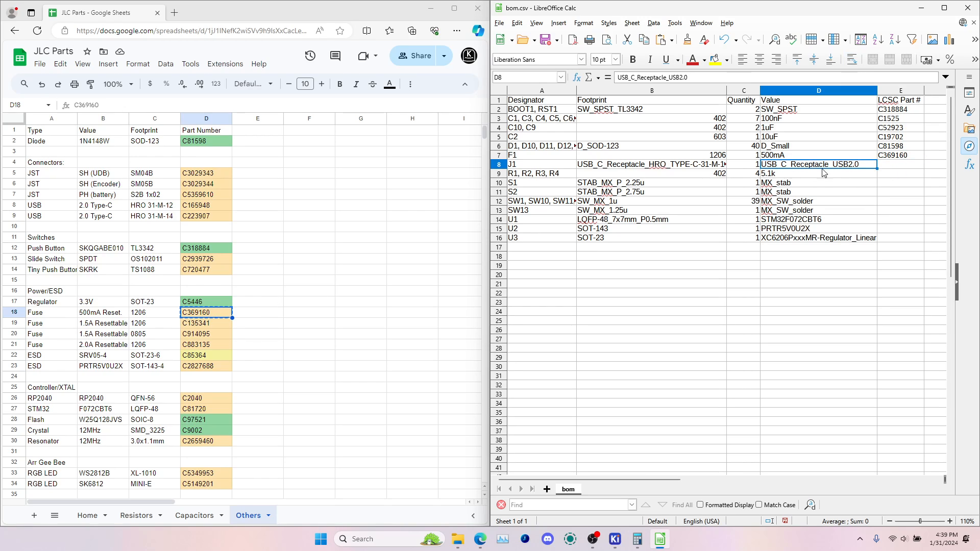
click(677, 171)
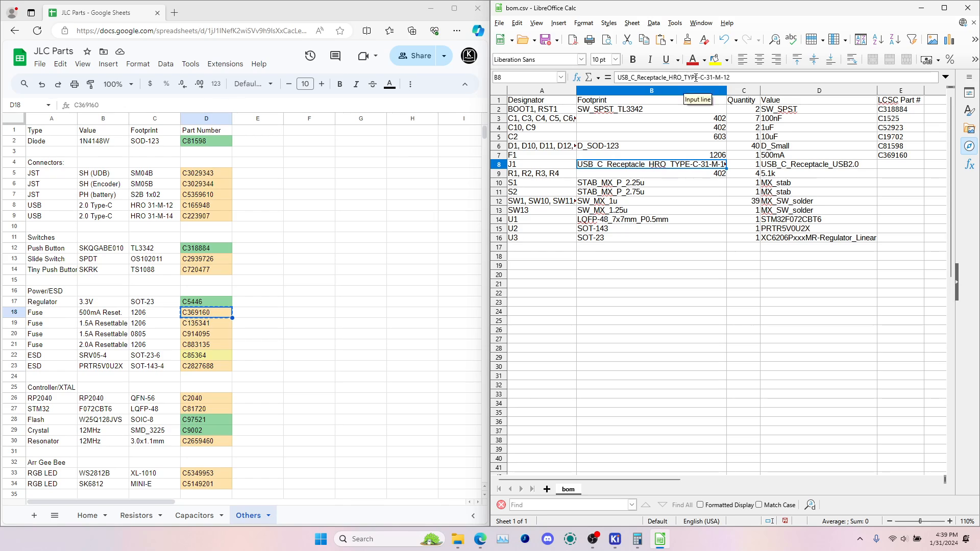
drag(695, 77, 740, 75)
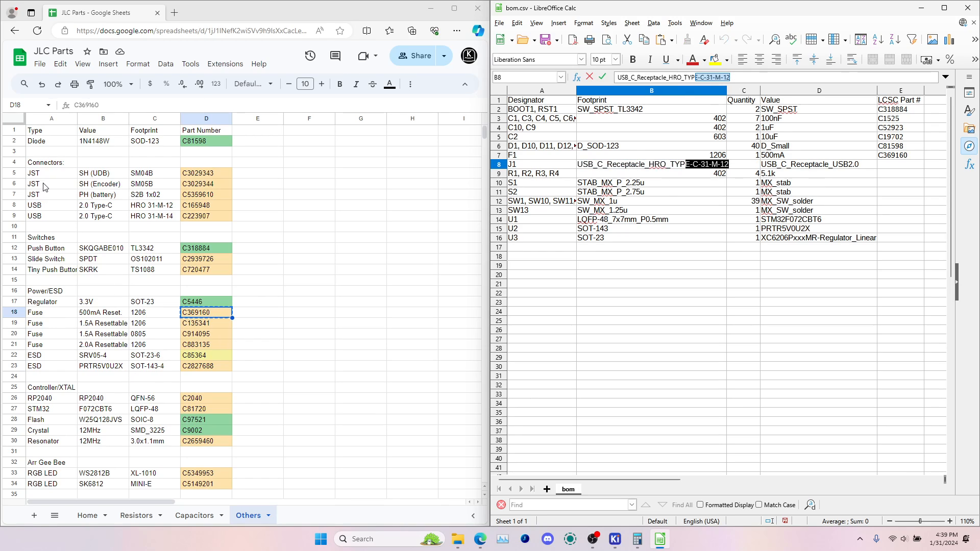
click(161, 208)
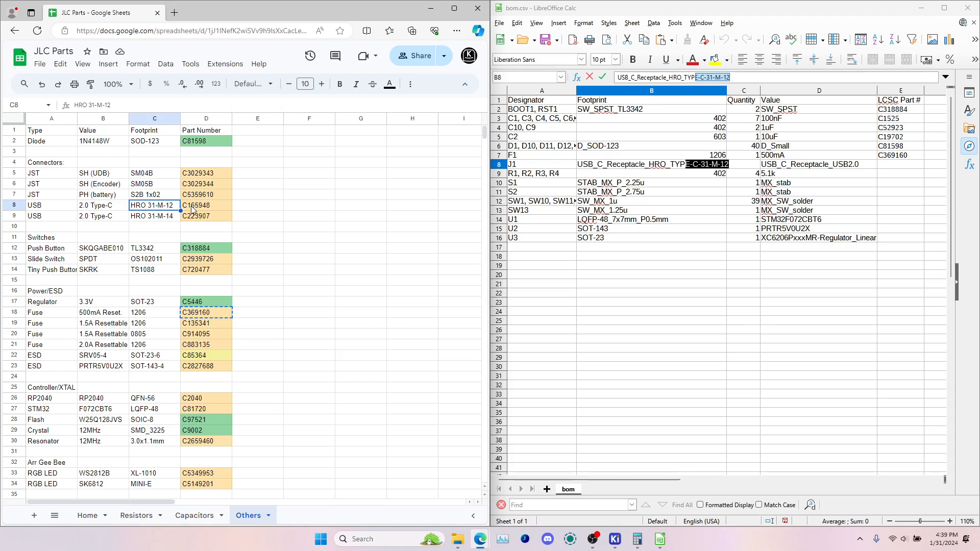
click(193, 209)
key(ctrl+c)
click(903, 166)
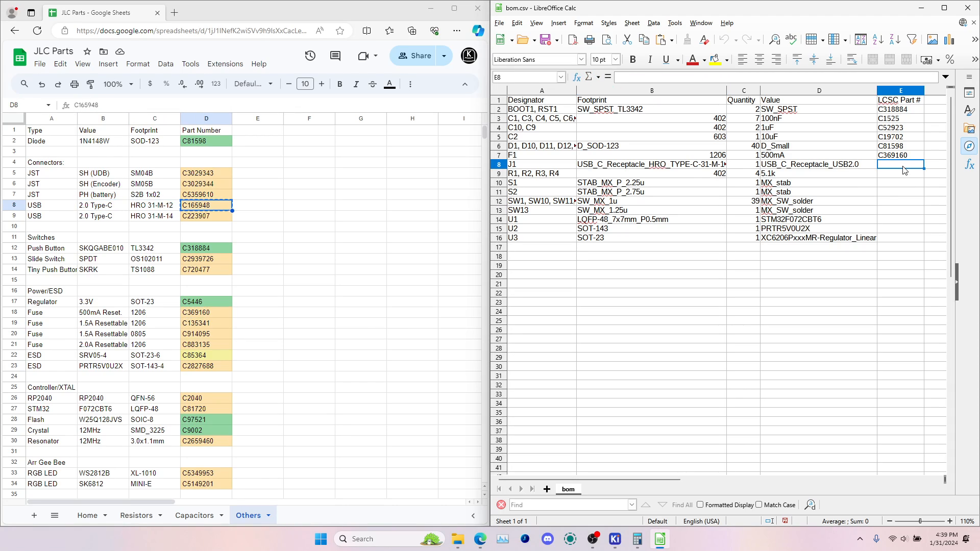
key(ctrl+v)
Copy the 5.1k 0402 resistor's part number C25905 from the Resistors sheet into the LCSC Part # cell for R1, R2, R3, R4
click(723, 174)
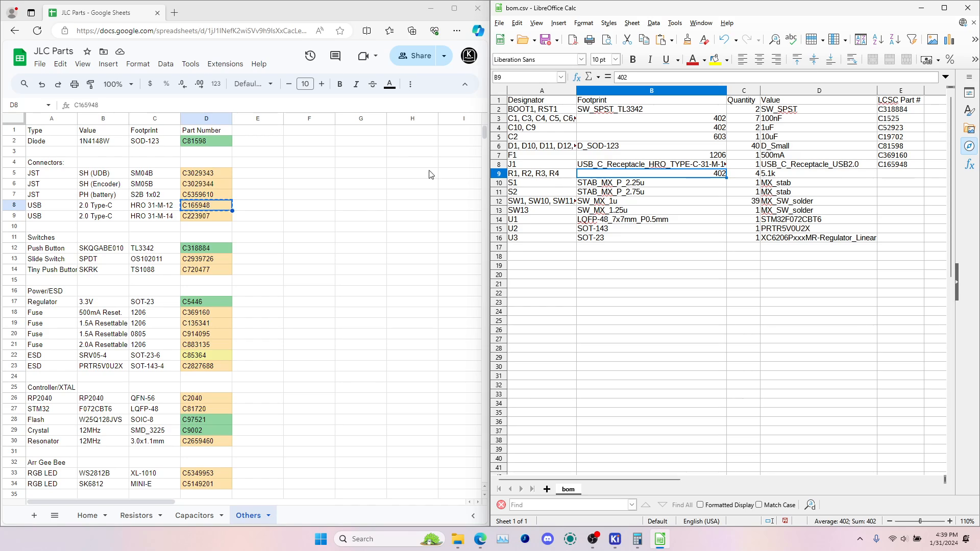
click(133, 517)
click(95, 153)
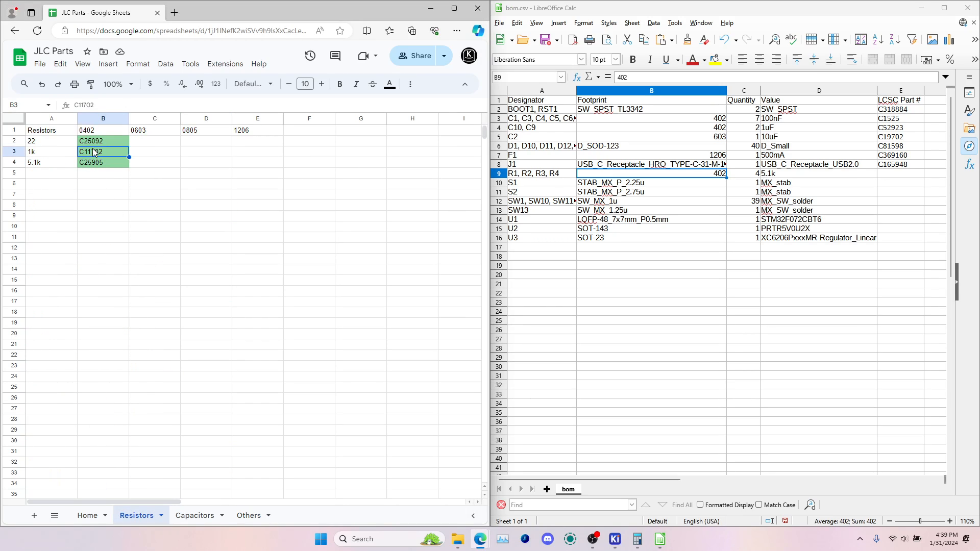
click(95, 164)
key(ctrl+c)
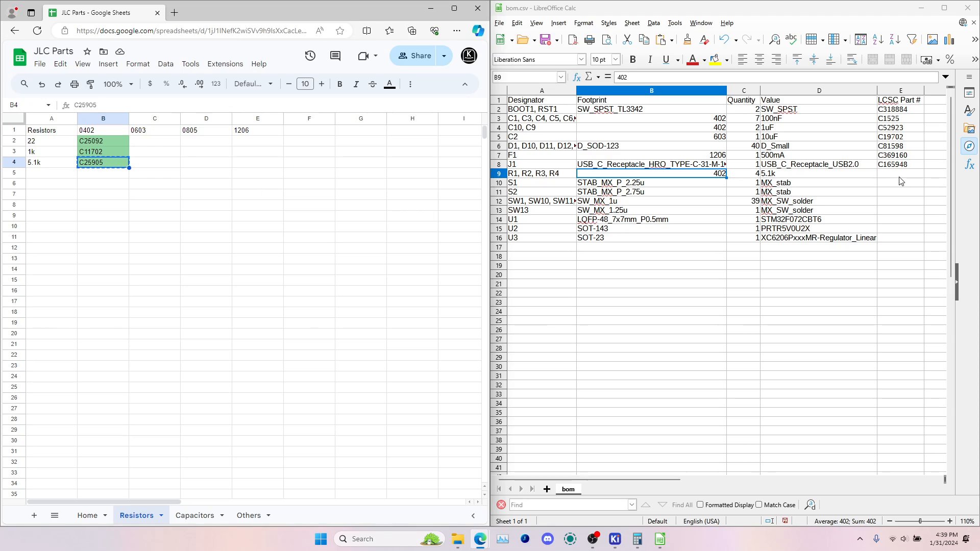
click(901, 174)
key(ctrl+v)
Delete the S1 and S2 stabilizer rows (MX_stab) from the BOM
click(638, 183)
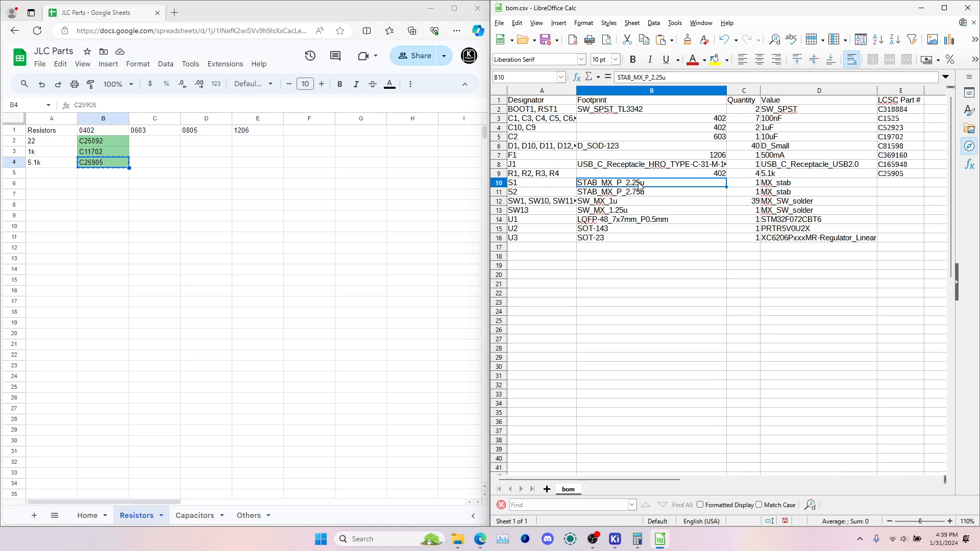
click(790, 186)
click(790, 192)
click(733, 185)
click(716, 198)
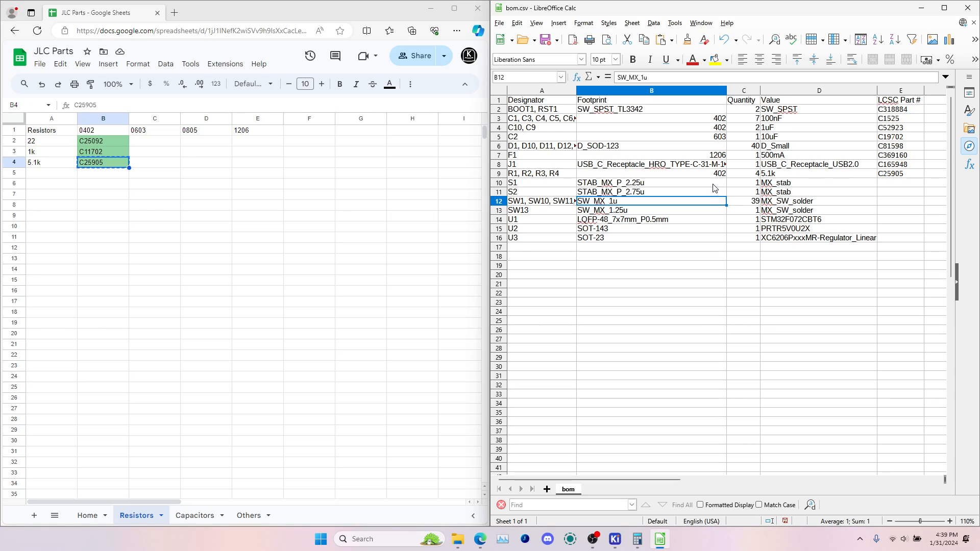
click(711, 185)
click(713, 190)
click(680, 185)
click(501, 192)
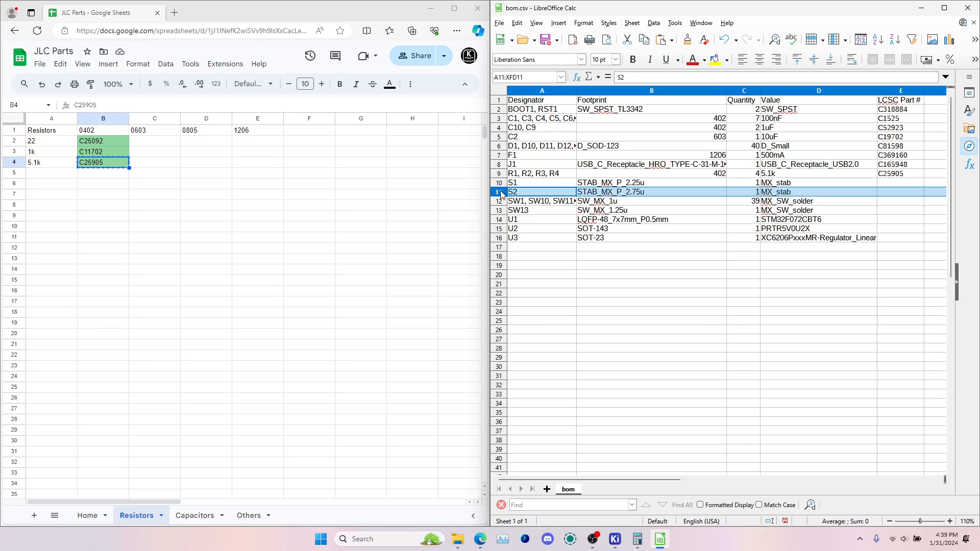
ctrl+click(501, 183)
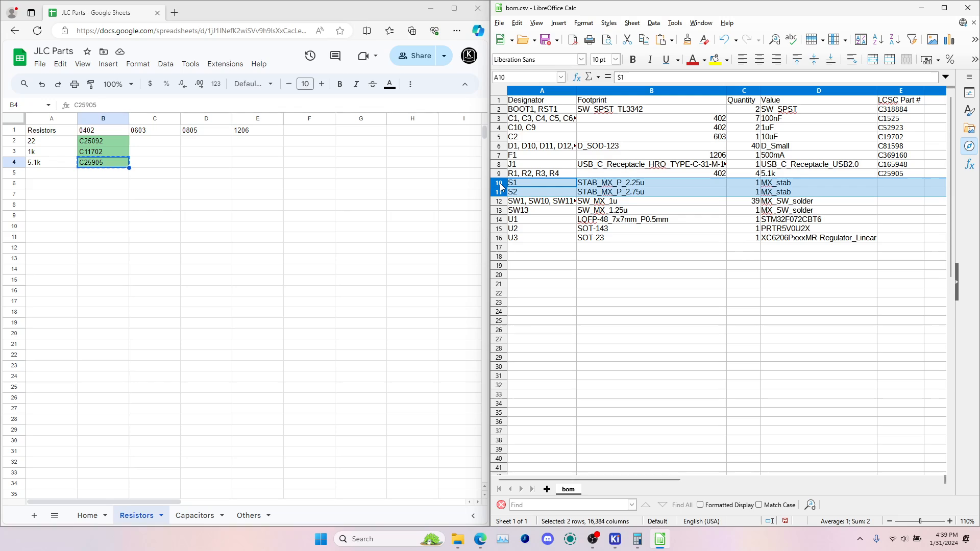
key(Delete)
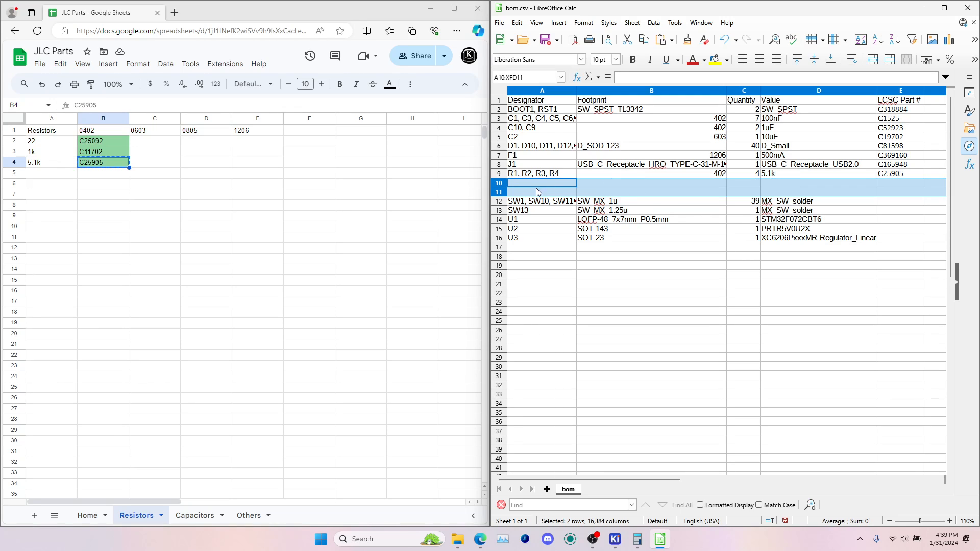
right_click(500, 193)
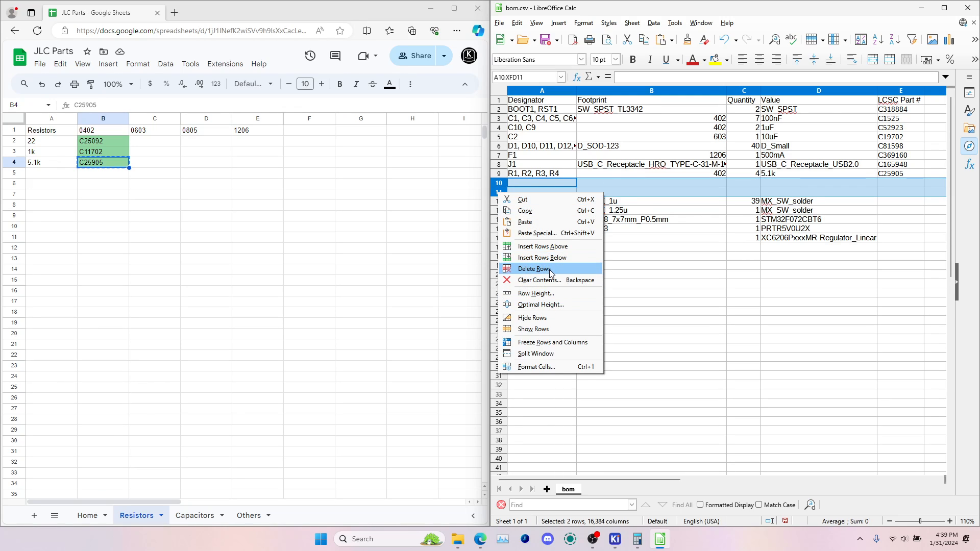
click(535, 269)
Delete the two MX_SW_solder key switch rows, SW1 onward and SW13, from the BOM
click(499, 184)
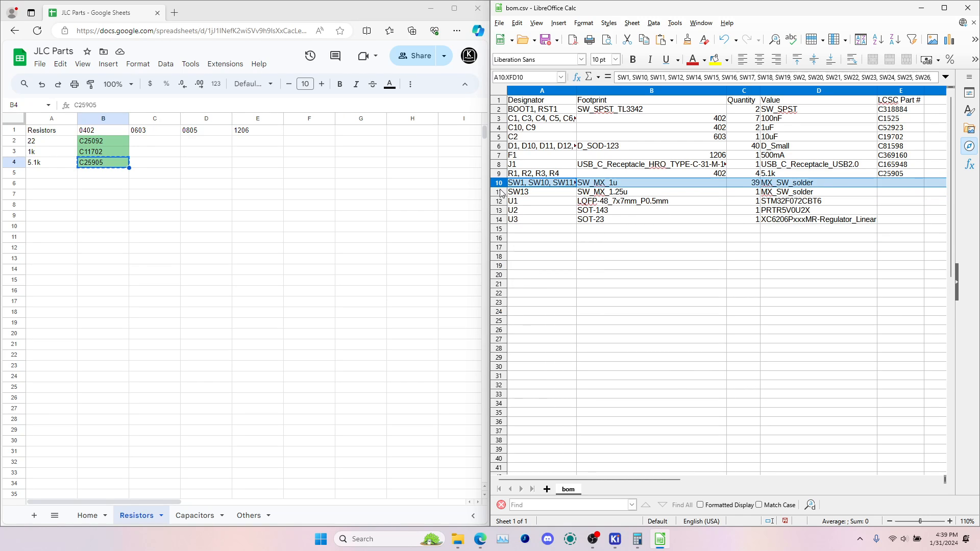
shift+click(502, 193)
right_click(502, 193)
click(542, 271)
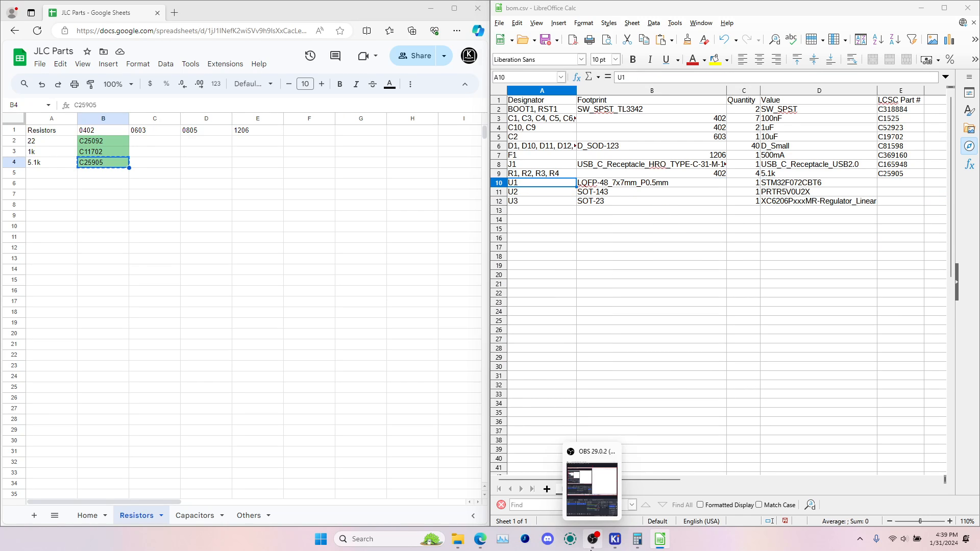
click(592, 541)
click(578, 240)
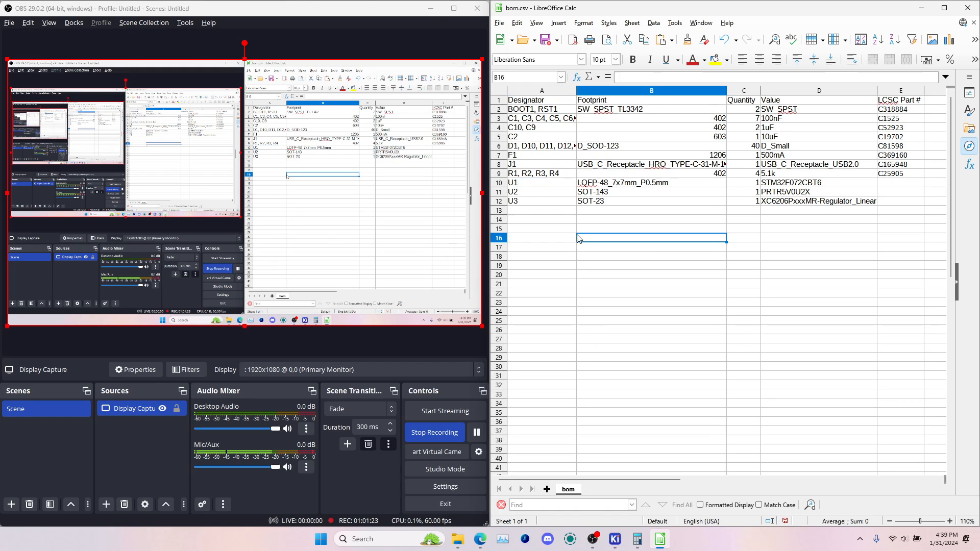
click(499, 183)
click(431, 9)
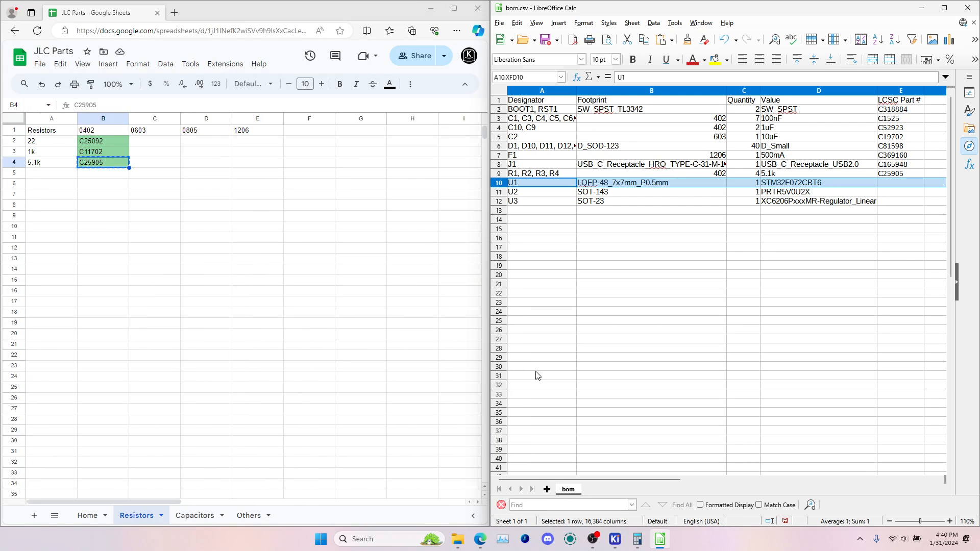
click(592, 540)
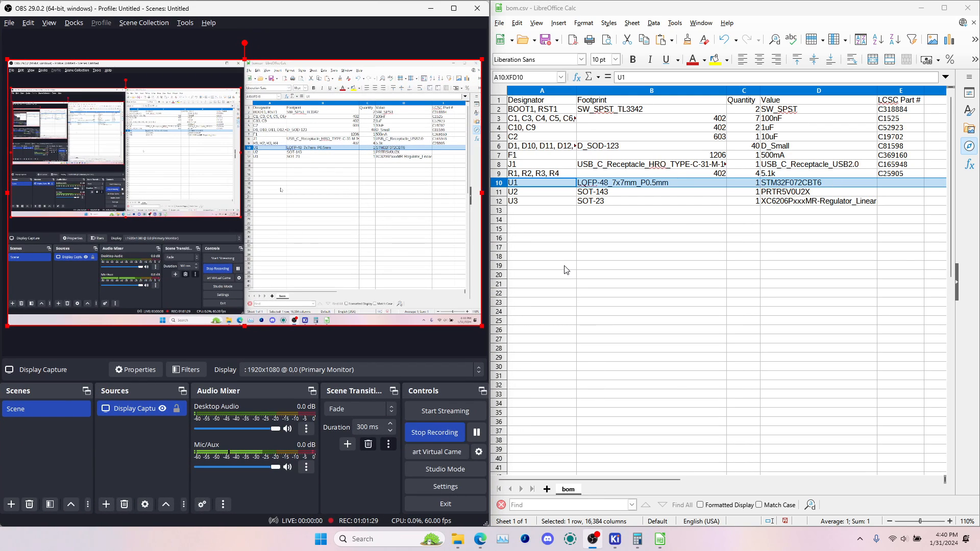
click(425, 11)
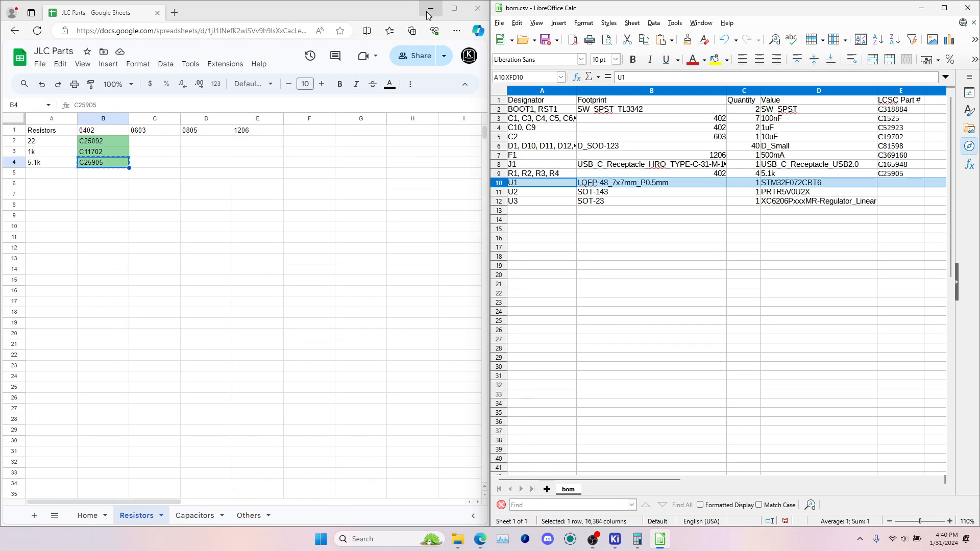
Copy the STM32 F072CBT6 LQFP-48 part number C81720 from the Others sheet into U1's LCSC Part # cell
click(824, 183)
click(248, 516)
scroll(147, 400, down, 1)
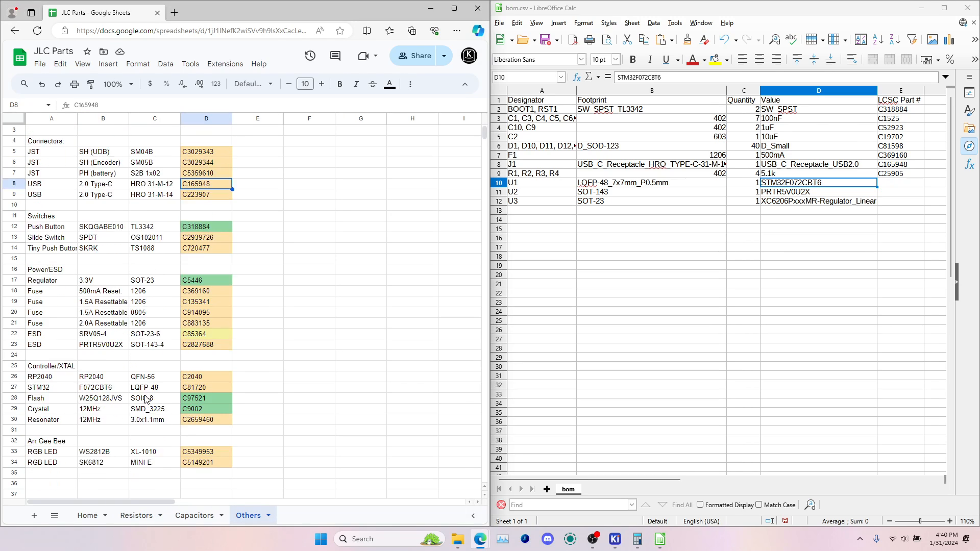
scroll(147, 400, down, 1)
click(48, 347)
click(50, 331)
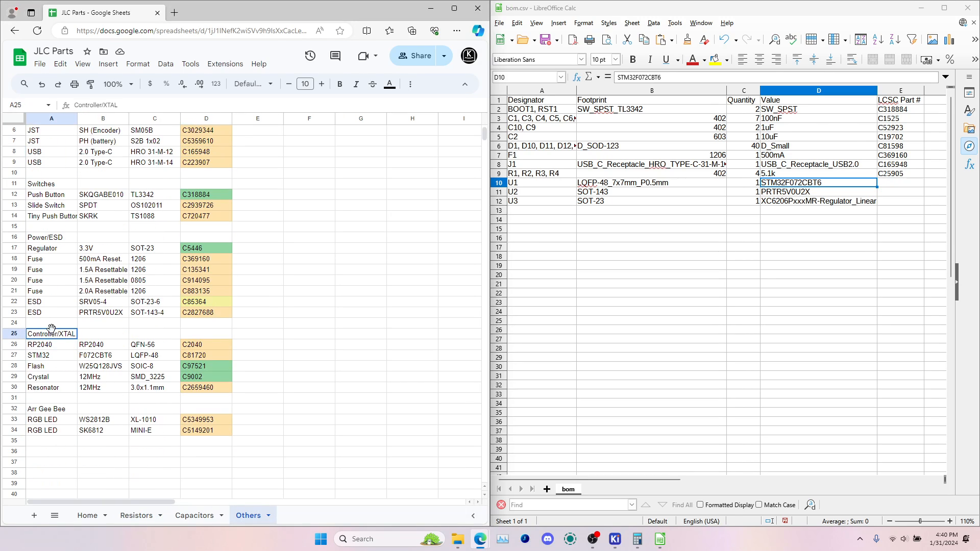
click(51, 356)
click(122, 358)
click(168, 360)
click(196, 360)
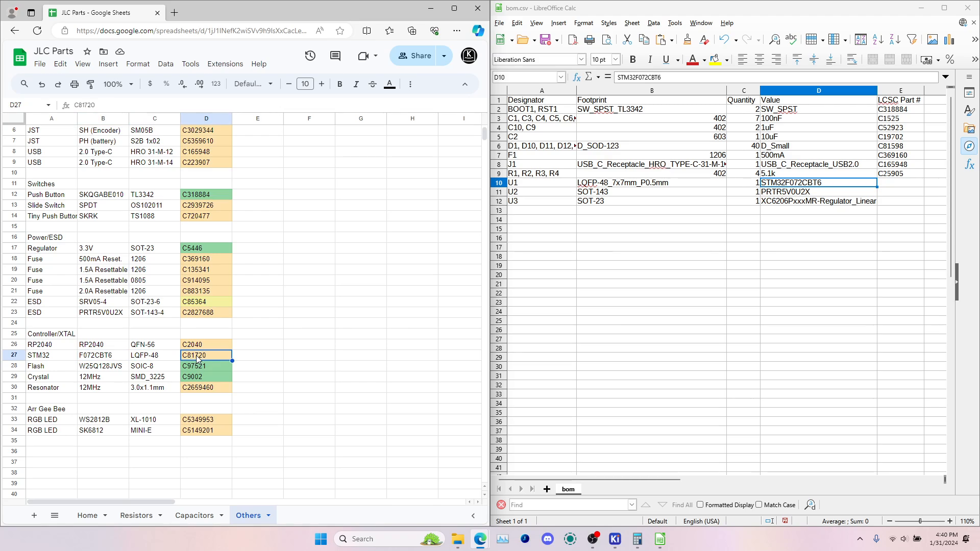
key(ctrl+c)
click(896, 182)
key(ctrl+v)
key(Return)
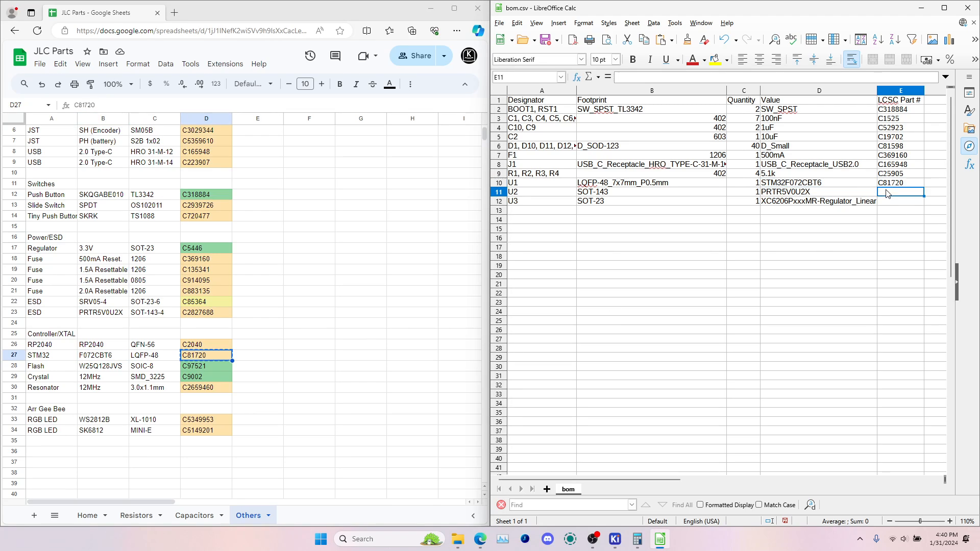
Copy the PRTR5V0U2X ESD part number C2827688 from the Others sheet into U2's LCSC Part # cell
scroll(64, 320, up, 2)
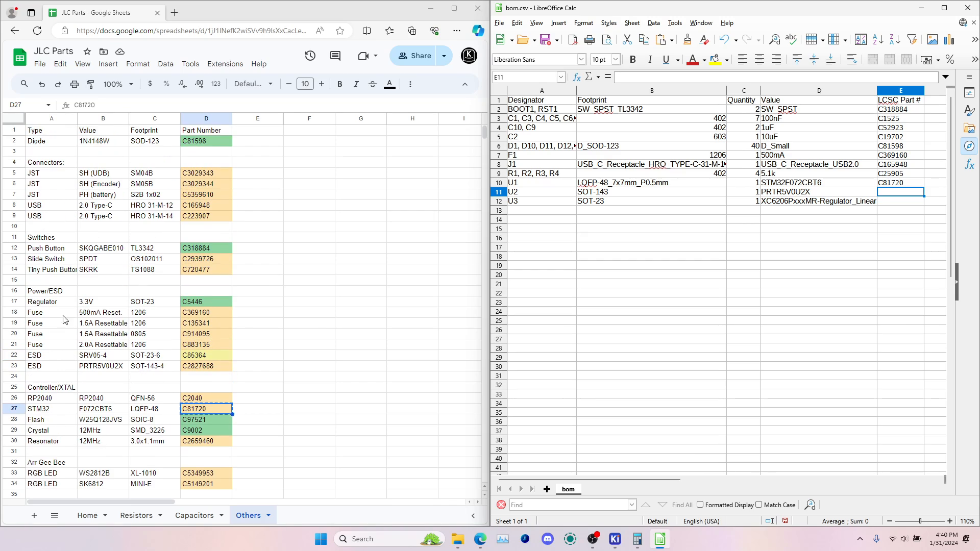
click(49, 316)
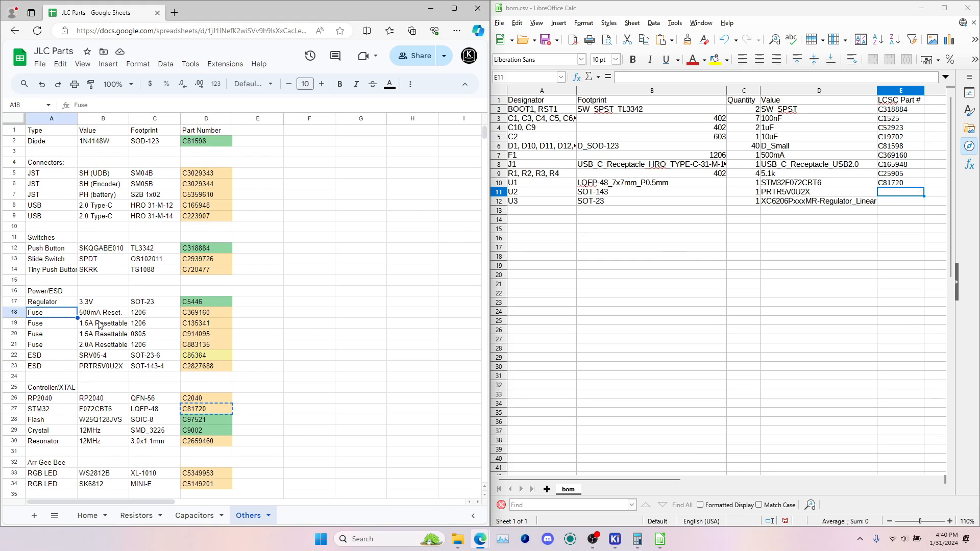
click(101, 370)
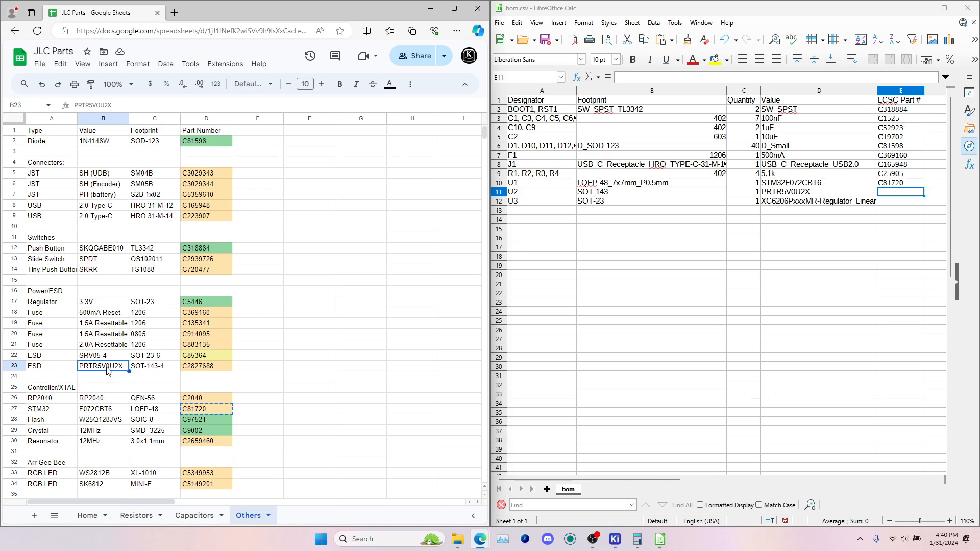
click(198, 372)
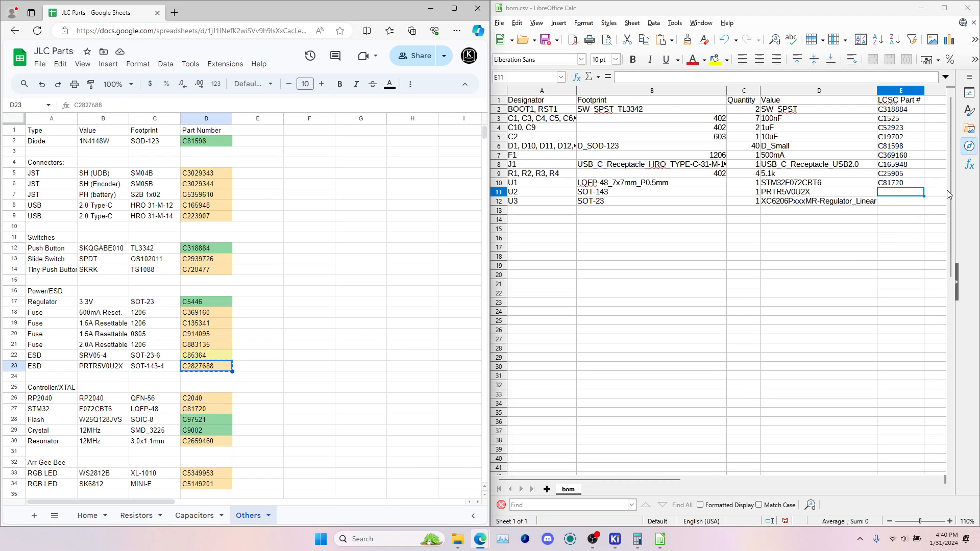
key(ctrl+v)
Copy the 3.3V SOT-23 regulator's part number C5446 from the Others sheet into U3's LCSC Part # cell
click(784, 203)
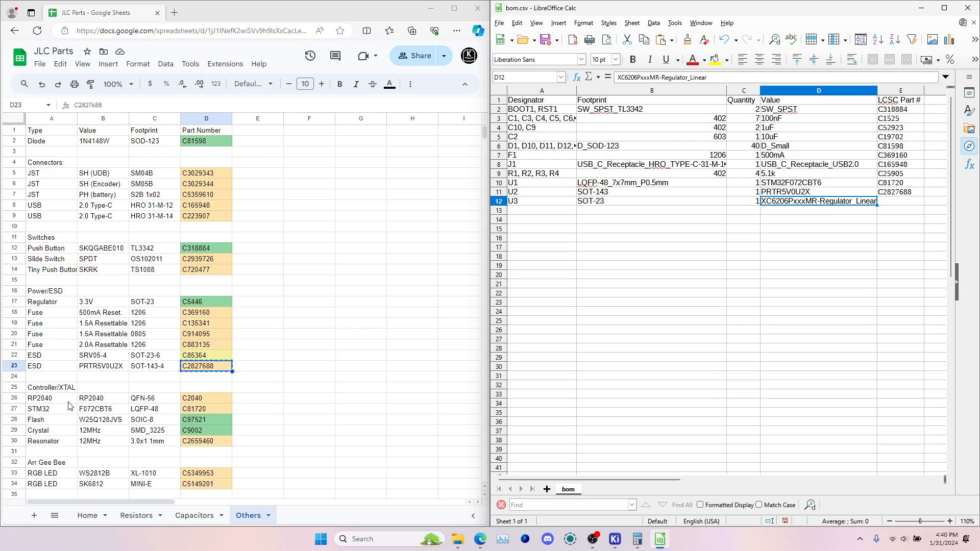
click(56, 305)
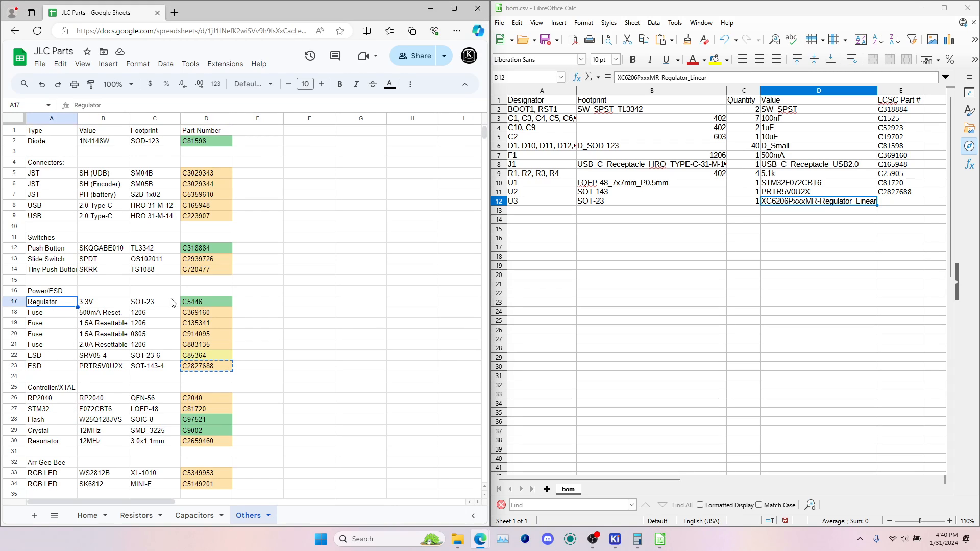
click(202, 303)
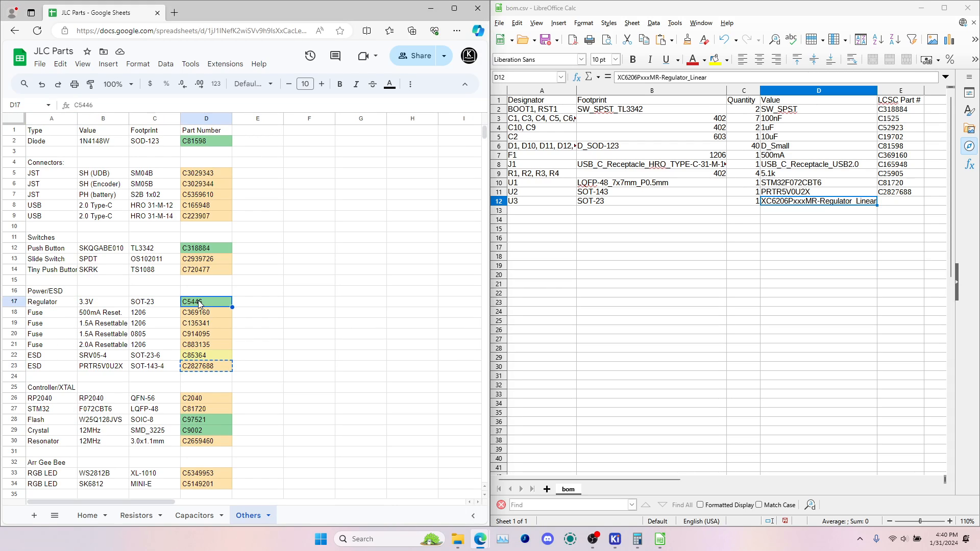
click(905, 206)
key(ctrl+v)
Save bom.csv in Text CSV format, close it and return to the production files folder
click(896, 230)
key(ctrl+s)
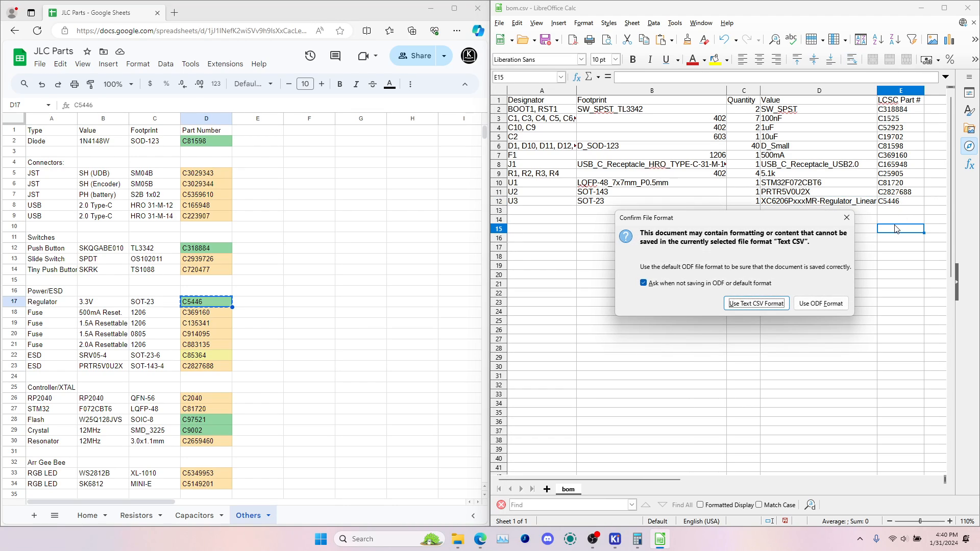
click(772, 306)
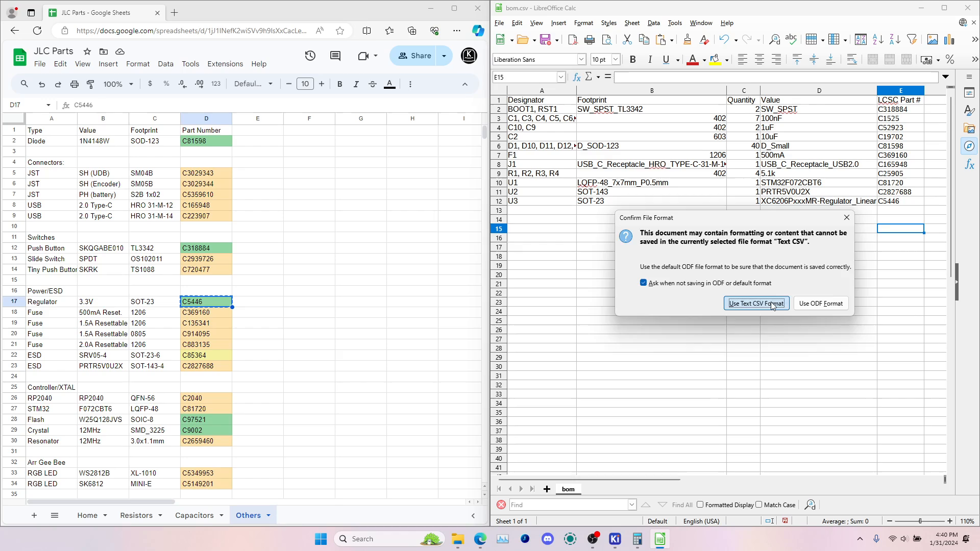
click(968, 7)
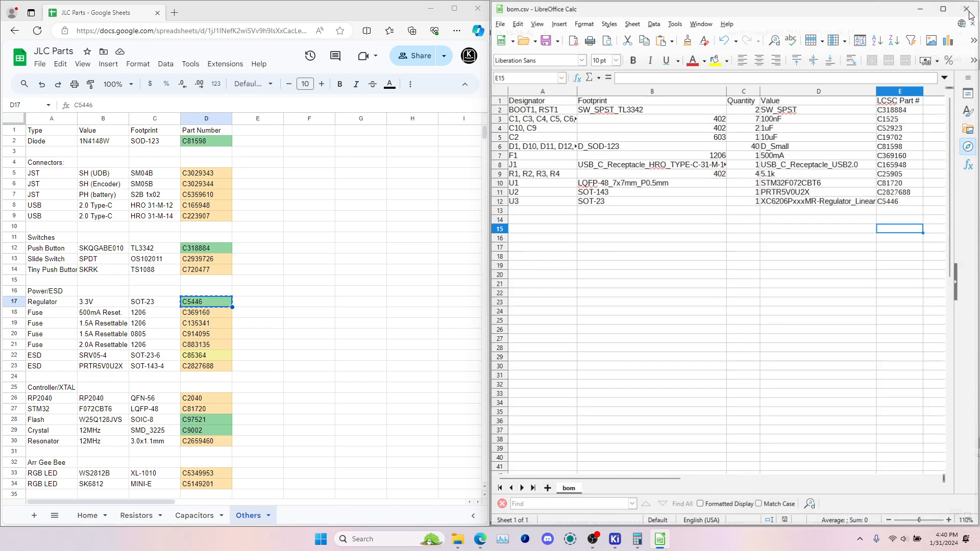
click(547, 473)
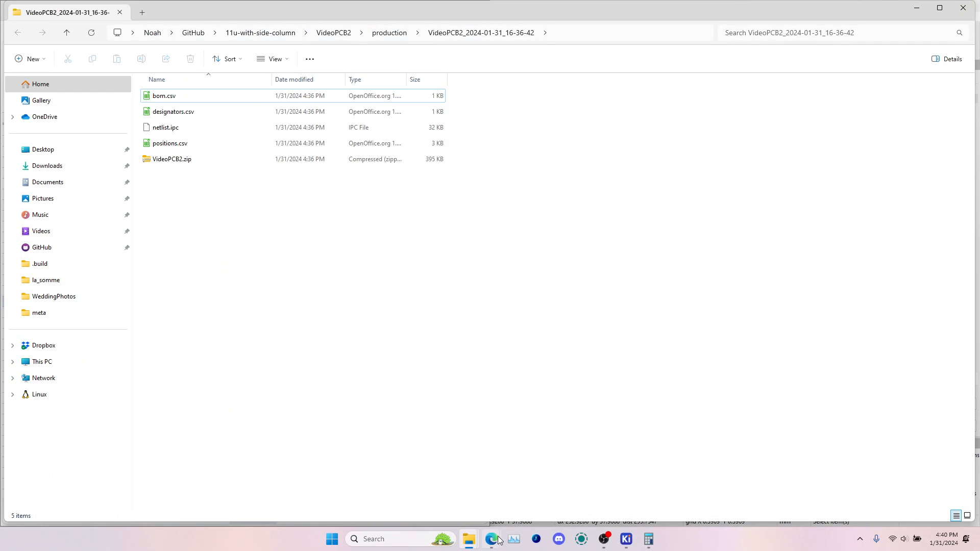
Try to open the JLCPCB parts page, jlcpcb.com/parts, in a new tab of the maximized browser
mouse_move(491, 539)
click(522, 448)
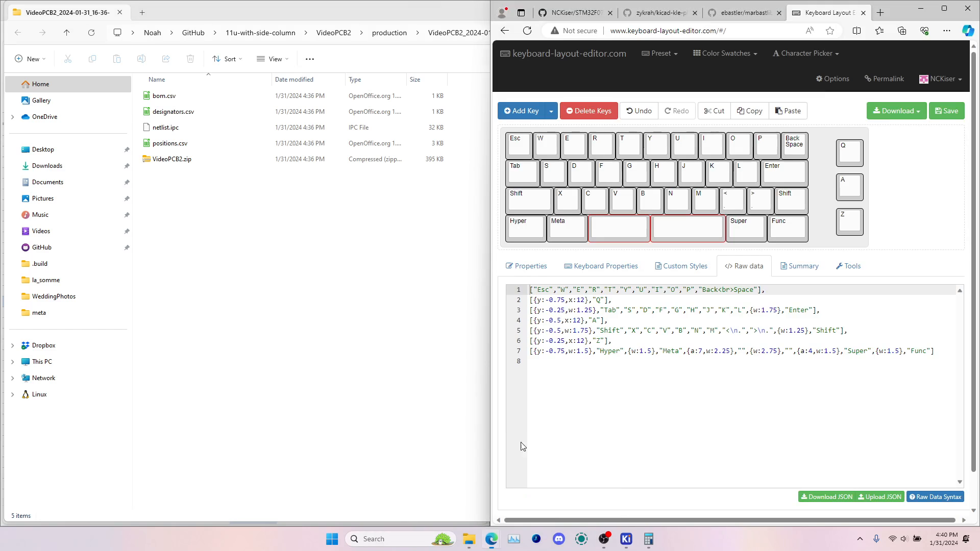
click(944, 9)
click(541, 9)
text(jlc)
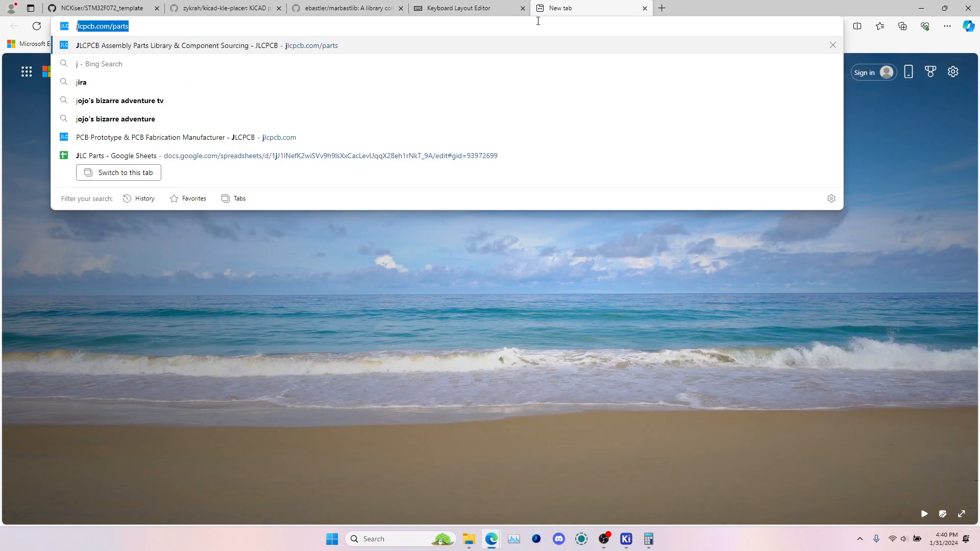
key(Return)
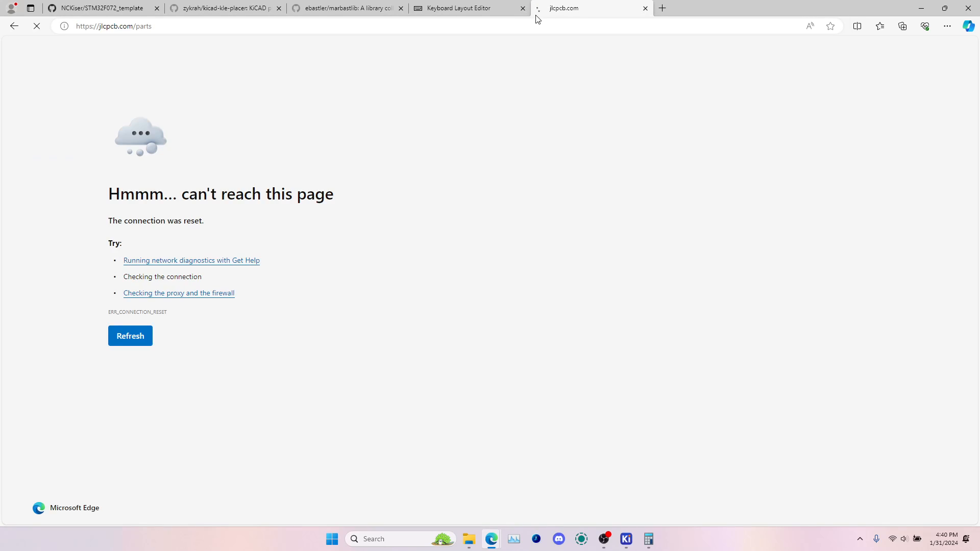
Try to load the jlcpcb.com home page instead, and close that browser tab
click(388, 28)
click(382, 29)
key(BackSpace)
key(BackSpace)
key(BackSpace)
key(BackSpace)
key(BackSpace)
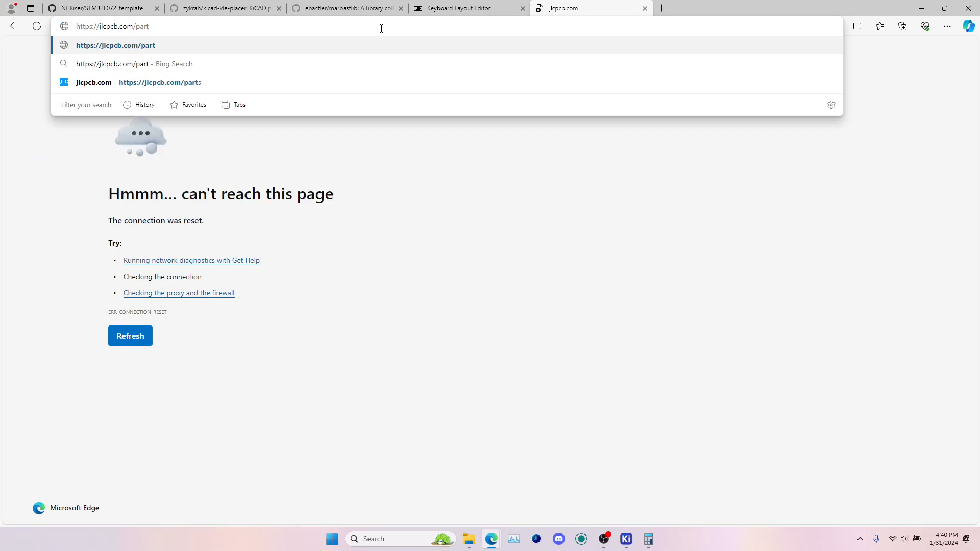
key(Return)
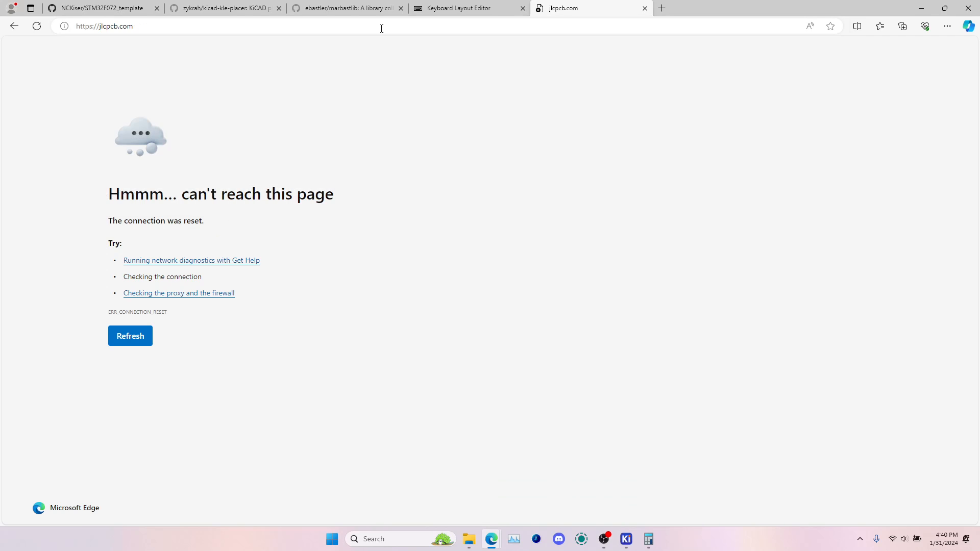
click(182, 29)
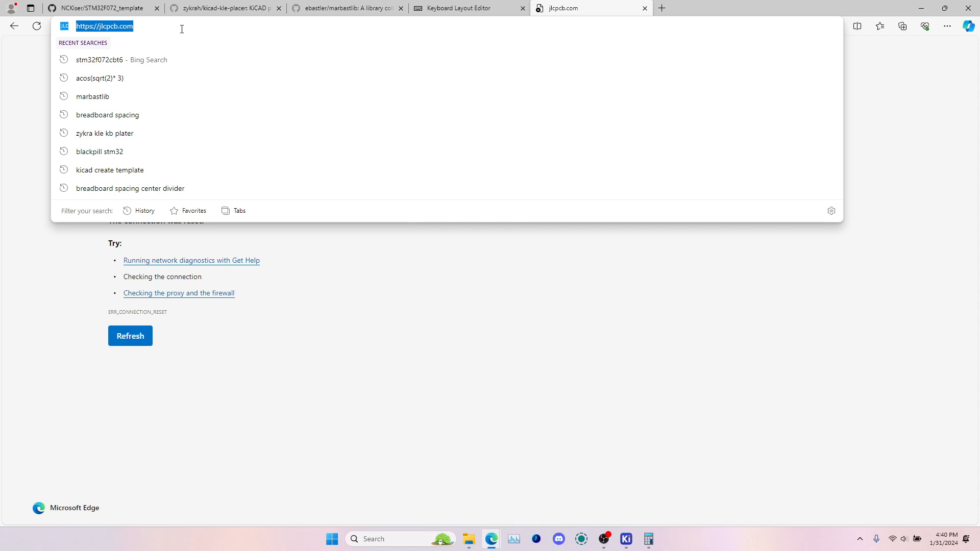
key(BackSpace)
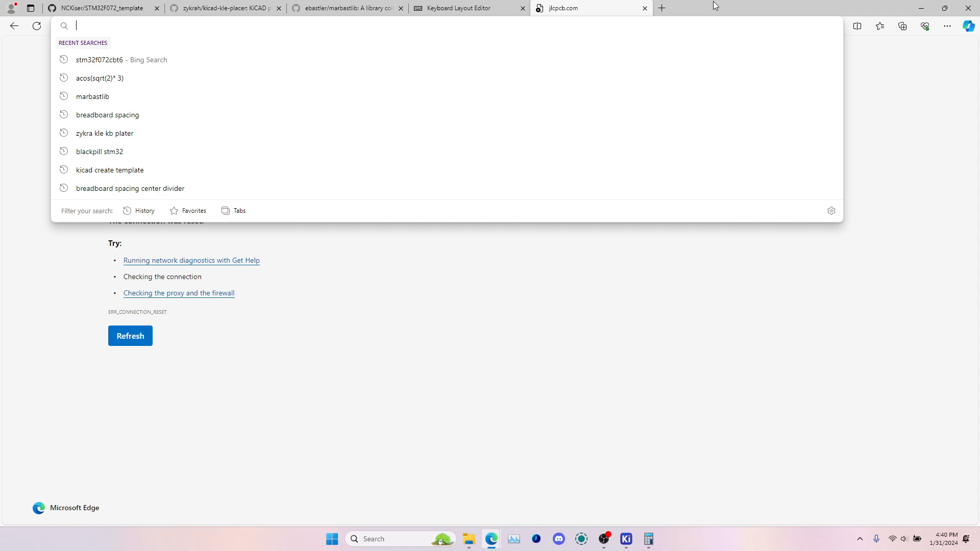
click(645, 9)
Select VideoPCB2.zip, positions.csv and bom.csv together in the production folder in File Explorer
mouse_move(469, 539)
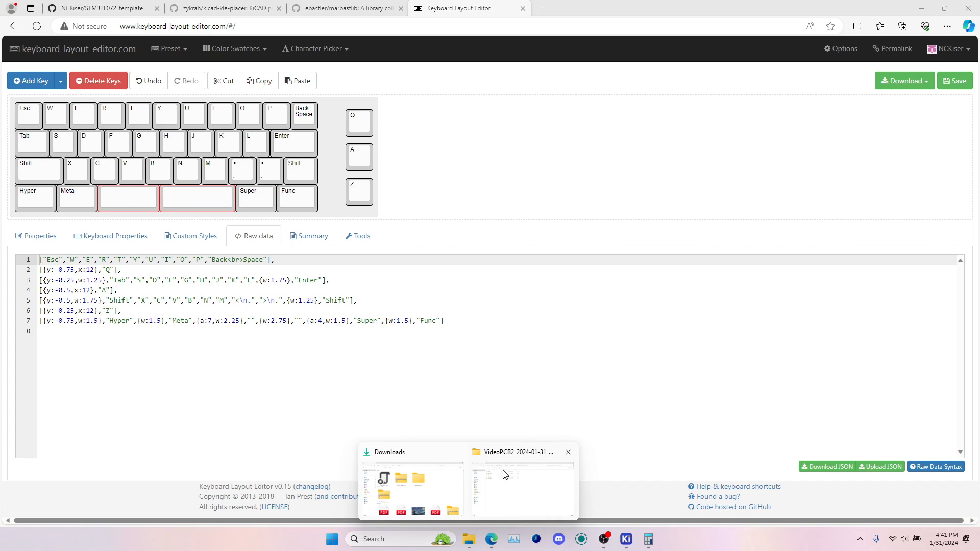
click(504, 475)
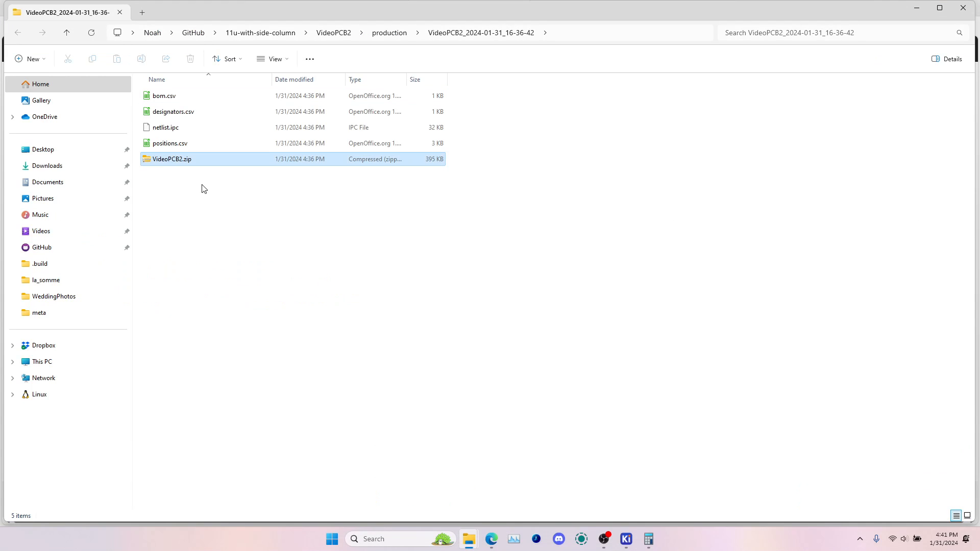
ctrl+click(171, 143)
ctrl+click(175, 96)
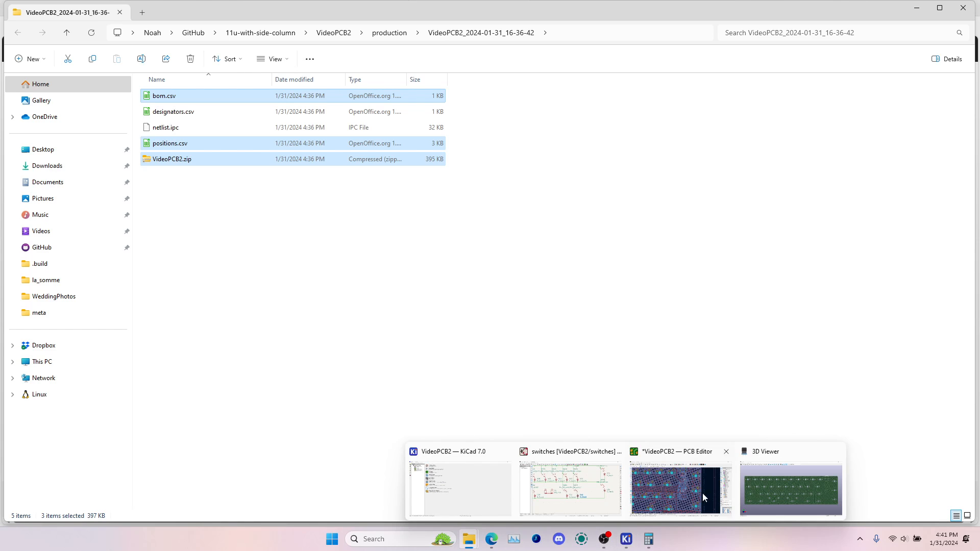
Switch to KiCad's 3D Viewer and rotate the keyboard PCB to examine its component side
click(791, 482)
drag(593, 290, 467, 262)
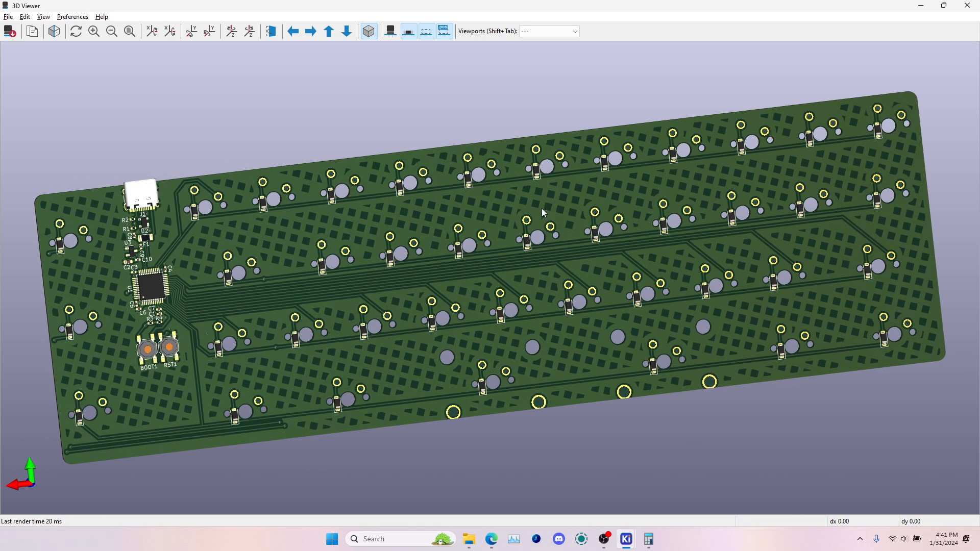
mouse_move(604, 539)
click(606, 482)
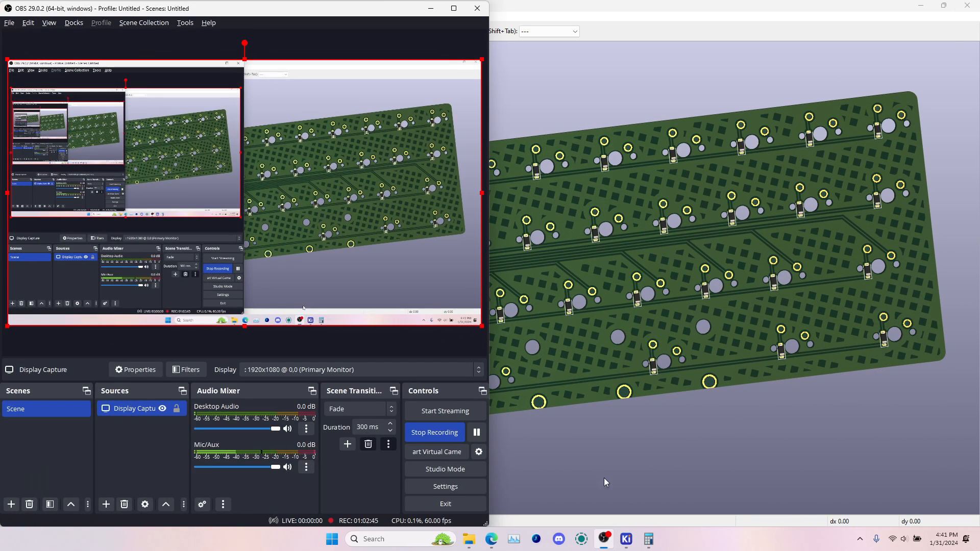